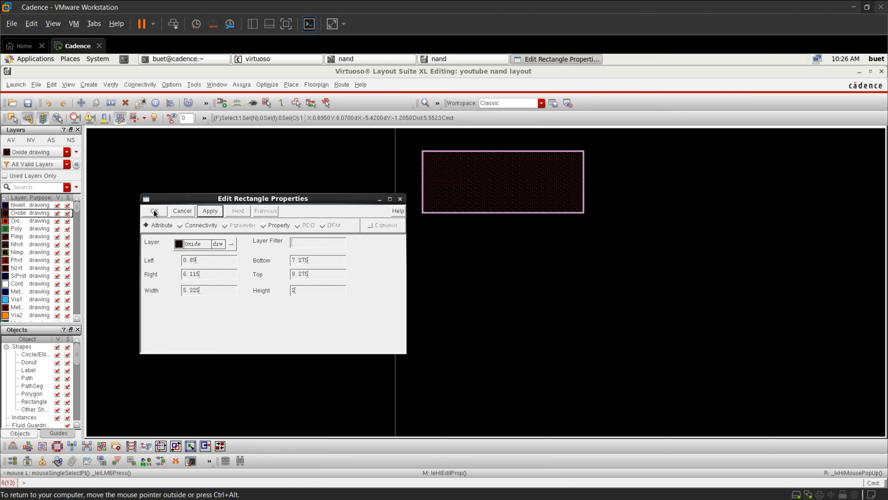
Accept the edited properties of the oxide rectangle and deselect it
{"action": "left_click", "coordinate": [154, 211]}
{"action": "scroll", "coordinate": [420, 251], "scroll_direction": "down", "scroll_amount": 1, "text": "ctrl"}
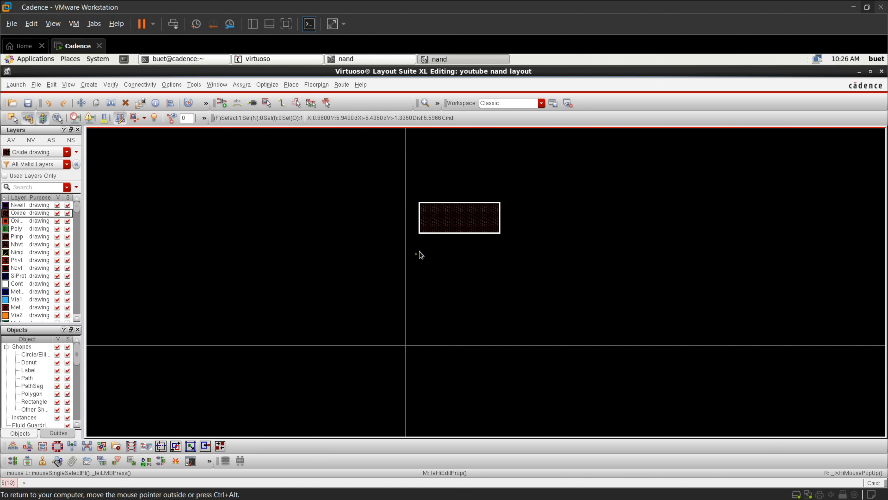
{"action": "left_click", "coordinate": [515, 227]}
{"action": "scroll", "coordinate": [462, 202], "scroll_direction": "up", "scroll_amount": 1, "text": "ctrl"}
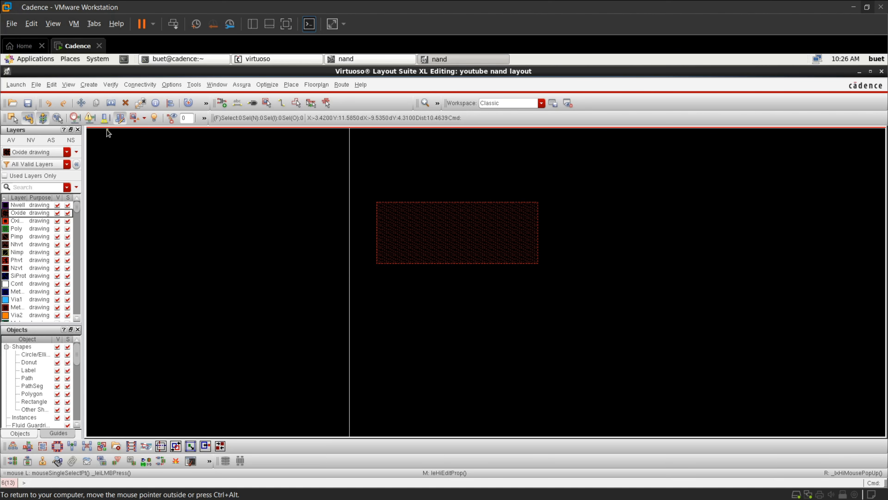
Draw a vertical rectangle on the Poly drawing layer, about 0.7 wide and 4.9 high, crossing the left part of the oxide rectangle
{"action": "left_click", "coordinate": [19, 231]}
{"action": "key", "text": "r"}
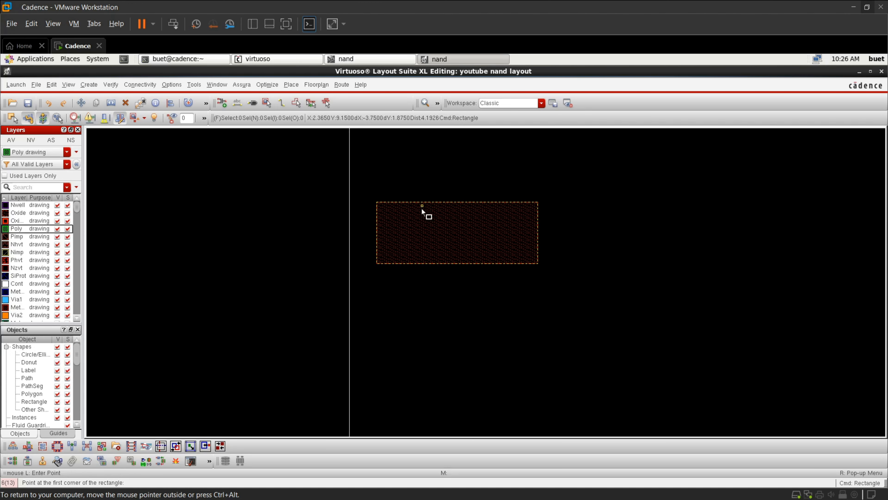
{"action": "left_click", "coordinate": [401, 170]}
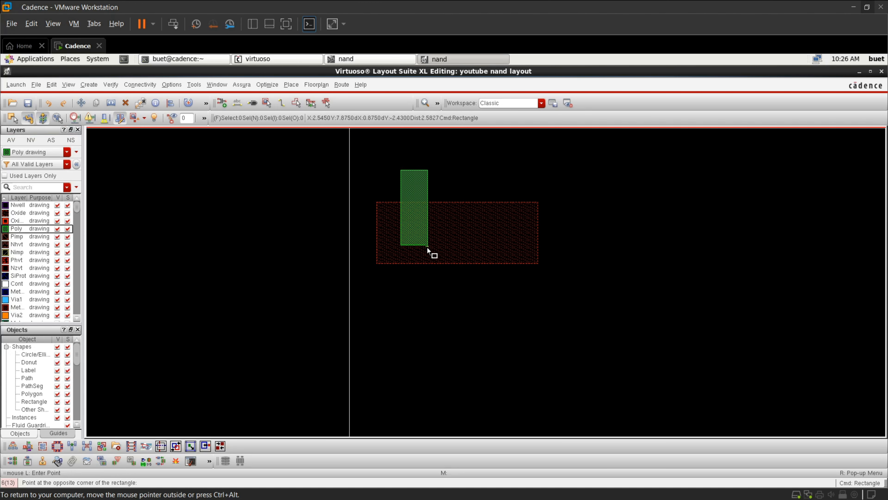
{"action": "left_click", "coordinate": [422, 322]}
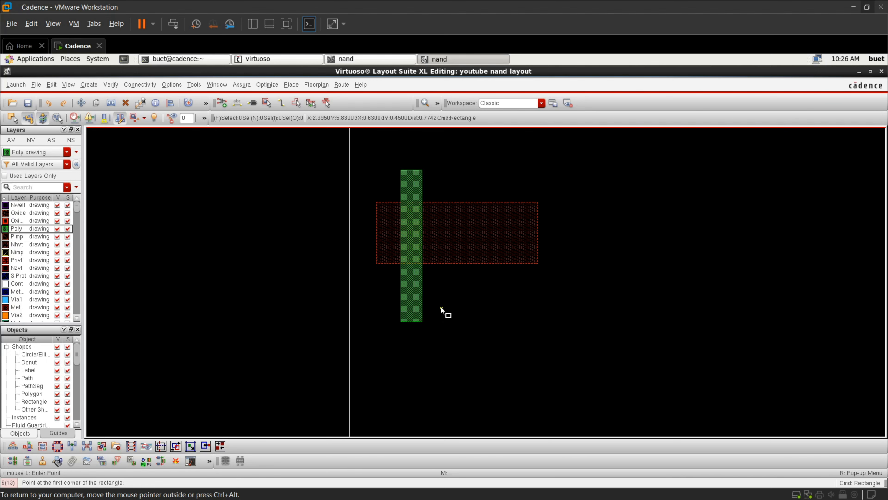
{"action": "key", "text": "Escape"}
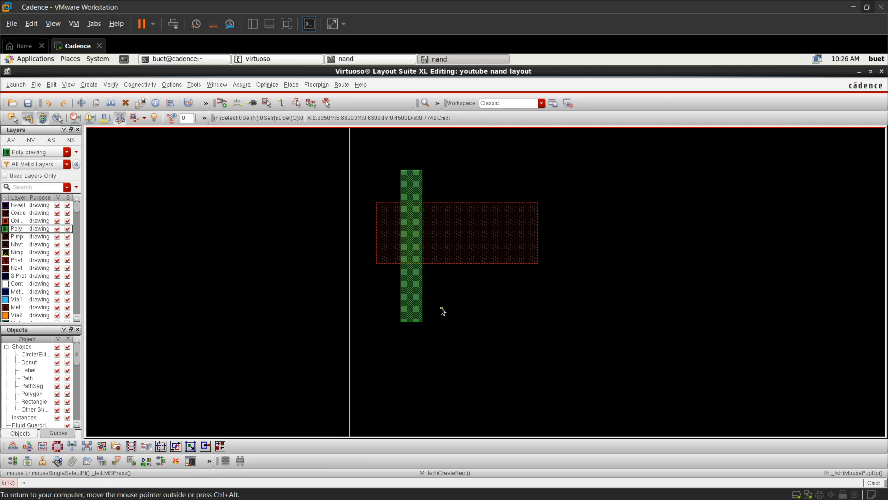
Set the poly rectangle's width to 1
{"action": "left_click", "coordinate": [409, 294]}
{"action": "key", "text": "q"}
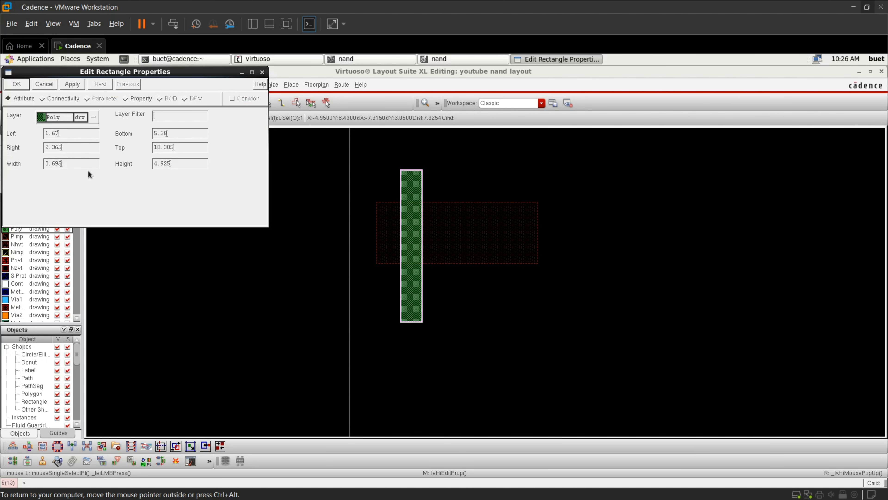
{"action": "left_click", "coordinate": [79, 163]}
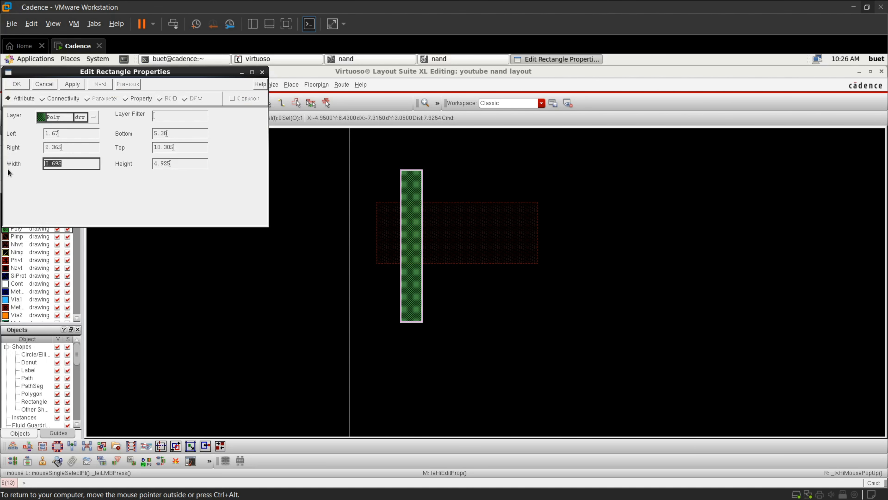
{"action": "type", "text": "1u"}
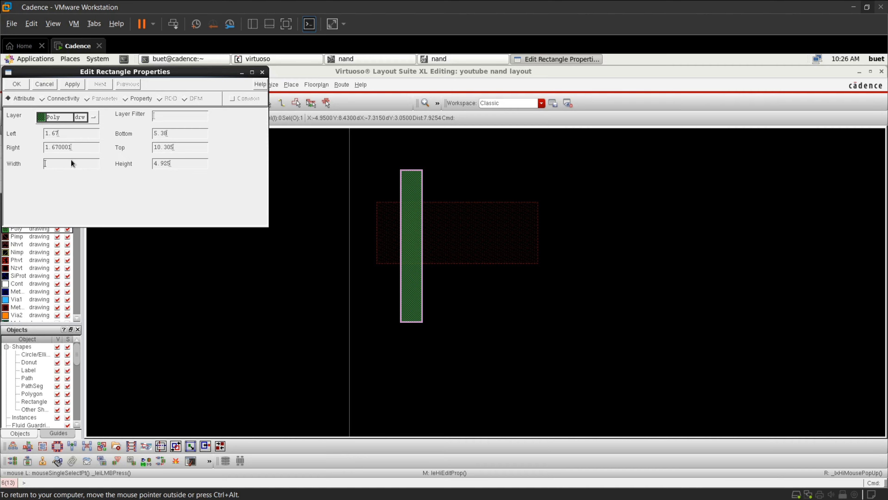
{"action": "left_click", "coordinate": [79, 85]}
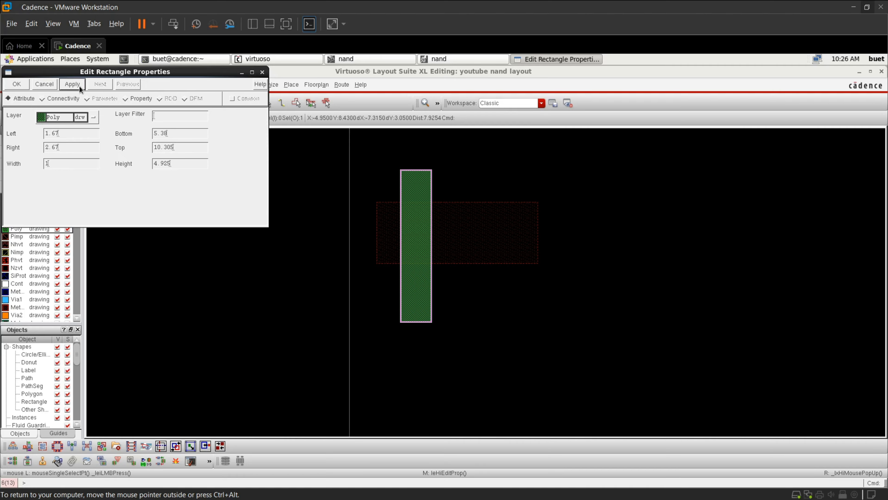
{"action": "left_click", "coordinate": [24, 83]}
Copy the poly rectangle and place the copy at the same height a short distance to its right, across the oxide
{"action": "left_click", "coordinate": [409, 255]}
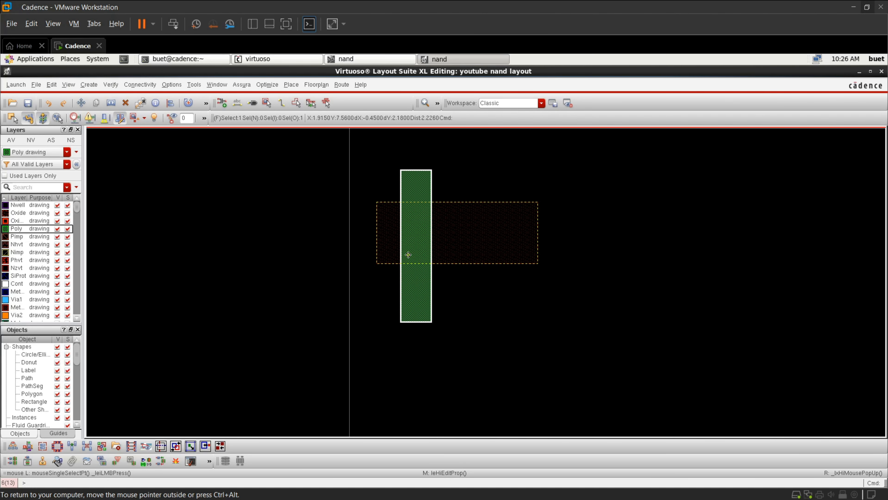
{"action": "key", "text": "c"}
{"action": "left_click", "coordinate": [416, 285]}
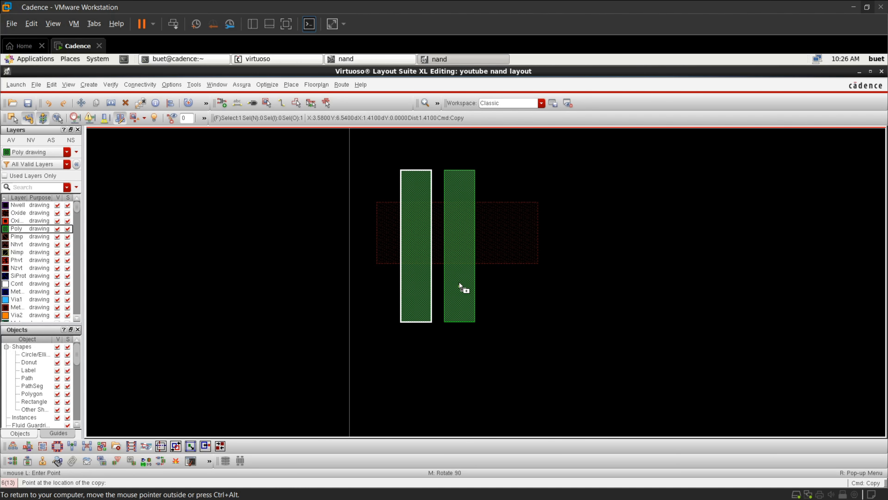
{"action": "left_click", "coordinate": [455, 285]}
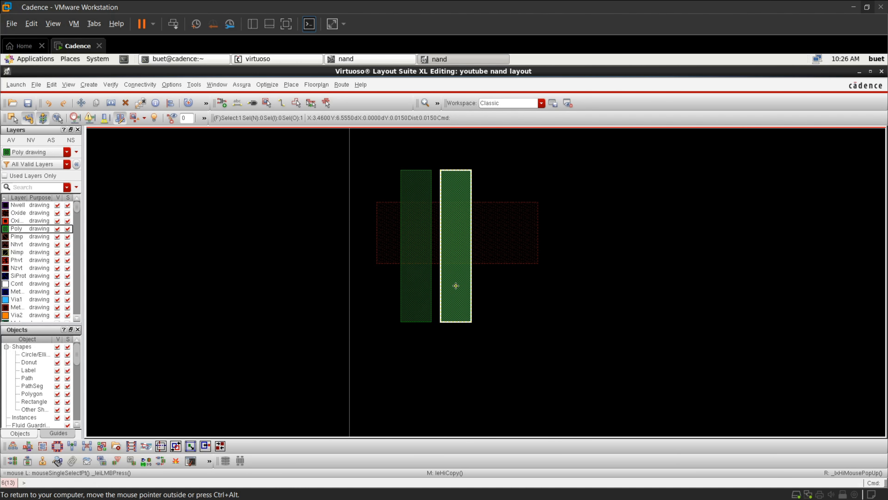
{"action": "left_click", "coordinate": [545, 303]}
Run Assura DRC on the nand layout with gpdk090 rules as ex1, overwriting the existing data, and open the results
{"action": "scroll", "coordinate": [437, 242], "scroll_direction": "up", "scroll_amount": 2}
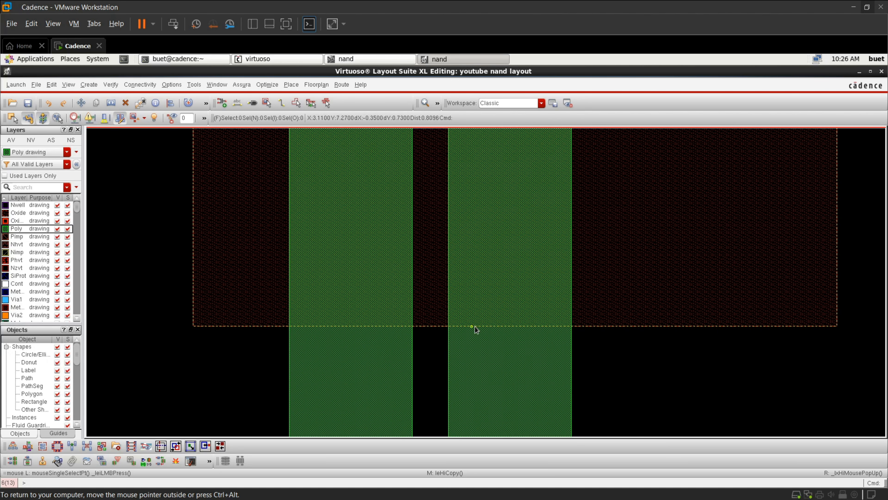
{"action": "left_click", "coordinate": [49, 103]}
{"action": "left_click", "coordinate": [245, 86]}
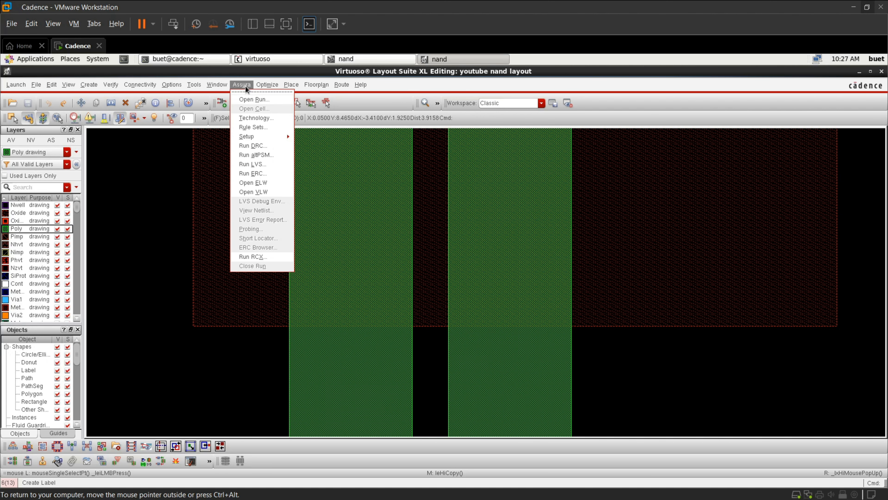
{"action": "left_click", "coordinate": [270, 148]}
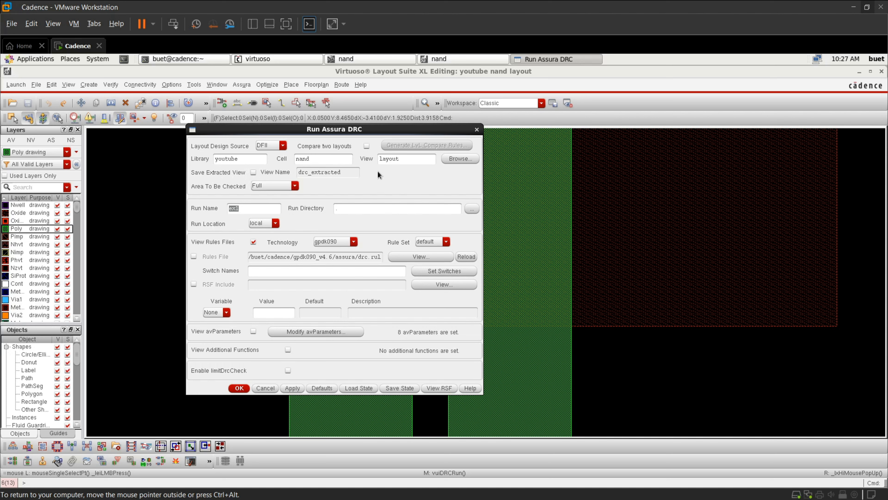
{"action": "left_click", "coordinate": [239, 388]}
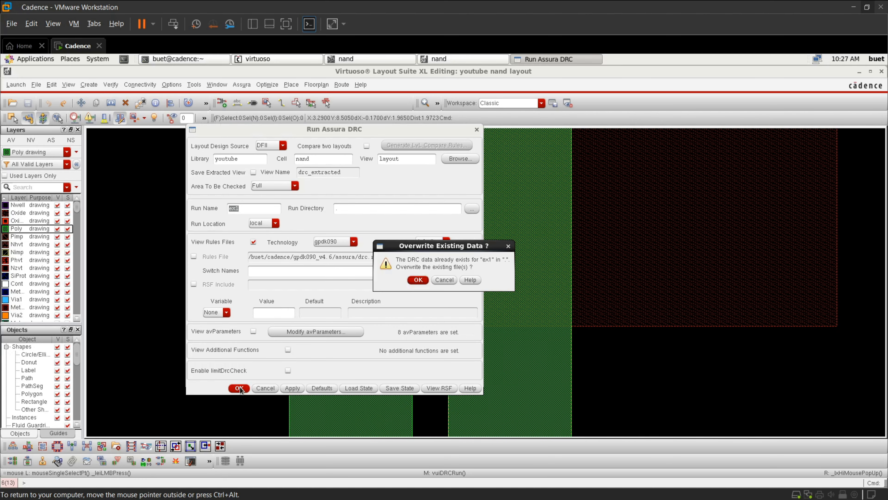
{"action": "left_click", "coordinate": [418, 280]}
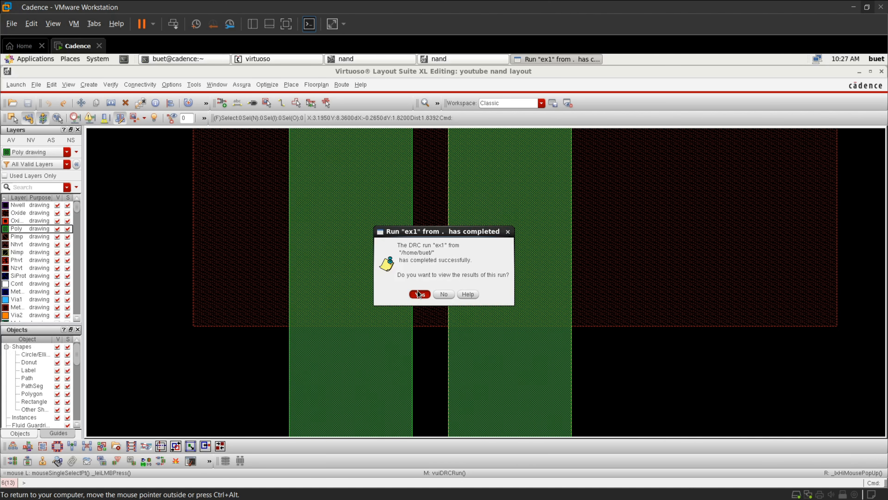
{"action": "left_click", "coordinate": [419, 294]}
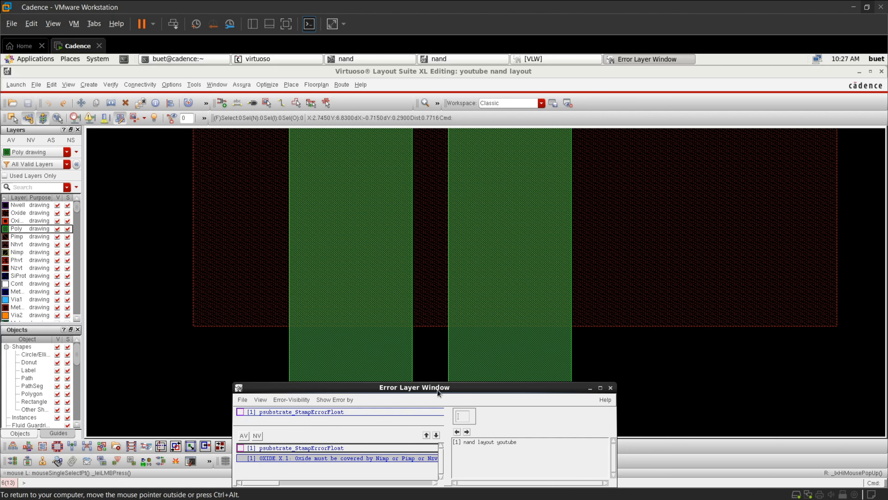
{"action": "left_click_drag", "start_coordinate": [437, 389], "coordinate": [442, 326]}
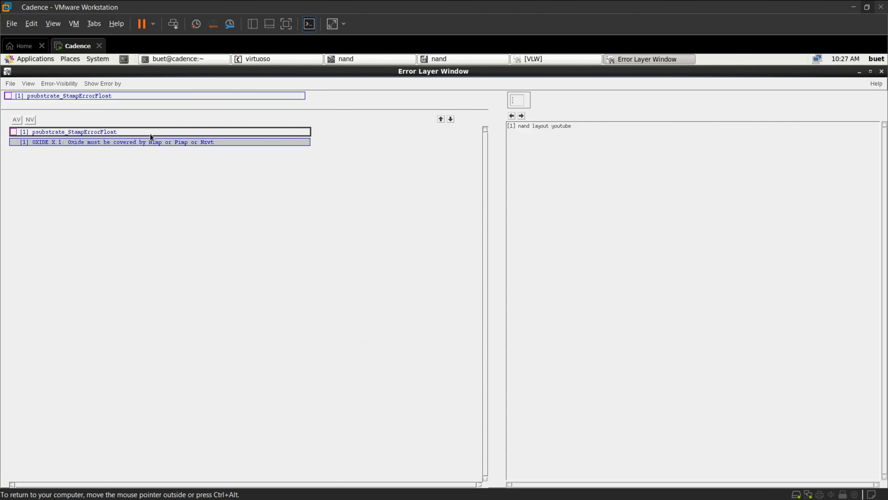
Move the right poly rectangle left, leaving only a narrow gap to the other poly rectangle, and save the layout
{"action": "left_click", "coordinate": [478, 58]}
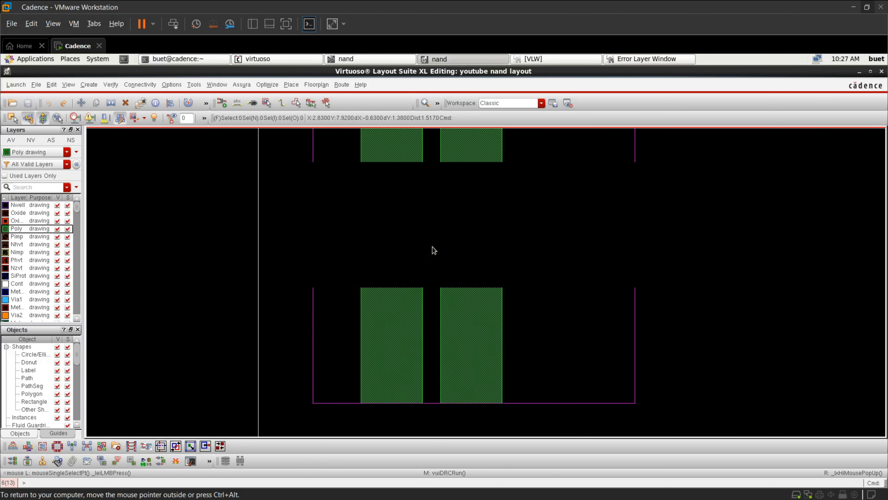
{"action": "scroll", "coordinate": [434, 250], "scroll_direction": "down", "scroll_amount": 1}
{"action": "scroll", "coordinate": [470, 187], "scroll_direction": "up", "scroll_amount": 1}
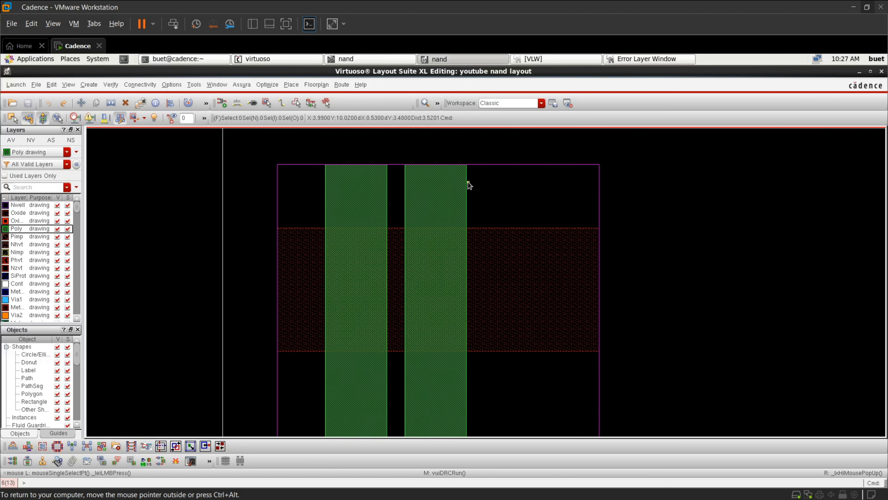
{"action": "left_click", "coordinate": [443, 211]}
{"action": "key", "text": "m"}
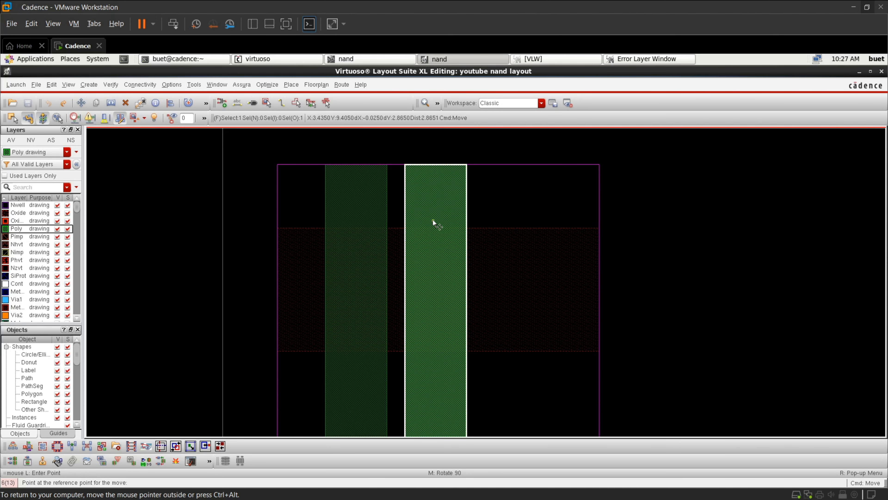
{"action": "scroll", "coordinate": [433, 218], "scroll_direction": "up", "scroll_amount": 3}
{"action": "scroll", "coordinate": [382, 236], "scroll_direction": "down", "scroll_amount": 3}
{"action": "scroll", "coordinate": [353, 243], "scroll_direction": "up", "scroll_amount": 2}
{"action": "left_click", "coordinate": [355, 241]}
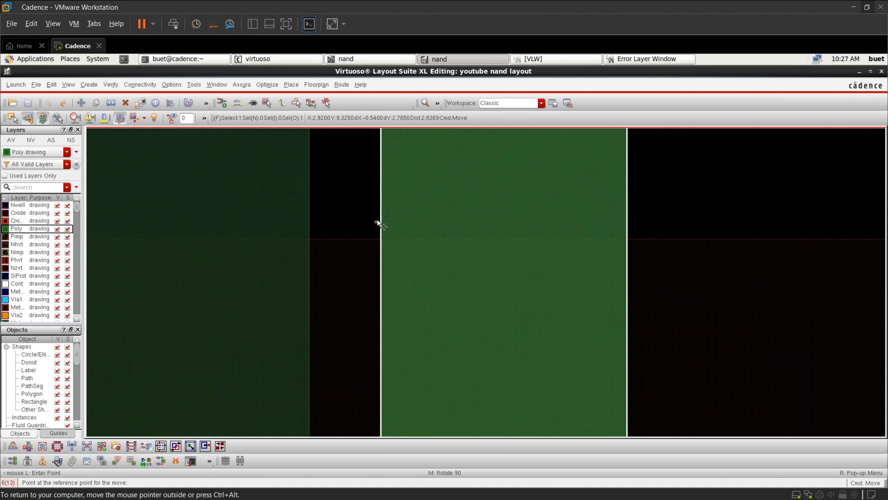
{"action": "left_click", "coordinate": [334, 234]}
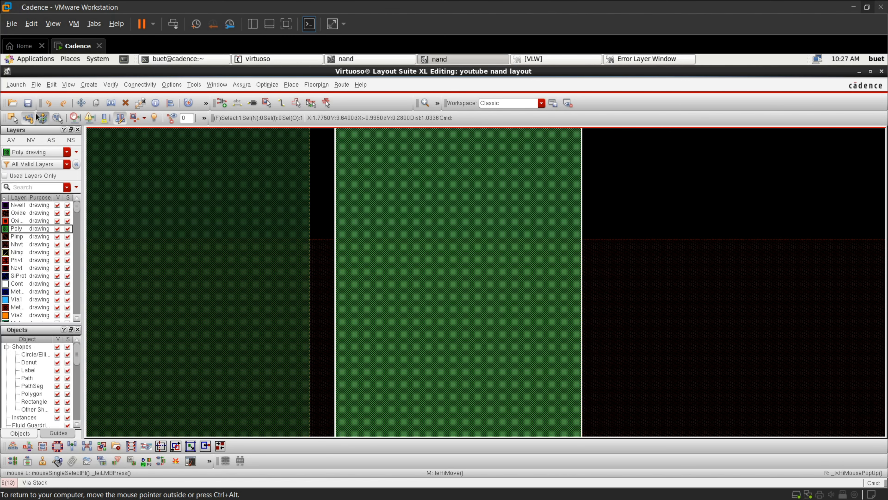
{"action": "left_click", "coordinate": [28, 104]}
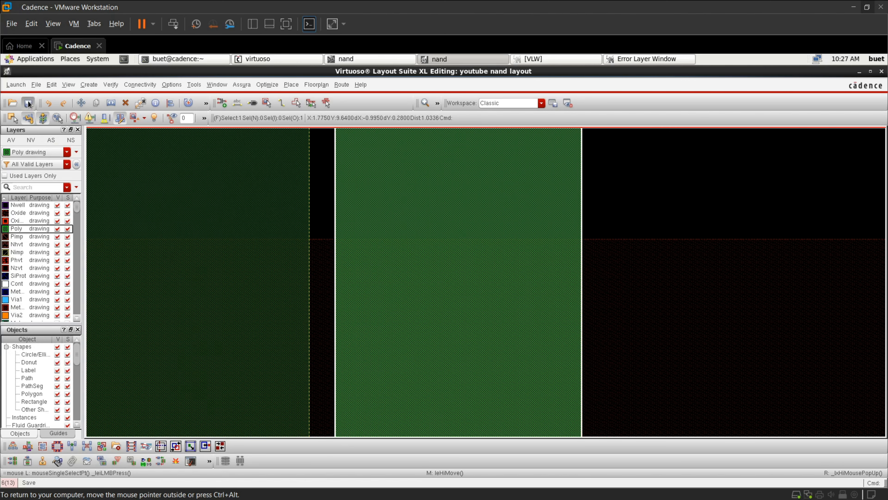
{"action": "left_click", "coordinate": [631, 63]}
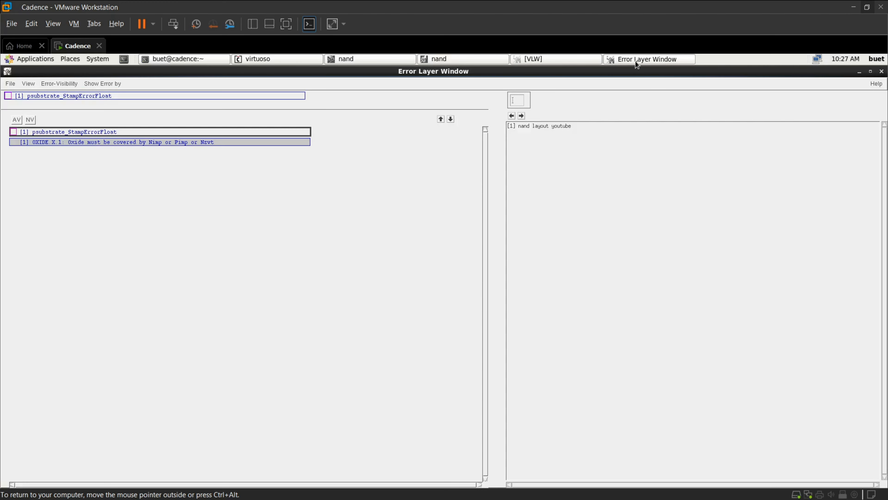
{"action": "left_click", "coordinate": [535, 58]}
{"action": "left_click", "coordinate": [471, 60]}
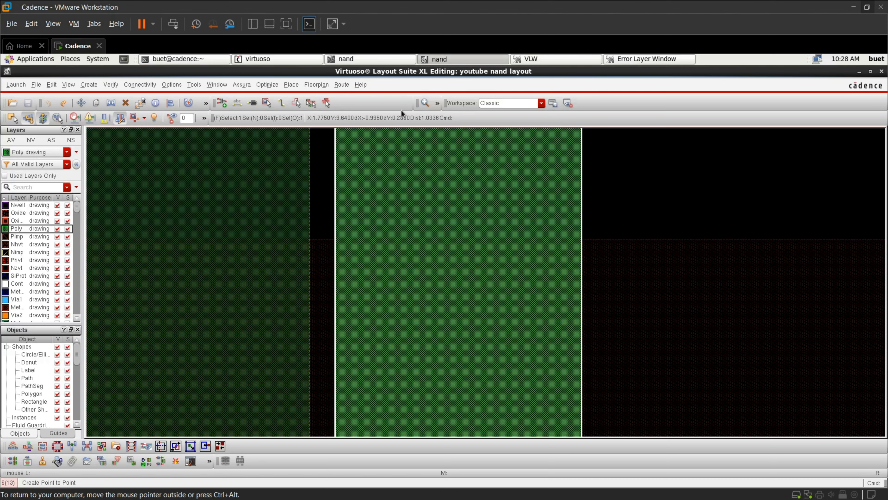
Rerun Assura DRC on the layout with the moved poly rectangle, overwriting the ex1 data, and open the new results
{"action": "left_click", "coordinate": [674, 205]}
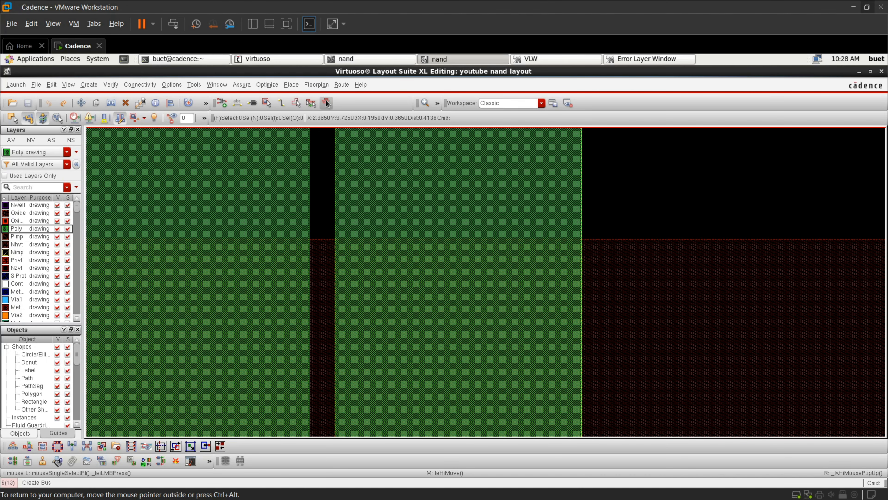
{"action": "left_click", "coordinate": [245, 85]}
{"action": "left_click", "coordinate": [258, 147]}
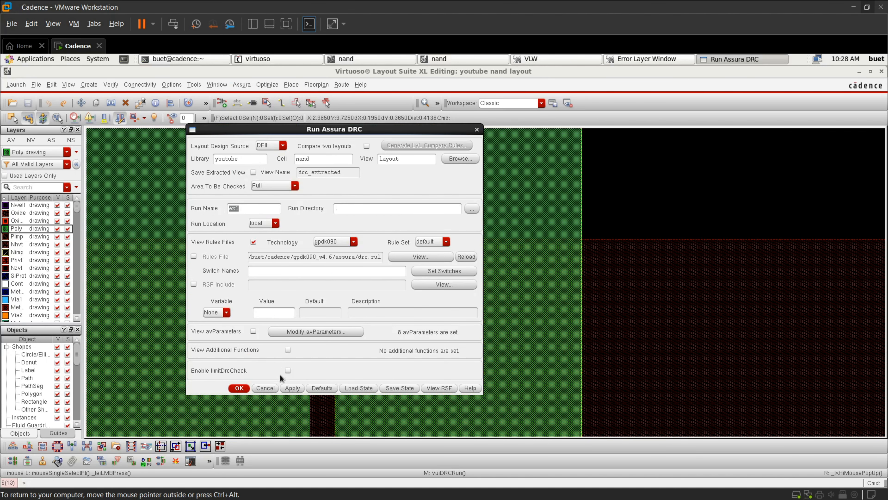
{"action": "left_click", "coordinate": [288, 388]}
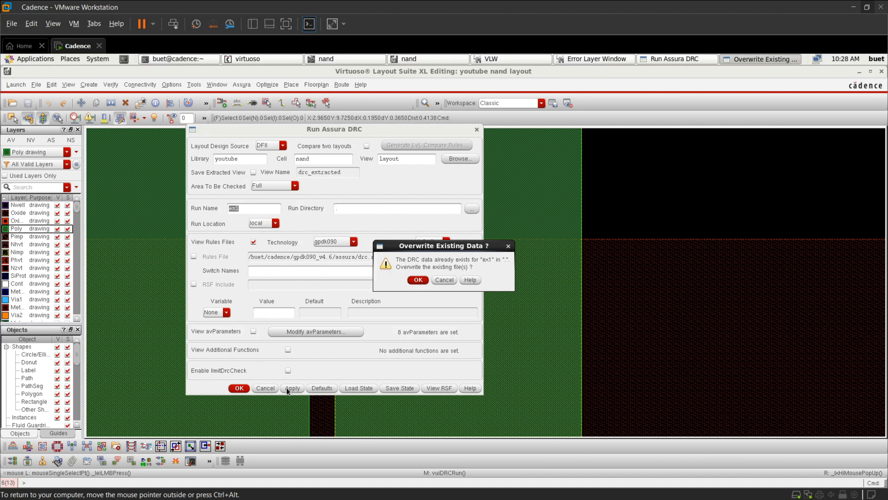
{"action": "left_click", "coordinate": [418, 280]}
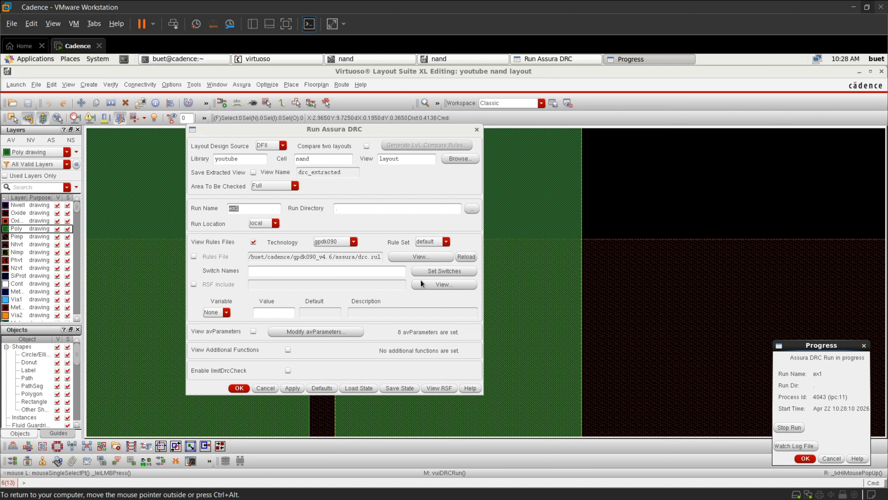
{"action": "left_click", "coordinate": [423, 291]}
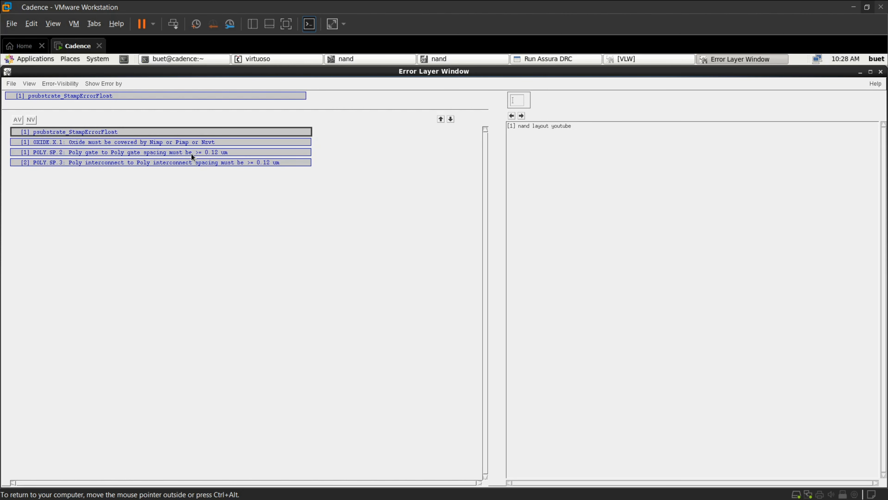
Highlight the POLY.SP.2 poly gate spacing error and inspect its location between the two poly rectangles in the layout
{"action": "left_click", "coordinate": [239, 152]}
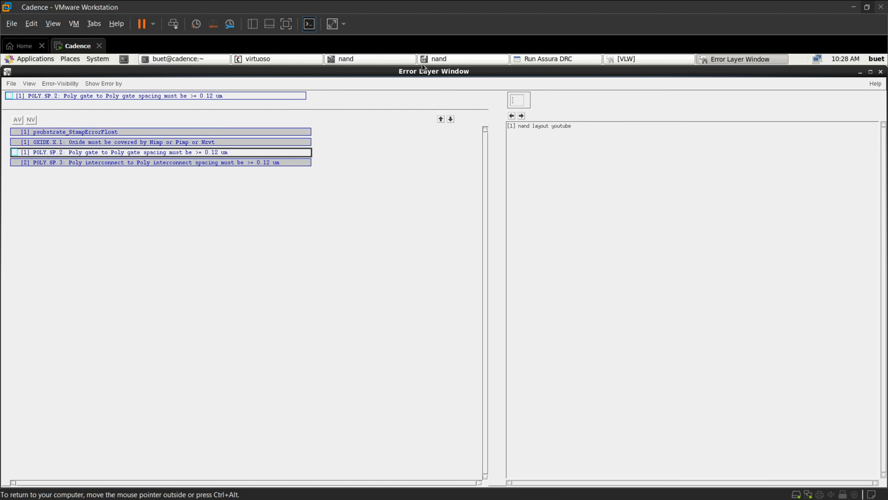
{"action": "left_click", "coordinate": [466, 60]}
{"action": "scroll", "coordinate": [415, 242], "scroll_direction": "down", "scroll_amount": 3}
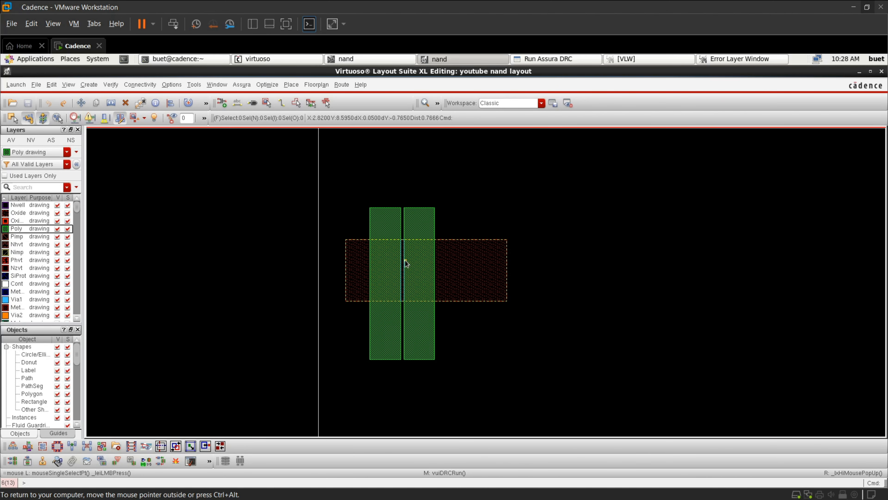
Select the right poly rectangle, start Quick Align on it, and set the user spacing to 0.12
{"action": "scroll", "coordinate": [405, 259], "scroll_direction": "up", "scroll_amount": 3}
{"action": "scroll", "coordinate": [404, 260], "scroll_direction": "down", "scroll_amount": 1}
{"action": "scroll", "coordinate": [405, 260], "scroll_direction": "down", "scroll_amount": 3}
{"action": "left_click", "coordinate": [388, 261]}
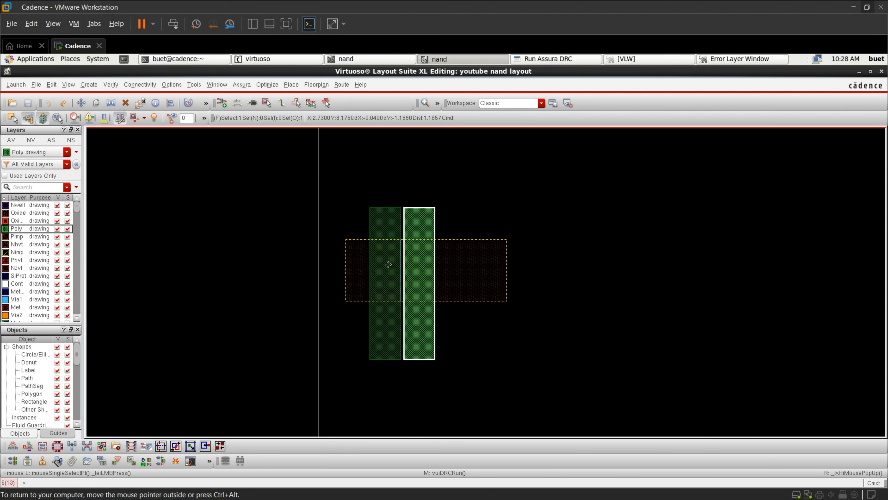
{"action": "scroll", "coordinate": [388, 261], "scroll_direction": "up", "scroll_amount": 3}
{"action": "key", "text": "a"}
{"action": "right_click", "coordinate": [441, 229]}
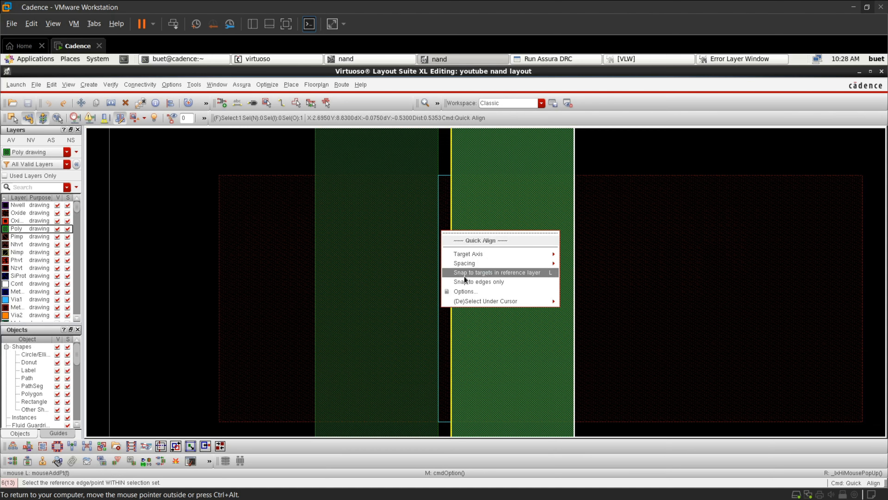
{"action": "left_click", "coordinate": [465, 292]}
{"action": "left_click", "coordinate": [205, 168]}
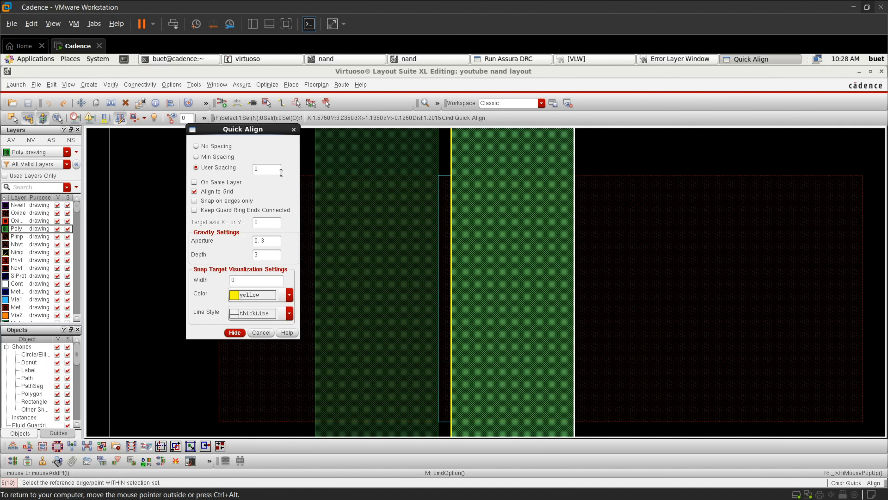
{"action": "type", "text": ".12"}
{"action": "left_click", "coordinate": [235, 332]}
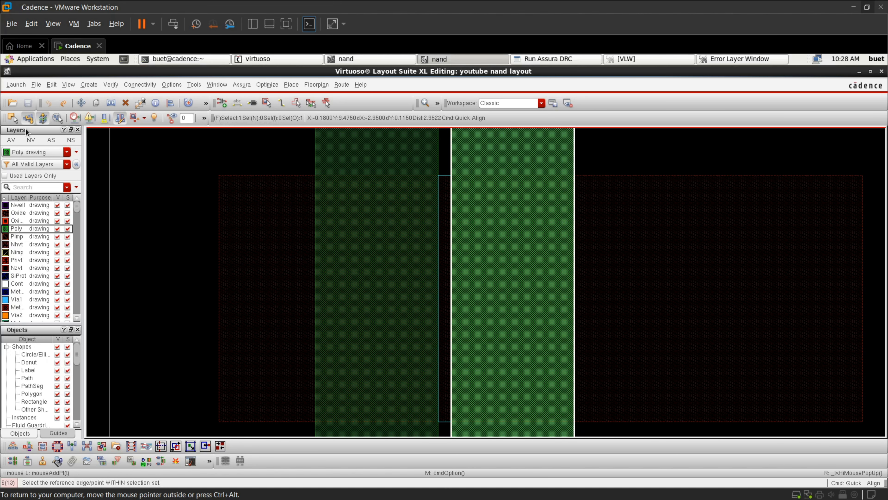
Align the right poly rectangle's left edge to the facing edge of the left poly rectangle using the 0.12 spacing
{"action": "left_click", "coordinate": [10, 122]}
{"action": "scroll", "coordinate": [456, 264], "scroll_direction": "up", "scroll_amount": 4}
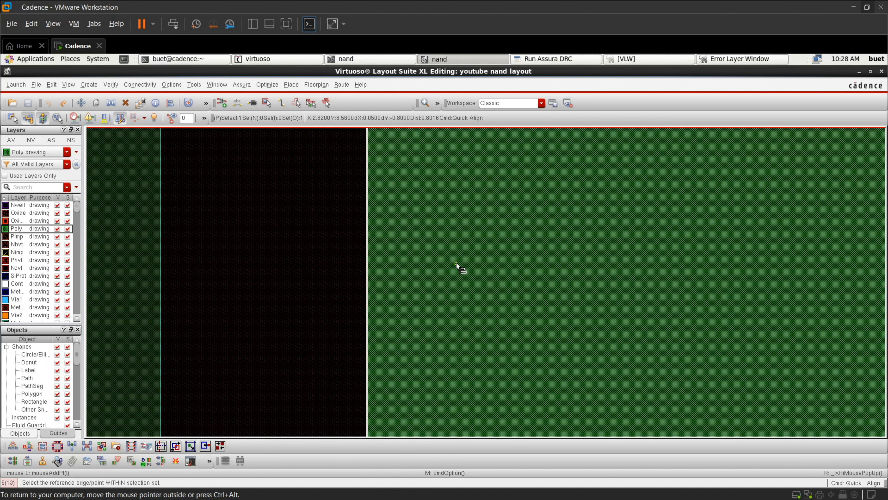
{"action": "left_click", "coordinate": [368, 268]}
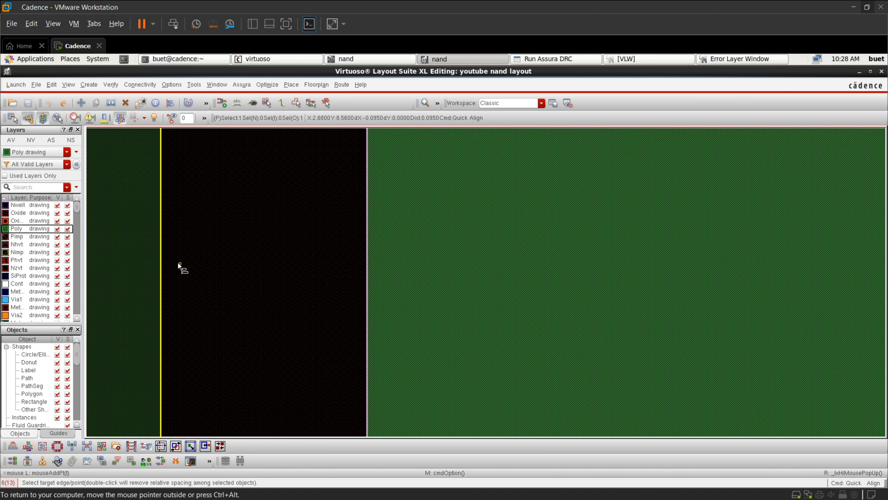
{"action": "left_click", "coordinate": [178, 264]}
{"action": "scroll", "coordinate": [178, 263], "scroll_direction": "down", "scroll_amount": 4}
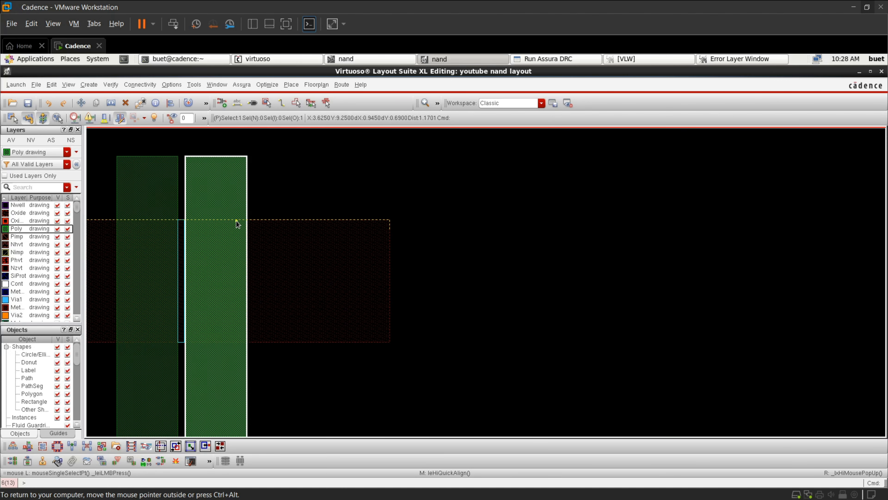
{"action": "scroll", "coordinate": [158, 276], "scroll_direction": "up", "scroll_amount": 1}
{"action": "scroll", "coordinate": [156, 276], "scroll_direction": "down", "scroll_amount": 1}
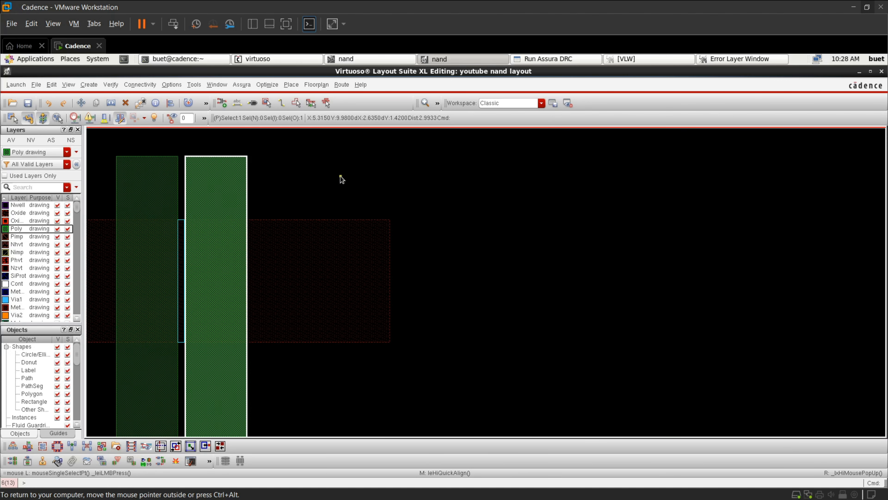
{"action": "left_click", "coordinate": [341, 178]}
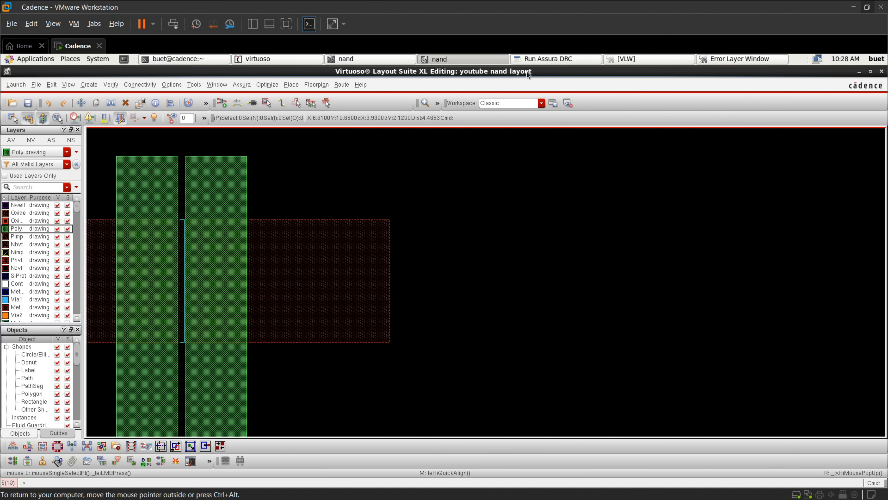
Highlight the POLY.SP.3 poly interconnect spacing error, inspect it between the two poly rectangles, and save the layout
{"action": "left_click", "coordinate": [747, 59]}
{"action": "left_click", "coordinate": [29, 120]}
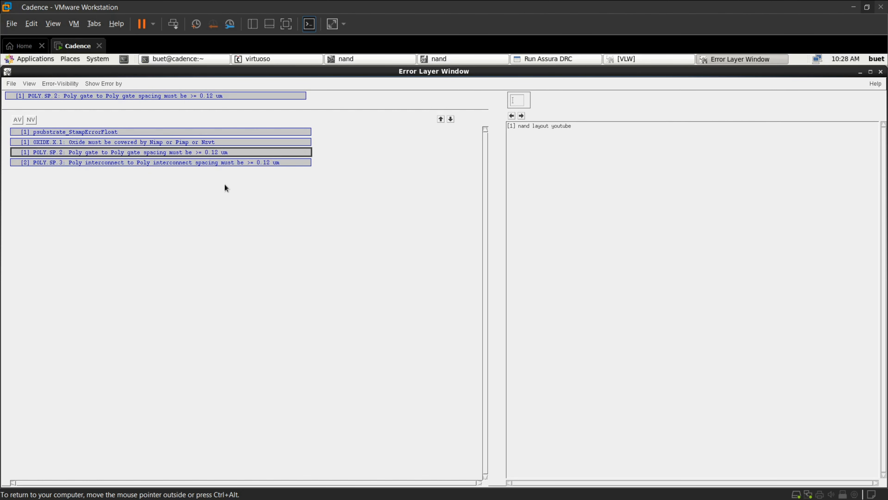
{"action": "right_click", "coordinate": [241, 163]}
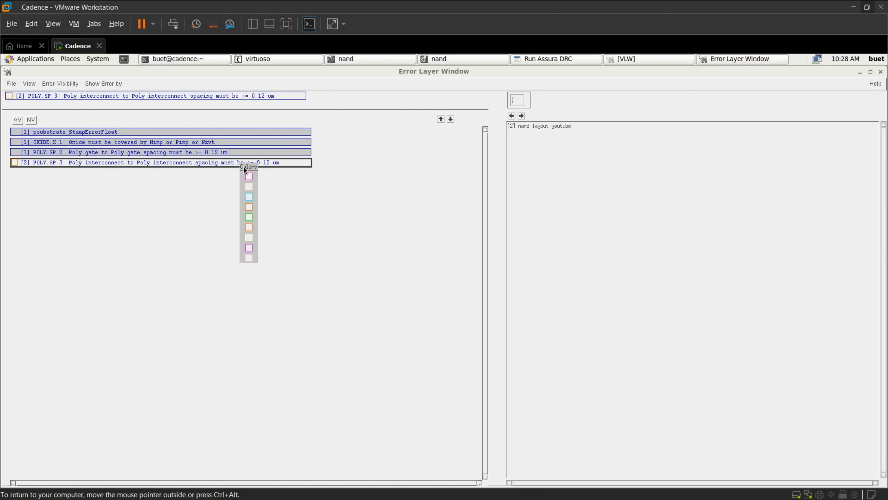
{"action": "left_click", "coordinate": [248, 177]}
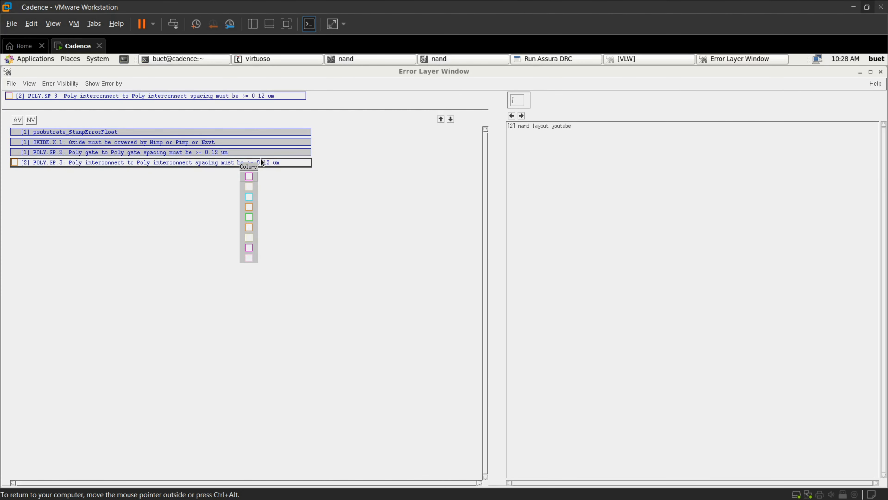
{"action": "left_click", "coordinate": [449, 58]}
{"action": "scroll", "coordinate": [402, 190], "scroll_direction": "down", "scroll_amount": 2, "text": "ctrl"}
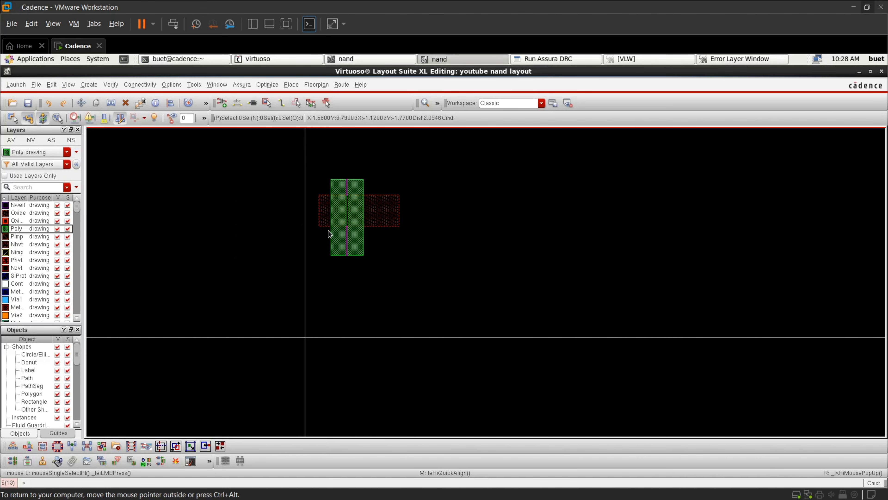
{"action": "scroll", "coordinate": [330, 228], "scroll_direction": "up", "scroll_amount": 2, "text": "ctrl"}
{"action": "scroll", "coordinate": [354, 314], "scroll_direction": "up", "scroll_amount": 2, "text": "ctrl"}
{"action": "scroll", "coordinate": [354, 314], "scroll_direction": "down", "scroll_amount": 2, "text": "ctrl"}
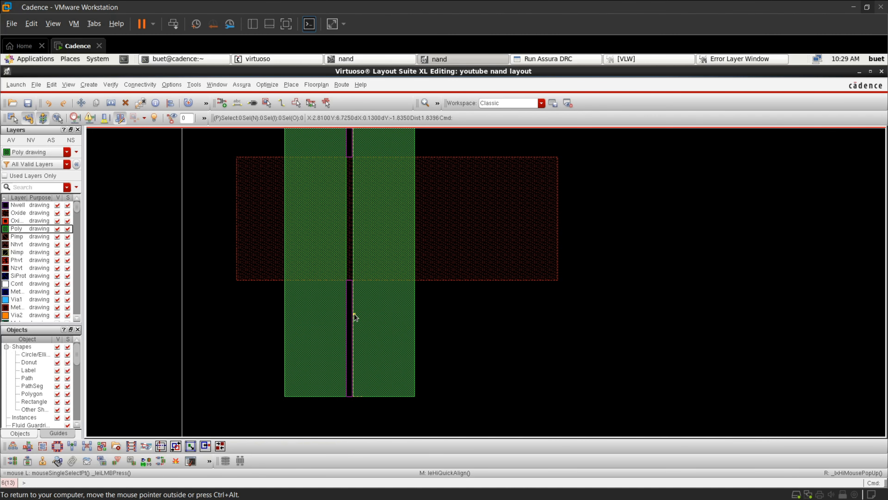
{"action": "left_click", "coordinate": [31, 104]}
Draw a Cont rectangle about 0.125 by 0.19 um on the oxide, left of the poly rectangles near the oxide's top edge
{"action": "scroll", "coordinate": [210, 245], "scroll_direction": "down", "scroll_amount": 3, "text": "ctrl"}
{"action": "scroll", "coordinate": [212, 222], "scroll_direction": "up", "scroll_amount": 2, "text": "ctrl"}
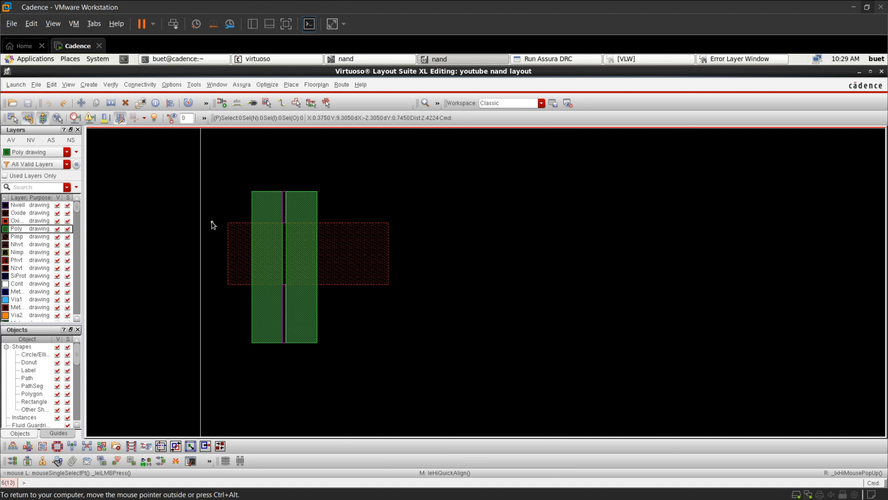
{"action": "scroll", "coordinate": [212, 221], "scroll_direction": "up", "scroll_amount": 1, "text": "ctrl"}
{"action": "left_click", "coordinate": [20, 283]}
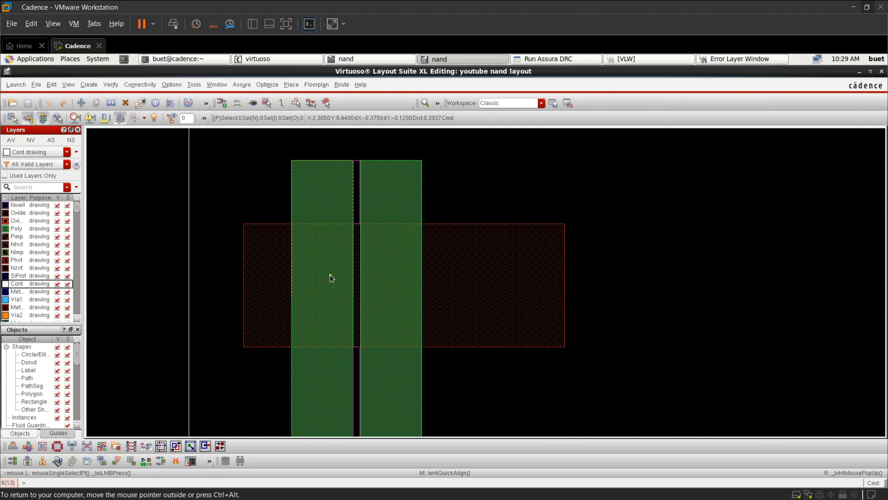
{"action": "key", "text": "r"}
{"action": "scroll", "coordinate": [241, 237], "scroll_direction": "up", "scroll_amount": 2, "text": "ctrl"}
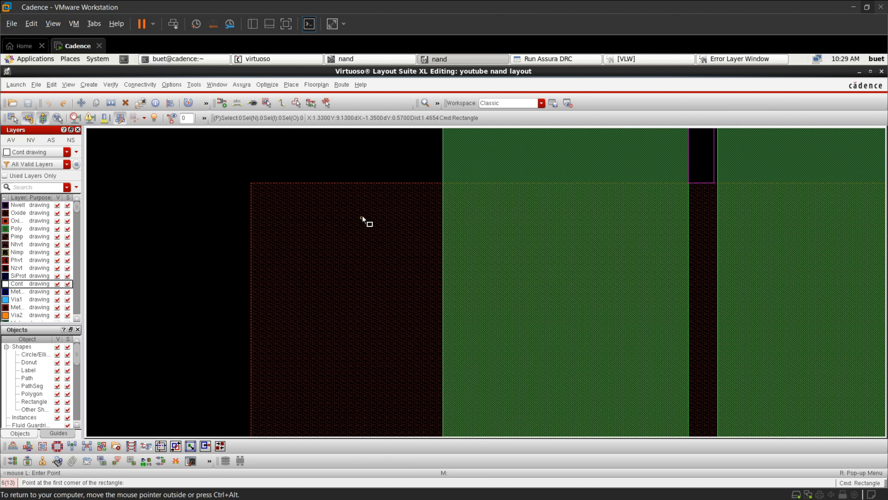
{"action": "left_click_drag", "start_coordinate": [376, 194], "coordinate": [406, 243]}
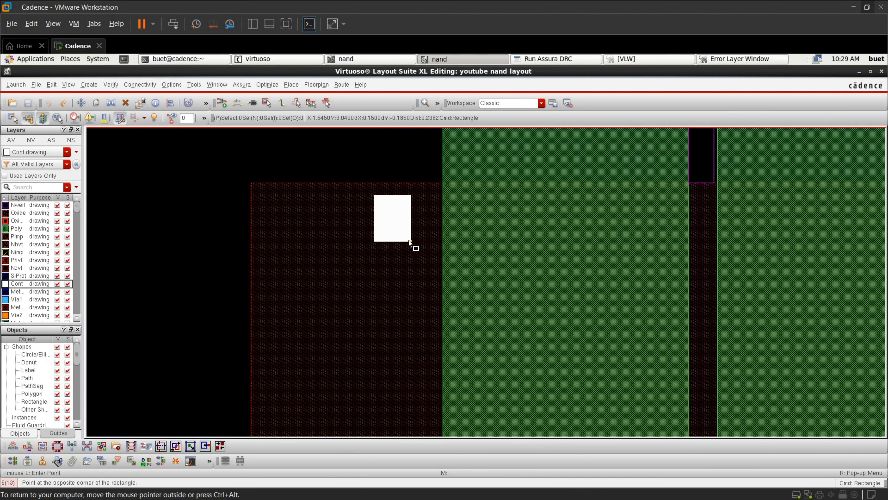
{"action": "key", "text": "Escape"}
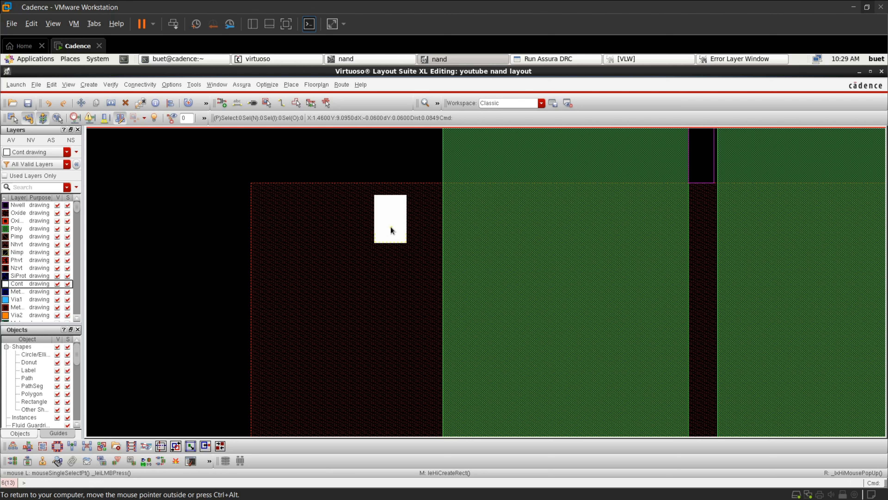
Set both the width and the height of the Cont rectangle to 0.12 in its properties
{"action": "left_click", "coordinate": [394, 219]}
{"action": "key", "text": "q"}
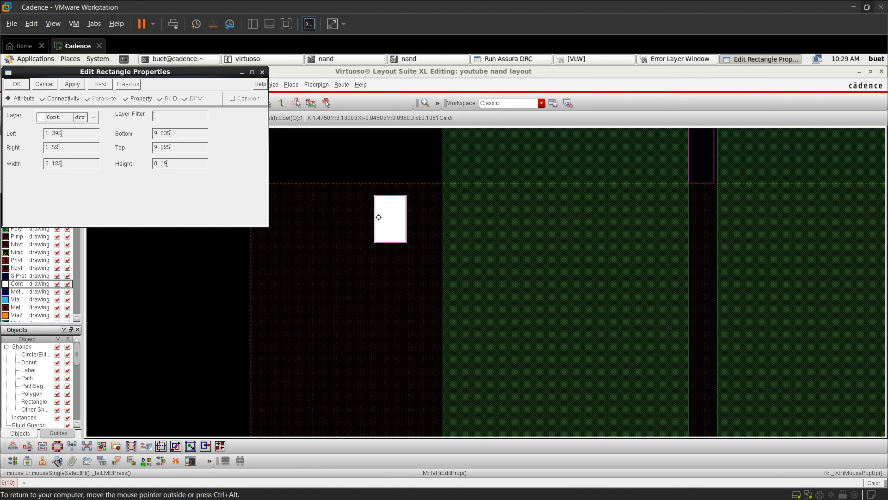
{"action": "left_click", "coordinate": [78, 163]}
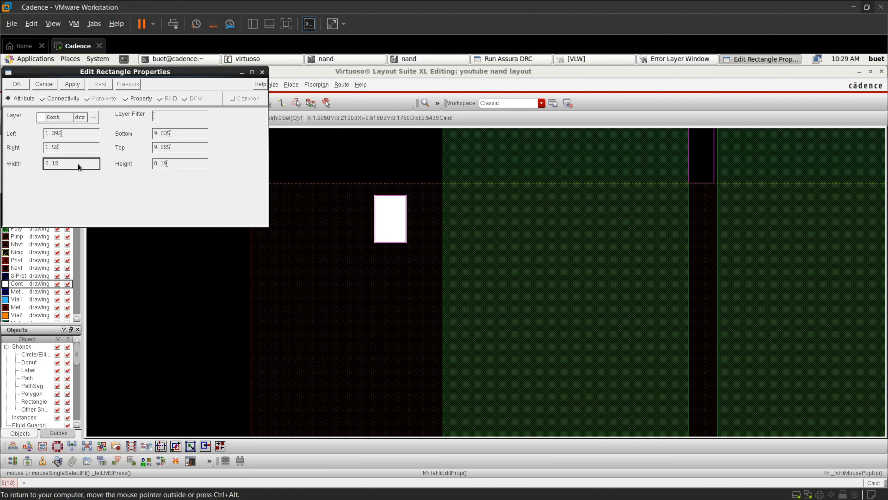
{"action": "left_click", "coordinate": [181, 163]}
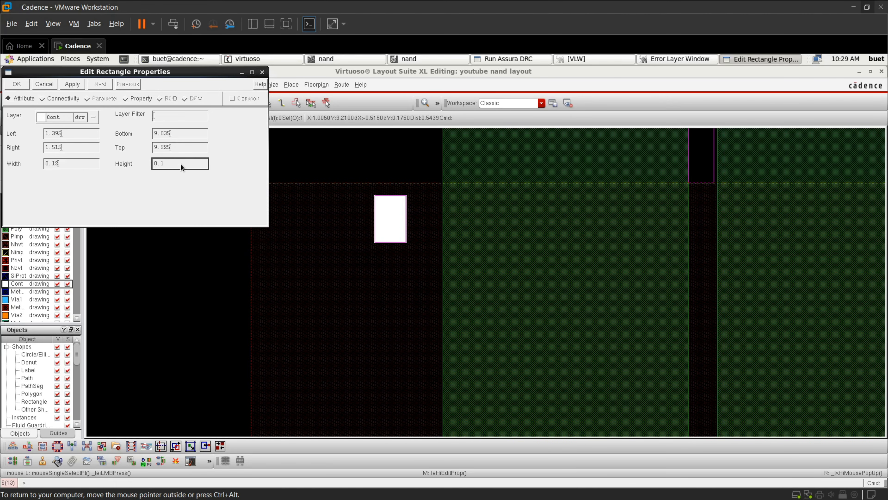
{"action": "left_click", "coordinate": [67, 84]}
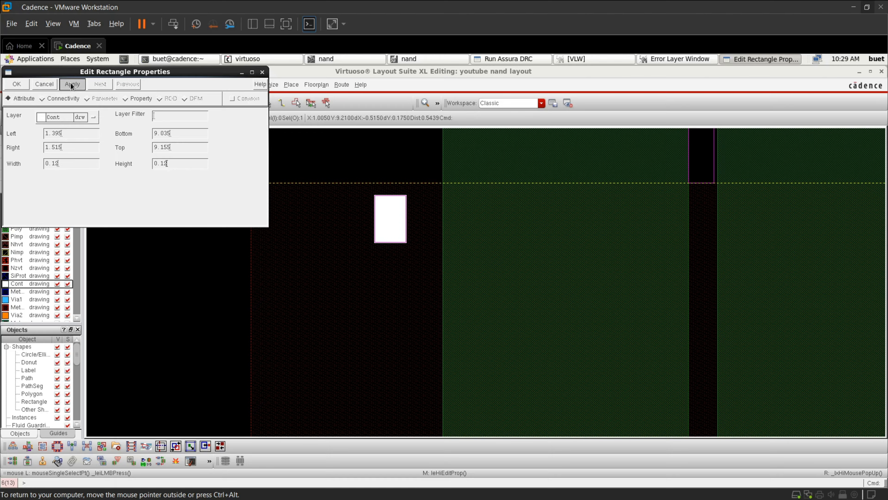
{"action": "left_click", "coordinate": [23, 82]}
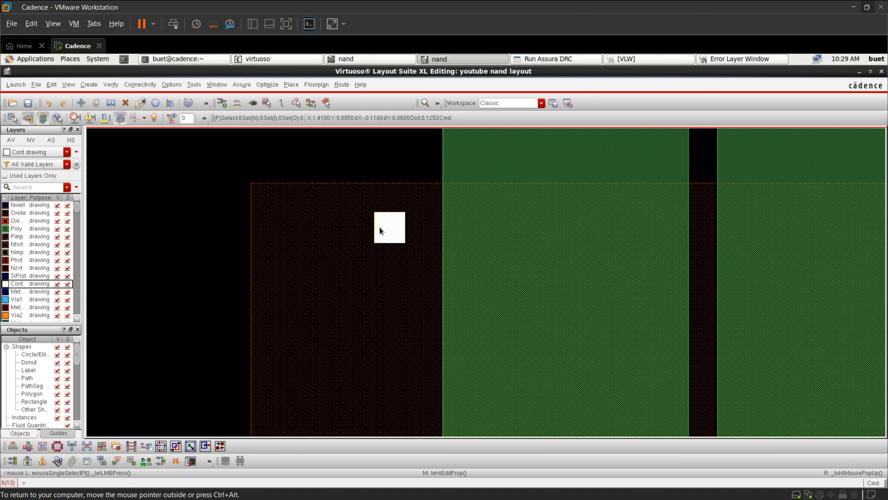
Move the contact square straight up to just below the oxide's top edge
{"action": "left_click_drag", "start_coordinate": [383, 228], "coordinate": [384, 210]}
{"action": "mouse_move", "coordinate": [391, 229]}
{"action": "left_mouse_down"}
{"action": "mouse_move", "coordinate": [390, 213]}
{"action": "mouse_move", "coordinate": [391, 223]}
{"action": "left_mouse_up"}
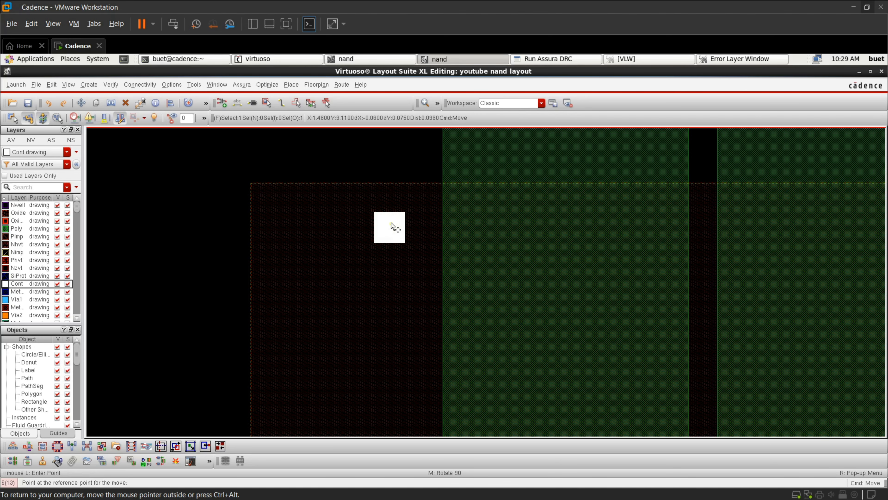
{"action": "left_click_drag", "start_coordinate": [392, 223], "coordinate": [388, 197]}
{"action": "left_click", "coordinate": [174, 140]}
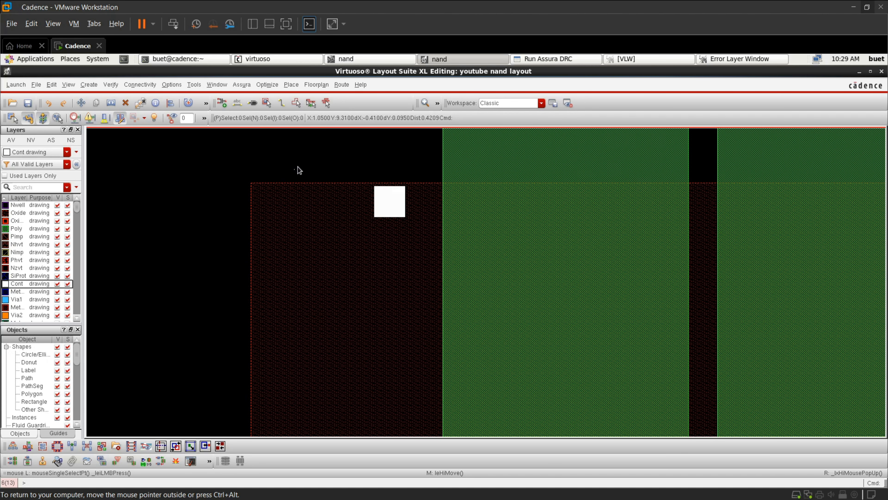
Quick Align the contact's top edge to the oxide's top edge with a user spacing of 0.06
{"action": "scroll", "coordinate": [366, 171], "scroll_direction": "up", "scroll_amount": 2, "text": "ctrl"}
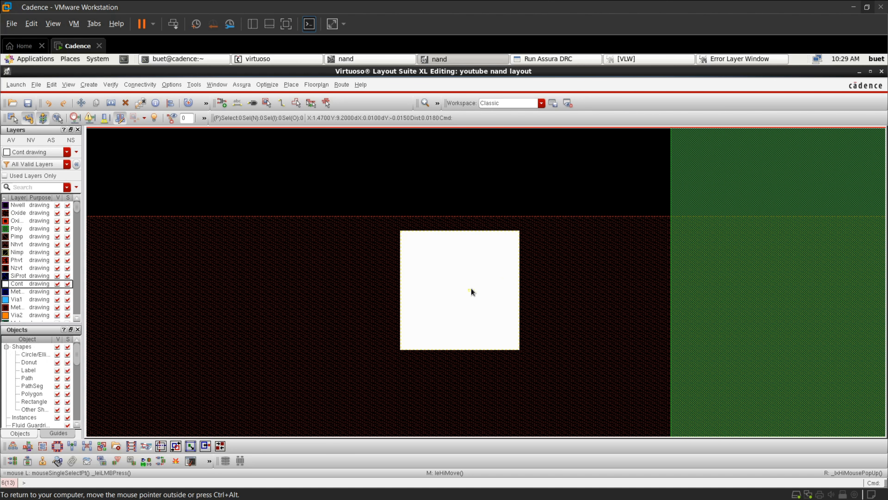
{"action": "left_click", "coordinate": [480, 295]}
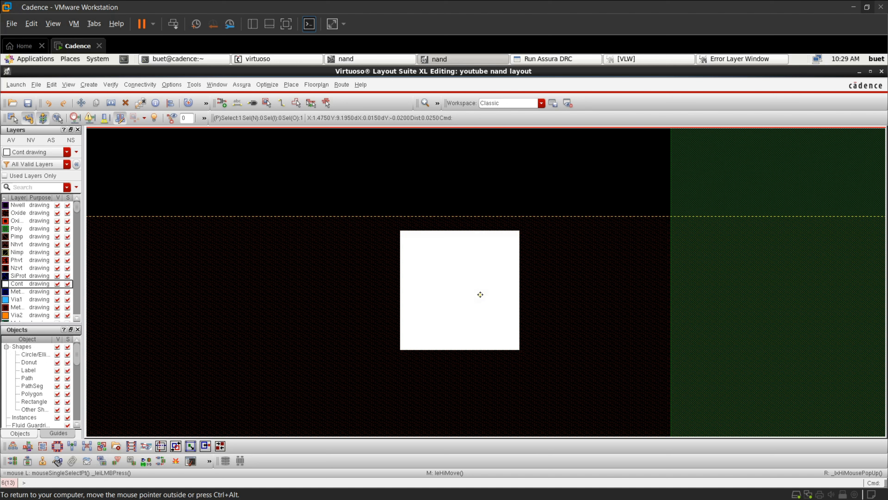
{"action": "key", "text": "a"}
{"action": "right_click", "coordinate": [481, 293]}
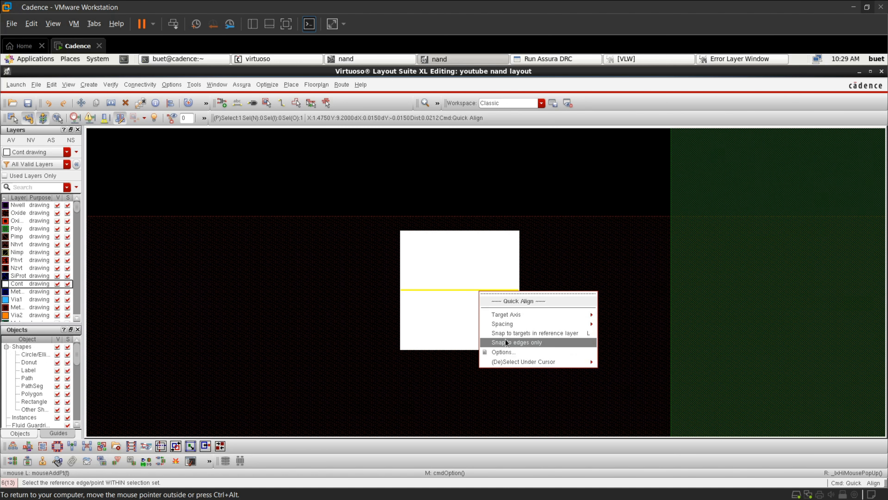
{"action": "left_click", "coordinate": [506, 352]}
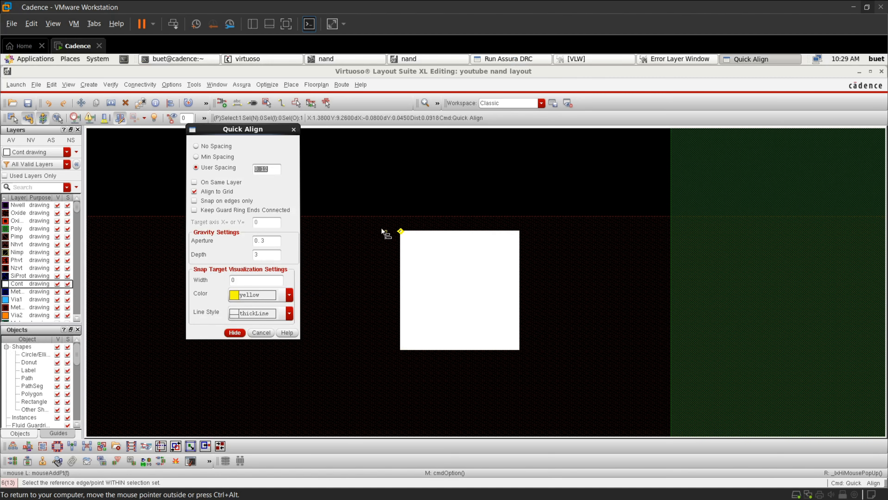
{"action": "left_click", "coordinate": [271, 170]}
{"action": "left_click", "coordinate": [239, 334]}
{"action": "scroll", "coordinate": [452, 214], "scroll_direction": "up", "scroll_amount": 1, "text": "ctrl"}
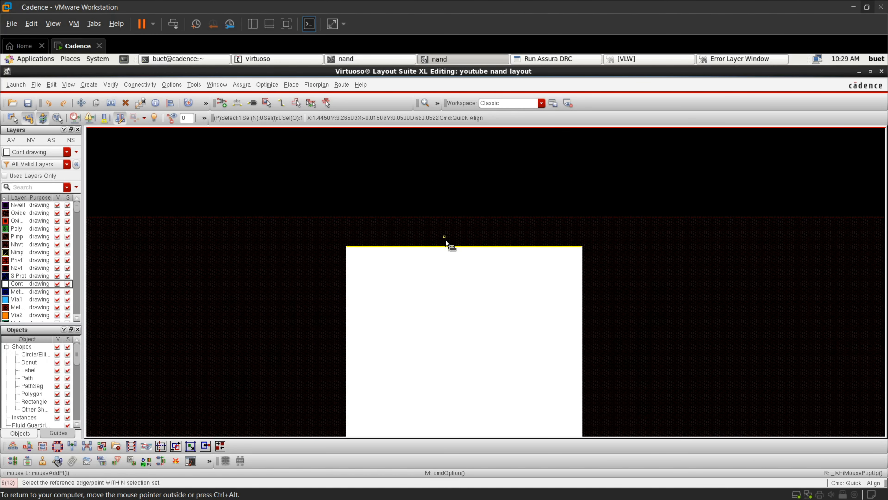
{"action": "left_click", "coordinate": [446, 239]}
{"action": "left_click", "coordinate": [445, 222]}
{"action": "scroll", "coordinate": [445, 221], "scroll_direction": "down", "scroll_amount": 3, "text": "ctrl"}
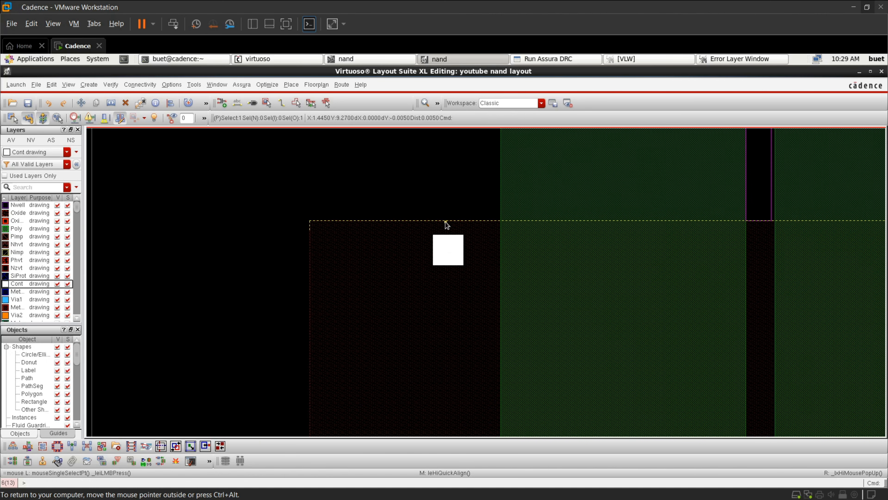
{"action": "scroll", "coordinate": [473, 241], "scroll_direction": "up", "scroll_amount": 2, "text": "ctrl"}
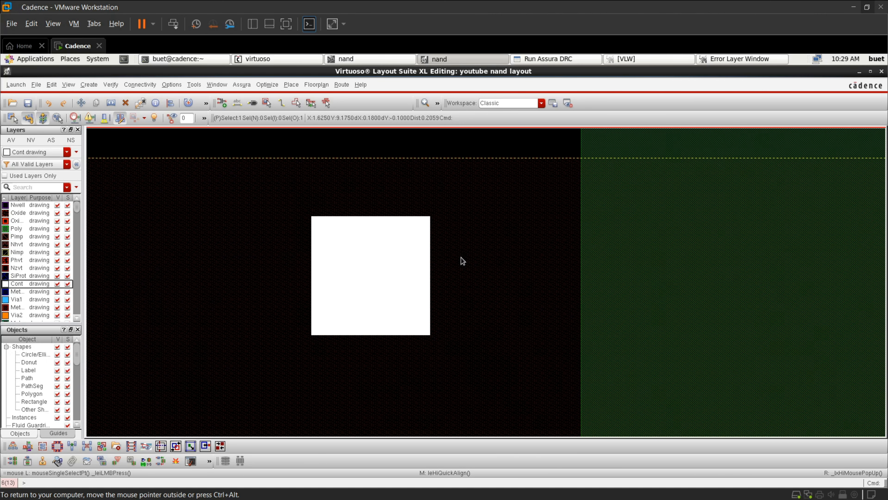
Quick Align the contact square's right edge to the nearest poly rectangle's left edge with a user spacing of 0.1
{"action": "right_click", "coordinate": [455, 235]}
{"action": "key", "text": "Escape"}
{"action": "middle_click", "coordinate": [452, 274]}
{"action": "right_click", "coordinate": [467, 263]}
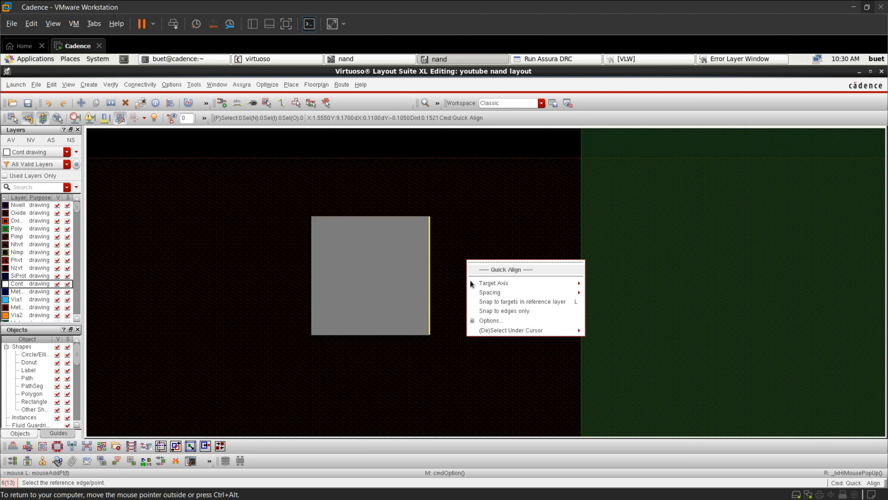
{"action": "left_click", "coordinate": [499, 321]}
{"action": "left_click", "coordinate": [273, 168]}
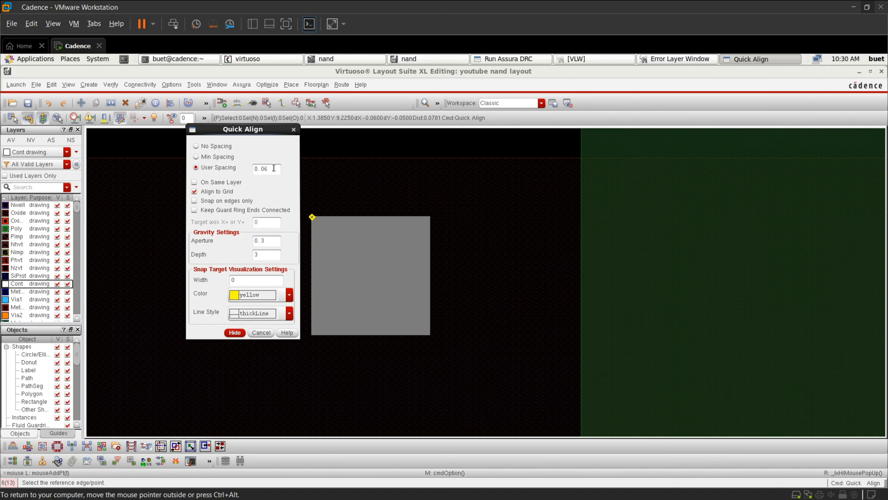
{"action": "type", "text": "1"}
{"action": "left_click", "coordinate": [234, 332]}
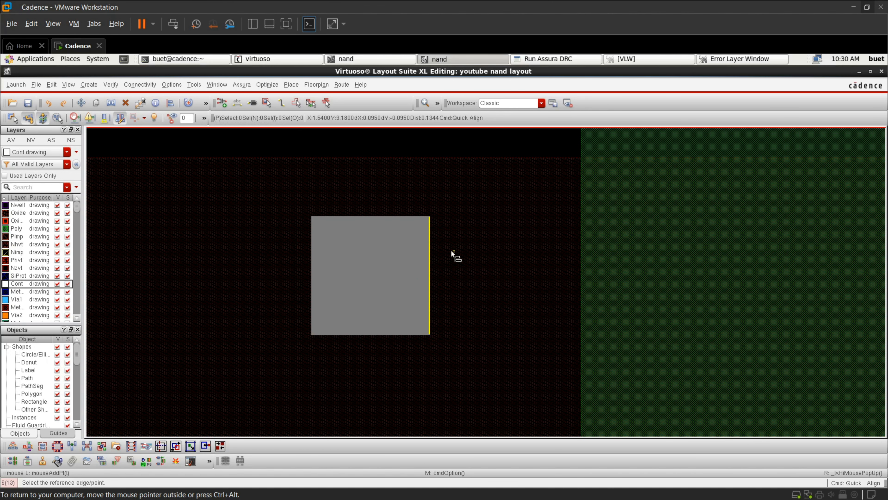
{"action": "left_click", "coordinate": [415, 341]}
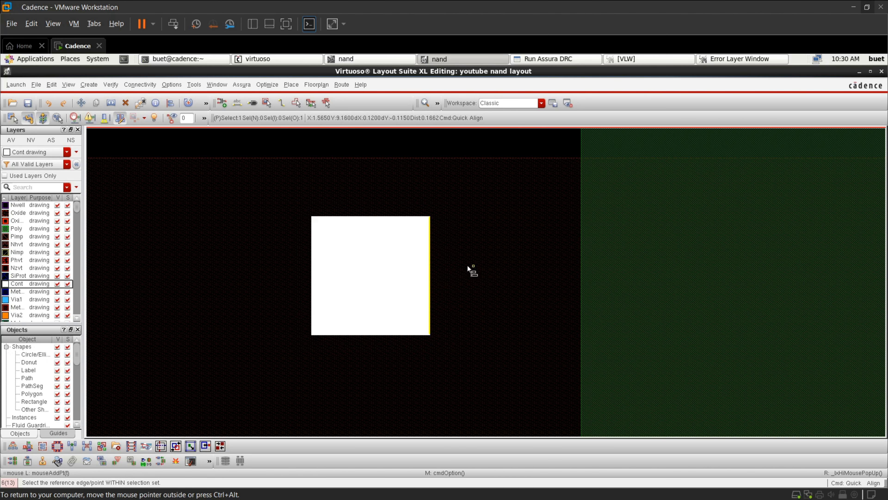
{"action": "left_click", "coordinate": [431, 275]}
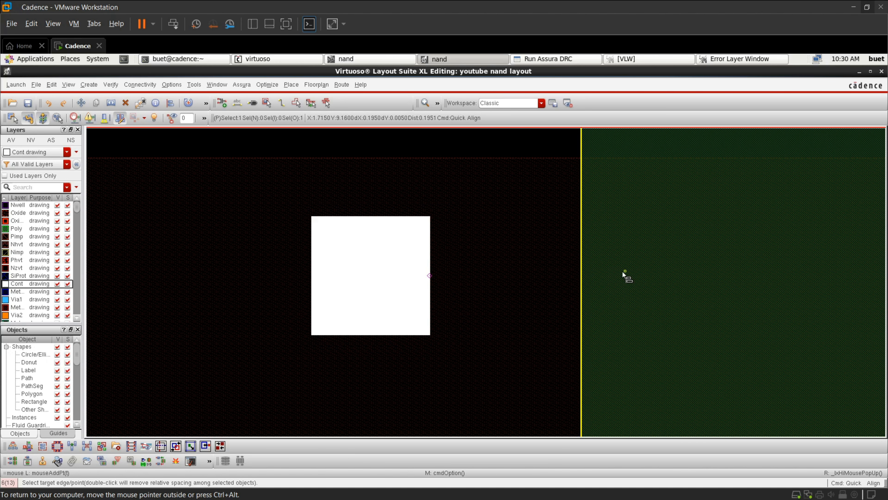
{"action": "left_click", "coordinate": [596, 271]}
{"action": "scroll", "coordinate": [596, 272], "scroll_direction": "down", "scroll_amount": 2, "text": "ctrl"}
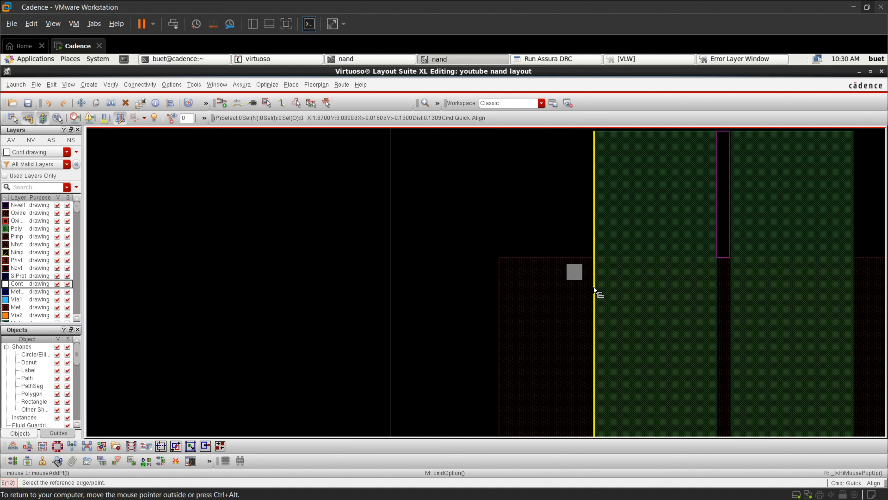
{"action": "scroll", "coordinate": [595, 293], "scroll_direction": "up", "scroll_amount": 2, "text": "ctrl"}
{"action": "key", "text": "Escape"}
{"action": "scroll", "coordinate": [383, 233], "scroll_direction": "down", "scroll_amount": 2, "text": "ctrl"}
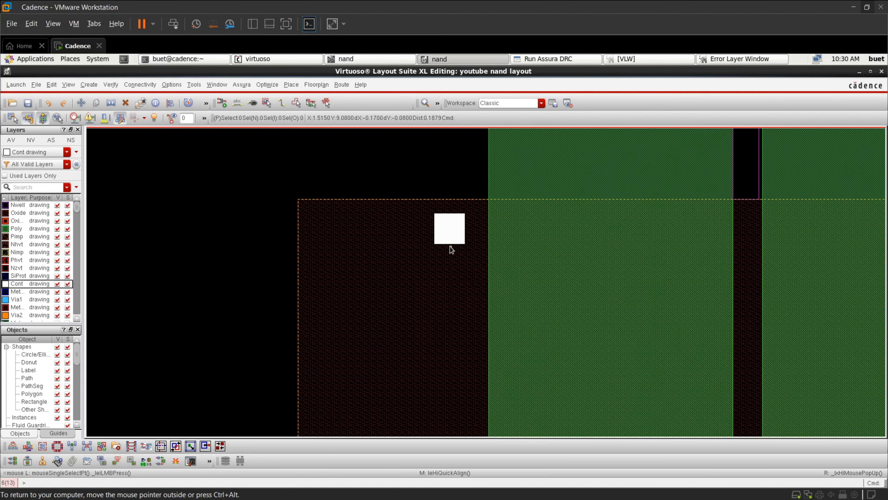
Quick Align the oxide's left edge to the contact square's left edge with a user spacing of 0.06
{"action": "key", "text": "a"}
{"action": "right_click", "coordinate": [411, 247]}
{"action": "left_click", "coordinate": [435, 306]}
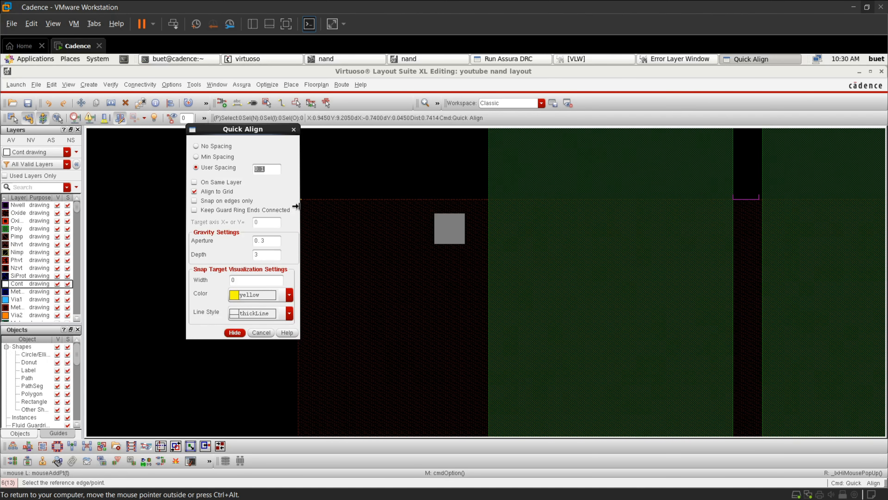
{"action": "double_click", "coordinate": [269, 171]}
{"action": "type", "text": "0.1"}
{"action": "left_click", "coordinate": [234, 333]}
{"action": "left_click", "coordinate": [311, 264]}
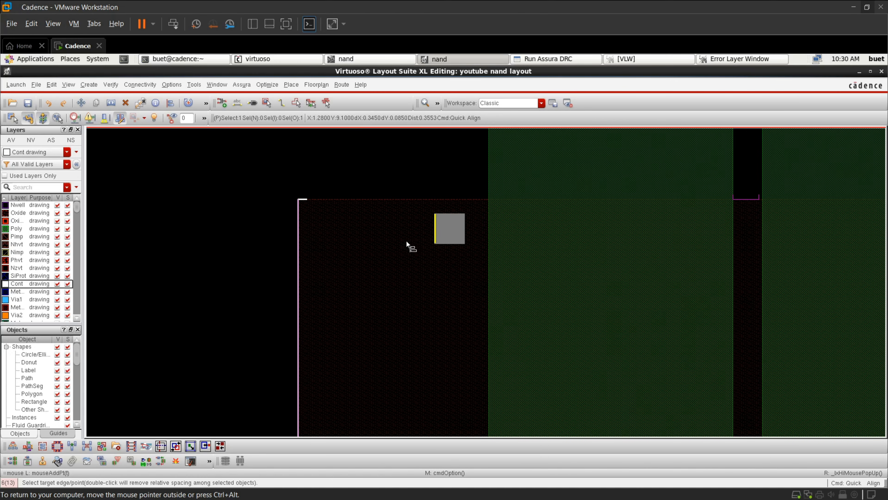
{"action": "left_click", "coordinate": [422, 234]}
Examine the contact square's clearance to the oxide and poly edges across the layout, and leave Quick Align
{"action": "scroll", "coordinate": [423, 235], "scroll_direction": "down", "scroll_amount": 3}
{"action": "scroll", "coordinate": [470, 241], "scroll_direction": "up", "scroll_amount": 3}
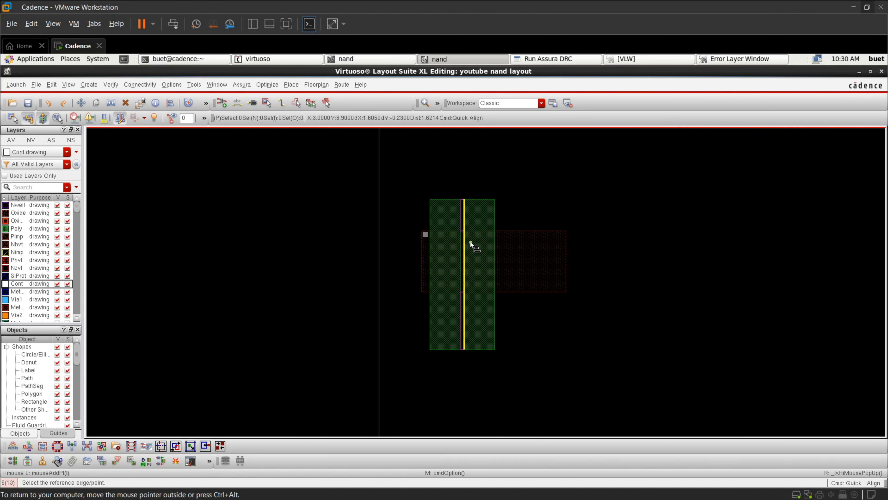
{"action": "scroll", "coordinate": [470, 241], "scroll_direction": "down", "scroll_amount": 3}
{"action": "scroll", "coordinate": [469, 241], "scroll_direction": "up", "scroll_amount": 4}
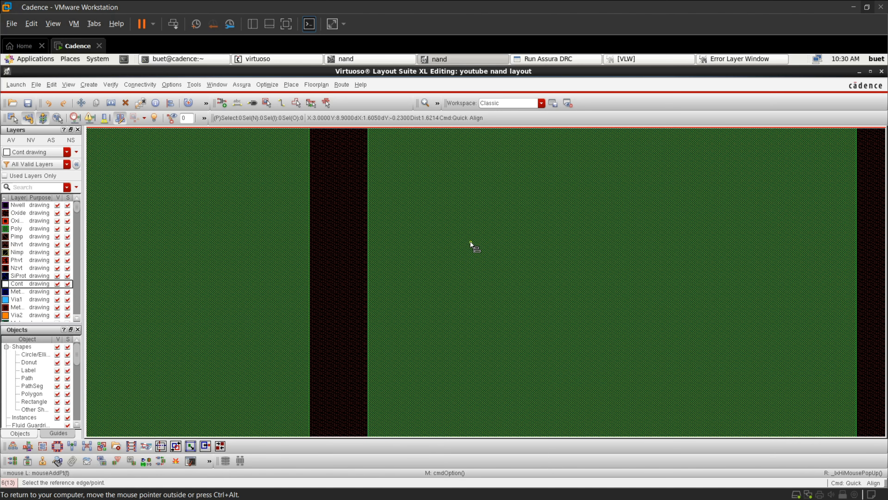
{"action": "scroll", "coordinate": [470, 241], "scroll_direction": "down", "scroll_amount": 2}
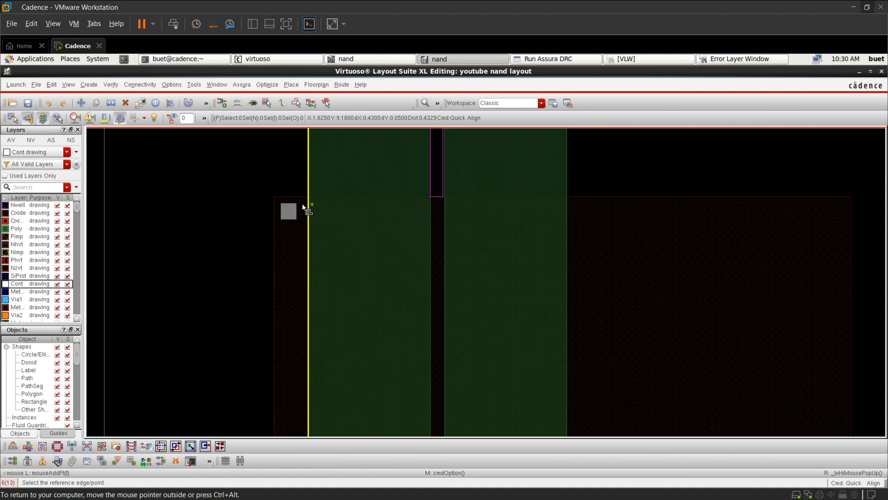
{"action": "scroll", "coordinate": [330, 225], "scroll_direction": "up", "scroll_amount": 2}
{"action": "scroll", "coordinate": [330, 225], "scroll_direction": "down", "scroll_amount": 2}
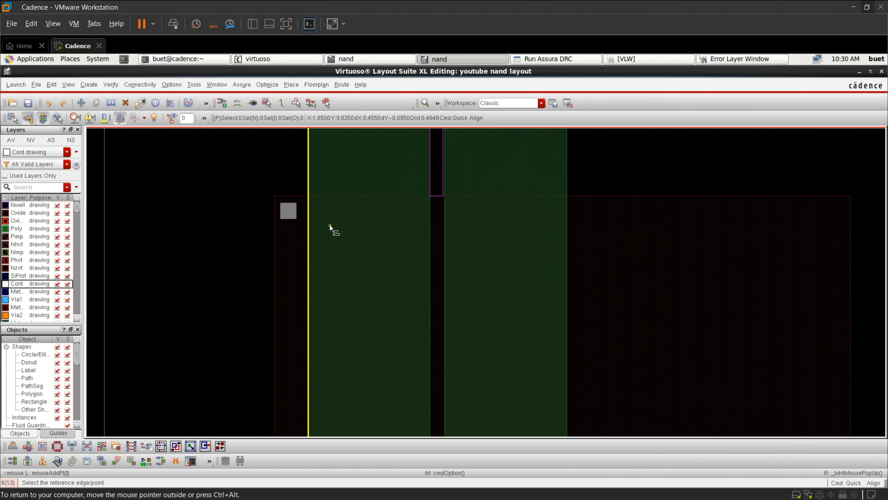
{"action": "scroll", "coordinate": [416, 198], "scroll_direction": "down", "scroll_amount": 3}
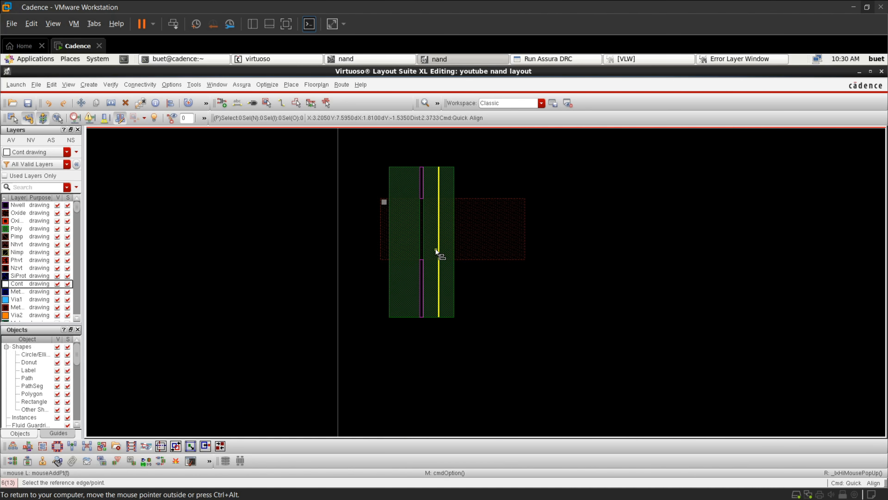
{"action": "scroll", "coordinate": [401, 159], "scroll_direction": "up", "scroll_amount": 2}
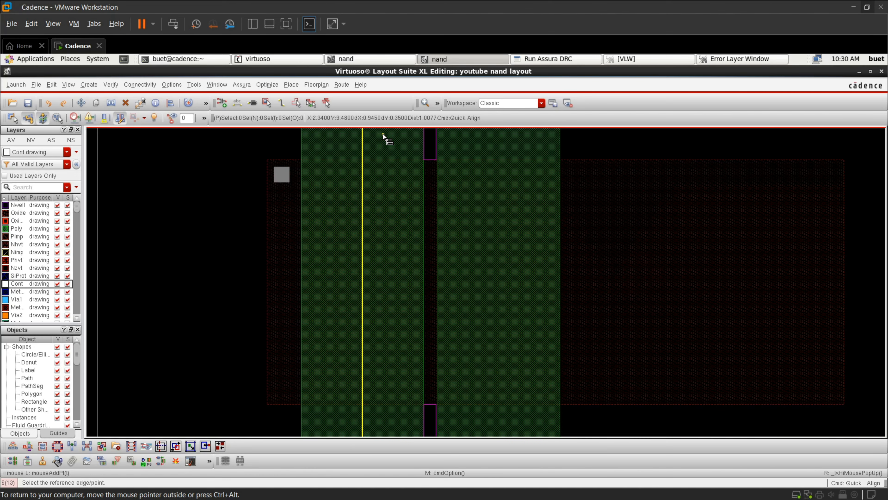
{"action": "scroll", "coordinate": [411, 140], "scroll_direction": "up", "scroll_amount": 1}
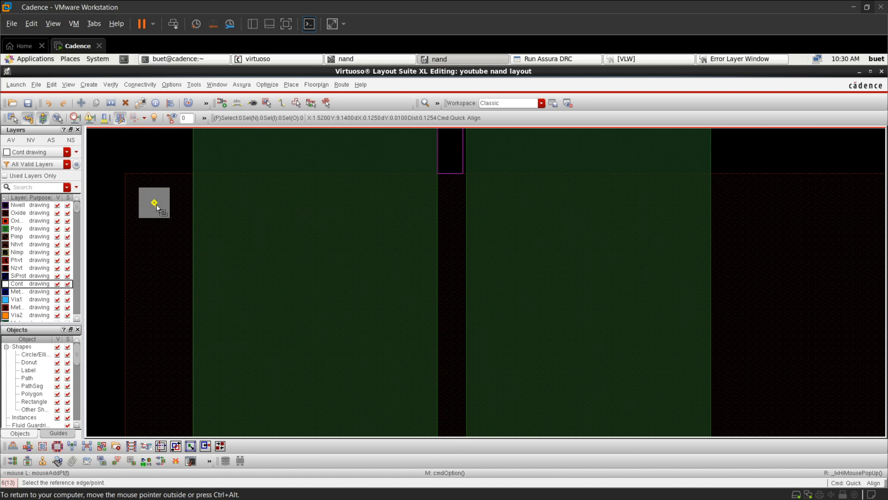
{"action": "scroll", "coordinate": [450, 175], "scroll_direction": "down", "scroll_amount": 1}
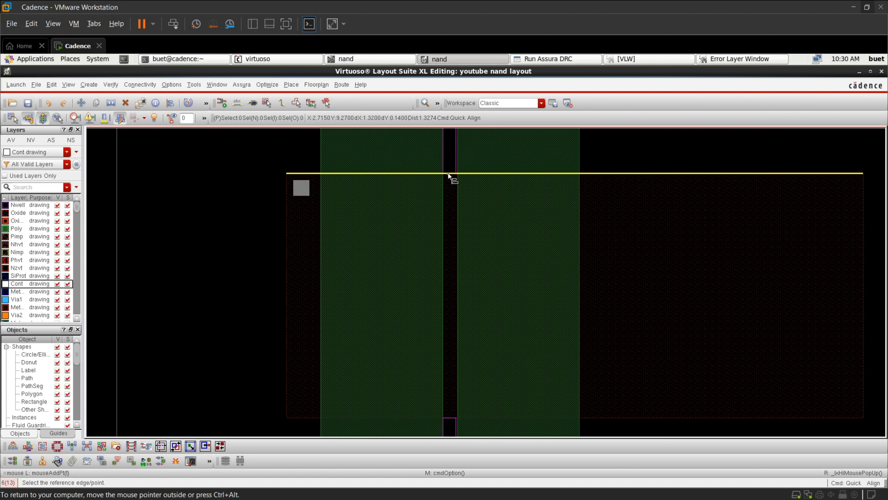
{"action": "scroll", "coordinate": [450, 175], "scroll_direction": "down", "scroll_amount": 1}
{"action": "scroll", "coordinate": [437, 187], "scroll_direction": "up", "scroll_amount": 1}
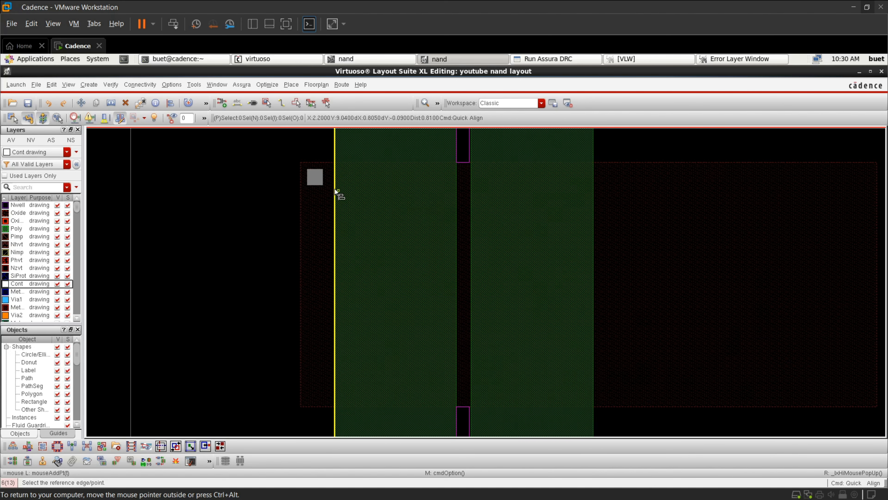
{"action": "scroll", "coordinate": [336, 192], "scroll_direction": "down", "scroll_amount": 1}
{"action": "scroll", "coordinate": [333, 187], "scroll_direction": "down", "scroll_amount": 1}
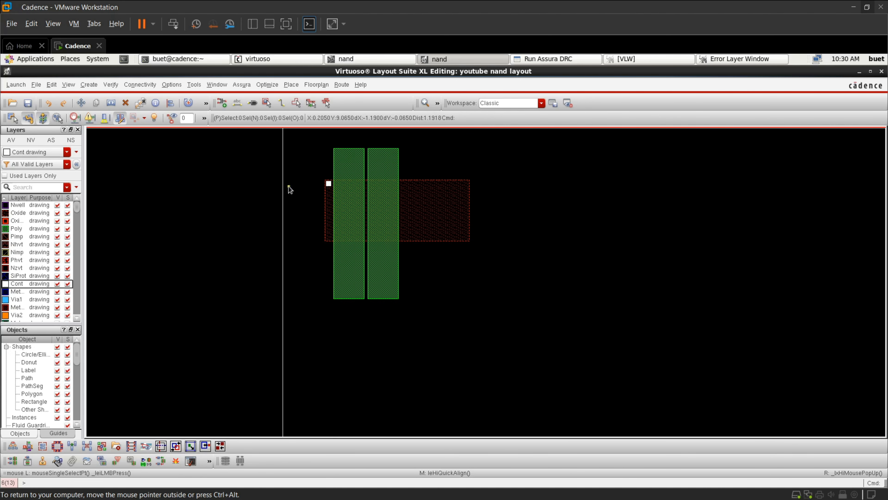
{"action": "key", "text": "Escape"}
Copy the contact square as a single-column array of 10 rows with a spacing of about 0.14
{"action": "scroll", "coordinate": [323, 174], "scroll_direction": "up", "scroll_amount": 2}
{"action": "scroll", "coordinate": [321, 172], "scroll_direction": "down", "scroll_amount": 1}
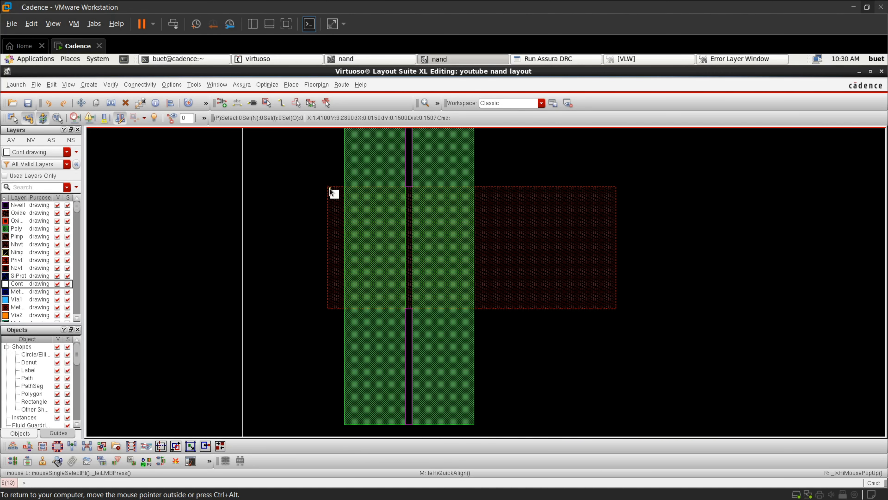
{"action": "scroll", "coordinate": [325, 200], "scroll_direction": "up", "scroll_amount": 2}
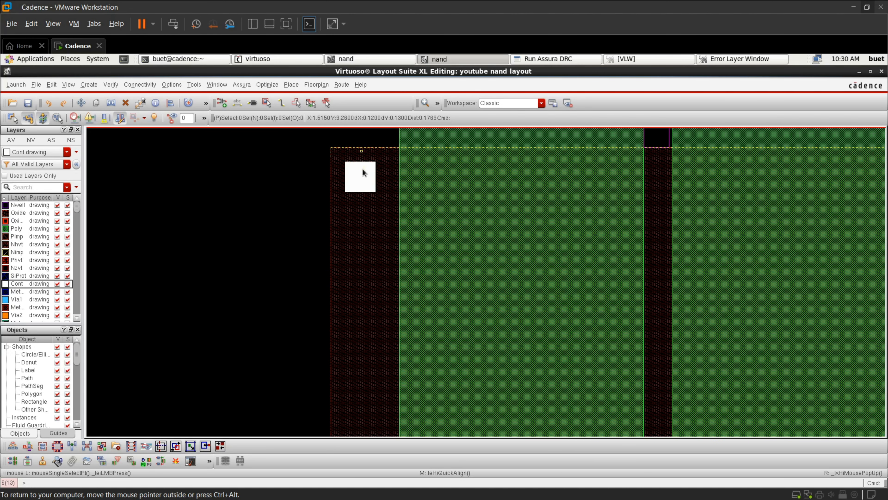
{"action": "left_click", "coordinate": [364, 176]}
{"action": "key", "text": "c"}
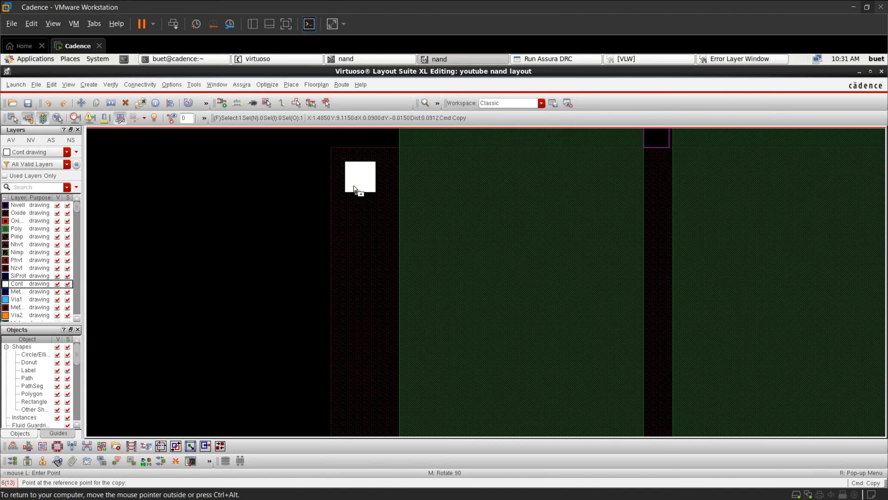
{"action": "key", "text": "F3"}
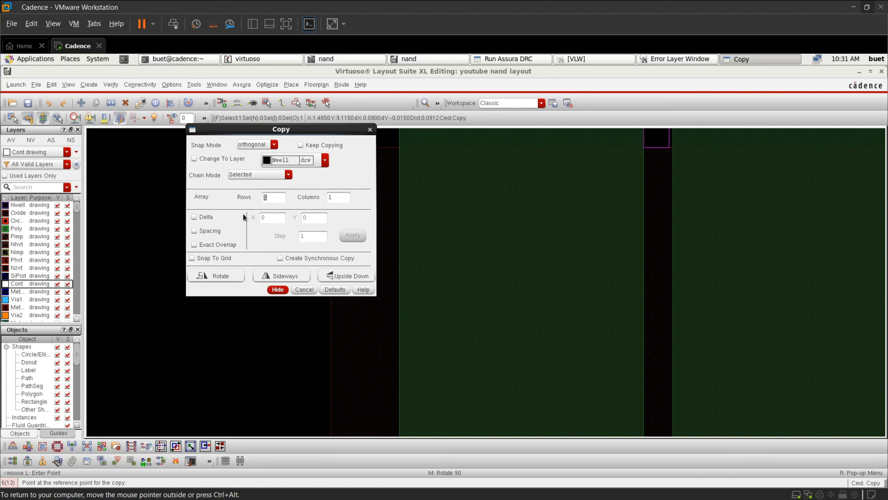
{"action": "left_click", "coordinate": [220, 230]}
{"action": "type", "text": "0"}
{"action": "left_click", "coordinate": [346, 235]}
{"action": "scroll", "coordinate": [357, 228], "scroll_direction": "down", "scroll_amount": 4}
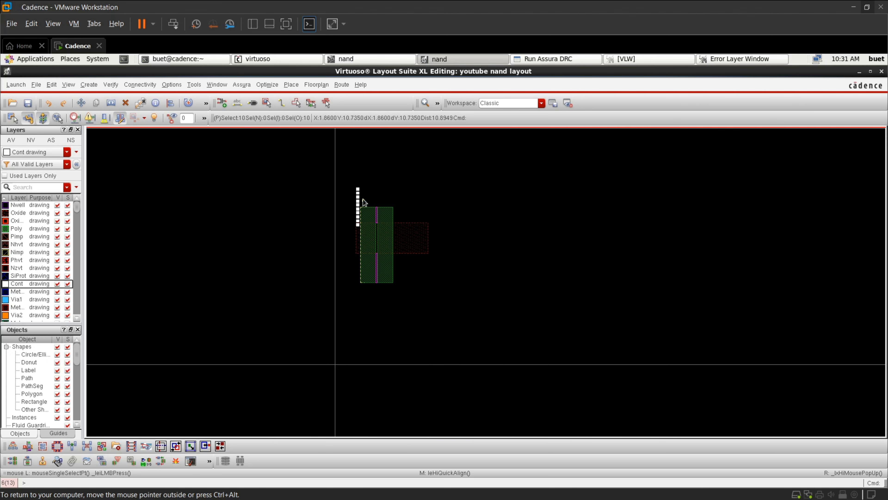
Move the ten selected contacts 2.34 straight down so the top one sits just below the oxide's top edge
{"action": "scroll", "coordinate": [362, 195], "scroll_direction": "up", "scroll_amount": 3}
{"action": "scroll", "coordinate": [342, 176], "scroll_direction": "up", "scroll_amount": 5}
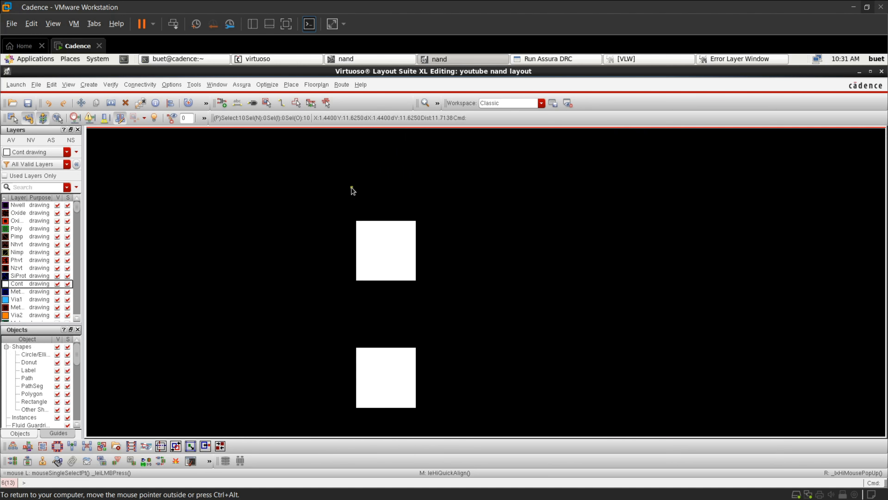
{"action": "key", "text": "m"}
{"action": "scroll", "coordinate": [388, 224], "scroll_direction": "up", "scroll_amount": 4}
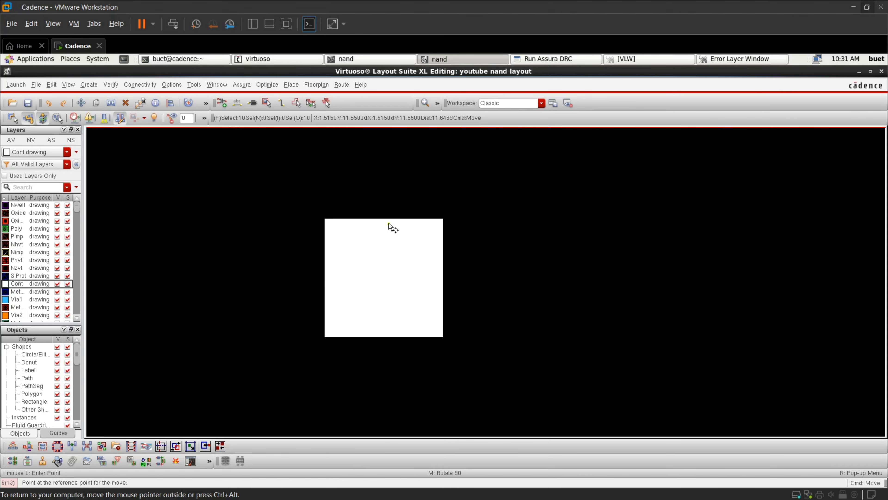
{"action": "left_click", "coordinate": [388, 212]}
{"action": "scroll", "coordinate": [393, 284], "scroll_direction": "down", "scroll_amount": 8}
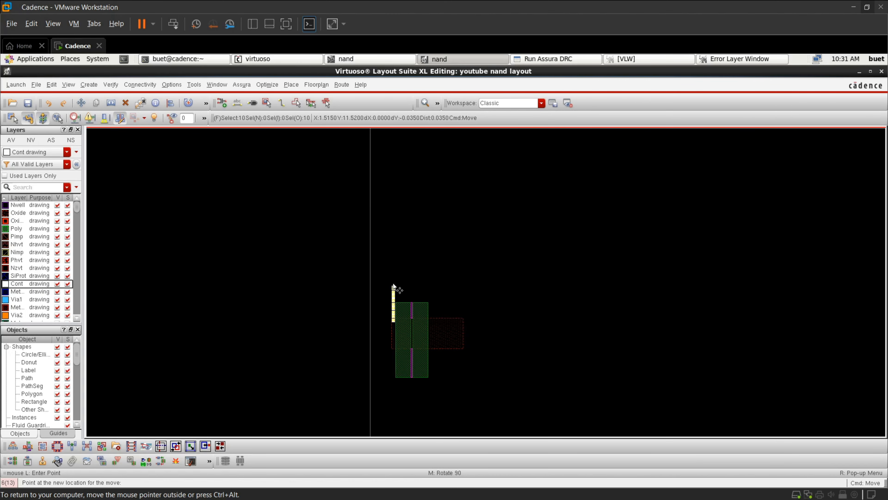
{"action": "scroll", "coordinate": [392, 295], "scroll_direction": "up", "scroll_amount": 4}
{"action": "scroll", "coordinate": [420, 253], "scroll_direction": "up", "scroll_amount": 6}
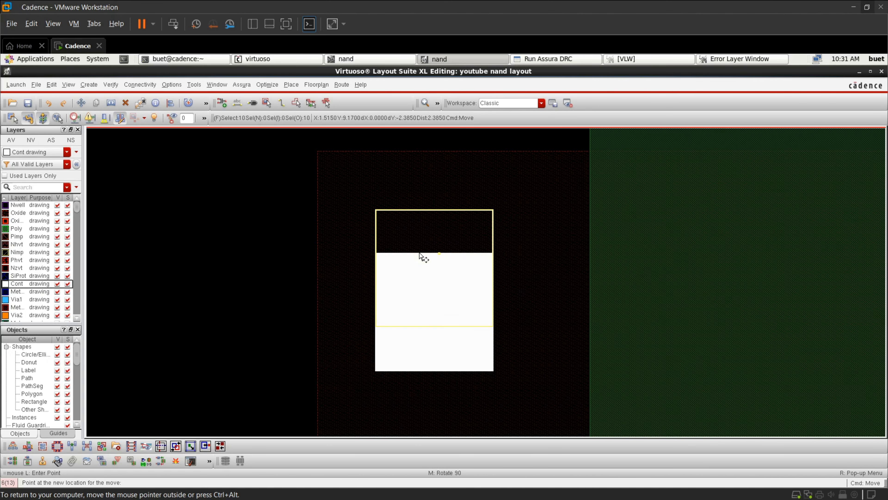
{"action": "scroll", "coordinate": [419, 201], "scroll_direction": "down", "scroll_amount": 3}
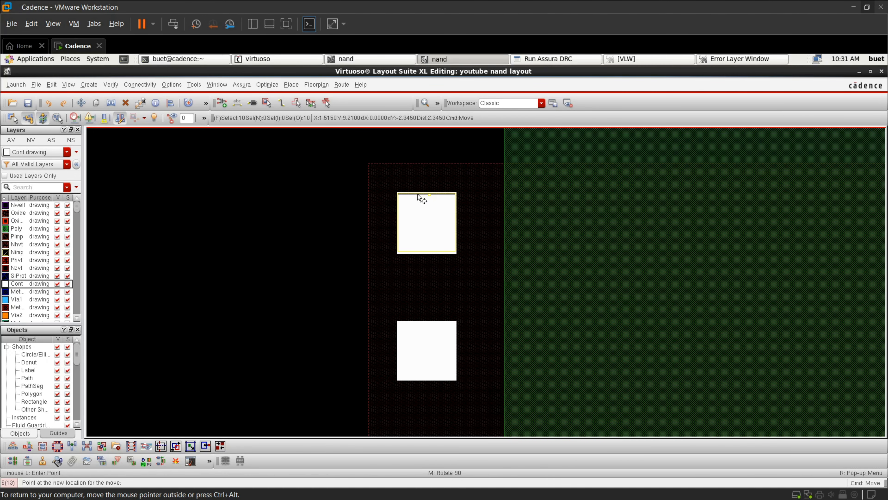
{"action": "scroll", "coordinate": [419, 202], "scroll_direction": "up", "scroll_amount": 5}
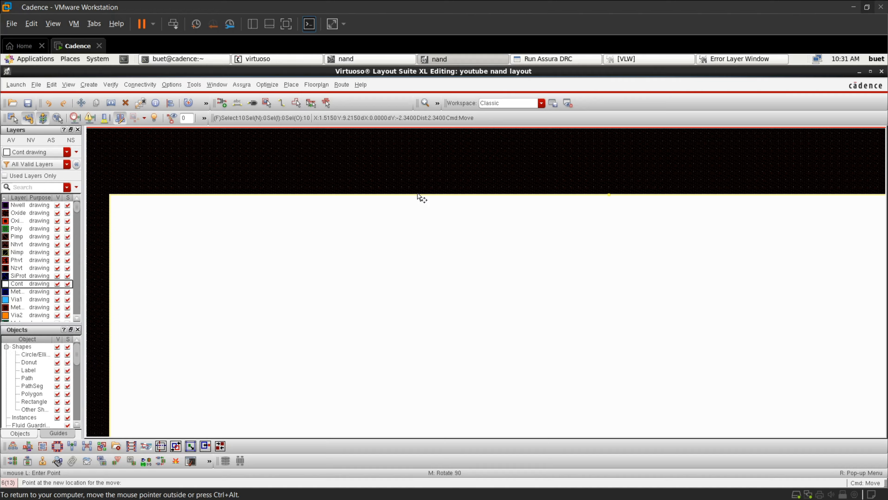
{"action": "left_click", "coordinate": [418, 193]}
{"action": "scroll", "coordinate": [419, 211], "scroll_direction": "down", "scroll_amount": 6}
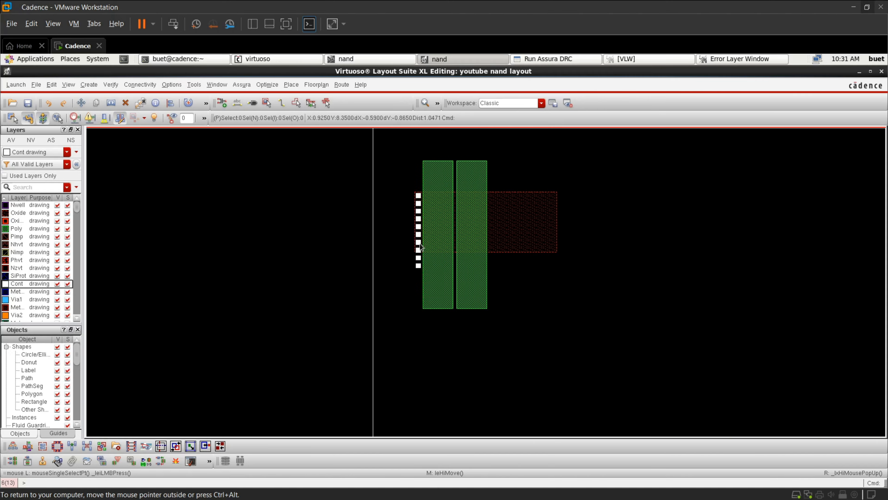
Delete the three lowest contacts in the column, at and below the oxide's bottom edge
{"action": "scroll", "coordinate": [420, 245], "scroll_direction": "up", "scroll_amount": 3}
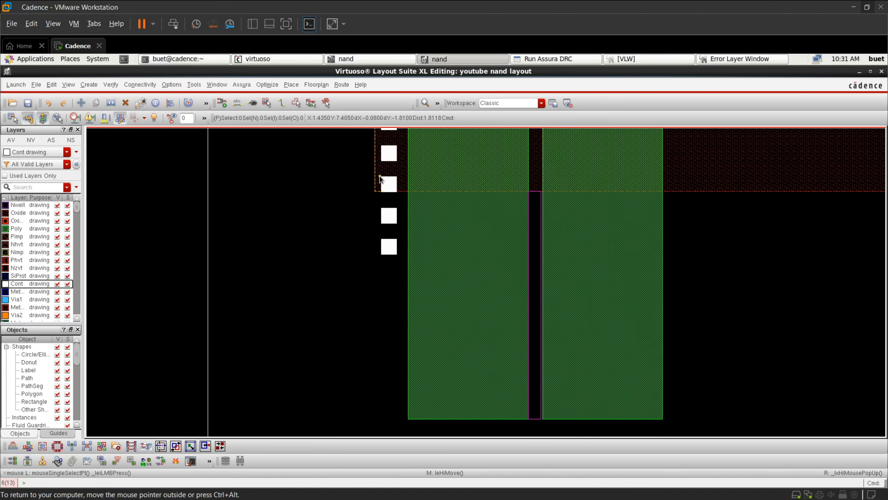
{"action": "left_click_drag", "start_coordinate": [381, 177], "coordinate": [404, 265]}
{"action": "left_click", "coordinate": [125, 102]}
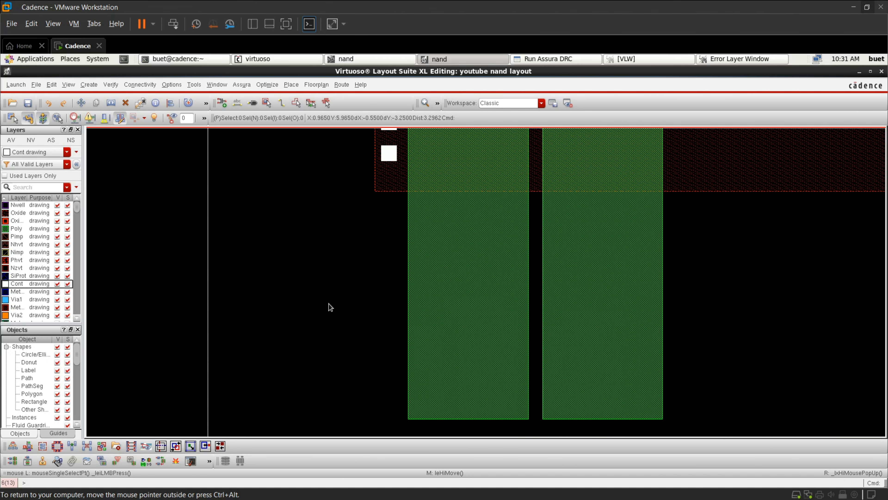
{"action": "scroll", "coordinate": [330, 287], "scroll_direction": "down", "scroll_amount": 2}
{"action": "scroll", "coordinate": [331, 273], "scroll_direction": "up", "scroll_amount": 1}
{"action": "scroll", "coordinate": [330, 245], "scroll_direction": "down", "scroll_amount": 2}
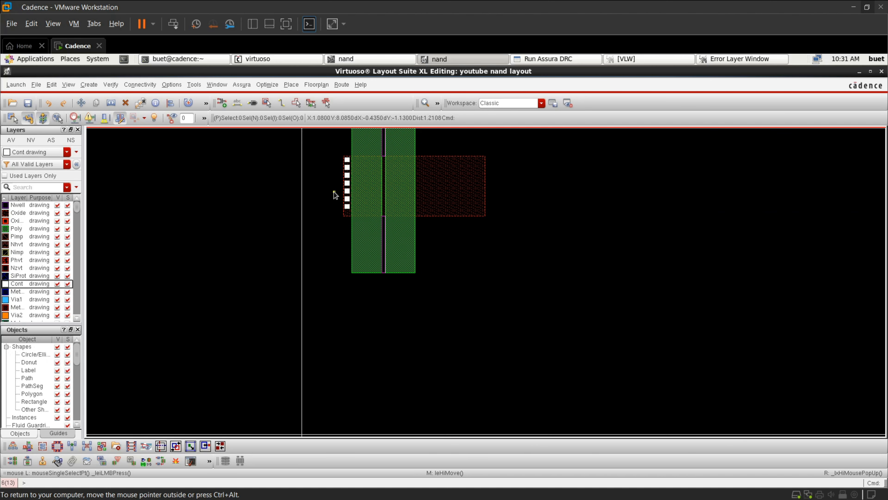
{"action": "scroll", "coordinate": [353, 159], "scroll_direction": "up", "scroll_amount": 2}
{"action": "scroll", "coordinate": [318, 162], "scroll_direction": "up", "scroll_amount": 1}
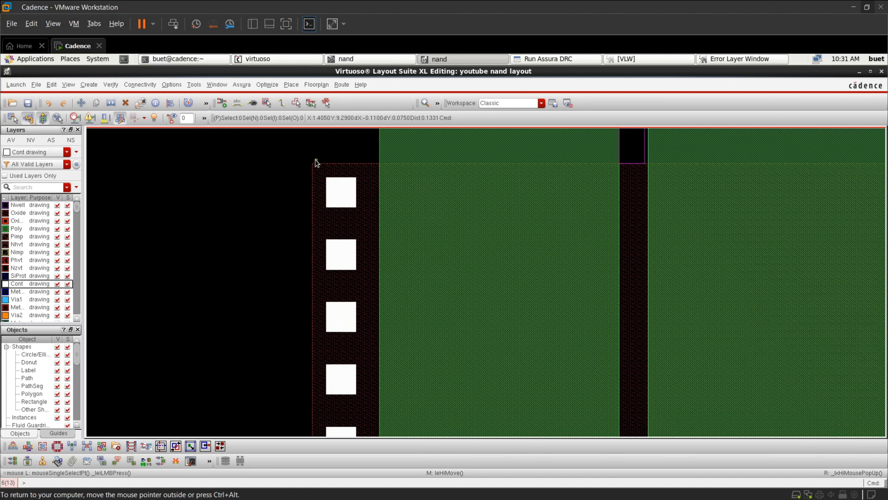
Measure with rulers the gap from the top contact to the oxide's top edge and from the lowest contact to its bottom edge
{"action": "key", "text": "k"}
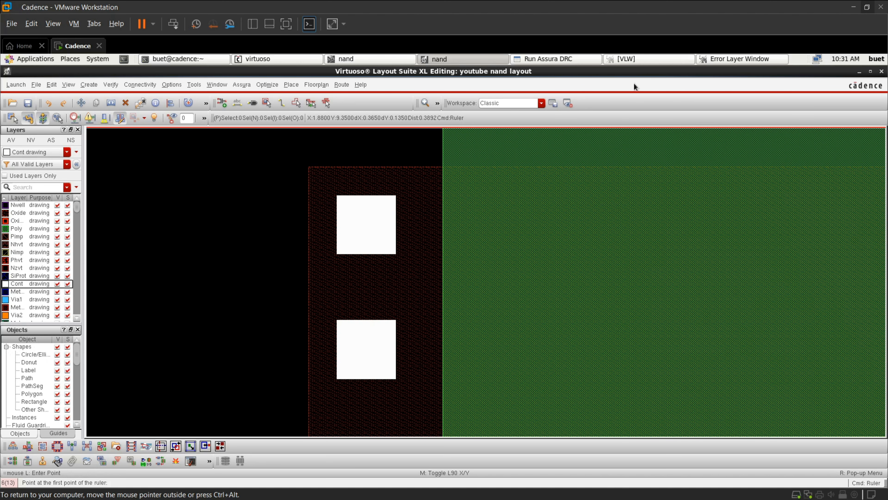
{"action": "left_click", "coordinate": [366, 195]}
{"action": "left_click", "coordinate": [367, 167]}
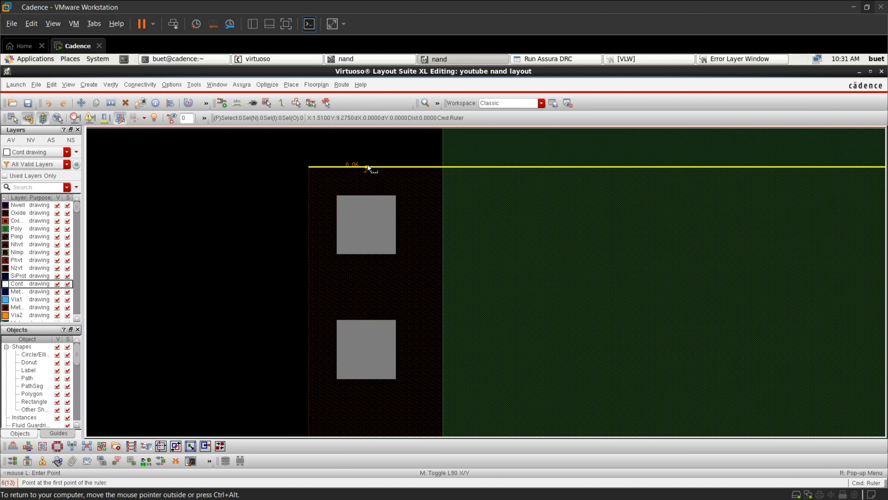
{"action": "scroll", "coordinate": [367, 168], "scroll_direction": "down", "scroll_amount": 3}
{"action": "scroll", "coordinate": [367, 210], "scroll_direction": "down", "scroll_amount": 2}
{"action": "scroll", "coordinate": [366, 244], "scroll_direction": "up", "scroll_amount": 5}
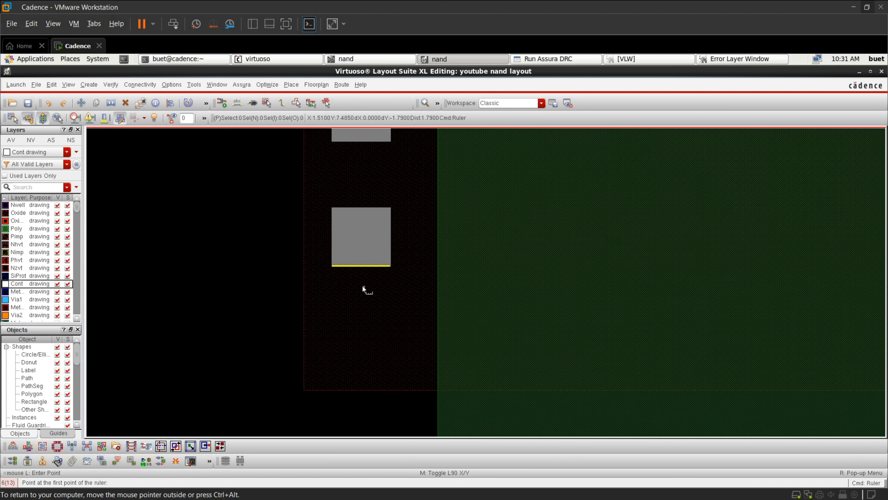
{"action": "left_click", "coordinate": [365, 270]}
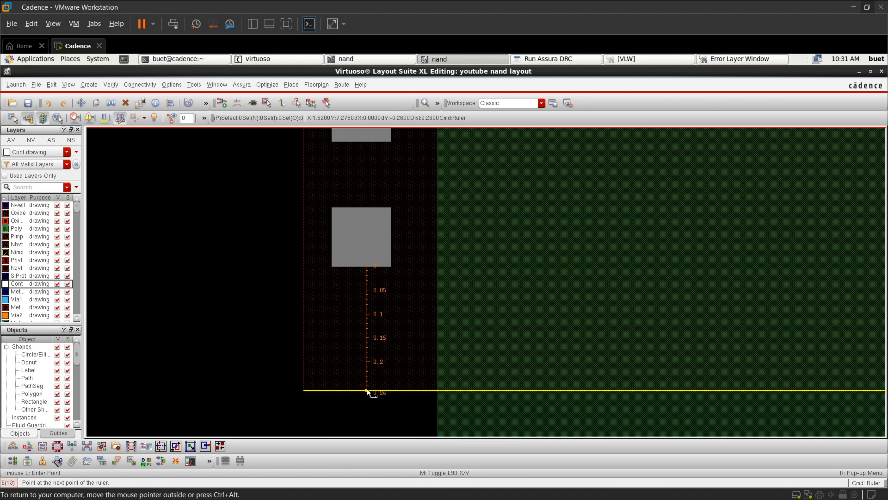
{"action": "scroll", "coordinate": [367, 388], "scroll_direction": "up", "scroll_amount": 2}
{"action": "left_click", "coordinate": [367, 388]}
{"action": "scroll", "coordinate": [367, 388], "scroll_direction": "down", "scroll_amount": 4}
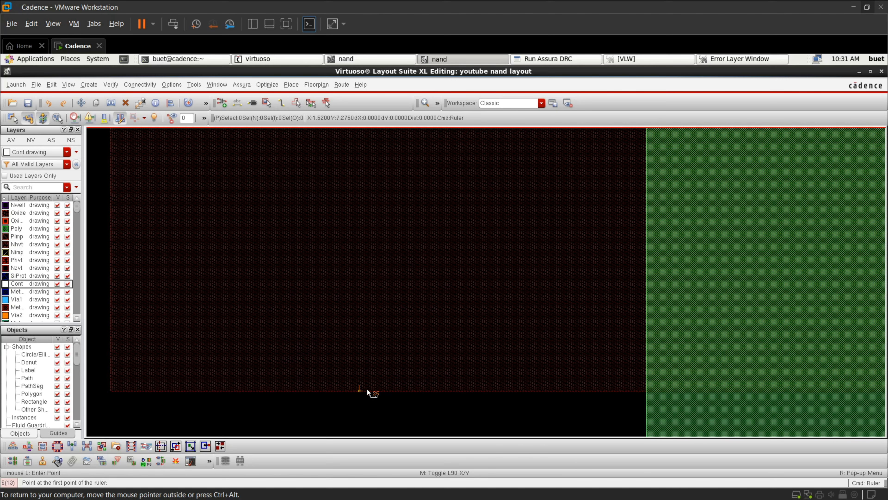
{"action": "key", "text": "Escape"}
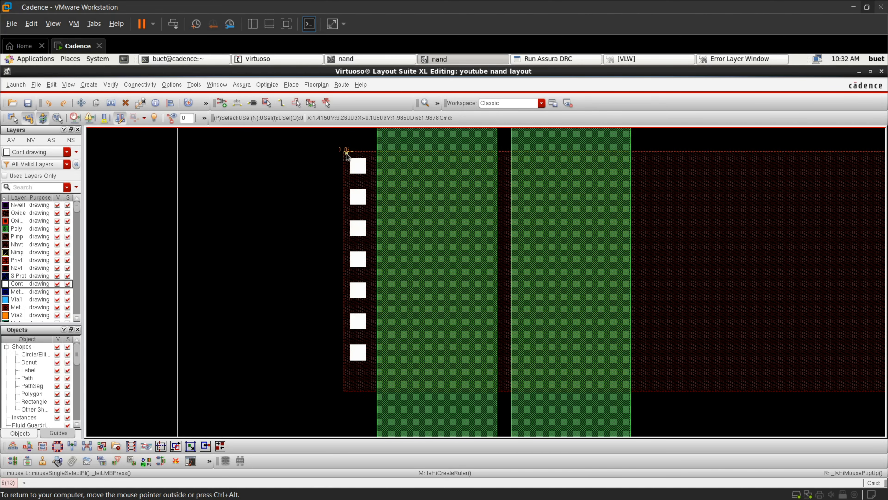
Quick Align the whole contact column with a user spacing of 0.16 between the lowest contact's bottom edge and the oxide's bottom edge
{"action": "left_click_drag", "start_coordinate": [347, 152], "coordinate": [374, 366]}
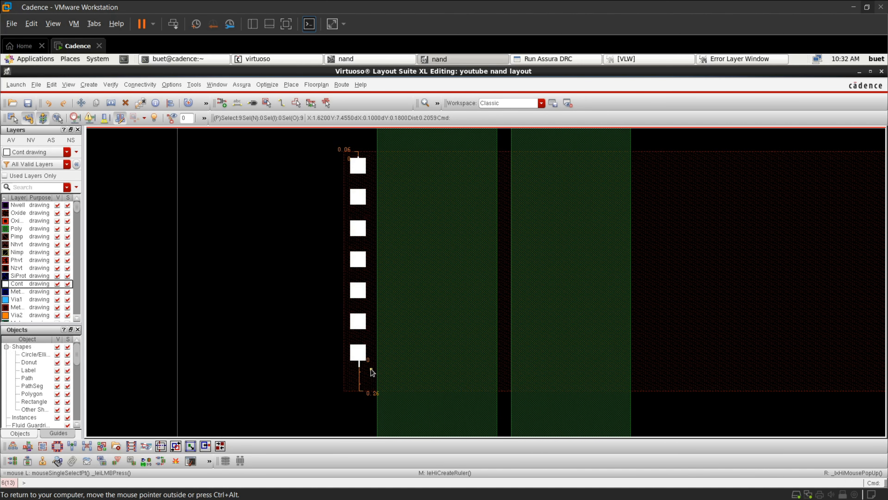
{"action": "key", "text": "a"}
{"action": "right_click", "coordinate": [372, 284]}
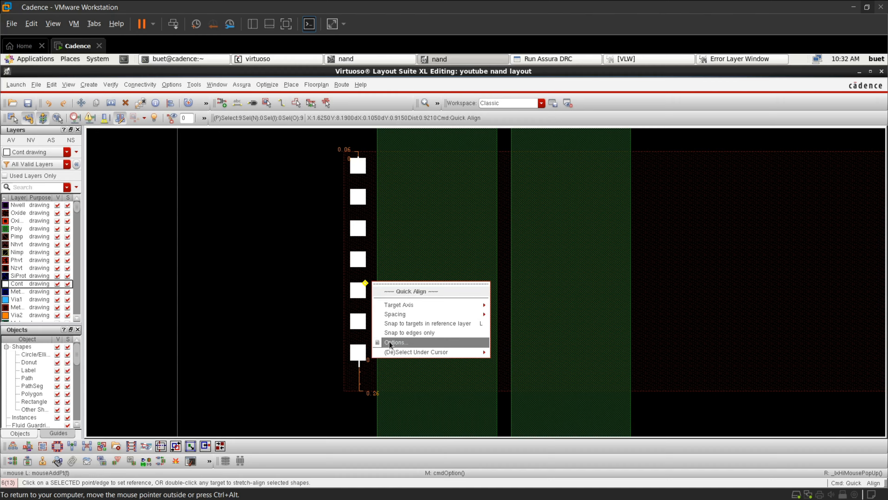
{"action": "left_click", "coordinate": [388, 350]}
{"action": "left_click", "coordinate": [276, 173]}
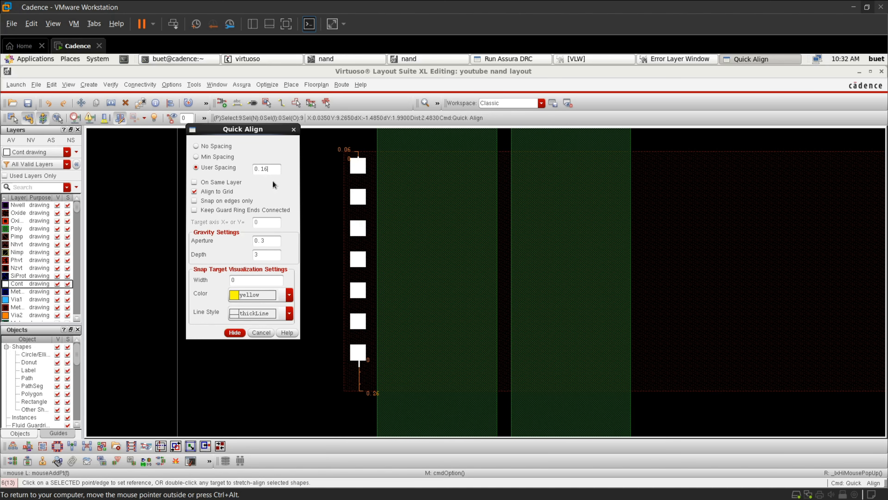
{"action": "left_click", "coordinate": [235, 333]}
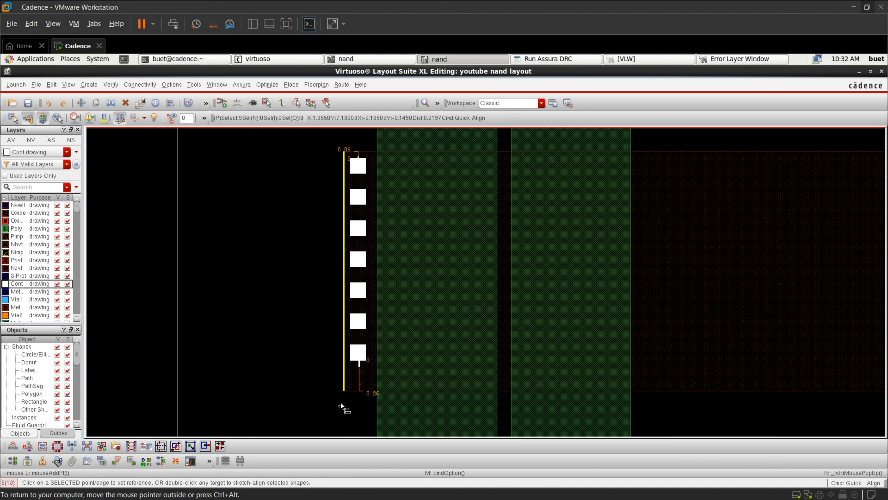
{"action": "scroll", "coordinate": [352, 384], "scroll_direction": "up", "scroll_amount": 5, "text": "ctrl"}
{"action": "left_click", "coordinate": [386, 222]}
{"action": "scroll", "coordinate": [386, 221], "scroll_direction": "down", "scroll_amount": 3}
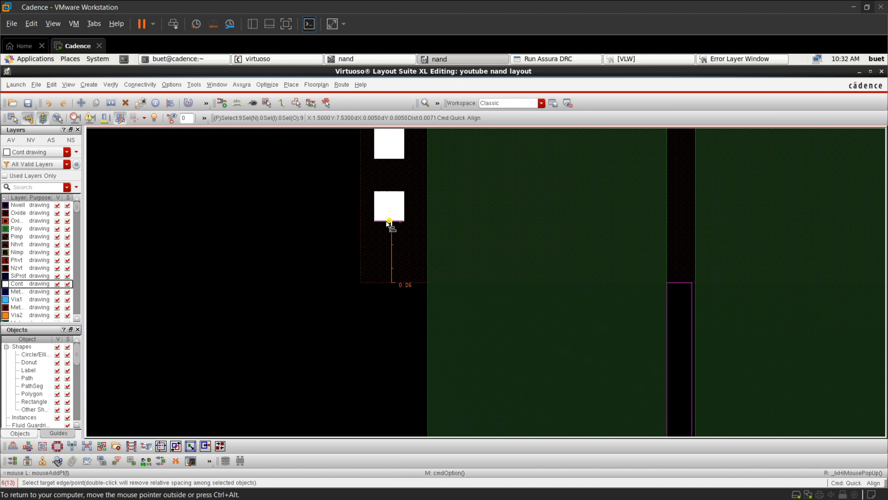
{"action": "scroll", "coordinate": [388, 254], "scroll_direction": "up", "scroll_amount": 3}
{"action": "left_click", "coordinate": [392, 249]}
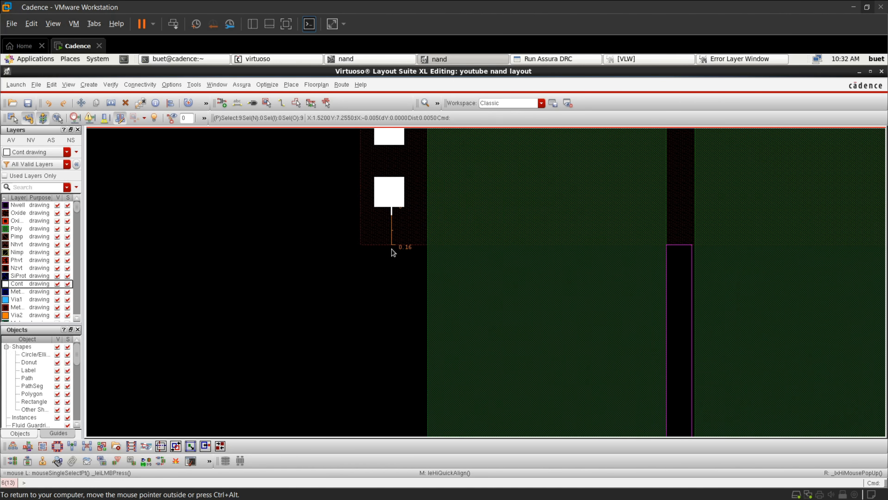
{"action": "scroll", "coordinate": [393, 250], "scroll_direction": "down", "scroll_amount": 3, "text": "ctrl"}
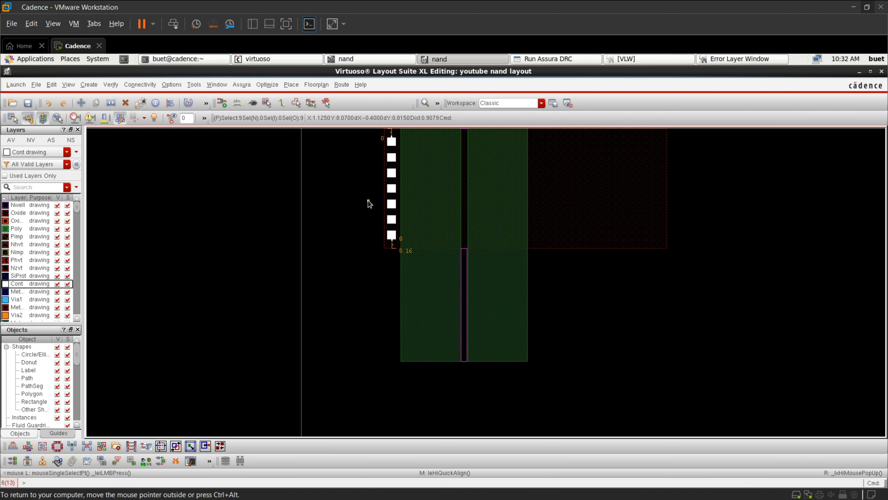
{"action": "key", "text": "f"}
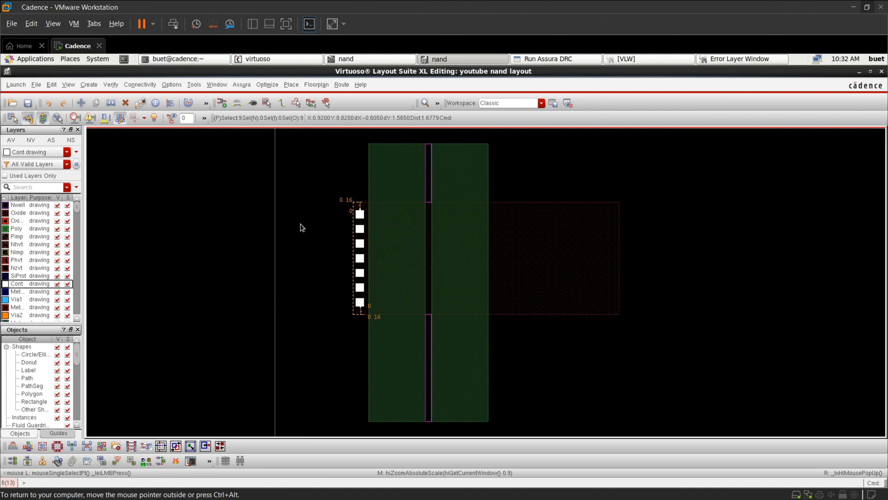
{"action": "left_click", "coordinate": [319, 228]}
{"action": "scroll", "coordinate": [433, 240], "scroll_direction": "up", "scroll_amount": 1}
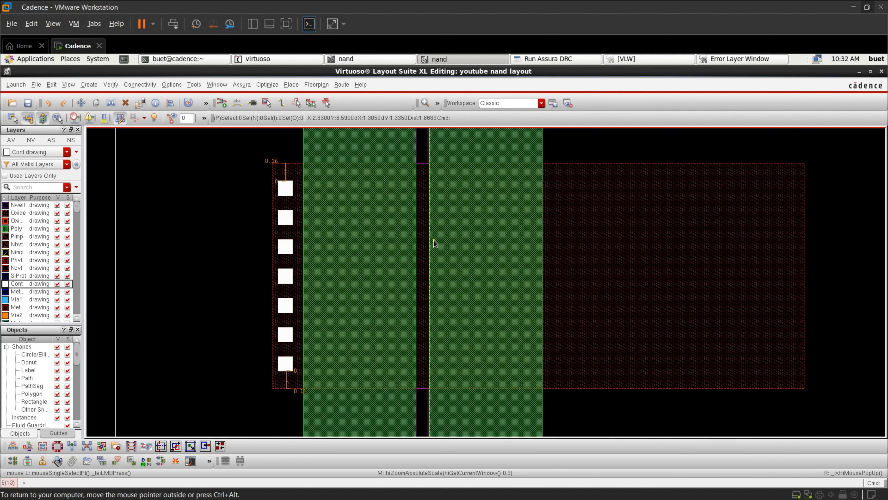
{"action": "scroll", "coordinate": [434, 240], "scroll_direction": "down", "scroll_amount": 1, "text": "ctrl"}
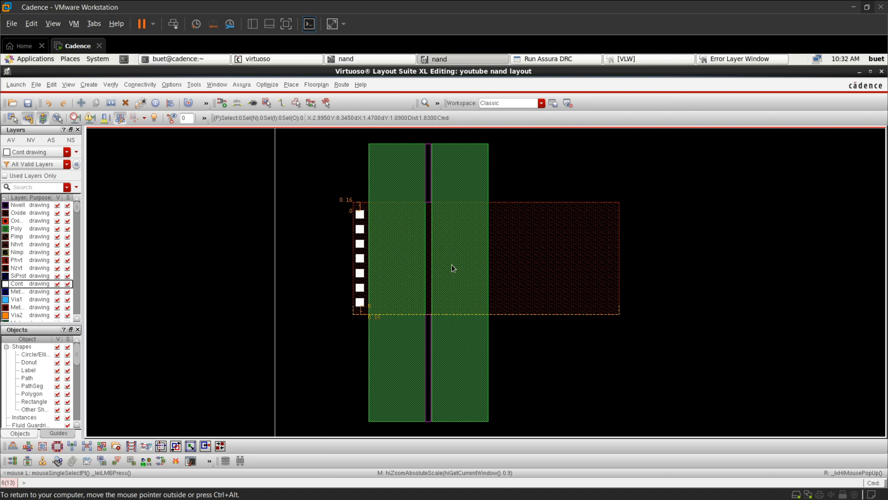
Move the second poly strip about 0.8 to the right to widen the gap between the two poly strips
{"action": "left_click", "coordinate": [456, 334]}
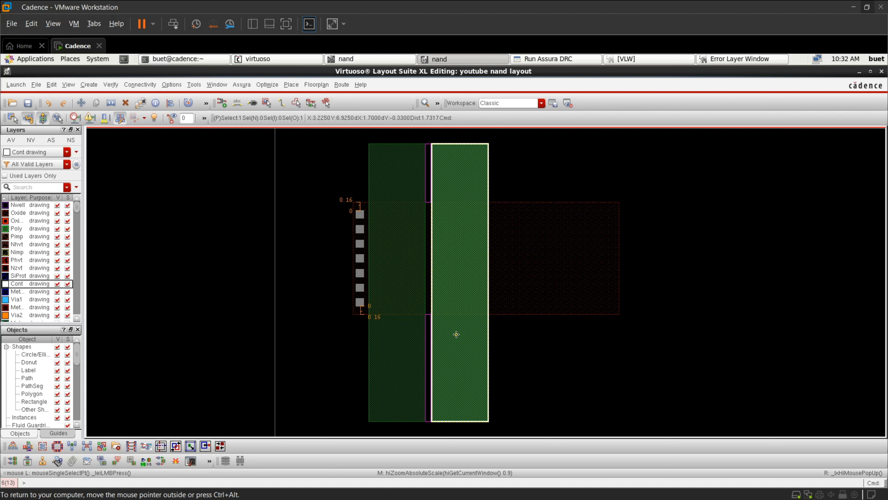
{"action": "key", "text": "m"}
{"action": "left_click", "coordinate": [456, 334]}
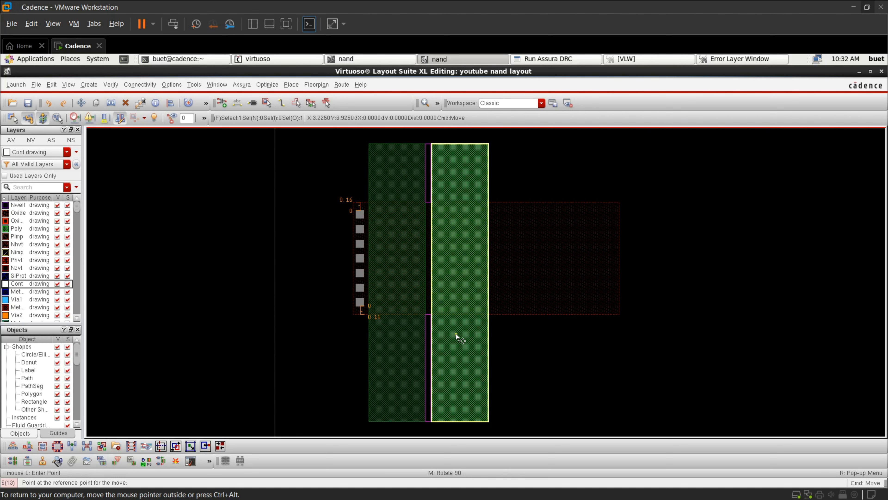
{"action": "left_click", "coordinate": [502, 328]}
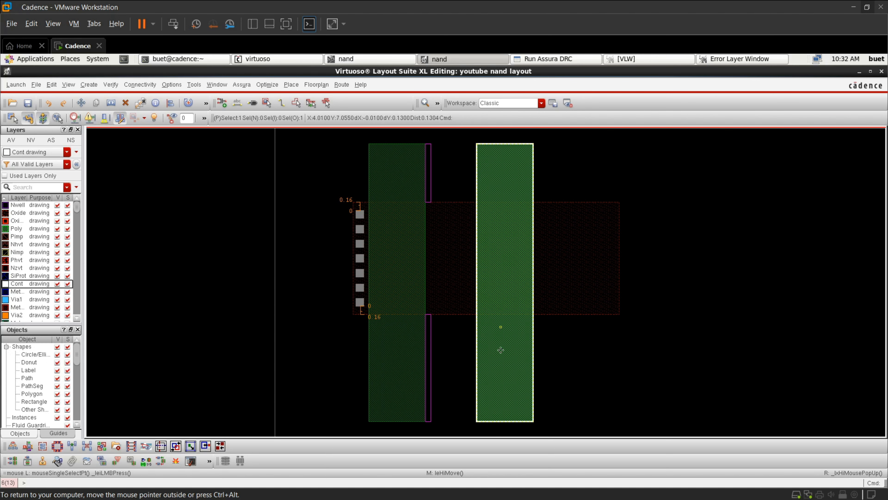
{"action": "left_click", "coordinate": [336, 359]}
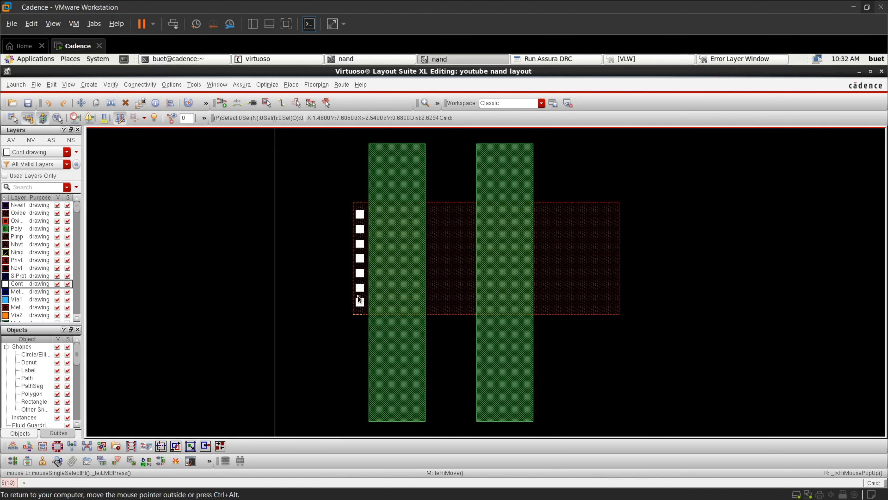
Copy the seven-contact column about 1.36 to the right, between the two poly strips, with 1 row, 1 column and orthogonal snap
{"action": "scroll", "coordinate": [358, 296], "scroll_direction": "up", "scroll_amount": 1}
{"action": "scroll", "coordinate": [358, 295], "scroll_direction": "down", "scroll_amount": 1}
{"action": "scroll", "coordinate": [351, 204], "scroll_direction": "up", "scroll_amount": 1}
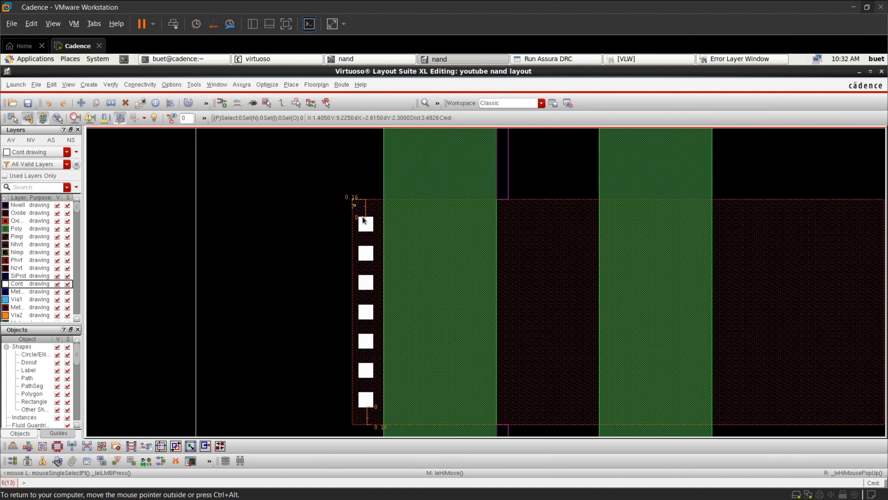
{"action": "left_click_drag", "start_coordinate": [358, 212], "coordinate": [379, 414]}
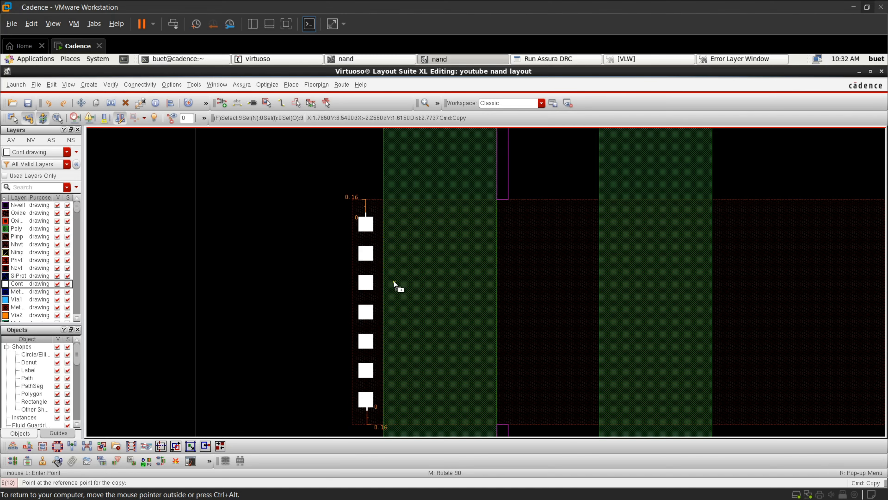
{"action": "key", "text": "c"}
{"action": "left_click", "coordinate": [300, 144]}
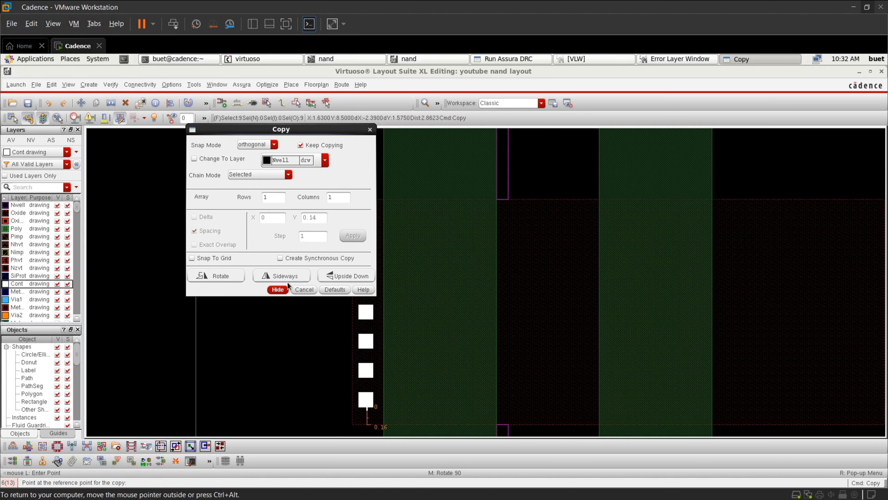
{"action": "left_click", "coordinate": [278, 290]}
{"action": "scroll", "coordinate": [369, 220], "scroll_direction": "up", "scroll_amount": 5, "text": "ctrl"}
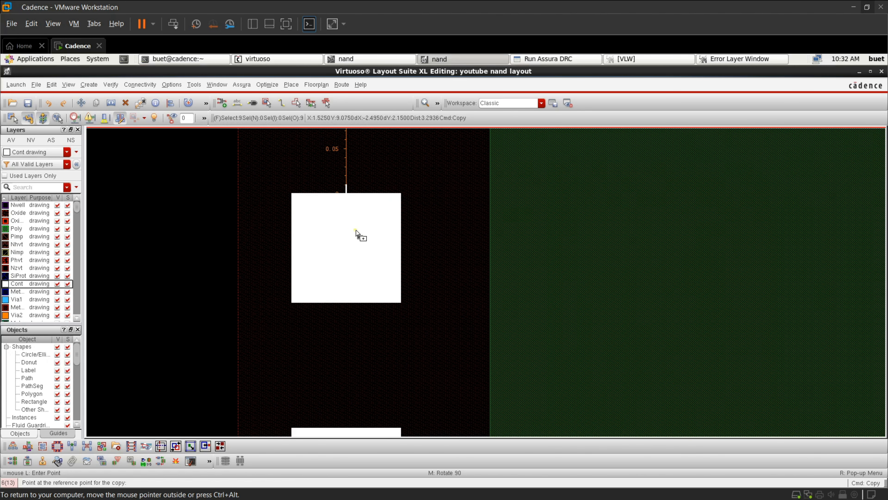
{"action": "left_click", "coordinate": [292, 241]}
{"action": "scroll", "coordinate": [395, 246], "scroll_direction": "down", "scroll_amount": 4, "text": "ctrl"}
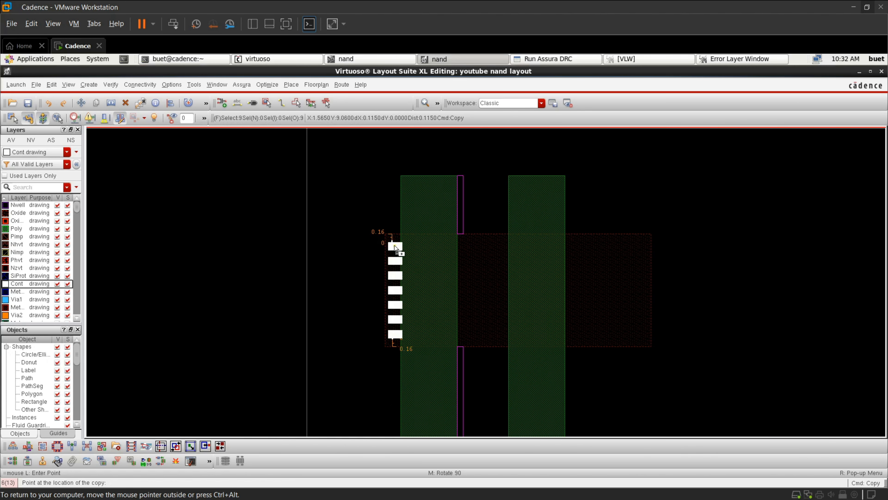
{"action": "scroll", "coordinate": [433, 244], "scroll_direction": "up", "scroll_amount": 5, "text": "ctrl"}
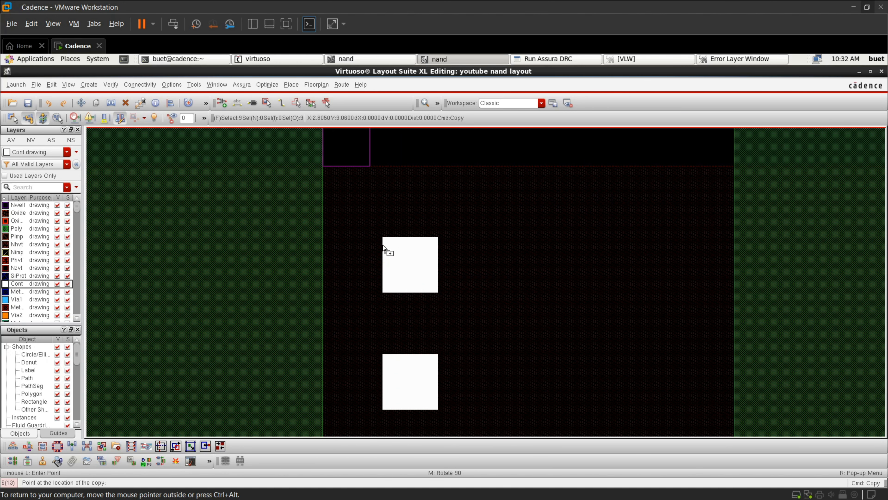
{"action": "left_click", "coordinate": [383, 245]}
{"action": "key", "text": "Escape"}
{"action": "scroll", "coordinate": [463, 268], "scroll_direction": "down", "scroll_amount": 5, "text": "ctrl"}
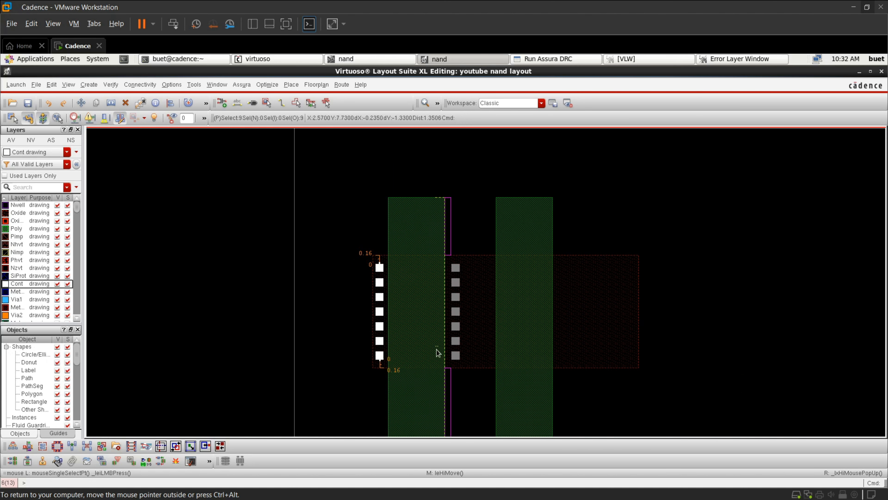
{"action": "left_click", "coordinate": [472, 380]}
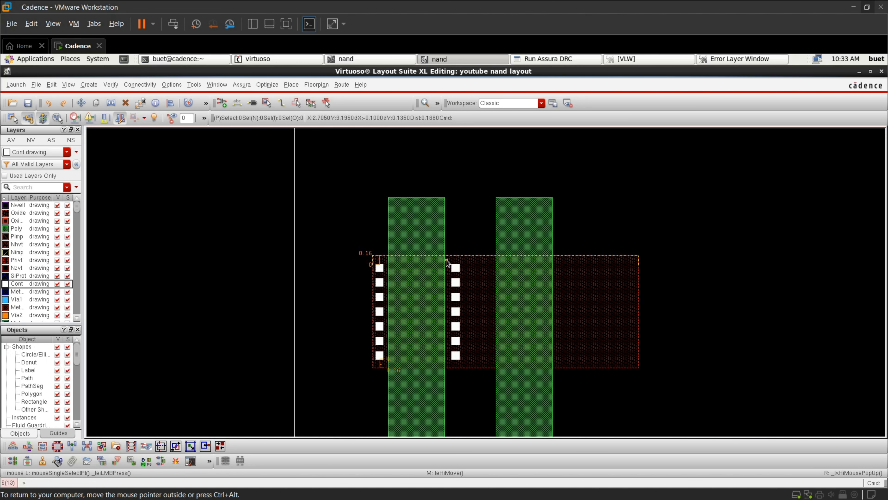
Quick Align the copied contact column's left edge to the first poly strip's right edge using a new user spacing
{"action": "left_click_drag", "start_coordinate": [448, 262], "coordinate": [468, 362]}
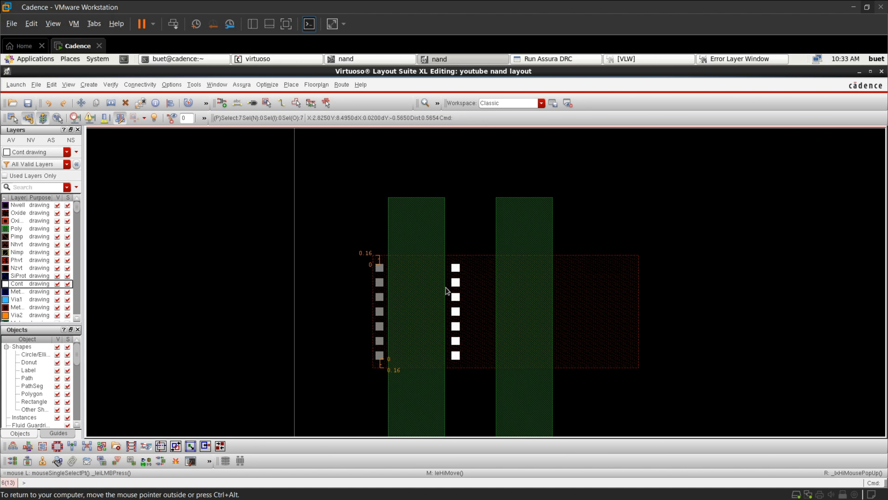
{"action": "scroll", "coordinate": [444, 280], "scroll_direction": "up", "scroll_amount": 2, "text": "ctrl"}
{"action": "scroll", "coordinate": [484, 298], "scroll_direction": "up", "scroll_amount": 1, "text": "ctrl"}
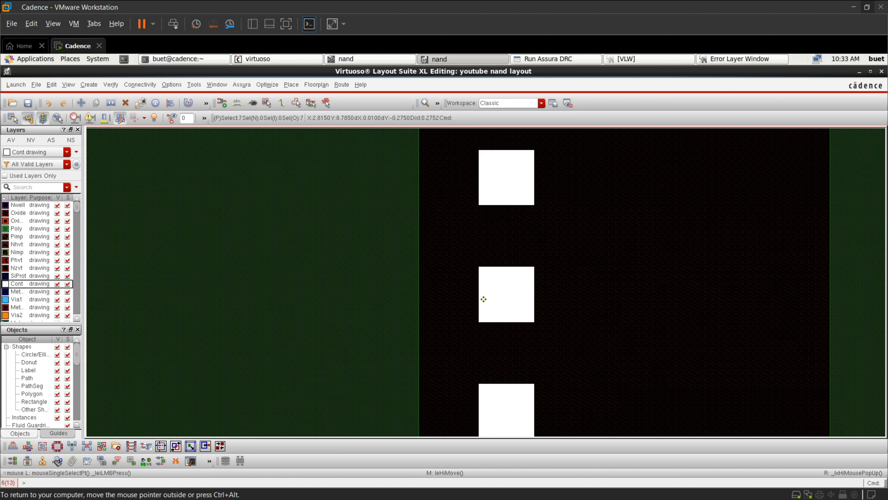
{"action": "key", "text": "a"}
{"action": "right_click", "coordinate": [498, 260]}
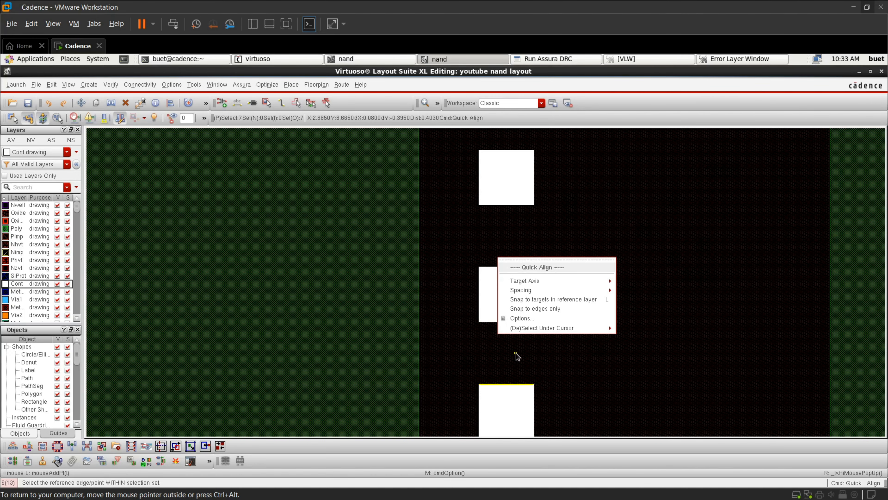
{"action": "left_click", "coordinate": [525, 319]}
{"action": "left_click", "coordinate": [279, 168]}
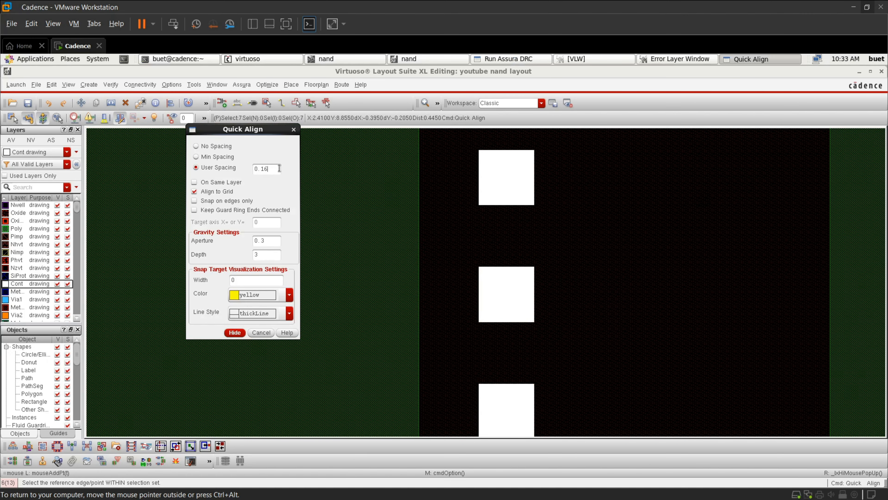
{"action": "key", "text": "BackSpace"}
{"action": "left_click", "coordinate": [231, 334]}
{"action": "left_click", "coordinate": [464, 179]}
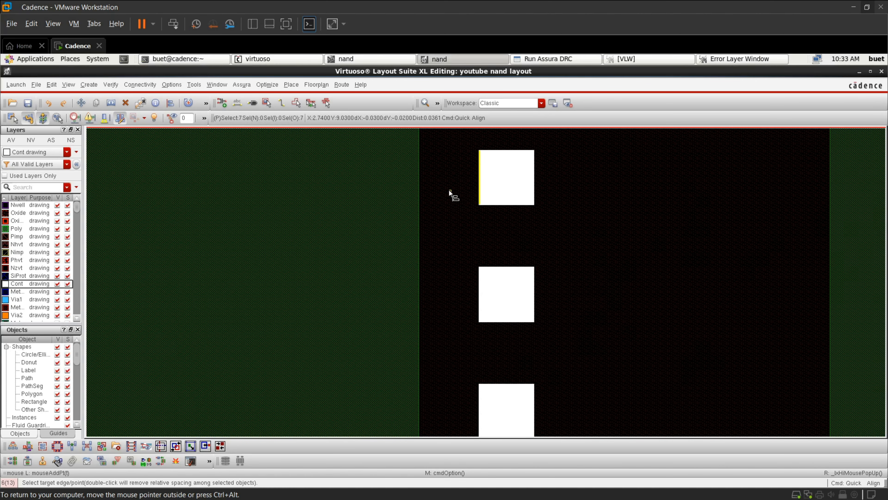
{"action": "left_click", "coordinate": [430, 196]}
{"action": "scroll", "coordinate": [430, 196], "scroll_direction": "down", "scroll_amount": 2}
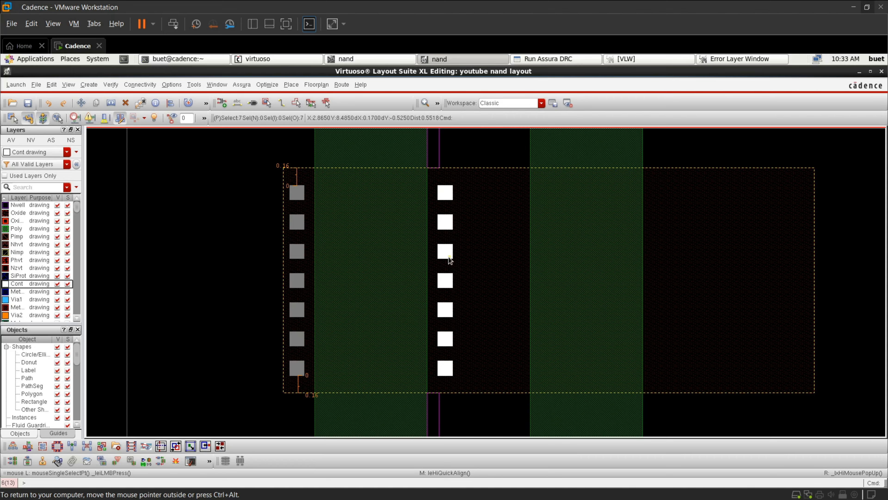
{"action": "left_click", "coordinate": [502, 409]}
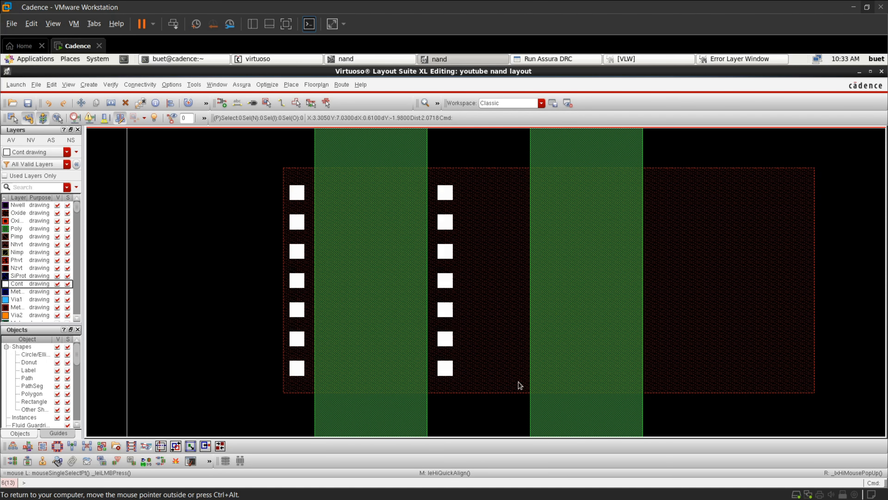
Quick Align the second poly strip's left edge to the right edge of the middle contact column
{"action": "left_click", "coordinate": [578, 275]}
{"action": "key", "text": "a"}
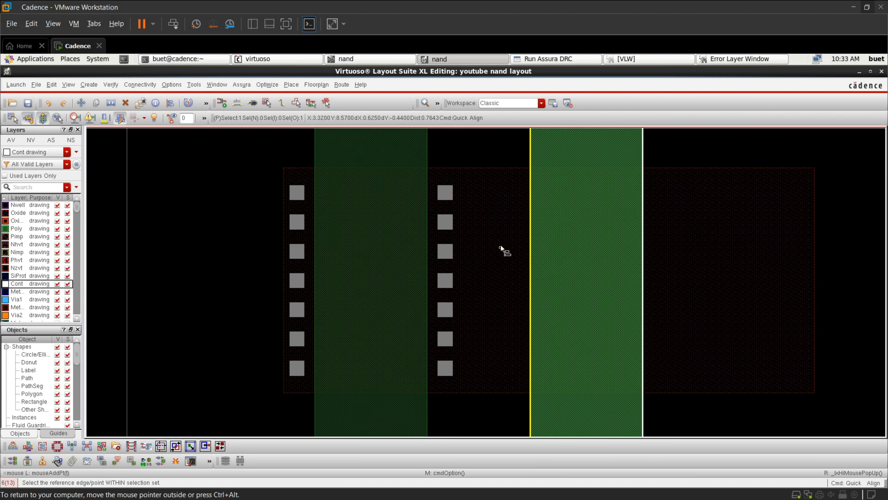
{"action": "left_click", "coordinate": [518, 226]}
{"action": "left_click", "coordinate": [463, 249]}
{"action": "scroll", "coordinate": [463, 249], "scroll_direction": "down", "scroll_amount": 2, "text": "ctrl"}
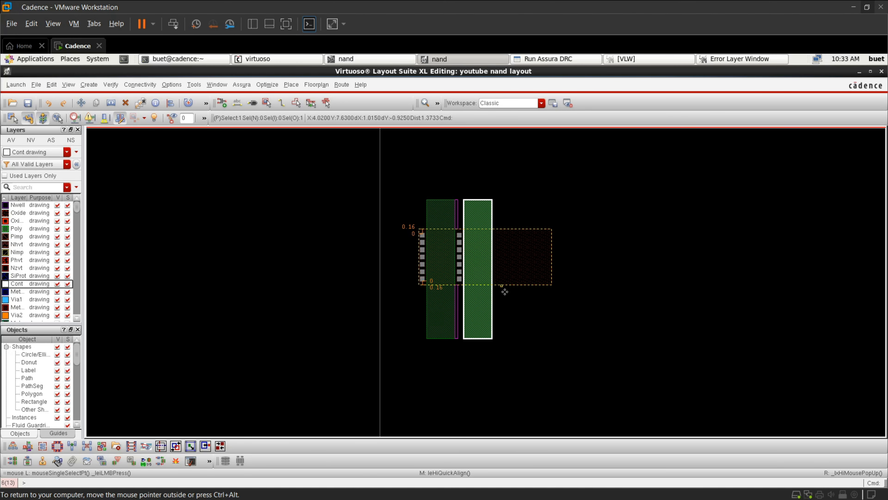
{"action": "left_click", "coordinate": [534, 338]}
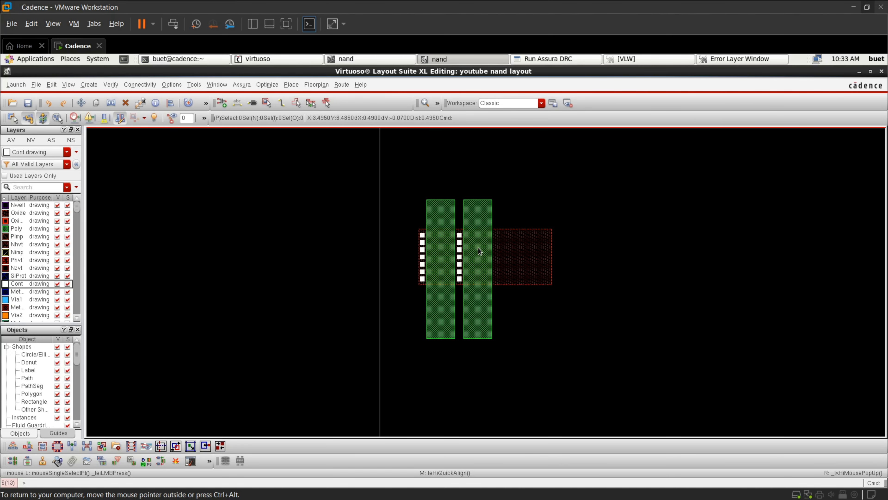
Copy the middle seven-contact column horizontally about 1.3 to the right, onto the oxide beyond the second poly strip
{"action": "scroll", "coordinate": [478, 247], "scroll_direction": "up", "scroll_amount": 1, "text": "ctrl"}
{"action": "scroll", "coordinate": [438, 228], "scroll_direction": "up", "scroll_amount": 1, "text": "ctrl"}
{"action": "scroll", "coordinate": [438, 226], "scroll_direction": "up", "scroll_amount": 1, "text": "ctrl"}
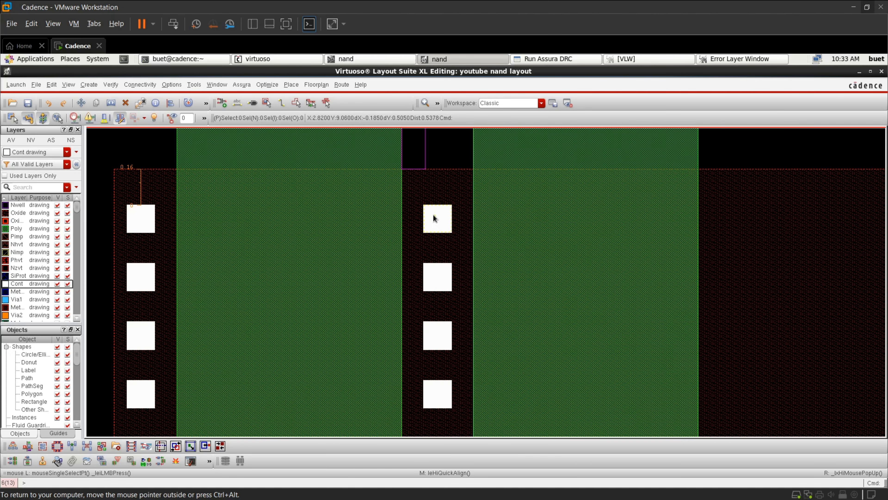
{"action": "scroll", "coordinate": [433, 214], "scroll_direction": "down", "scroll_amount": 1, "text": "ctrl"}
{"action": "left_click_drag", "start_coordinate": [428, 210], "coordinate": [449, 404]}
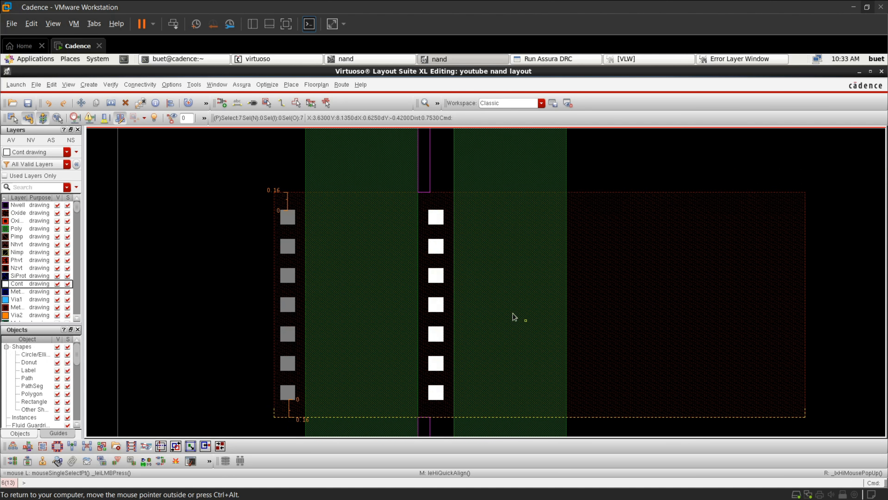
{"action": "scroll", "coordinate": [447, 232], "scroll_direction": "up", "scroll_amount": 2, "text": "ctrl"}
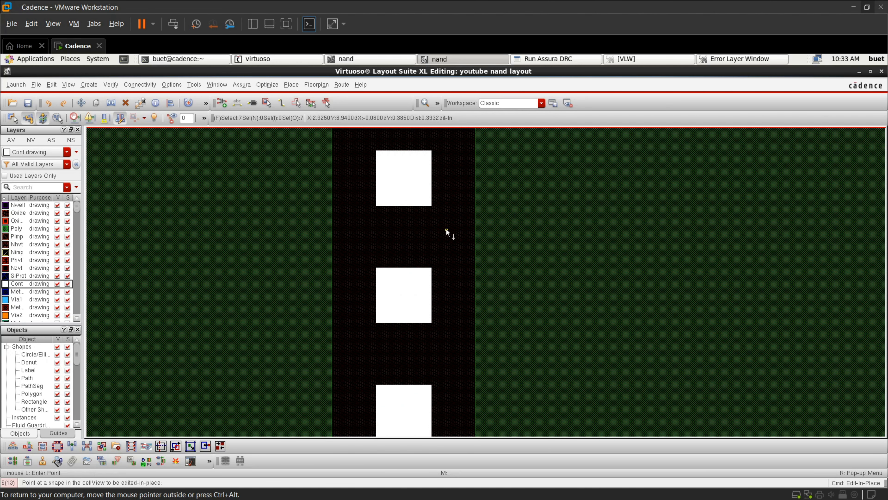
{"action": "key", "text": "c"}
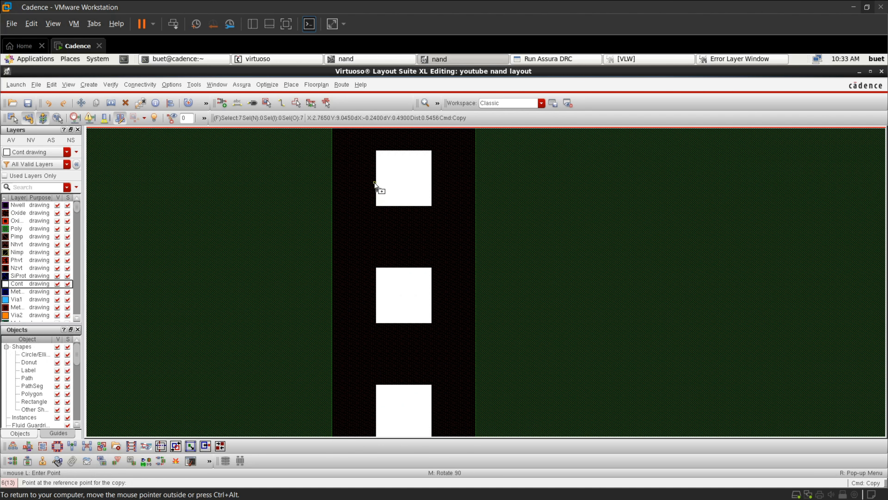
{"action": "left_click", "coordinate": [379, 180]}
{"action": "scroll", "coordinate": [483, 201], "scroll_direction": "down", "scroll_amount": 4, "text": "ctrl"}
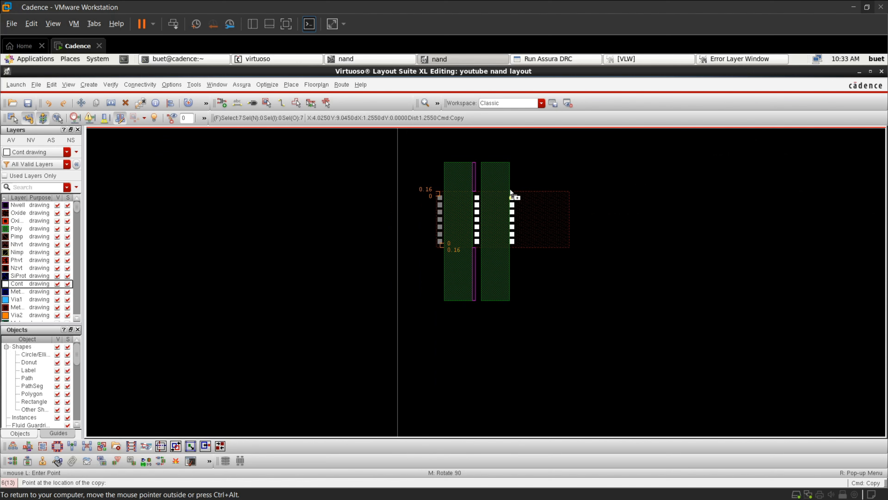
{"action": "scroll", "coordinate": [518, 203], "scroll_direction": "up", "scroll_amount": 3, "text": "ctrl"}
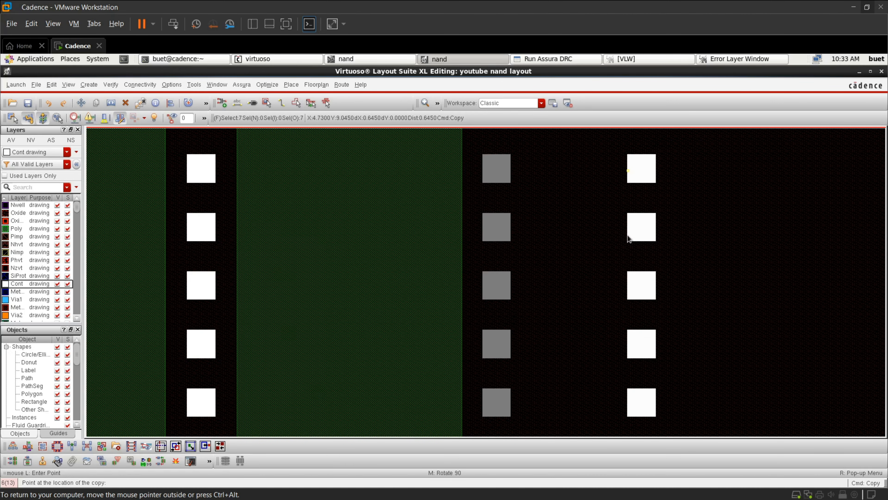
{"action": "key", "text": "Escape"}
{"action": "scroll", "coordinate": [611, 248], "scroll_direction": "down", "scroll_amount": 1, "text": "ctrl"}
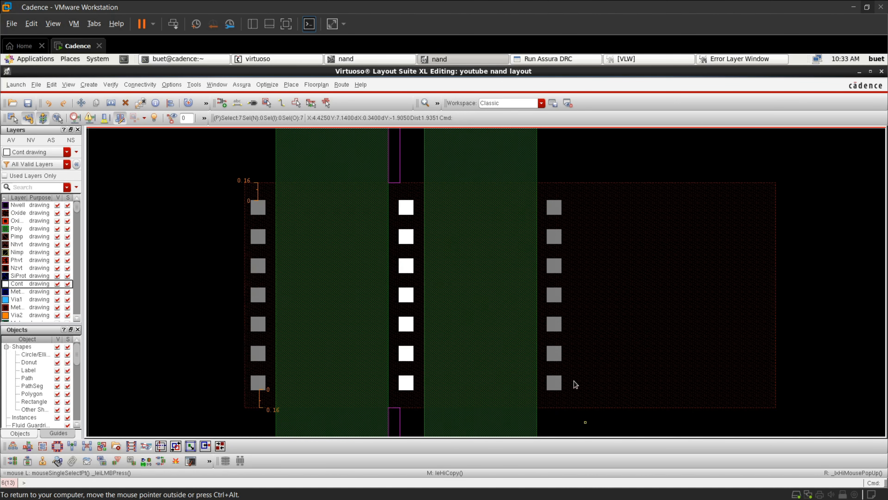
Quick Align the third contact column's left edge to the second poly strip's right edge with a user spacing of 0.1
{"action": "left_click_drag", "start_coordinate": [544, 194], "coordinate": [585, 402]}
{"action": "scroll", "coordinate": [542, 258], "scroll_direction": "up", "scroll_amount": 2, "text": "ctrl"}
{"action": "key", "text": "a"}
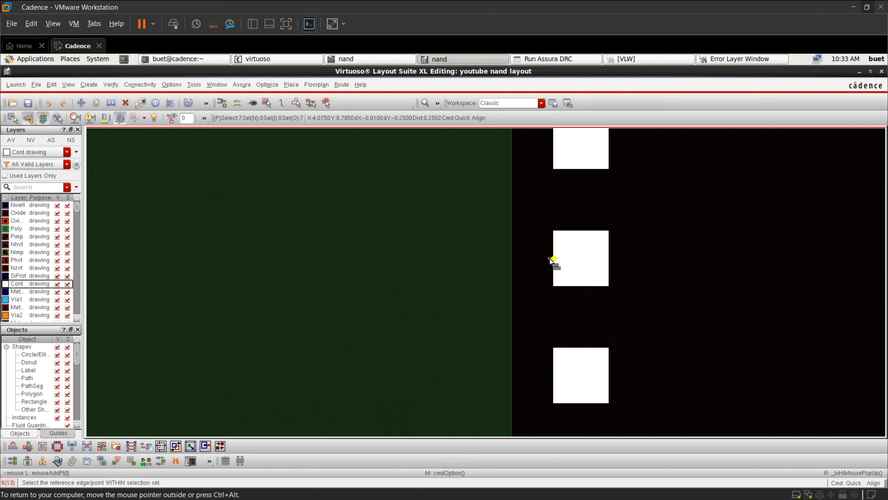
{"action": "right_click", "coordinate": [551, 259]}
{"action": "left_click", "coordinate": [566, 324]}
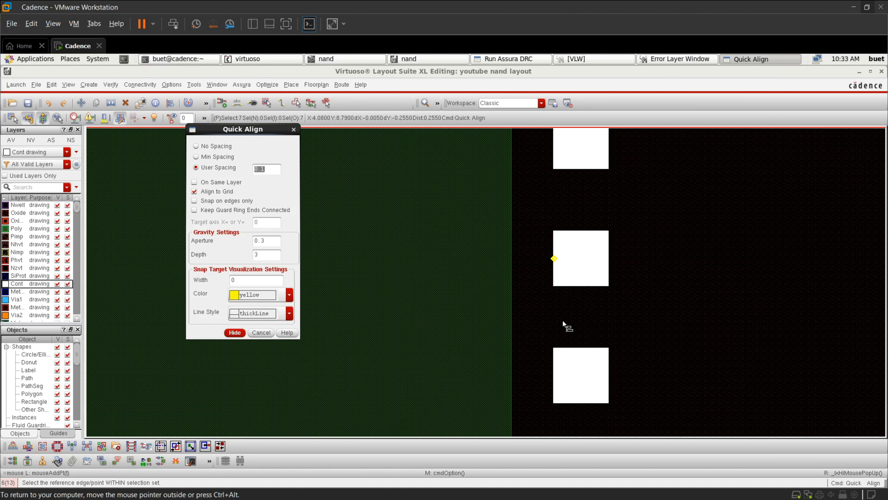
{"action": "left_click", "coordinate": [235, 333]}
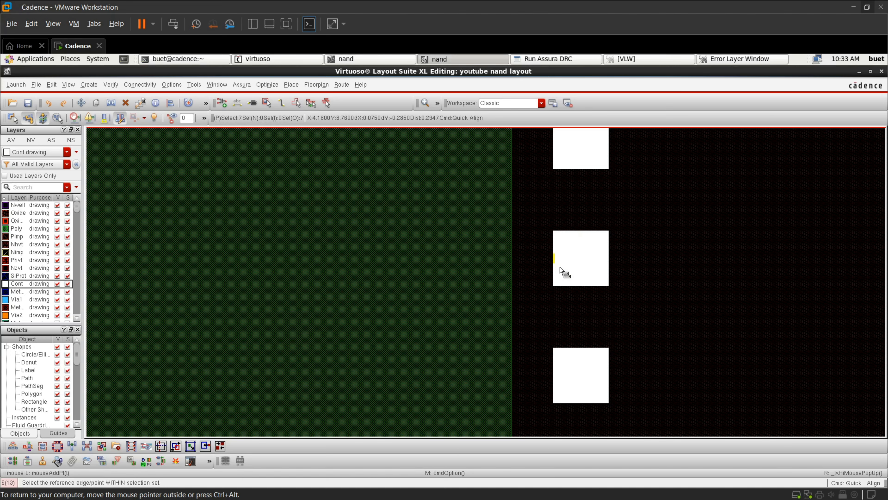
{"action": "left_click", "coordinate": [550, 263]}
{"action": "left_click", "coordinate": [520, 272]}
{"action": "scroll", "coordinate": [520, 277], "scroll_direction": "down", "scroll_amount": 5, "text": "ctrl"}
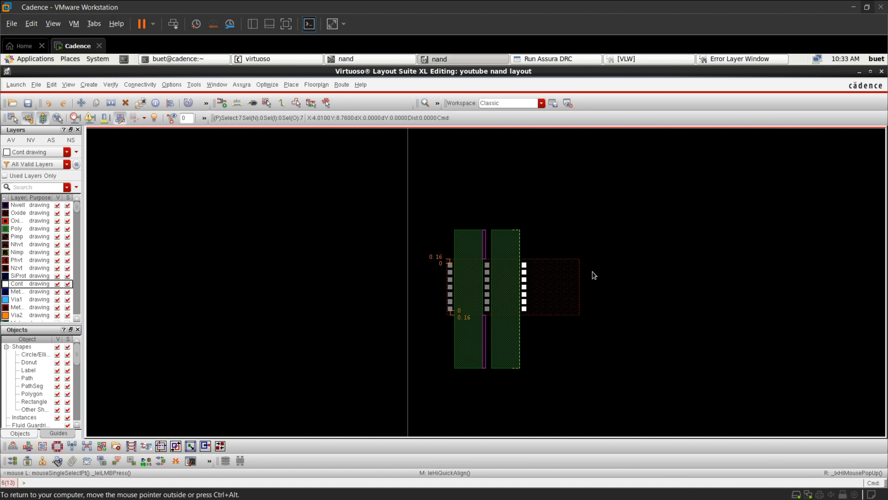
{"action": "left_click", "coordinate": [612, 303]}
Quick Align the oxide's right edge to the third contact column's right edge with a user spacing of 0.06
{"action": "scroll", "coordinate": [580, 277], "scroll_direction": "up", "scroll_amount": 2, "text": "ctrl"}
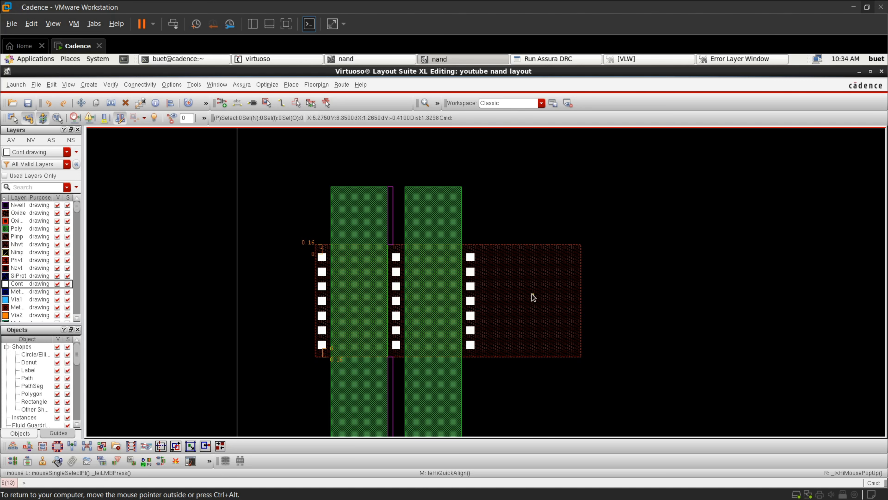
{"action": "middle_click", "coordinate": [517, 271]}
{"action": "right_click", "coordinate": [518, 273]}
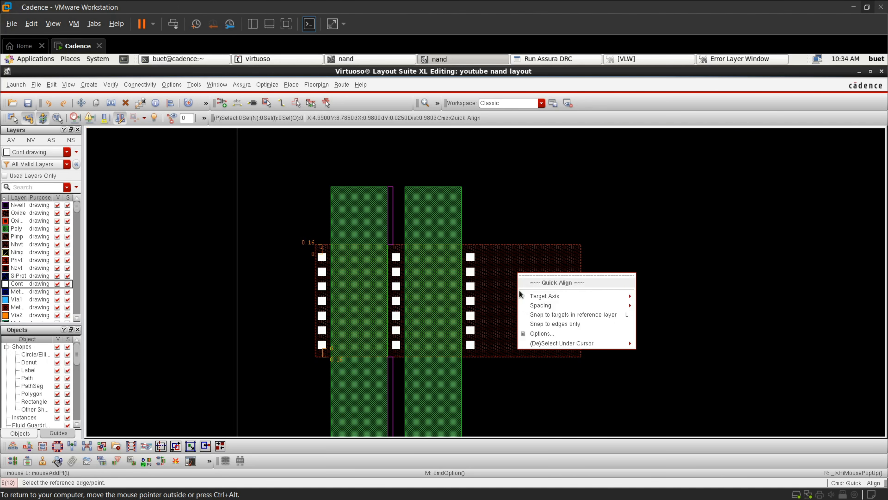
{"action": "left_click", "coordinate": [537, 332]}
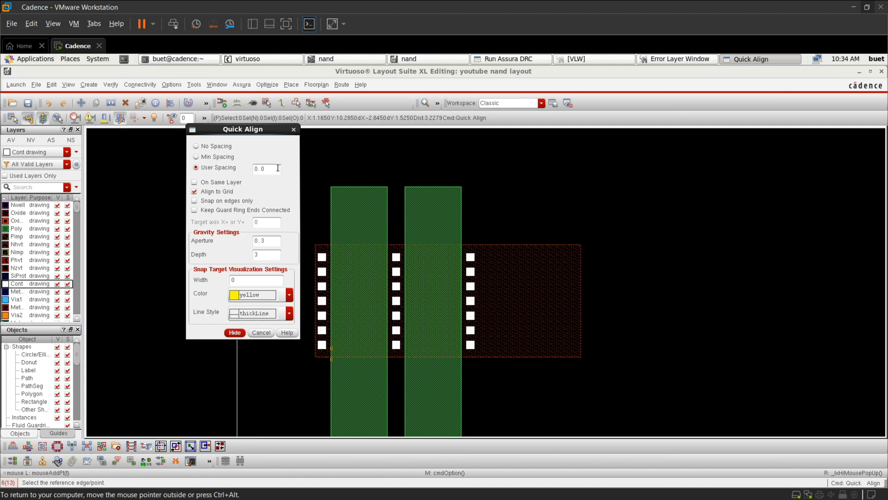
{"action": "type", "text": "6"}
{"action": "left_click", "coordinate": [234, 332]}
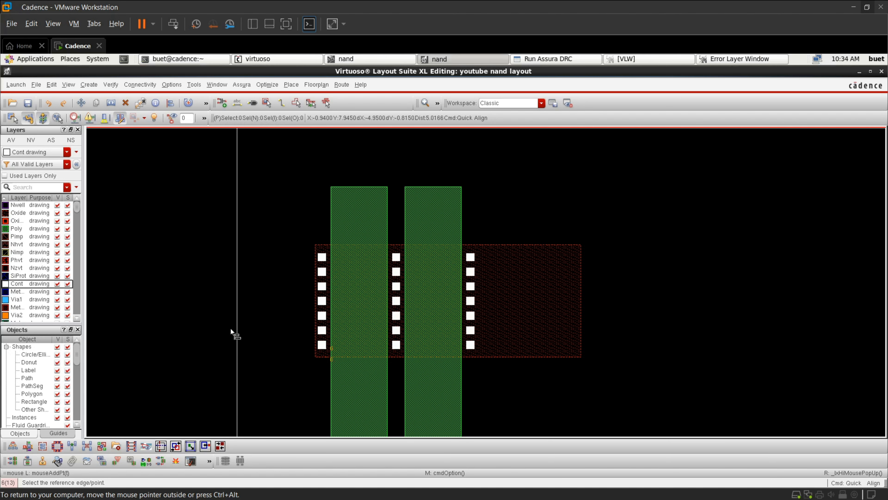
{"action": "left_click", "coordinate": [573, 273]}
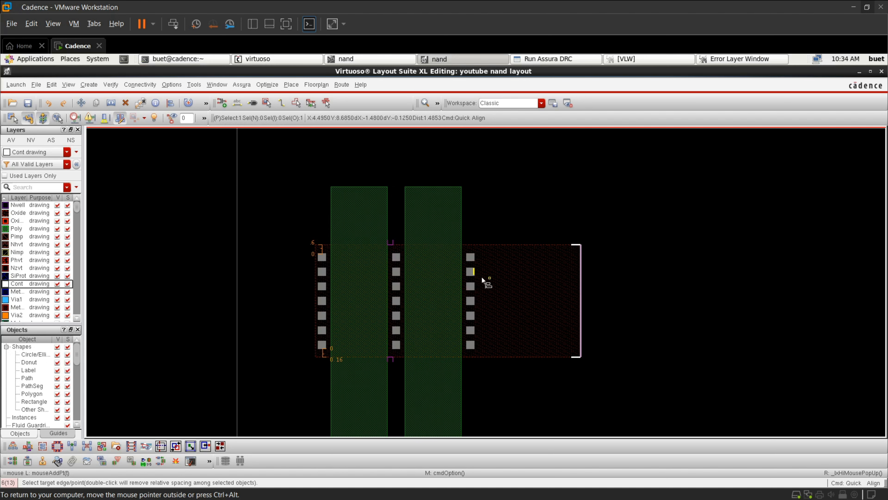
{"action": "left_click", "coordinate": [474, 271]}
{"action": "scroll", "coordinate": [473, 273], "scroll_direction": "down", "scroll_amount": 1}
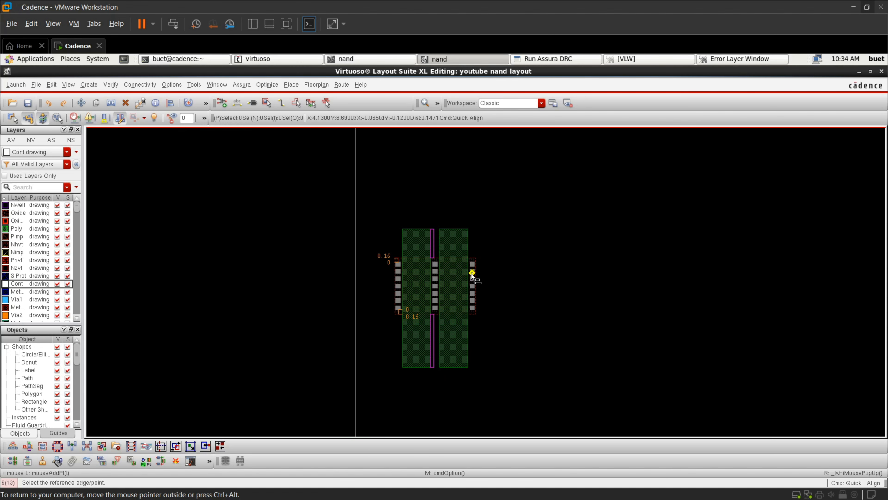
{"action": "scroll", "coordinate": [471, 275], "scroll_direction": "up", "scroll_amount": 1}
{"action": "key", "text": "f"}
{"action": "scroll", "coordinate": [503, 260], "scroll_direction": "up", "scroll_amount": 6}
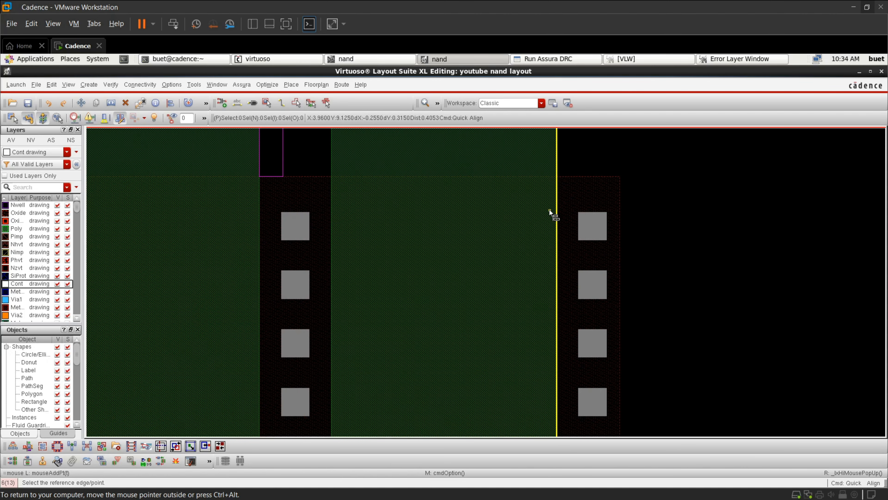
{"action": "key", "text": "Escape"}
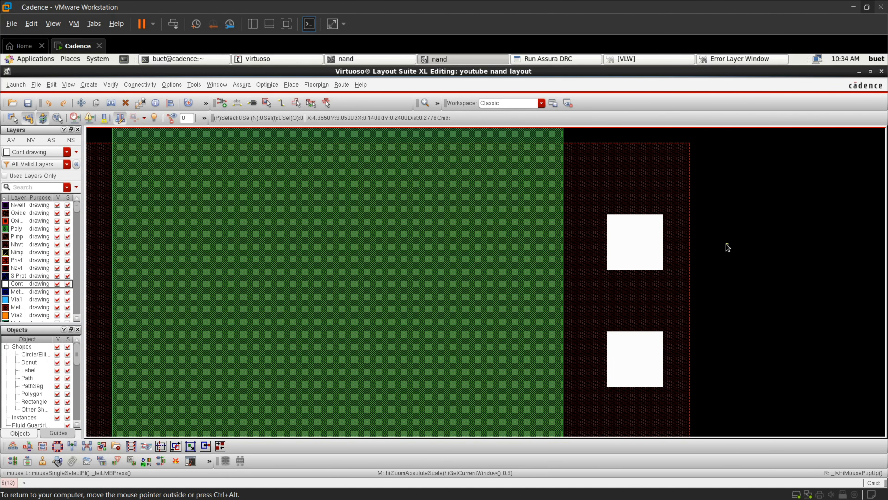
Examine the aligned contact columns and the PMOS transistors in the NAND schematic, and return to the layout
{"action": "scroll", "coordinate": [731, 251], "scroll_direction": "down", "scroll_amount": 2}
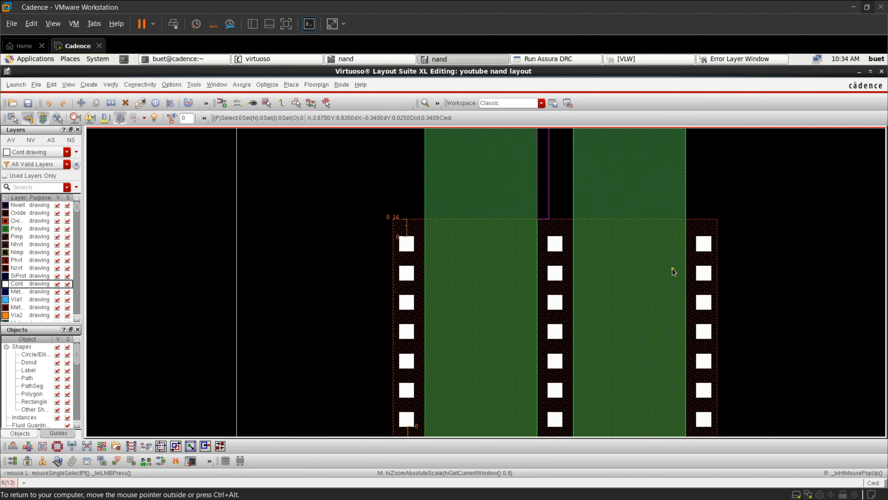
{"action": "scroll", "coordinate": [673, 268], "scroll_direction": "up", "scroll_amount": 2}
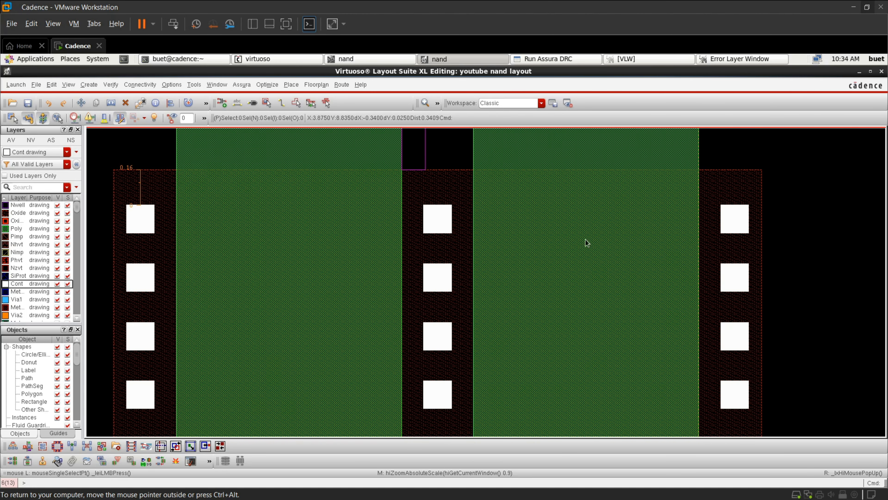
{"action": "left_click", "coordinate": [356, 60]}
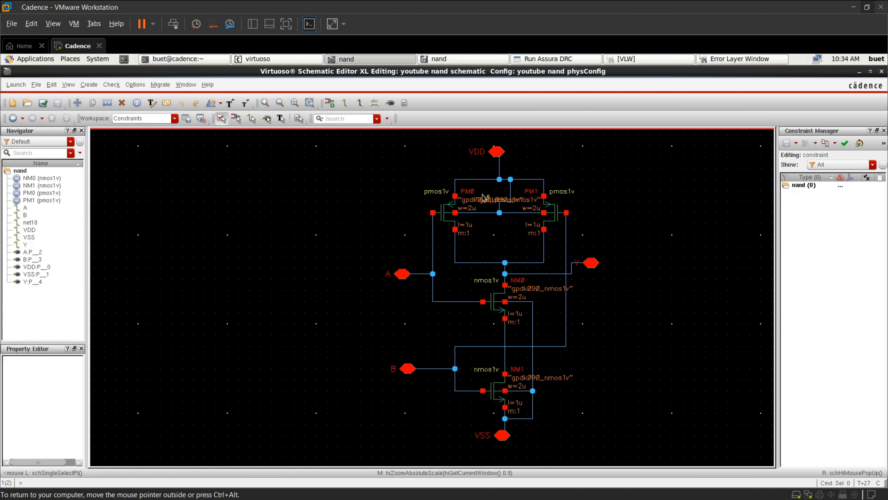
{"action": "left_click", "coordinate": [462, 59]}
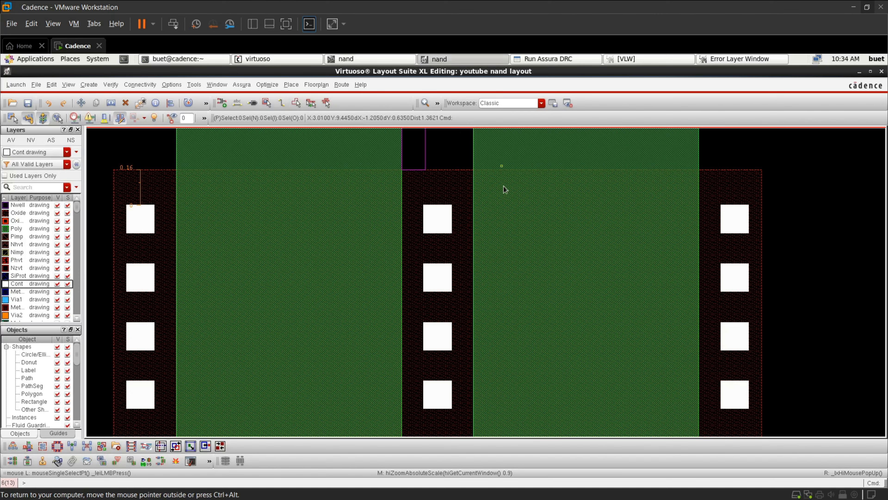
{"action": "scroll", "coordinate": [471, 203], "scroll_direction": "down", "scroll_amount": 2}
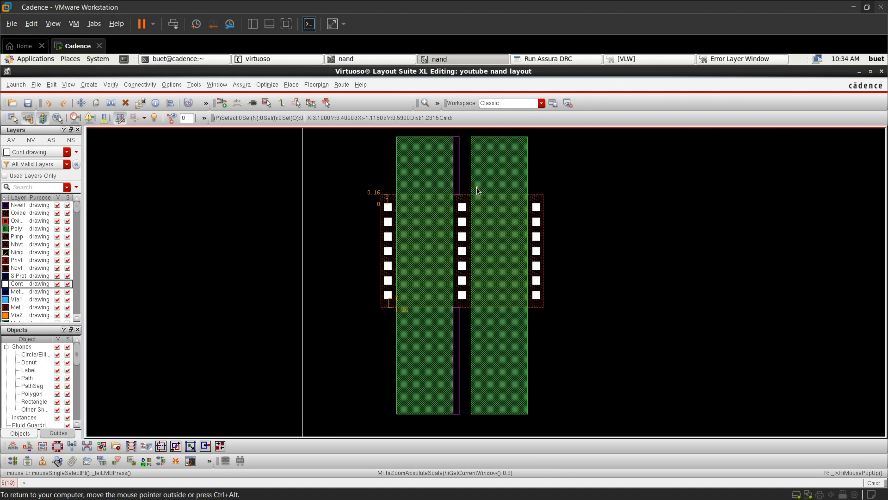
{"action": "scroll", "coordinate": [423, 199], "scroll_direction": "down", "scroll_amount": 1, "text": "ctrl"}
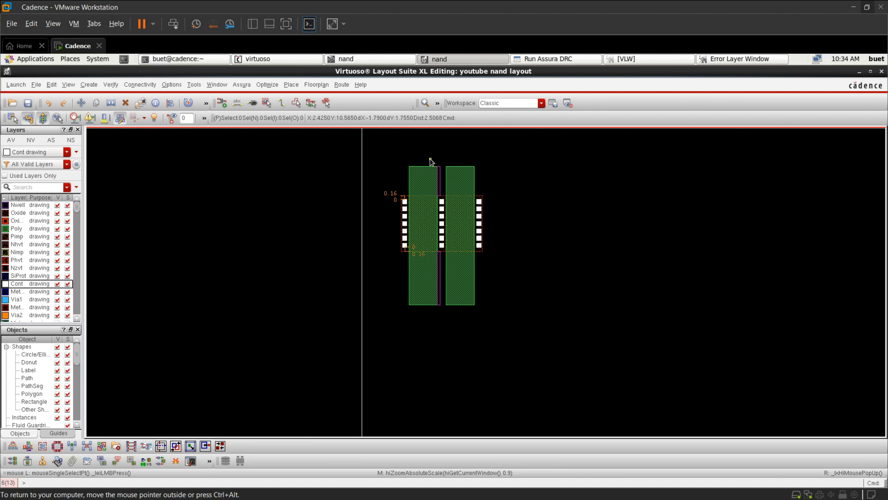
{"action": "scroll", "coordinate": [428, 161], "scroll_direction": "up", "scroll_amount": 2, "text": "ctrl"}
{"action": "scroll", "coordinate": [328, 249], "scroll_direction": "down", "scroll_amount": 1, "text": "ctrl"}
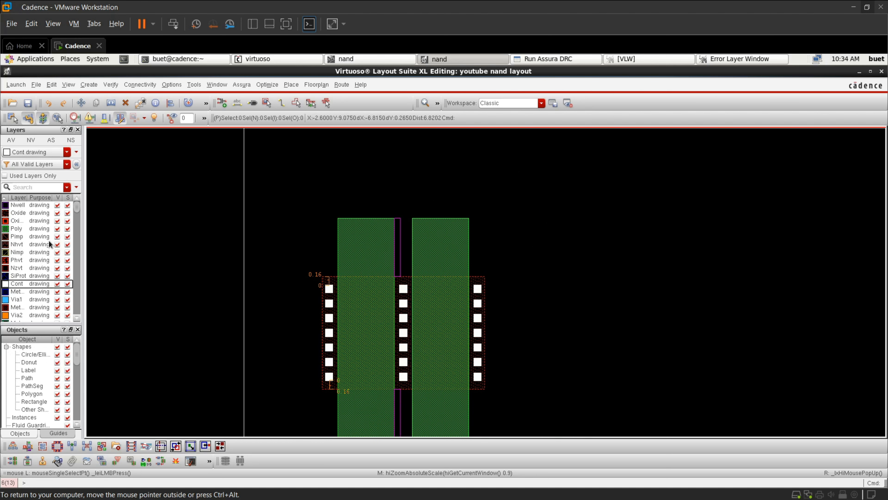
Draw a Pimp drawing rectangle about 3.04 by 2.24 around the oxide and its three contact columns
{"action": "left_click", "coordinate": [36, 187]}
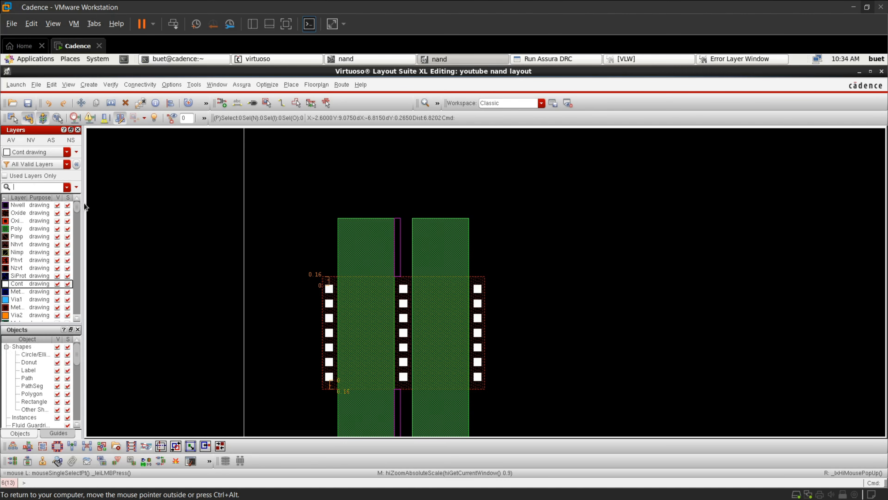
{"action": "type", "text": "pi"}
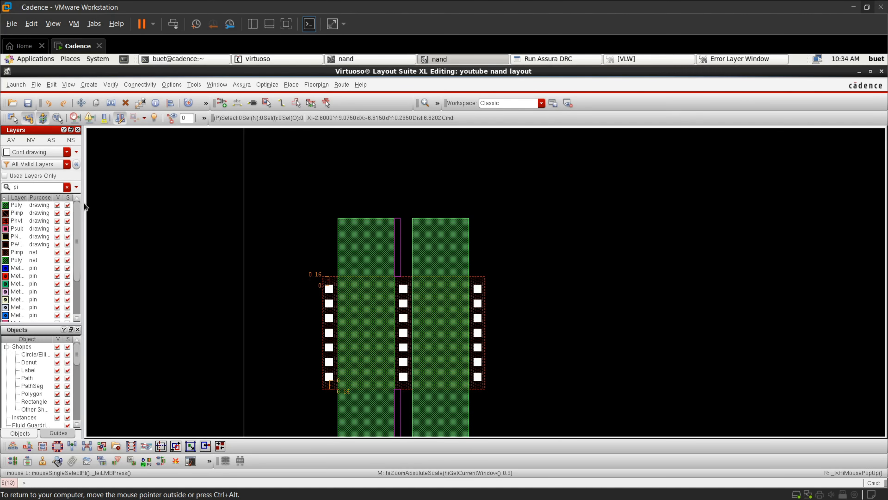
{"action": "left_click", "coordinate": [31, 205]}
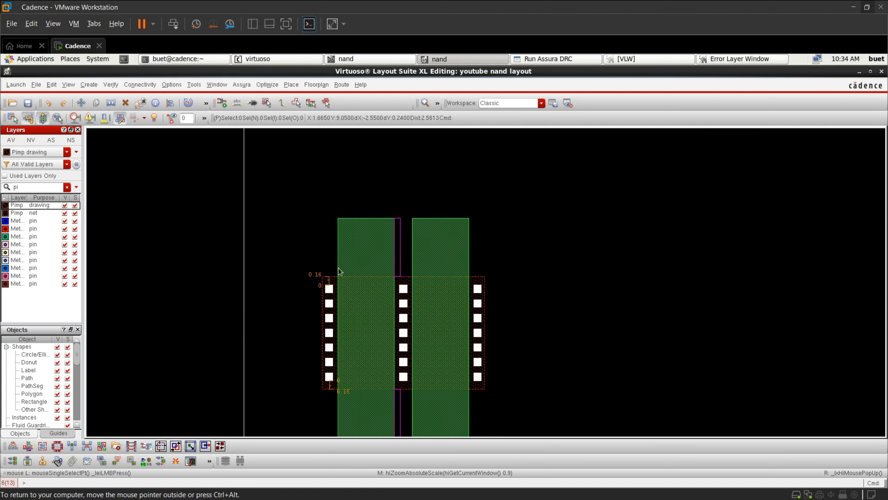
{"action": "key", "text": "r"}
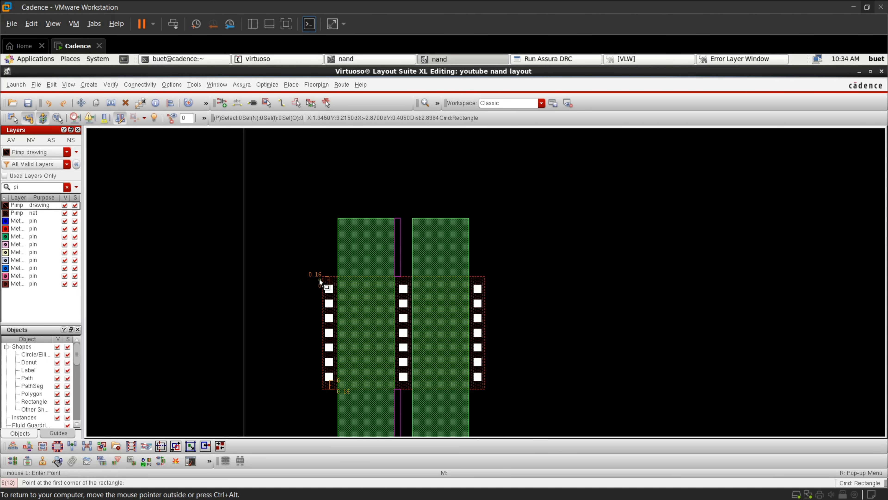
{"action": "scroll", "coordinate": [319, 279], "scroll_direction": "up", "scroll_amount": 3}
{"action": "scroll", "coordinate": [315, 245], "scroll_direction": "up", "scroll_amount": 1}
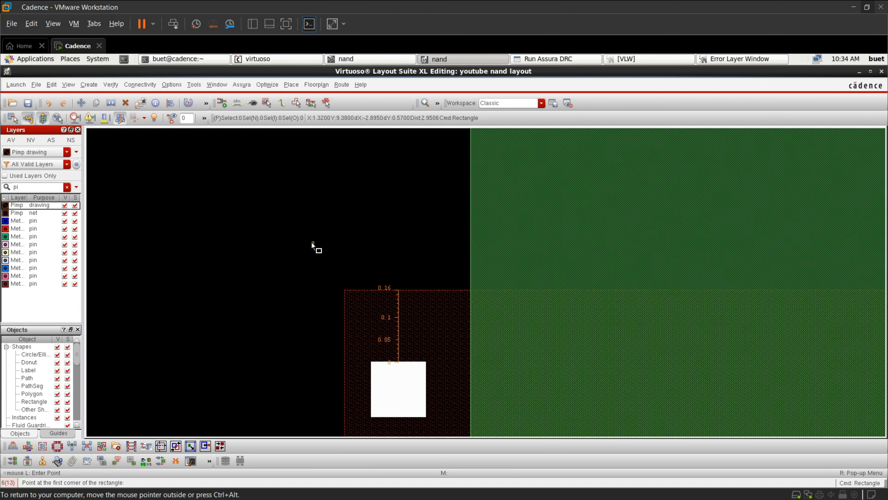
{"action": "left_click", "coordinate": [311, 242]}
{"action": "scroll", "coordinate": [373, 303], "scroll_direction": "down", "scroll_amount": 4}
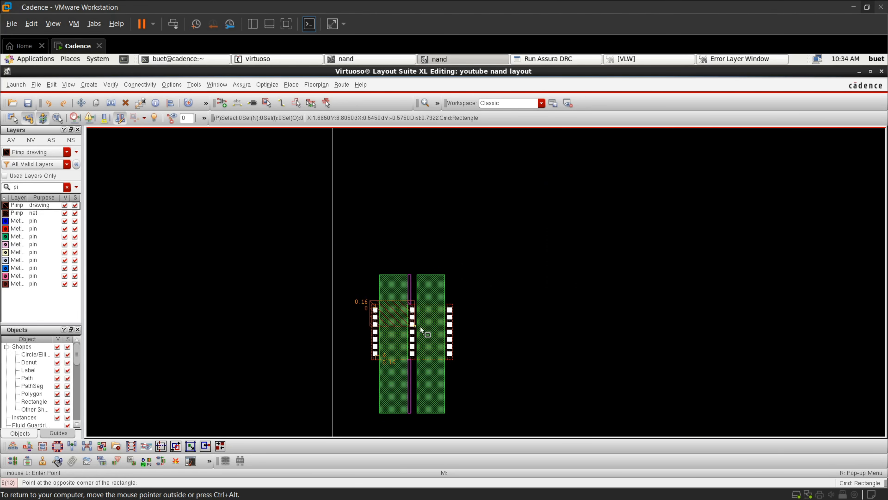
{"action": "scroll", "coordinate": [462, 363], "scroll_direction": "up", "scroll_amount": 2}
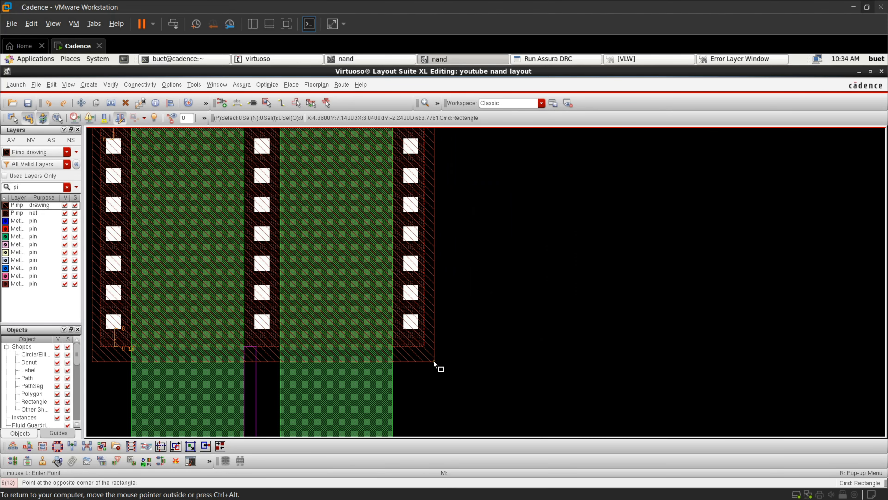
{"action": "left_click", "coordinate": [434, 360]}
{"action": "scroll", "coordinate": [430, 338], "scroll_direction": "down", "scroll_amount": 3}
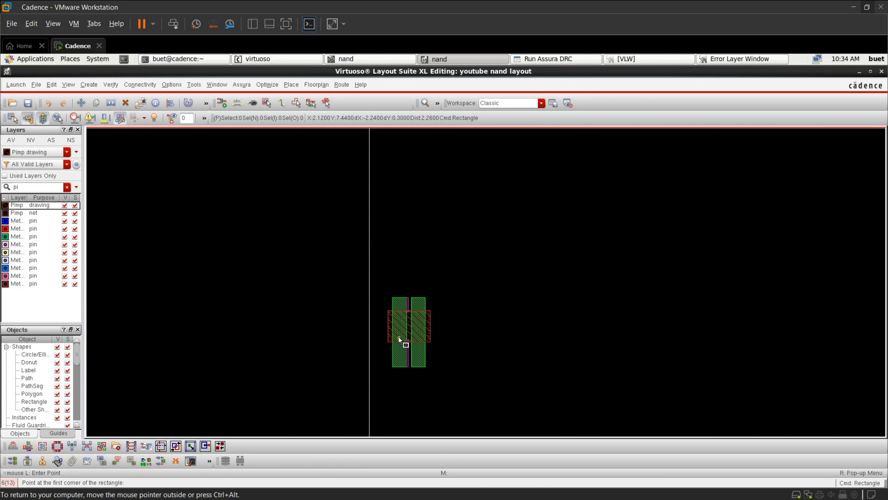
{"action": "key", "text": "Escape"}
Quick Align the Pimp rectangle's top edge to the oxide's top edge with a user spacing of 0.18
{"action": "scroll", "coordinate": [394, 312], "scroll_direction": "up", "scroll_amount": 4}
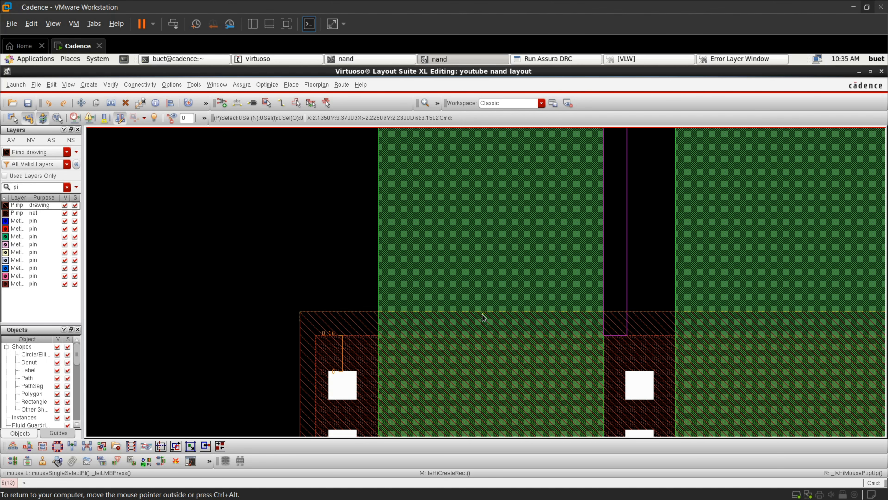
{"action": "scroll", "coordinate": [483, 336], "scroll_direction": "up", "scroll_amount": 1}
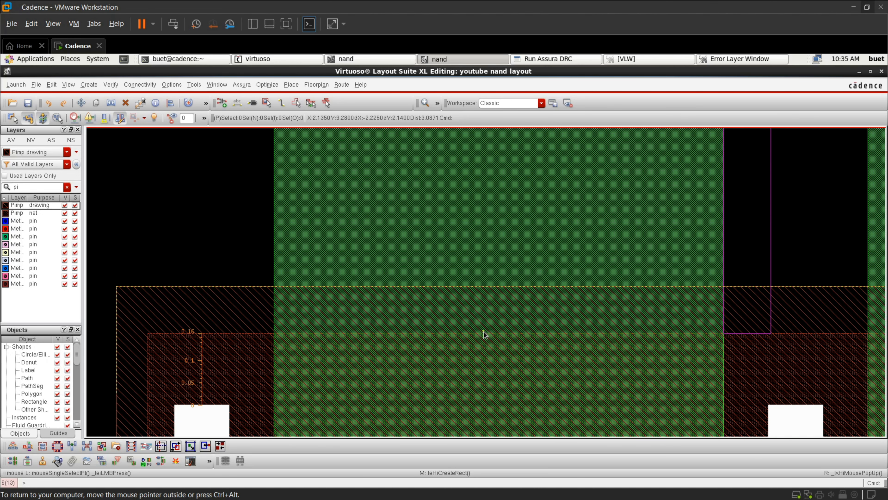
{"action": "key", "text": "a"}
{"action": "right_click", "coordinate": [501, 307]}
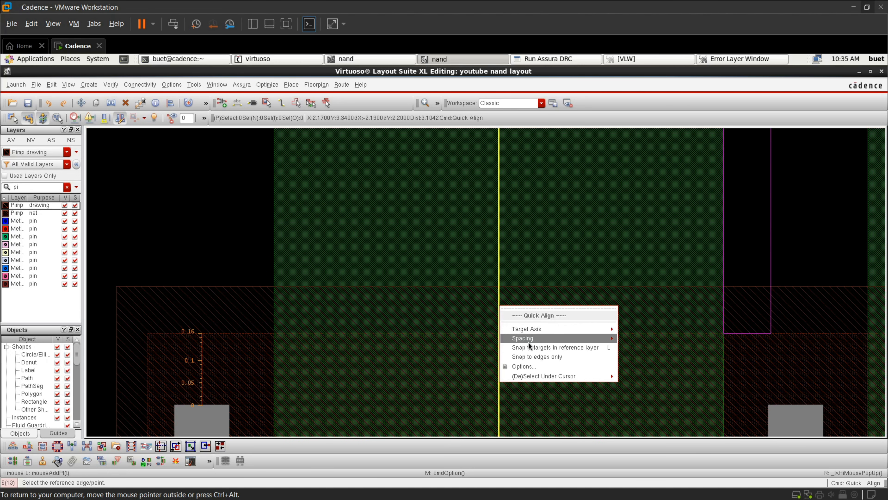
{"action": "left_click", "coordinate": [529, 367]}
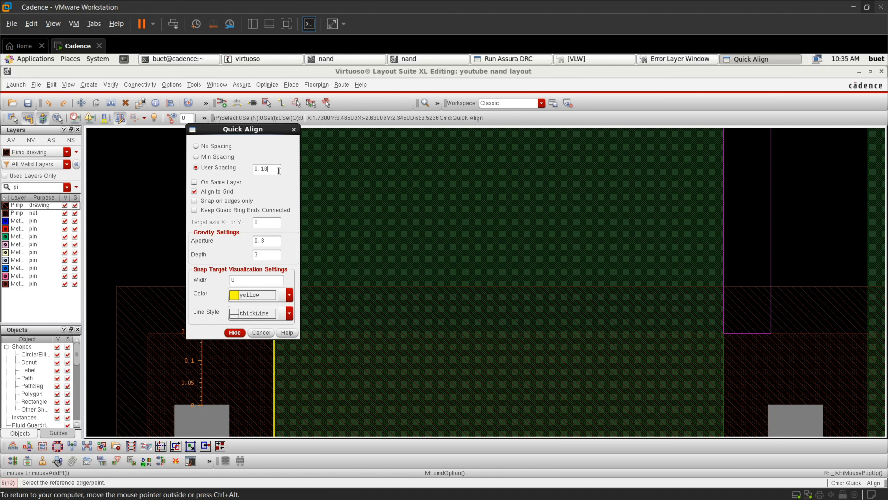
{"action": "left_click", "coordinate": [235, 332]}
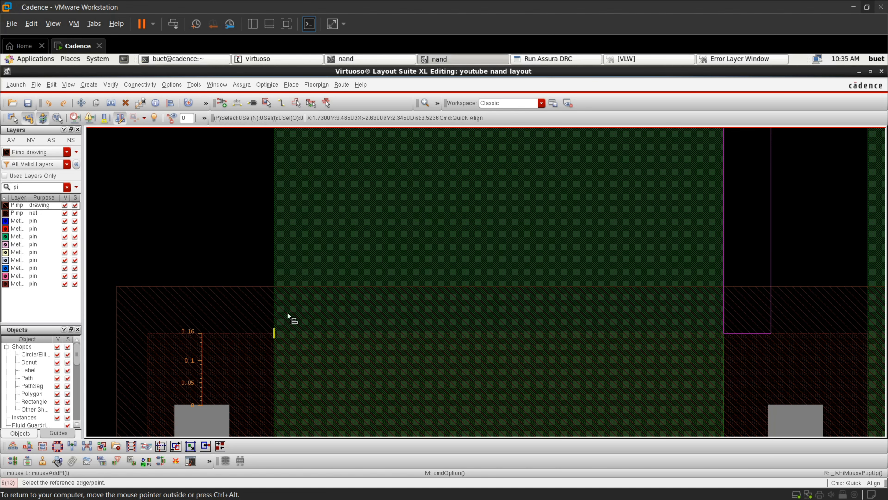
{"action": "left_click", "coordinate": [404, 288]}
{"action": "left_click", "coordinate": [408, 318]}
{"action": "scroll", "coordinate": [408, 318], "scroll_direction": "down", "scroll_amount": 4}
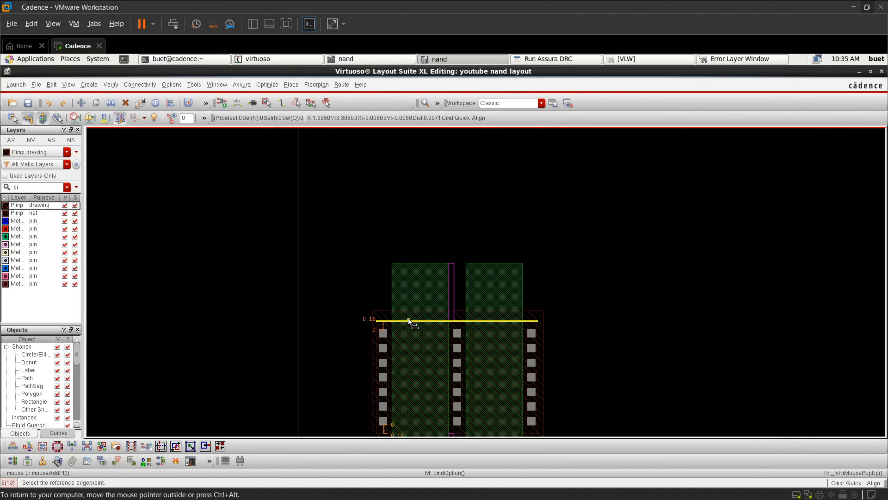
Quick Align the Pimp rectangle's bottom edge to the oxide's bottom edge with the same 0.18 spacing
{"action": "scroll", "coordinate": [416, 389], "scroll_direction": "up", "scroll_amount": 4}
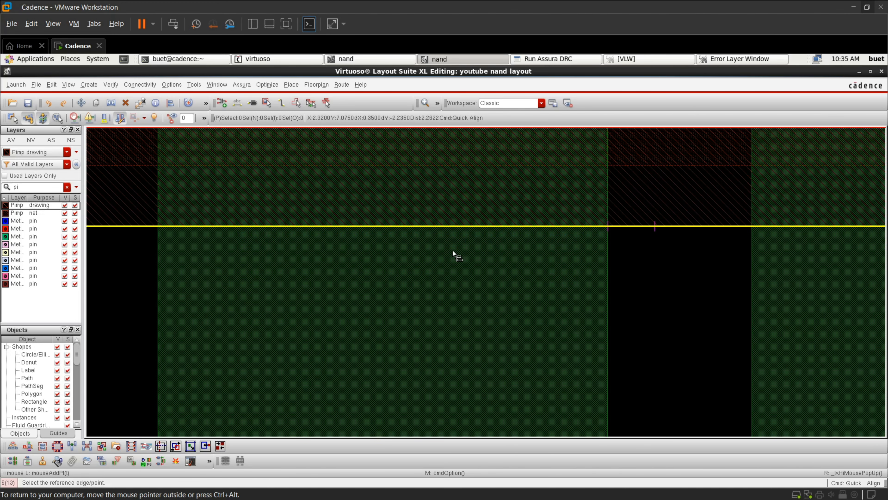
{"action": "left_click", "coordinate": [455, 238]}
{"action": "left_click", "coordinate": [467, 179]}
{"action": "scroll", "coordinate": [469, 182], "scroll_direction": "down", "scroll_amount": 4}
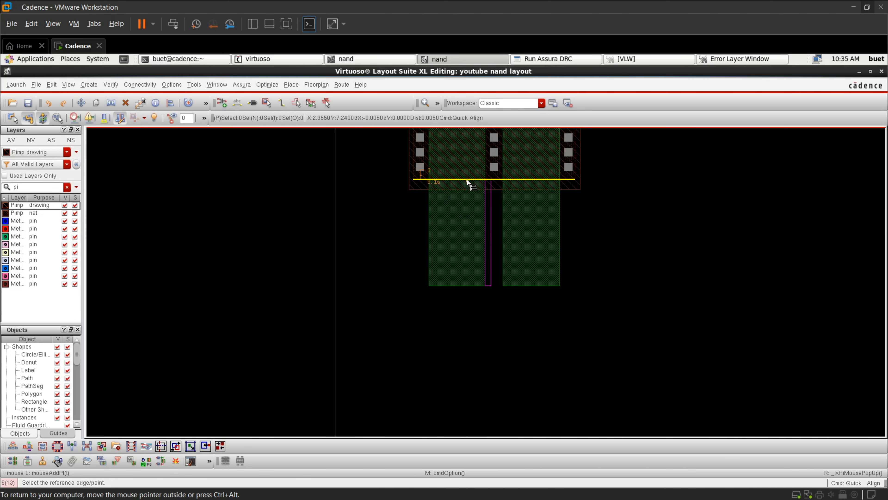
Quick Align the Pimp rectangle's left edge to the oxide's left edge with a user spacing of 0.14
{"action": "scroll", "coordinate": [440, 162], "scroll_direction": "up", "scroll_amount": 3}
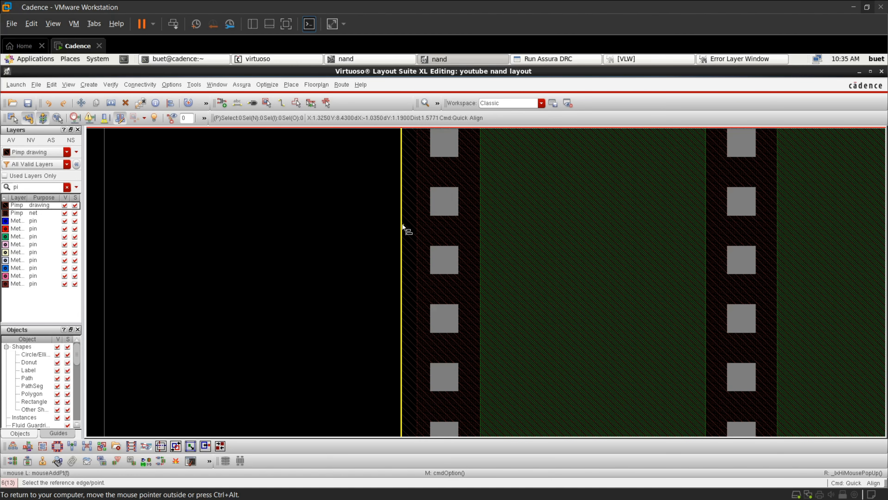
{"action": "scroll", "coordinate": [404, 227], "scroll_direction": "down", "scroll_amount": 2}
{"action": "scroll", "coordinate": [397, 210], "scroll_direction": "up", "scroll_amount": 2}
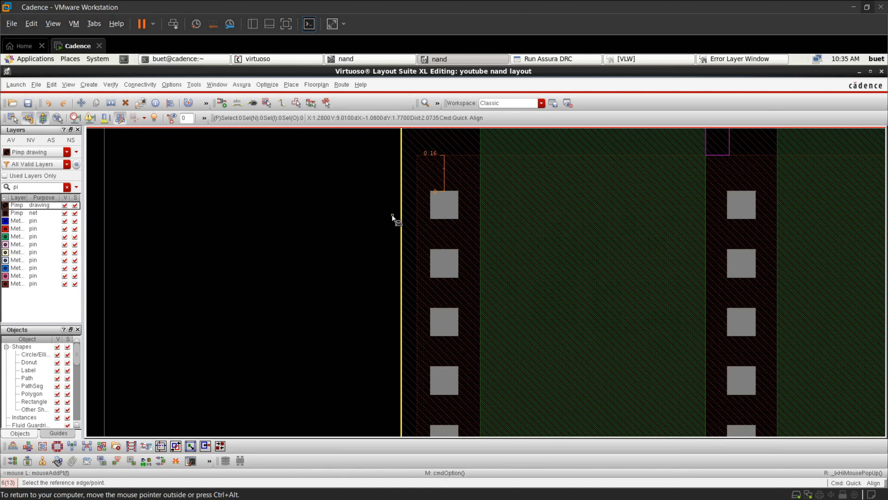
{"action": "right_click", "coordinate": [393, 218]}
{"action": "left_click", "coordinate": [424, 273]}
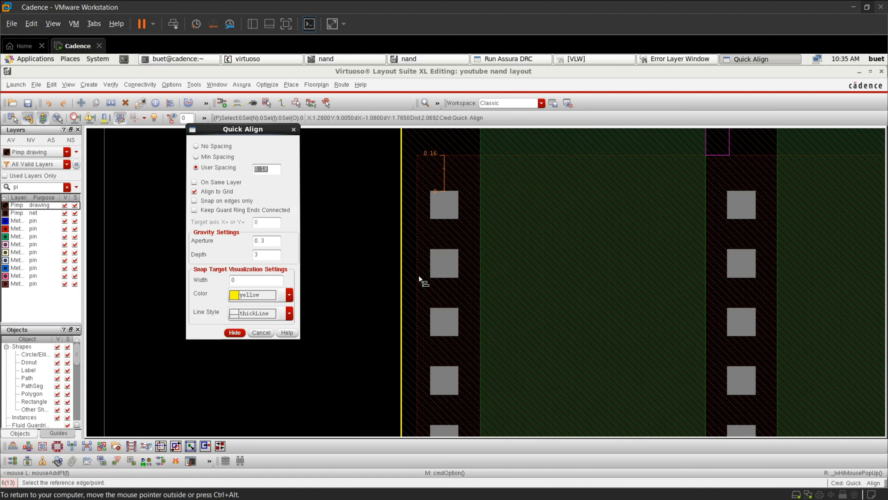
{"action": "left_click", "coordinate": [275, 170]}
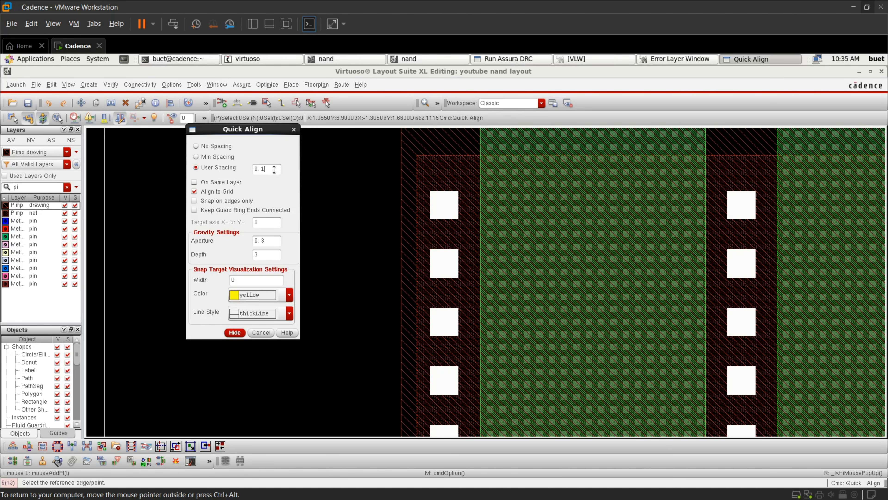
{"action": "left_click", "coordinate": [227, 332]}
{"action": "left_click", "coordinate": [379, 261]}
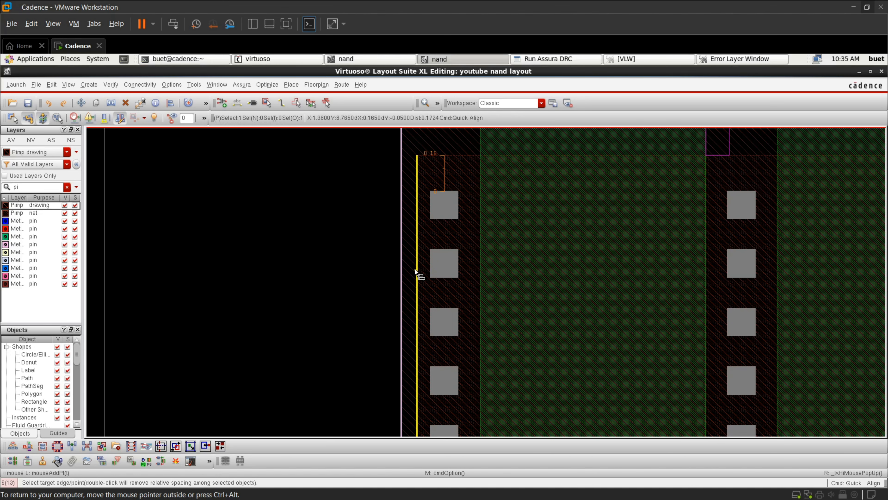
{"action": "left_click", "coordinate": [416, 268]}
{"action": "scroll", "coordinate": [416, 266], "scroll_direction": "down", "scroll_amount": 4}
Quick Align the Pimp rectangle's right edge to the oxide's right edge with the same 0.14 spacing
{"action": "scroll", "coordinate": [460, 268], "scroll_direction": "up", "scroll_amount": 3}
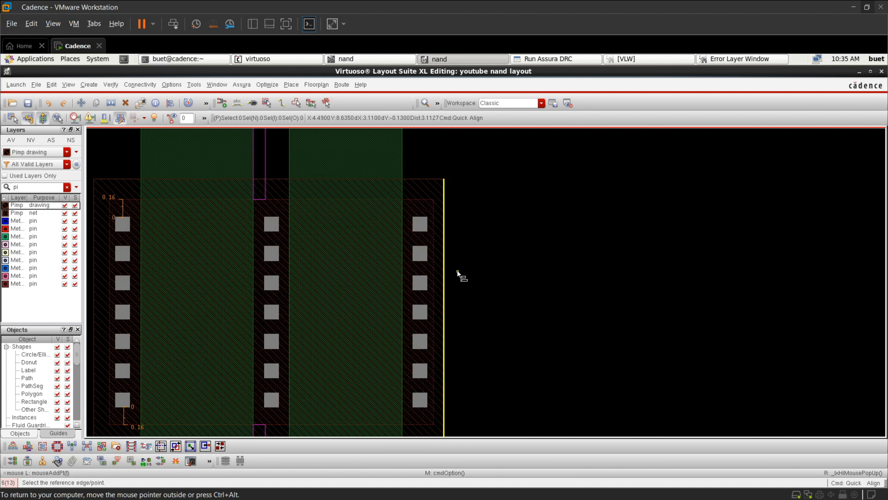
{"action": "left_click", "coordinate": [449, 259]}
{"action": "left_click", "coordinate": [438, 275]}
{"action": "scroll", "coordinate": [440, 278], "scroll_direction": "down", "scroll_amount": 4}
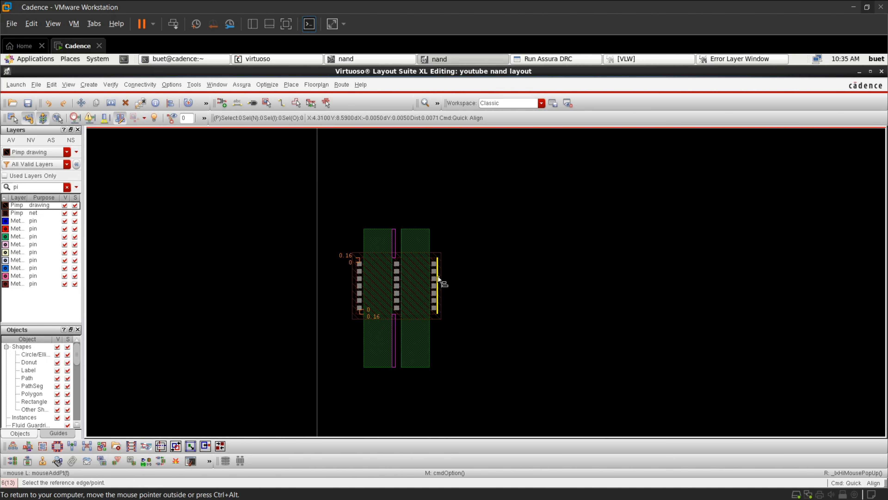
{"action": "key", "text": "Escape"}
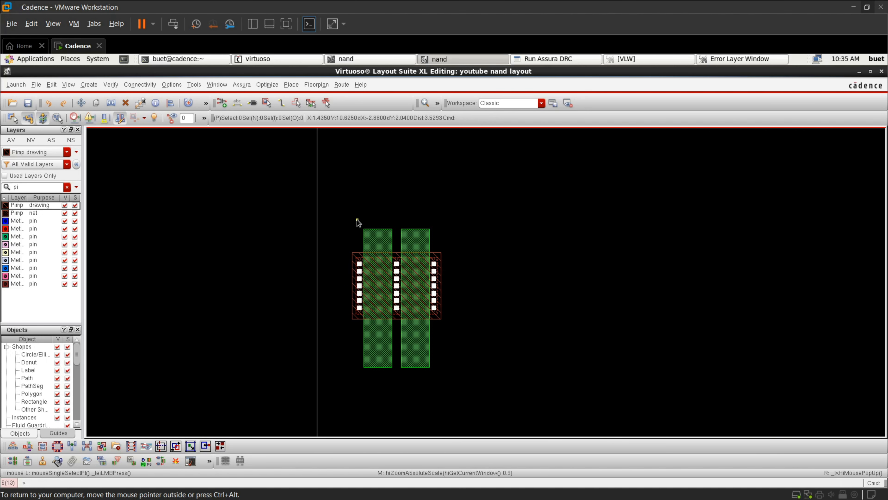
Quick Align the first poly strip's top edge to the Pimp rectangle's top edge with No Spacing
{"action": "scroll", "coordinate": [358, 220], "scroll_direction": "up", "scroll_amount": 1}
{"action": "scroll", "coordinate": [383, 301], "scroll_direction": "up", "scroll_amount": 1}
{"action": "scroll", "coordinate": [383, 301], "scroll_direction": "down", "scroll_amount": 2}
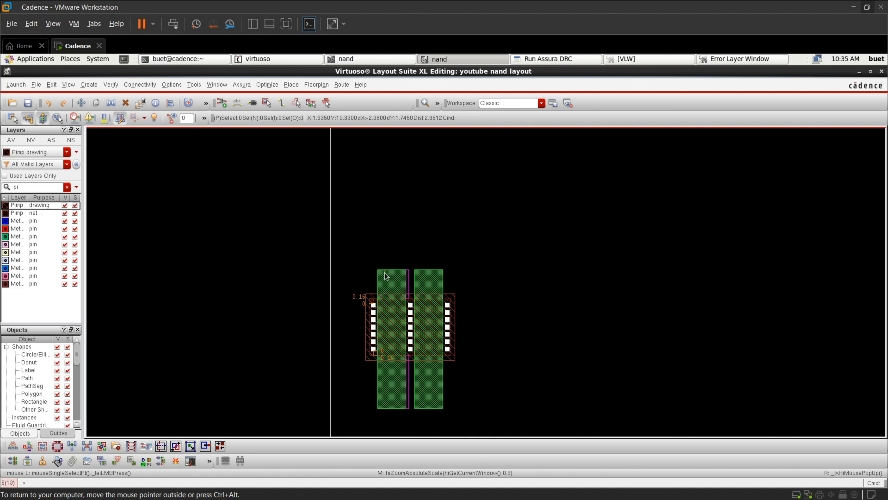
{"action": "scroll", "coordinate": [387, 276], "scroll_direction": "up", "scroll_amount": 2}
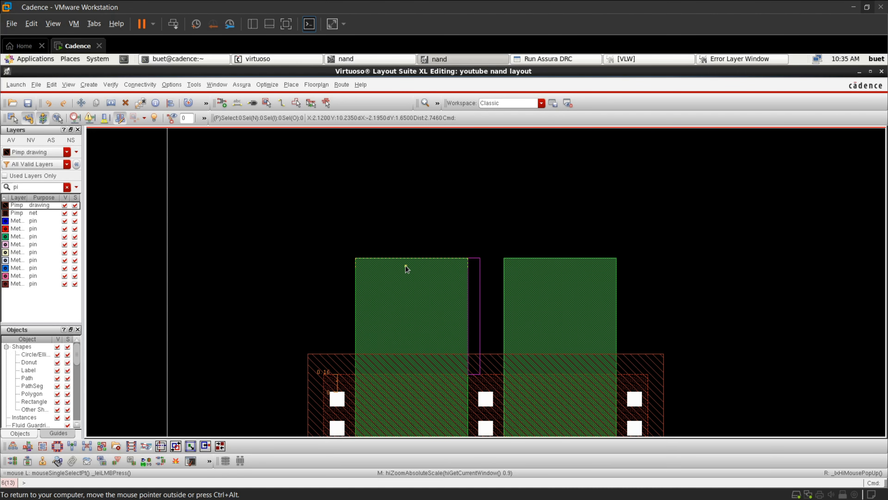
{"action": "key", "text": "shift+a"}
{"action": "right_click", "coordinate": [408, 230]}
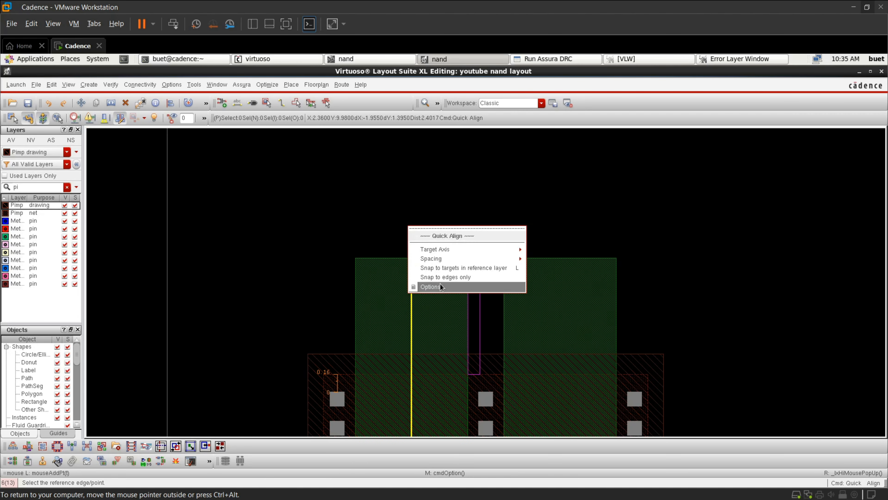
{"action": "left_click", "coordinate": [440, 284]}
{"action": "left_click", "coordinate": [272, 170]}
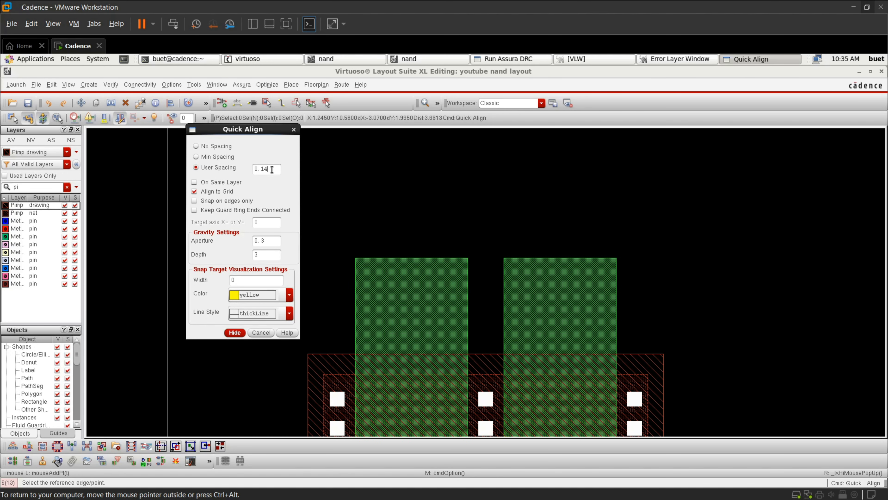
{"action": "left_click", "coordinate": [223, 148]}
{"action": "left_click", "coordinate": [234, 332]}
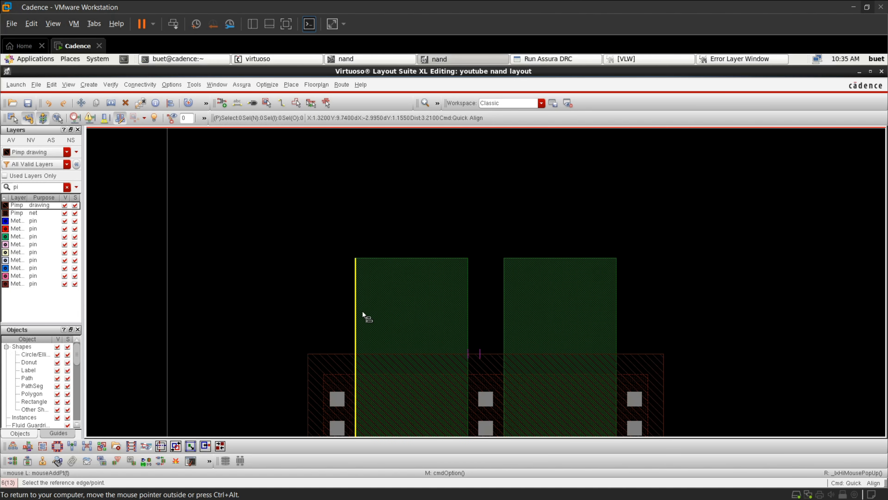
{"action": "left_click", "coordinate": [410, 263]}
{"action": "left_click", "coordinate": [405, 345]}
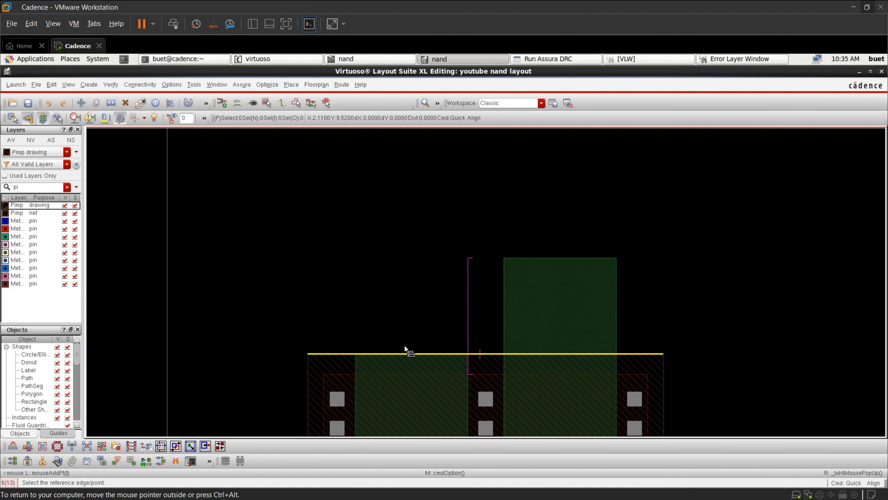
Quick Align the second poly strip's top edge to the Pimp rectangle's top edge with No Spacing
{"action": "left_click", "coordinate": [580, 268]}
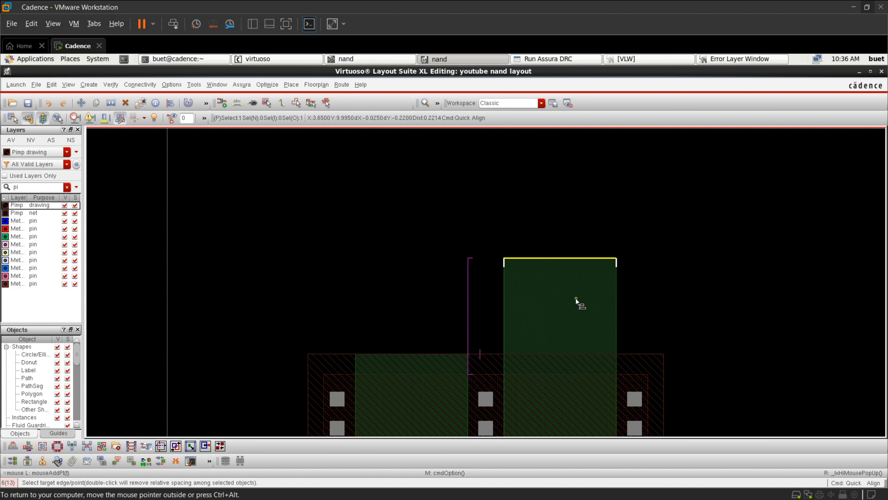
{"action": "left_click", "coordinate": [566, 343]}
{"action": "scroll", "coordinate": [566, 343], "scroll_direction": "down", "scroll_amount": 3}
{"action": "scroll", "coordinate": [575, 375], "scroll_direction": "up", "scroll_amount": 1}
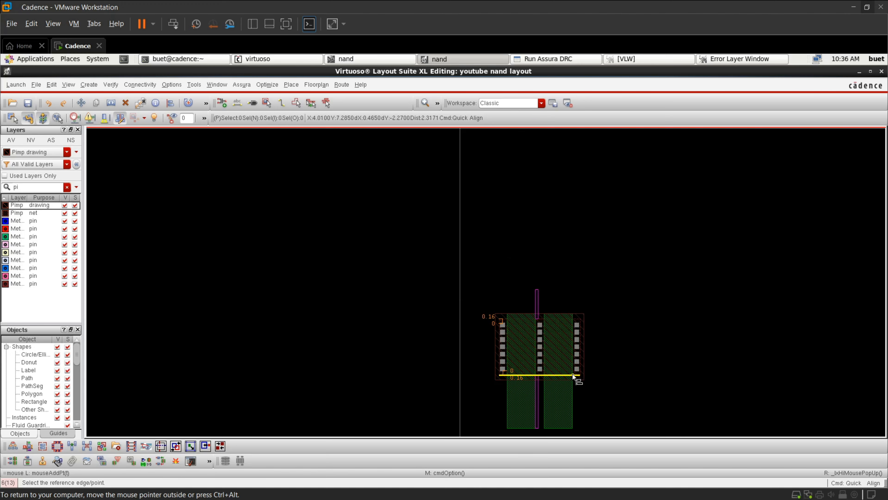
Leave Quick Align and clear the layer search filter to list all valid layers
{"action": "scroll", "coordinate": [573, 376], "scroll_direction": "up", "scroll_amount": 1}
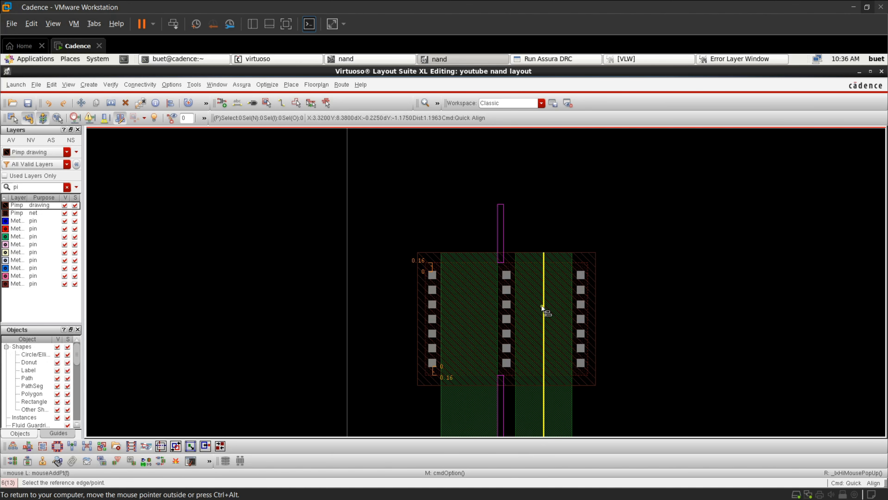
{"action": "left_click", "coordinate": [480, 270]}
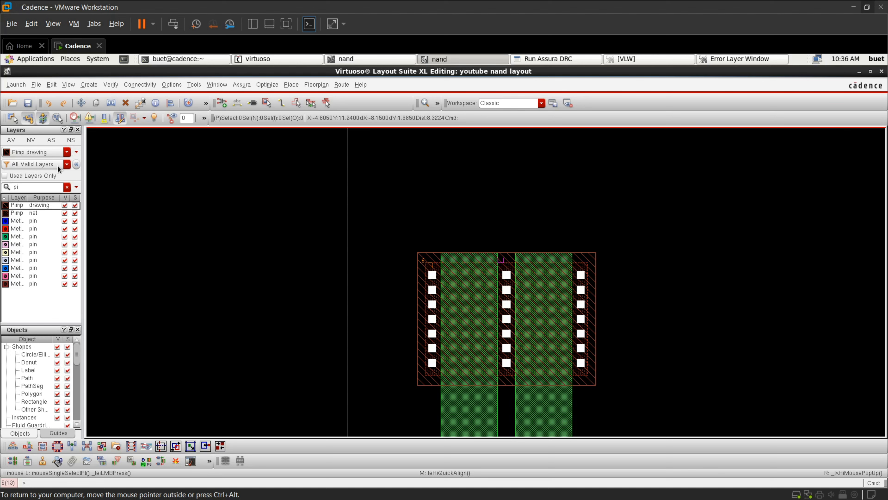
{"action": "left_click", "coordinate": [67, 187]}
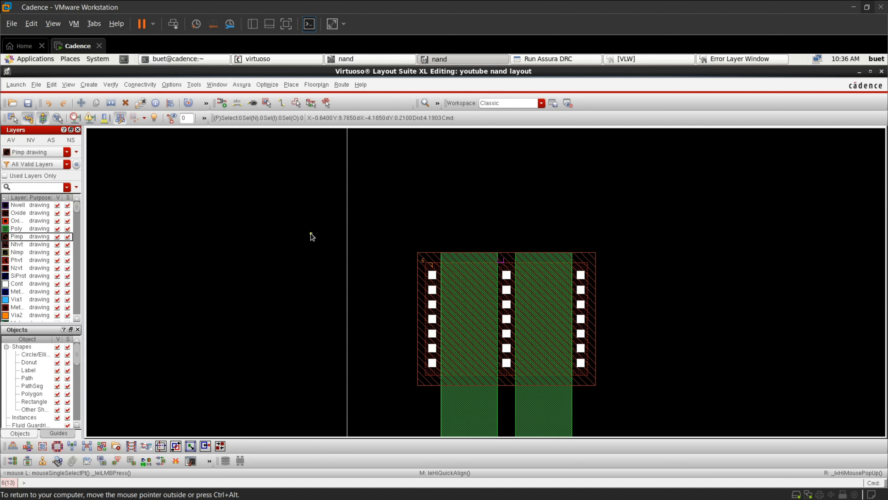
Draw an oxide rectangle about 3.01 wide and 0.245 high just above the Pimp rectangle's top edge
{"action": "left_click", "coordinate": [12, 214]}
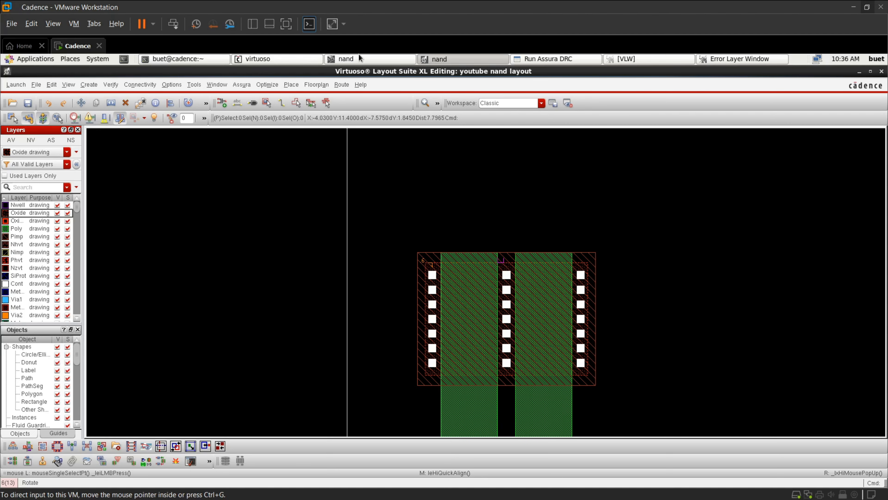
{"action": "key", "text": "r"}
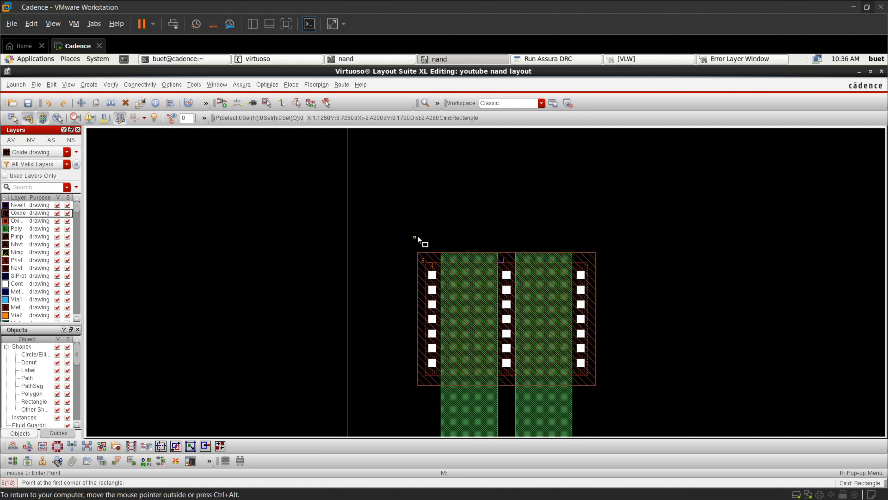
{"action": "scroll", "coordinate": [426, 233], "scroll_direction": "up", "scroll_amount": 2, "text": "ctrl"}
{"action": "scroll", "coordinate": [426, 233], "scroll_direction": "up", "scroll_amount": 1, "text": "ctrl"}
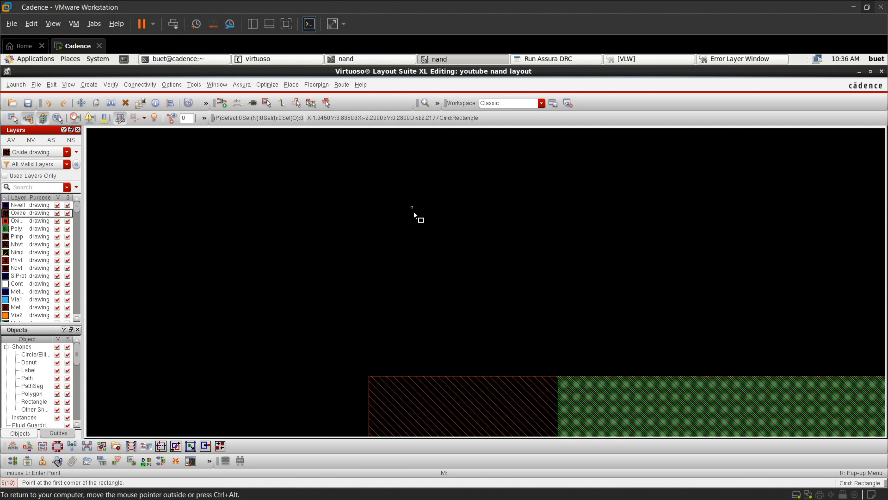
{"action": "left_click", "coordinate": [436, 241]}
{"action": "scroll", "coordinate": [543, 272], "scroll_direction": "down", "scroll_amount": 3, "text": "ctrl"}
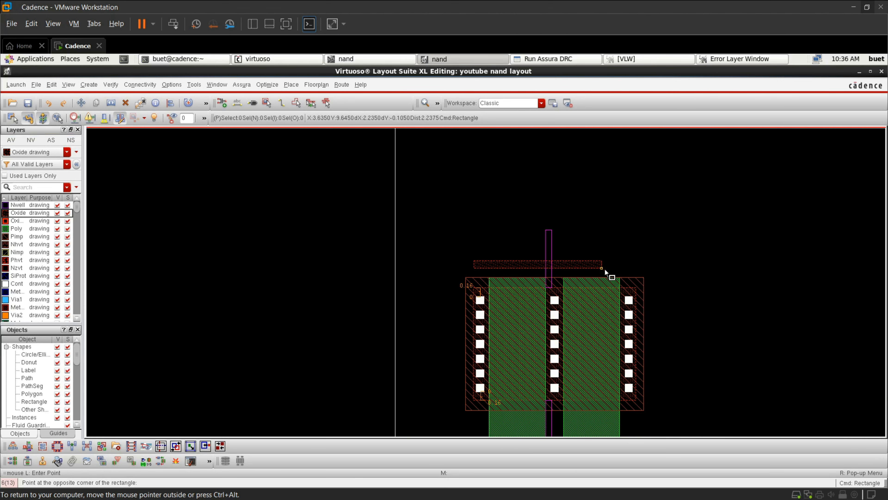
{"action": "scroll", "coordinate": [610, 271], "scroll_direction": "up", "scroll_amount": 1, "text": "ctrl"}
{"action": "scroll", "coordinate": [617, 272], "scroll_direction": "up", "scroll_amount": 2, "text": "ctrl"}
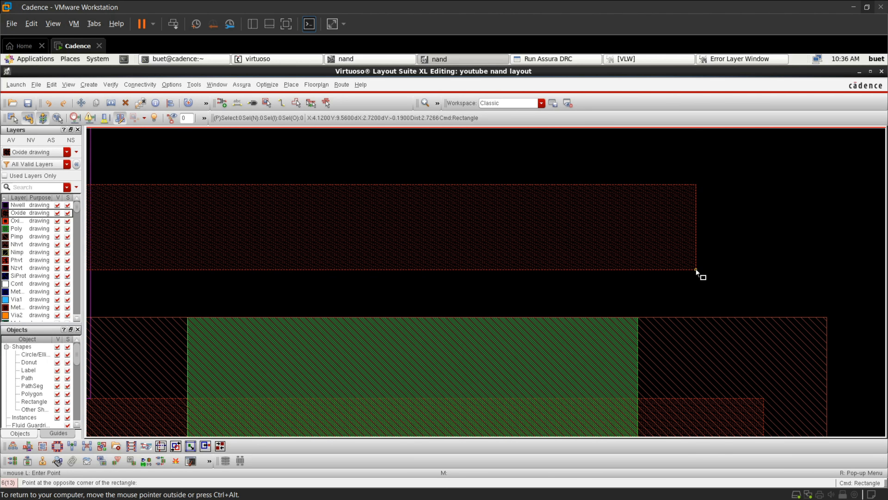
{"action": "left_click", "coordinate": [825, 294]}
{"action": "scroll", "coordinate": [696, 281], "scroll_direction": "down", "scroll_amount": 5, "text": "ctrl"}
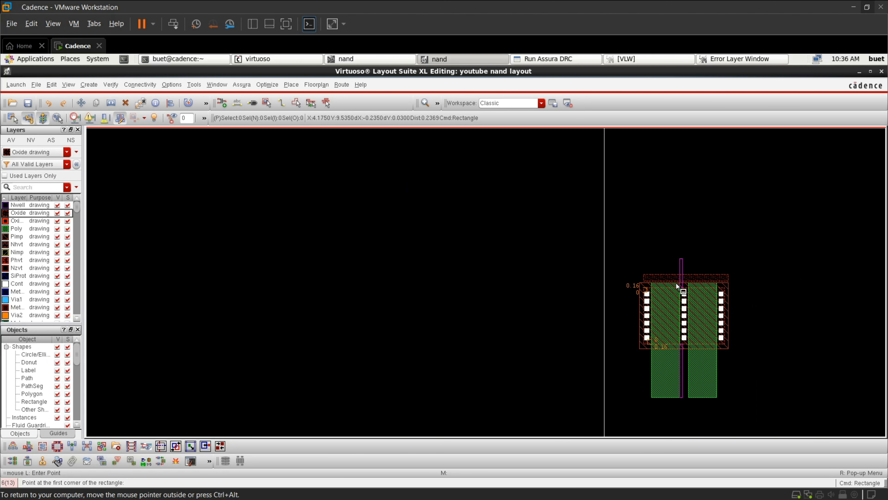
{"action": "scroll", "coordinate": [675, 283], "scroll_direction": "up", "scroll_amount": 2, "text": "ctrl"}
{"action": "scroll", "coordinate": [674, 282], "scroll_direction": "up", "scroll_amount": 2, "text": "ctrl"}
{"action": "key", "text": "Escape"}
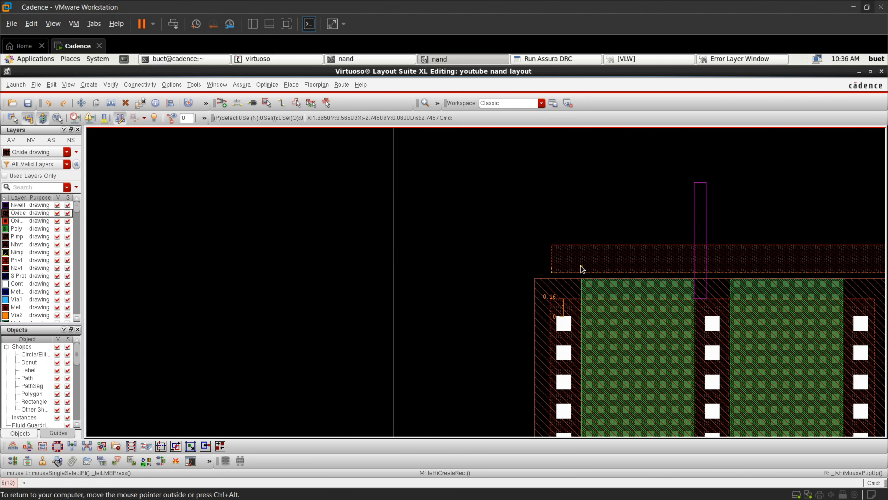
Quick Align the new oxide strip's left edge to the left edge of the oxide below with No Spacing
{"action": "key", "text": "a"}
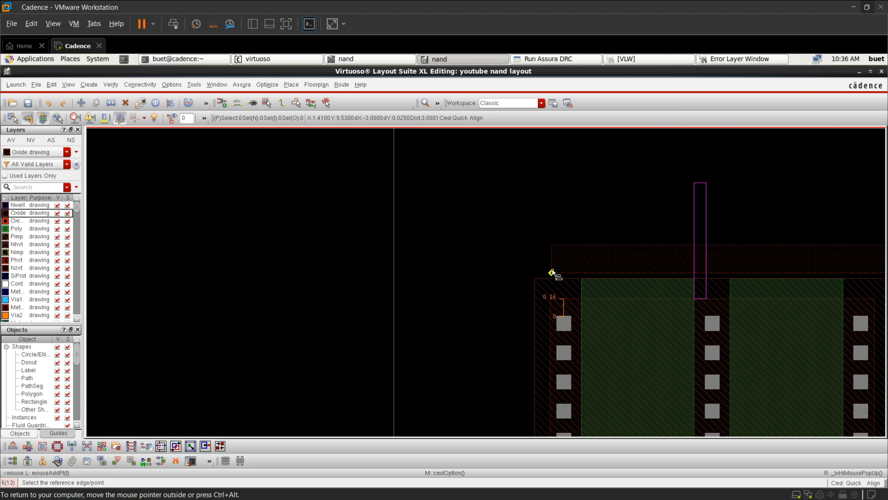
{"action": "scroll", "coordinate": [554, 273], "scroll_direction": "up", "scroll_amount": 4, "text": "ctrl"}
{"action": "left_click", "coordinate": [547, 241]}
{"action": "scroll", "coordinate": [546, 232], "scroll_direction": "down", "scroll_amount": 4, "text": "ctrl"}
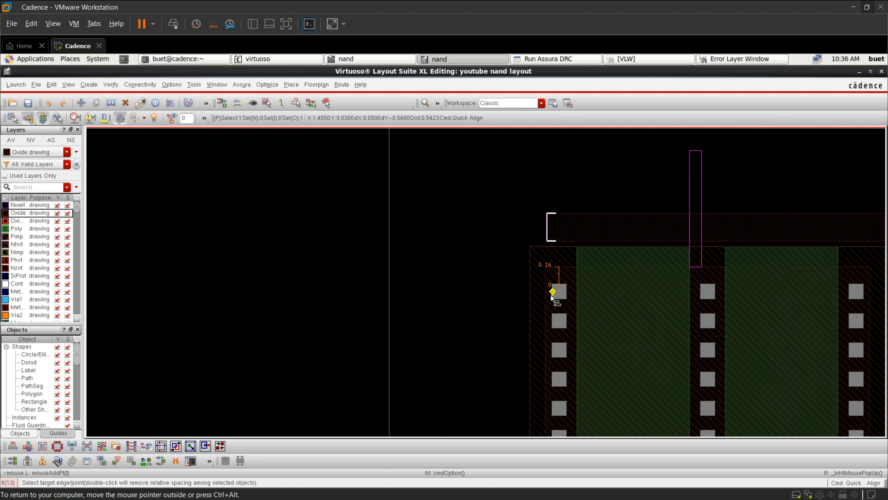
{"action": "left_click", "coordinate": [545, 304]}
{"action": "scroll", "coordinate": [545, 305], "scroll_direction": "down", "scroll_amount": 8, "text": "ctrl"}
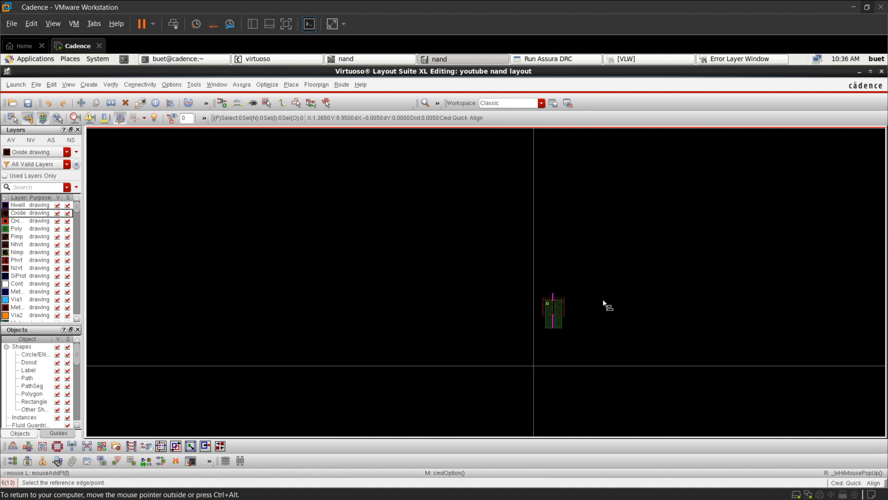
Quick Align the new oxide strip's right edge to the right edge of the oxide below, then leave the command
{"action": "scroll", "coordinate": [575, 301], "scroll_direction": "up", "scroll_amount": 4, "text": "ctrl"}
{"action": "scroll", "coordinate": [568, 302], "scroll_direction": "up", "scroll_amount": 5, "text": "ctrl"}
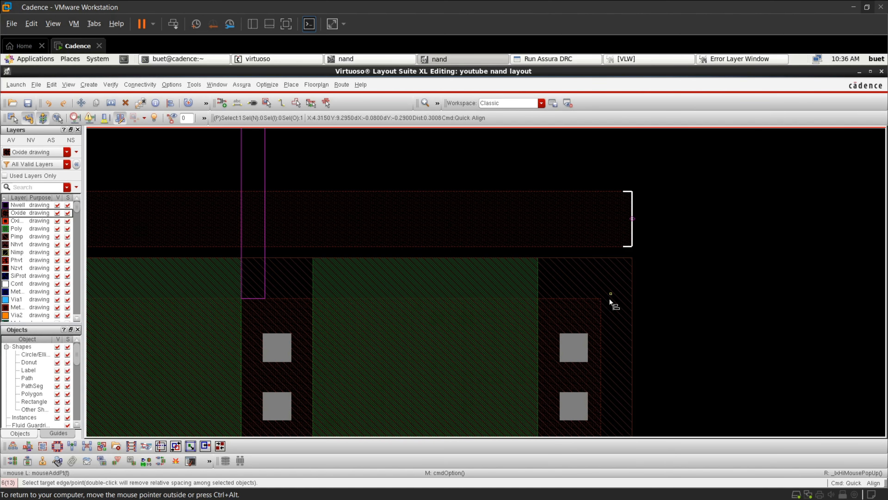
{"action": "scroll", "coordinate": [564, 284], "scroll_direction": "down", "scroll_amount": 3, "text": "ctrl"}
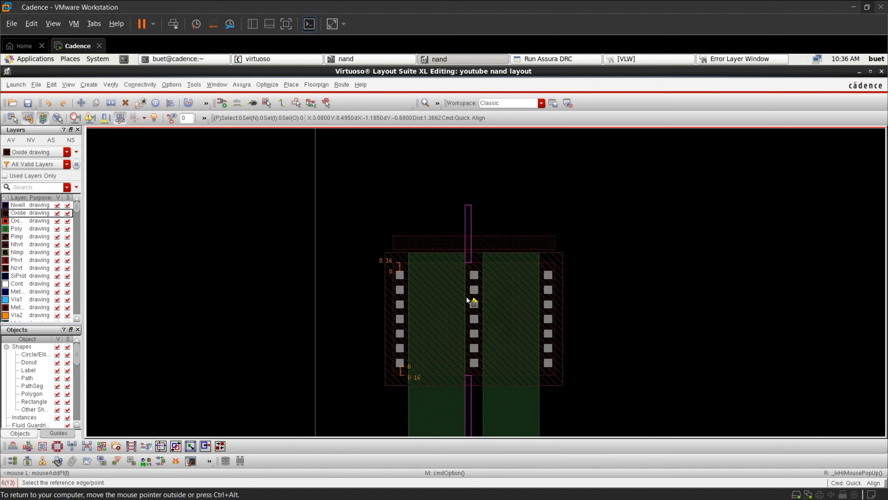
{"action": "scroll", "coordinate": [423, 244], "scroll_direction": "down", "scroll_amount": 2, "text": "ctrl"}
{"action": "scroll", "coordinate": [425, 251], "scroll_direction": "up", "scroll_amount": 2, "text": "ctrl"}
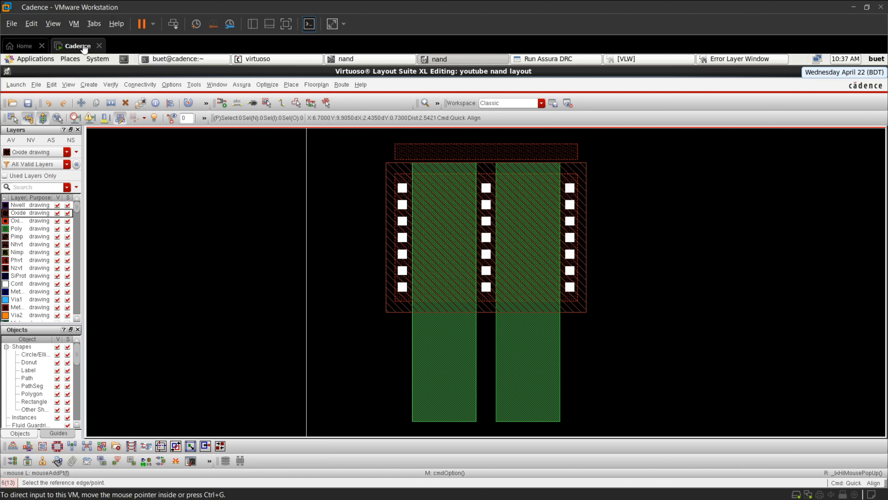
{"action": "key", "text": "Escape"}
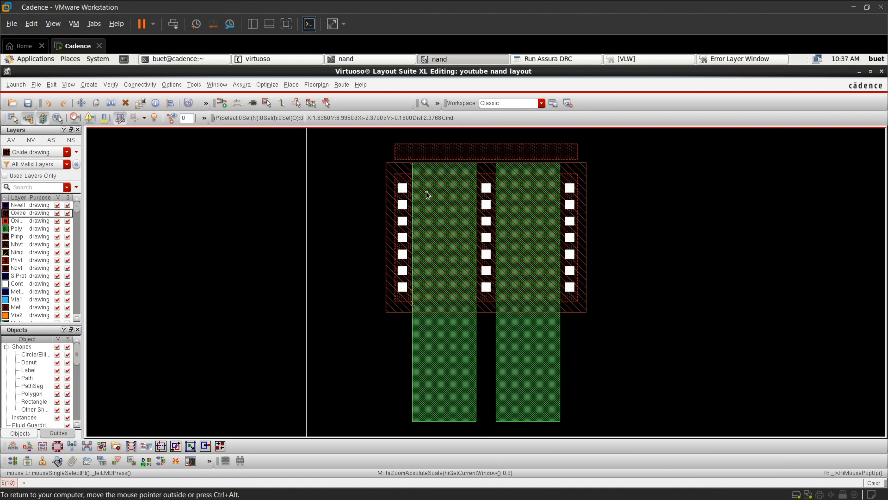
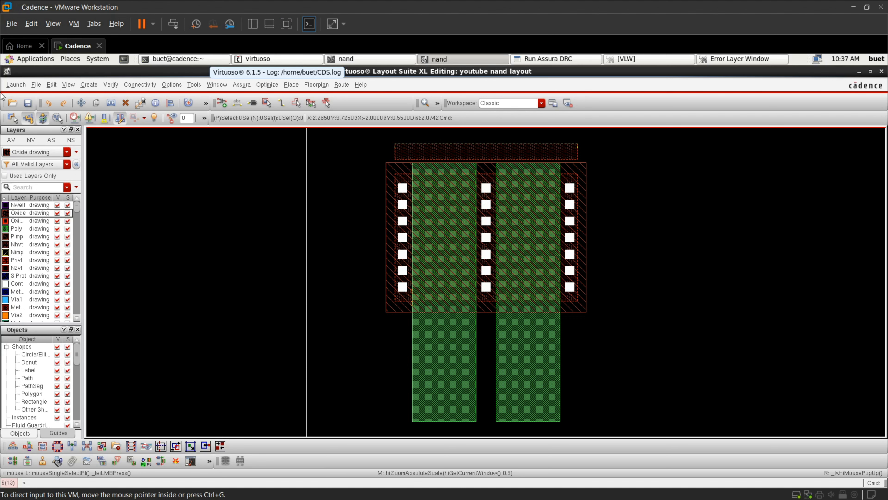
Copy the top contact of the left column straight up into the left end of the new oxide strip
{"action": "scroll", "coordinate": [402, 175], "scroll_direction": "up", "scroll_amount": 2}
{"action": "scroll", "coordinate": [402, 176], "scroll_direction": "down", "scroll_amount": 1}
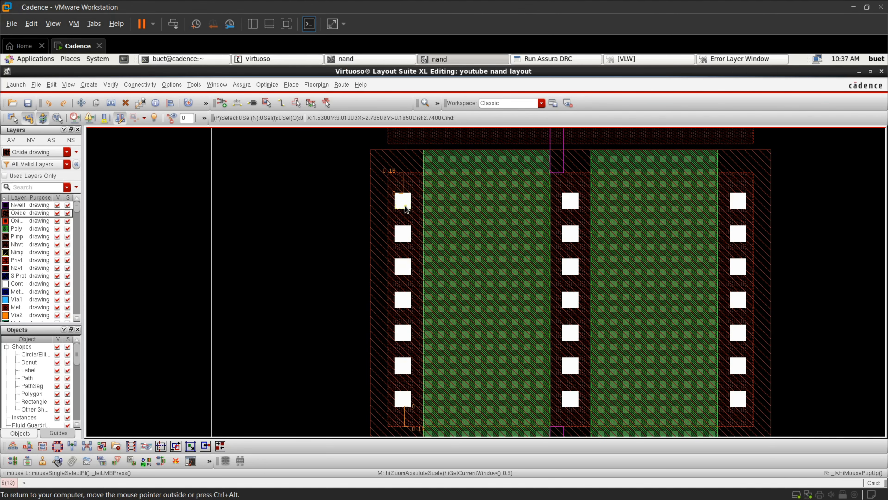
{"action": "left_click", "coordinate": [406, 200]}
{"action": "key", "text": "c"}
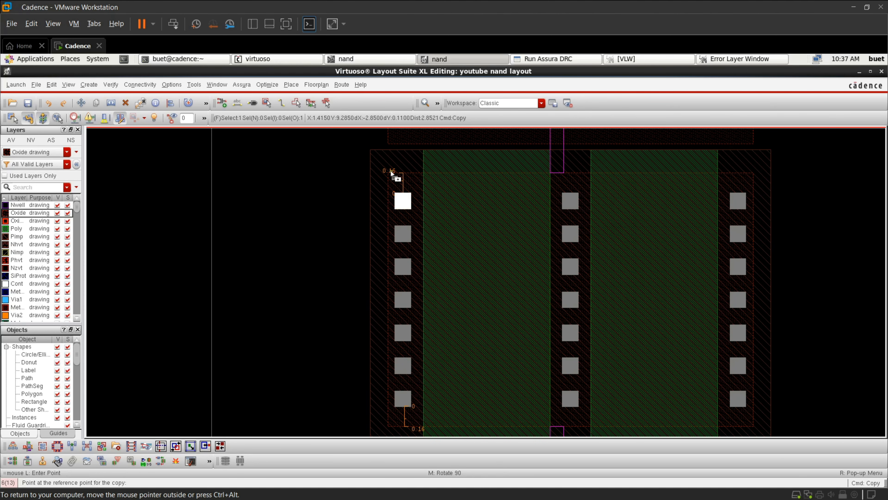
{"action": "scroll", "coordinate": [391, 172], "scroll_direction": "down", "scroll_amount": 2}
{"action": "scroll", "coordinate": [391, 166], "scroll_direction": "up", "scroll_amount": 3}
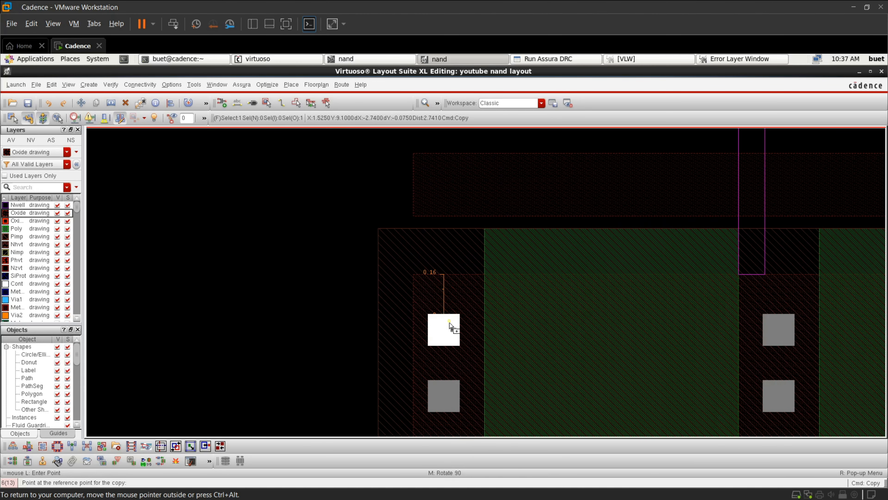
{"action": "left_click", "coordinate": [446, 330]}
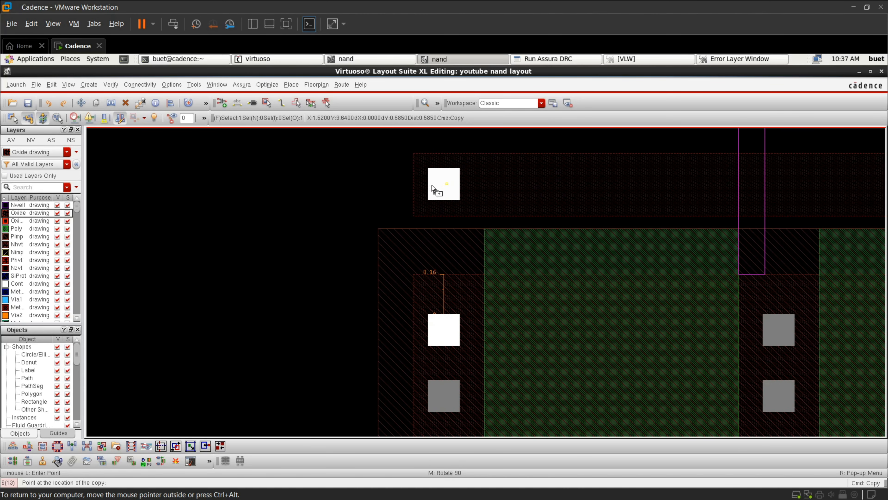
{"action": "left_click", "coordinate": [433, 181]}
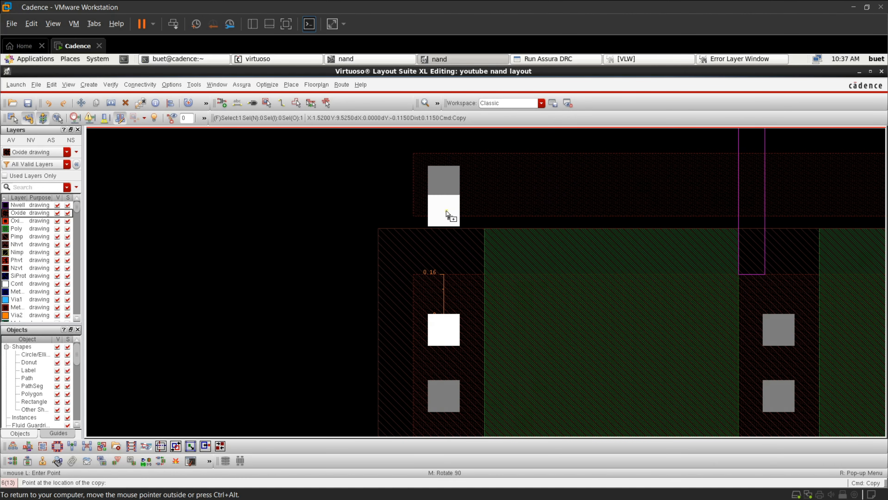
Measure the gap between the copied contact's left edge and the oxide strip's left edge with the ruler
{"action": "scroll", "coordinate": [439, 164], "scroll_direction": "up", "scroll_amount": 3, "text": "ctrl"}
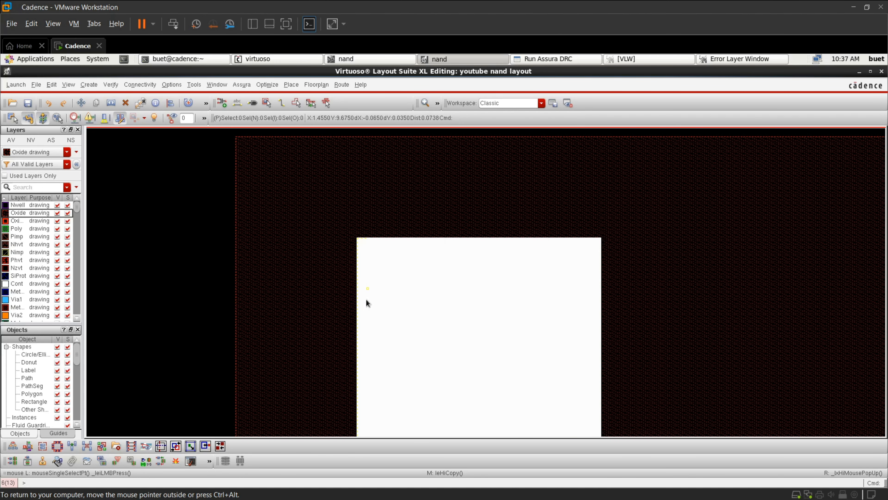
{"action": "scroll", "coordinate": [316, 290], "scroll_direction": "down", "scroll_amount": 1, "text": "ctrl"}
{"action": "key", "text": "k"}
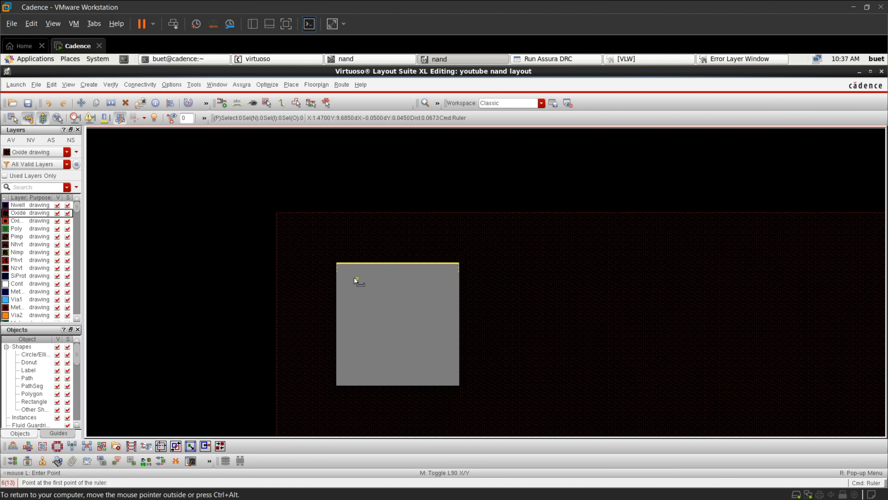
{"action": "left_click", "coordinate": [338, 310]}
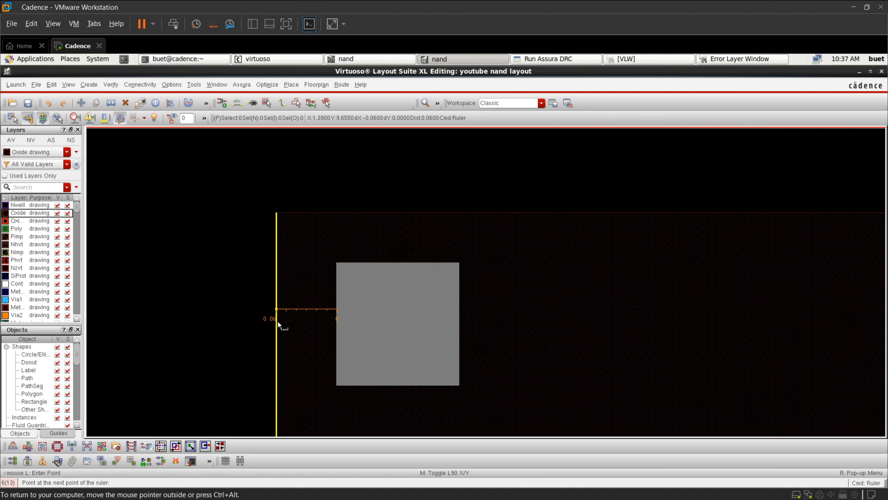
{"action": "key", "text": "Escape"}
{"action": "scroll", "coordinate": [273, 288], "scroll_direction": "down", "scroll_amount": 2, "text": "ctrl"}
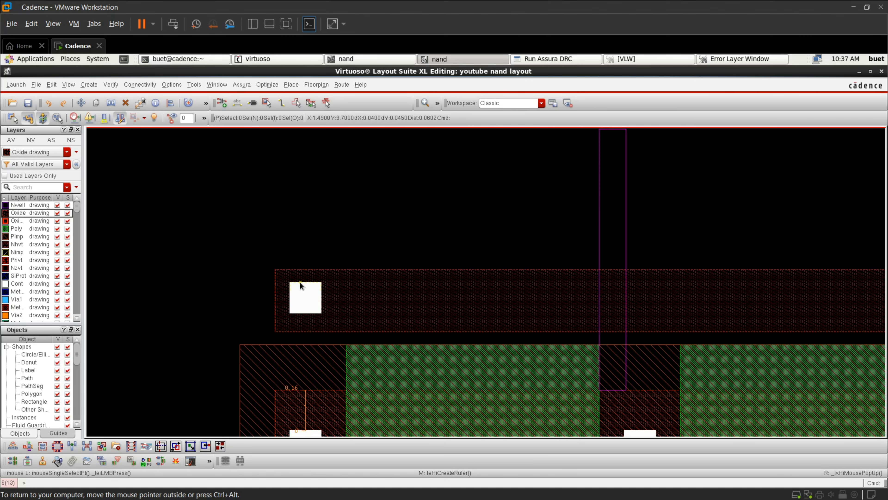
Quick Align the oxide strip's bottom edge to the copied contact's bottom edge with a User Spacing of 0.06
{"action": "scroll", "coordinate": [297, 326], "scroll_direction": "up", "scroll_amount": 2, "text": "ctrl"}
{"action": "key", "text": "a"}
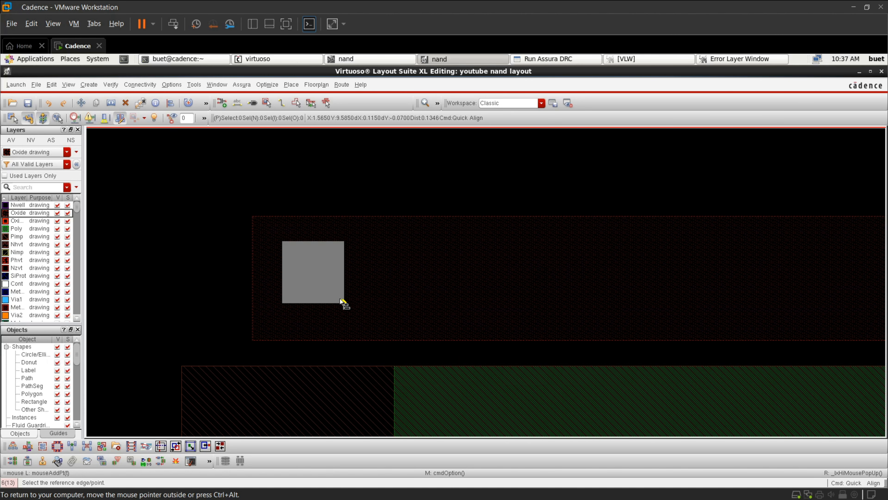
{"action": "right_click", "coordinate": [341, 300]}
{"action": "left_click", "coordinate": [366, 367]}
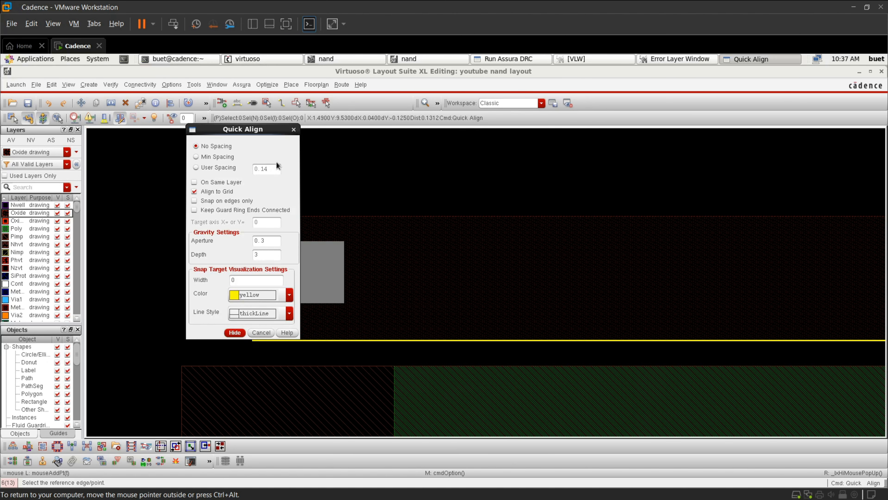
{"action": "left_click", "coordinate": [217, 167]}
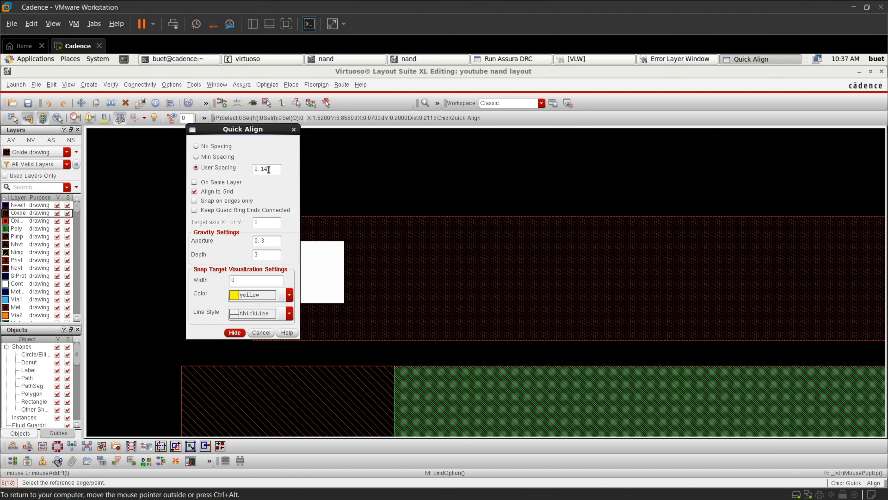
{"action": "left_click", "coordinate": [270, 169]}
{"action": "key", "text": "BackSpace"}
{"action": "key", "text": "BackSpace"}
{"action": "type", "text": "06"}
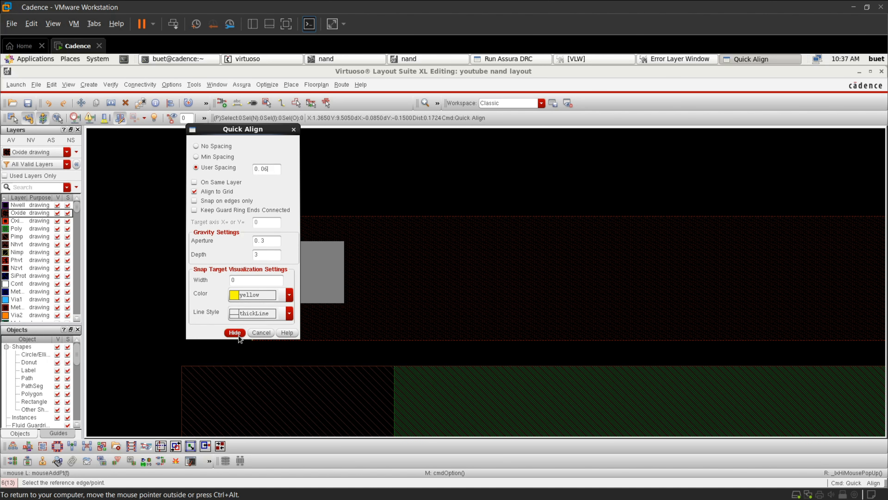
{"action": "left_click", "coordinate": [235, 333]}
{"action": "left_click", "coordinate": [307, 336]}
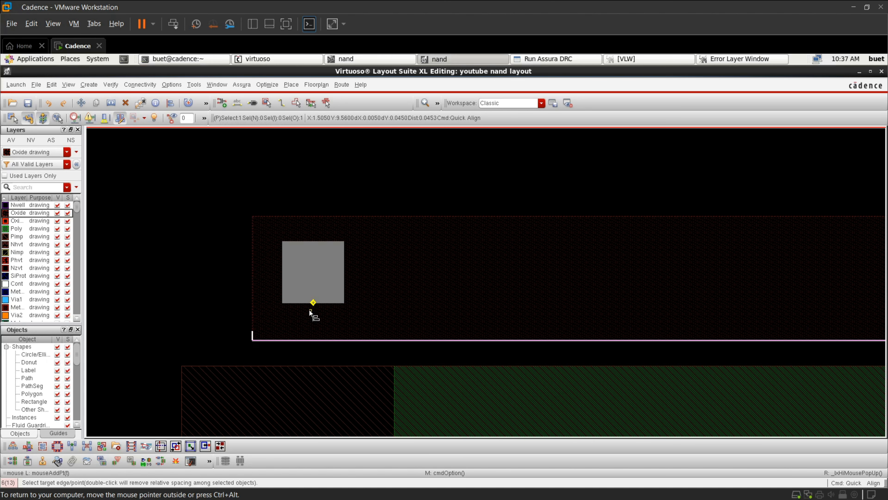
{"action": "left_click", "coordinate": [309, 309]}
{"action": "scroll", "coordinate": [309, 309], "scroll_direction": "down", "scroll_amount": 1, "text": "ctrl"}
Quick Align the oxide strip's top edge to the contact's top edge with the same 0.06 spacing and leave the command
{"action": "scroll", "coordinate": [320, 264], "scroll_direction": "up", "scroll_amount": 3, "text": "ctrl"}
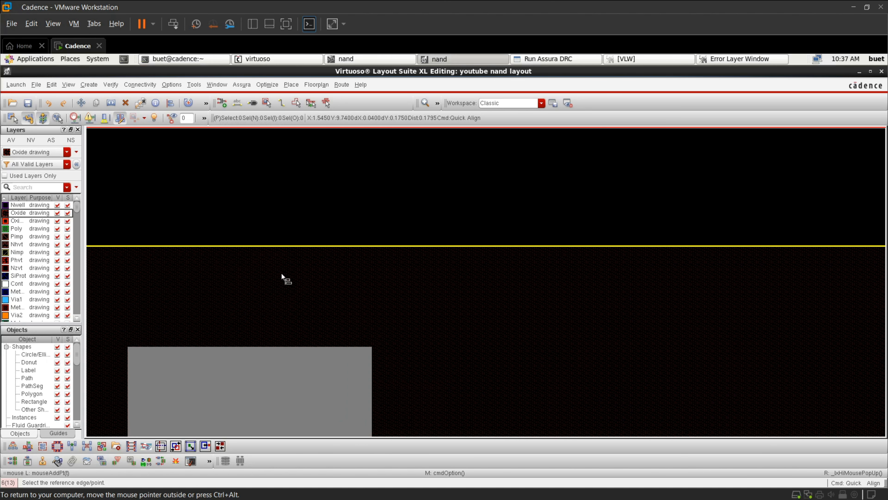
{"action": "scroll", "coordinate": [297, 335], "scroll_direction": "down", "scroll_amount": 3, "text": "ctrl"}
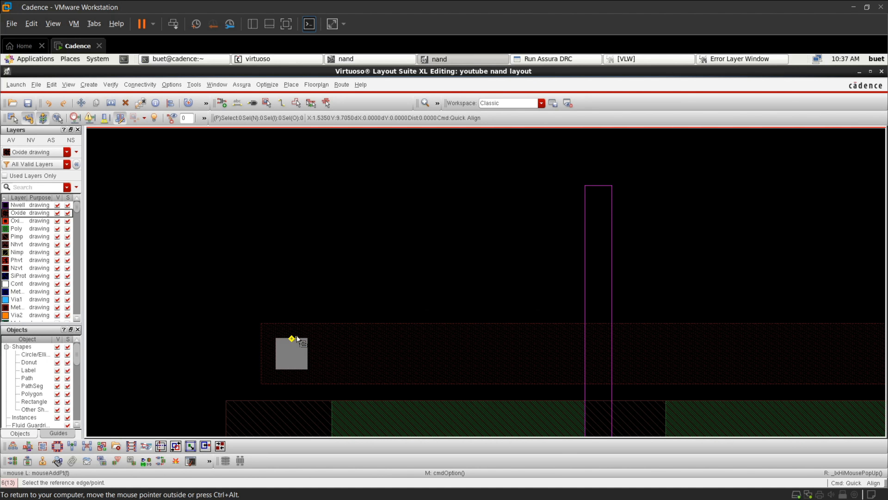
{"action": "key", "text": "Escape"}
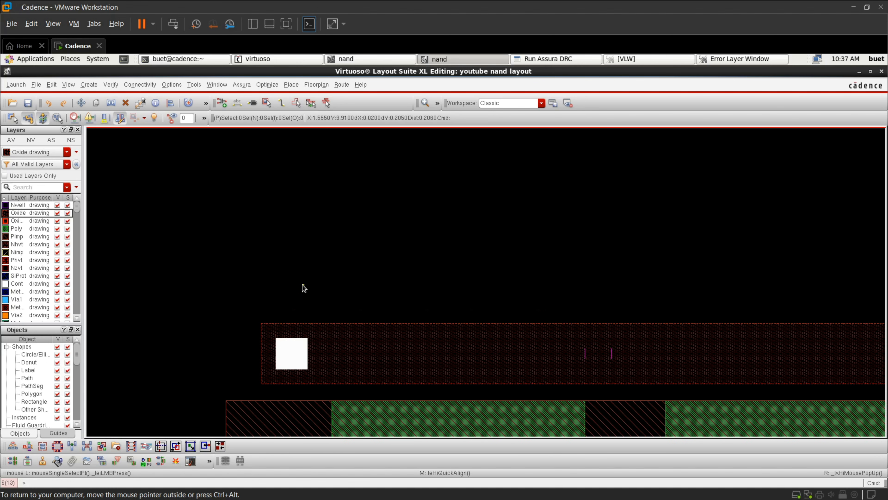
Set up a Copy of the top strip's contact with Keep Copying off and Spacing of 0.14 in X and 0 in Y
{"action": "left_click", "coordinate": [287, 354]}
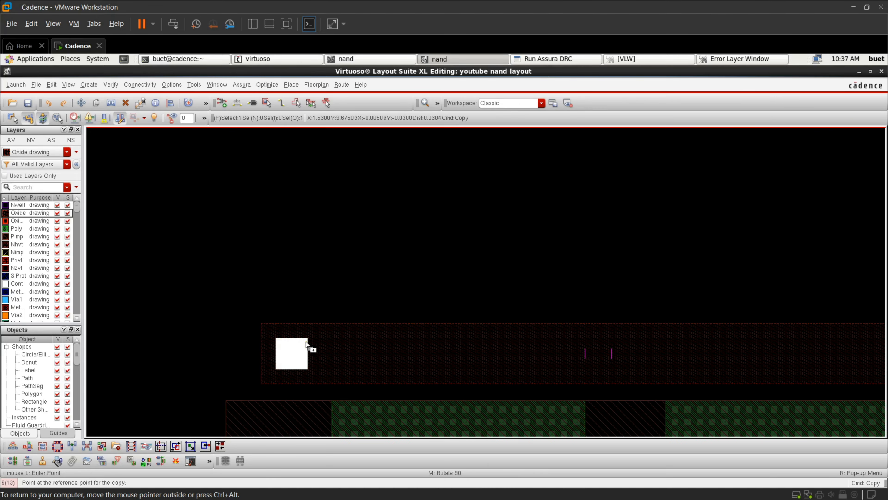
{"action": "key", "text": "c"}
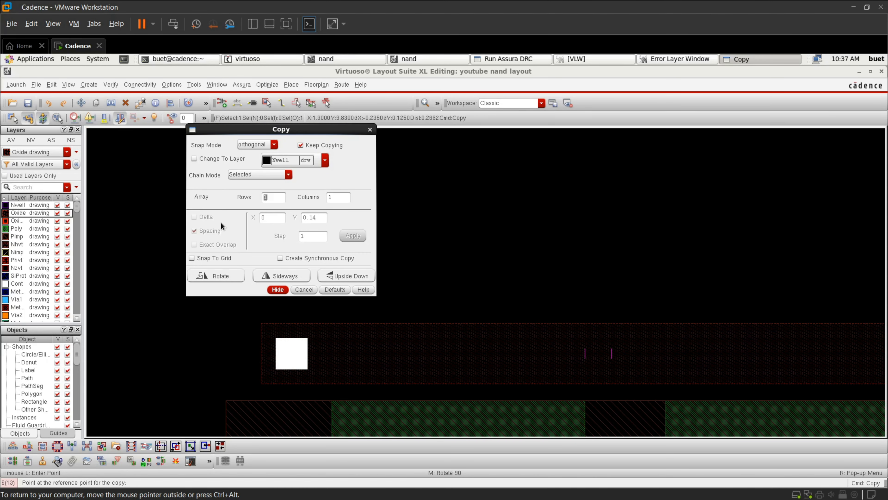
{"action": "left_click", "coordinate": [300, 145]}
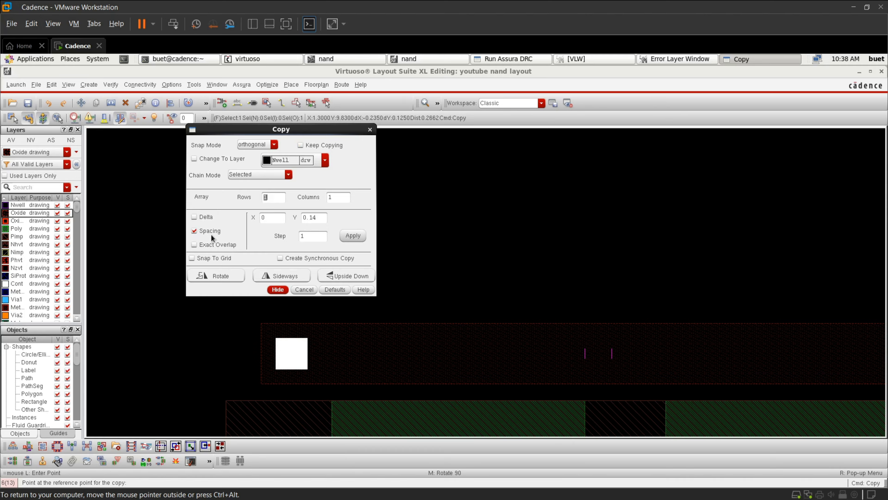
{"action": "left_click_drag", "start_coordinate": [321, 215], "coordinate": [297, 215]}
{"action": "type", "text": "0.14"}
Try a single copy of the contact with the 0.14 spacing, undo it, and abandon a freehand copy
{"action": "left_click", "coordinate": [348, 238]}
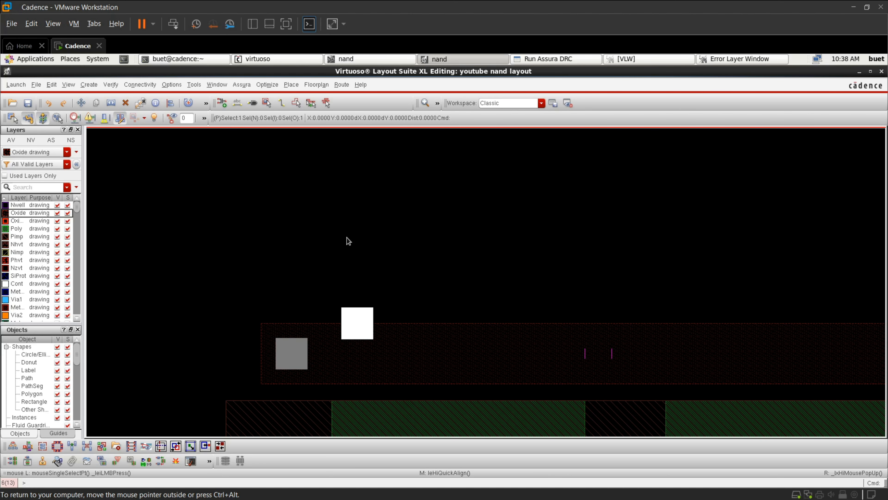
{"action": "key", "text": "u"}
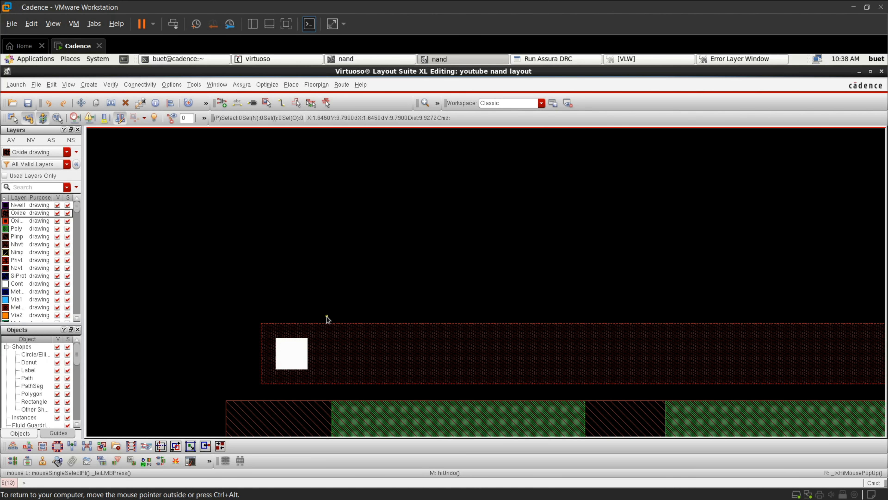
{"action": "key", "text": "c"}
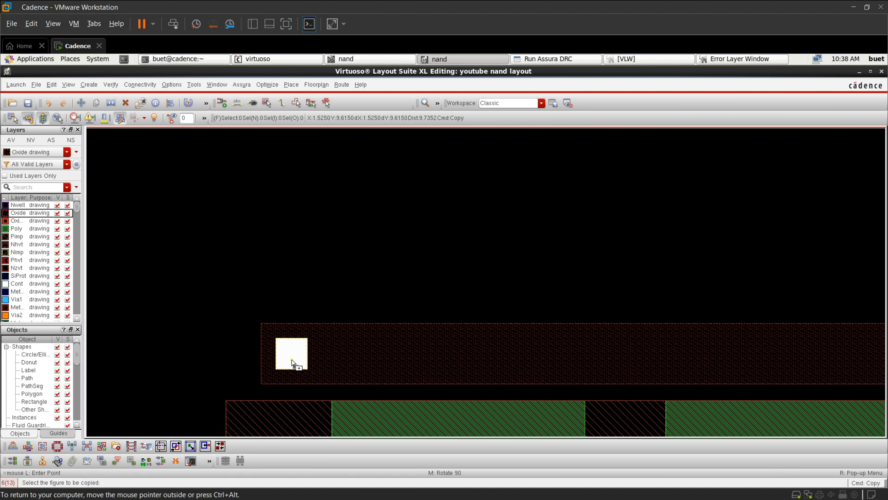
{"action": "left_click", "coordinate": [291, 360]}
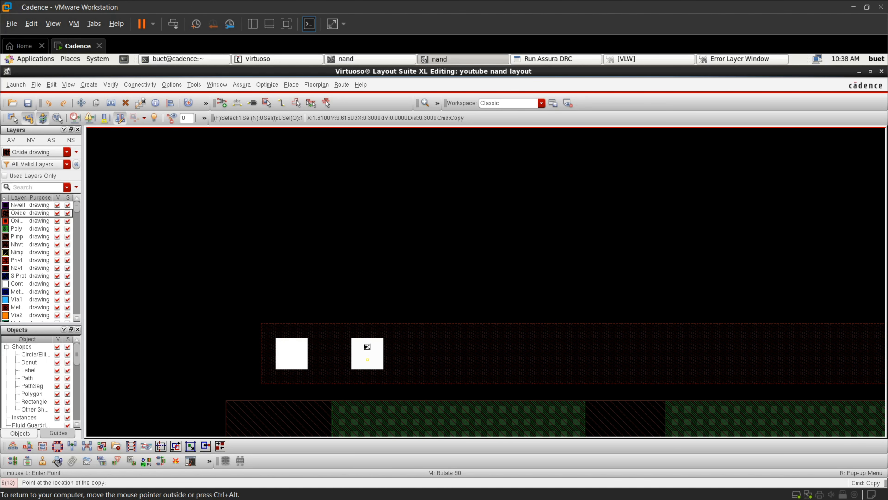
{"action": "key", "text": "Escape"}
Copy the oxide strip's contact as an array of 1 row and 10 columns with 0.14 X spacing, and clear the selection
{"action": "left_click", "coordinate": [300, 356]}
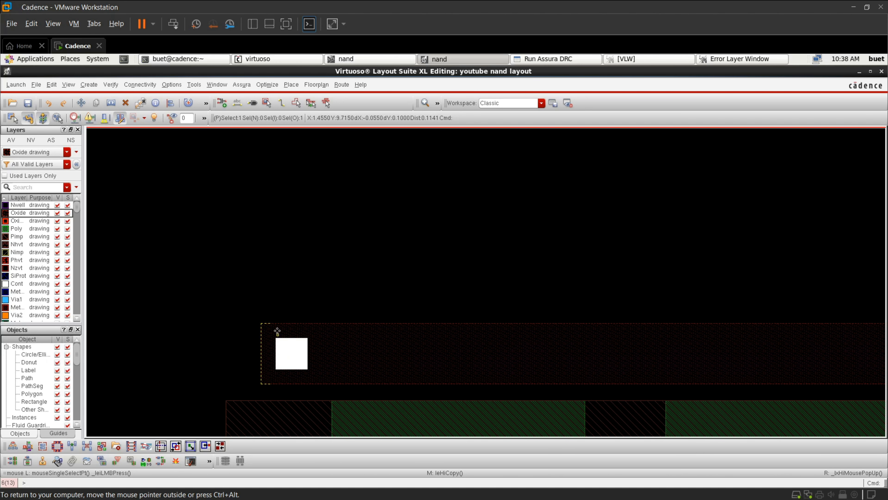
{"action": "key", "text": "c"}
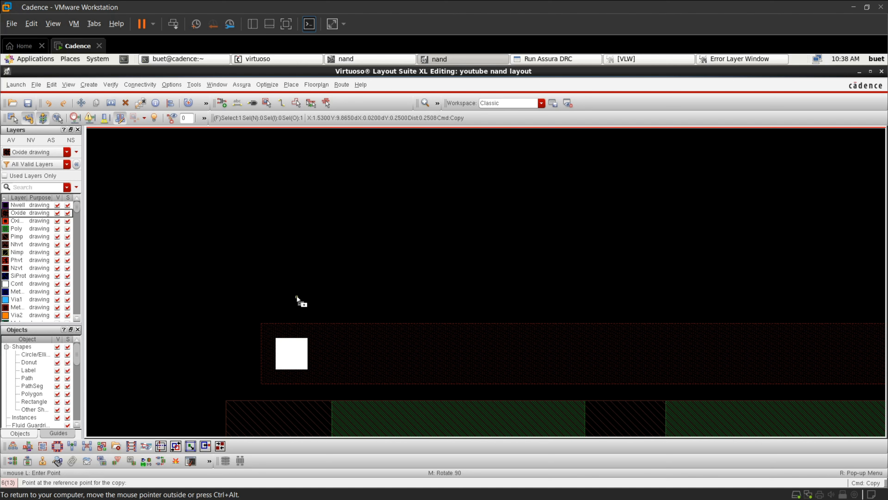
{"action": "key", "text": "F3"}
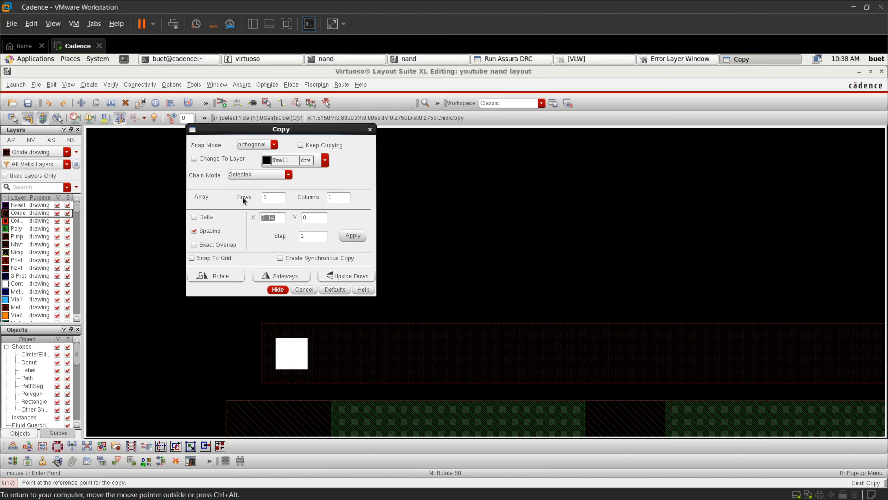
{"action": "left_click", "coordinate": [340, 198]}
{"action": "left_click", "coordinate": [352, 236]}
{"action": "scroll", "coordinate": [353, 237], "scroll_direction": "down", "scroll_amount": 4}
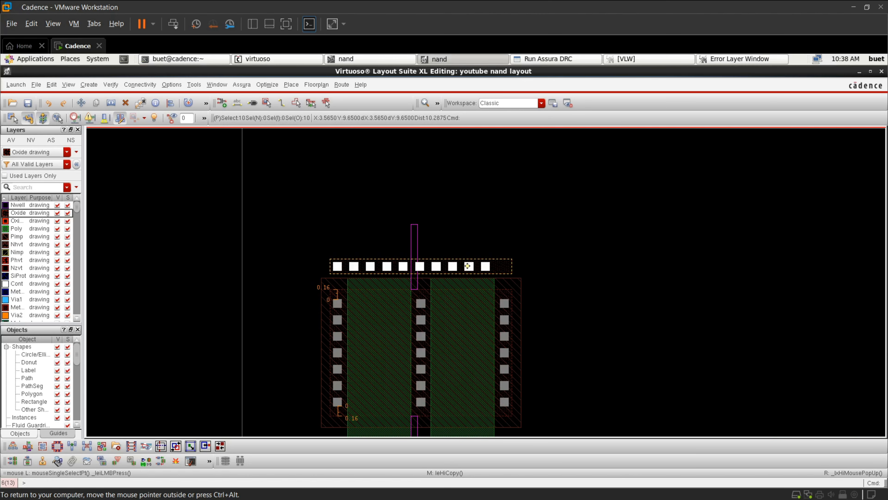
{"action": "scroll", "coordinate": [468, 266], "scroll_direction": "up", "scroll_amount": 2}
{"action": "scroll", "coordinate": [466, 266], "scroll_direction": "down", "scroll_amount": 2}
{"action": "left_click", "coordinate": [548, 273]}
Copy the row's rightmost contact about 0.24 to the right, with Keep Copying on and Columns set to 1
{"action": "scroll", "coordinate": [484, 268], "scroll_direction": "up", "scroll_amount": 4}
{"action": "scroll", "coordinate": [486, 263], "scroll_direction": "down", "scroll_amount": 1}
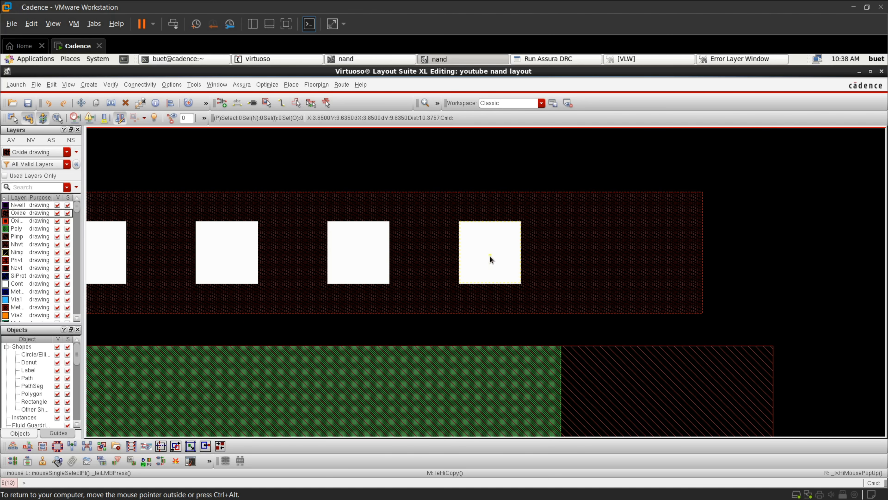
{"action": "left_click", "coordinate": [489, 256]}
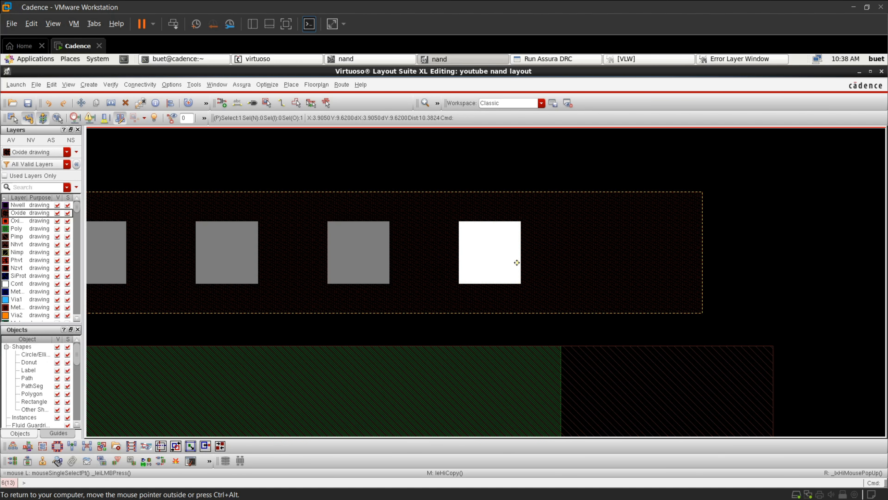
{"action": "key", "text": "c"}
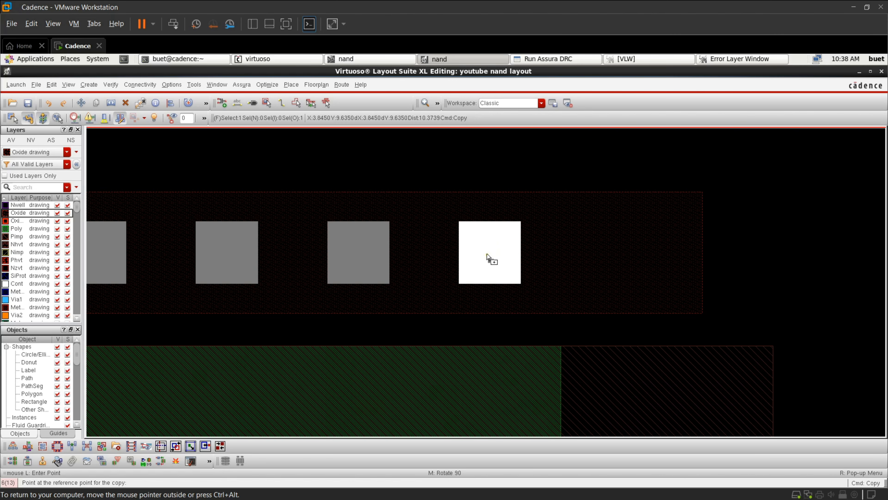
{"action": "key", "text": "F3"}
{"action": "left_click", "coordinate": [345, 200]}
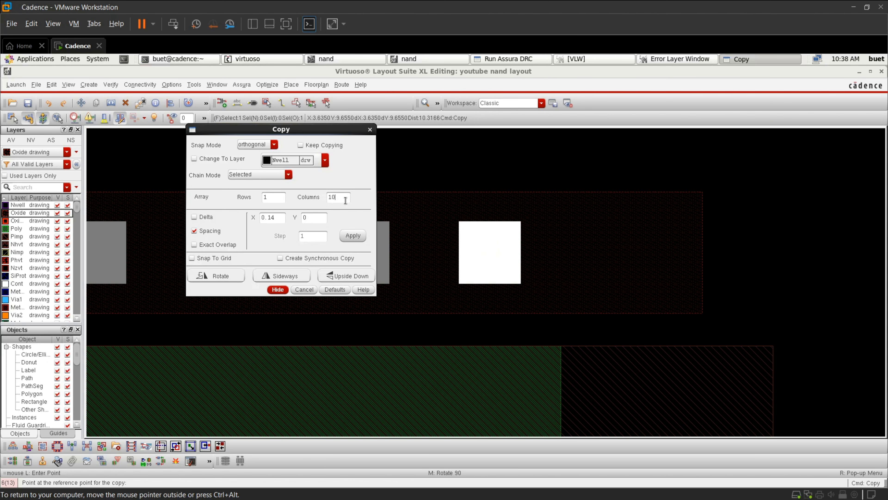
{"action": "left_click", "coordinate": [300, 145]}
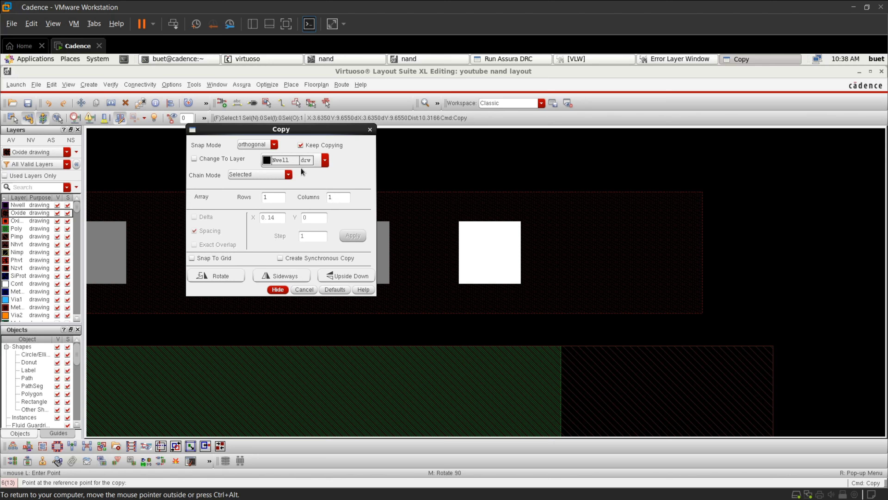
{"action": "left_click", "coordinate": [282, 288]}
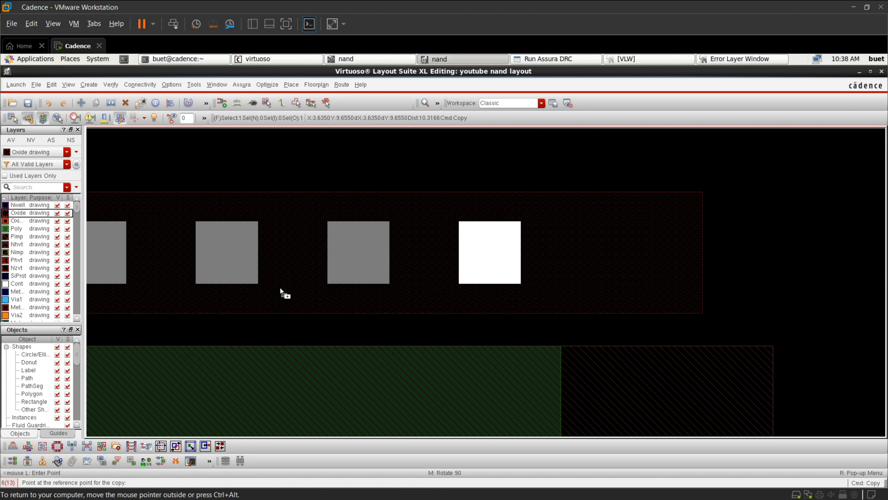
{"action": "left_click", "coordinate": [494, 268]}
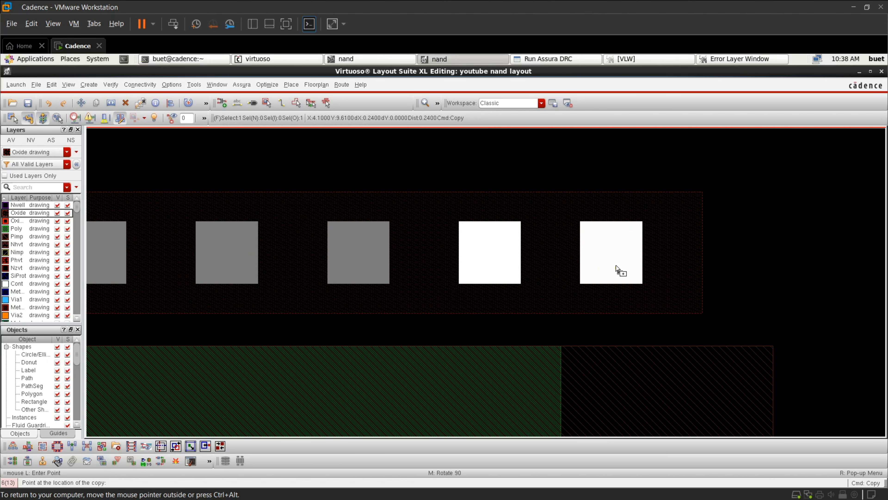
{"action": "left_click", "coordinate": [616, 267]}
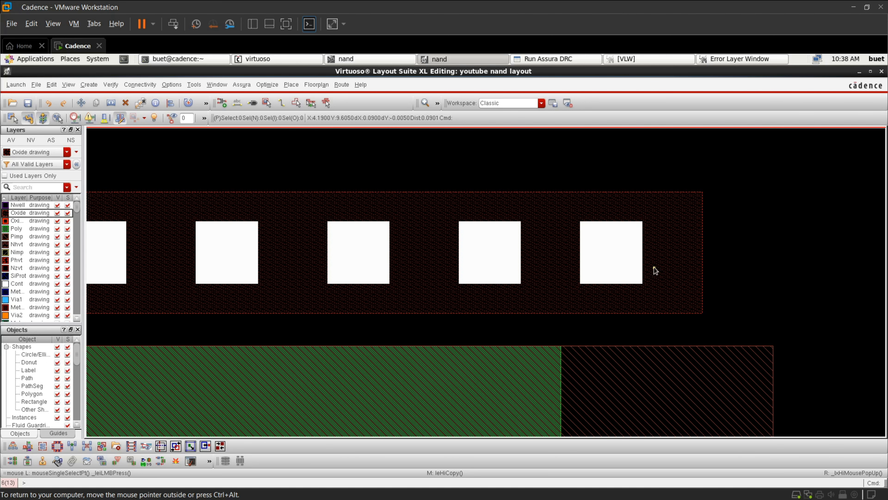
Quick Align the new contact's left edge to the neighbouring contact's right edge with a User Spacing of 0.14
{"action": "left_click_drag", "start_coordinate": [563, 215], "coordinate": [688, 298]}
{"action": "key", "text": "a"}
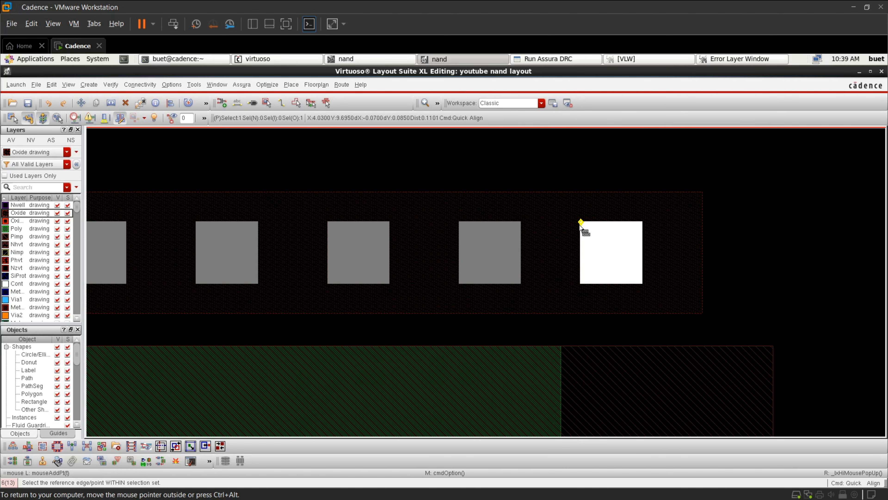
{"action": "right_click", "coordinate": [583, 227]}
{"action": "left_click", "coordinate": [608, 287]}
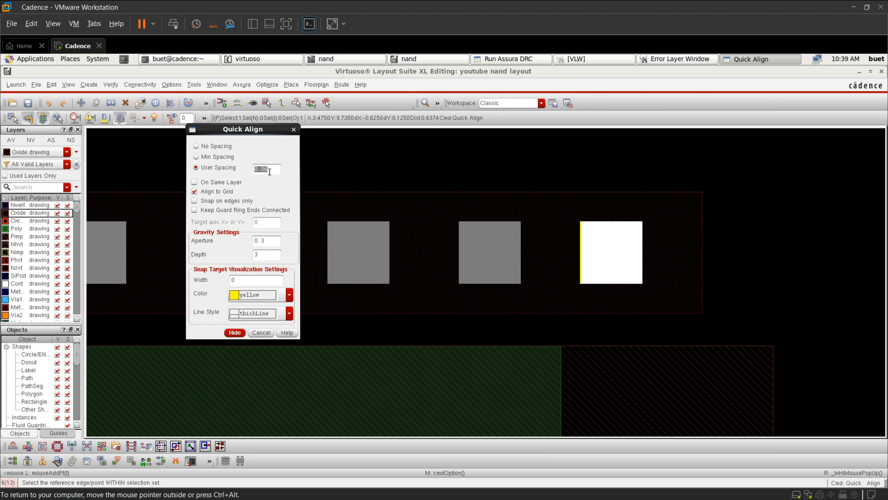
{"action": "type", "text": "14"}
{"action": "left_click", "coordinate": [233, 333]}
{"action": "left_click", "coordinate": [574, 253]}
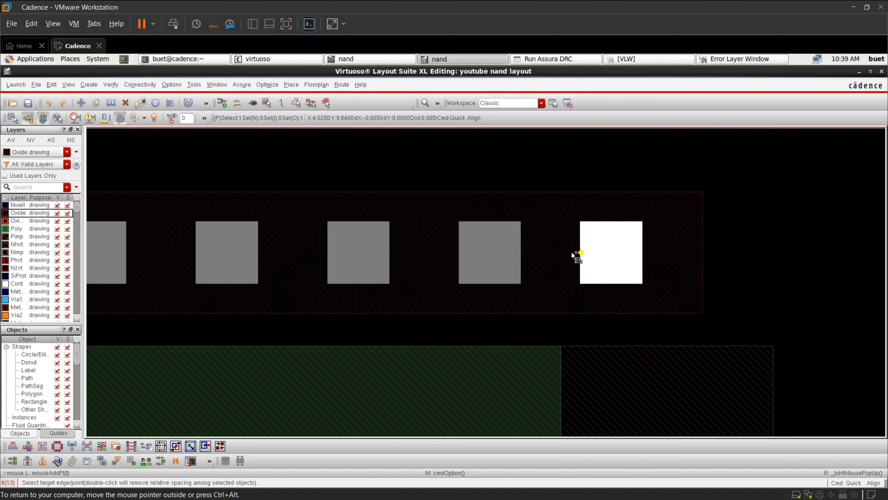
{"action": "left_click", "coordinate": [522, 258]}
{"action": "scroll", "coordinate": [521, 258], "scroll_direction": "down", "scroll_amount": 2, "text": "ctrl"}
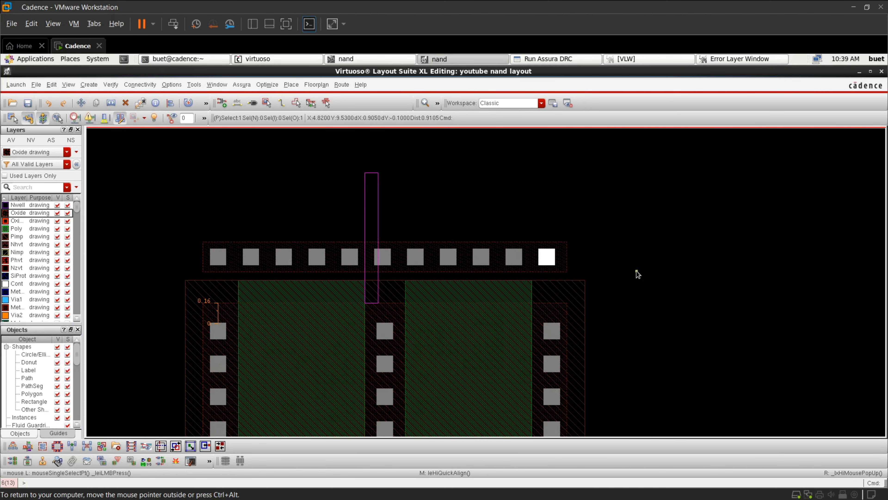
Measure the gap between the oxide strip's right edge and the last contact's right edge with the ruler
{"action": "scroll", "coordinate": [585, 261], "scroll_direction": "up", "scroll_amount": 3, "text": "ctrl"}
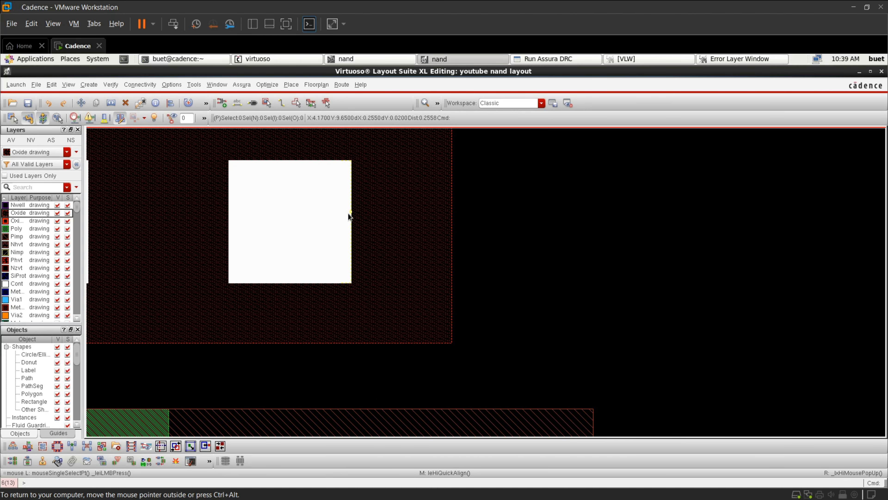
{"action": "key", "text": "k"}
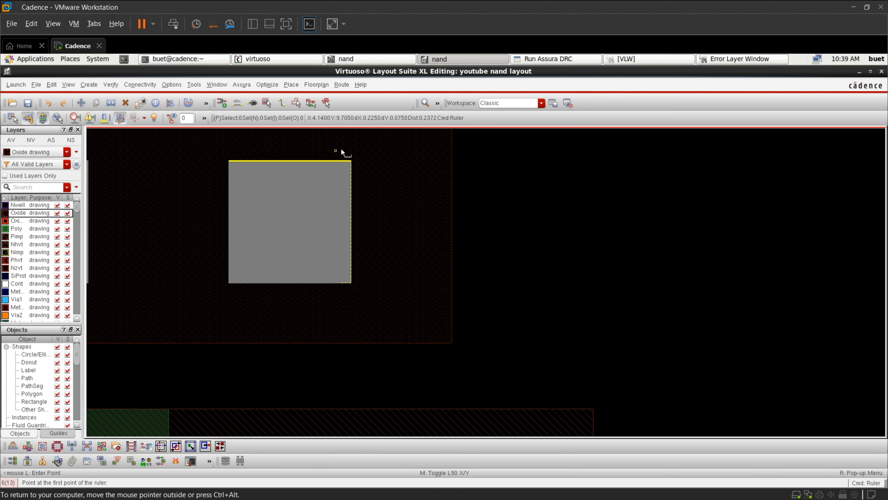
{"action": "left_click", "coordinate": [452, 203]}
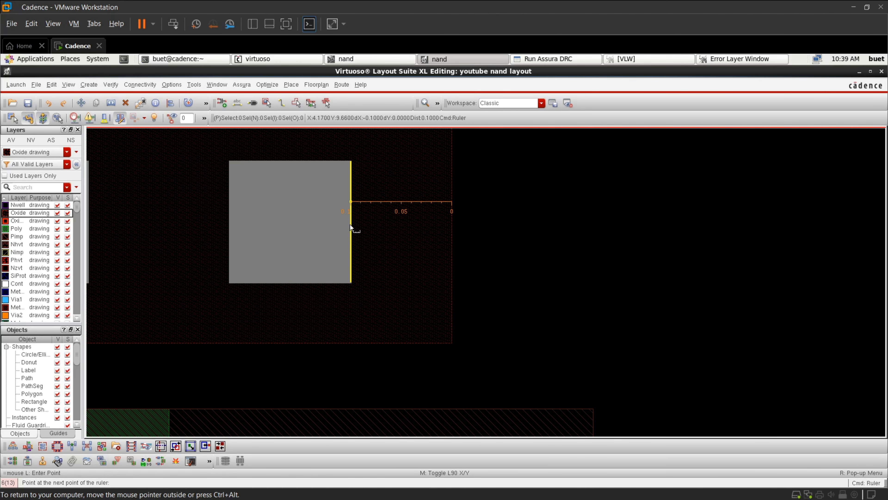
{"action": "scroll", "coordinate": [351, 230], "scroll_direction": "up", "scroll_amount": 2, "text": "ctrl"}
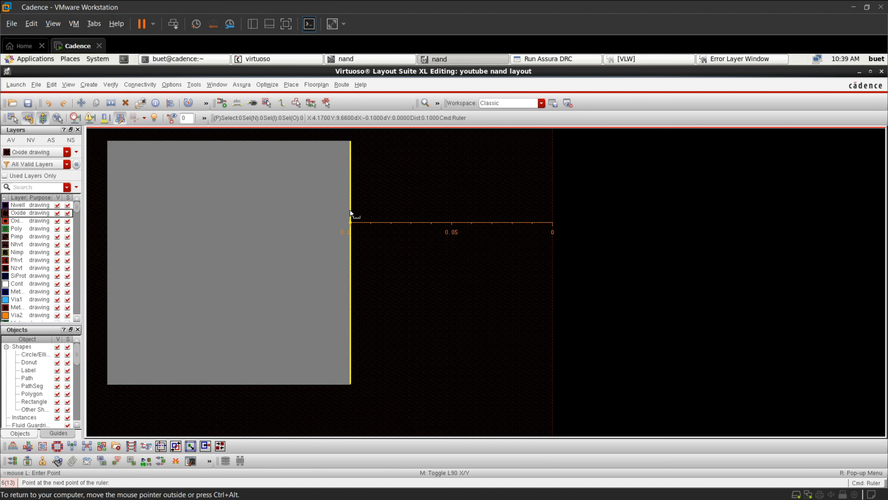
{"action": "left_click", "coordinate": [351, 241]}
{"action": "scroll", "coordinate": [352, 241], "scroll_direction": "down", "scroll_amount": 6, "text": "ctrl"}
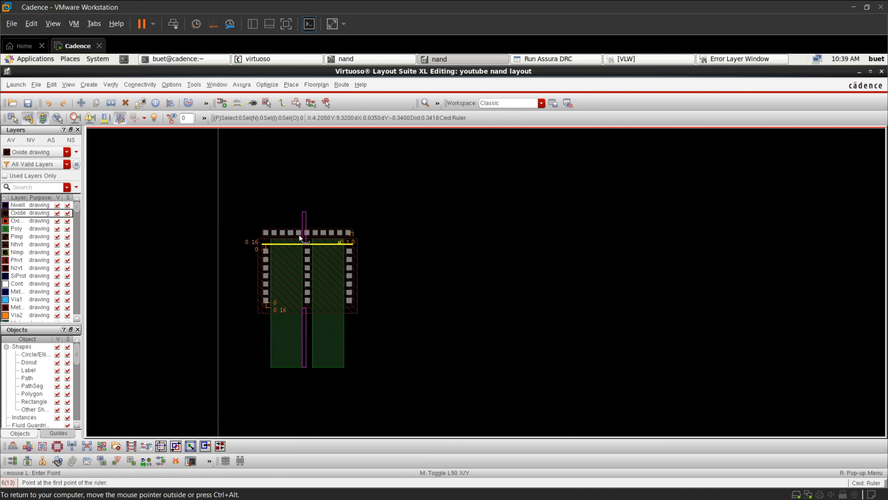
{"action": "scroll", "coordinate": [265, 232], "scroll_direction": "up", "scroll_amount": 5, "text": "ctrl"}
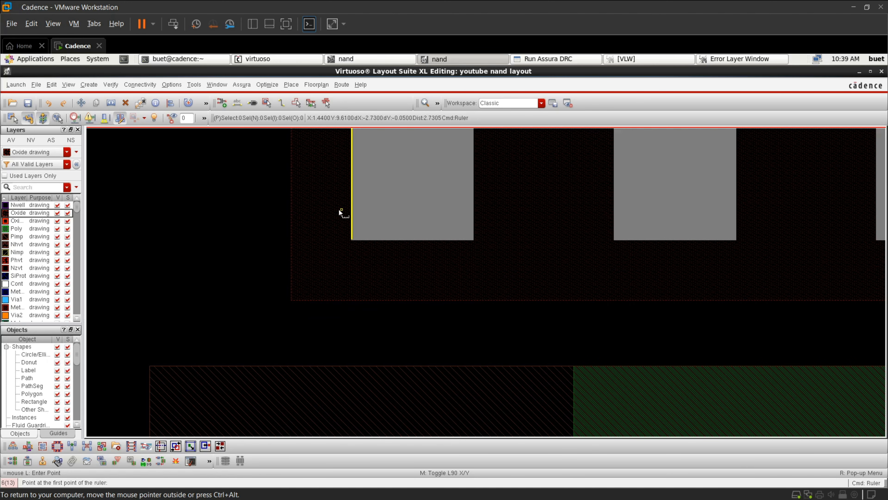
{"action": "left_click", "coordinate": [339, 210]}
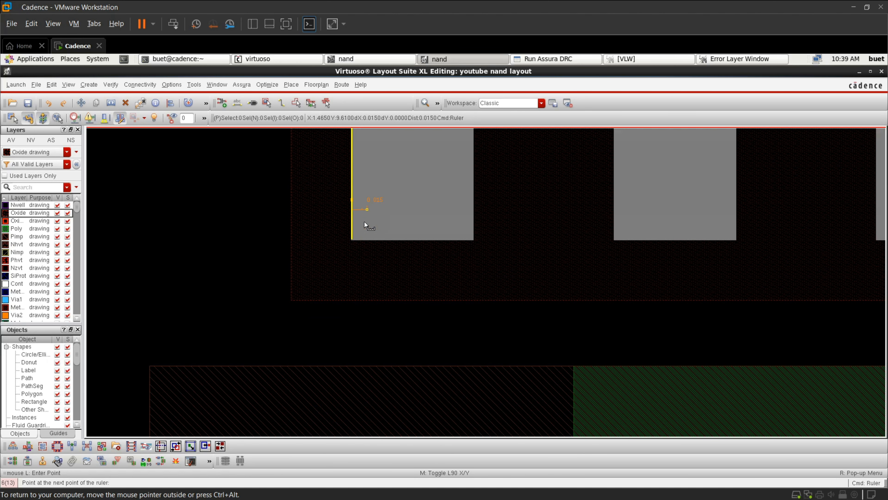
{"action": "key", "text": "Escape"}
Select all contacts in the oxide strip and Quick Align the row's left edge to the strip's left edge with a User Spacing of 0.08
{"action": "scroll", "coordinate": [366, 222], "scroll_direction": "down", "scroll_amount": 4, "text": "ctrl"}
{"action": "scroll", "coordinate": [369, 226], "scroll_direction": "up", "scroll_amount": 1, "text": "ctrl"}
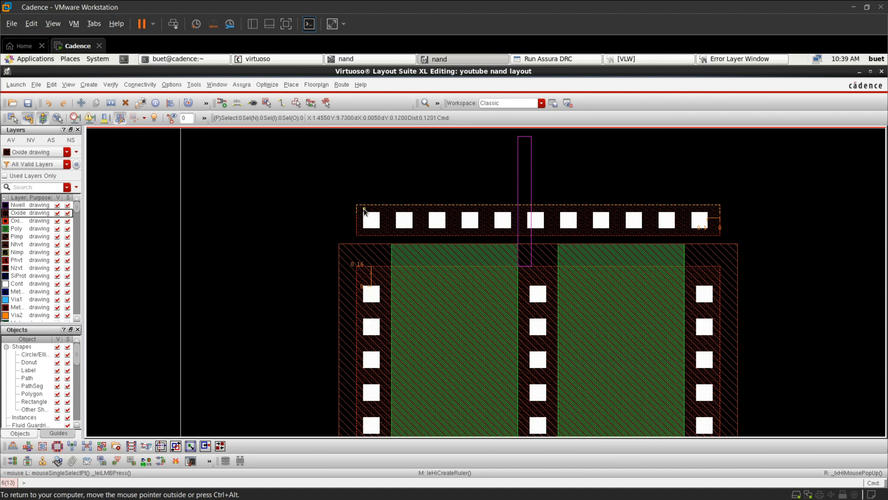
{"action": "left_click_drag", "start_coordinate": [364, 210], "coordinate": [693, 232]}
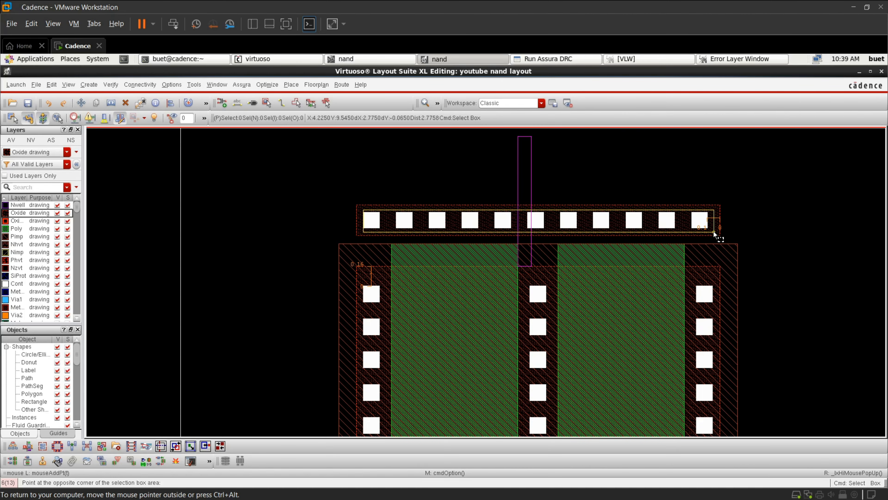
{"action": "left_click_drag", "start_coordinate": [714, 231], "coordinate": [713, 231]}
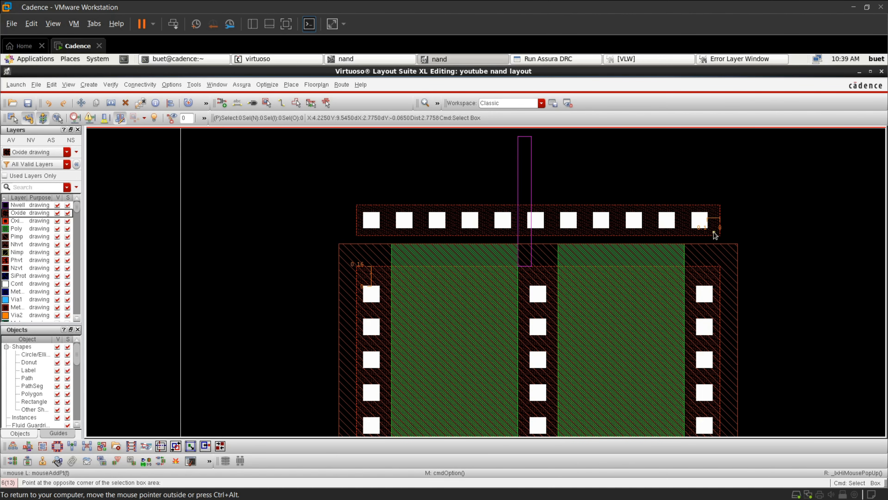
{"action": "scroll", "coordinate": [376, 216], "scroll_direction": "up", "scroll_amount": 2, "text": "ctrl"}
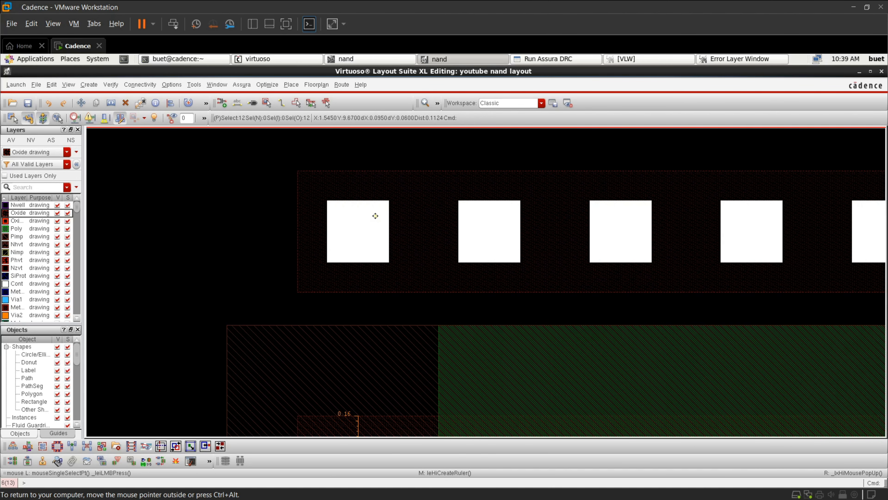
{"action": "key", "text": "a"}
{"action": "right_click", "coordinate": [398, 245]}
{"action": "left_click", "coordinate": [431, 308]}
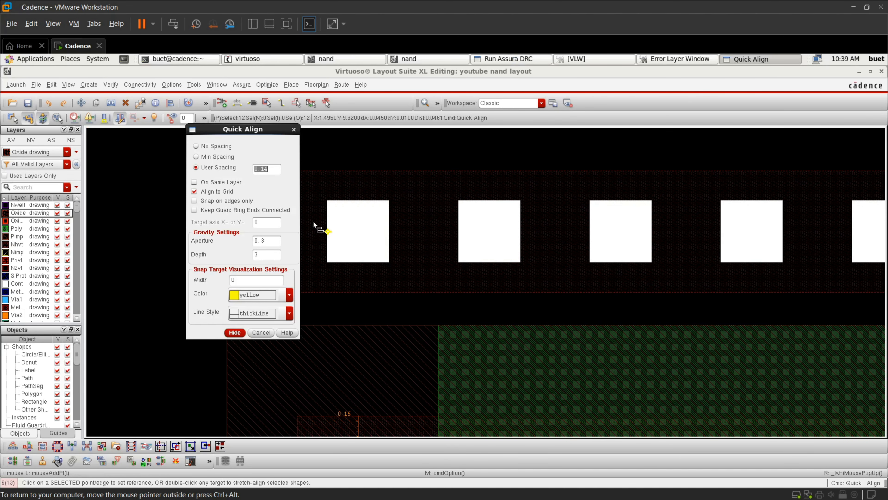
{"action": "left_click", "coordinate": [272, 174]}
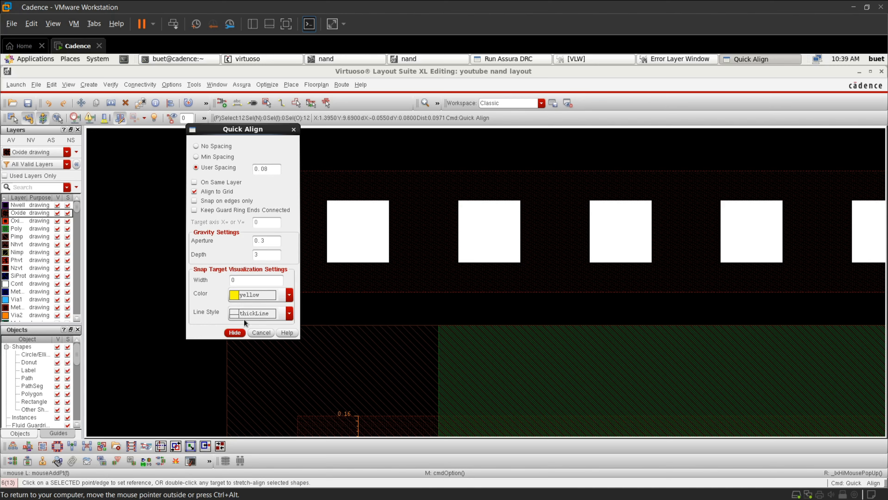
{"action": "left_click", "coordinate": [239, 333]}
{"action": "left_click", "coordinate": [300, 232]}
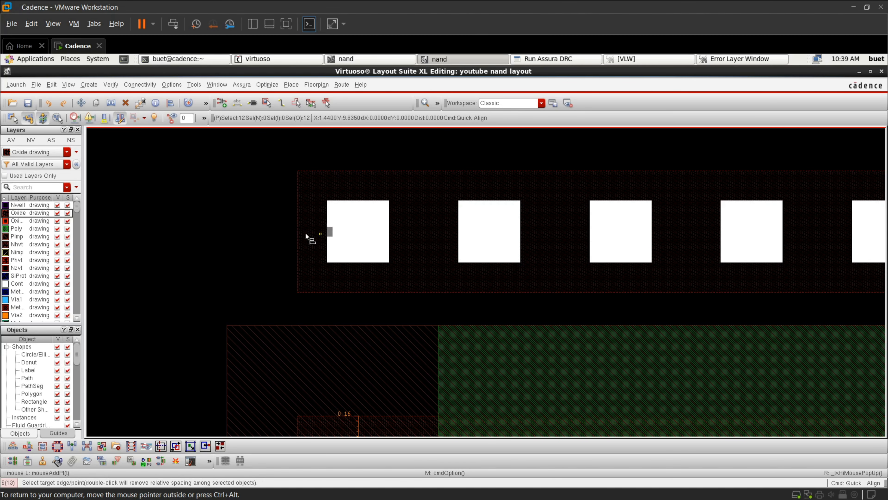
{"action": "left_click", "coordinate": [302, 234]}
{"action": "scroll", "coordinate": [302, 233], "scroll_direction": "down", "scroll_amount": 3}
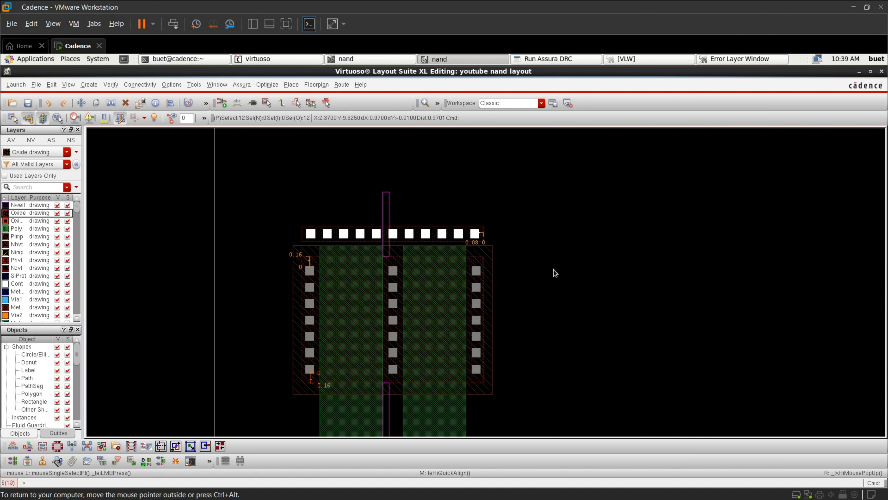
{"action": "left_click", "coordinate": [590, 275]}
{"action": "scroll", "coordinate": [371, 237], "scroll_direction": "up", "scroll_amount": 1}
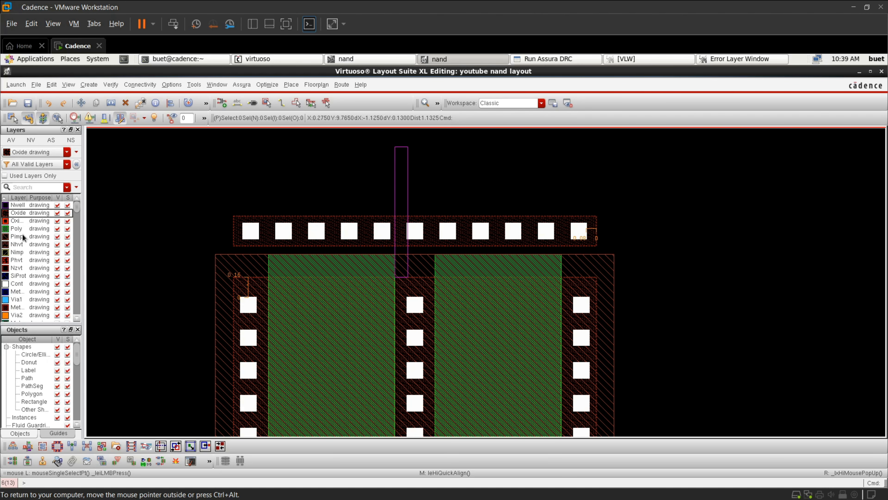
Draw a Metal1 drawing rectangle that exactly covers the top oxide strip from corner to corner
{"action": "left_click", "coordinate": [25, 187]}
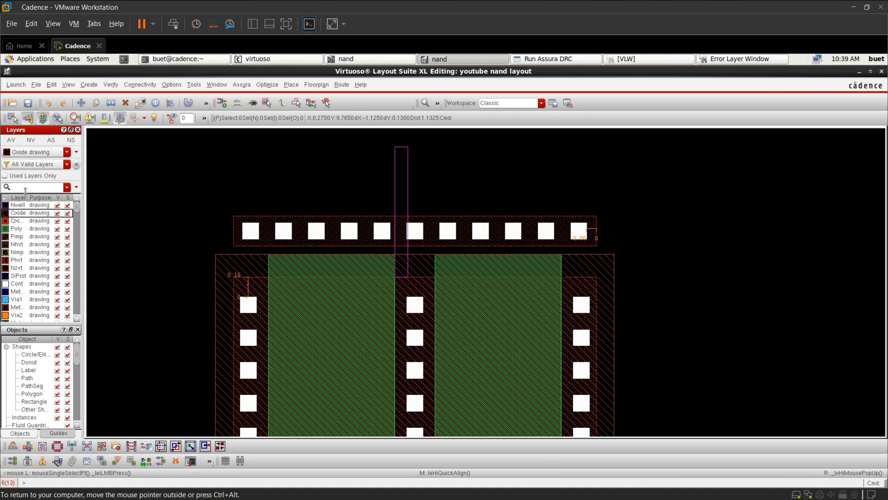
{"action": "left_click", "coordinate": [33, 292]}
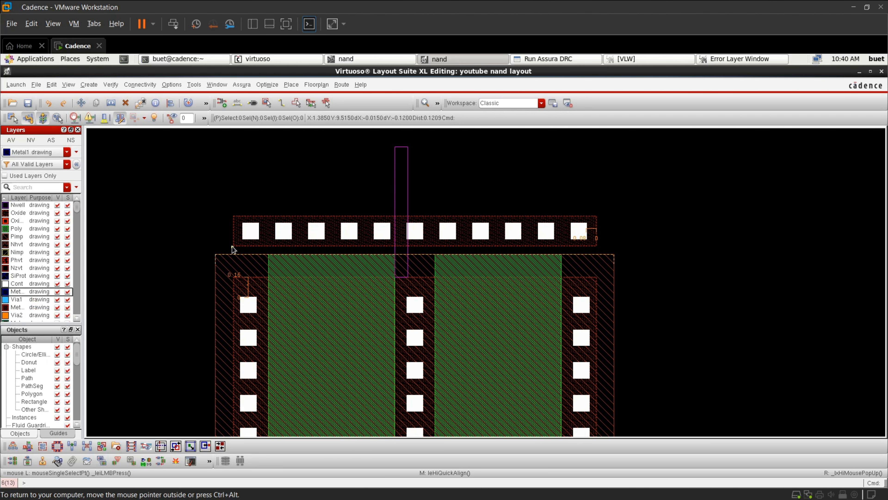
{"action": "key", "text": "r"}
{"action": "scroll", "coordinate": [225, 212], "scroll_direction": "up", "scroll_amount": 4, "text": "ctrl"}
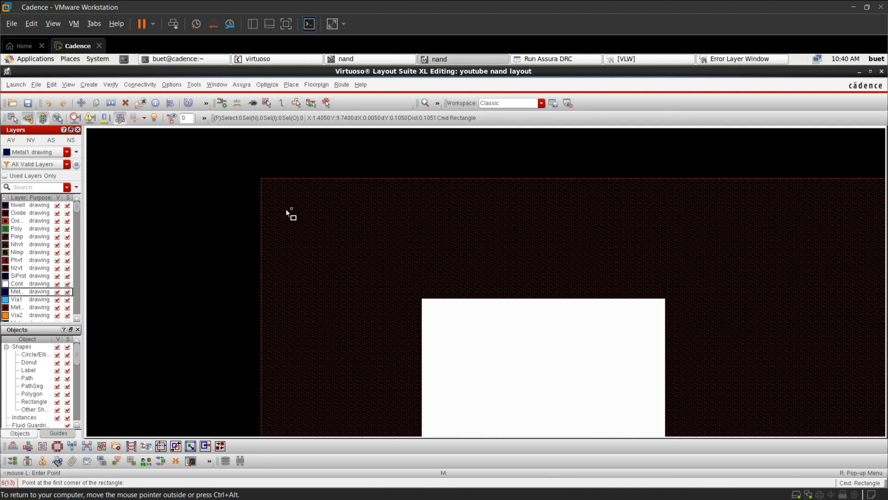
{"action": "left_click", "coordinate": [263, 177]}
{"action": "scroll", "coordinate": [423, 283], "scroll_direction": "down", "scroll_amount": 4, "text": "ctrl"}
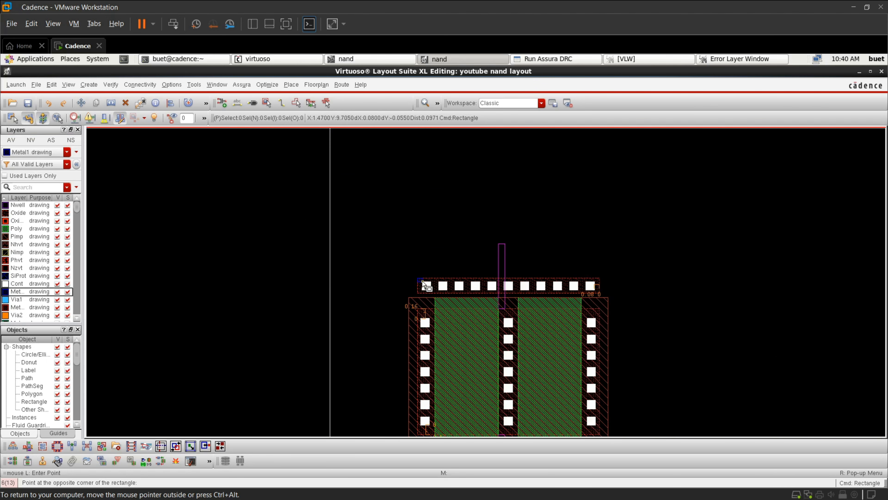
{"action": "scroll", "coordinate": [507, 282], "scroll_direction": "up", "scroll_amount": 4, "text": "ctrl"}
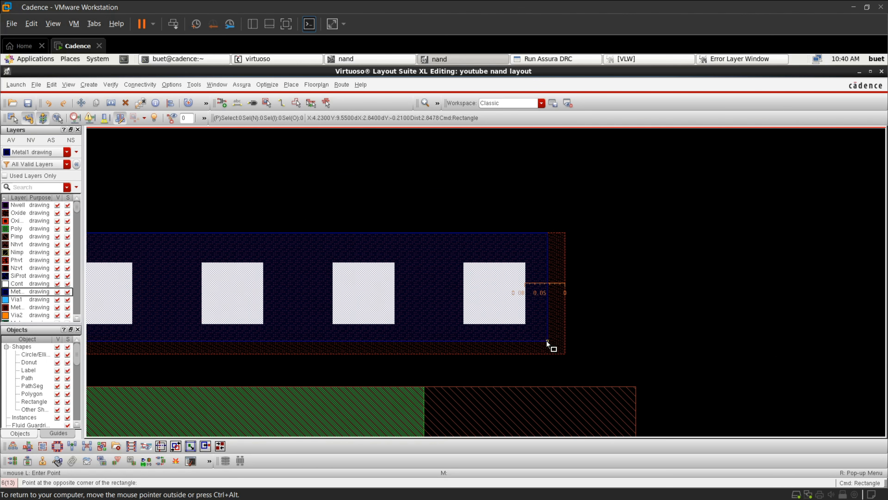
{"action": "left_click", "coordinate": [599, 354]}
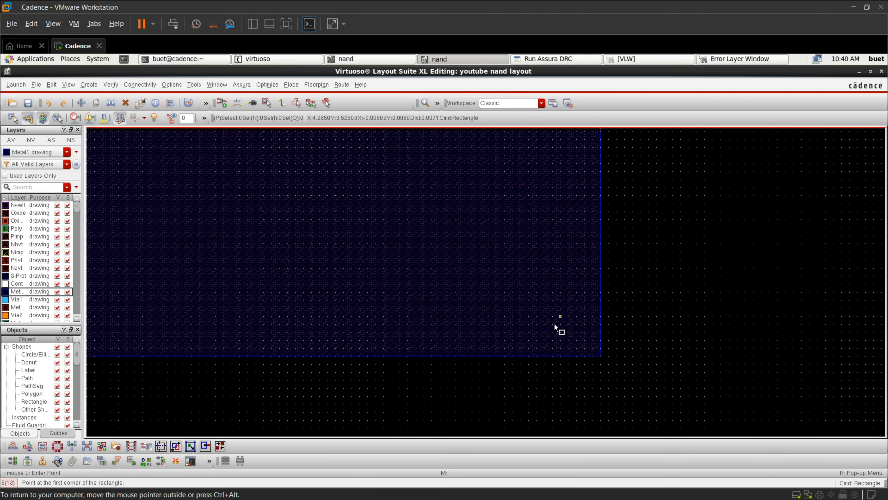
{"action": "scroll", "coordinate": [545, 311], "scroll_direction": "down", "scroll_amount": 2, "text": "ctrl"}
{"action": "scroll", "coordinate": [400, 284], "scroll_direction": "down", "scroll_amount": 3, "text": "ctrl"}
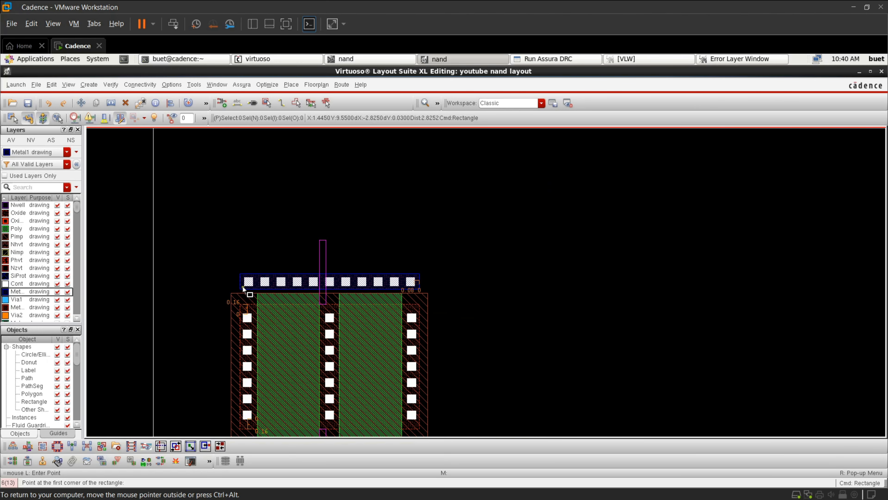
Draw a Nimp drawing rectangle about 2.92 by 0.29 that slightly overlaps the top oxide strip on all sides
{"action": "scroll", "coordinate": [242, 286], "scroll_direction": "up", "scroll_amount": 4, "text": "ctrl"}
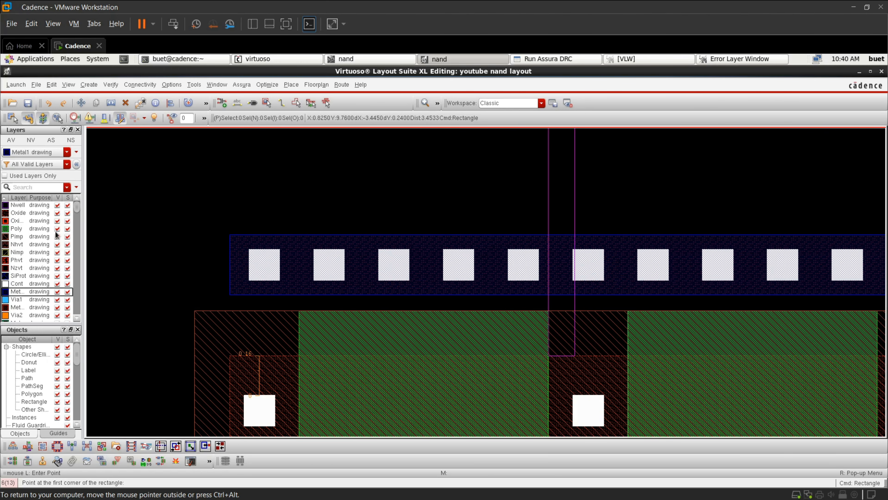
{"action": "left_click", "coordinate": [21, 252]}
{"action": "scroll", "coordinate": [214, 224], "scroll_direction": "up", "scroll_amount": 2, "text": "ctrl"}
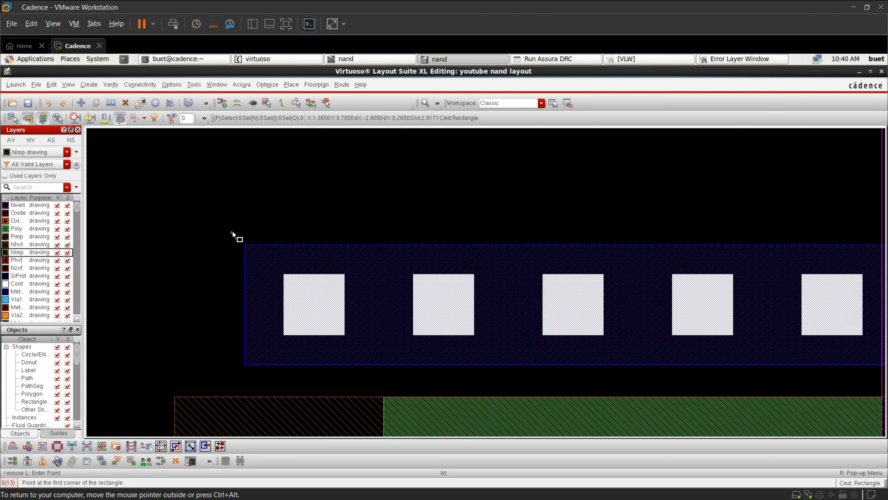
{"action": "left_click", "coordinate": [236, 238]}
{"action": "scroll", "coordinate": [296, 285], "scroll_direction": "down", "scroll_amount": 5, "text": "ctrl"}
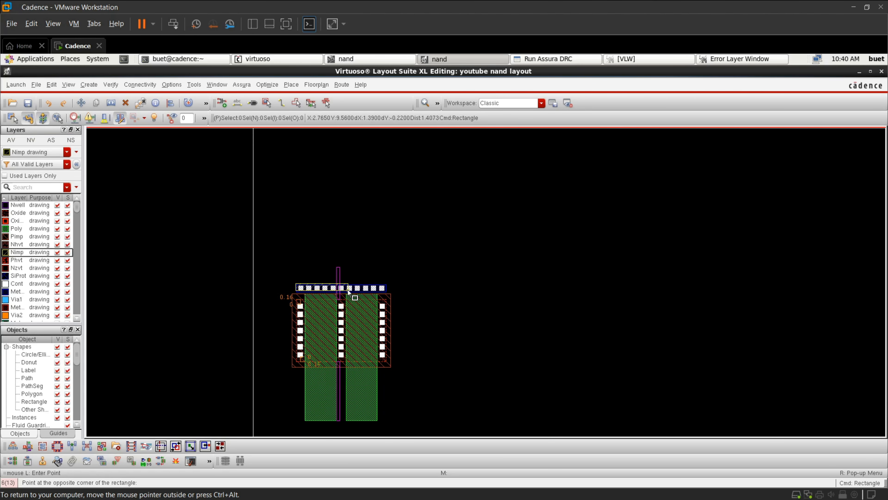
{"action": "scroll", "coordinate": [380, 296], "scroll_direction": "up", "scroll_amount": 5, "text": "ctrl"}
{"action": "scroll", "coordinate": [498, 265], "scroll_direction": "down", "scroll_amount": 2, "text": "ctrl"}
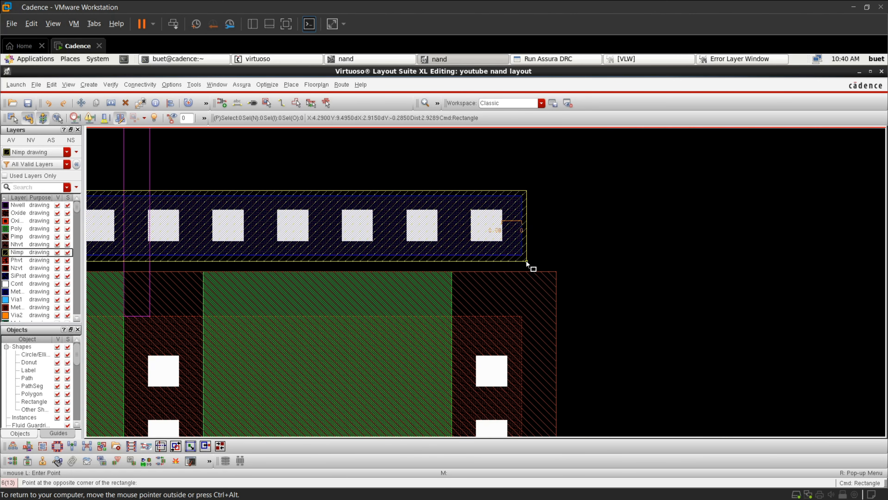
{"action": "left_click", "coordinate": [526, 261]}
{"action": "scroll", "coordinate": [510, 272], "scroll_direction": "down", "scroll_amount": 4, "text": "ctrl"}
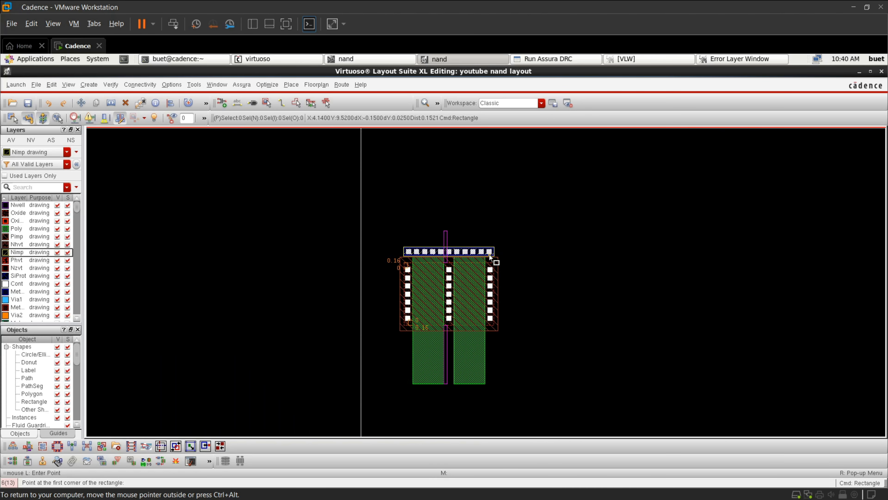
{"action": "scroll", "coordinate": [406, 256], "scroll_direction": "up", "scroll_amount": 2, "text": "ctrl"}
{"action": "scroll", "coordinate": [406, 256], "scroll_direction": "up", "scroll_amount": 2, "text": "ctrl"}
{"action": "key", "text": "Escape"}
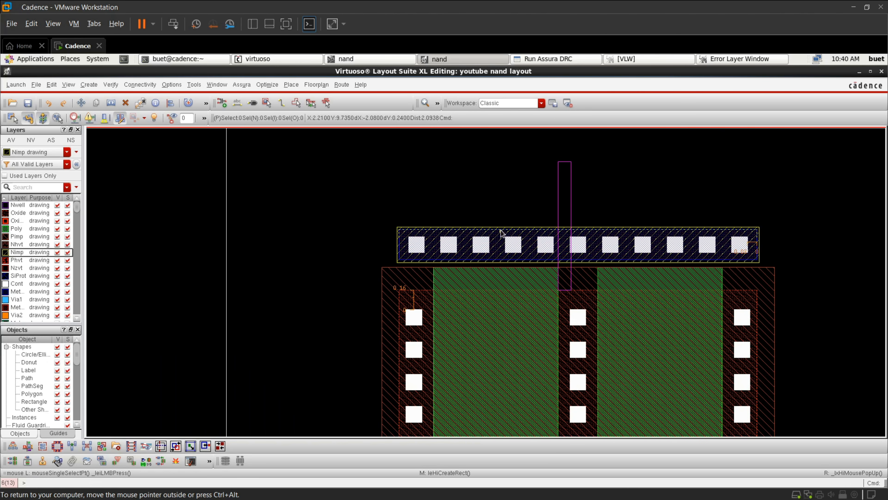
Quick Align the Nimp rectangle's top edge to the oxide strip's top edge with a User Spacing of 0.02
{"action": "scroll", "coordinate": [501, 229], "scroll_direction": "up", "scroll_amount": 5, "text": "ctrl"}
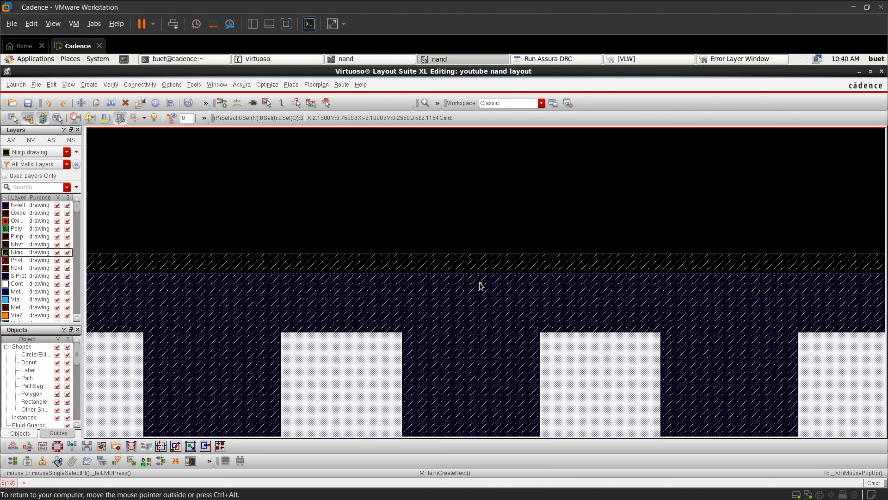
{"action": "key", "text": "a"}
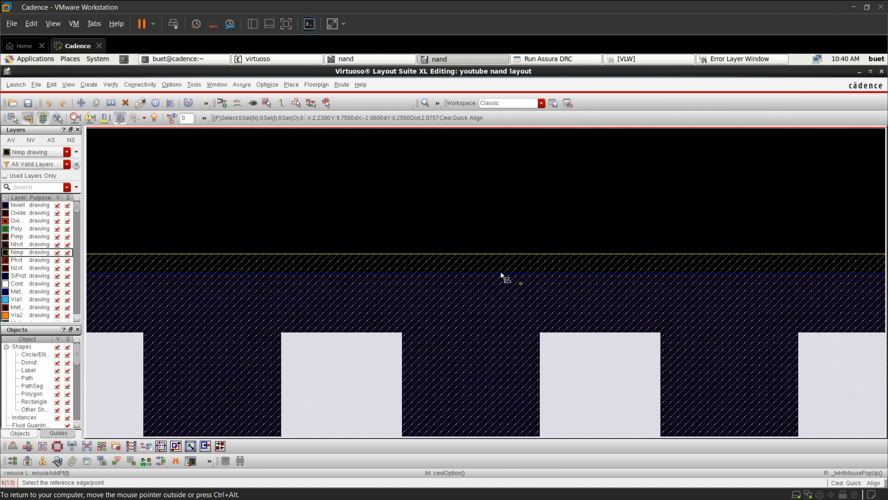
{"action": "right_click", "coordinate": [464, 223]}
{"action": "left_click", "coordinate": [493, 284]}
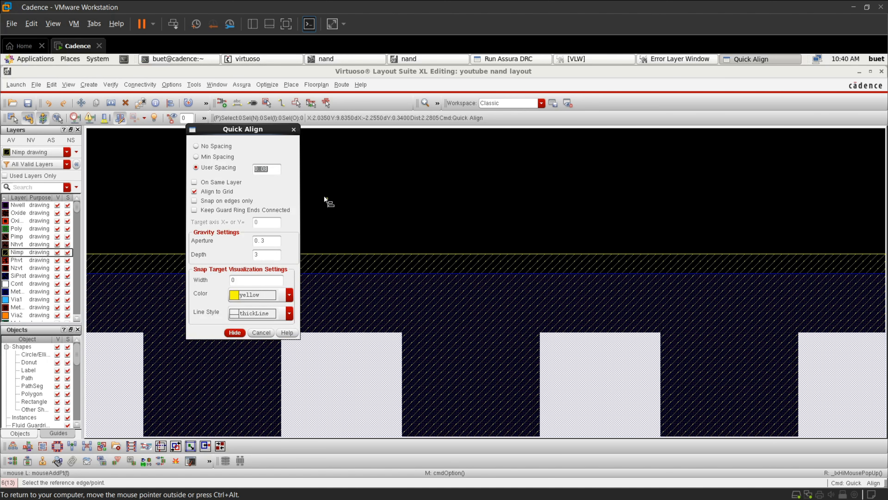
{"action": "double_click", "coordinate": [273, 168]}
{"action": "left_click", "coordinate": [272, 168]}
{"action": "type", "text": "2"}
{"action": "left_click", "coordinate": [232, 333]}
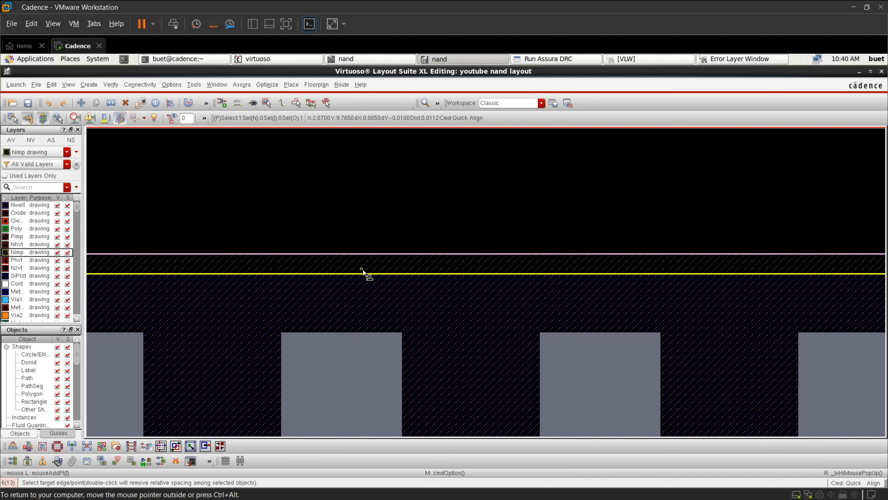
Quick Align the Nimp rectangle's right, bottom and left edges to the matching edges of the oxide strip, keeping the same spacing
{"action": "scroll", "coordinate": [363, 269], "scroll_direction": "down", "scroll_amount": 3}
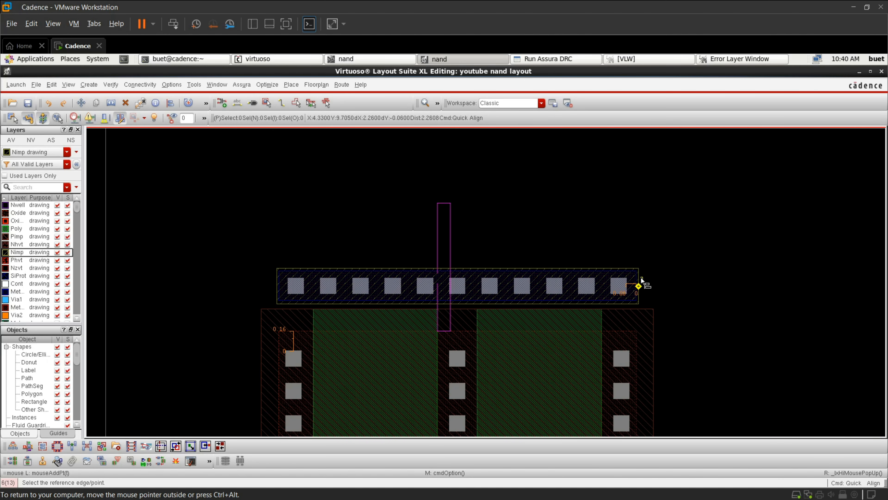
{"action": "scroll", "coordinate": [636, 282], "scroll_direction": "up", "scroll_amount": 4}
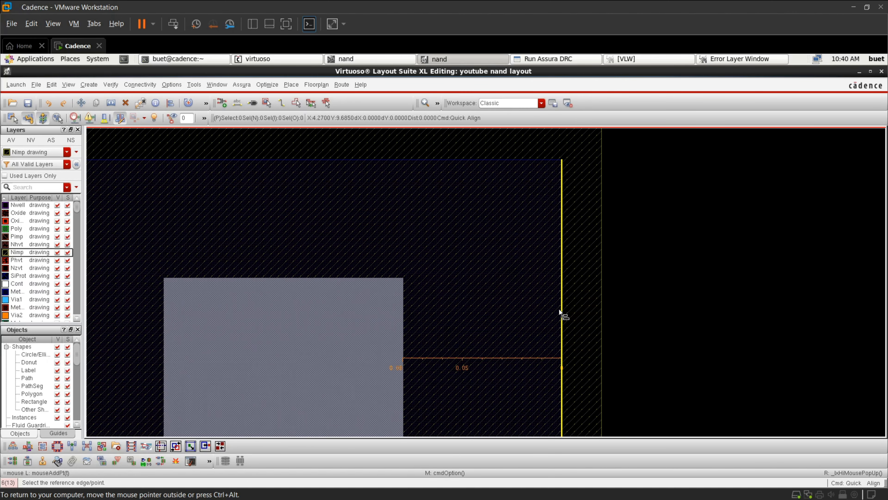
{"action": "scroll", "coordinate": [561, 313], "scroll_direction": "down", "scroll_amount": 4}
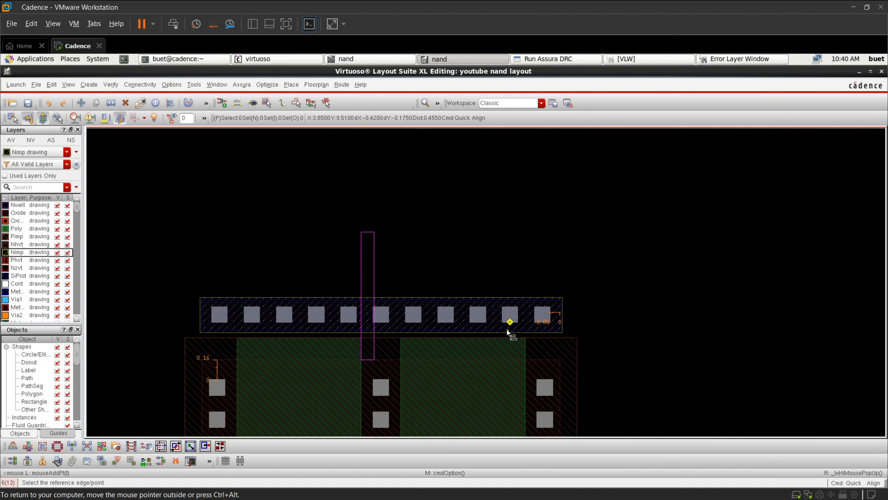
{"action": "scroll", "coordinate": [506, 338], "scroll_direction": "up", "scroll_amount": 5}
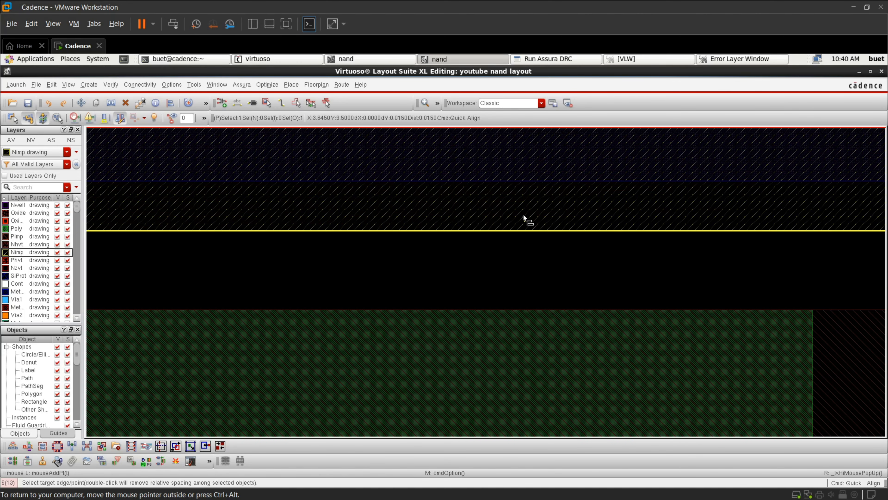
{"action": "scroll", "coordinate": [521, 198], "scroll_direction": "down", "scroll_amount": 2}
{"action": "scroll", "coordinate": [521, 199], "scroll_direction": "down", "scroll_amount": 3}
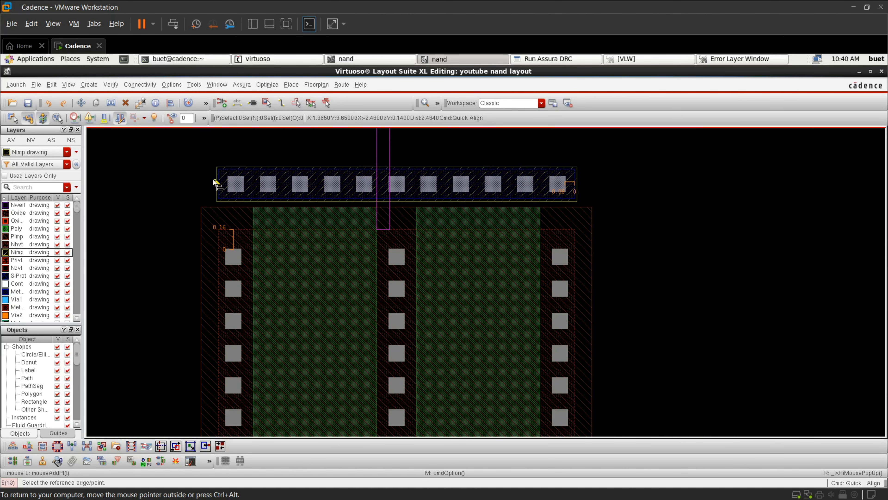
{"action": "scroll", "coordinate": [230, 182], "scroll_direction": "up", "scroll_amount": 5}
{"action": "left_click", "coordinate": [238, 176]}
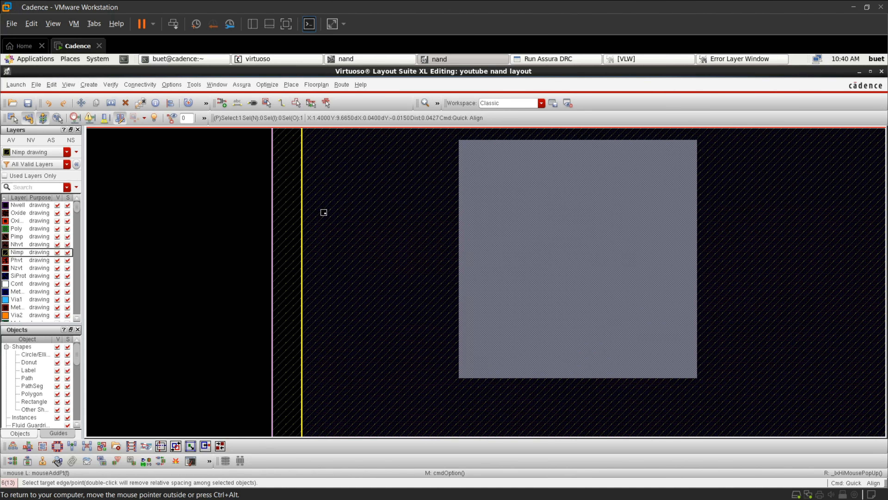
{"action": "scroll", "coordinate": [323, 212], "scroll_direction": "down", "scroll_amount": 3}
{"action": "left_click", "coordinate": [431, 218]}
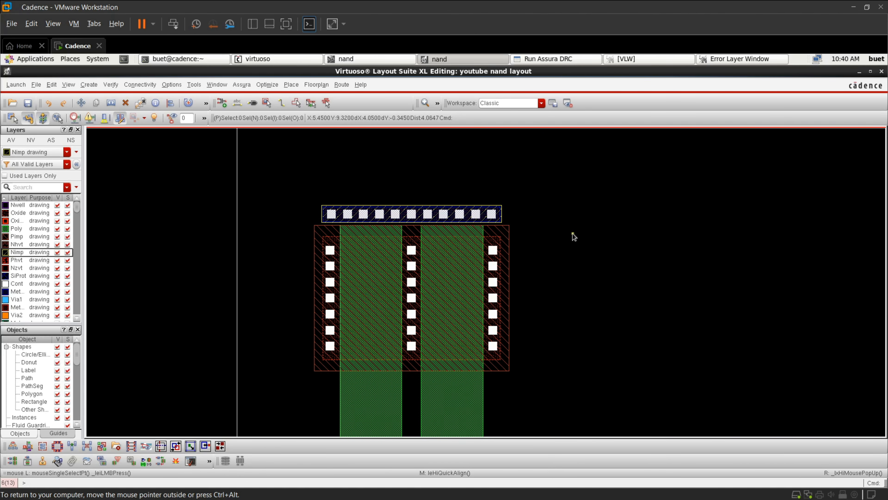
Save the nand layout and rerun Assura DRC, ending the current job's view and opening the new run's results
{"action": "scroll", "coordinate": [384, 219], "scroll_direction": "up", "scroll_amount": 2}
{"action": "scroll", "coordinate": [384, 219], "scroll_direction": "down", "scroll_amount": 2}
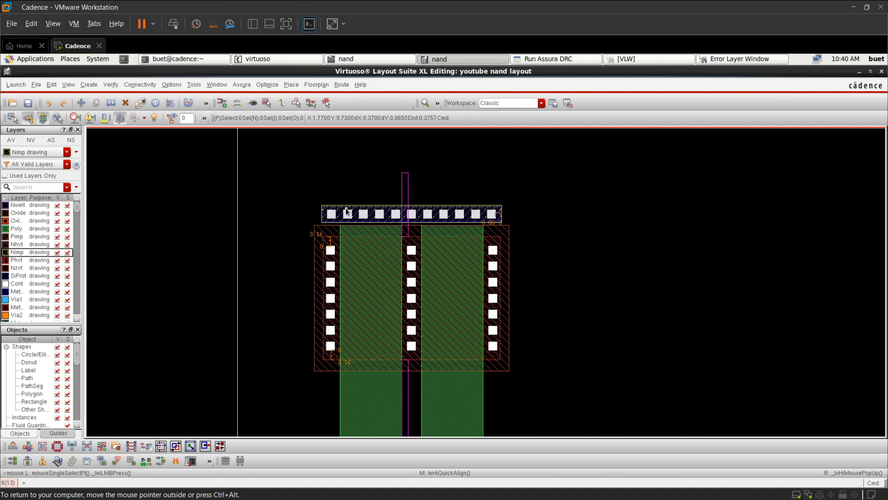
{"action": "scroll", "coordinate": [367, 226], "scroll_direction": "up", "scroll_amount": 1}
{"action": "scroll", "coordinate": [535, 217], "scroll_direction": "up", "scroll_amount": 2}
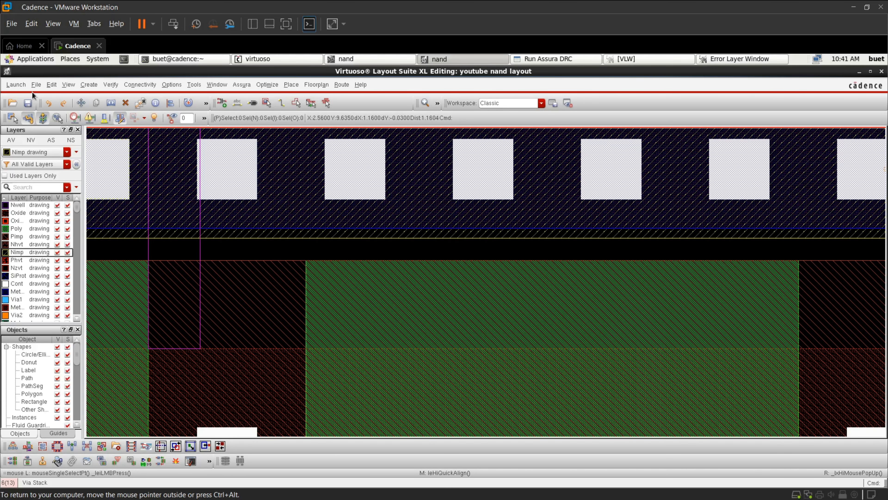
{"action": "left_click", "coordinate": [27, 102]}
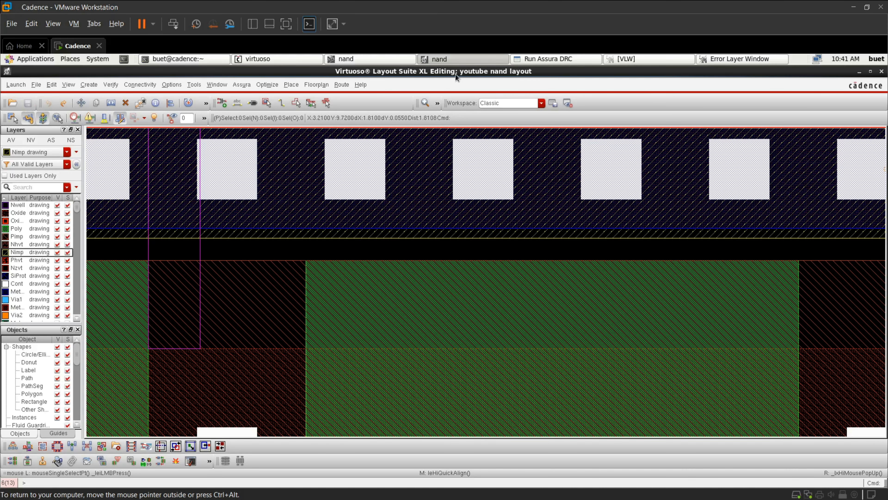
{"action": "left_click", "coordinate": [548, 59]}
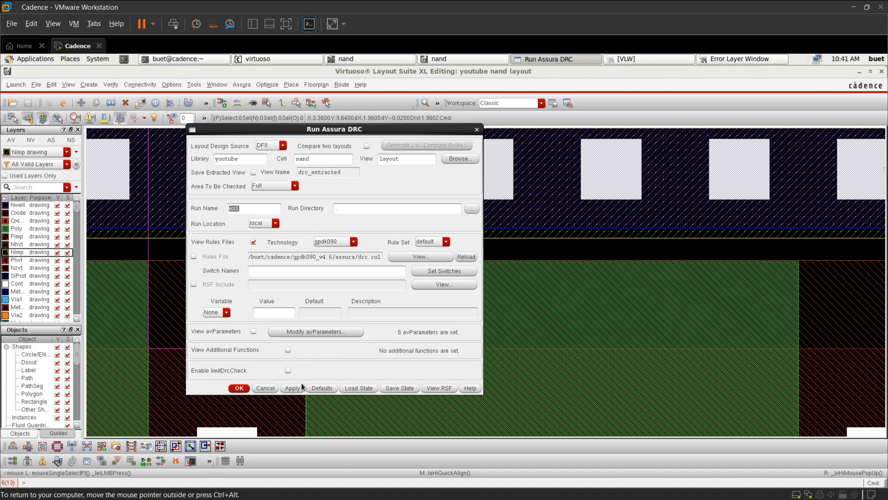
{"action": "left_click", "coordinate": [301, 386]}
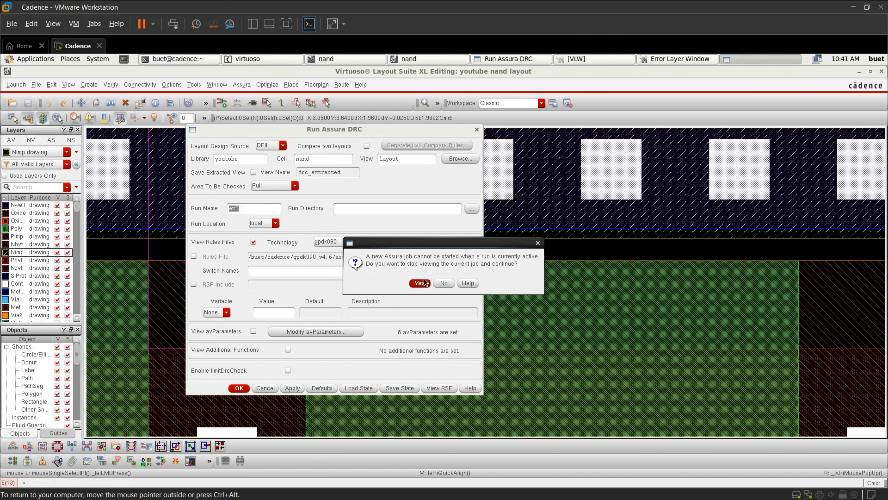
{"action": "left_click", "coordinate": [420, 283]}
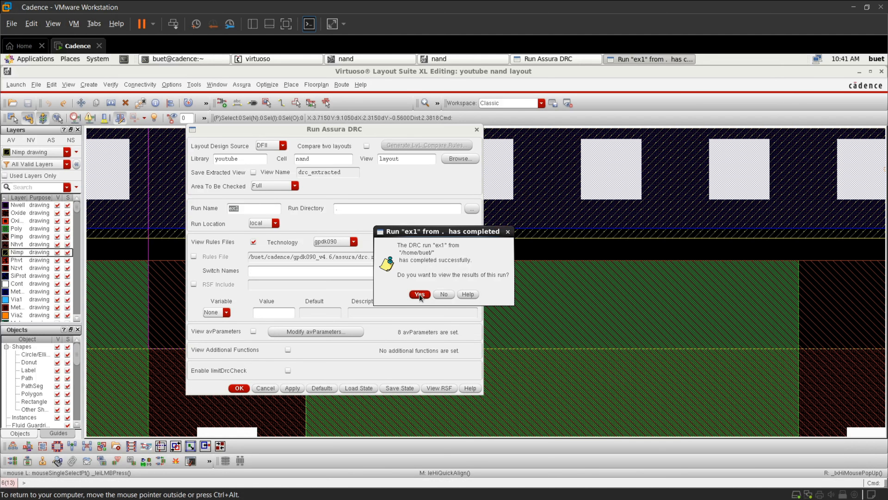
{"action": "left_click", "coordinate": [420, 294]}
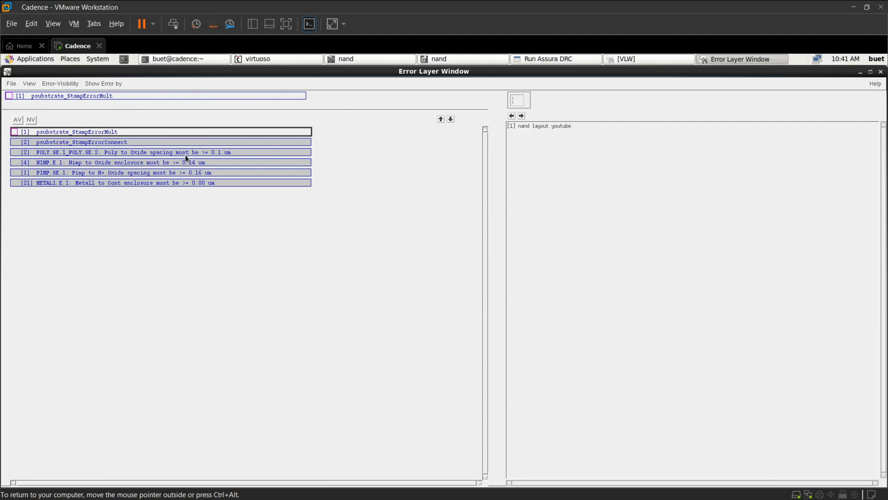
Display only the POLY.SE.1 Poly to Oxide spacing error and examine it in the layout between the contact strip and the poly gates
{"action": "left_click", "coordinate": [26, 120]}
{"action": "left_click", "coordinate": [455, 60]}
{"action": "scroll", "coordinate": [415, 259], "scroll_direction": "down", "scroll_amount": 2, "text": "ctrl"}
{"action": "scroll", "coordinate": [409, 245], "scroll_direction": "up", "scroll_amount": 5, "text": "ctrl"}
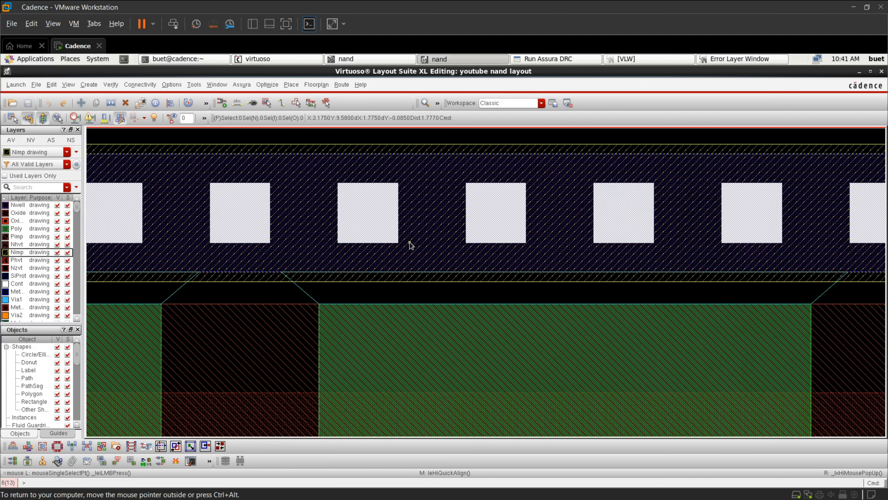
{"action": "scroll", "coordinate": [410, 245], "scroll_direction": "down", "scroll_amount": 3, "text": "ctrl"}
{"action": "scroll", "coordinate": [406, 254], "scroll_direction": "down", "scroll_amount": 2, "text": "ctrl"}
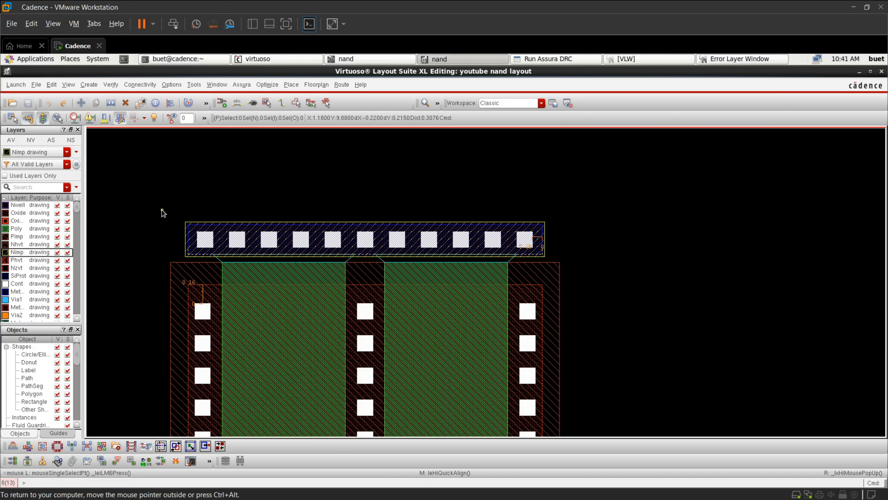
Select the horizontal contact strip and Quick Align its oxide's lower edge to the poly gates' upper edge with a user spacing of 0.1
{"action": "left_click_drag", "start_coordinate": [163, 206], "coordinate": [562, 262]}
{"action": "scroll", "coordinate": [405, 246], "scroll_direction": "up", "scroll_amount": 3, "text": "ctrl"}
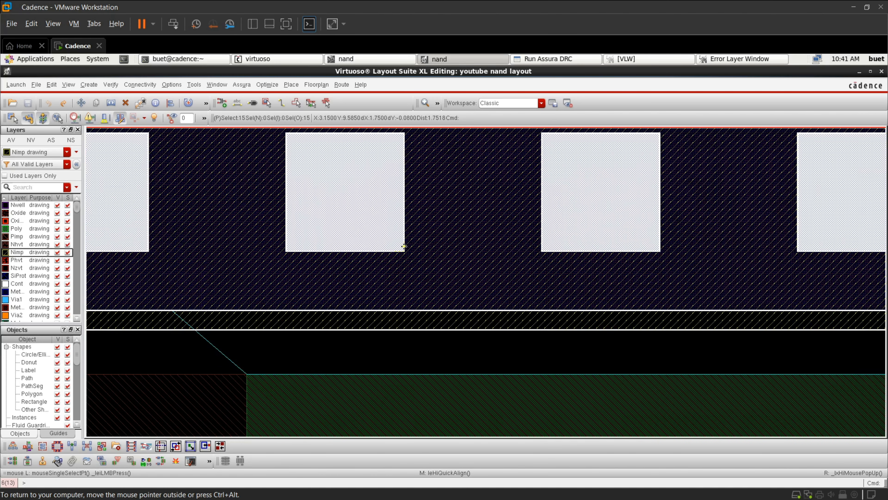
{"action": "key", "text": "a"}
{"action": "right_click", "coordinate": [486, 296]}
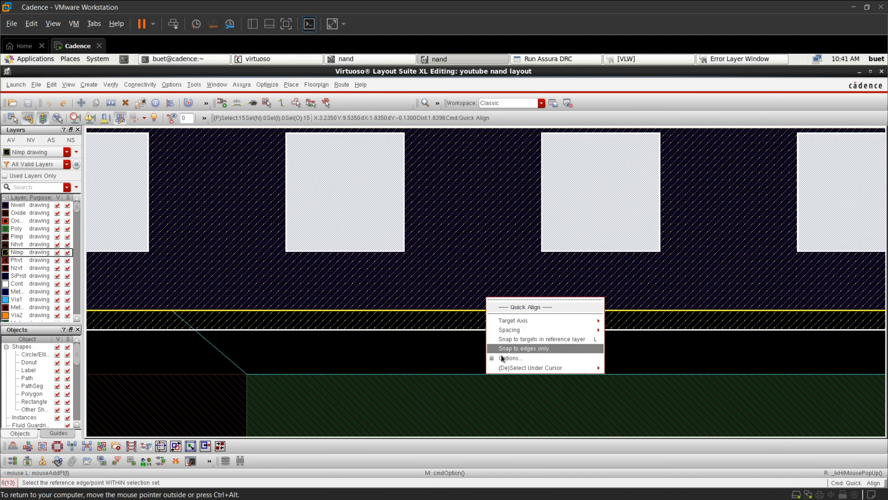
{"action": "left_click", "coordinate": [508, 349]}
{"action": "left_click", "coordinate": [271, 168]}
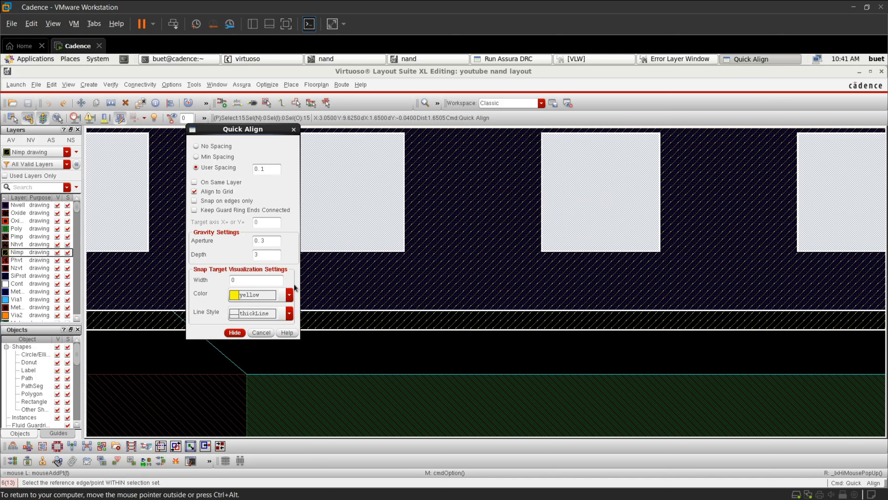
{"action": "left_click", "coordinate": [235, 332]}
{"action": "left_click", "coordinate": [409, 314]}
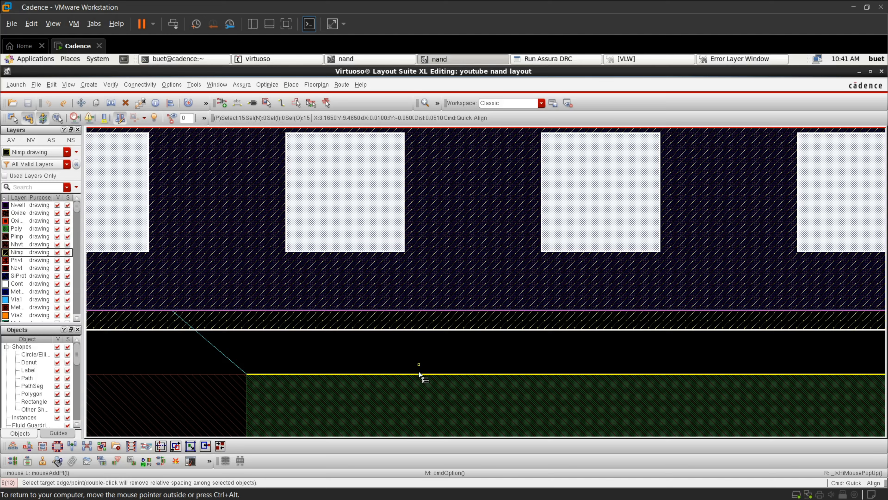
{"action": "left_click", "coordinate": [416, 381]}
{"action": "scroll", "coordinate": [416, 381], "scroll_direction": "down", "scroll_amount": 3}
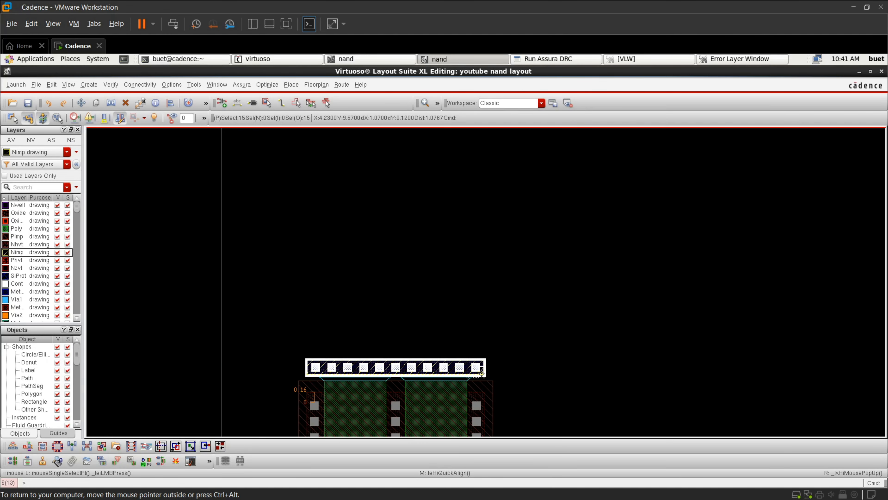
{"action": "left_click", "coordinate": [611, 316]}
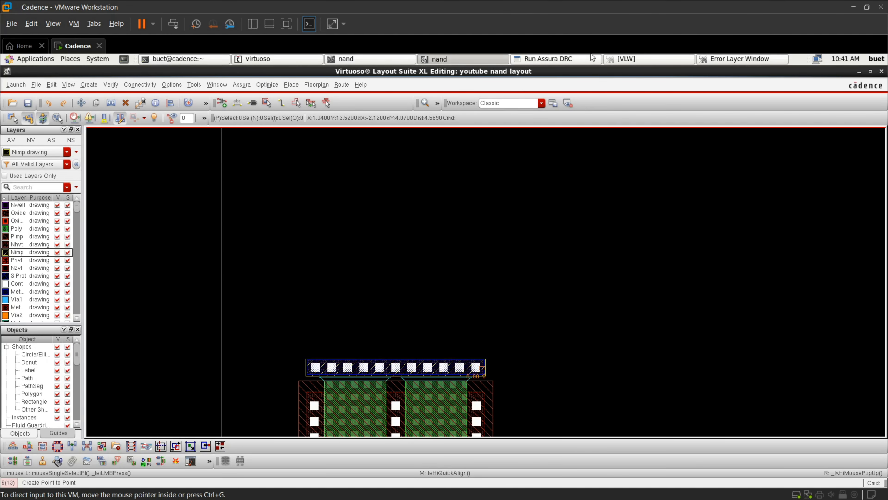
Check the DRC error list, then draw an Nwell rectangle about 3.04 by 2.67 µm over the contact strip and the transistor area beneath it
{"action": "left_click", "coordinate": [729, 59]}
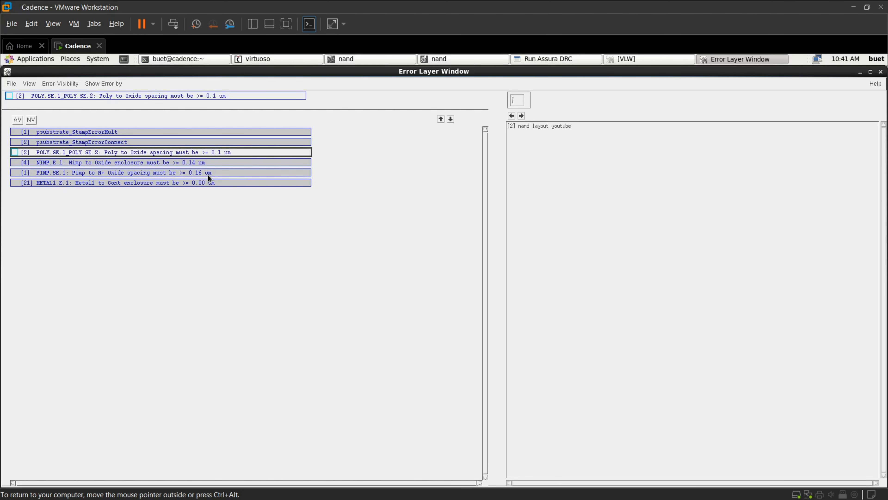
{"action": "left_click", "coordinate": [449, 58]}
{"action": "scroll", "coordinate": [330, 154], "scroll_direction": "down", "scroll_amount": 3}
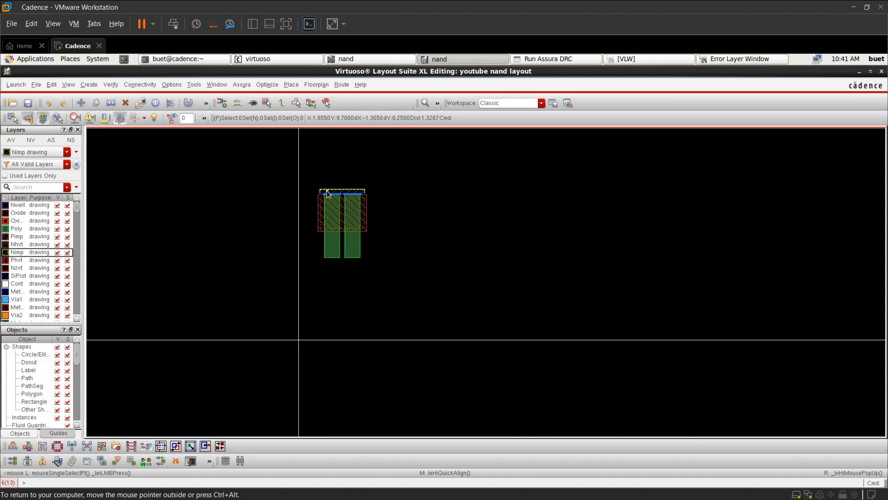
{"action": "scroll", "coordinate": [327, 193], "scroll_direction": "up", "scroll_amount": 3}
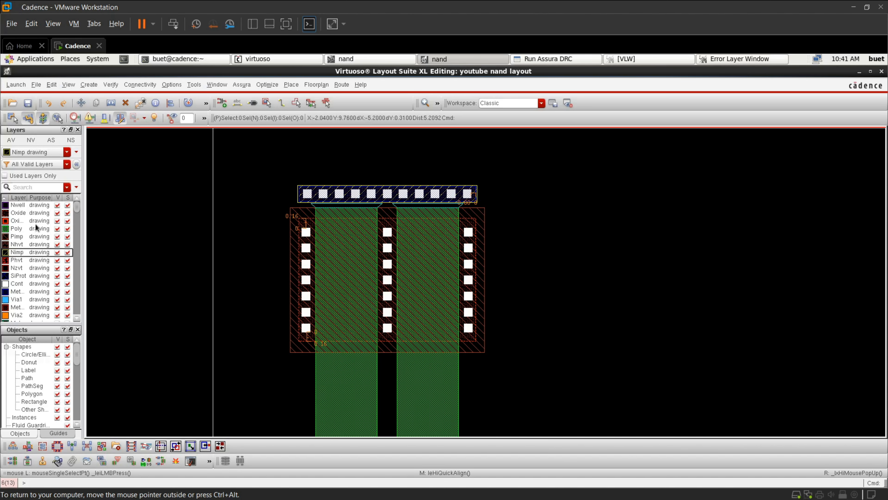
{"action": "left_click", "coordinate": [30, 206]}
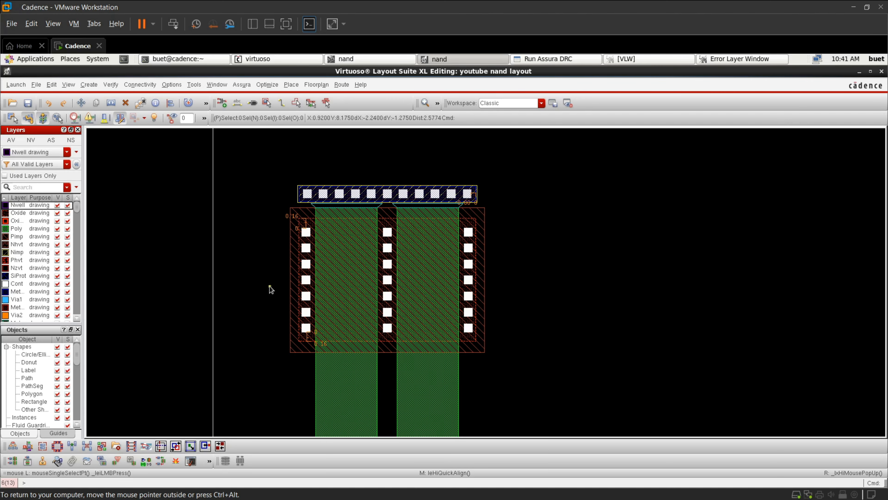
{"action": "key", "text": "r"}
{"action": "scroll", "coordinate": [278, 177], "scroll_direction": "up", "scroll_amount": 3}
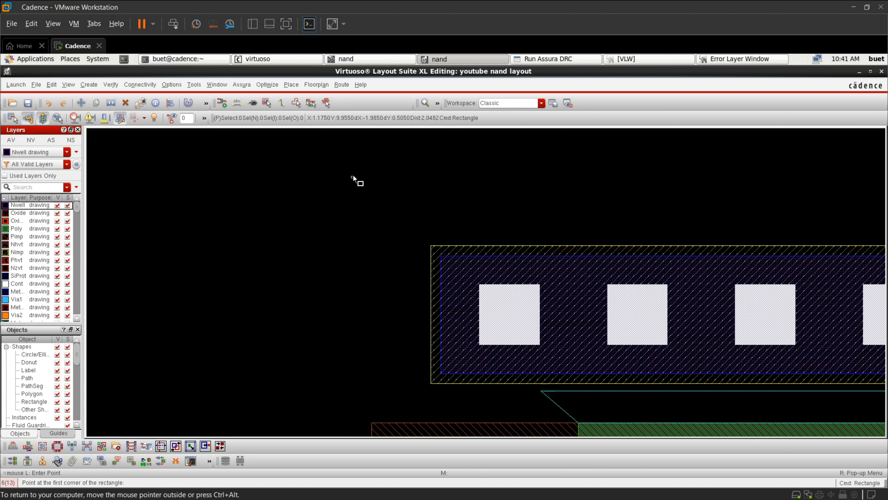
{"action": "scroll", "coordinate": [386, 215], "scroll_direction": "down", "scroll_amount": 1}
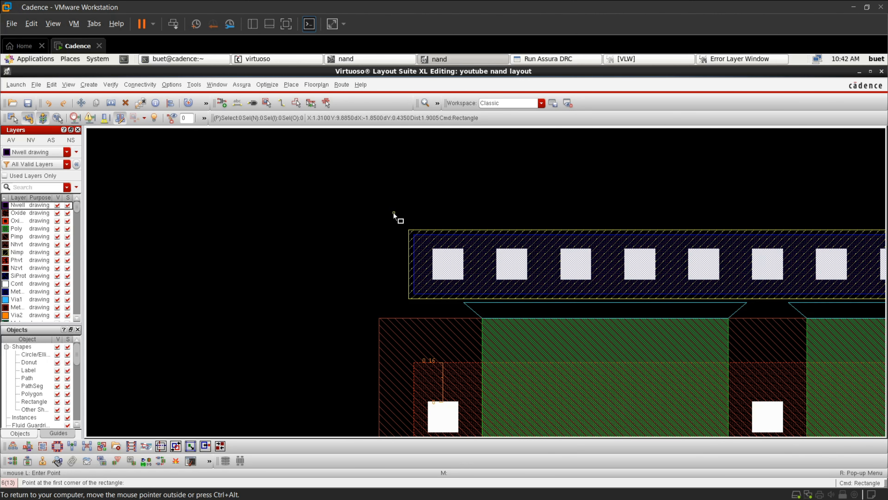
{"action": "left_click", "coordinate": [393, 219]}
{"action": "scroll", "coordinate": [420, 241], "scroll_direction": "down", "scroll_amount": 5}
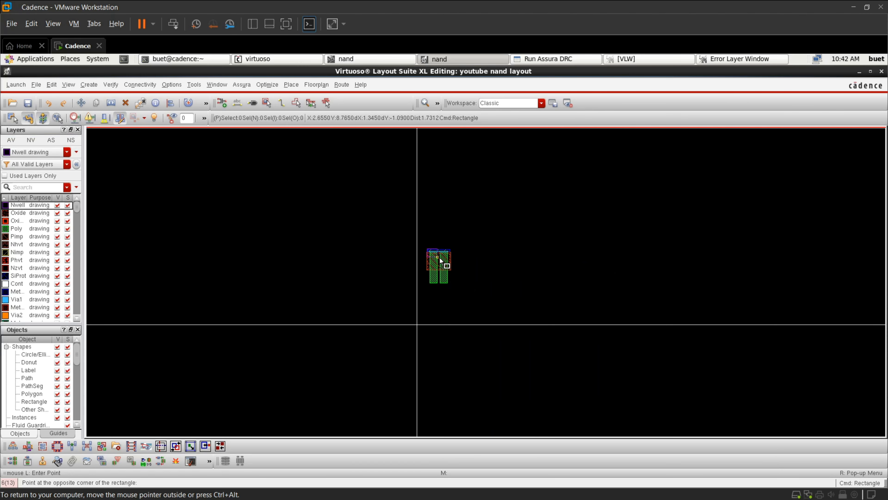
{"action": "scroll", "coordinate": [442, 258], "scroll_direction": "up", "scroll_amount": 3}
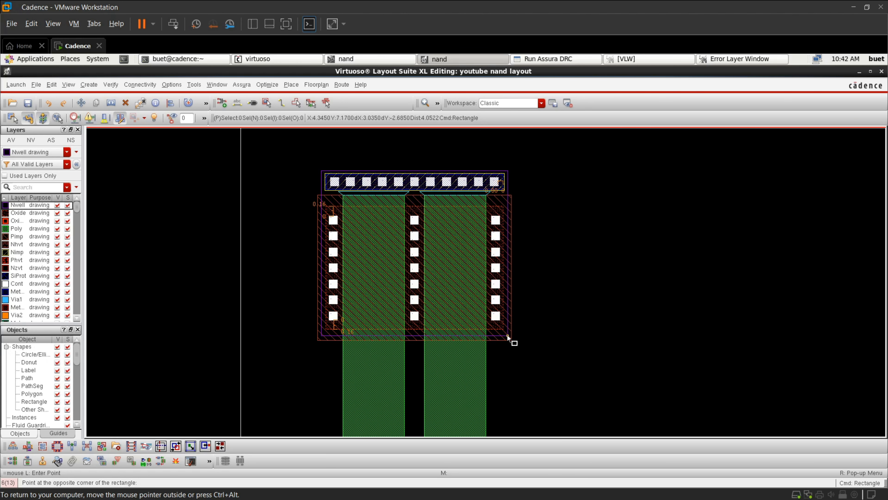
{"action": "left_click", "coordinate": [507, 335]}
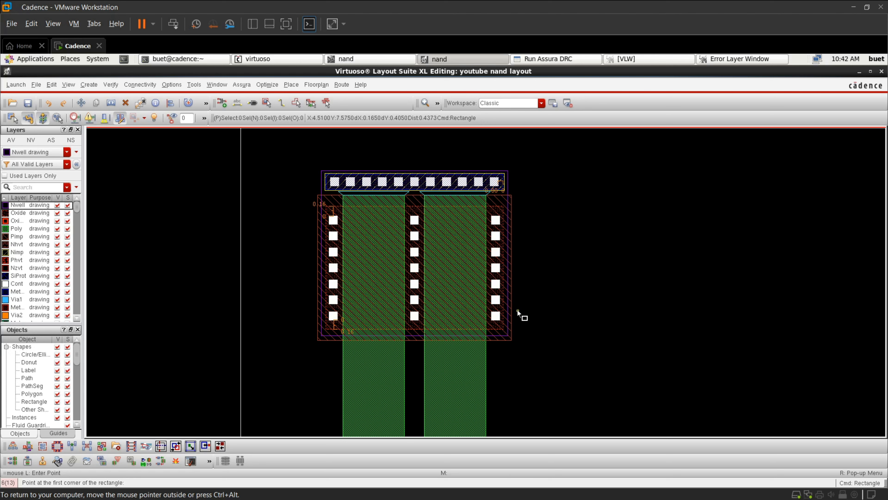
{"action": "key", "text": "Escape"}
Save the layout, rerun Assura DRC overwriting the existing ex1 data, and open the run's results
{"action": "left_click", "coordinate": [27, 103]}
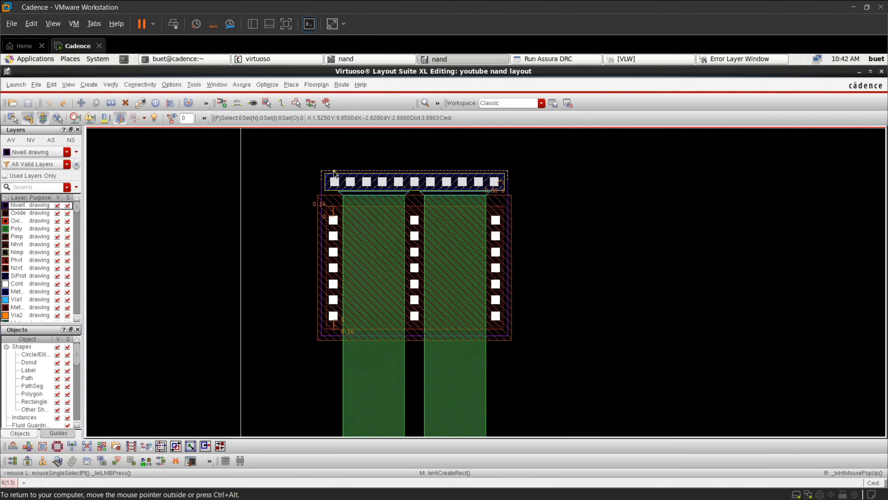
{"action": "left_click", "coordinate": [564, 60]}
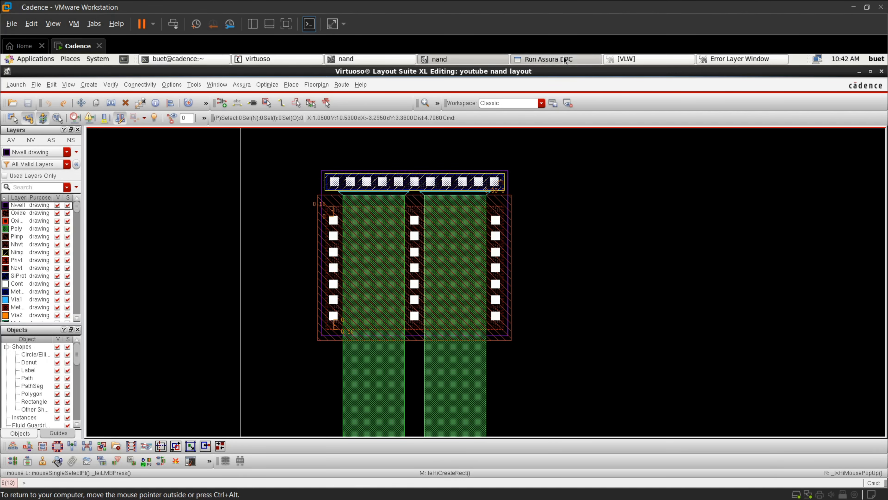
{"action": "left_click", "coordinate": [292, 388]}
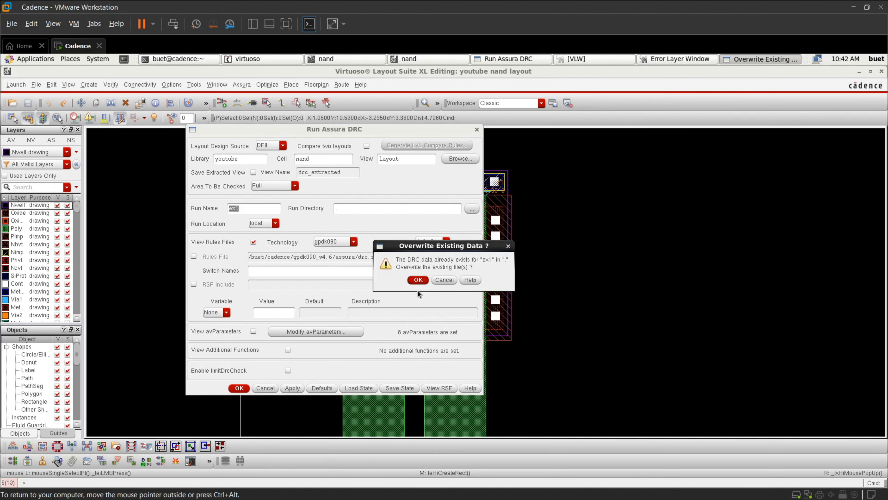
{"action": "left_click", "coordinate": [418, 280]}
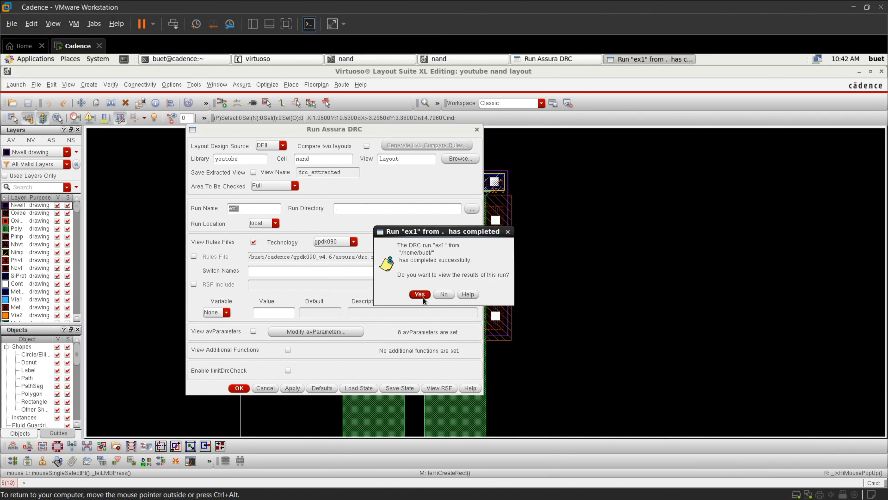
{"action": "left_click", "coordinate": [421, 294]}
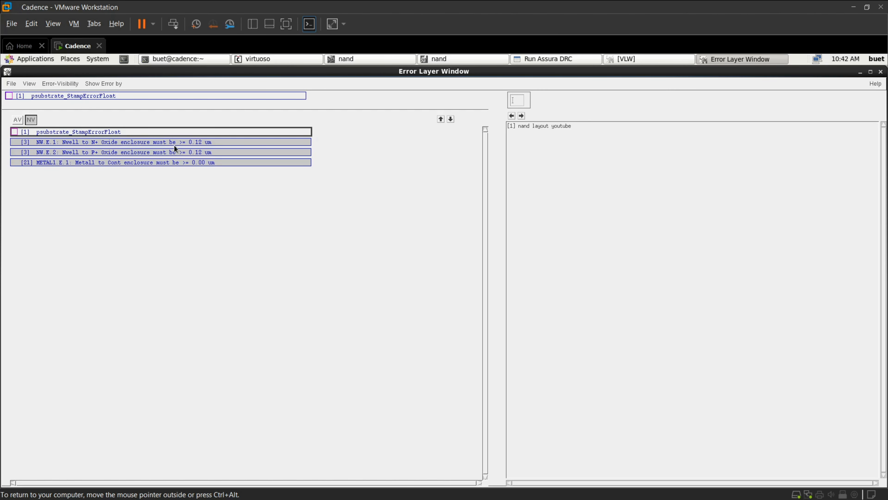
Display only the NW.E.1 Nwell to N+ Oxide enclosure error and examine it around the contact strip
{"action": "left_click", "coordinate": [451, 58]}
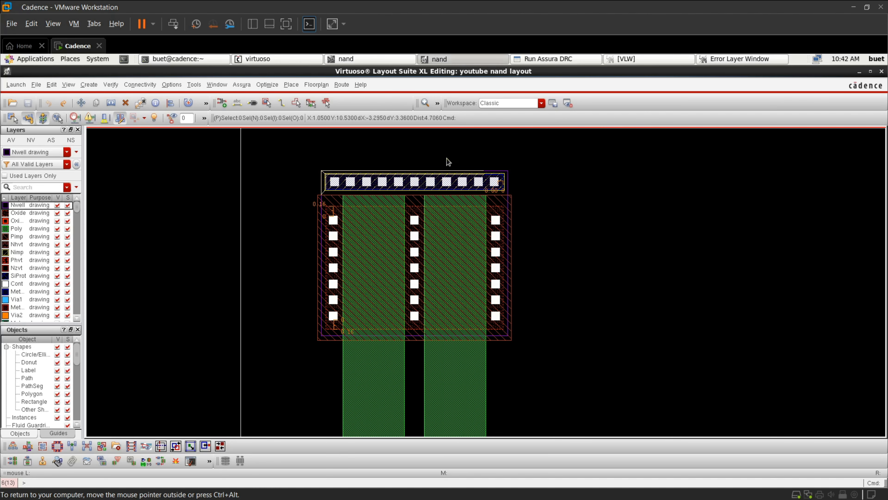
{"action": "scroll", "coordinate": [338, 182], "scroll_direction": "up", "scroll_amount": 3, "text": "ctrl"}
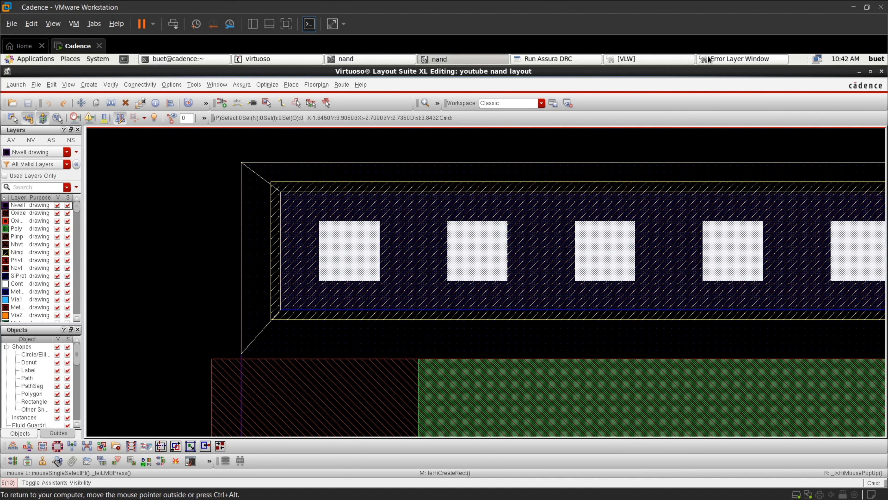
{"action": "left_click", "coordinate": [729, 62]}
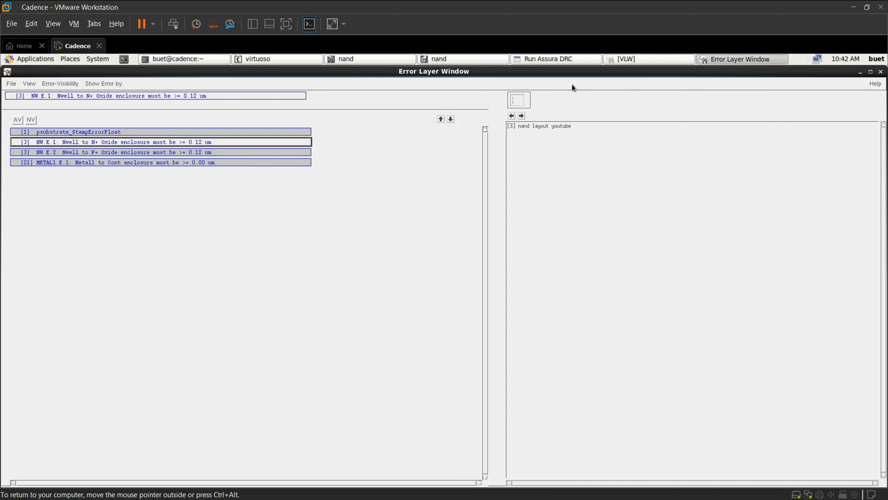
{"action": "left_click", "coordinate": [457, 60]}
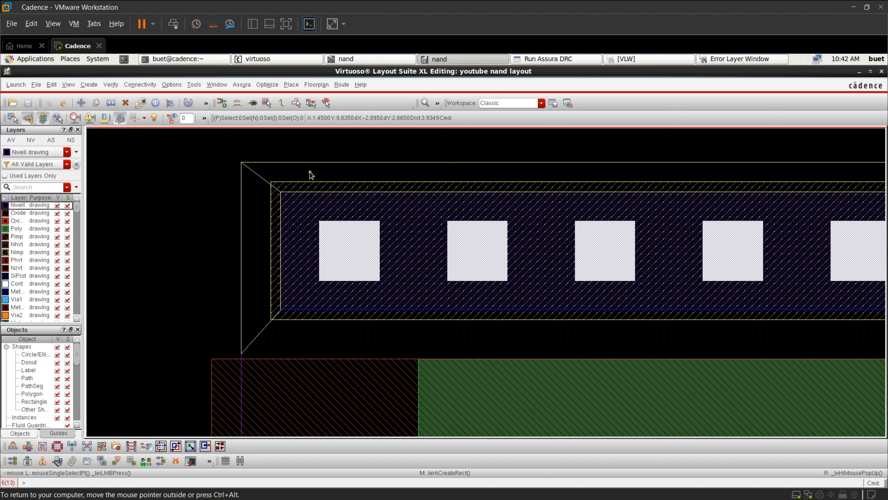
Quick Align the Nwell's upper and left edges to the contact strip's matching oxide edges with a user spacing of 0.12
{"action": "key", "text": "a"}
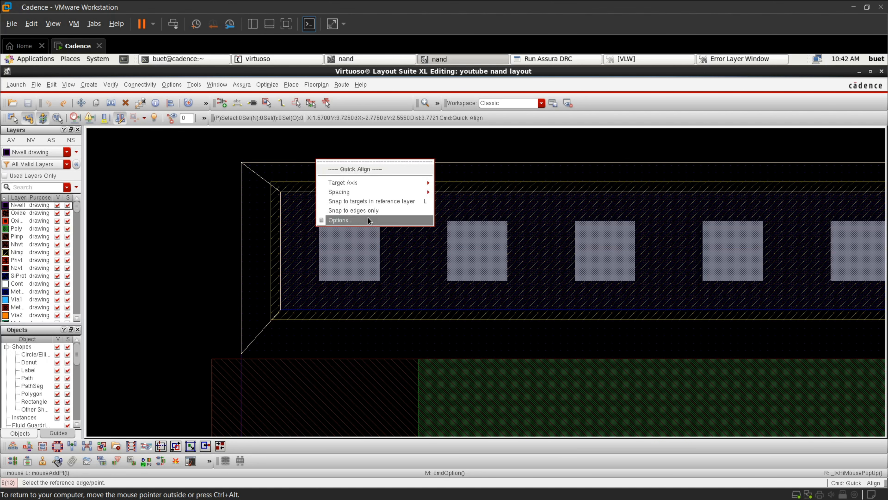
{"action": "left_click", "coordinate": [368, 218]}
{"action": "left_click", "coordinate": [276, 170]}
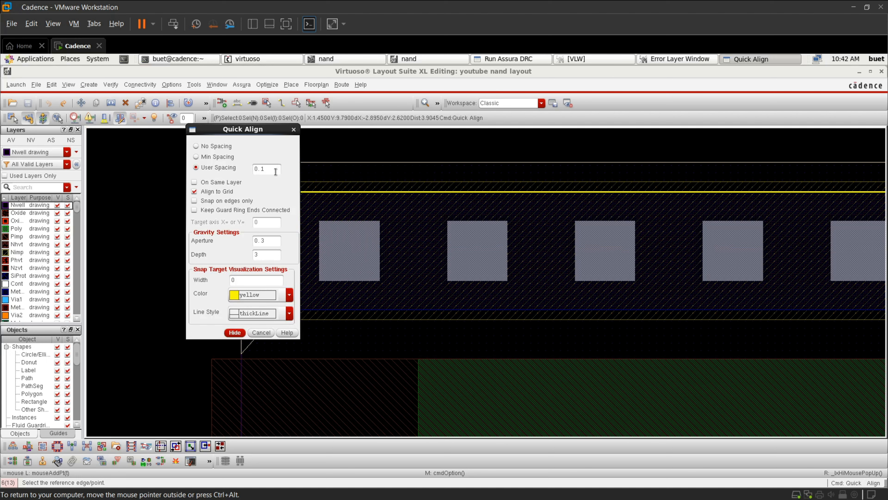
{"action": "type", "text": "2"}
{"action": "left_click", "coordinate": [233, 333]}
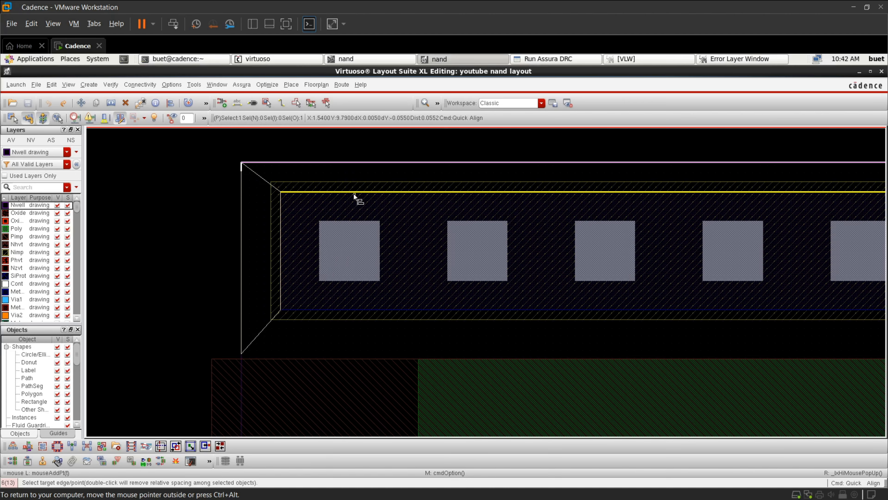
{"action": "left_click", "coordinate": [246, 251]}
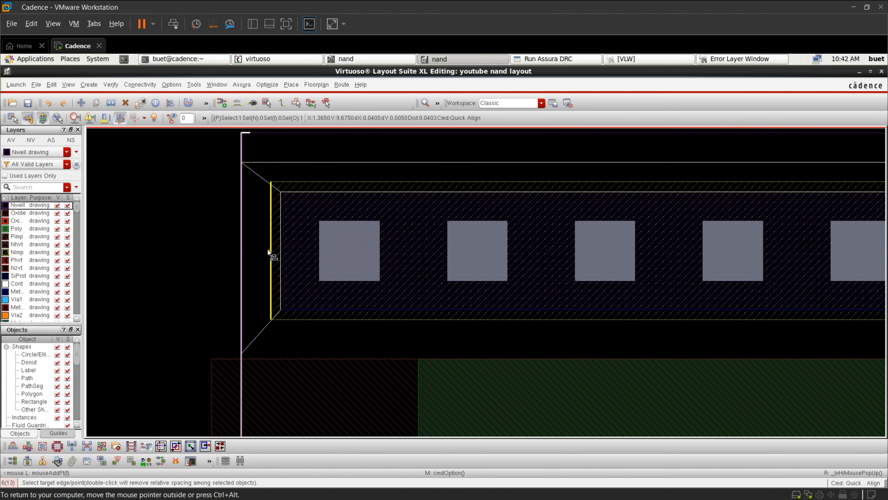
{"action": "left_click", "coordinate": [280, 252]}
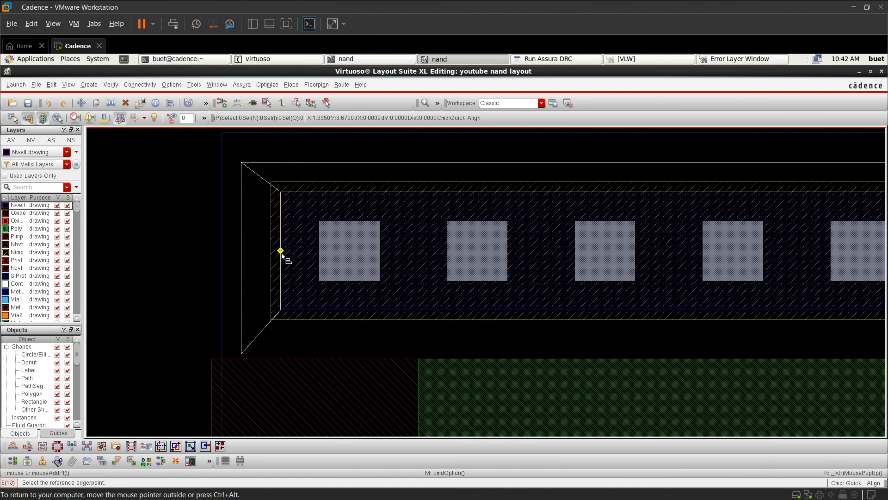
Quick Align the Nwell's right edge to the contact strip's right oxide edge with the 0.12 spacing
{"action": "scroll", "coordinate": [283, 254], "scroll_direction": "down", "scroll_amount": 2, "text": "ctrl"}
{"action": "scroll", "coordinate": [374, 249], "scroll_direction": "up", "scroll_amount": 1, "text": "ctrl"}
{"action": "scroll", "coordinate": [373, 248], "scroll_direction": "up", "scroll_amount": 1, "text": "ctrl"}
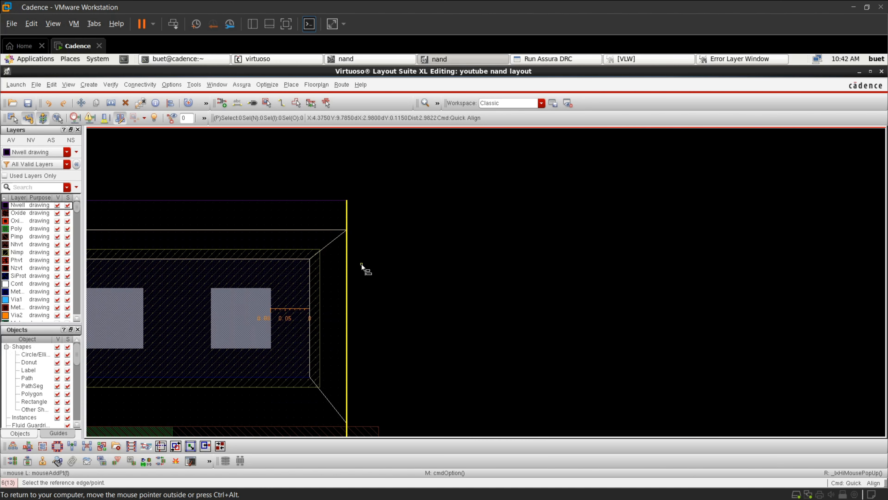
{"action": "left_click", "coordinate": [355, 279]}
{"action": "left_click", "coordinate": [309, 317]}
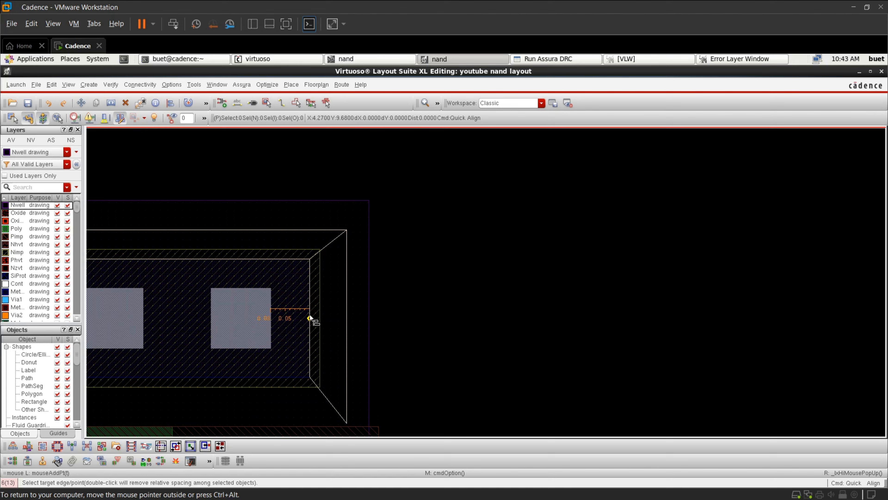
Display only the NW.E.2 Nwell to P+ Oxide enclosure error and return to the layout
{"action": "scroll", "coordinate": [310, 316], "scroll_direction": "down", "scroll_amount": 4, "text": "ctrl"}
{"action": "scroll", "coordinate": [272, 406], "scroll_direction": "up", "scroll_amount": 3, "text": "ctrl"}
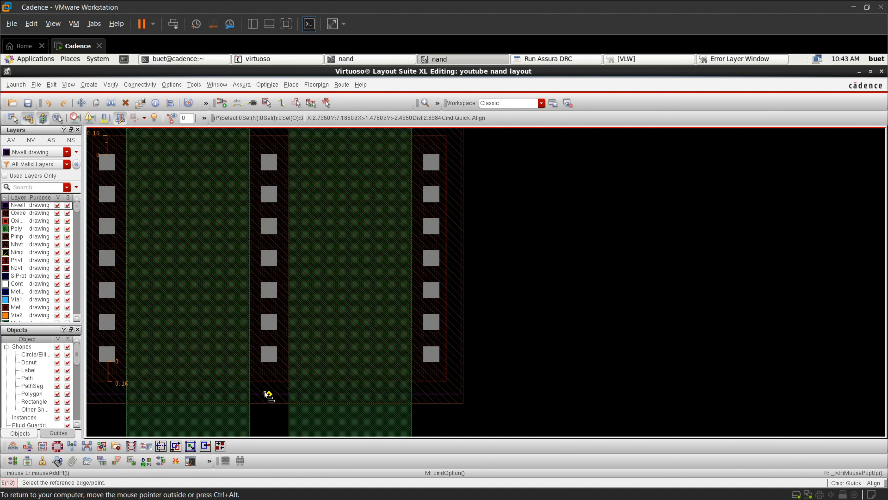
{"action": "scroll", "coordinate": [264, 391], "scroll_direction": "down", "scroll_amount": 1, "text": "ctrl"}
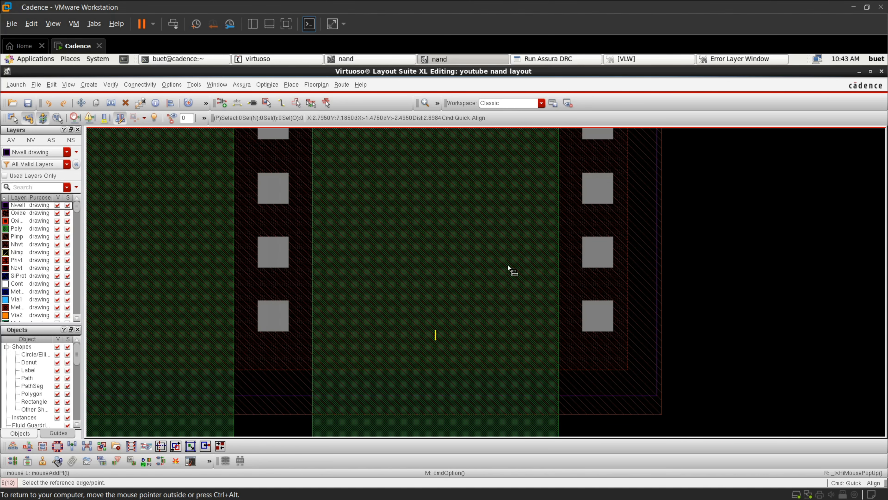
{"action": "left_click", "coordinate": [718, 59]}
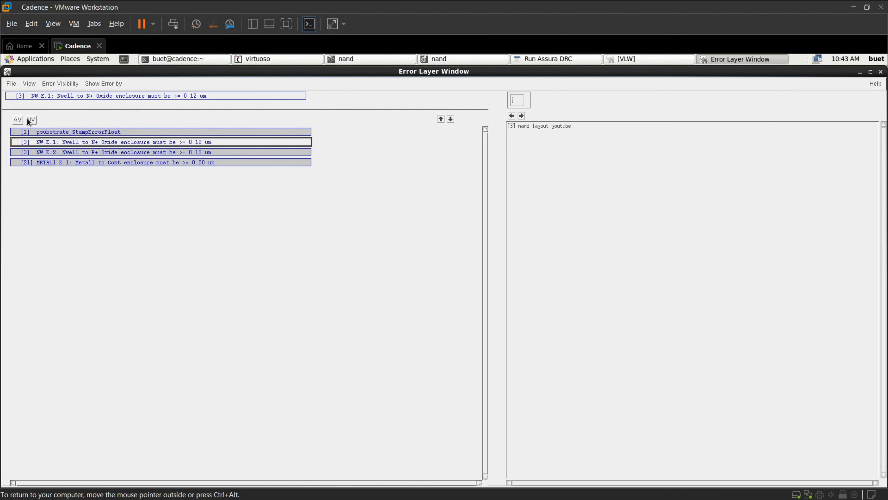
{"action": "left_click", "coordinate": [108, 153]}
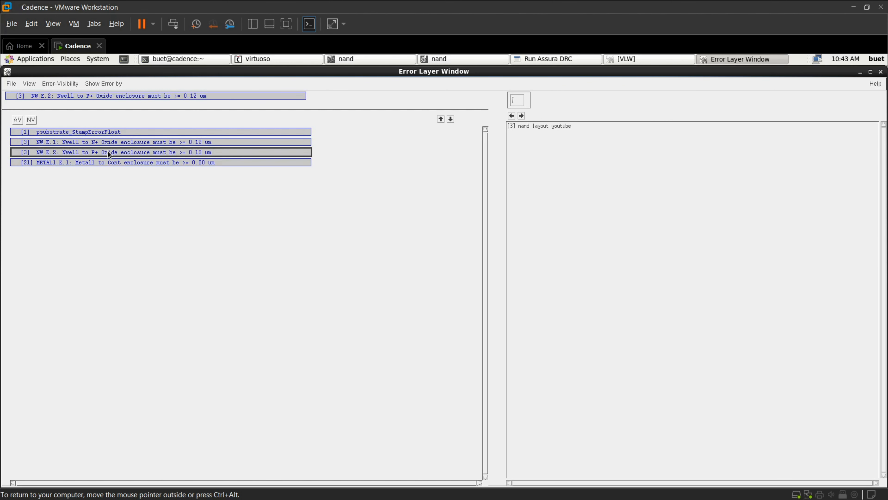
{"action": "left_click", "coordinate": [463, 58]}
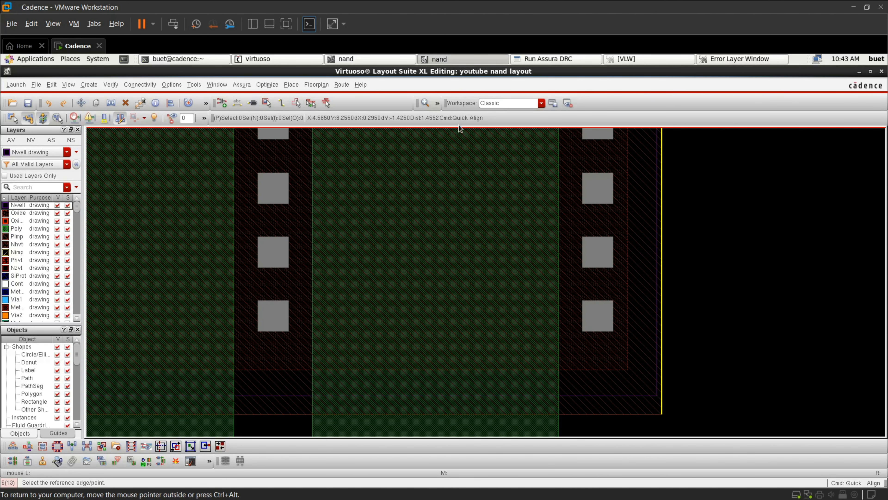
Quick Align the Nwell's lower edge to the lower edge of the transistor oxide with the 0.12 spacing
{"action": "scroll", "coordinate": [442, 162], "scroll_direction": "down", "scroll_amount": 2}
{"action": "scroll", "coordinate": [386, 207], "scroll_direction": "up", "scroll_amount": 1}
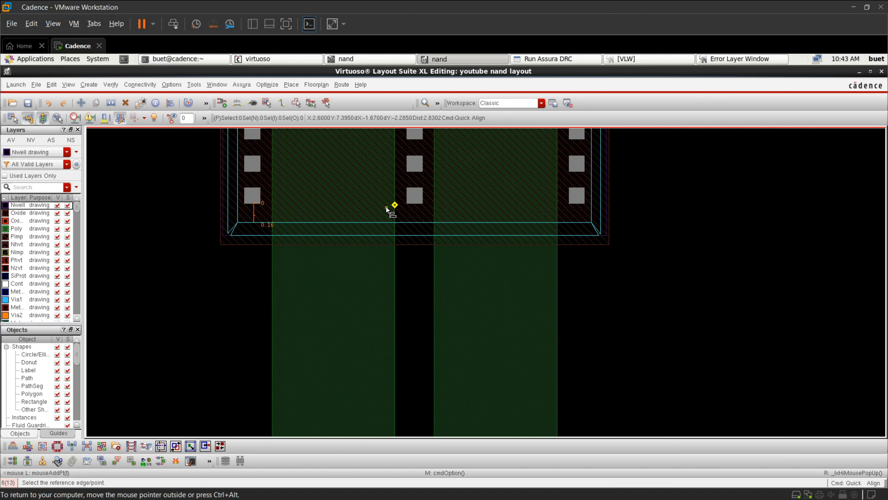
{"action": "scroll", "coordinate": [386, 208], "scroll_direction": "up", "scroll_amount": 1}
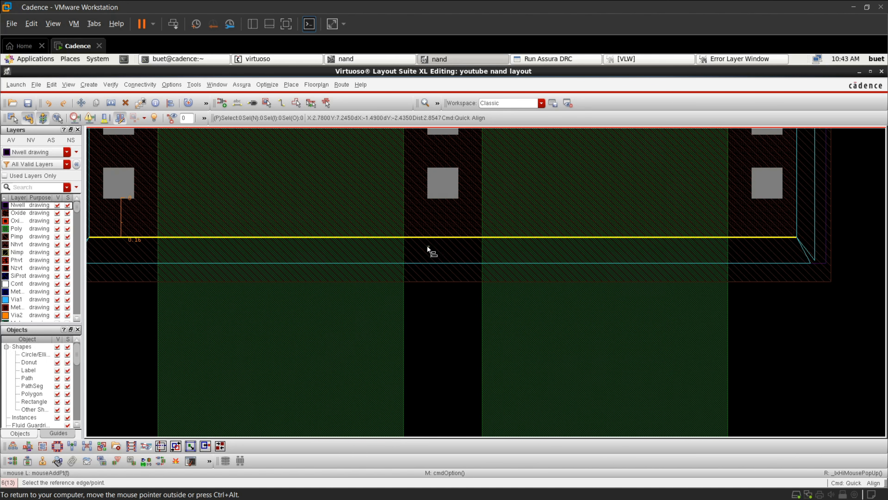
{"action": "left_click", "coordinate": [530, 270]}
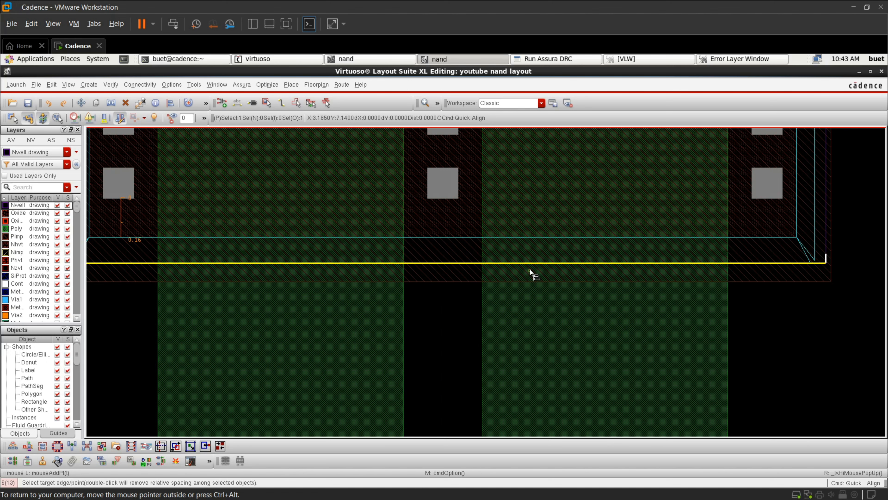
{"action": "scroll", "coordinate": [536, 243], "scroll_direction": "down", "scroll_amount": 2}
{"action": "left_click", "coordinate": [536, 242]}
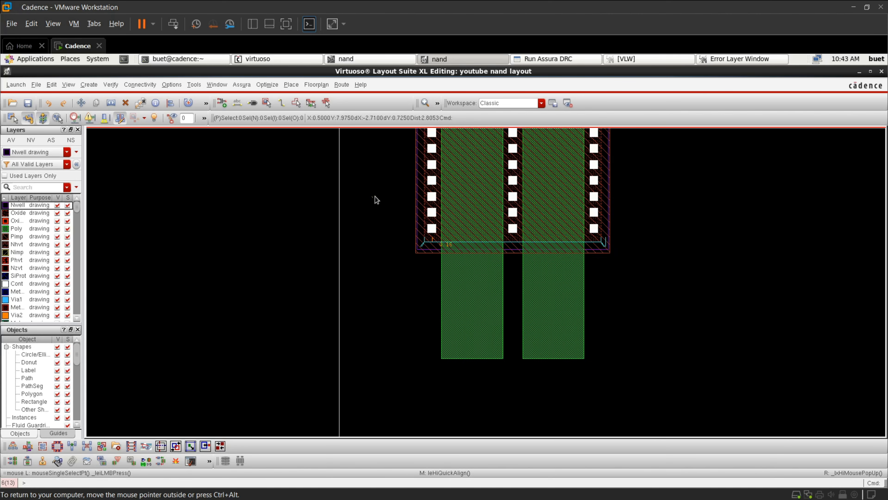
{"action": "key", "text": "f"}
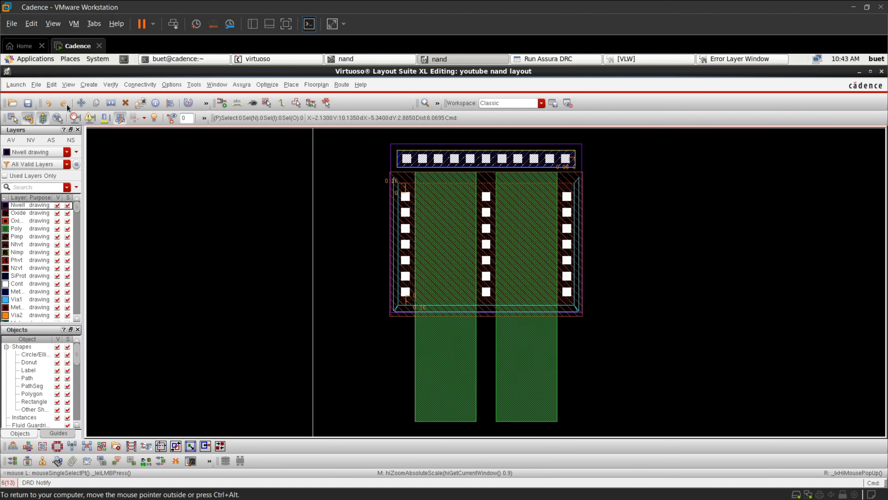
Save the layout, rerun Assura DRC over the existing ex1 data, and view the run's results
{"action": "left_click", "coordinate": [26, 104]}
{"action": "left_click", "coordinate": [559, 59]}
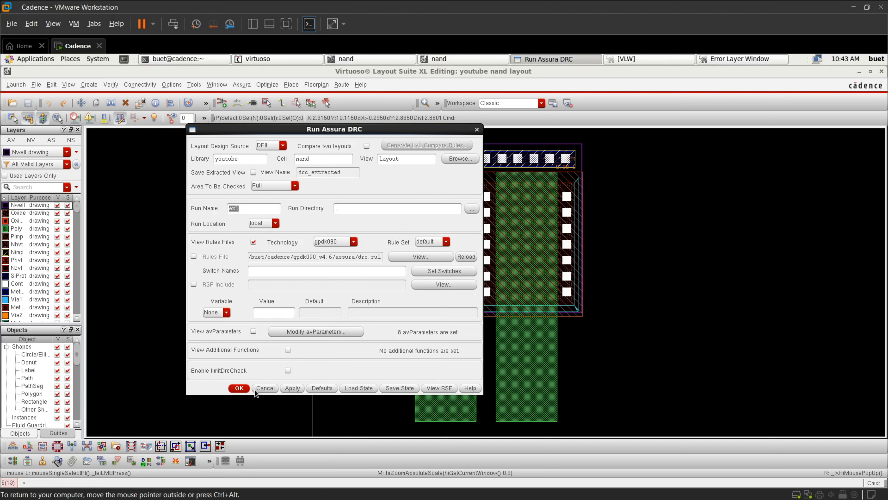
{"action": "left_click", "coordinate": [286, 388]}
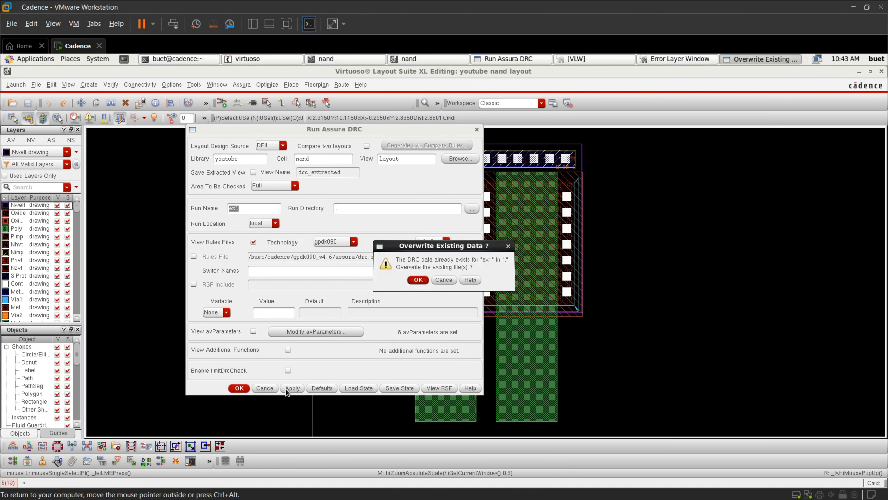
{"action": "left_click", "coordinate": [419, 280]}
{"action": "left_click", "coordinate": [420, 282]}
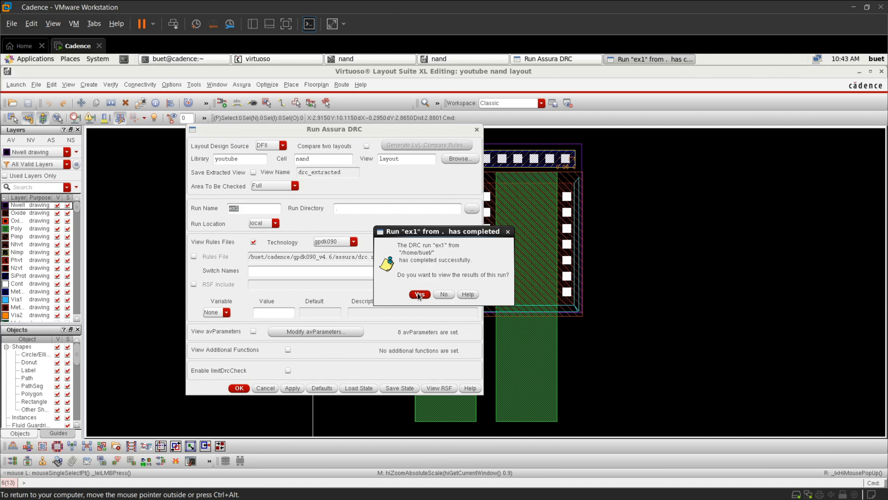
{"action": "left_click", "coordinate": [420, 295]}
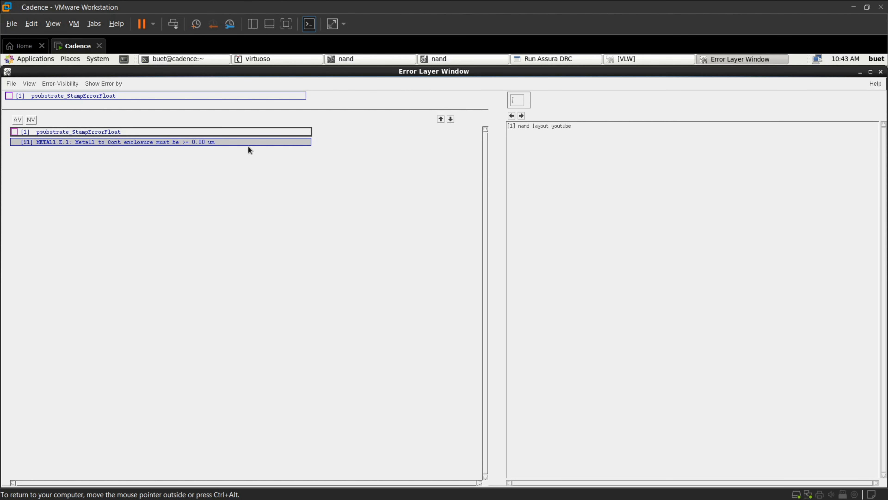
Copy the transistor oxide with its three contact columns and rulers about 2.58 straight down, over the lower part of the poly gates
{"action": "left_click", "coordinate": [456, 61]}
{"action": "scroll", "coordinate": [378, 276], "scroll_direction": "down", "scroll_amount": 2, "text": "ctrl"}
{"action": "scroll", "coordinate": [379, 278], "scroll_direction": "up", "scroll_amount": 2, "text": "ctrl"}
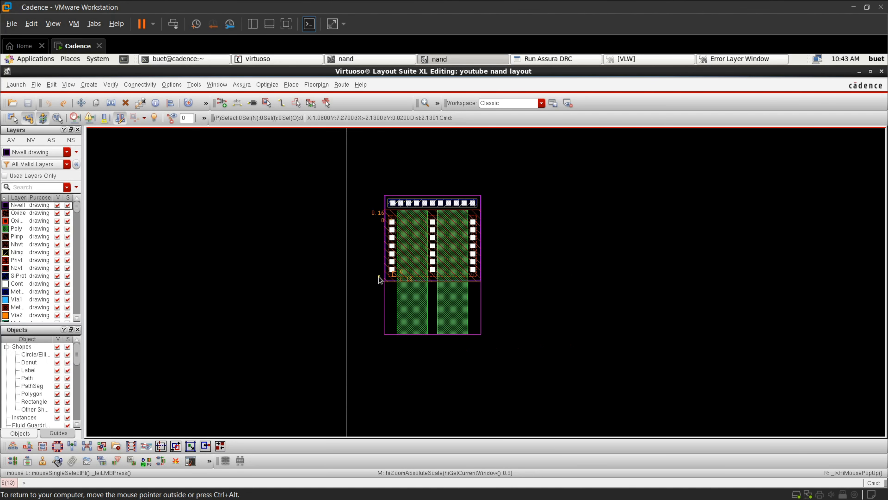
{"action": "scroll", "coordinate": [457, 164], "scroll_direction": "down", "scroll_amount": 1, "text": "ctrl"}
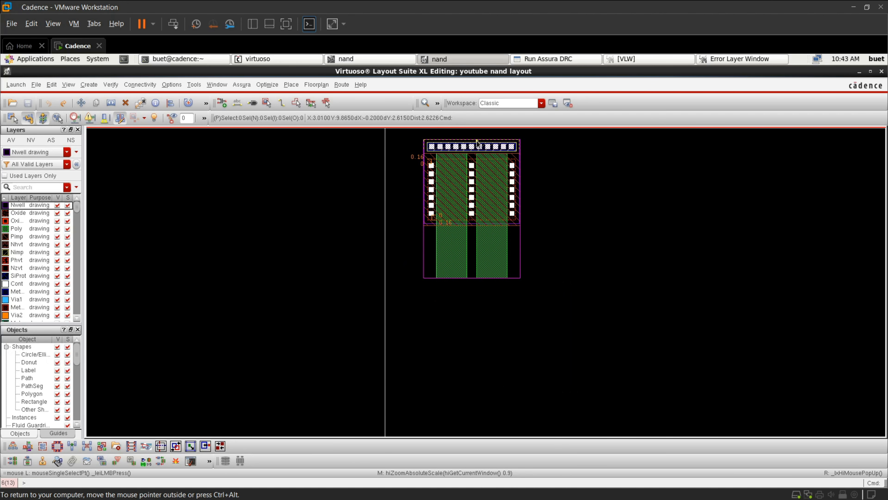
{"action": "scroll", "coordinate": [478, 143], "scroll_direction": "up", "scroll_amount": 1, "text": "ctrl"}
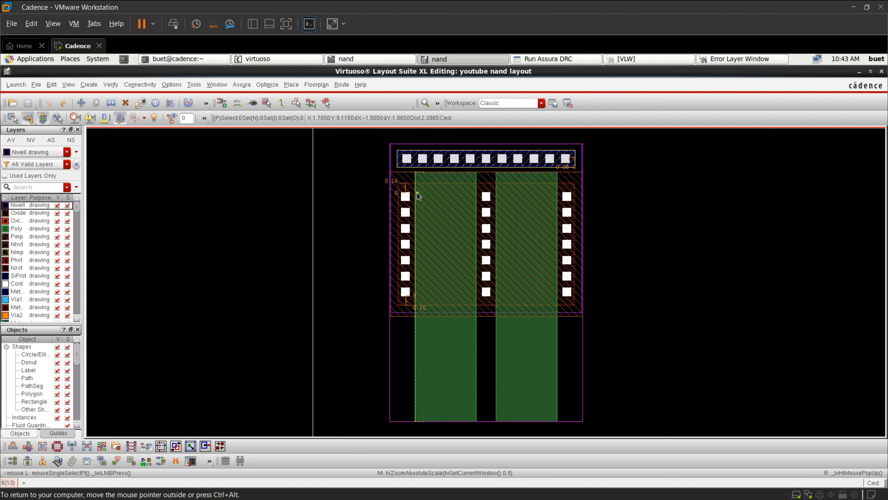
{"action": "scroll", "coordinate": [418, 195], "scroll_direction": "up", "scroll_amount": 1, "text": "ctrl"}
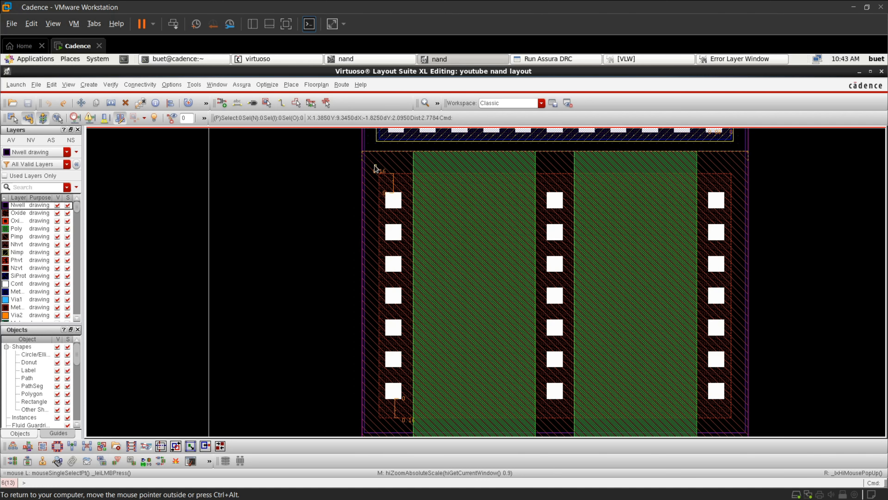
{"action": "left_click_drag", "start_coordinate": [375, 164], "coordinate": [737, 424]}
{"action": "scroll", "coordinate": [631, 181], "scroll_direction": "down", "scroll_amount": 2, "text": "ctrl"}
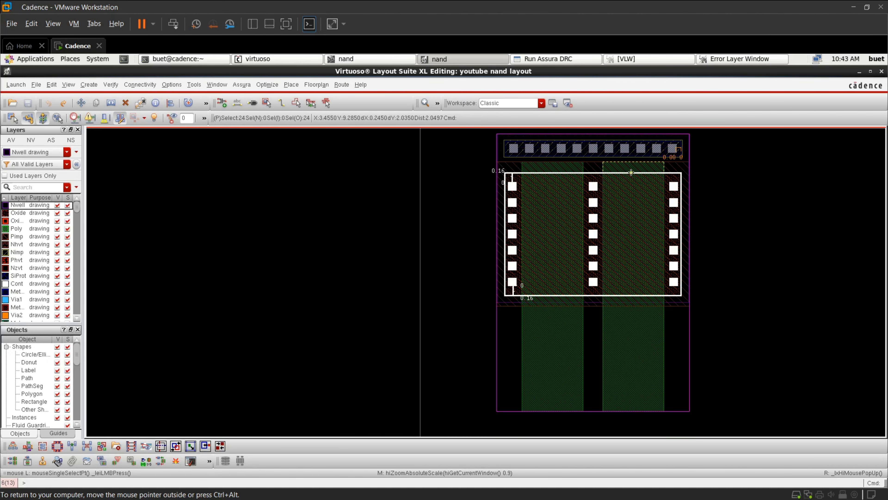
{"action": "scroll", "coordinate": [699, 179], "scroll_direction": "up", "scroll_amount": 2, "text": "ctrl"}
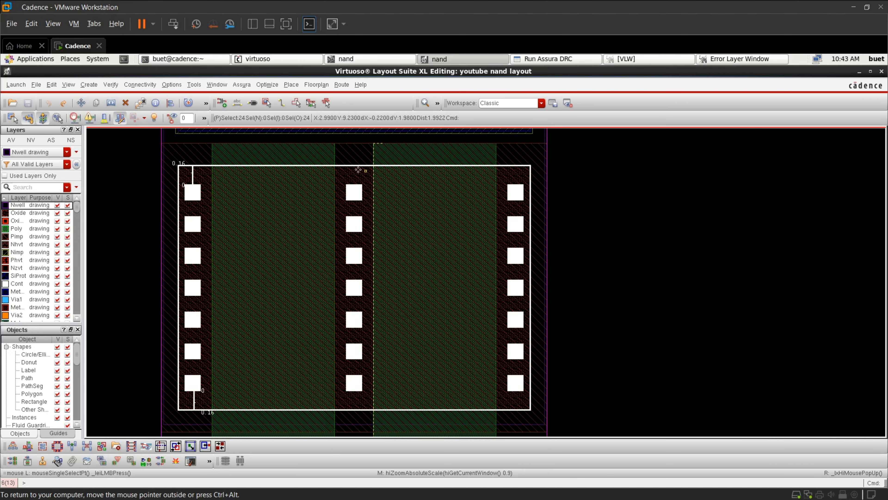
{"action": "key", "text": "c"}
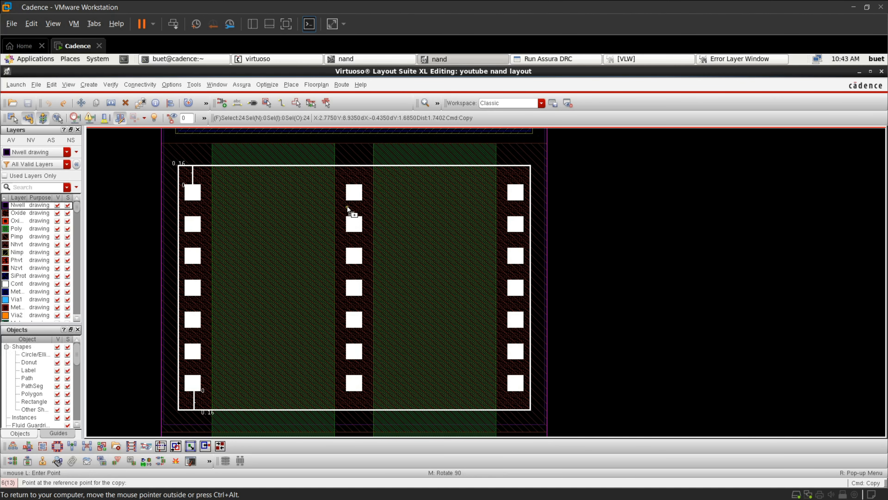
{"action": "key", "text": "F3"}
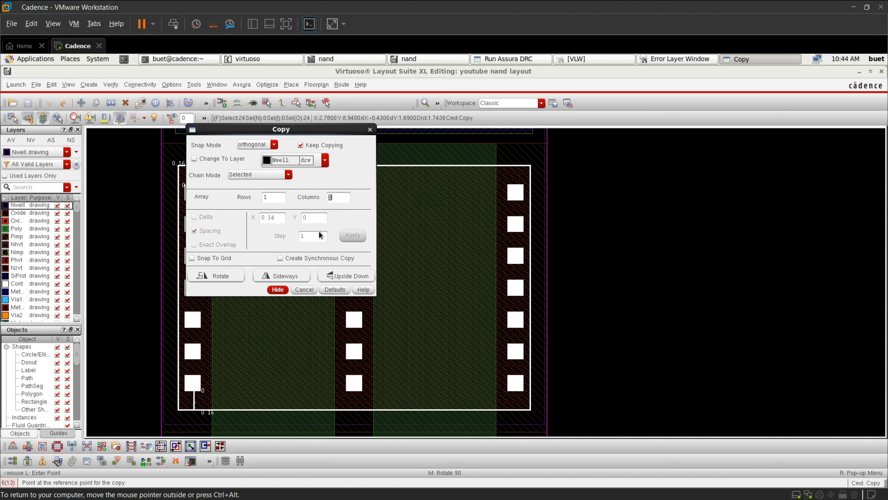
{"action": "left_click", "coordinate": [277, 290]}
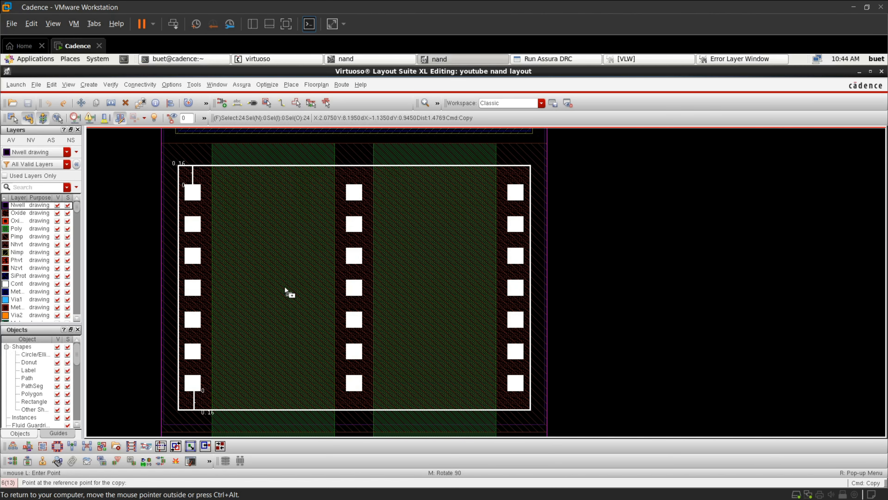
{"action": "scroll", "coordinate": [356, 168], "scroll_direction": "up", "scroll_amount": 5, "text": "ctrl"}
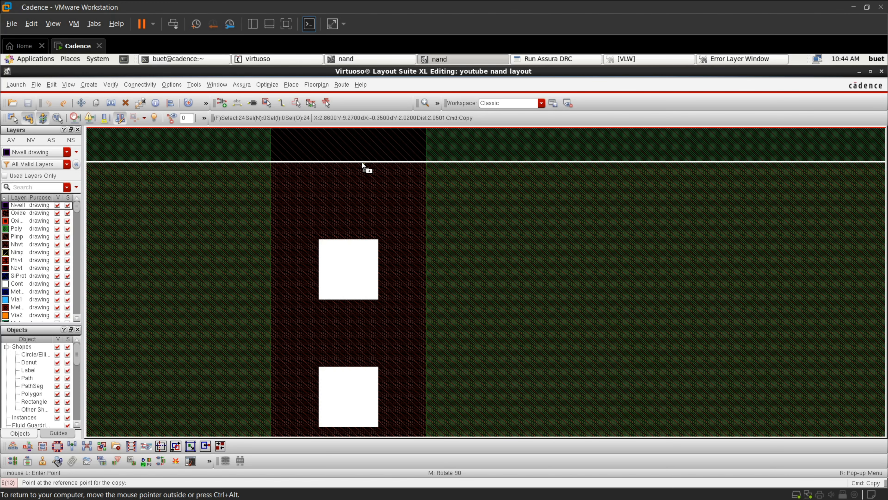
{"action": "left_click", "coordinate": [370, 162]}
{"action": "scroll", "coordinate": [385, 280], "scroll_direction": "down", "scroll_amount": 6, "text": "ctrl"}
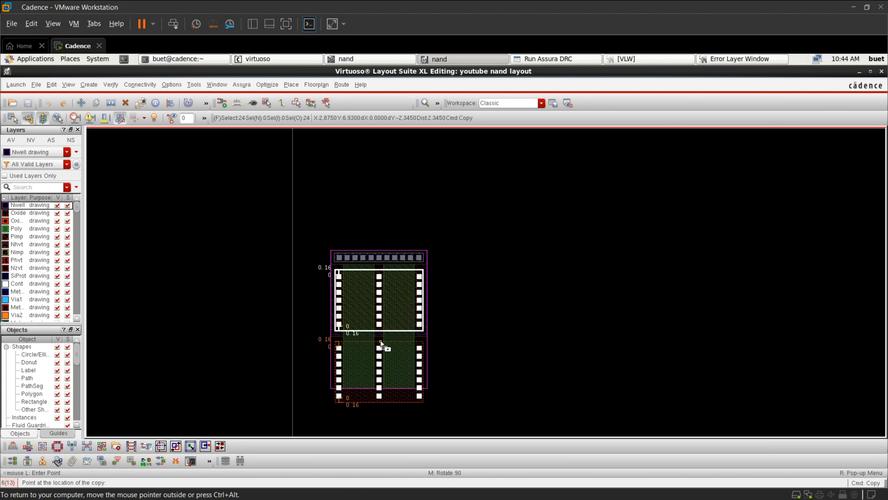
{"action": "scroll", "coordinate": [383, 346], "scroll_direction": "up", "scroll_amount": 6, "text": "ctrl"}
{"action": "scroll", "coordinate": [372, 380], "scroll_direction": "down", "scroll_amount": 7, "text": "ctrl"}
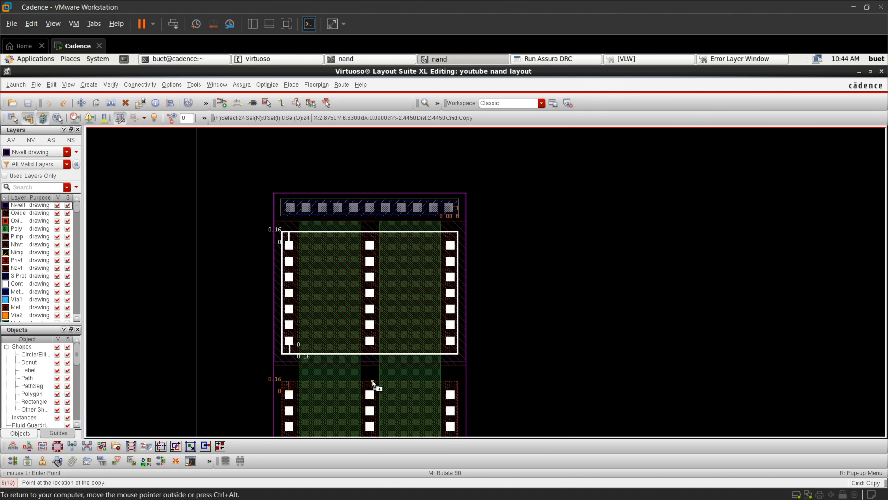
{"action": "scroll", "coordinate": [371, 391], "scroll_direction": "up", "scroll_amount": 7, "text": "ctrl"}
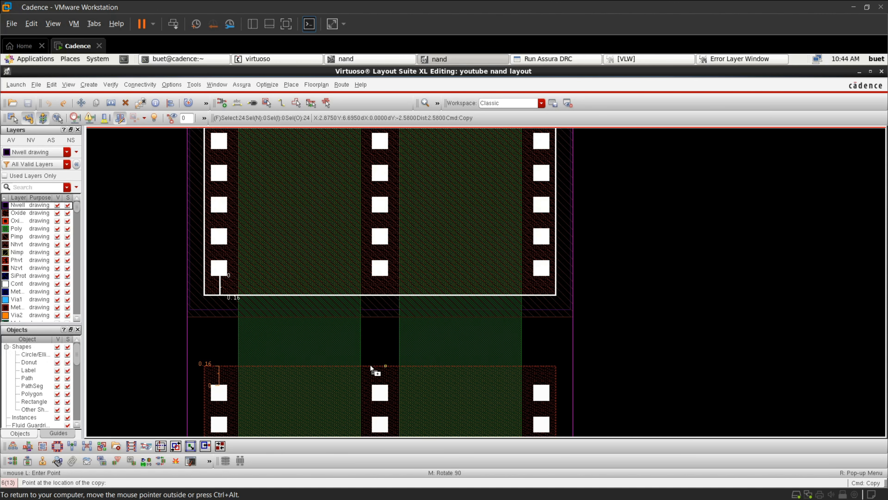
{"action": "left_click", "coordinate": [370, 365]}
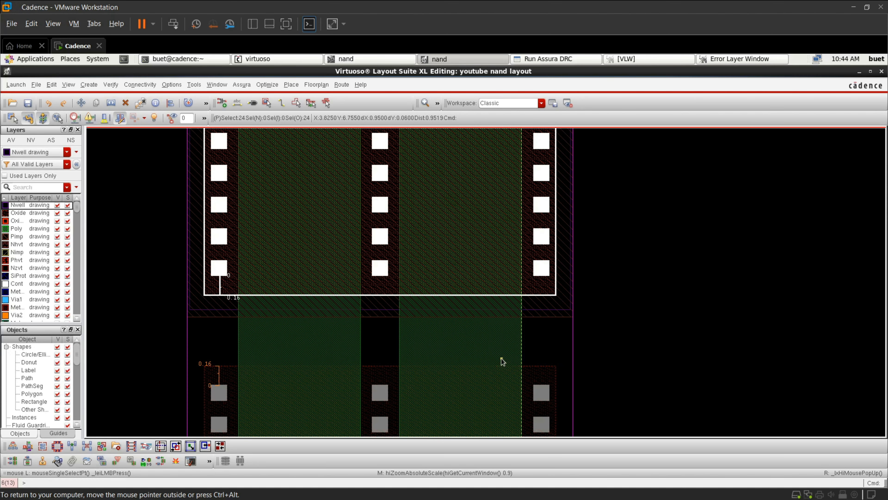
Stretch the lower edges of both poly gates down by about 0.84 so they extend past the copied oxide
{"action": "scroll", "coordinate": [484, 294], "scroll_direction": "down", "scroll_amount": 2, "text": "ctrl"}
{"action": "scroll", "coordinate": [484, 293], "scroll_direction": "down", "scroll_amount": 2, "text": "ctrl"}
{"action": "scroll", "coordinate": [446, 363], "scroll_direction": "up", "scroll_amount": 4, "text": "ctrl"}
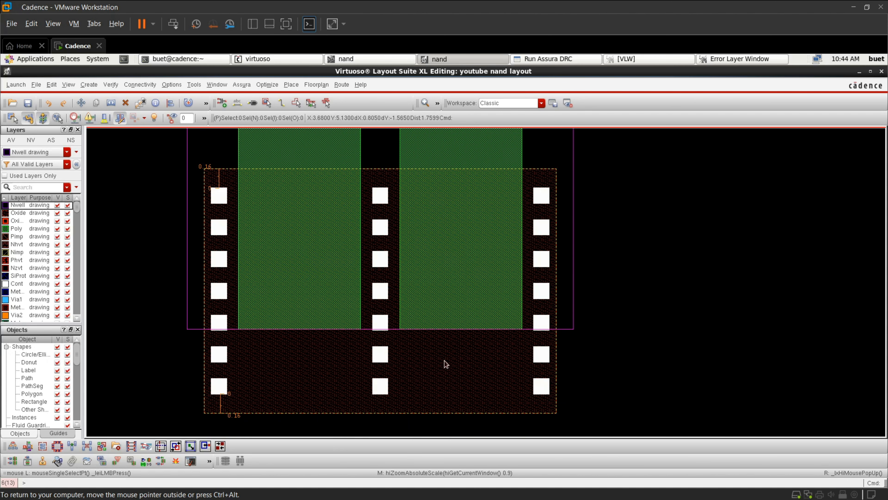
{"action": "scroll", "coordinate": [303, 331], "scroll_direction": "up", "scroll_amount": 2, "text": "ctrl"}
{"action": "scroll", "coordinate": [304, 332], "scroll_direction": "down", "scroll_amount": 2, "text": "ctrl"}
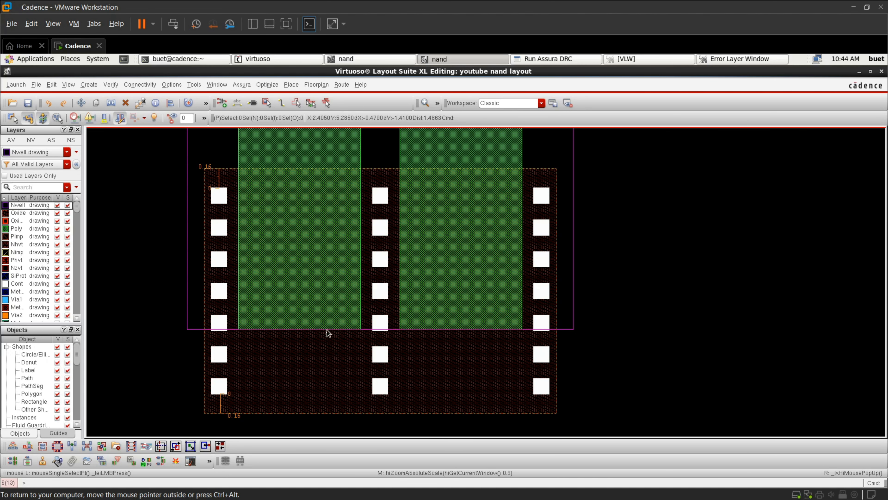
{"action": "key", "text": "s"}
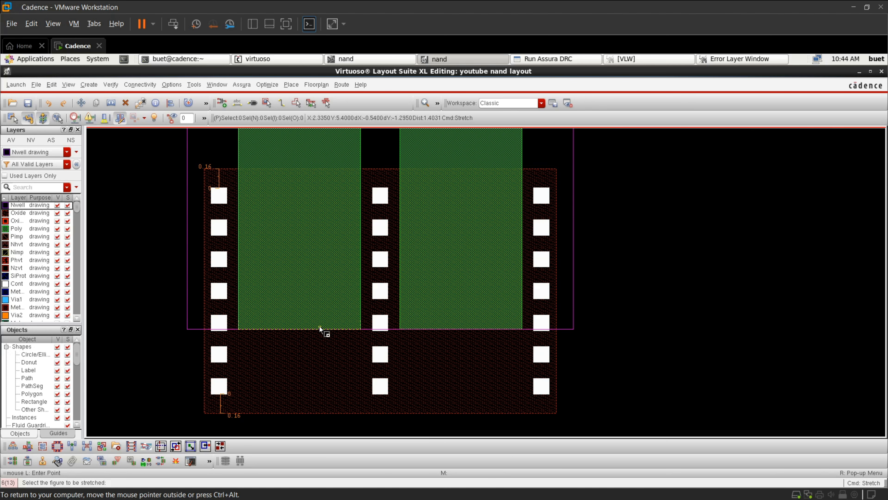
{"action": "left_click", "coordinate": [295, 327]}
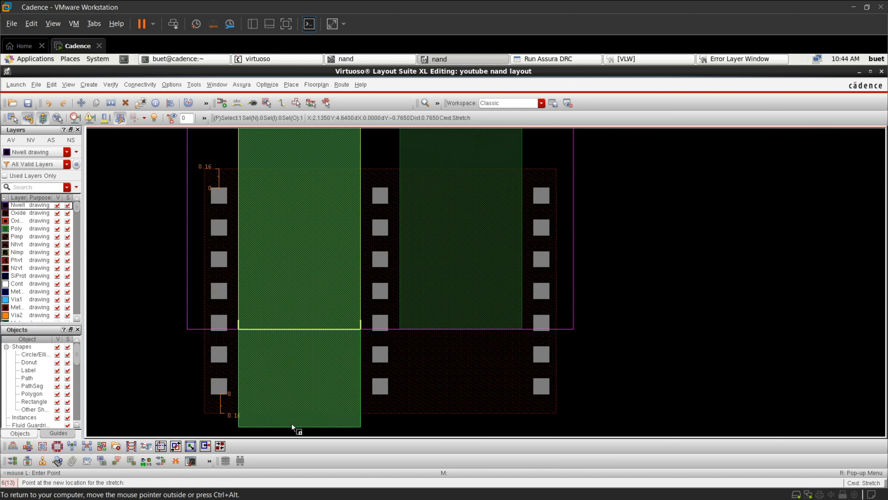
{"action": "left_click", "coordinate": [292, 428]}
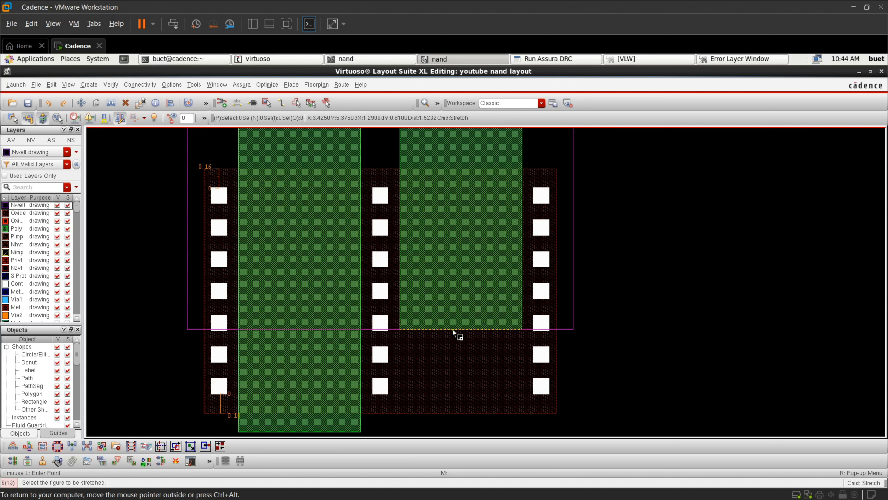
{"action": "left_click", "coordinate": [452, 328]}
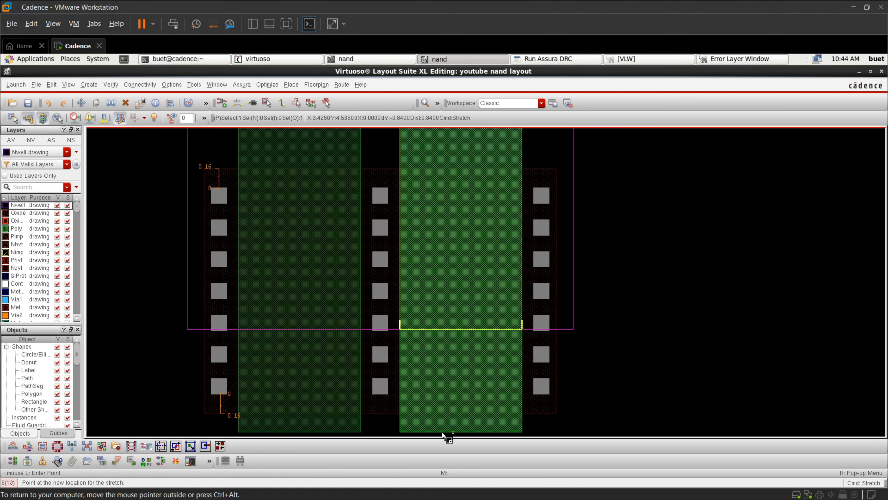
{"action": "left_click", "coordinate": [442, 431]}
{"action": "scroll", "coordinate": [447, 363], "scroll_direction": "down", "scroll_amount": 3}
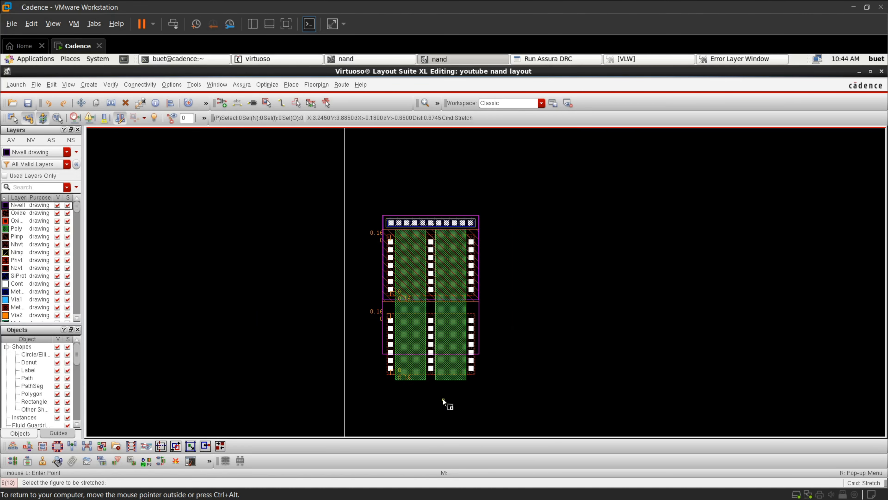
Draw an Nimp rectangle about 3.1 by 2.2 over the copied lower oxide, starting from the Nwell's left edge
{"action": "scroll", "coordinate": [443, 398], "scroll_direction": "up", "scroll_amount": 2}
{"action": "scroll", "coordinate": [412, 343], "scroll_direction": "up", "scroll_amount": 2}
{"action": "scroll", "coordinate": [412, 344], "scroll_direction": "down", "scroll_amount": 4}
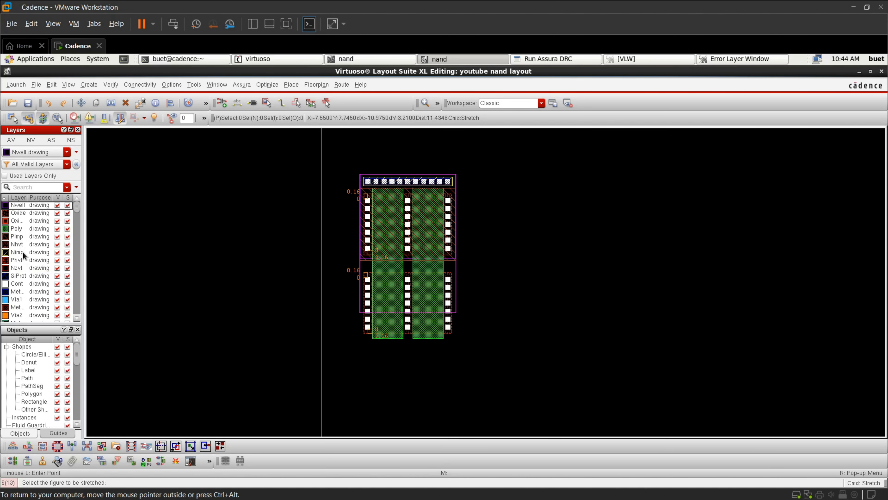
{"action": "left_click", "coordinate": [30, 250]}
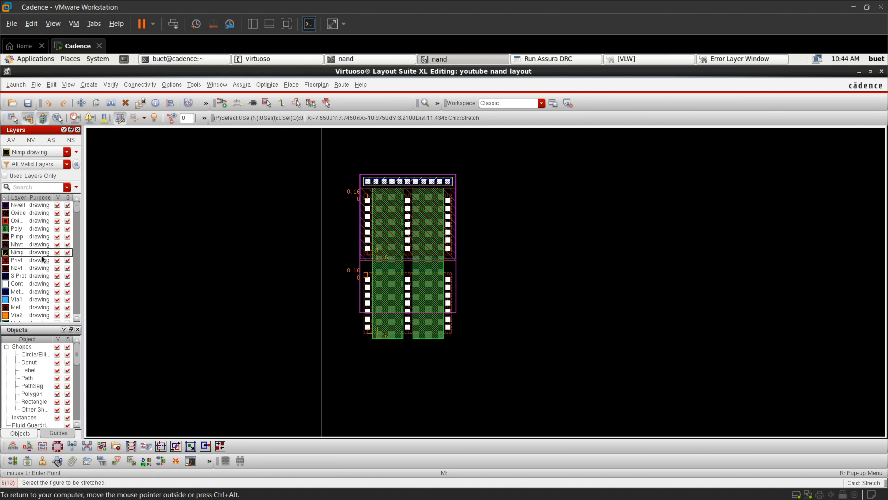
{"action": "scroll", "coordinate": [370, 277], "scroll_direction": "up", "scroll_amount": 3, "text": "ctrl"}
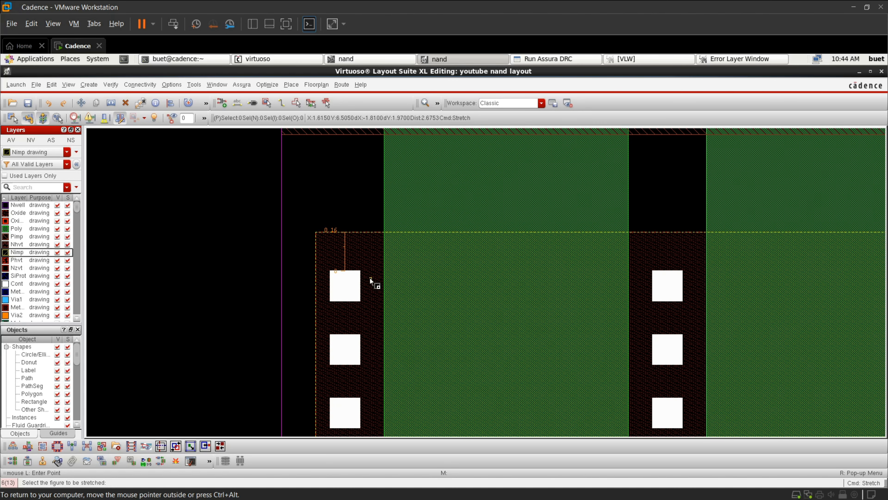
{"action": "key", "text": "r"}
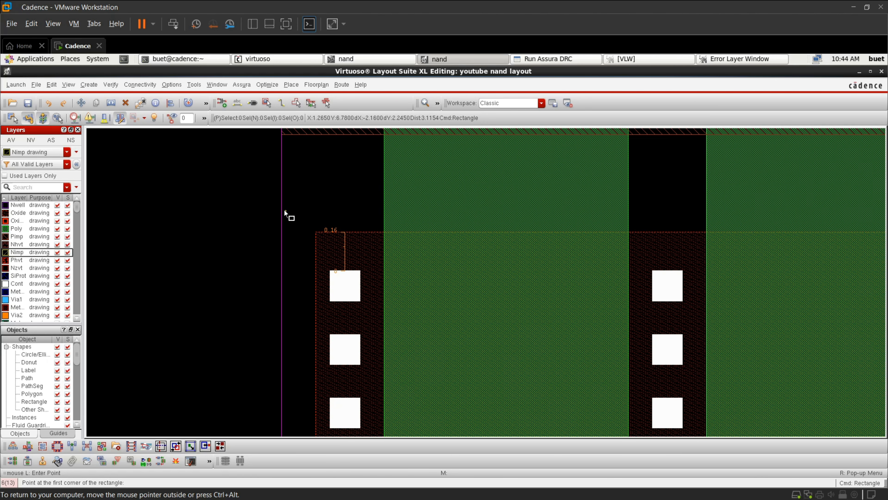
{"action": "scroll", "coordinate": [279, 212], "scroll_direction": "up", "scroll_amount": 2, "text": "ctrl"}
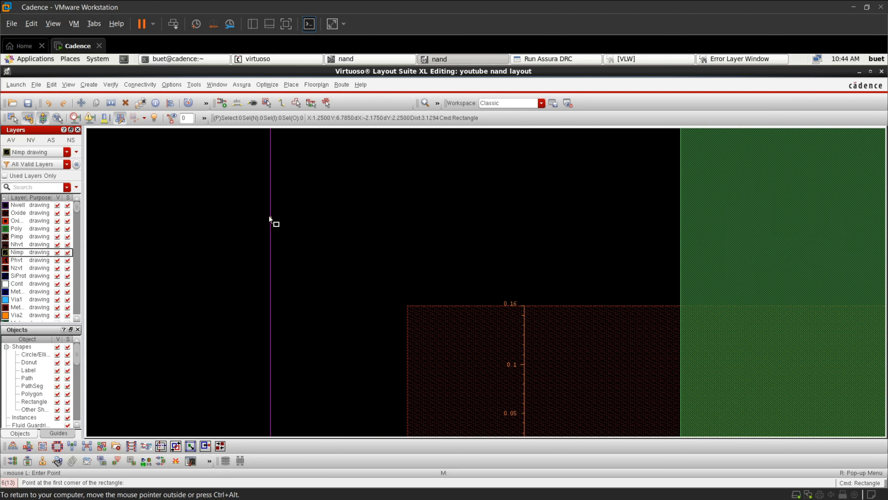
{"action": "left_click", "coordinate": [270, 217]}
{"action": "scroll", "coordinate": [335, 280], "scroll_direction": "down", "scroll_amount": 2, "text": "ctrl"}
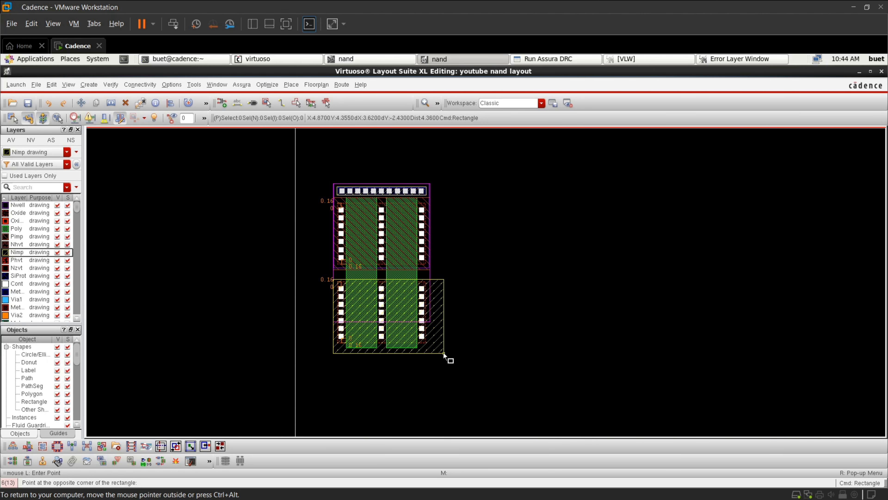
{"action": "scroll", "coordinate": [446, 357], "scroll_direction": "up", "scroll_amount": 2, "text": "ctrl"}
{"action": "scroll", "coordinate": [434, 346], "scroll_direction": "up", "scroll_amount": 2, "text": "ctrl"}
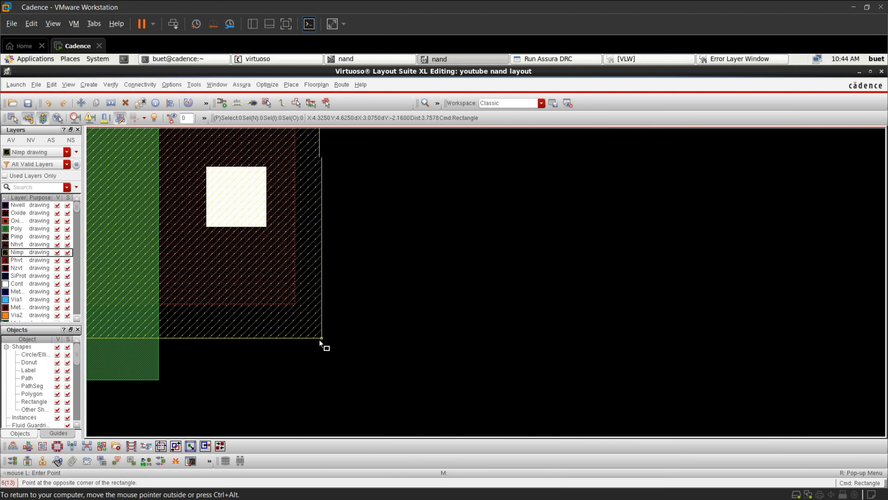
{"action": "left_click", "coordinate": [319, 357]}
{"action": "scroll", "coordinate": [318, 357], "scroll_direction": "down", "scroll_amount": 3, "text": "ctrl"}
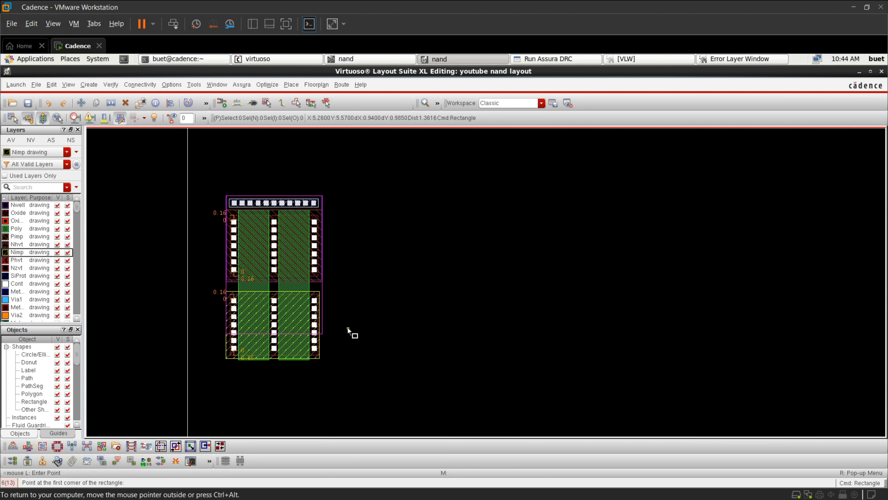
{"action": "key", "text": "Escape"}
Quick Align the Nimp rectangle's upper edge to the lower oxide's upper edge with a user spacing of 0.18
{"action": "scroll", "coordinate": [283, 296], "scroll_direction": "up", "scroll_amount": 2, "text": "ctrl"}
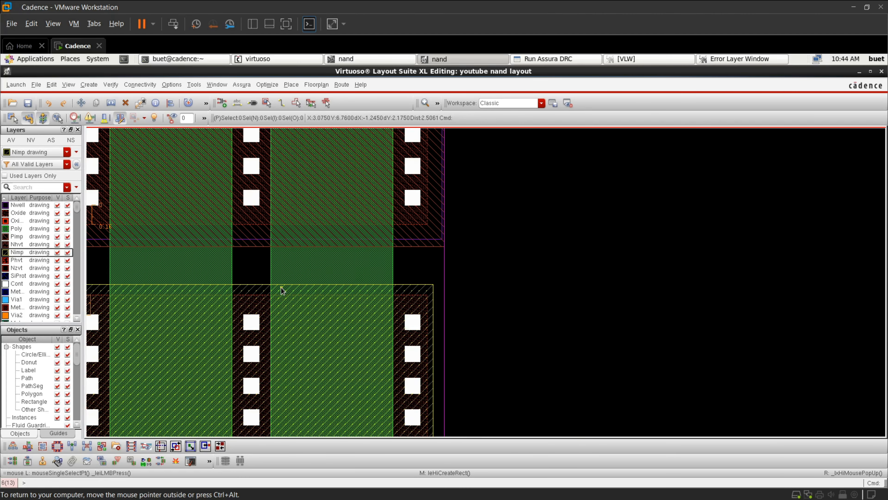
{"action": "scroll", "coordinate": [281, 287], "scroll_direction": "down", "scroll_amount": 1, "text": "ctrl"}
{"action": "scroll", "coordinate": [504, 301], "scroll_direction": "up", "scroll_amount": 2, "text": "ctrl"}
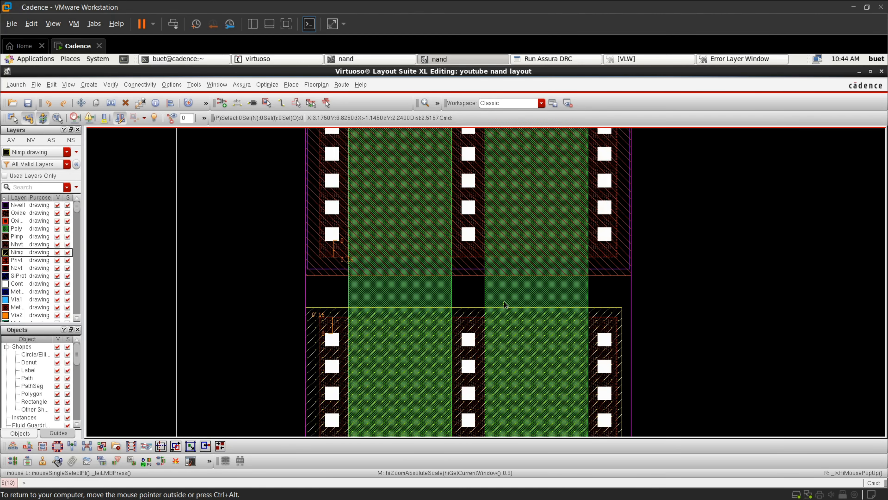
{"action": "key", "text": "a"}
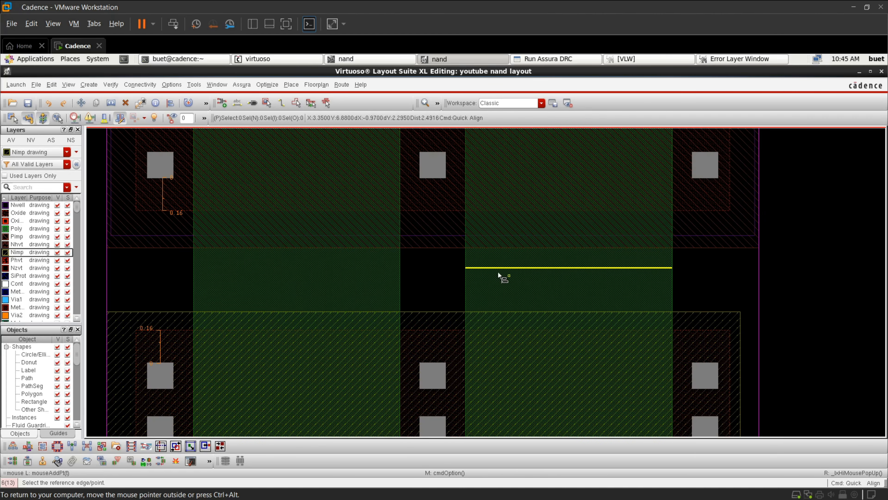
{"action": "right_click", "coordinate": [504, 277]}
{"action": "left_click", "coordinate": [517, 316]}
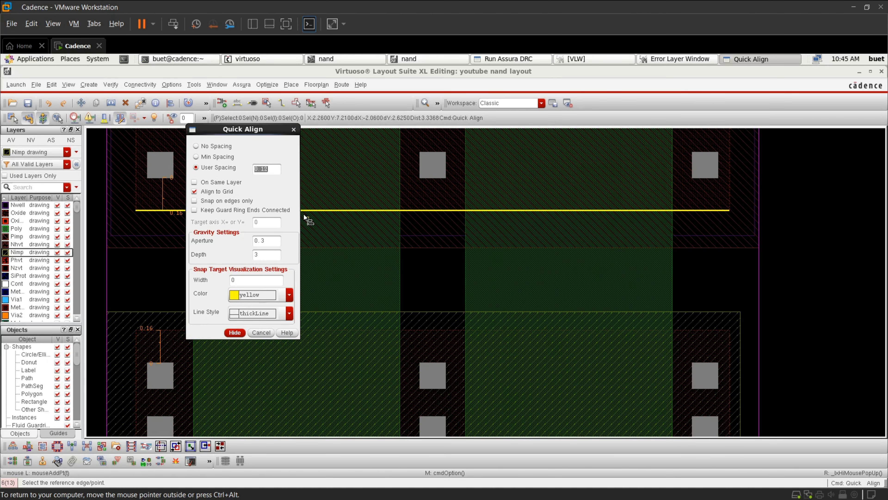
{"action": "left_click", "coordinate": [272, 172]}
{"action": "left_click", "coordinate": [235, 332]}
{"action": "scroll", "coordinate": [418, 331], "scroll_direction": "down", "scroll_amount": 2, "text": "ctrl"}
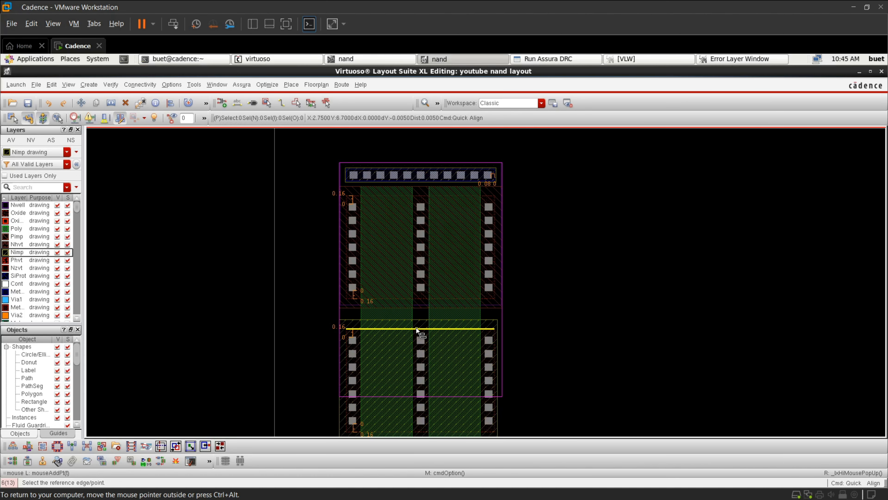
Quick Align the Nimp rectangle's lower edge to the lower oxide's bottom edge with the 0.18 spacing
{"action": "scroll", "coordinate": [419, 361], "scroll_direction": "down", "scroll_amount": 3, "text": "ctrl"}
{"action": "scroll", "coordinate": [419, 371], "scroll_direction": "up", "scroll_amount": 3, "text": "ctrl"}
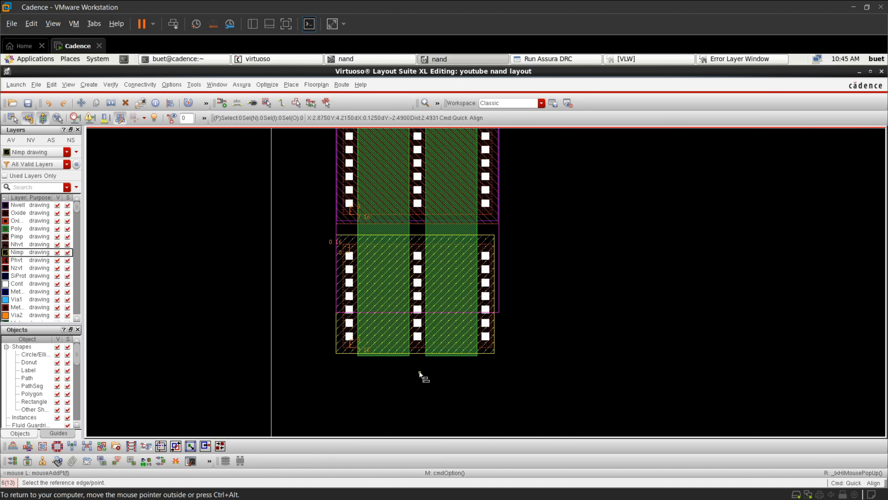
{"action": "scroll", "coordinate": [420, 371], "scroll_direction": "up", "scroll_amount": 5, "text": "ctrl"}
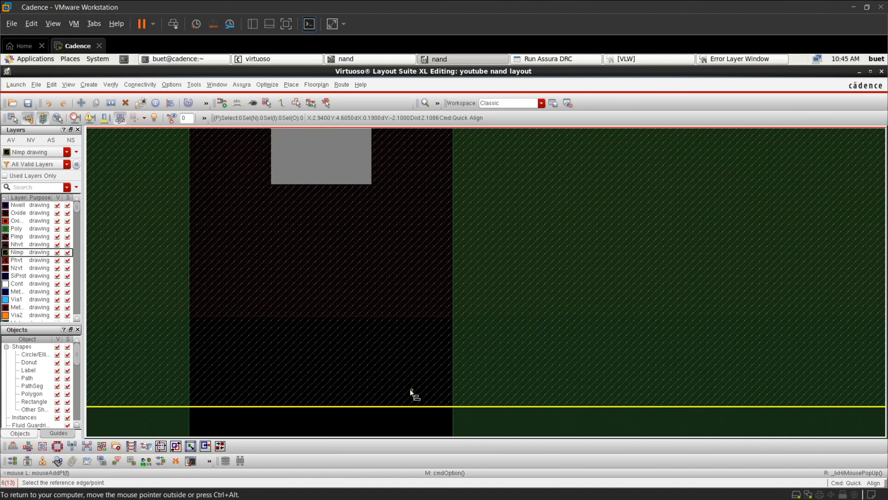
{"action": "scroll", "coordinate": [413, 332], "scroll_direction": "down", "scroll_amount": 3, "text": "ctrl"}
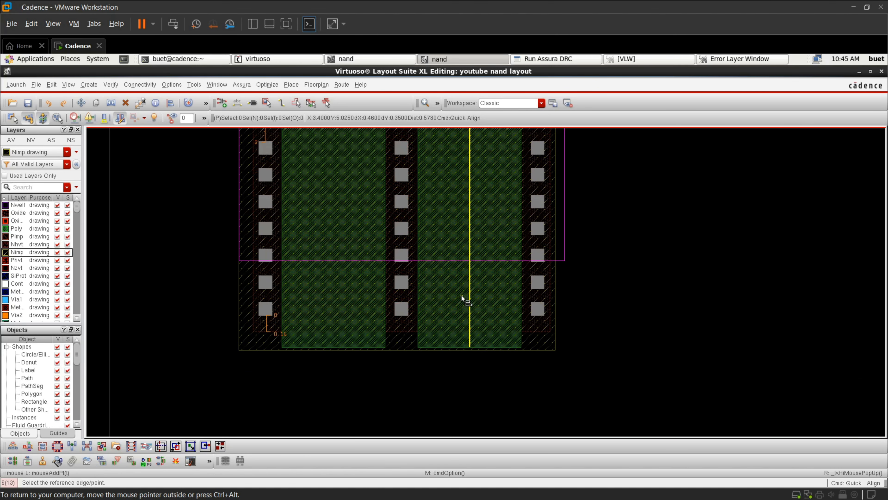
Set the Quick Align user spacing to 0.14 and align the Nimp rectangle's right edge to the lower oxide's right edge
{"action": "scroll", "coordinate": [541, 198], "scroll_direction": "down", "scroll_amount": 2, "text": "ctrl"}
{"action": "scroll", "coordinate": [543, 167], "scroll_direction": "up", "scroll_amount": 4, "text": "ctrl"}
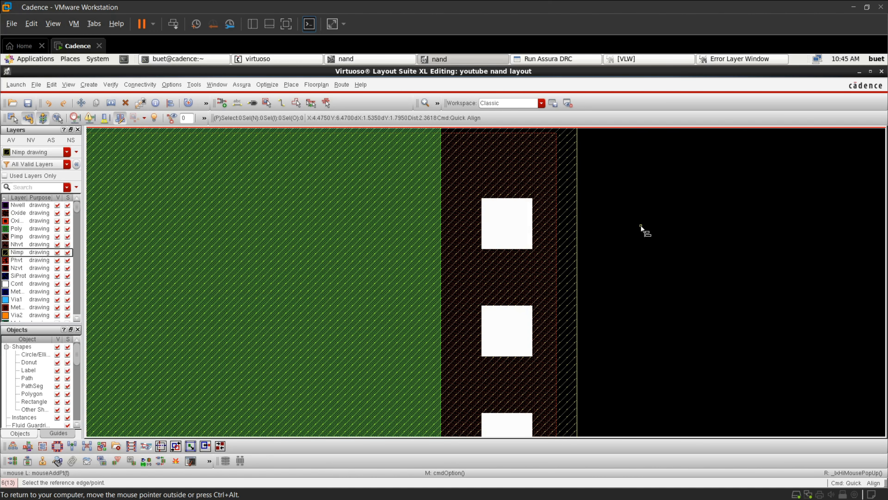
{"action": "right_click", "coordinate": [641, 226]}
{"action": "left_click", "coordinate": [672, 289]}
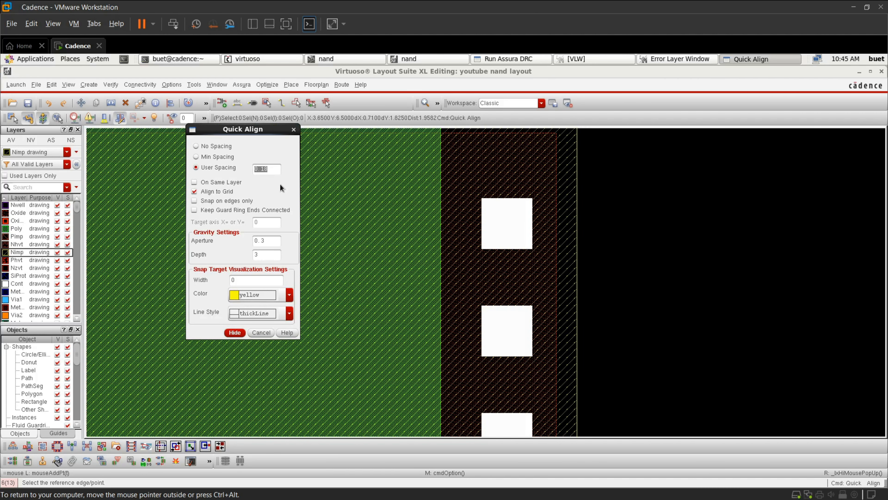
{"action": "left_click", "coordinate": [275, 169]}
{"action": "type", "text": "4"}
{"action": "left_click", "coordinate": [234, 333]}
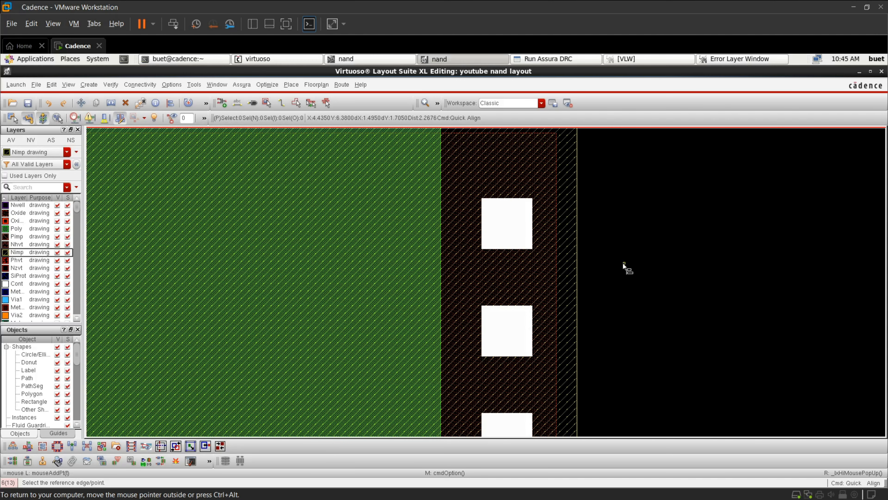
Quick Align the Nimp rectangle's left edge to the lower oxide's left edge with the 0.14 spacing
{"action": "scroll", "coordinate": [564, 271], "scroll_direction": "down", "scroll_amount": 5, "text": "ctrl"}
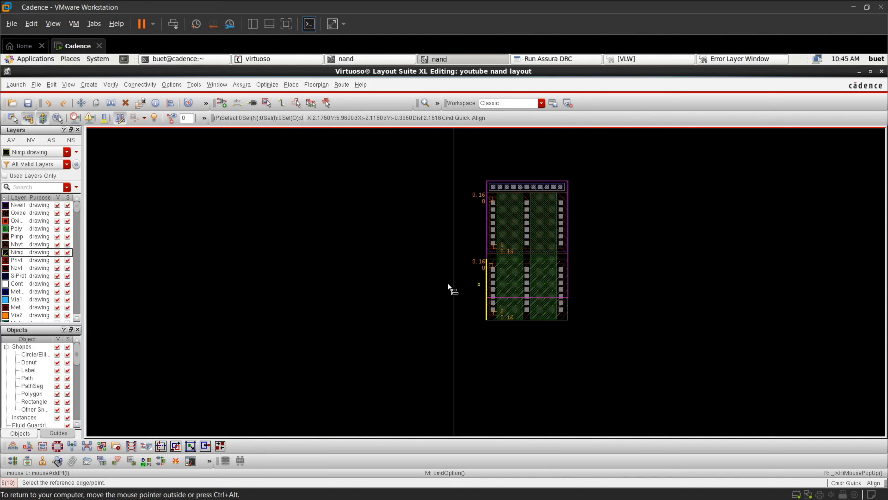
{"action": "scroll", "coordinate": [486, 282], "scroll_direction": "up", "scroll_amount": 5, "text": "ctrl"}
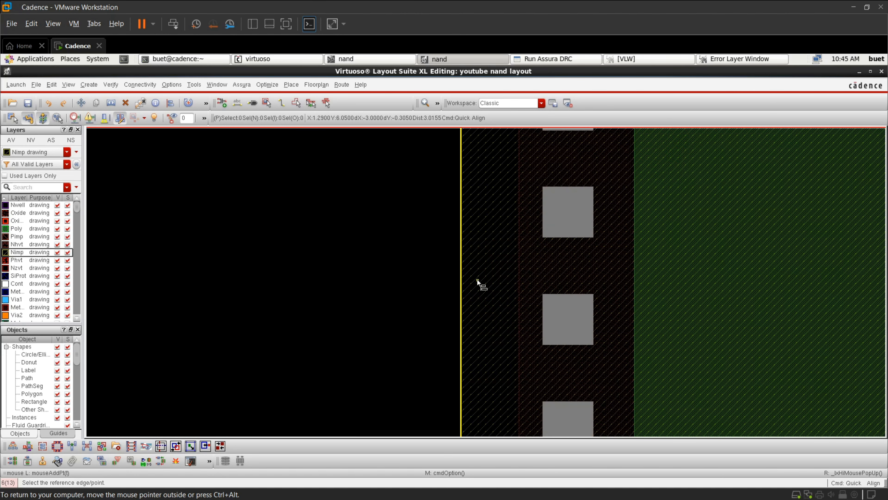
{"action": "scroll", "coordinate": [498, 269], "scroll_direction": "down", "scroll_amount": 5, "text": "ctrl"}
{"action": "scroll", "coordinate": [570, 239], "scroll_direction": "up", "scroll_amount": 5, "text": "ctrl"}
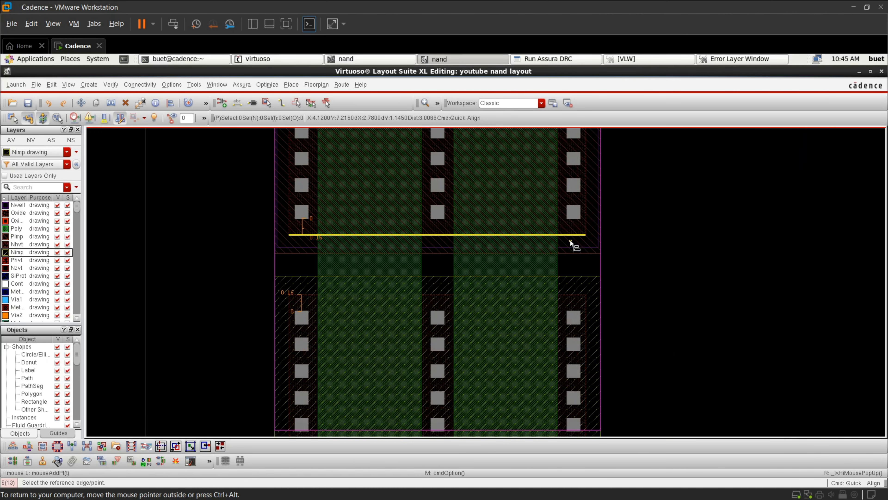
{"action": "scroll", "coordinate": [577, 249], "scroll_direction": "down", "scroll_amount": 5, "text": "ctrl"}
{"action": "scroll", "coordinate": [588, 257], "scroll_direction": "up", "scroll_amount": 3, "text": "ctrl"}
{"action": "scroll", "coordinate": [588, 257], "scroll_direction": "up", "scroll_amount": 2, "text": "ctrl"}
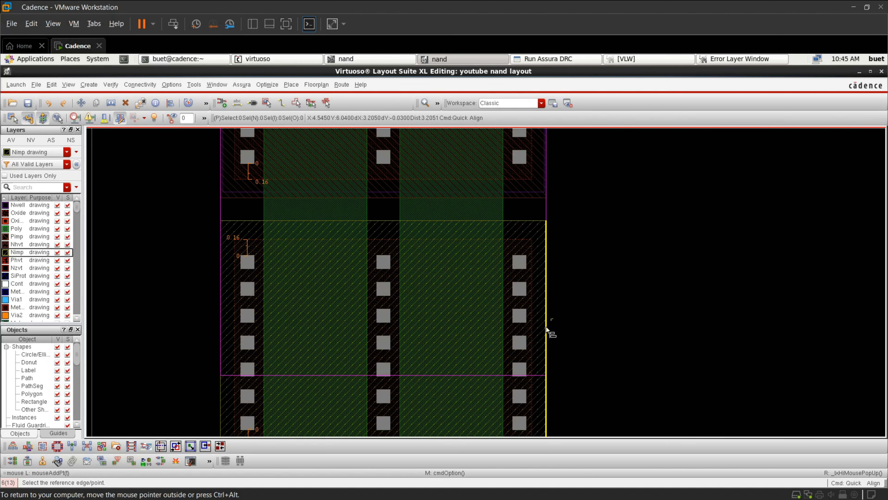
{"action": "scroll", "coordinate": [524, 351], "scroll_direction": "down", "scroll_amount": 4, "text": "ctrl"}
Switch Quick Align to No Spacing and align both poly gates' lower edges flush with the Nimp rectangle's lower edge
{"action": "right_click", "coordinate": [523, 351]}
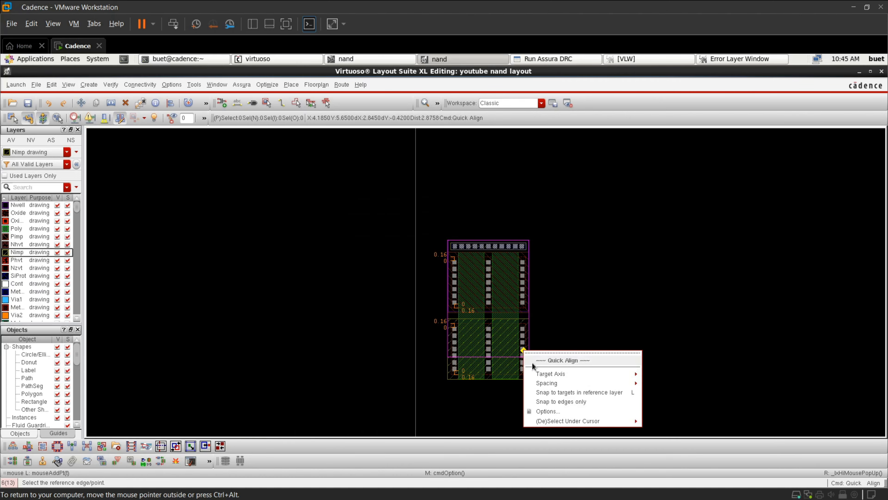
{"action": "left_click", "coordinate": [556, 410]}
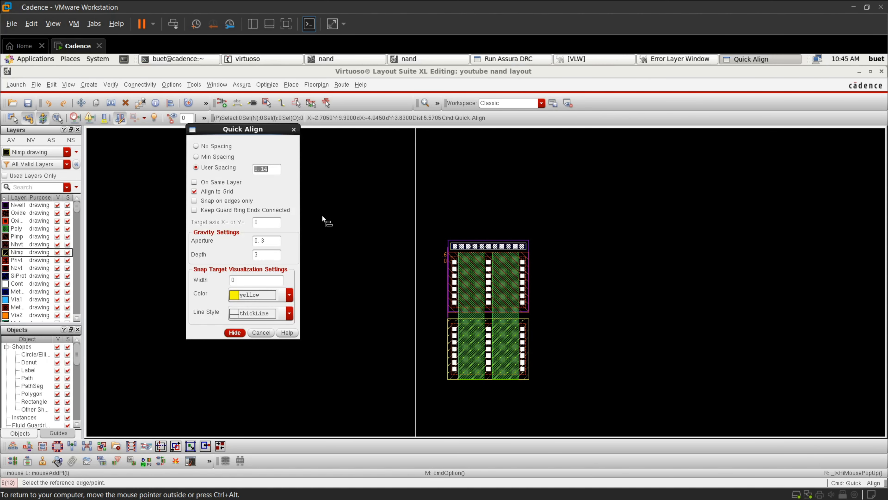
{"action": "left_click", "coordinate": [220, 146]}
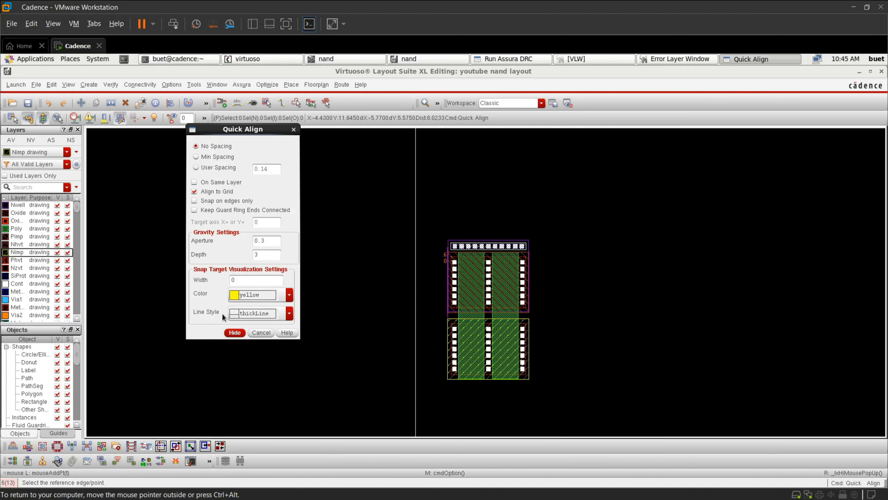
{"action": "left_click", "coordinate": [234, 333]}
{"action": "scroll", "coordinate": [518, 384], "scroll_direction": "up", "scroll_amount": 5, "text": "ctrl"}
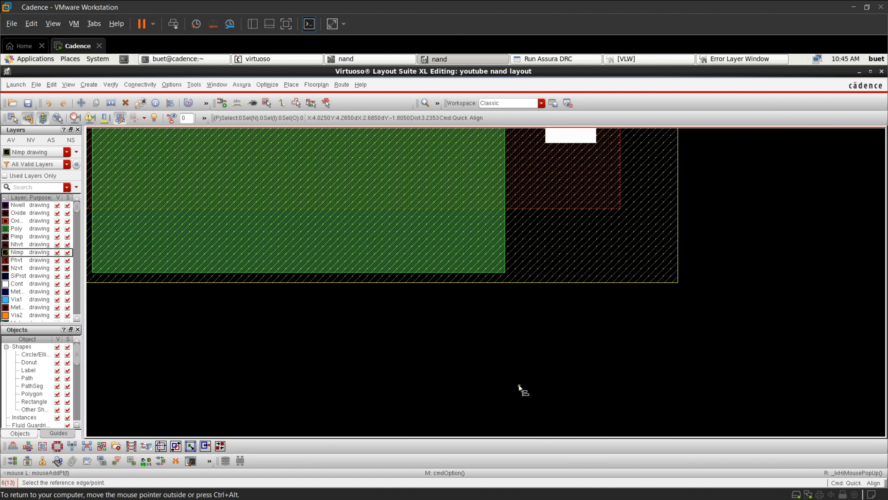
{"action": "scroll", "coordinate": [354, 281], "scroll_direction": "down", "scroll_amount": 4, "text": "ctrl"}
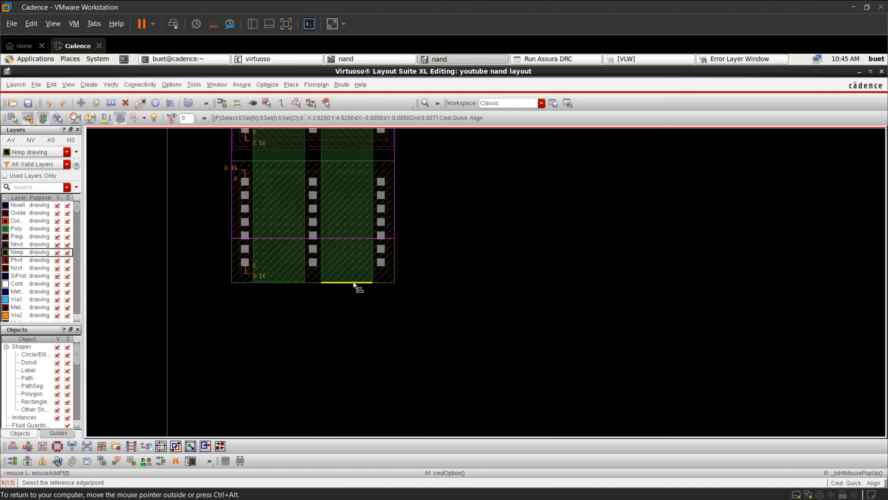
{"action": "scroll", "coordinate": [276, 274], "scroll_direction": "up", "scroll_amount": 5, "text": "ctrl"}
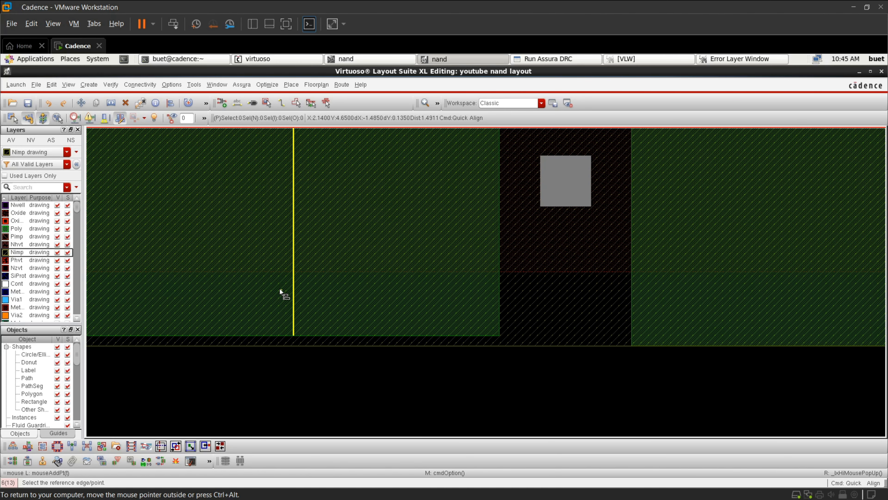
{"action": "left_click", "coordinate": [291, 323]}
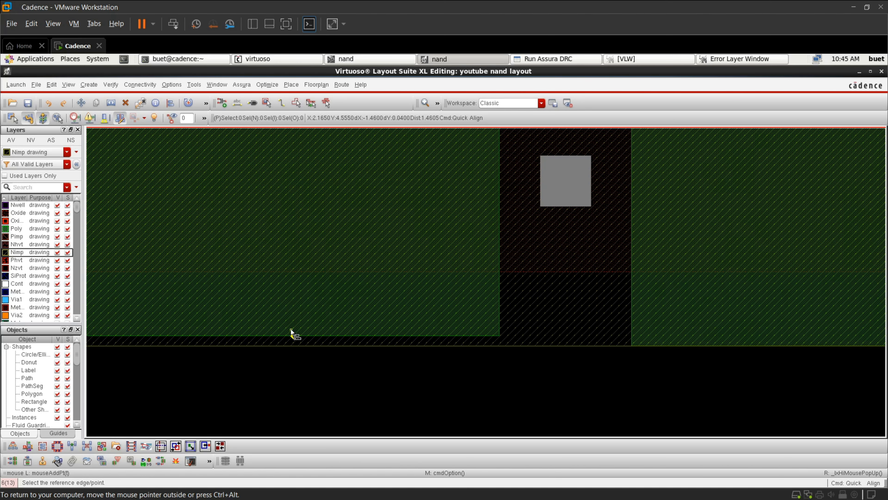
{"action": "left_click", "coordinate": [285, 348]}
{"action": "scroll", "coordinate": [285, 348], "scroll_direction": "down", "scroll_amount": 5, "text": "ctrl"}
{"action": "key", "text": "Escape"}
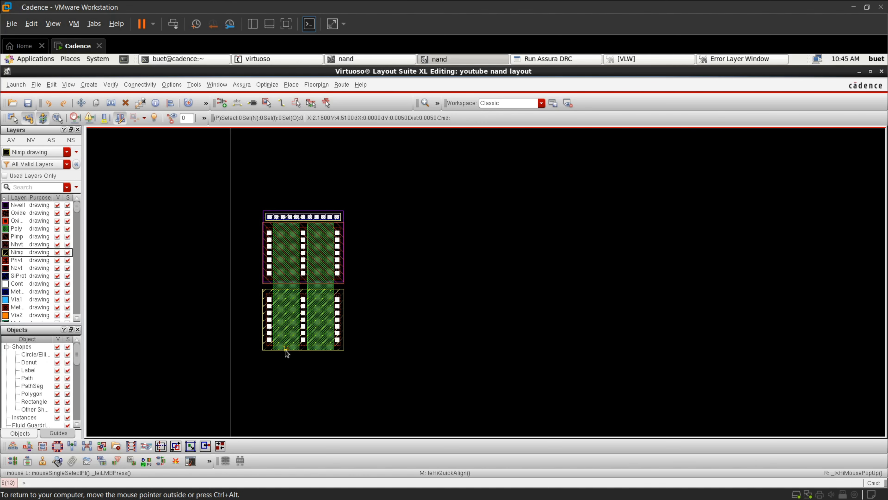
{"action": "key", "text": "f"}
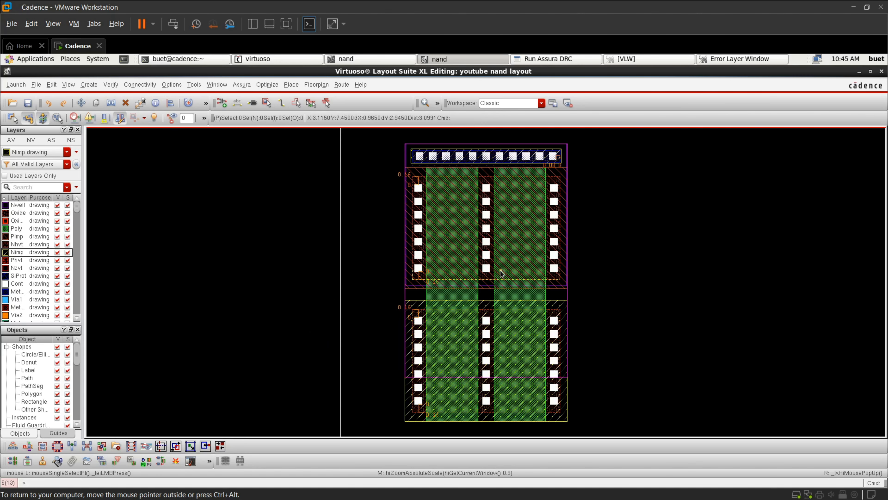
{"action": "scroll", "coordinate": [405, 147], "scroll_direction": "up", "scroll_amount": 4, "text": "ctrl"}
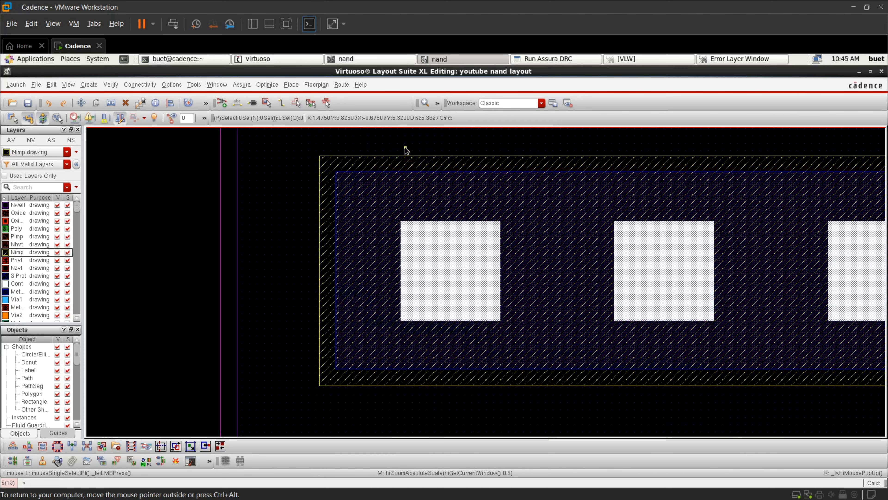
{"action": "scroll", "coordinate": [328, 164], "scroll_direction": "down", "scroll_amount": 3, "text": "ctrl"}
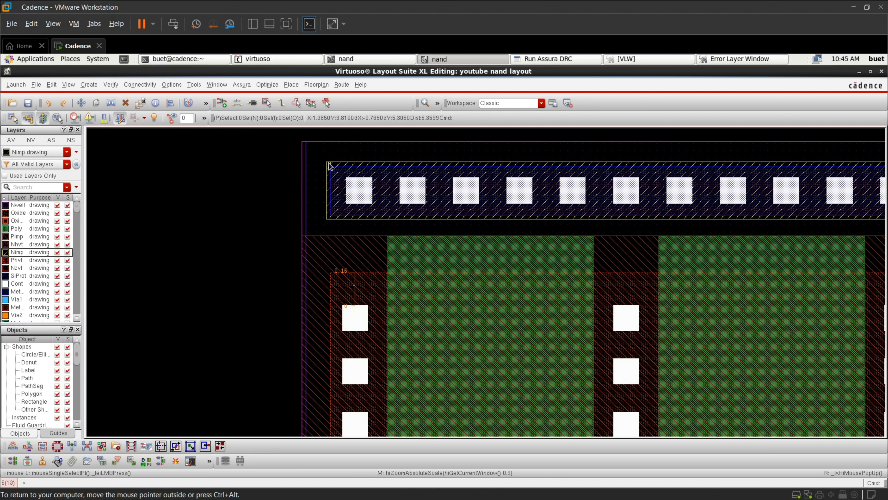
{"action": "scroll", "coordinate": [330, 166], "scroll_direction": "down", "scroll_amount": 2, "text": "ctrl"}
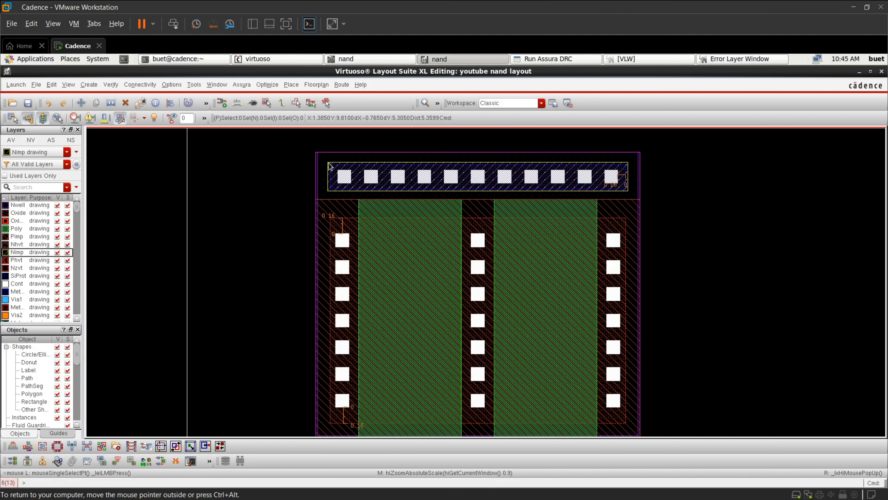
Copy the top contact strip, without its implant, straight down to just below the lower Nimp region
{"action": "left_click_drag", "start_coordinate": [329, 165], "coordinate": [627, 189]}
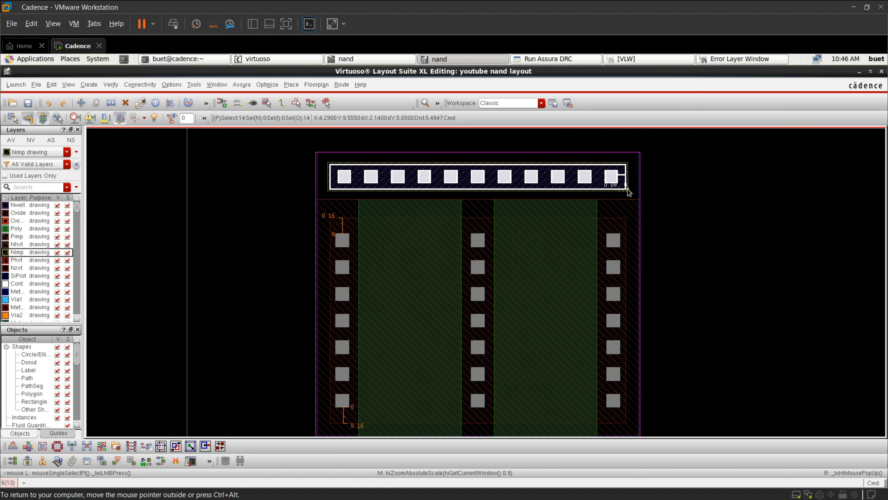
{"action": "scroll", "coordinate": [543, 166], "scroll_direction": "up", "scroll_amount": 3}
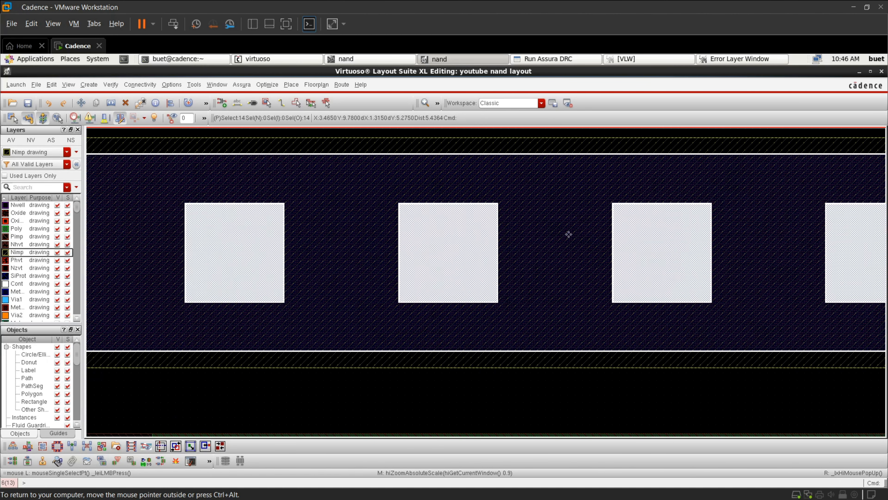
{"action": "key", "text": "c"}
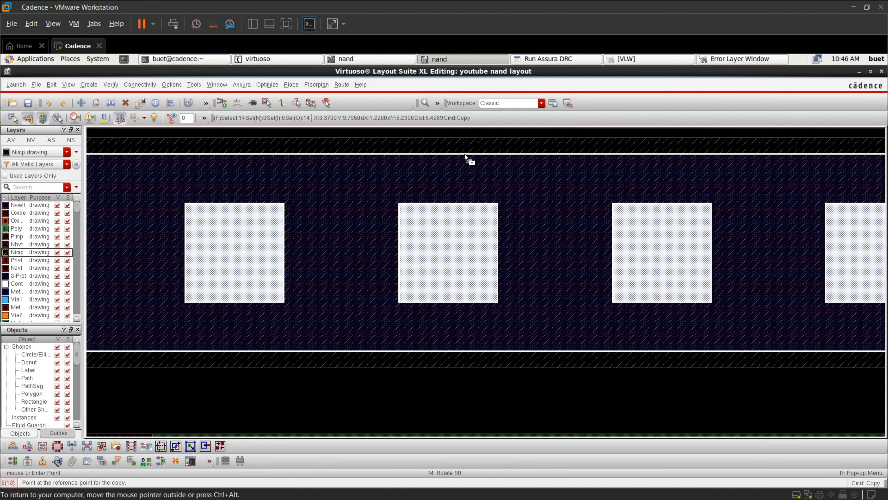
{"action": "left_click", "coordinate": [465, 154]}
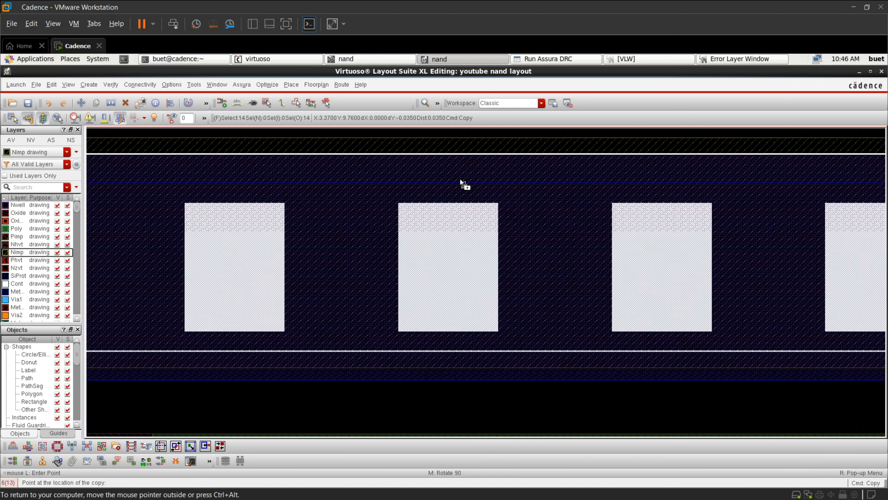
{"action": "scroll", "coordinate": [476, 220], "scroll_direction": "down", "scroll_amount": 5, "text": "ctrl"}
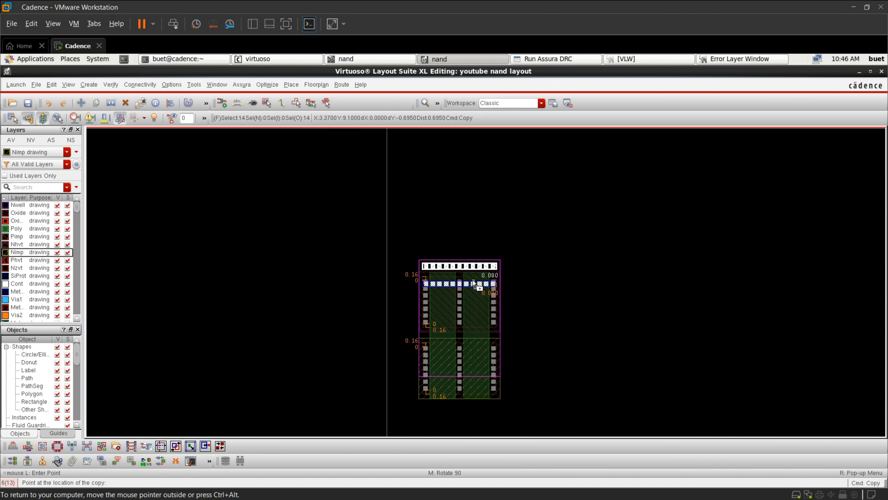
{"action": "scroll", "coordinate": [469, 342], "scroll_direction": "up", "scroll_amount": 5, "text": "ctrl"}
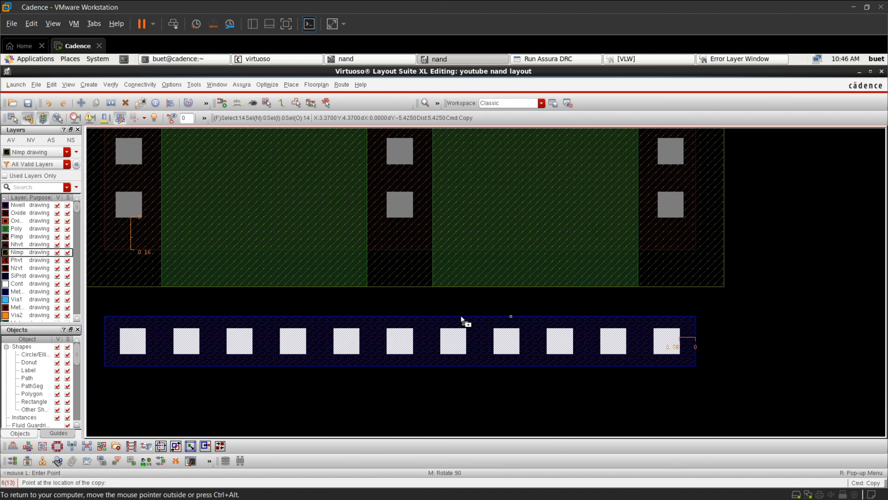
{"action": "scroll", "coordinate": [461, 314], "scroll_direction": "up", "scroll_amount": 3, "text": "ctrl"}
{"action": "scroll", "coordinate": [461, 314], "scroll_direction": "down", "scroll_amount": 4, "text": "ctrl"}
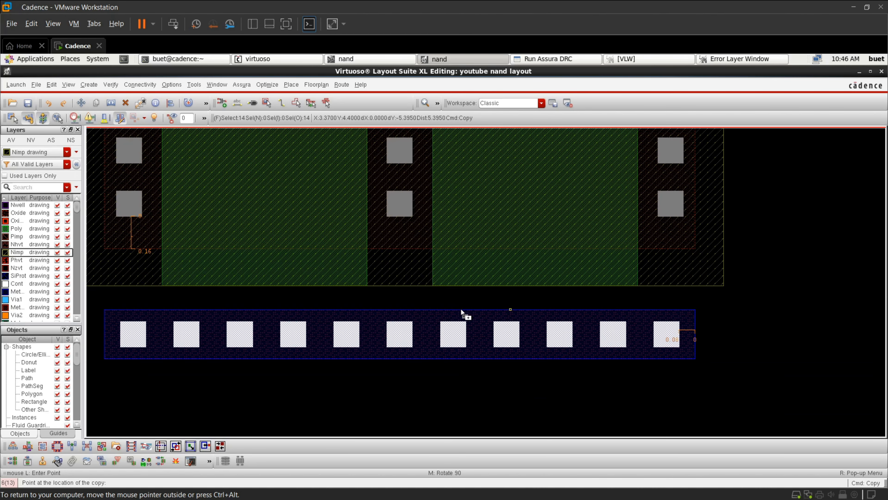
{"action": "key", "text": "Escape"}
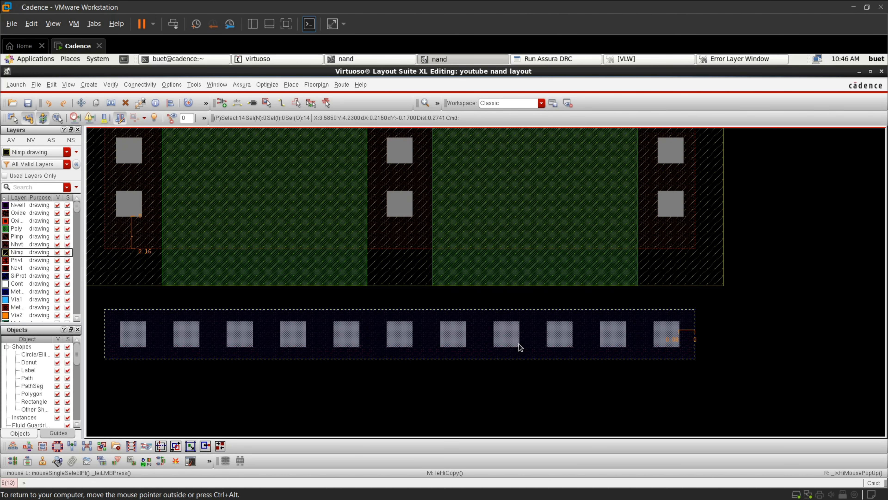
Measure the gap between the top contact strip's lower edge and the upper edge of the poly gates
{"action": "scroll", "coordinate": [423, 328], "scroll_direction": "up", "scroll_amount": 4, "text": "ctrl"}
{"action": "scroll", "coordinate": [414, 257], "scroll_direction": "up", "scroll_amount": 5, "text": "ctrl"}
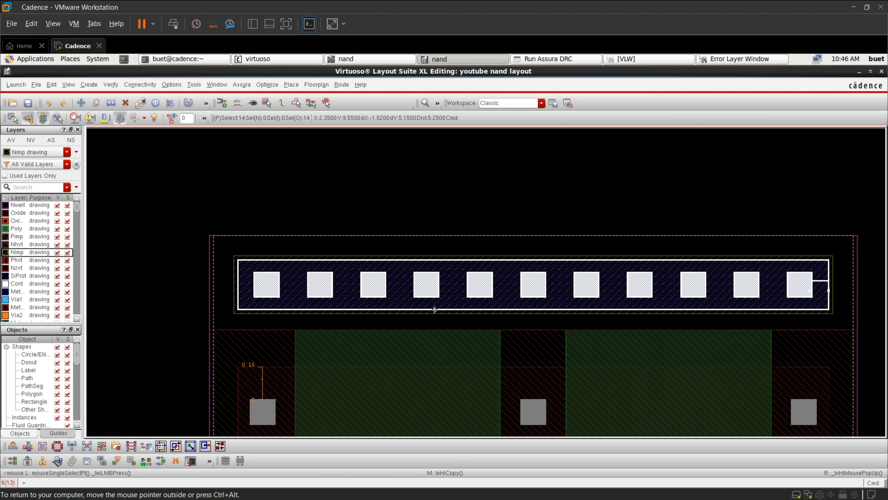
{"action": "scroll", "coordinate": [432, 310], "scroll_direction": "up", "scroll_amount": 3, "text": "ctrl"}
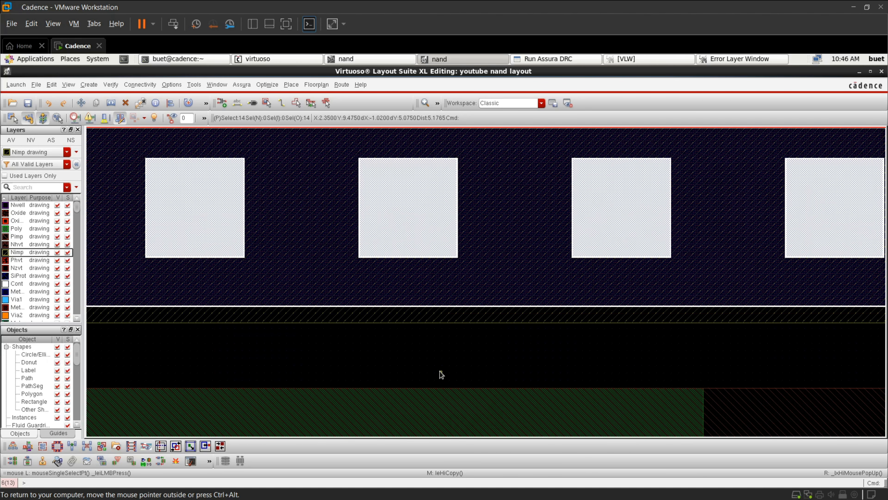
{"action": "key", "text": "k"}
{"action": "left_click", "coordinate": [446, 385]}
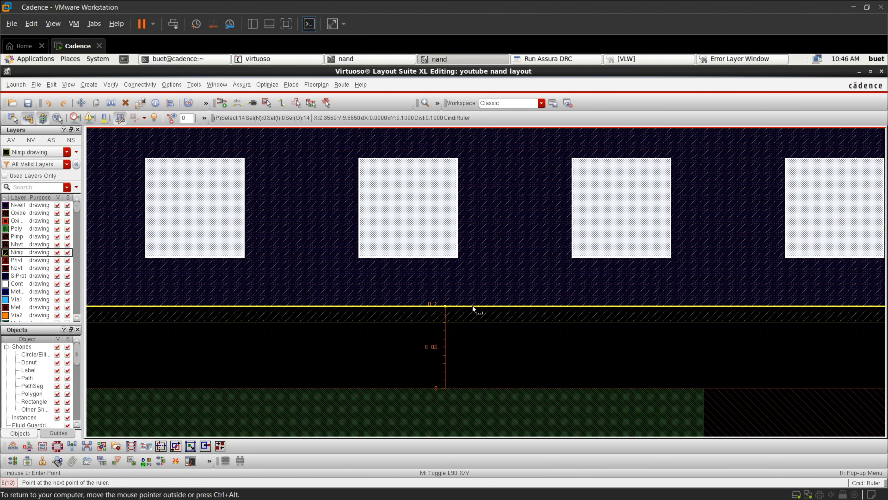
{"action": "double_click", "coordinate": [473, 305]}
Quick Align the copied contact strip's upper edge to the Nimp region's lower edge with a user spacing of 0.1
{"action": "scroll", "coordinate": [472, 307], "scroll_direction": "down", "scroll_amount": 8, "text": "ctrl"}
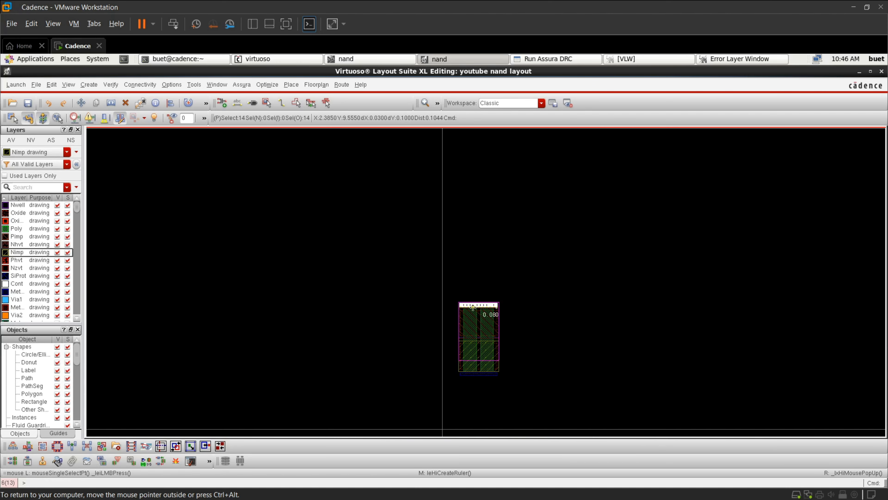
{"action": "scroll", "coordinate": [474, 387], "scroll_direction": "up", "scroll_amount": 5, "text": "ctrl"}
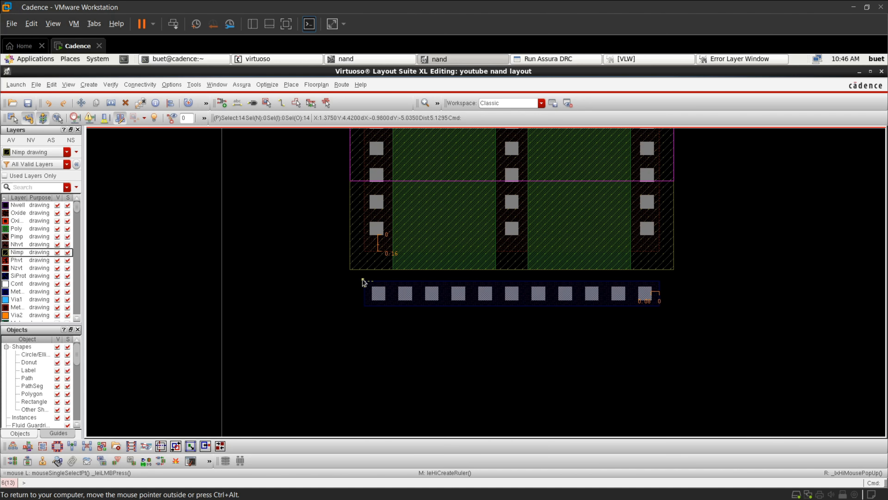
{"action": "left_click_drag", "start_coordinate": [363, 282], "coordinate": [728, 333]}
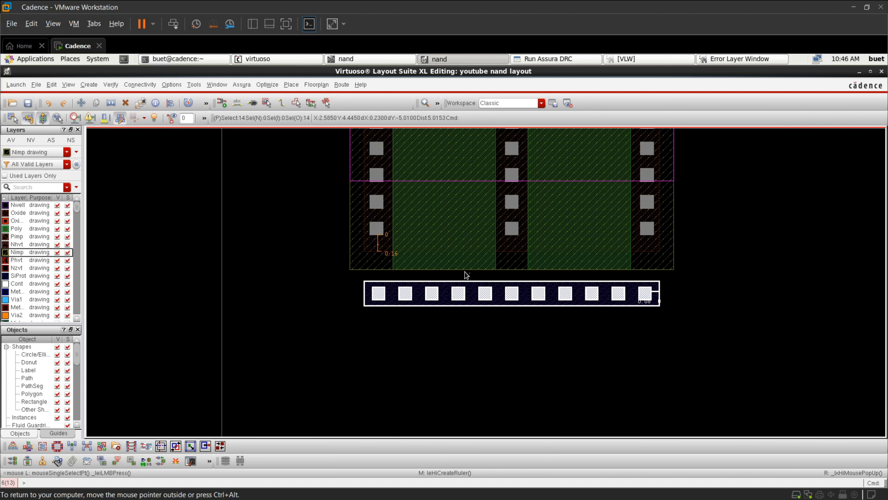
{"action": "scroll", "coordinate": [463, 272], "scroll_direction": "up", "scroll_amount": 3, "text": "ctrl"}
{"action": "key", "text": "a"}
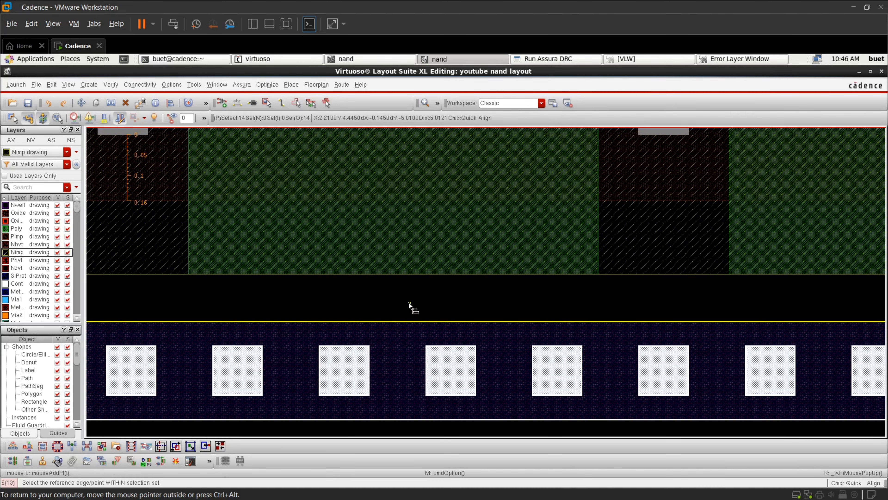
{"action": "right_click", "coordinate": [409, 303]}
{"action": "left_click", "coordinate": [434, 364]}
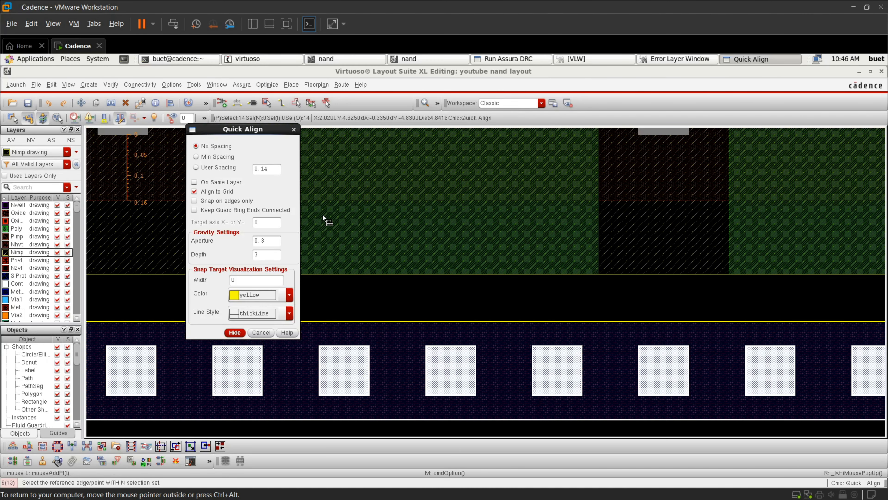
{"action": "left_click", "coordinate": [225, 163]}
{"action": "left_click", "coordinate": [237, 332]}
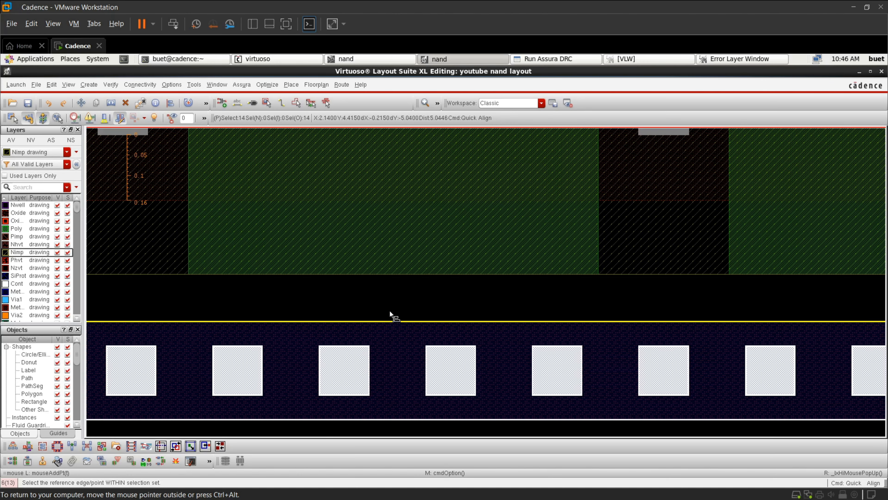
{"action": "left_click", "coordinate": [416, 327]}
{"action": "left_click", "coordinate": [434, 276]}
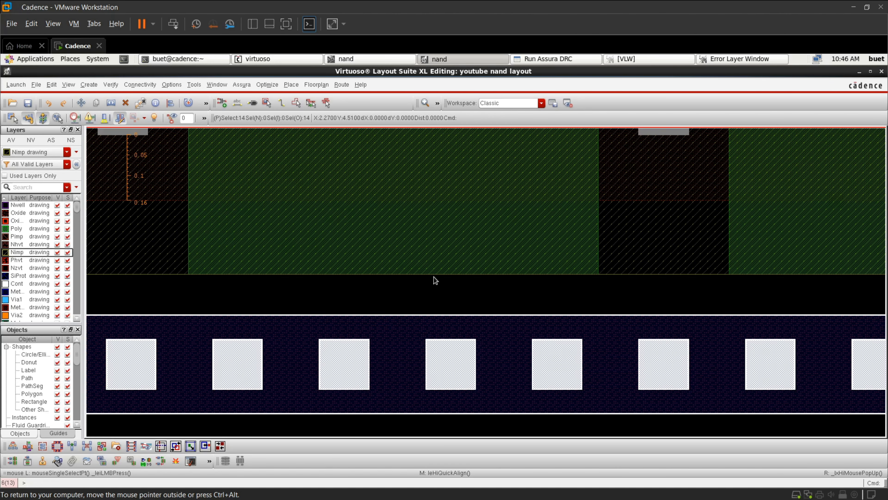
{"action": "scroll", "coordinate": [433, 277], "scroll_direction": "down", "scroll_amount": 3, "text": "ctrl"}
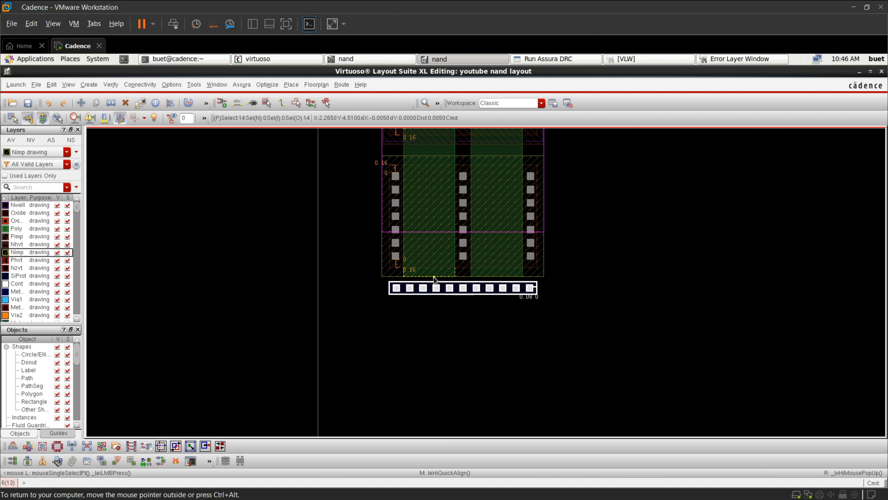
{"action": "left_click", "coordinate": [589, 308]}
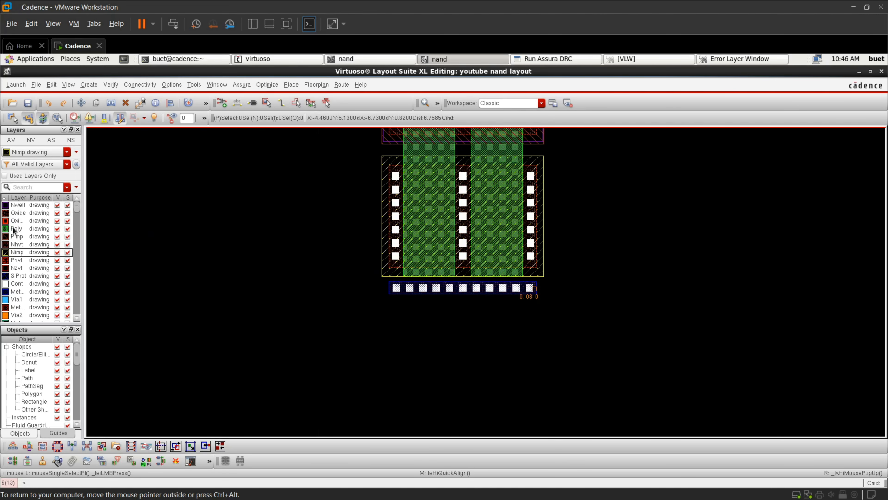
Draw a Pimp rectangle about 2.95 by 0.30 around the copied contact strip
{"action": "left_click", "coordinate": [20, 237]}
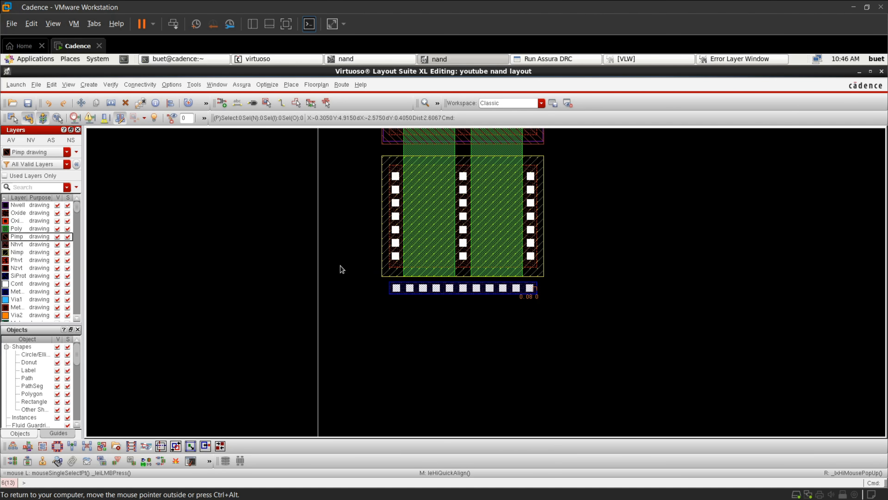
{"action": "scroll", "coordinate": [450, 289], "scroll_direction": "up", "scroll_amount": 1, "text": "ctrl"}
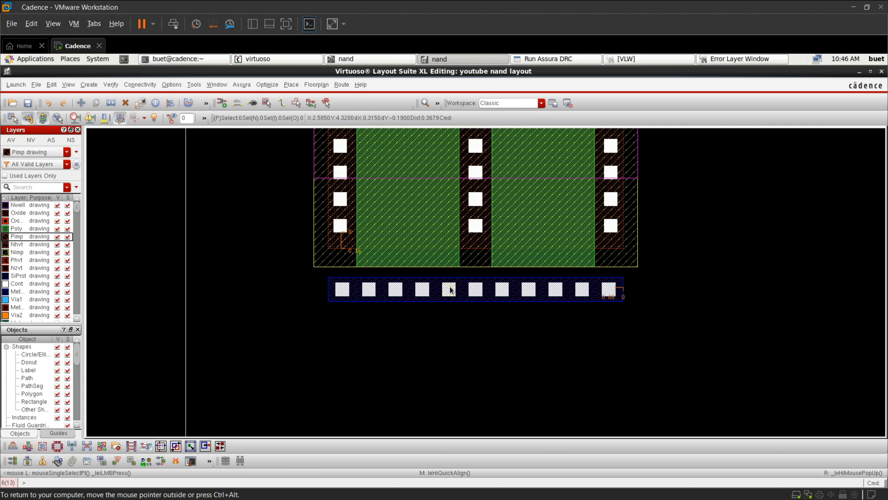
{"action": "scroll", "coordinate": [317, 265], "scroll_direction": "up", "scroll_amount": 1, "text": "ctrl"}
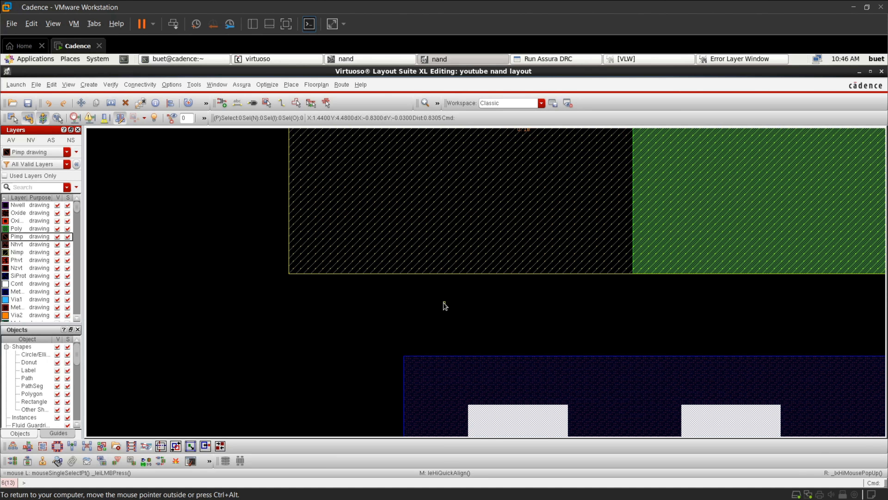
{"action": "key", "text": "r"}
{"action": "left_click", "coordinate": [387, 338]}
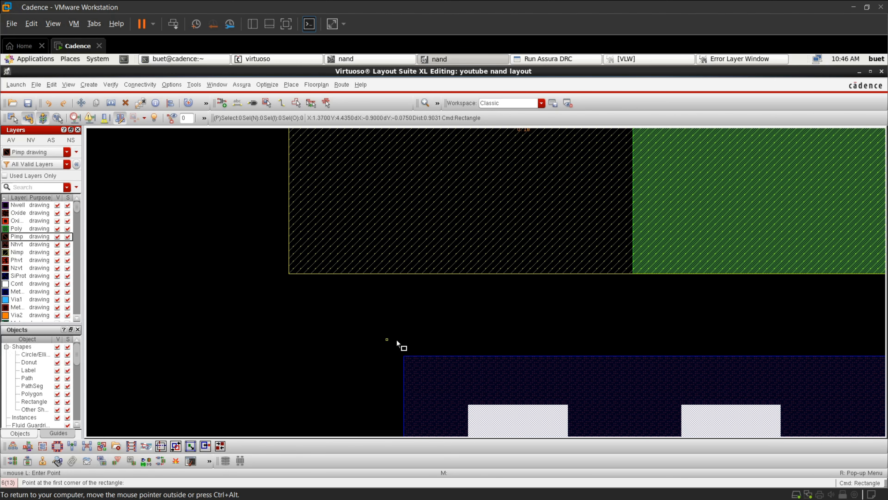
{"action": "scroll", "coordinate": [462, 369], "scroll_direction": "down", "scroll_amount": 2, "text": "ctrl"}
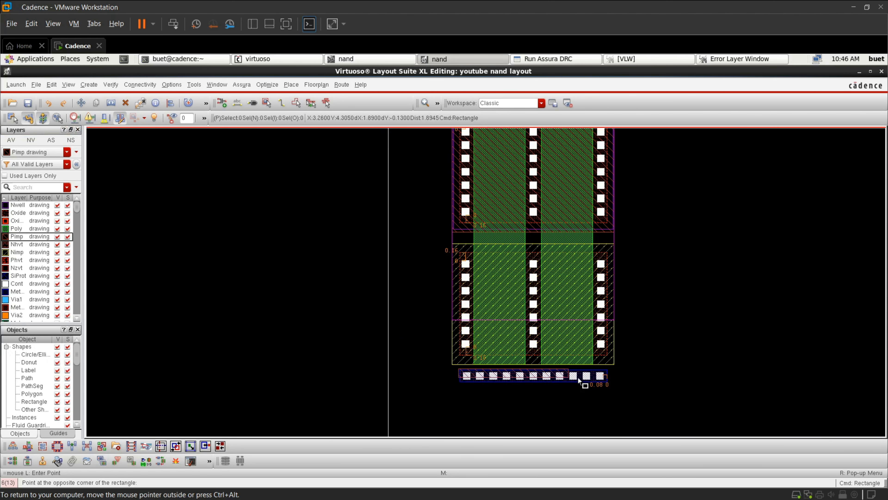
{"action": "scroll", "coordinate": [604, 383], "scroll_direction": "up", "scroll_amount": 2, "text": "ctrl"}
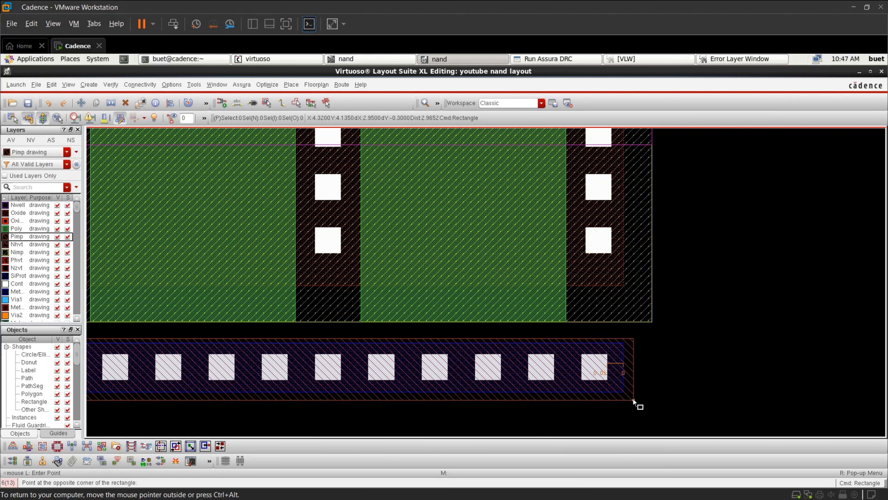
{"action": "left_click", "coordinate": [634, 400]}
{"action": "key", "text": "Escape"}
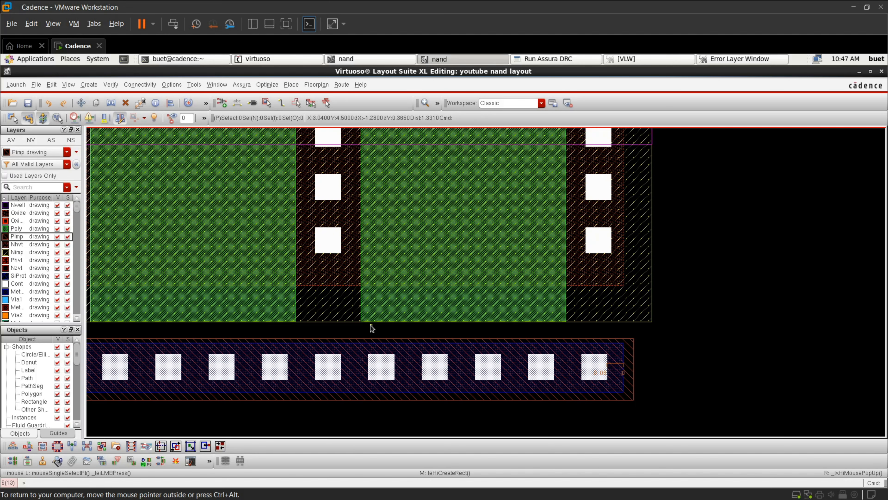
Set a smaller Quick Align user spacing and align the Pimp rectangle's upper edge to the copied strip's upper edge
{"action": "scroll", "coordinate": [357, 345], "scroll_direction": "up", "scroll_amount": 2, "text": "ctrl"}
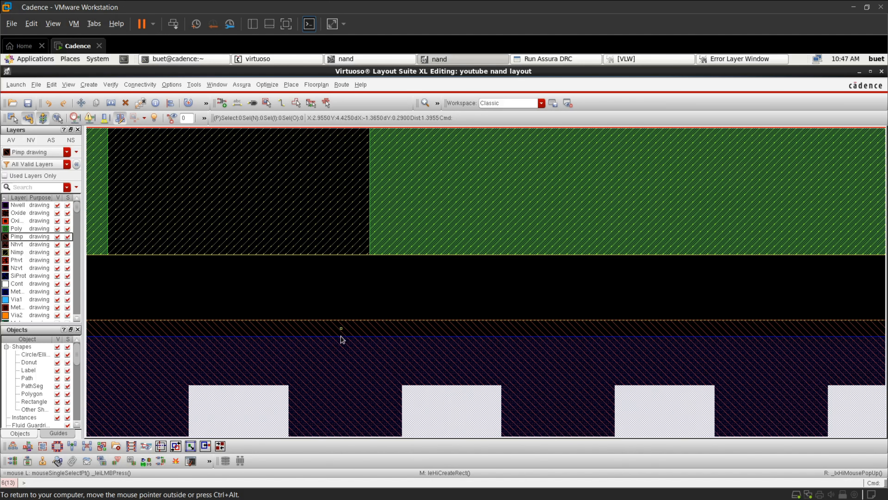
{"action": "right_click", "coordinate": [347, 341]}
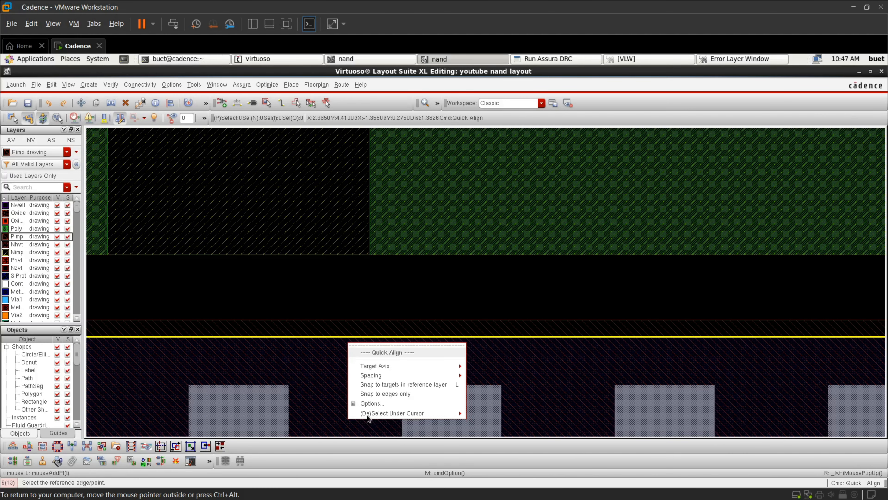
{"action": "left_click", "coordinate": [390, 408]}
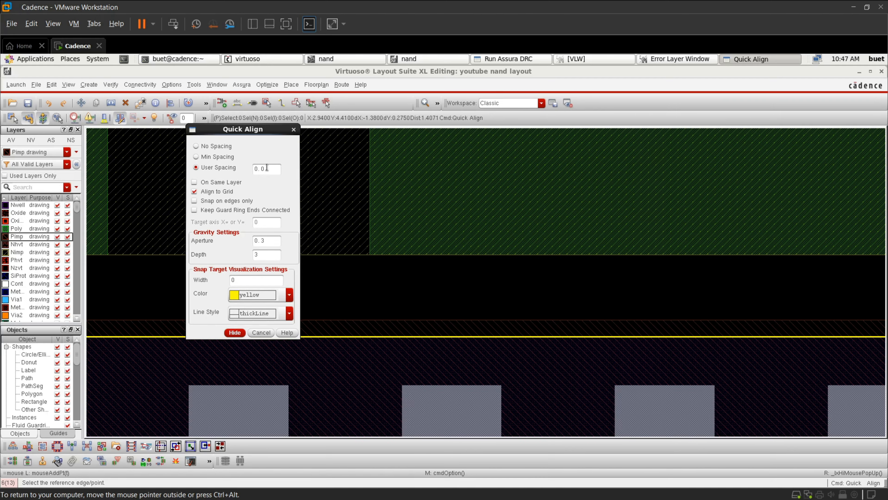
{"action": "left_click", "coordinate": [235, 333]}
{"action": "left_click", "coordinate": [424, 330]}
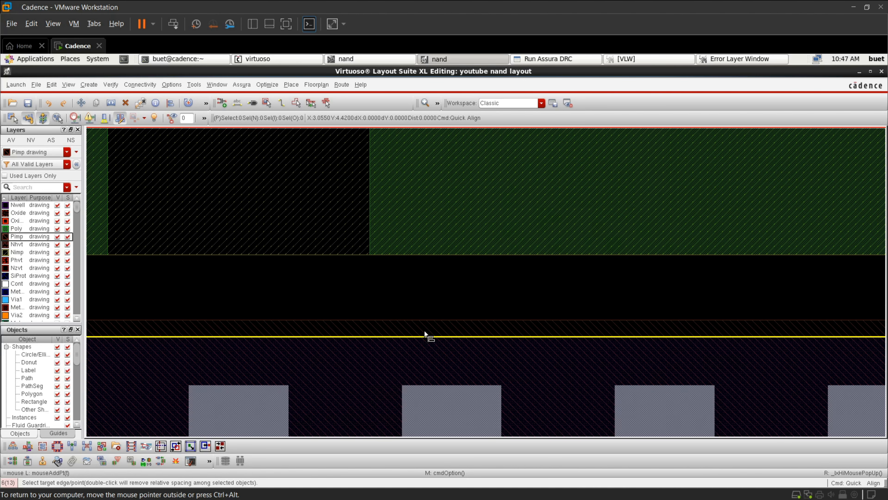
Quick Align the Pimp rectangle's right, lower and left edges to the matching edges of the copied contact strip
{"action": "scroll", "coordinate": [424, 330], "scroll_direction": "down", "scroll_amount": 5}
{"action": "scroll", "coordinate": [558, 337], "scroll_direction": "up", "scroll_amount": 5}
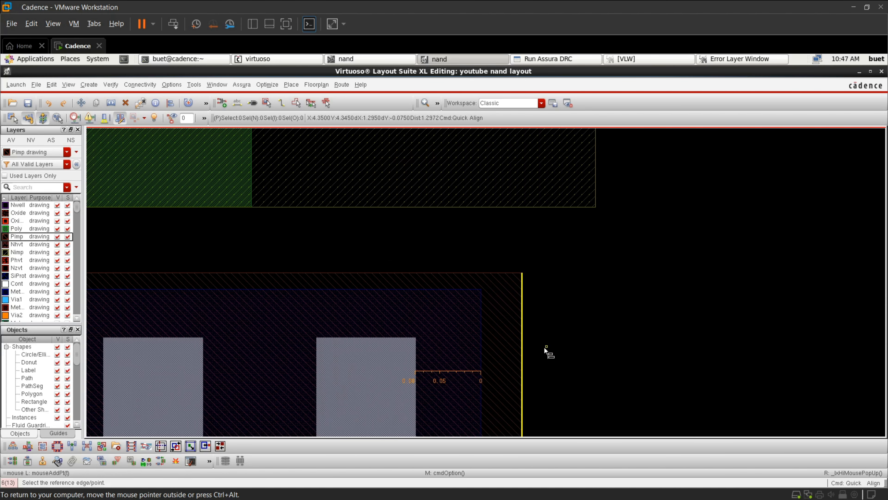
{"action": "scroll", "coordinate": [491, 345], "scroll_direction": "down", "scroll_amount": 4}
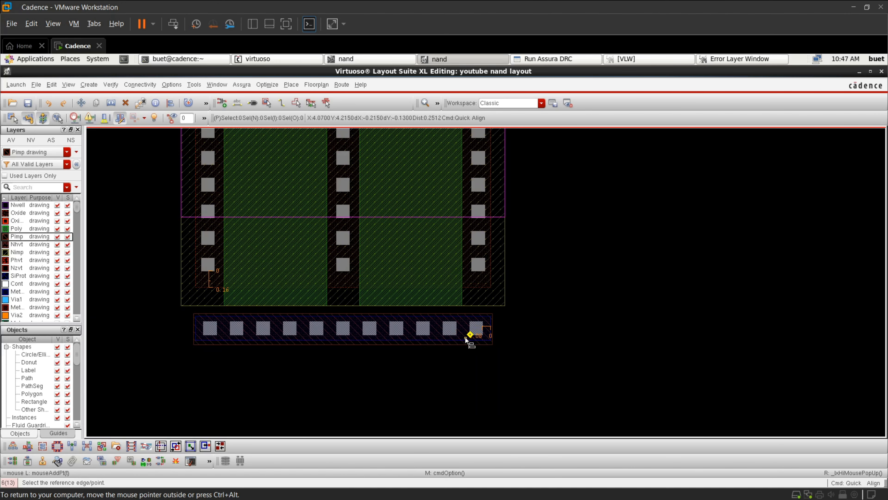
{"action": "scroll", "coordinate": [462, 343], "scroll_direction": "up", "scroll_amount": 3}
{"action": "scroll", "coordinate": [467, 309], "scroll_direction": "up", "scroll_amount": 2}
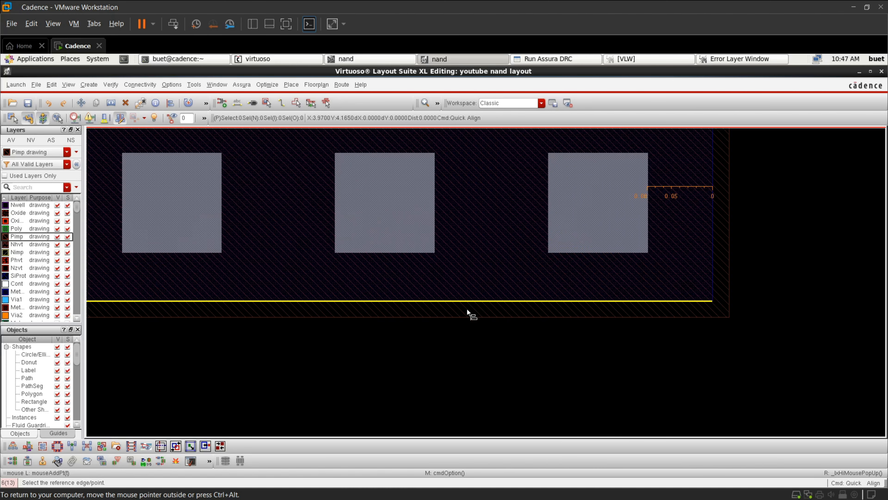
{"action": "scroll", "coordinate": [467, 308], "scroll_direction": "down", "scroll_amount": 3}
{"action": "scroll", "coordinate": [203, 295], "scroll_direction": "up", "scroll_amount": 3}
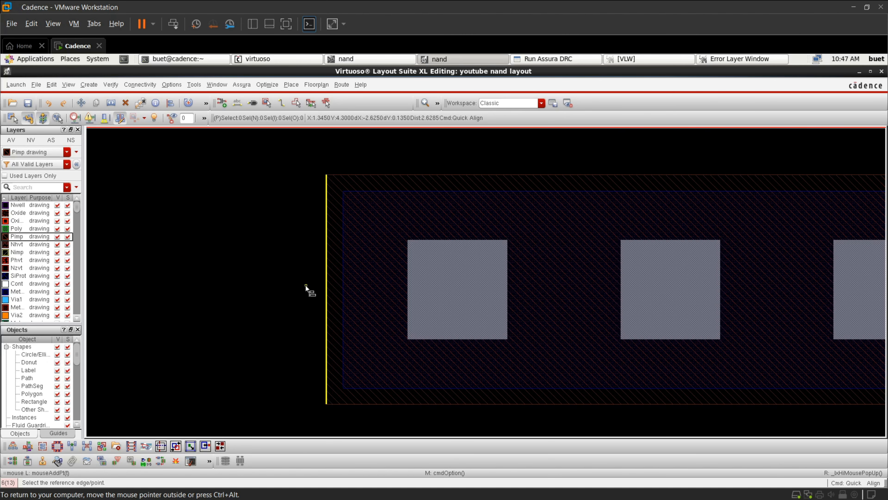
{"action": "scroll", "coordinate": [344, 282], "scroll_direction": "down", "scroll_amount": 5}
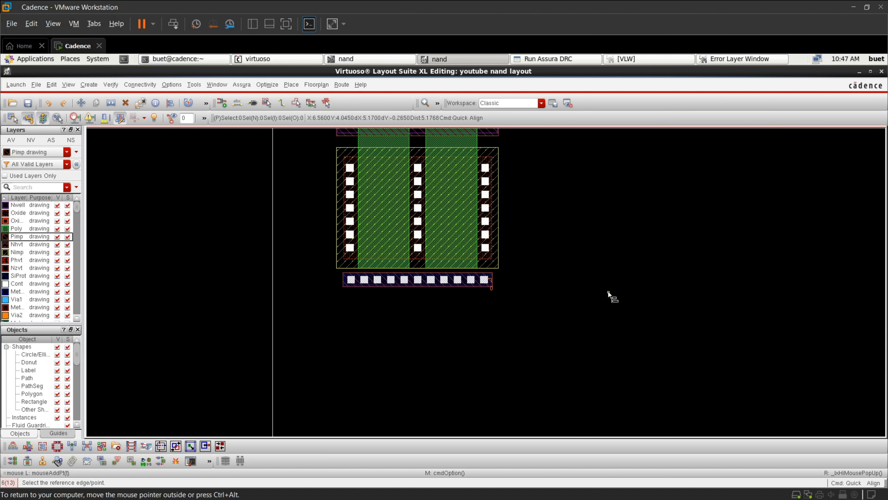
{"action": "key", "text": "Escape"}
Save the layout, rerun the Assura DRC as ex1 over the existing data, and open its results
{"action": "scroll", "coordinate": [462, 247], "scroll_direction": "down", "scroll_amount": 5}
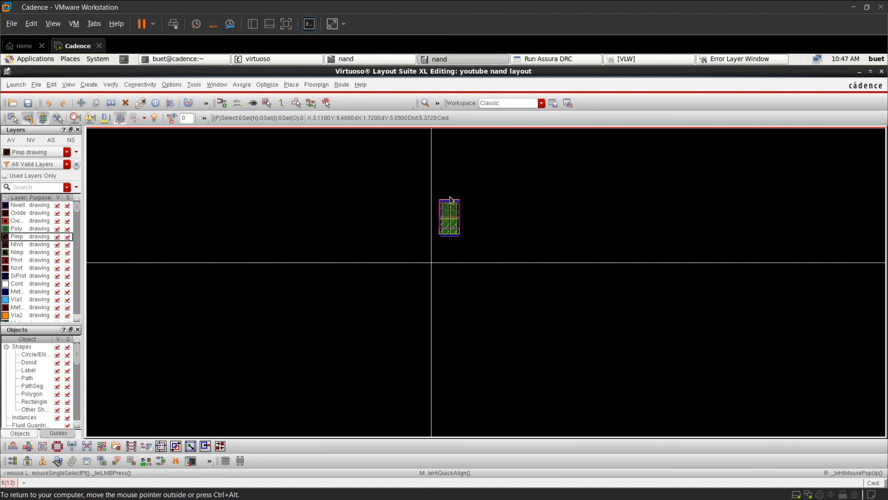
{"action": "scroll", "coordinate": [451, 200], "scroll_direction": "up", "scroll_amount": 4}
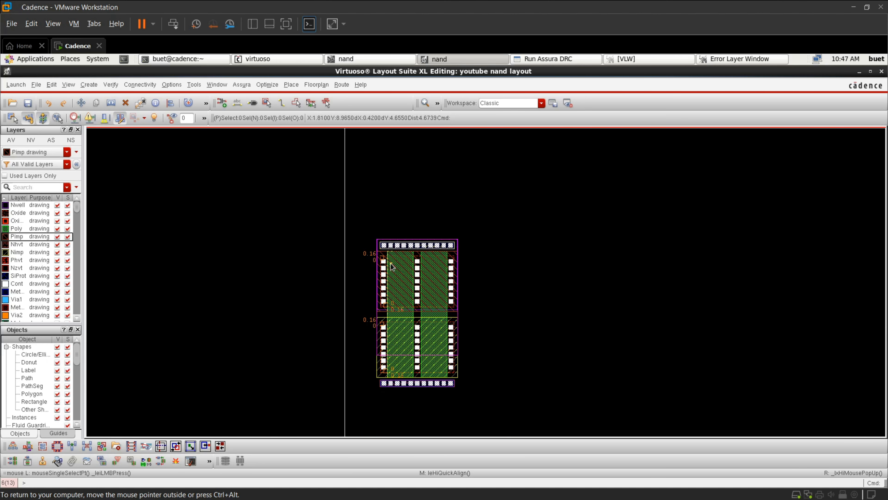
{"action": "left_click", "coordinate": [49, 102]}
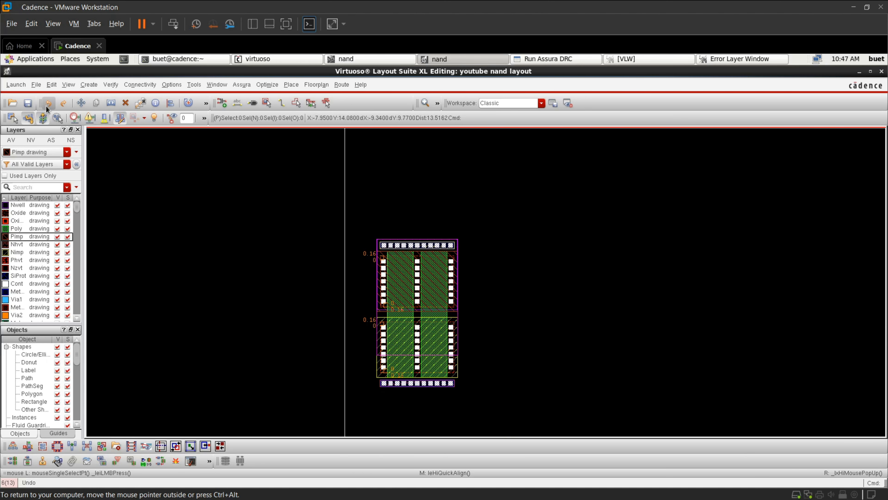
{"action": "left_click", "coordinate": [27, 105]}
{"action": "left_click", "coordinate": [547, 58]}
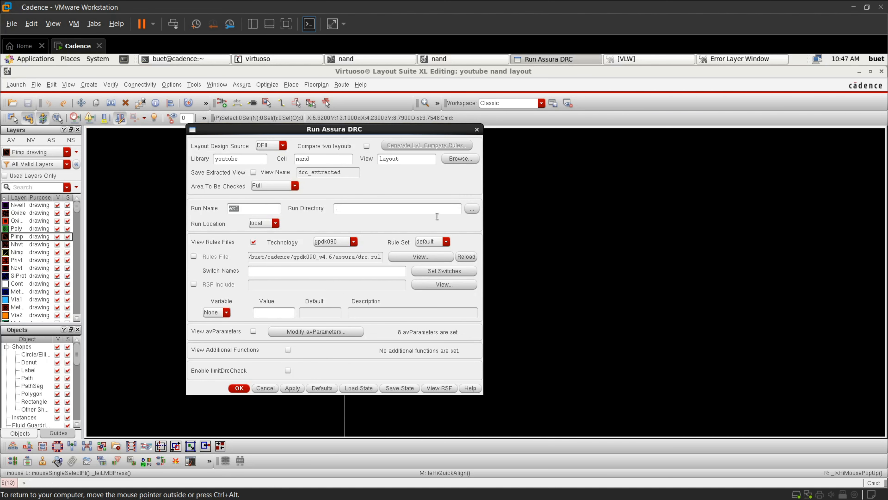
{"action": "left_click", "coordinate": [293, 388]}
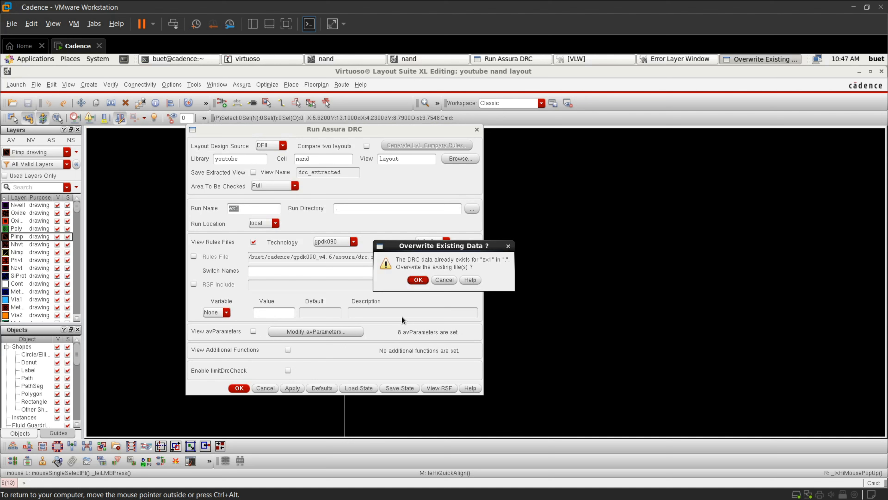
{"action": "left_click", "coordinate": [419, 280]}
{"action": "left_click", "coordinate": [419, 283]}
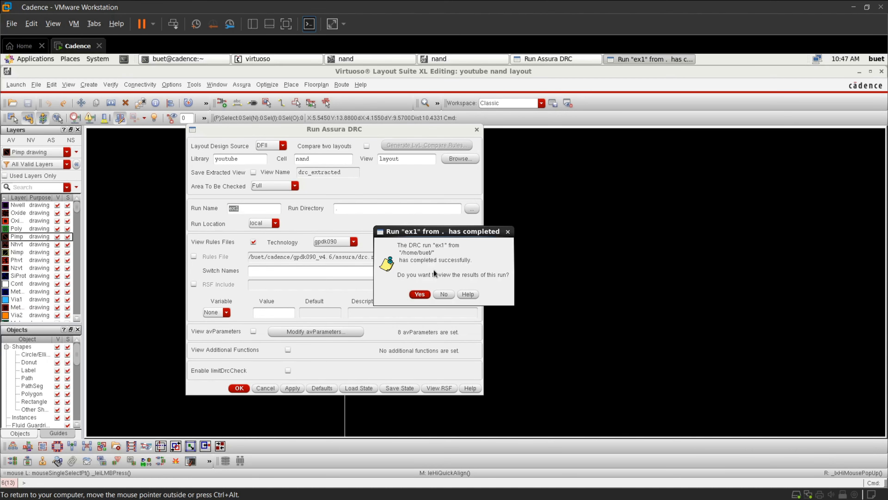
{"action": "left_click", "coordinate": [421, 294]}
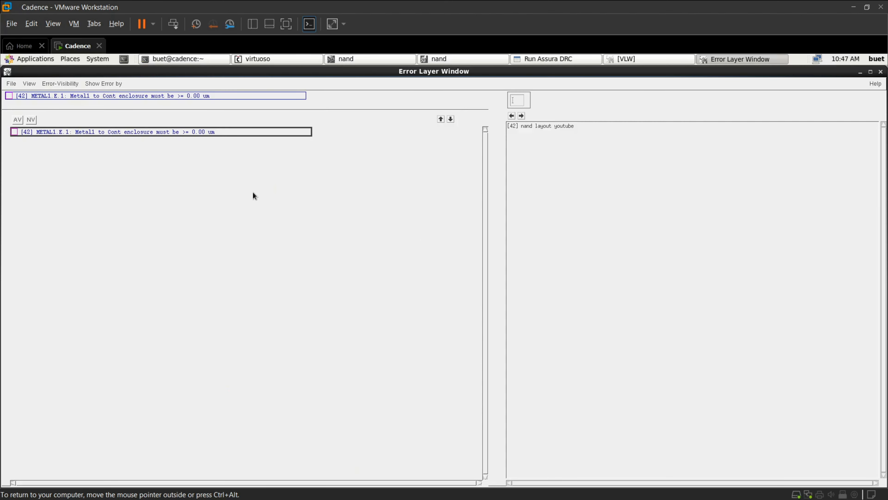
Return to the nand layout and examine the flagged contacts and the poly gates between the PMOS and NMOS sections
{"action": "left_click", "coordinate": [467, 61]}
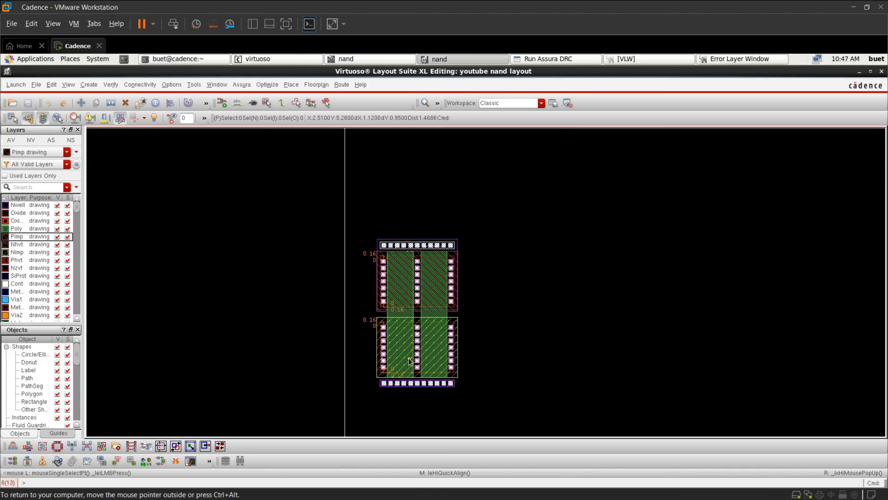
{"action": "scroll", "coordinate": [419, 374], "scroll_direction": "up", "scroll_amount": 2}
{"action": "scroll", "coordinate": [422, 376], "scroll_direction": "down", "scroll_amount": 2}
{"action": "key", "text": "f"}
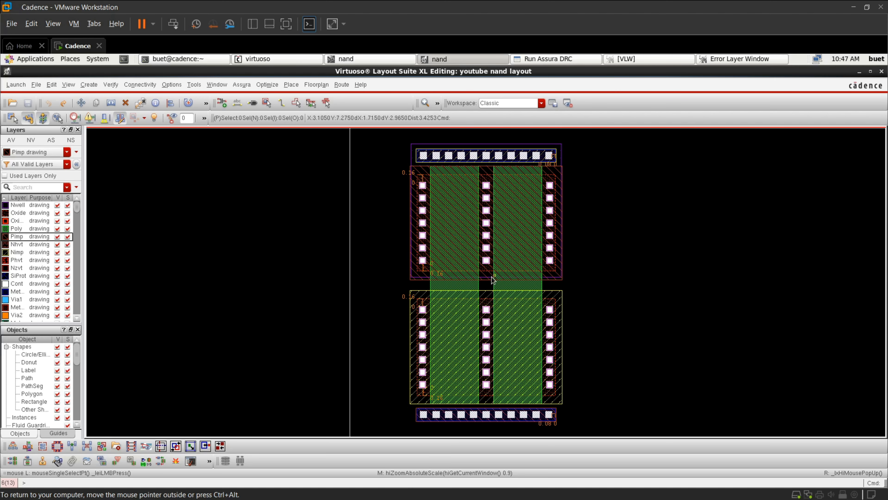
{"action": "scroll", "coordinate": [449, 308], "scroll_direction": "up", "scroll_amount": 1}
{"action": "scroll", "coordinate": [449, 307], "scroll_direction": "down", "scroll_amount": 1}
{"action": "scroll", "coordinate": [481, 292], "scroll_direction": "up", "scroll_amount": 2}
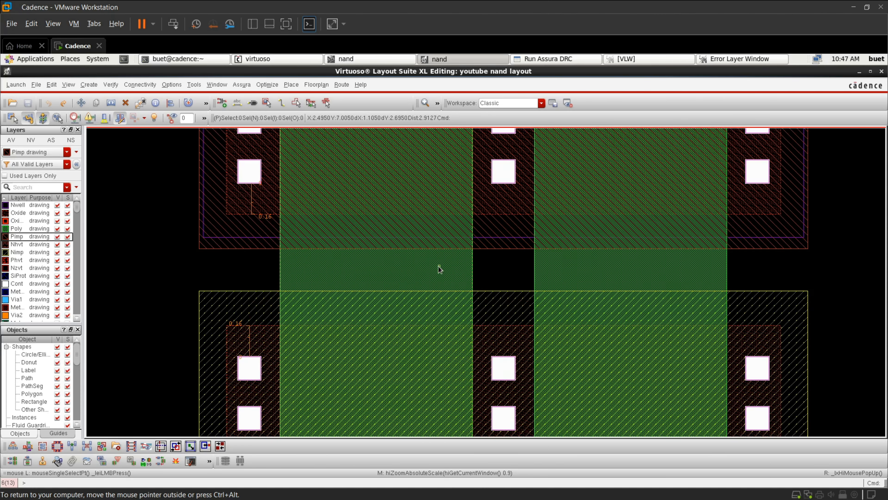
{"action": "scroll", "coordinate": [438, 268], "scroll_direction": "down", "scroll_amount": 2}
{"action": "scroll", "coordinate": [502, 264], "scroll_direction": "down", "scroll_amount": 1}
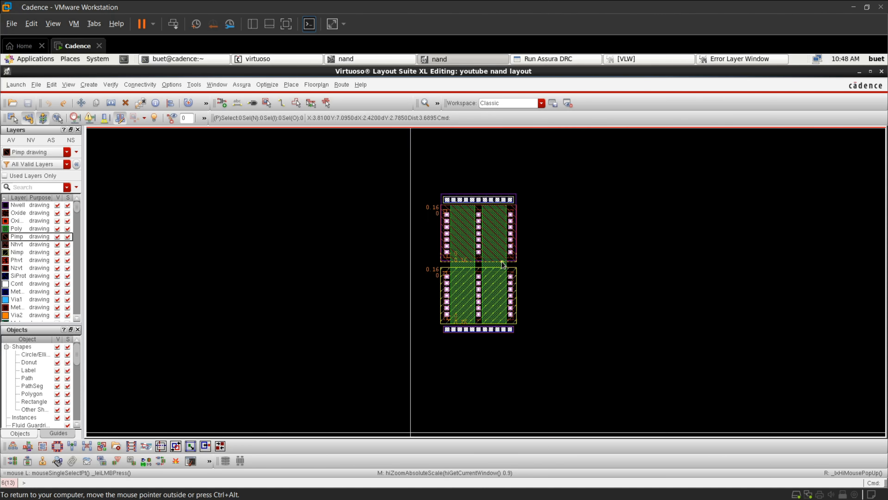
{"action": "scroll", "coordinate": [499, 204], "scroll_direction": "up", "scroll_amount": 2}
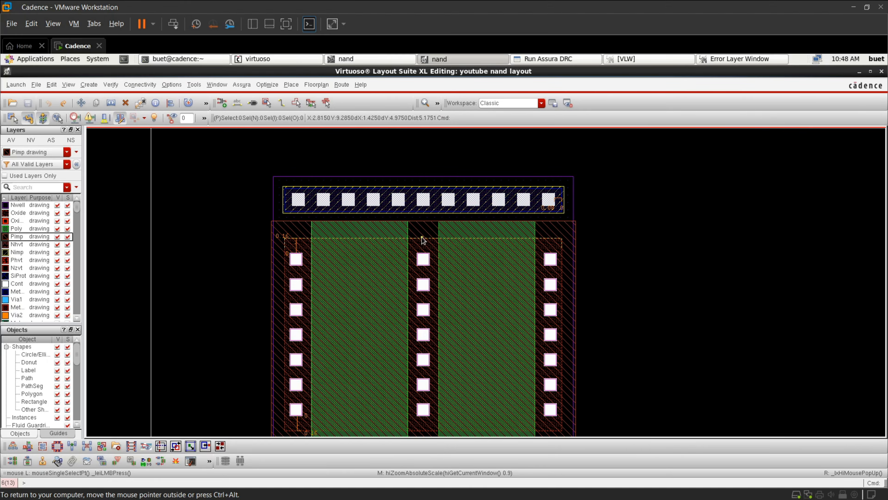
{"action": "scroll", "coordinate": [422, 238], "scroll_direction": "down", "scroll_amount": 2}
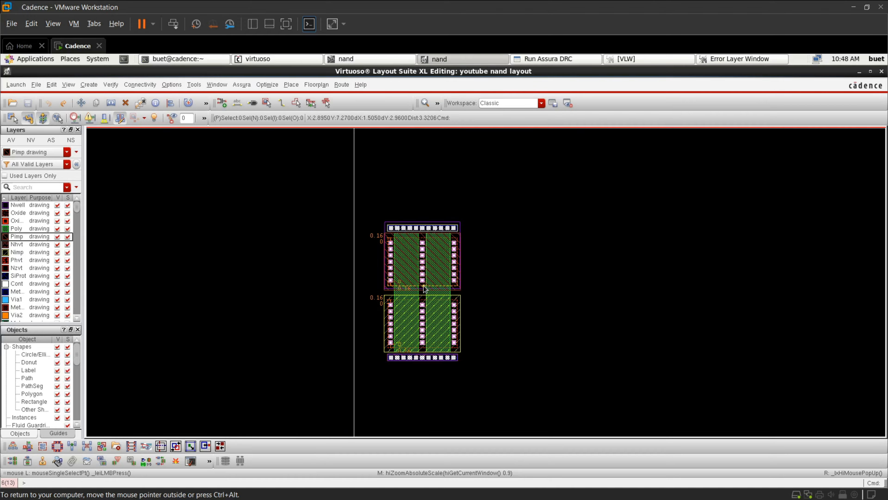
{"action": "scroll", "coordinate": [424, 287], "scroll_direction": "up", "scroll_amount": 1}
{"action": "scroll", "coordinate": [382, 303], "scroll_direction": "up", "scroll_amount": 2}
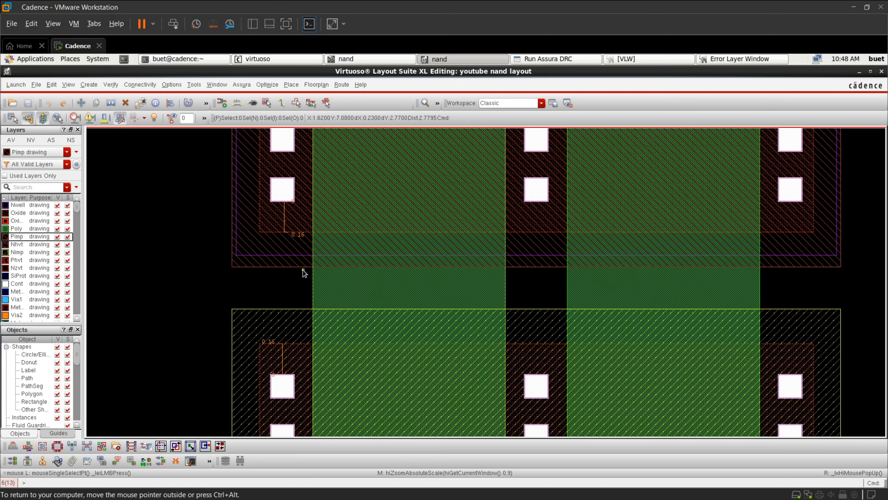
{"action": "scroll", "coordinate": [318, 277], "scroll_direction": "down", "scroll_amount": 2}
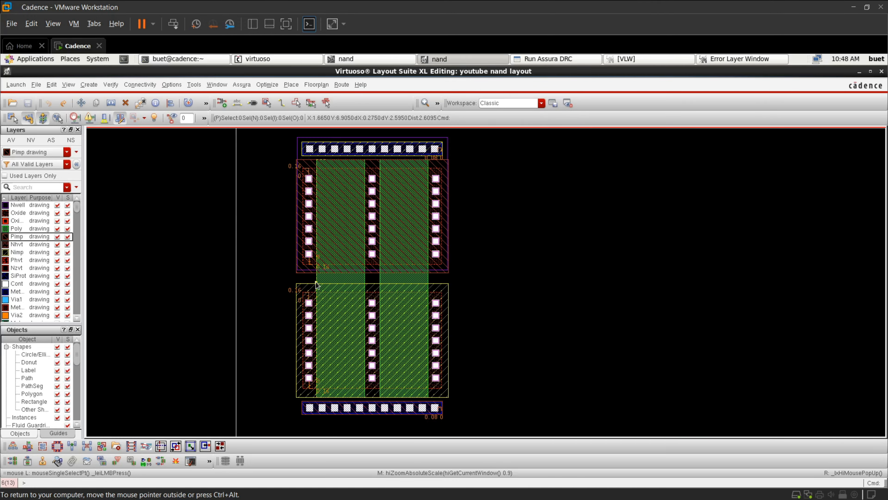
{"action": "scroll", "coordinate": [347, 287], "scroll_direction": "up", "scroll_amount": 1}
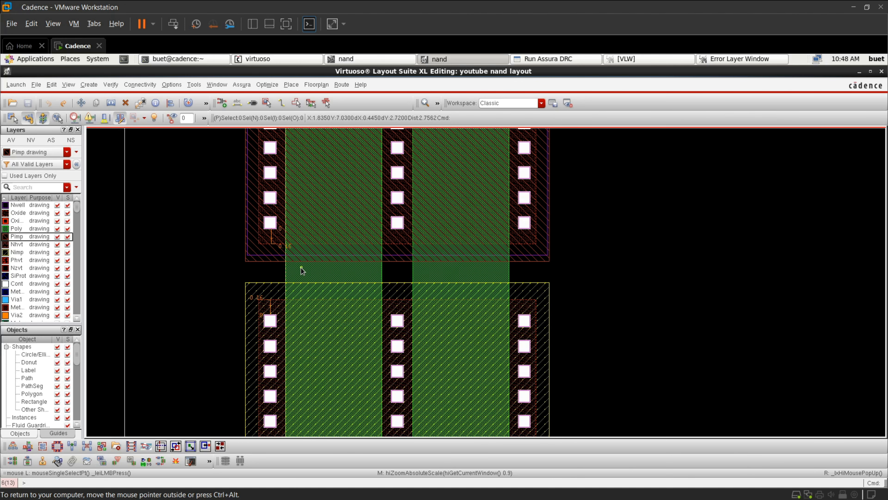
Outline with rulers a box on the left poly gate in the gap between the PMOS and NMOS sections
{"action": "key", "text": "k"}
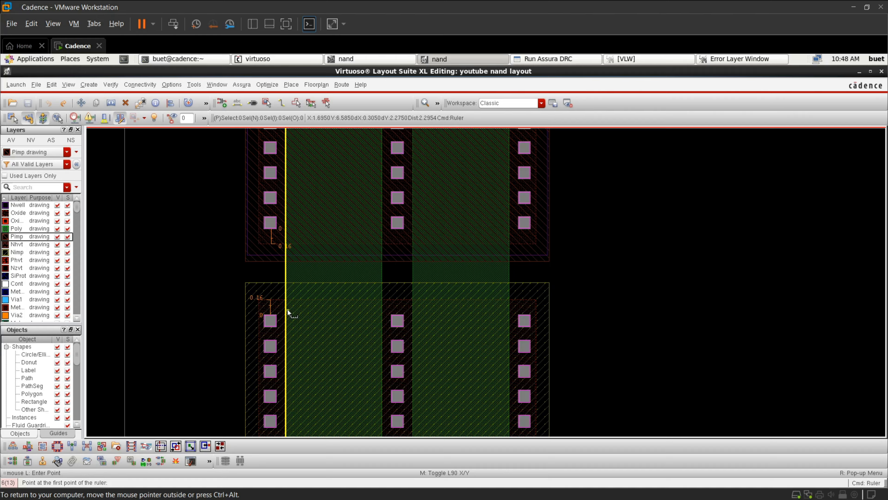
{"action": "left_click", "coordinate": [289, 263]}
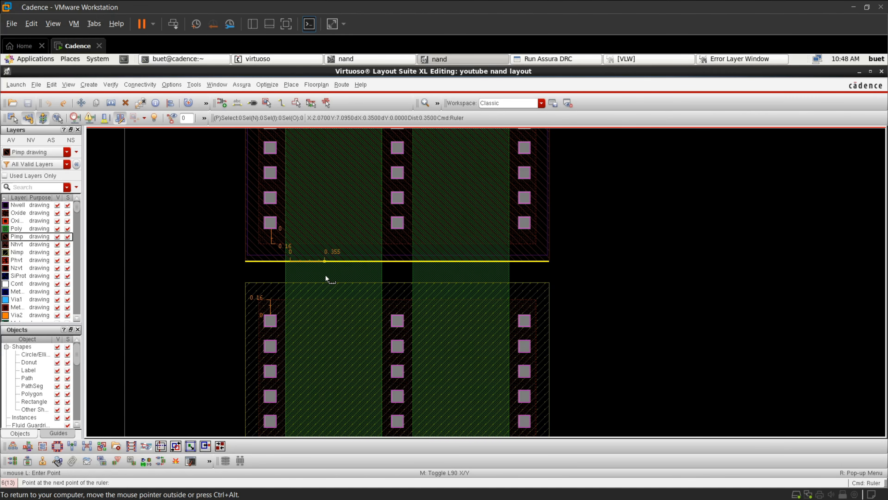
{"action": "left_click", "coordinate": [300, 284]}
{"action": "left_click", "coordinate": [302, 284]}
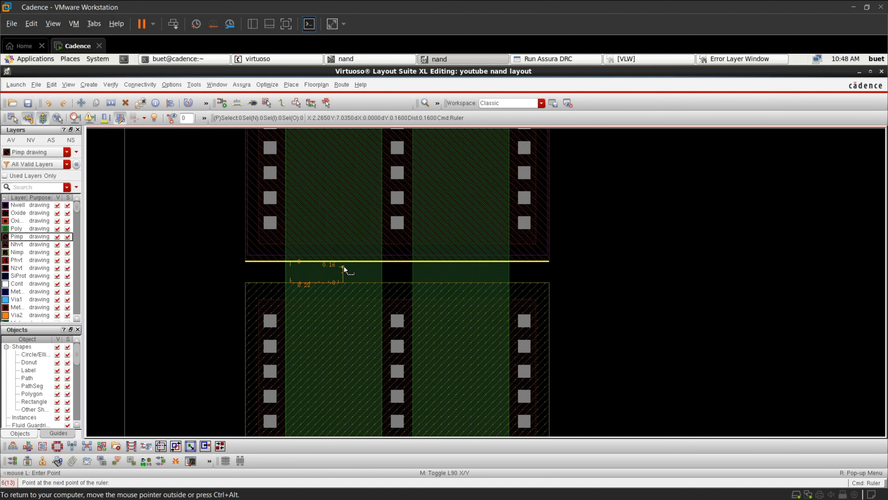
{"action": "left_click", "coordinate": [344, 266]}
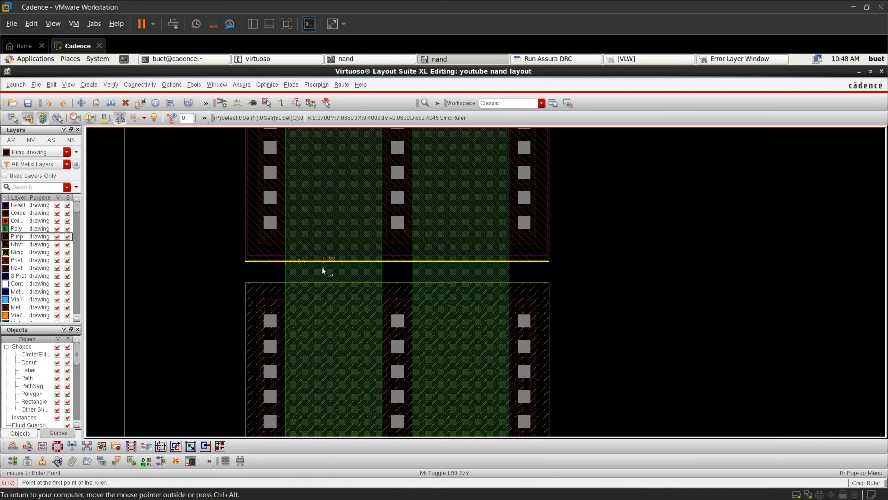
{"action": "scroll", "coordinate": [308, 269], "scroll_direction": "up", "scroll_amount": 3, "text": "ctrl"}
{"action": "scroll", "coordinate": [369, 233], "scroll_direction": "down", "scroll_amount": 3, "text": "ctrl"}
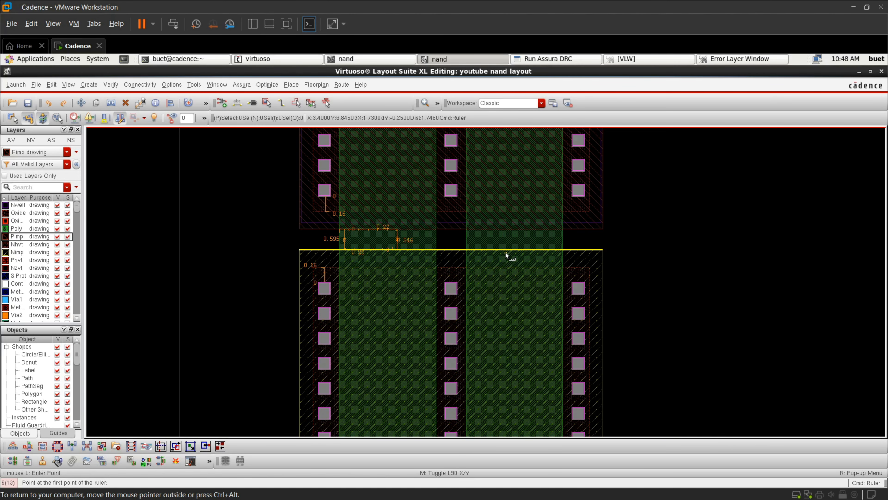
Measure out a similar ruler box on the right poly gate in the gap between the PMOS and NMOS sections
{"action": "left_click", "coordinate": [484, 229]}
{"action": "key", "text": "shift+k"}
{"action": "left_click", "coordinate": [490, 250]}
{"action": "key", "text": "shift+k"}
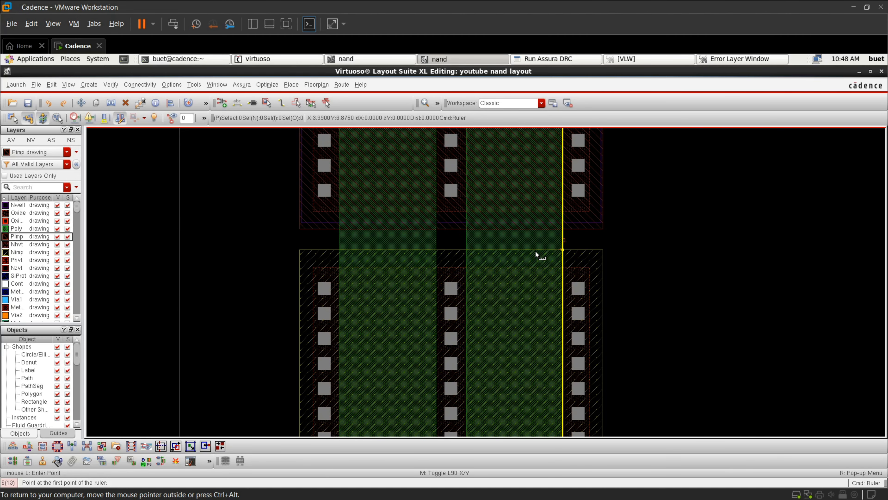
{"action": "left_click", "coordinate": [535, 251]}
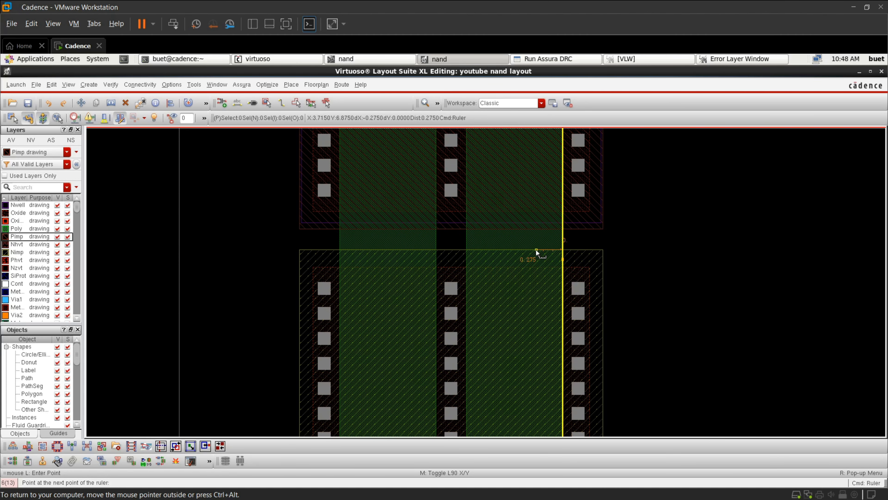
{"action": "key", "text": "shift+k"}
{"action": "left_click", "coordinate": [536, 231]}
{"action": "left_click", "coordinate": [494, 228]}
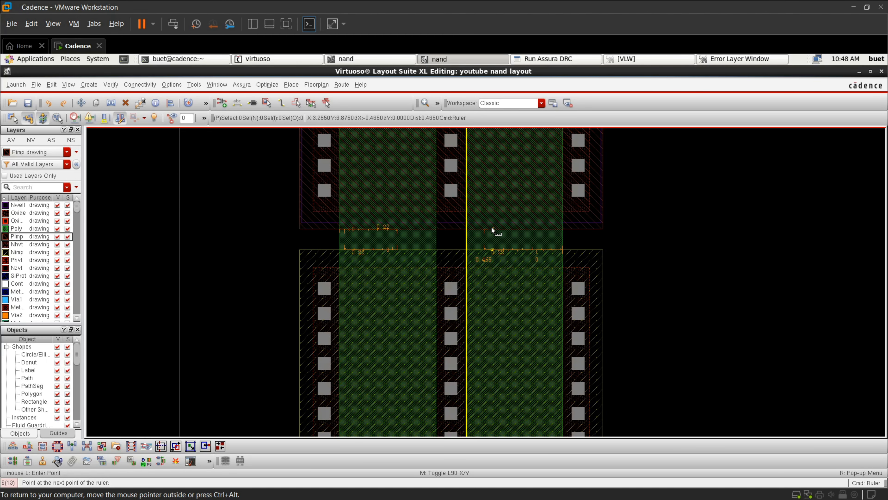
{"action": "scroll", "coordinate": [501, 238], "scroll_direction": "up", "scroll_amount": 3}
{"action": "scroll", "coordinate": [542, 234], "scroll_direction": "down", "scroll_amount": 4}
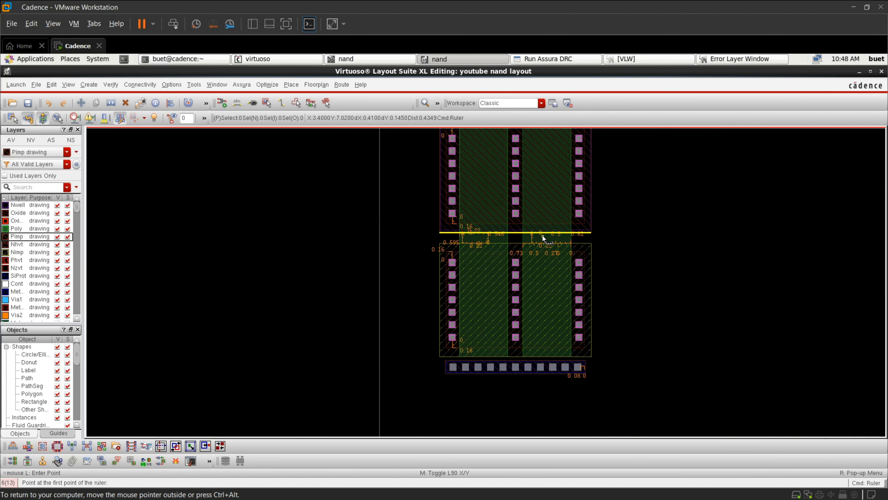
{"action": "scroll", "coordinate": [560, 236], "scroll_direction": "up", "scroll_amount": 1}
{"action": "scroll", "coordinate": [559, 237], "scroll_direction": "up", "scroll_amount": 1}
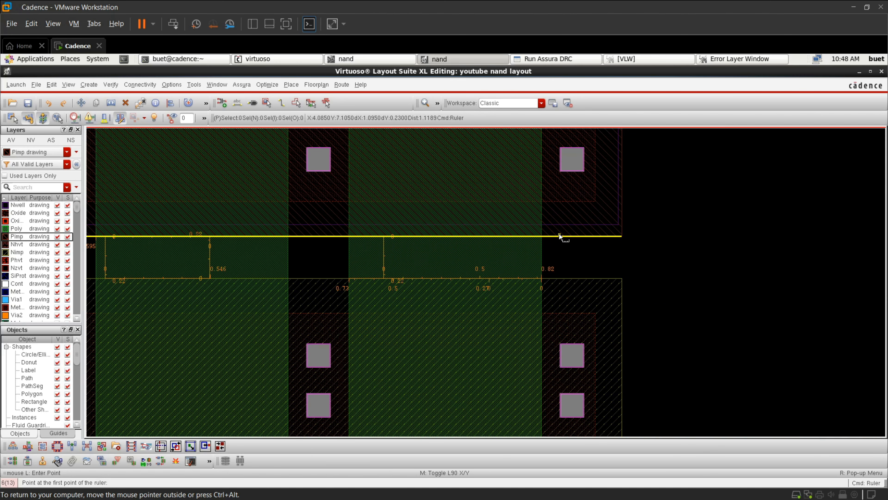
{"action": "scroll", "coordinate": [559, 235], "scroll_direction": "down", "scroll_amount": 5}
{"action": "key", "text": "Escape"}
Review the full layout from its upper section, and switch to the nand schematic to check the transistor connections
{"action": "scroll", "coordinate": [583, 212], "scroll_direction": "up", "scroll_amount": 2}
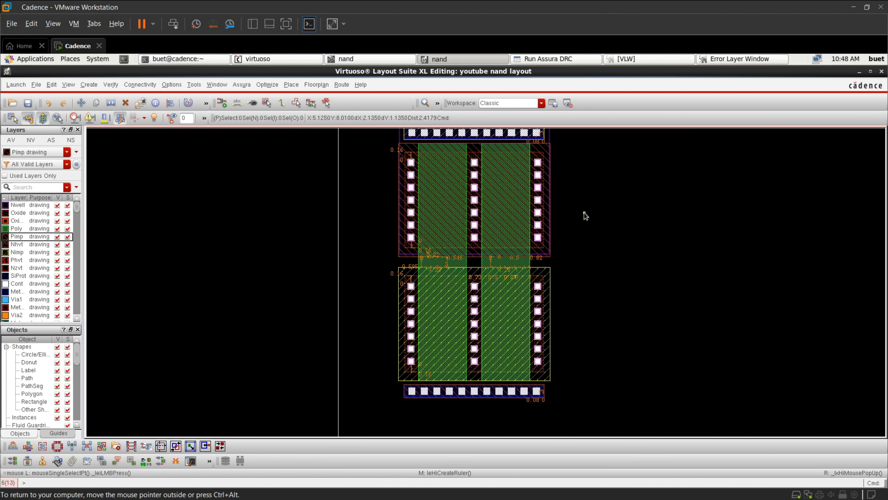
{"action": "scroll", "coordinate": [555, 206], "scroll_direction": "down", "scroll_amount": 2}
{"action": "scroll", "coordinate": [508, 176], "scroll_direction": "up", "scroll_amount": 4}
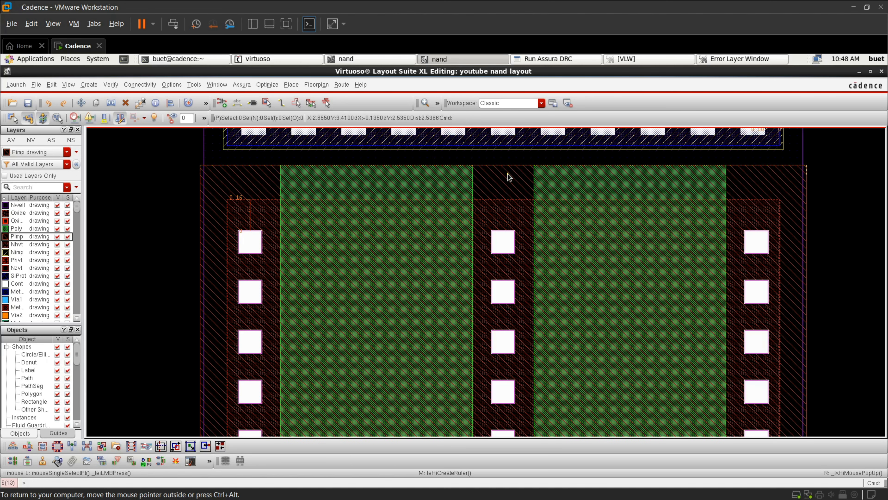
{"action": "scroll", "coordinate": [495, 244], "scroll_direction": "down", "scroll_amount": 4}
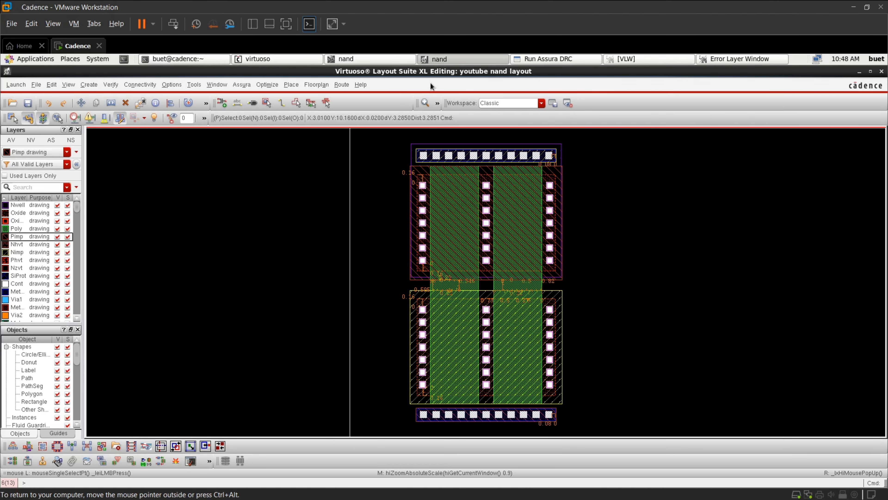
{"action": "left_click", "coordinate": [386, 57]}
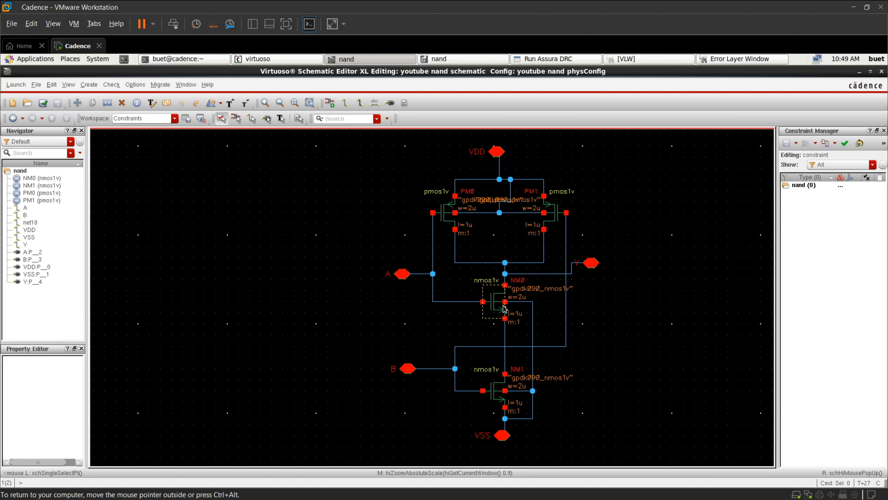
Switch back to the nand layout and trace with rulers a planned connection from the outer PMOS contact columns across the gap to the left NMOS column
{"action": "left_click", "coordinate": [454, 63]}
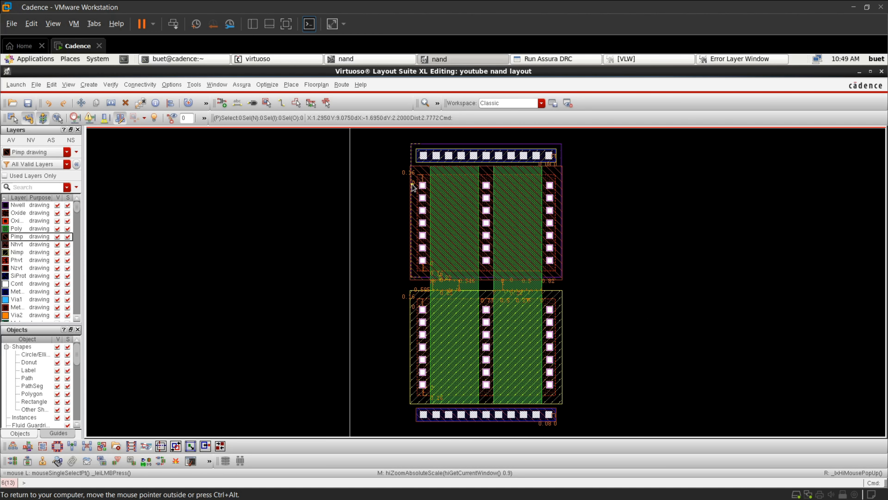
{"action": "key", "text": "k"}
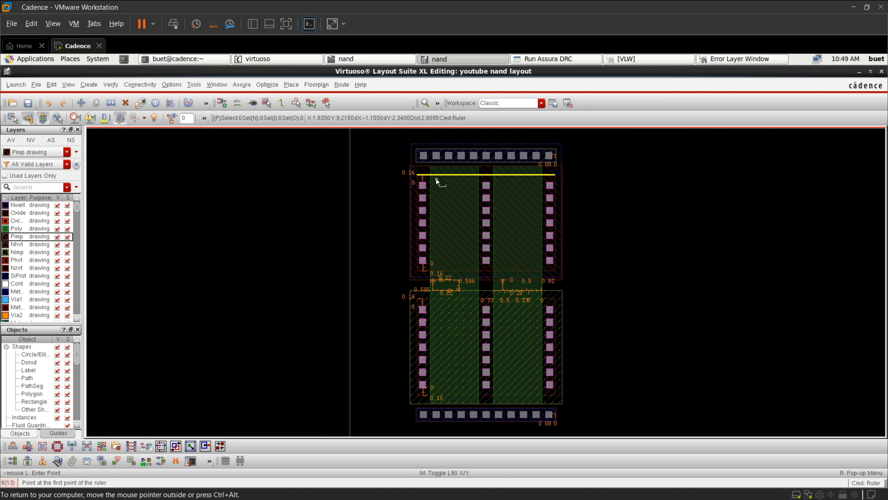
{"action": "left_click", "coordinate": [422, 177]}
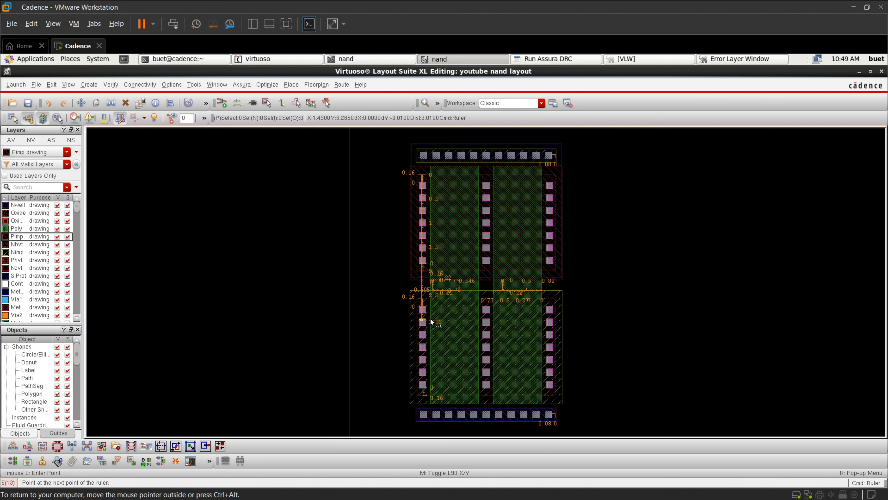
{"action": "key", "text": "shift+k"}
{"action": "key", "text": "k"}
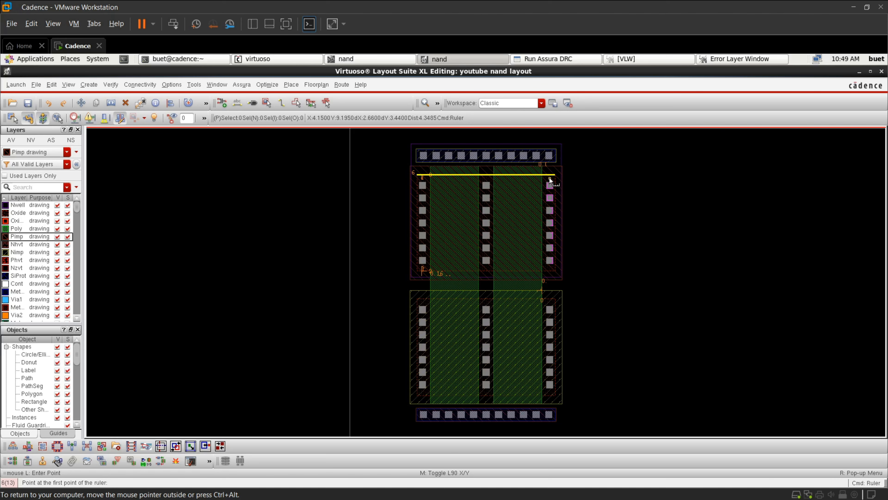
{"action": "left_click", "coordinate": [551, 178]}
{"action": "key", "text": "shift+k"}
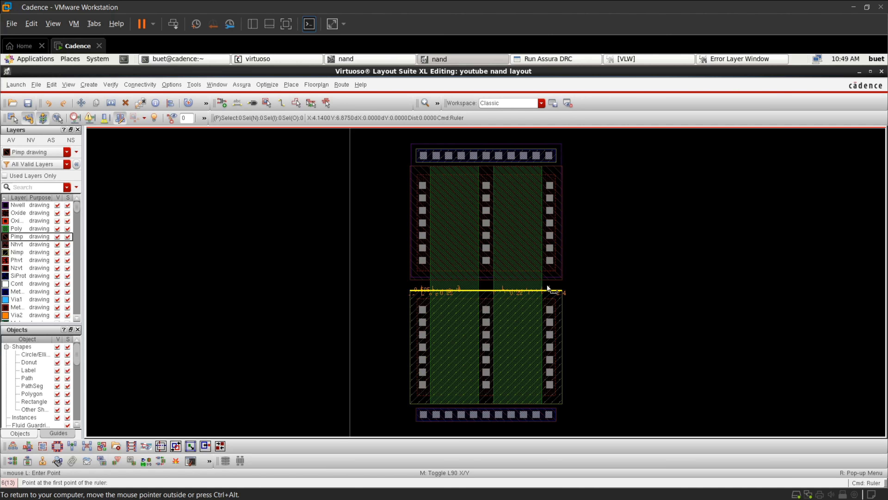
{"action": "left_click", "coordinate": [550, 287]}
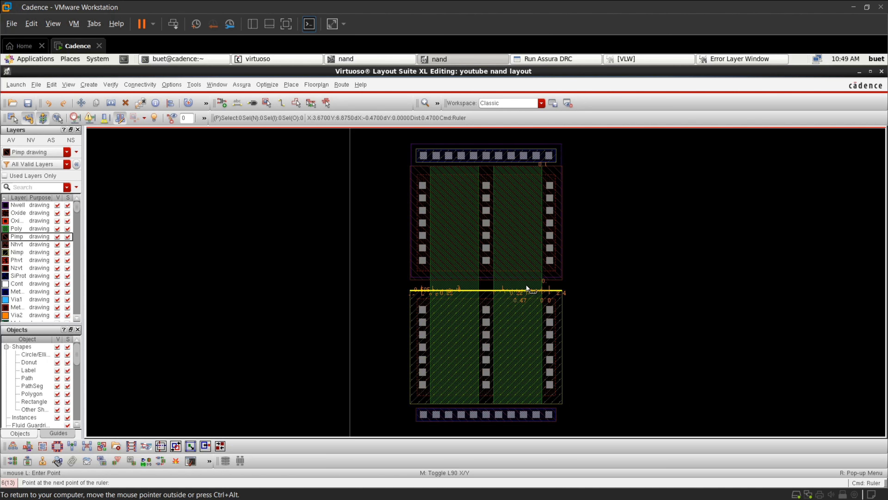
{"action": "left_click", "coordinate": [421, 287]}
{"action": "left_click", "coordinate": [421, 311]}
{"action": "key", "text": "shift+k"}
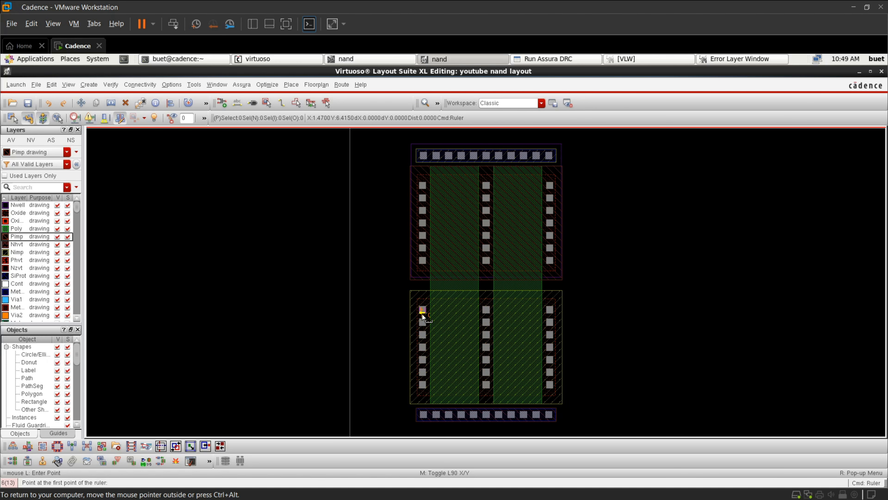
Examine the traced ruler route and the contact columns of the NMOS section
{"action": "scroll", "coordinate": [433, 284], "scroll_direction": "up", "scroll_amount": 4}
{"action": "scroll", "coordinate": [432, 282], "scroll_direction": "down", "scroll_amount": 4}
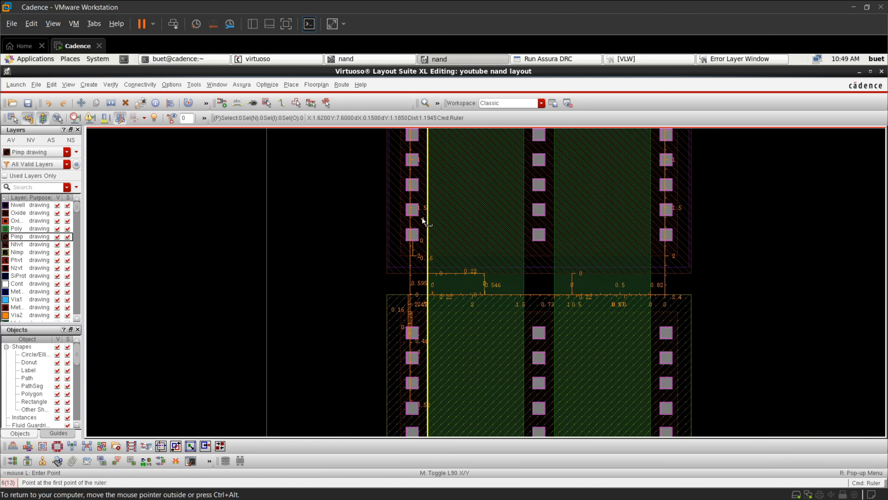
{"action": "key", "text": "shift+k"}
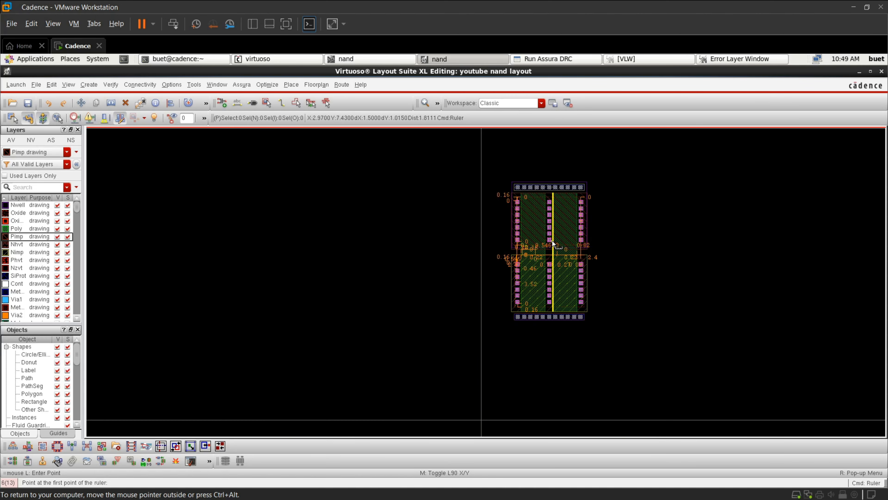
{"action": "scroll", "coordinate": [553, 242], "scroll_direction": "down", "scroll_amount": 4}
{"action": "scroll", "coordinate": [547, 301], "scroll_direction": "up", "scroll_amount": 2}
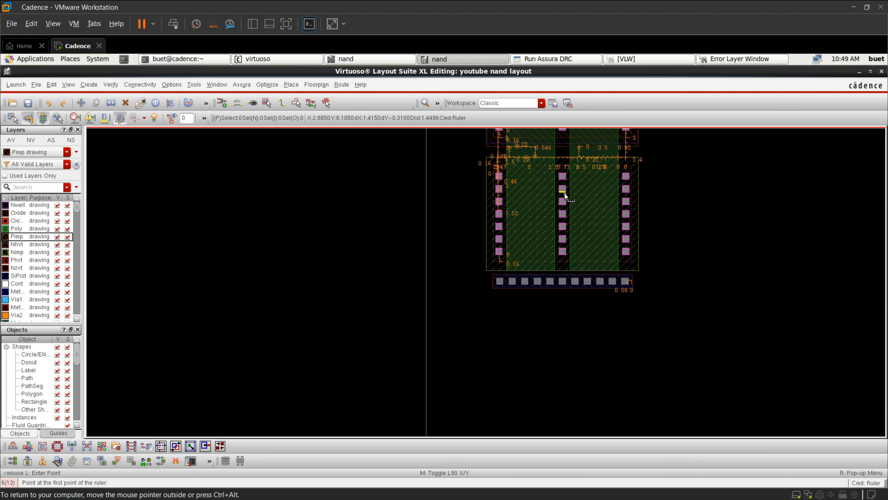
{"action": "scroll", "coordinate": [563, 176], "scroll_direction": "up", "scroll_amount": 2, "text": "ctrl"}
{"action": "scroll", "coordinate": [548, 166], "scroll_direction": "down", "scroll_amount": 4, "text": "ctrl"}
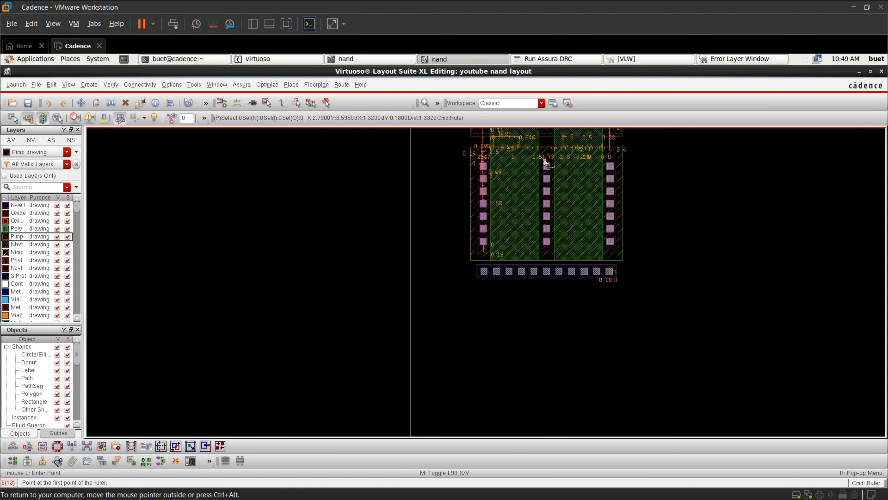
{"action": "scroll", "coordinate": [545, 155], "scroll_direction": "up", "scroll_amount": 2, "text": "ctrl"}
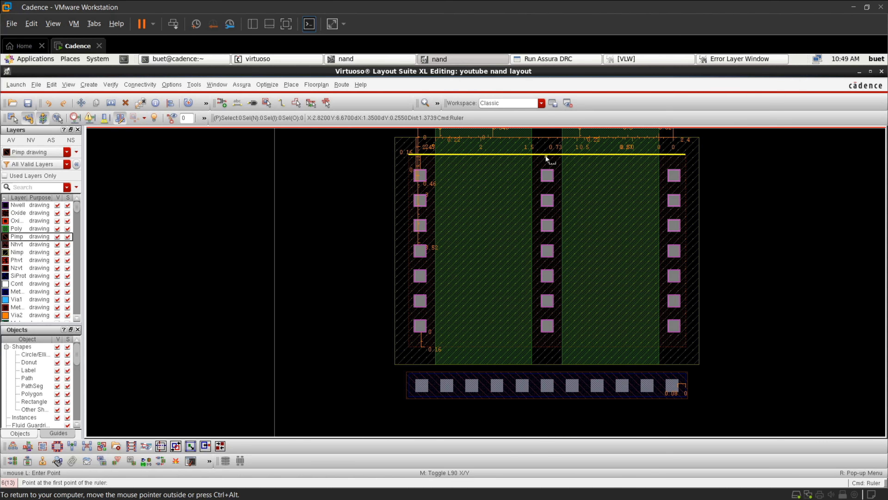
Compare the transistor and supply connections in the nand schematic with the layout's contact columns, and end the ruler command
{"action": "left_click", "coordinate": [374, 60]}
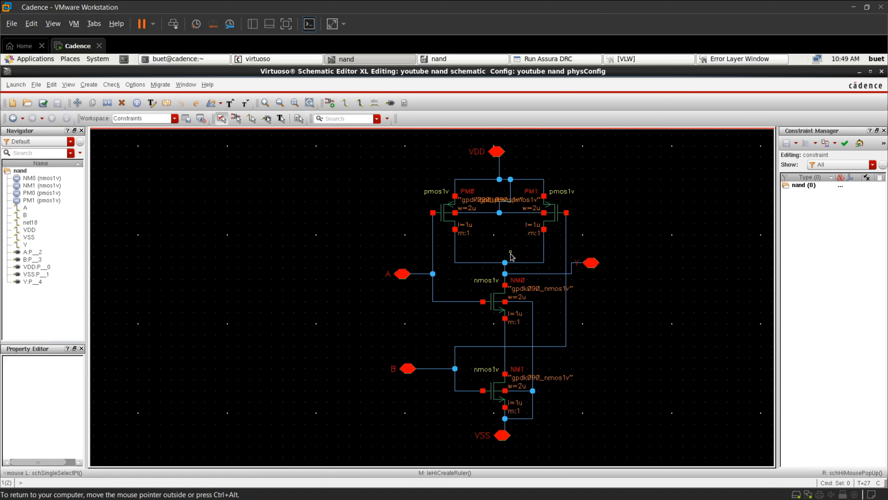
{"action": "left_click", "coordinate": [458, 60]}
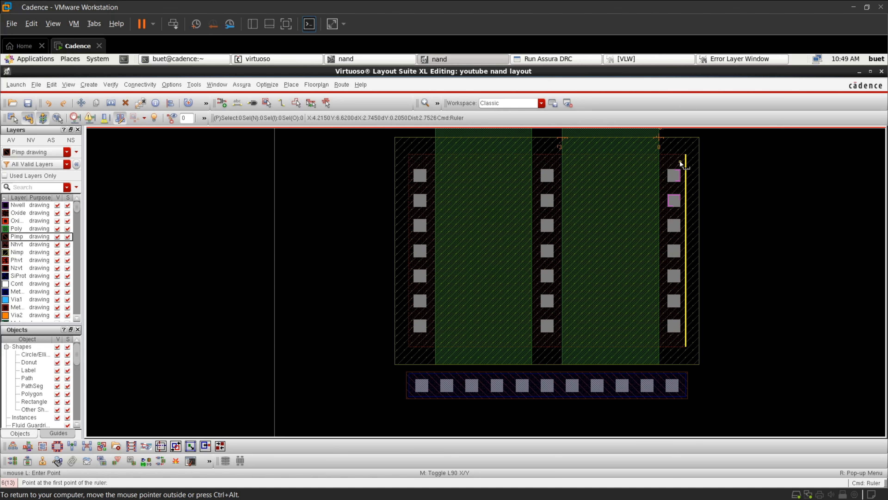
{"action": "left_click", "coordinate": [385, 59]}
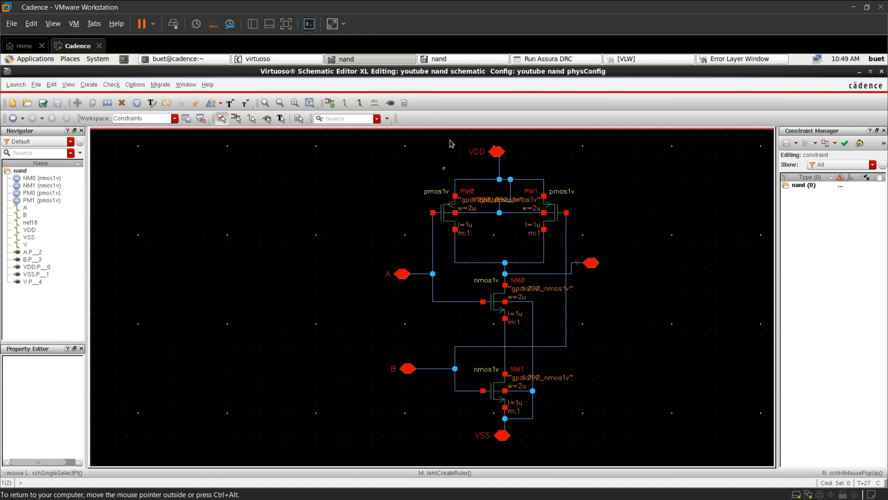
{"action": "left_click", "coordinate": [466, 59]}
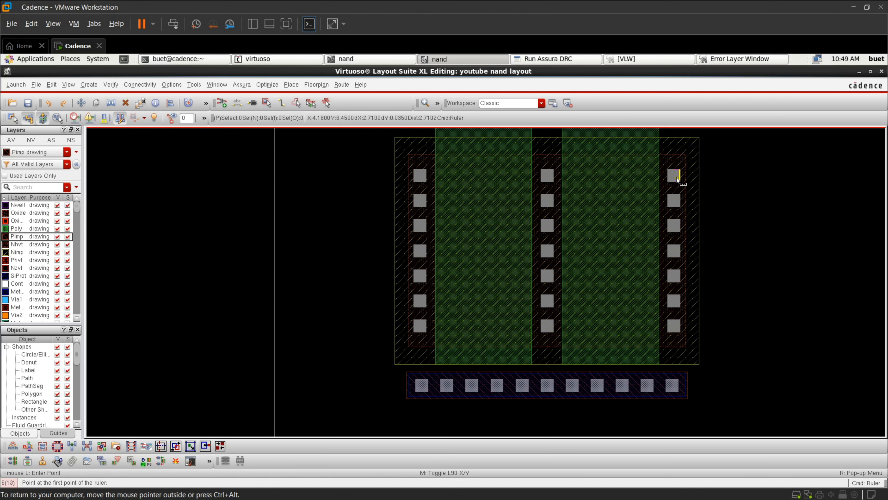
{"action": "scroll", "coordinate": [547, 342], "scroll_direction": "down", "scroll_amount": 3, "text": "ctrl"}
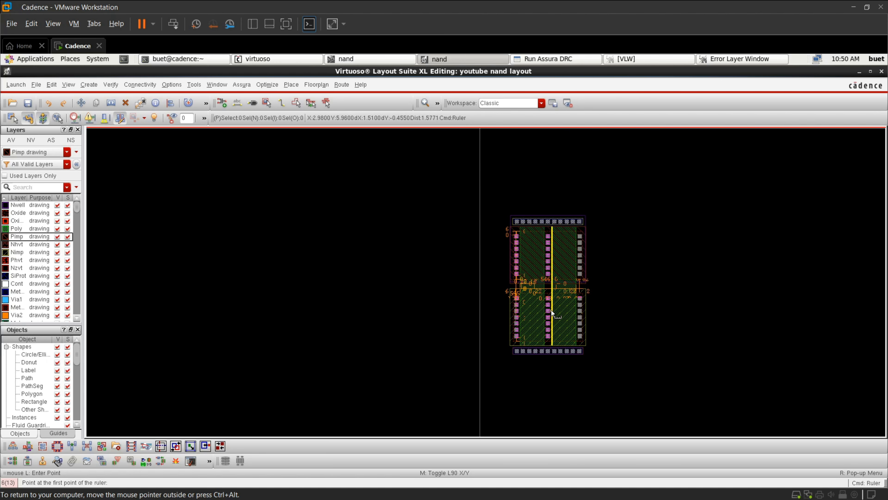
{"action": "key", "text": "Escape"}
Draw a Metal1 path about 2.28 µm long over the middle PMOS contact column, from the oxide's lower edge up to the upper substrate contact's metal
{"action": "scroll", "coordinate": [514, 275], "scroll_direction": "up", "scroll_amount": 4, "text": "ctrl"}
{"action": "scroll", "coordinate": [514, 274], "scroll_direction": "down", "scroll_amount": 4, "text": "ctrl"}
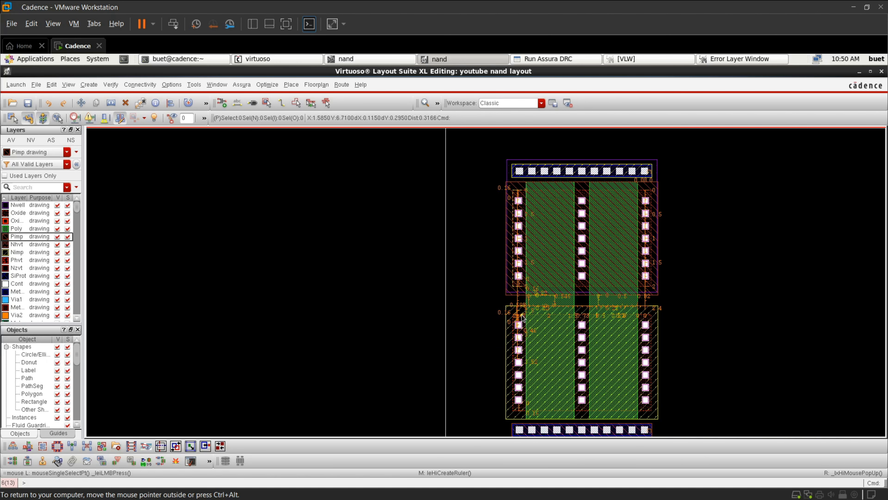
{"action": "scroll", "coordinate": [514, 275], "scroll_direction": "up", "scroll_amount": 1, "text": "ctrl"}
{"action": "scroll", "coordinate": [514, 274], "scroll_direction": "down", "scroll_amount": 1, "text": "ctrl"}
{"action": "scroll", "coordinate": [520, 194], "scroll_direction": "up", "scroll_amount": 1, "text": "ctrl"}
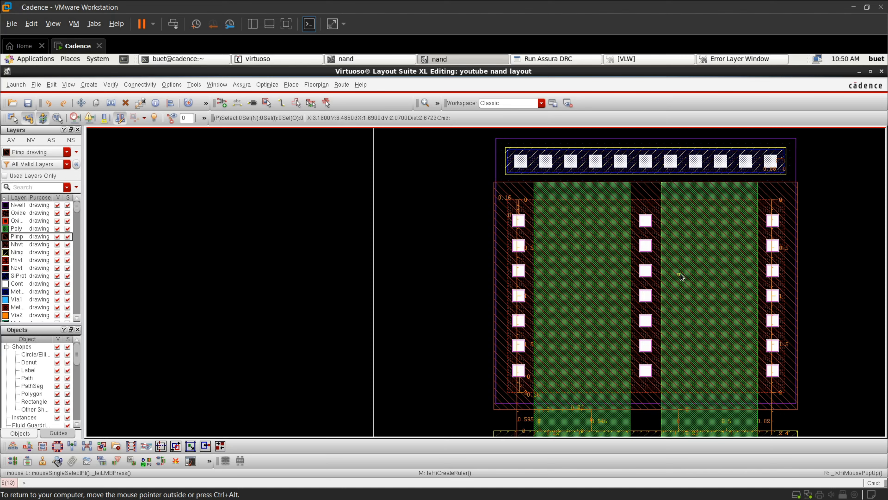
{"action": "left_click", "coordinate": [27, 291]}
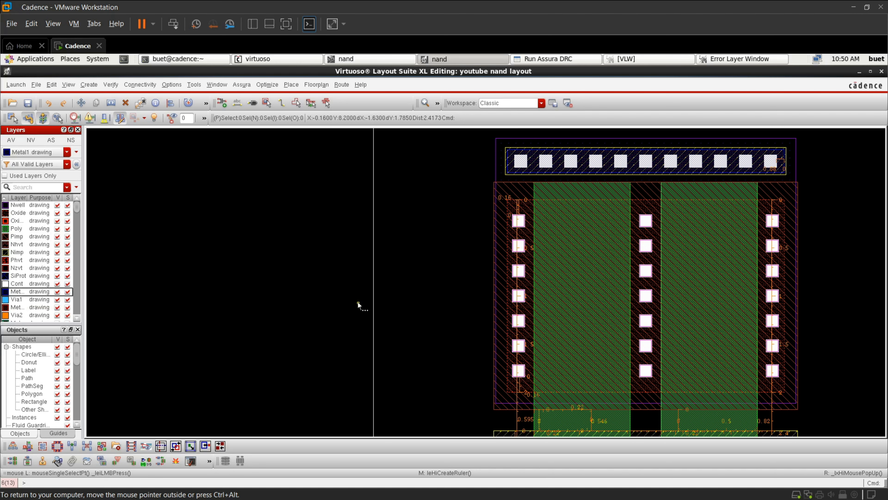
{"action": "key", "text": "p"}
{"action": "scroll", "coordinate": [658, 395], "scroll_direction": "up", "scroll_amount": 5, "text": "ctrl"}
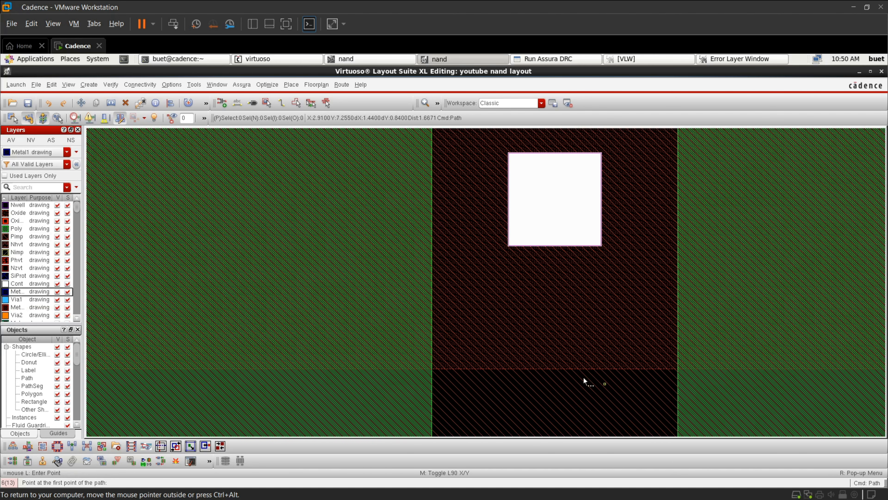
{"action": "left_click", "coordinate": [546, 368]}
{"action": "scroll", "coordinate": [545, 285], "scroll_direction": "down", "scroll_amount": 7, "text": "ctrl"}
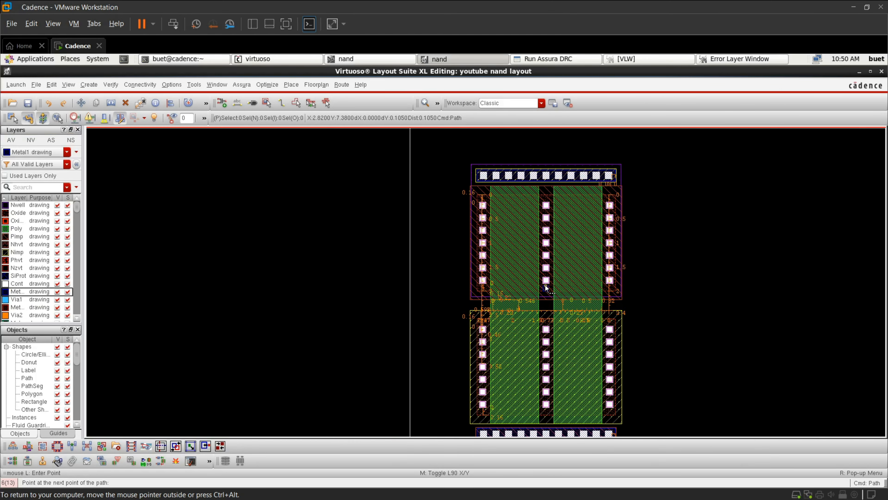
{"action": "scroll", "coordinate": [554, 230], "scroll_direction": "up", "scroll_amount": 5, "text": "ctrl"}
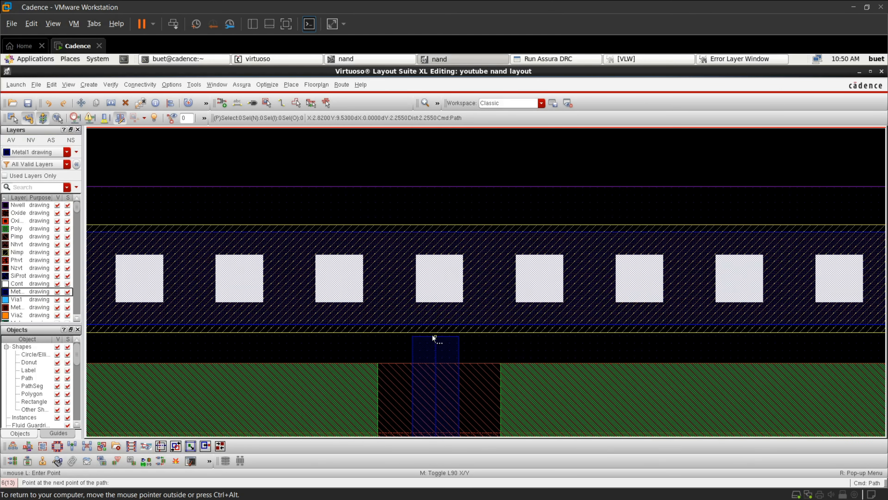
{"action": "scroll", "coordinate": [431, 334], "scroll_direction": "up", "scroll_amount": 3, "text": "ctrl"}
{"action": "double_click", "coordinate": [432, 310]}
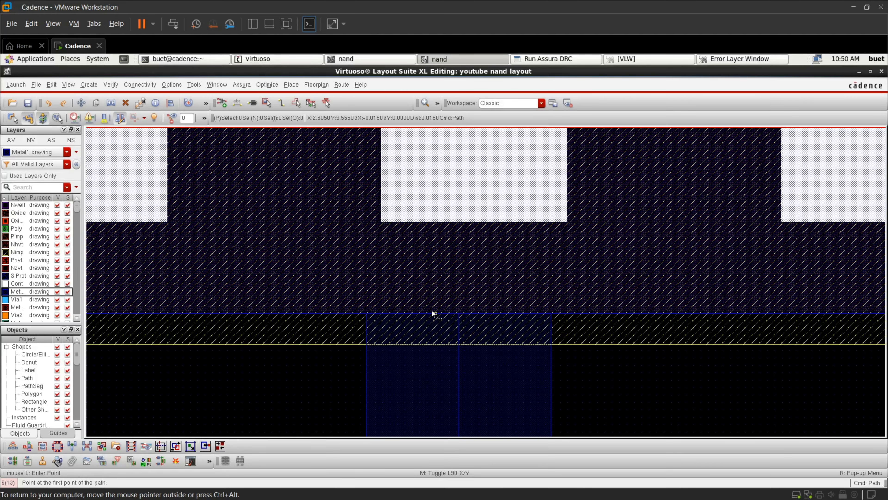
{"action": "scroll", "coordinate": [431, 343], "scroll_direction": "down", "scroll_amount": 6, "text": "ctrl"}
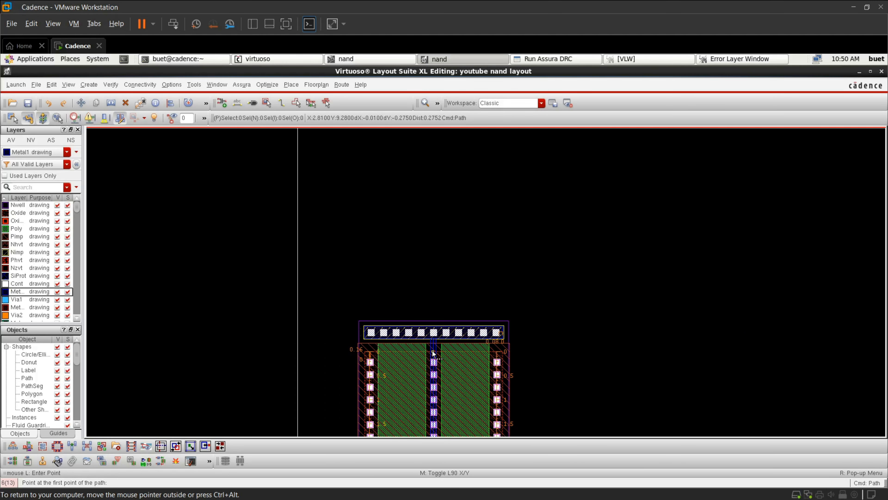
{"action": "key", "text": "Escape"}
Quick-align the right edge of the Metal1 path to the right edge of the middle PMOS contacts with No Spacing
{"action": "scroll", "coordinate": [433, 354], "scroll_direction": "up", "scroll_amount": 4, "text": "ctrl"}
{"action": "left_click", "coordinate": [441, 408]}
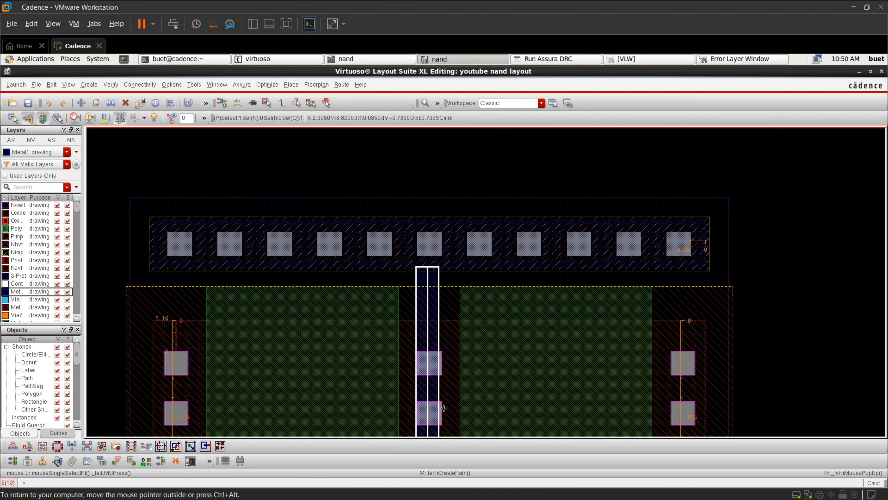
{"action": "key", "text": "a"}
{"action": "right_click", "coordinate": [455, 381]}
{"action": "mouse_move", "coordinate": [479, 417]}
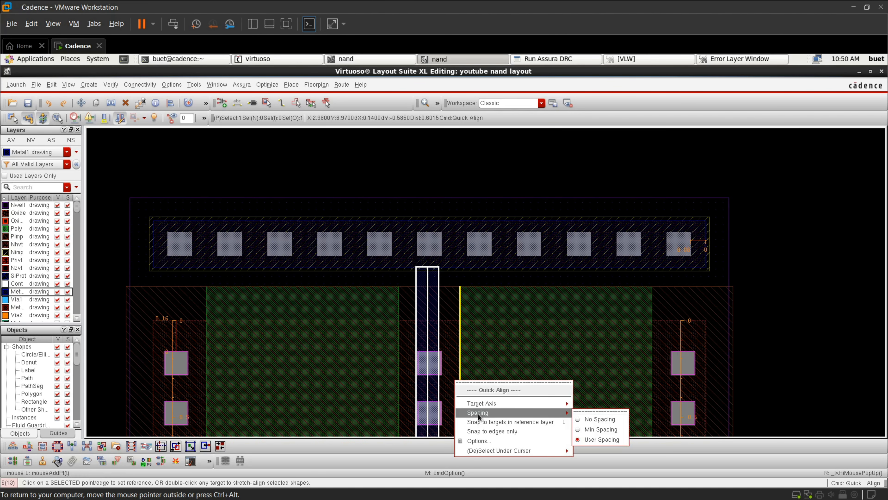
{"action": "left_click", "coordinate": [583, 422]}
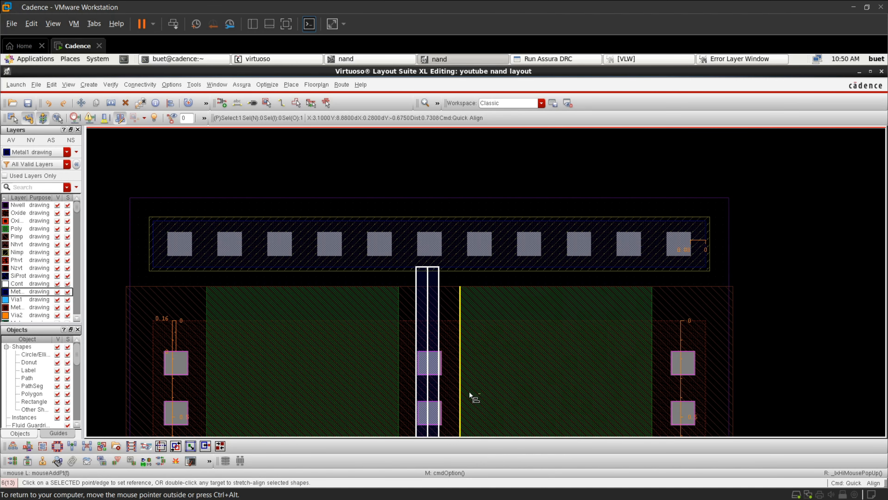
{"action": "scroll", "coordinate": [429, 377], "scroll_direction": "up", "scroll_amount": 4, "text": "ctrl"}
{"action": "left_click", "coordinate": [529, 291]}
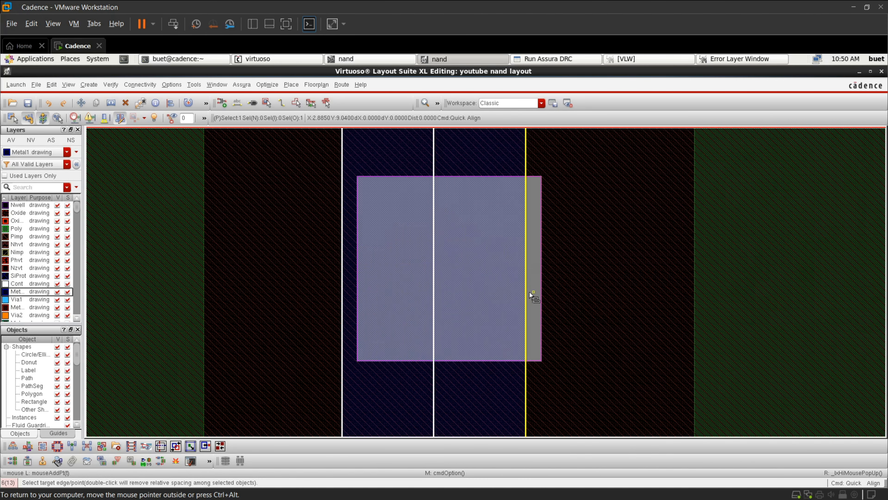
{"action": "left_click", "coordinate": [549, 305]}
{"action": "scroll", "coordinate": [549, 305], "scroll_direction": "down", "scroll_amount": 4, "text": "ctrl"}
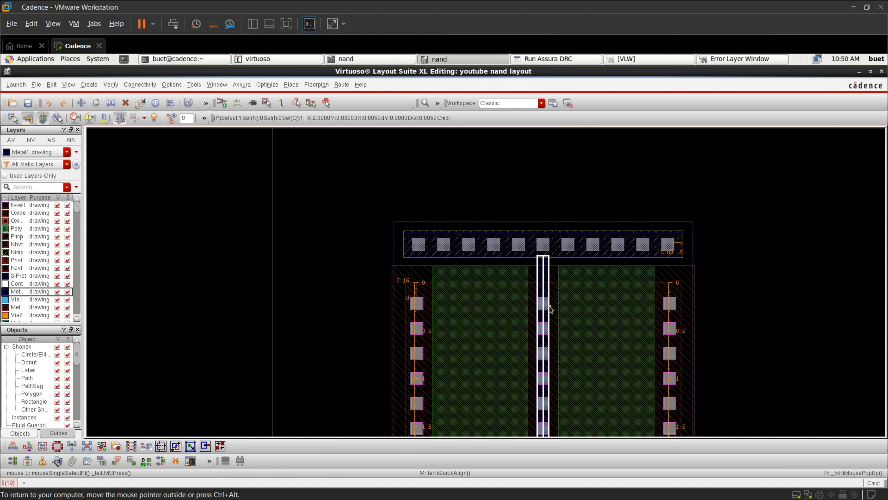
{"action": "left_click", "coordinate": [557, 273]}
Review the routed PMOS section and the gap above the NMOS section, and clear all rulers from the layout
{"action": "scroll", "coordinate": [552, 280], "scroll_direction": "down", "scroll_amount": 5, "text": "ctrl"}
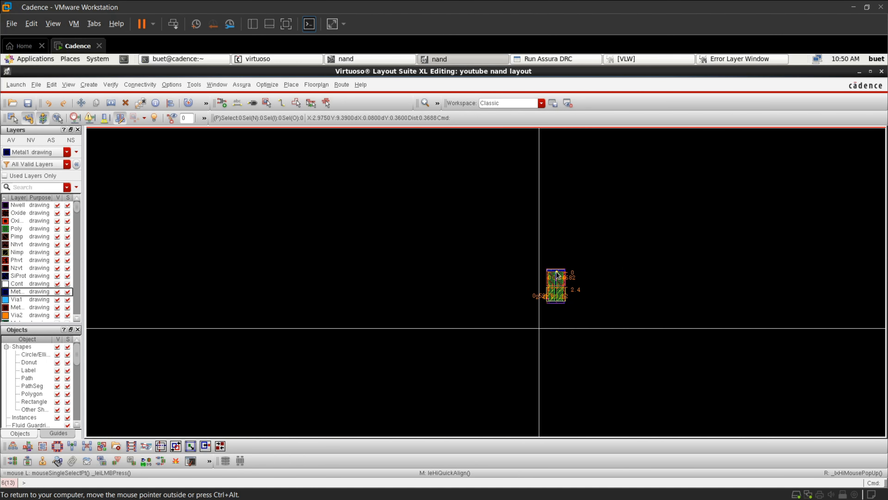
{"action": "scroll", "coordinate": [548, 282], "scroll_direction": "up", "scroll_amount": 5, "text": "ctrl"}
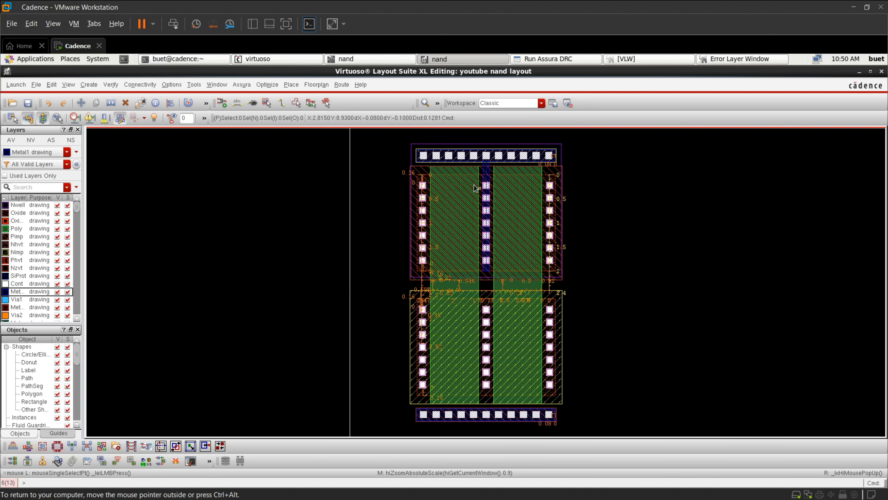
{"action": "scroll", "coordinate": [422, 177], "scroll_direction": "up", "scroll_amount": 3, "text": "ctrl"}
{"action": "scroll", "coordinate": [422, 177], "scroll_direction": "down", "scroll_amount": 3, "text": "ctrl"}
{"action": "scroll", "coordinate": [443, 288], "scroll_direction": "up", "scroll_amount": 4, "text": "ctrl"}
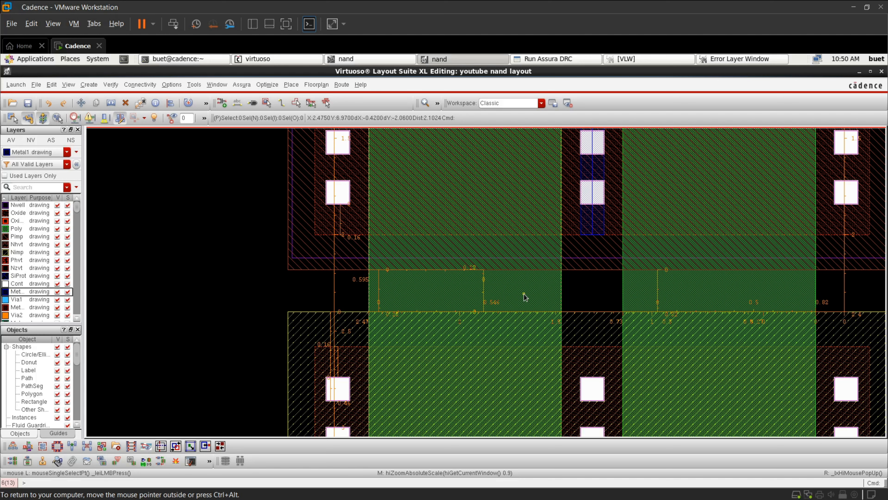
{"action": "key", "text": "shift+k"}
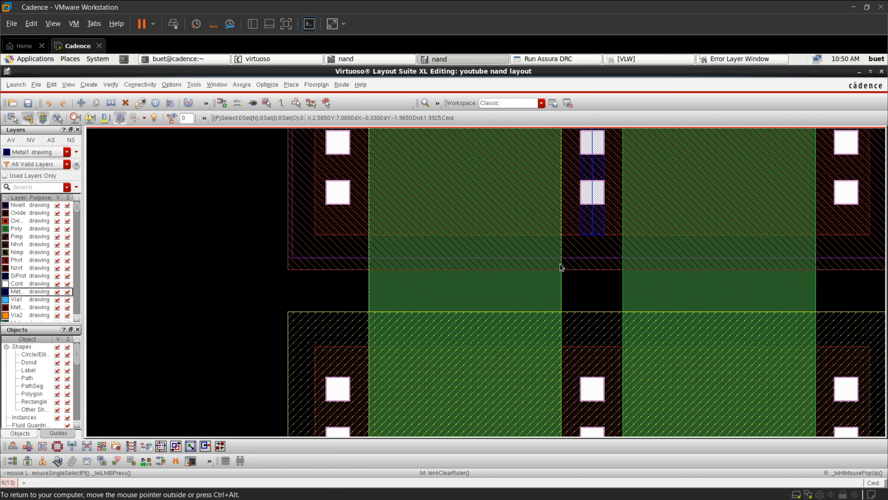
{"action": "scroll", "coordinate": [562, 282], "scroll_direction": "down", "scroll_amount": 1}
{"action": "scroll", "coordinate": [548, 290], "scroll_direction": "down", "scroll_amount": 1}
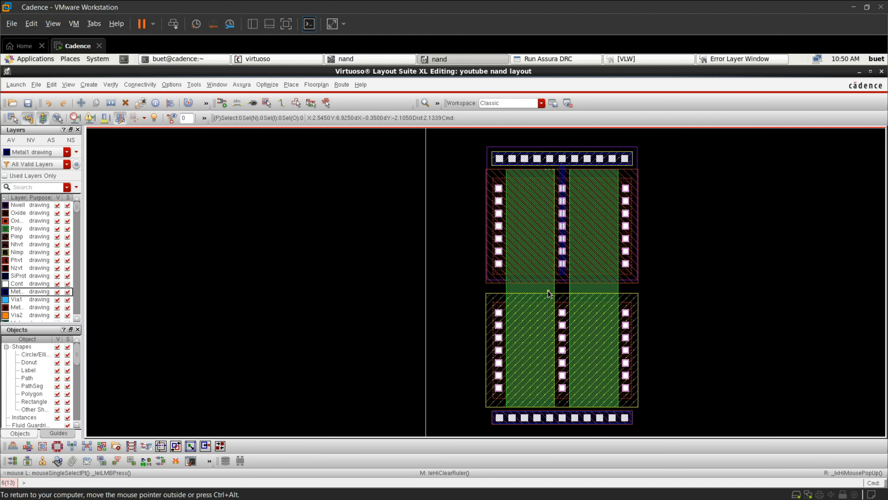
Stretch the whole NMOS section together with the lower substrate contact about 0.99 µm straight down, away from the PMOS section
{"action": "left_click_drag", "start_coordinate": [477, 287], "coordinate": [669, 433]}
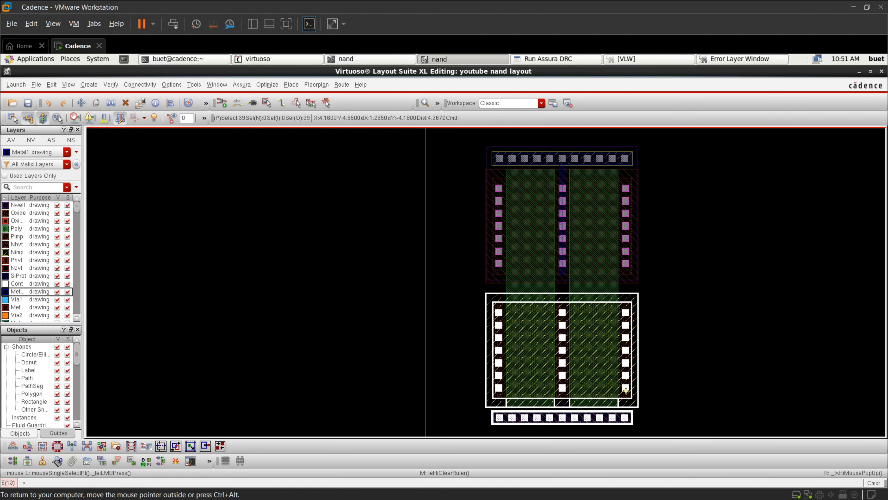
{"action": "key", "text": "s"}
{"action": "scroll", "coordinate": [565, 388], "scroll_direction": "down", "scroll_amount": 2}
{"action": "scroll", "coordinate": [567, 395], "scroll_direction": "up", "scroll_amount": 3}
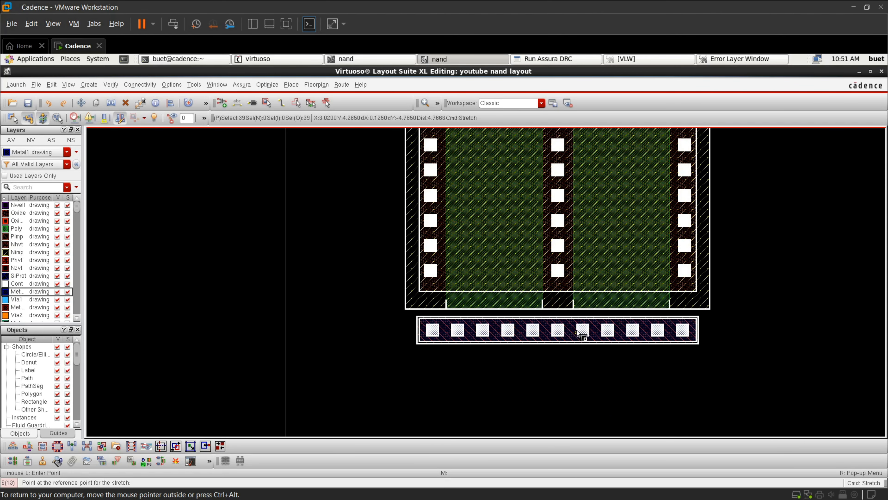
{"action": "left_click", "coordinate": [575, 293]}
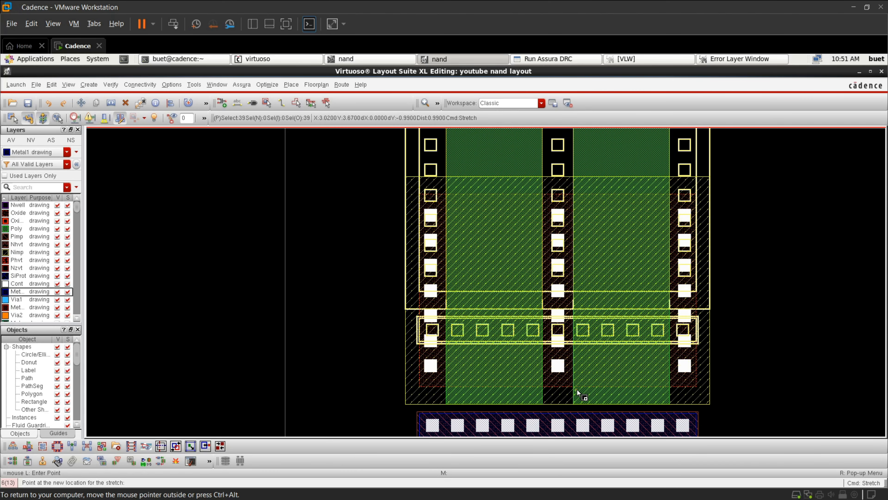
{"action": "left_click", "coordinate": [577, 388]}
{"action": "scroll", "coordinate": [577, 389], "scroll_direction": "down", "scroll_amount": 2}
{"action": "scroll", "coordinate": [577, 390], "scroll_direction": "down", "scroll_amount": 2}
{"action": "left_click", "coordinate": [648, 329]}
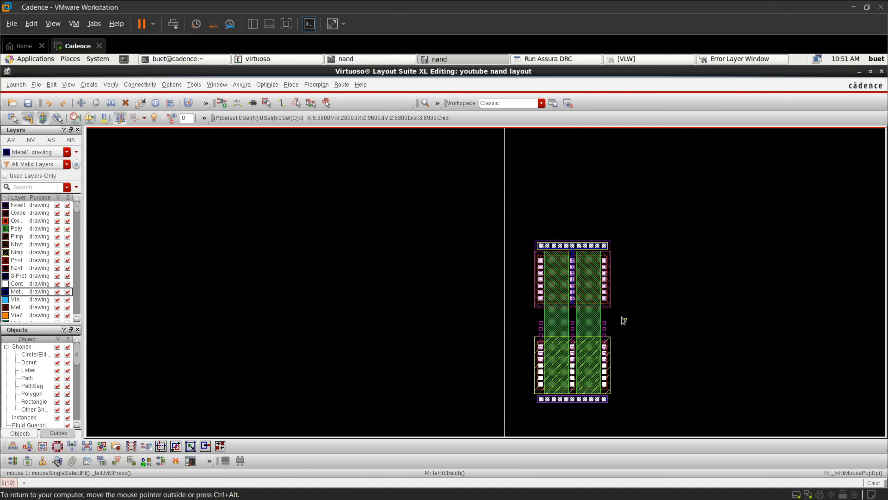
Draw a Metal1 rectangle about 0.88 by 0.14 µm over the left poly gate, at the lower edge of the PMOS section
{"action": "scroll", "coordinate": [583, 337], "scroll_direction": "up", "scroll_amount": 2}
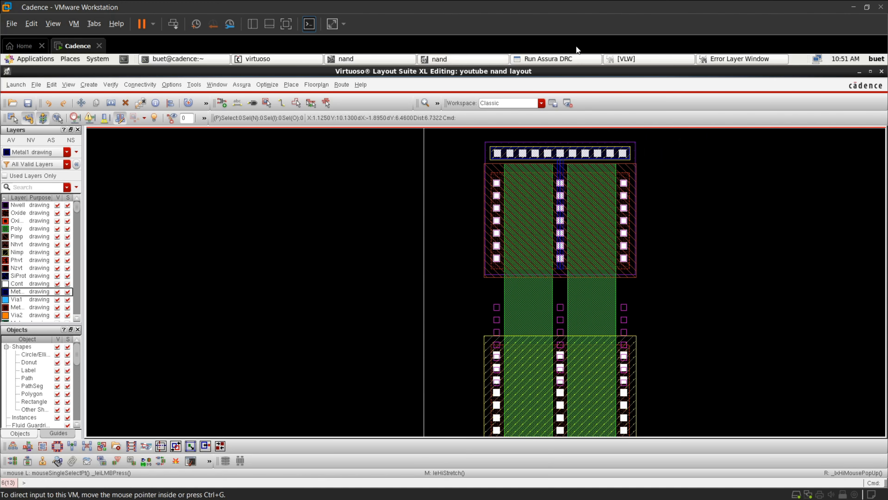
{"action": "scroll", "coordinate": [574, 308], "scroll_direction": "up", "scroll_amount": 3}
{"action": "scroll", "coordinate": [524, 258], "scroll_direction": "down", "scroll_amount": 2}
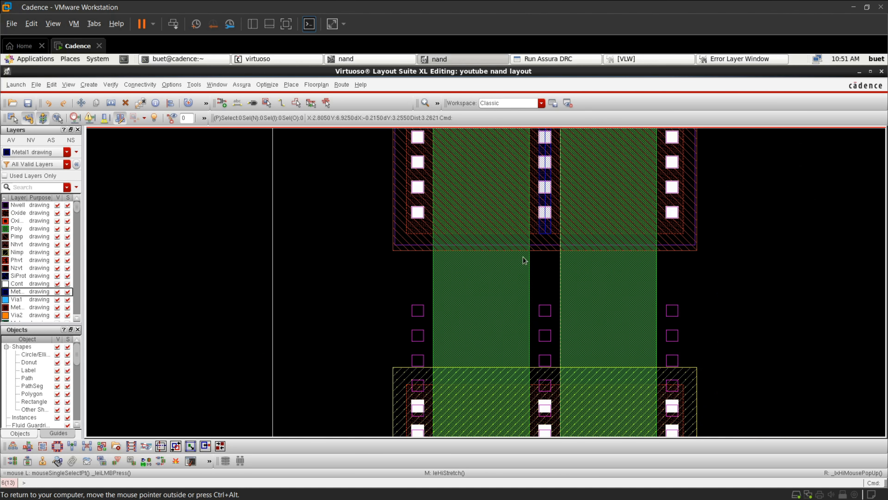
{"action": "scroll", "coordinate": [498, 246], "scroll_direction": "up", "scroll_amount": 2}
{"action": "scroll", "coordinate": [496, 245], "scroll_direction": "down", "scroll_amount": 2}
{"action": "scroll", "coordinate": [439, 250], "scroll_direction": "up", "scroll_amount": 2}
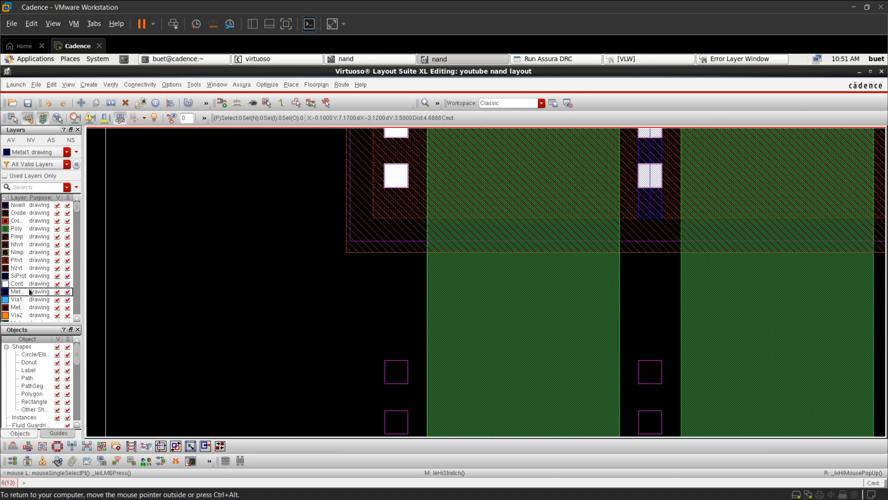
{"action": "key", "text": "r"}
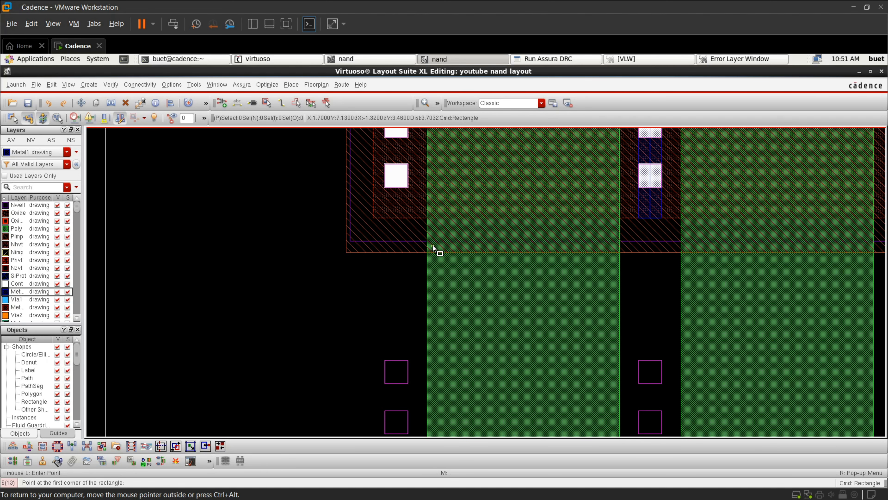
{"action": "scroll", "coordinate": [432, 244], "scroll_direction": "up", "scroll_amount": 3}
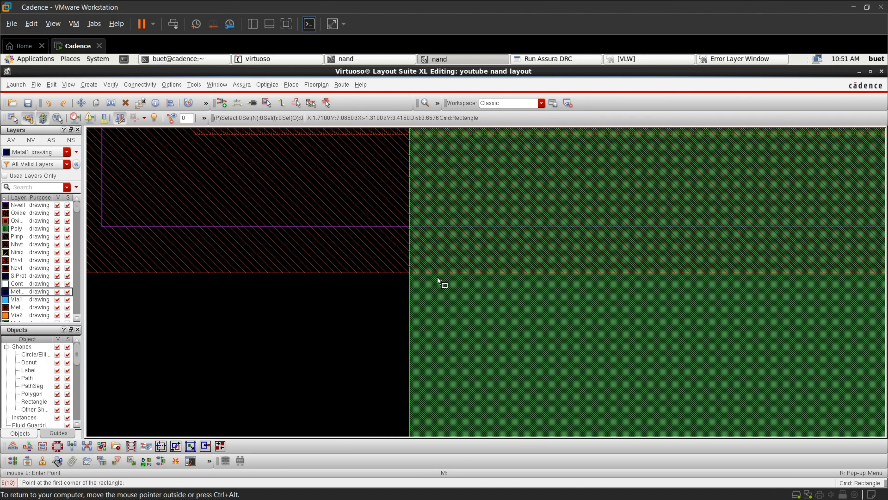
{"action": "scroll", "coordinate": [435, 271], "scroll_direction": "down", "scroll_amount": 2}
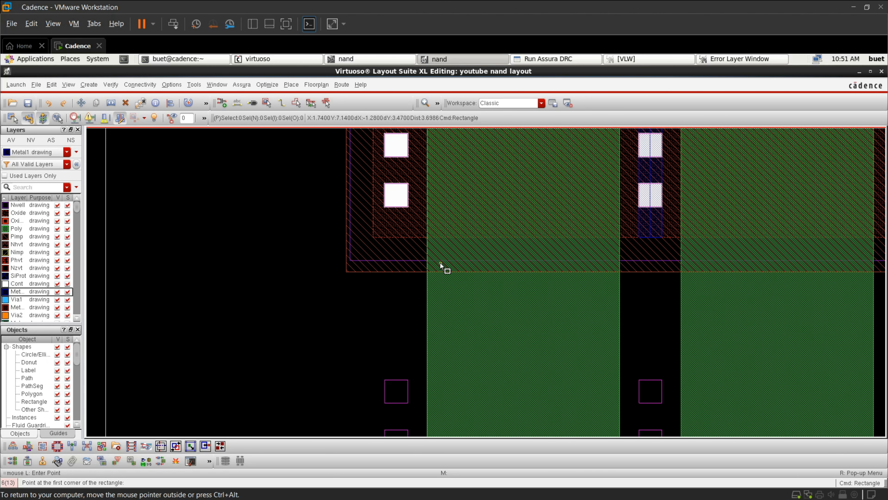
{"action": "scroll", "coordinate": [440, 263], "scroll_direction": "up", "scroll_amount": 2}
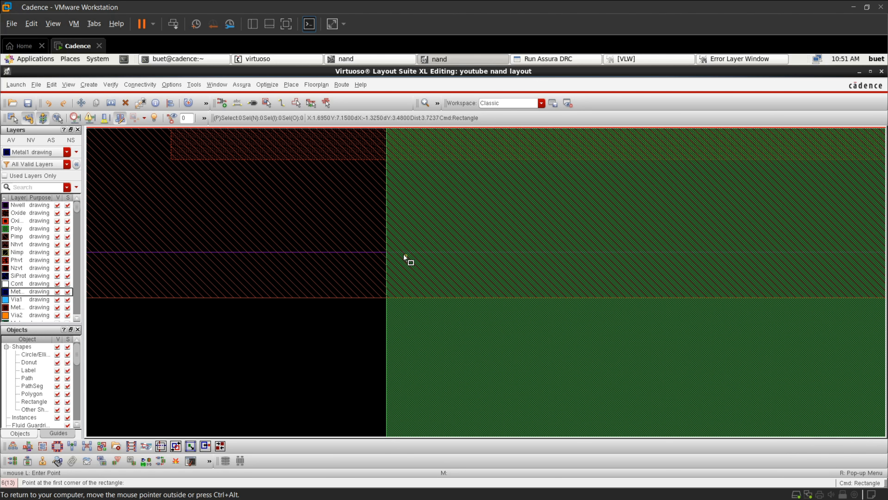
{"action": "left_click", "coordinate": [406, 252]}
{"action": "scroll", "coordinate": [587, 323], "scroll_direction": "down", "scroll_amount": 2}
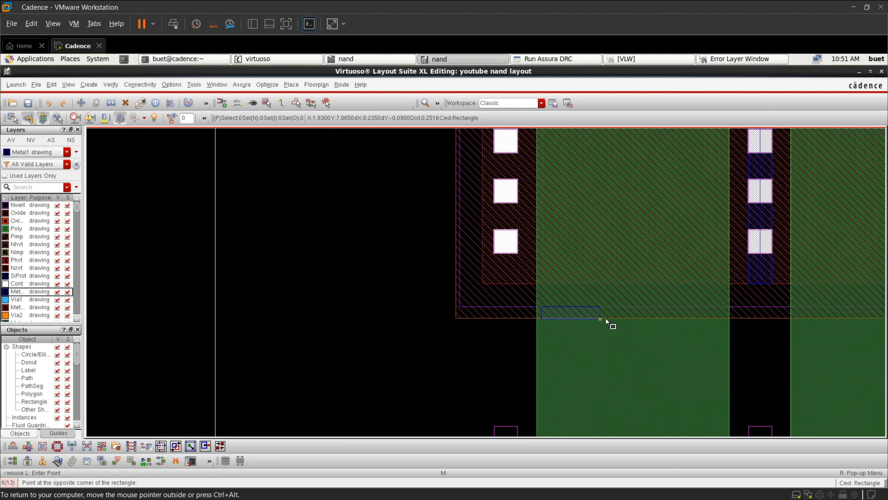
{"action": "scroll", "coordinate": [671, 331], "scroll_direction": "up", "scroll_amount": 2}
{"action": "scroll", "coordinate": [671, 332], "scroll_direction": "down", "scroll_amount": 2}
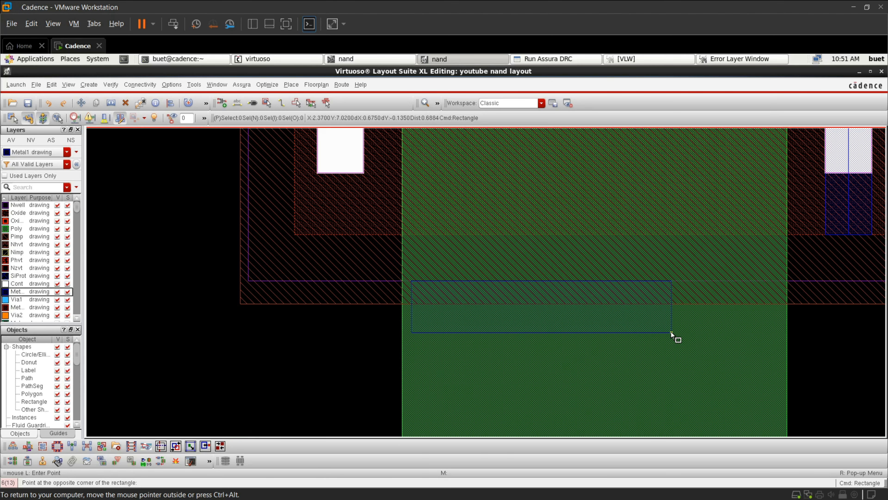
{"action": "scroll", "coordinate": [690, 333], "scroll_direction": "up", "scroll_amount": 2}
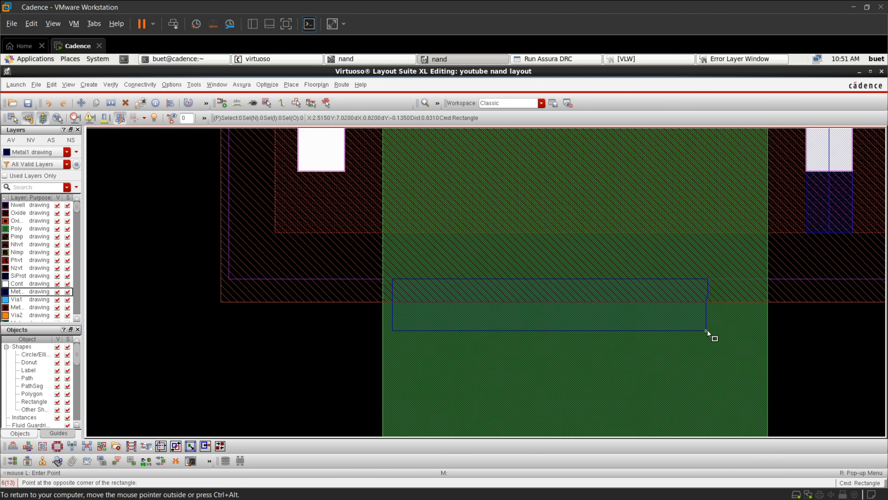
{"action": "left_click", "coordinate": [729, 331]}
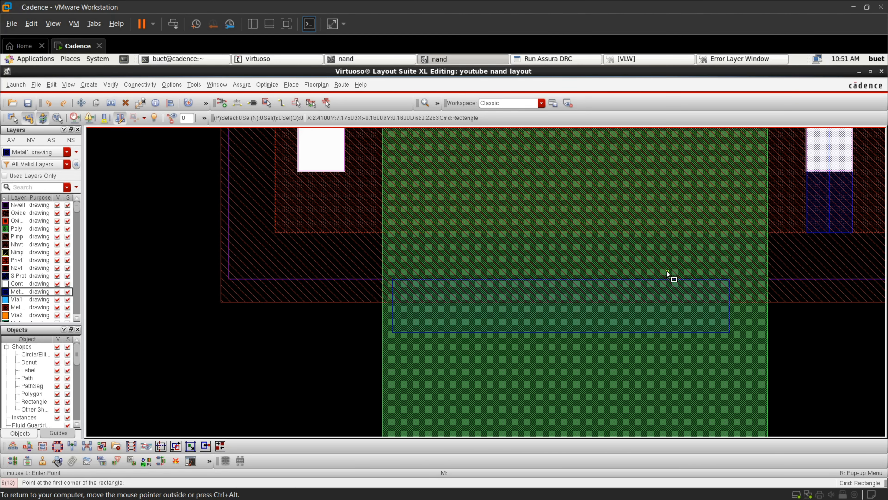
{"action": "key", "text": "Escape"}
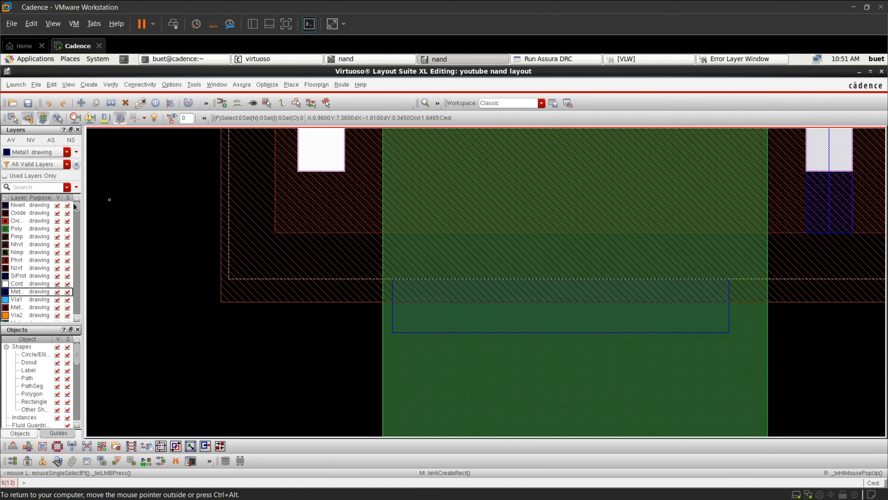
Copy the lowest contact of the left PMOS column straight down, level with the new Metal1 rectangle
{"action": "left_click", "coordinate": [319, 150]}
{"action": "key", "text": "c"}
{"action": "left_click", "coordinate": [319, 150]}
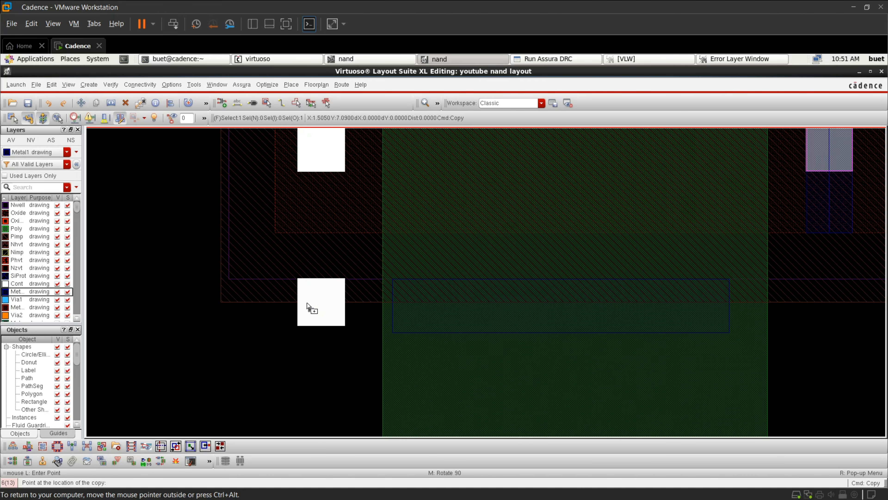
{"action": "key", "text": "Escape"}
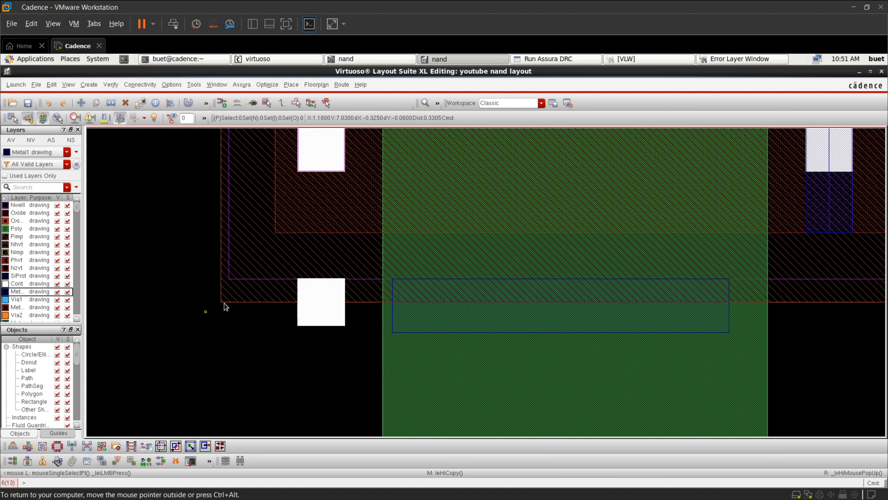
{"action": "key", "text": "m"}
{"action": "left_click", "coordinate": [316, 301]}
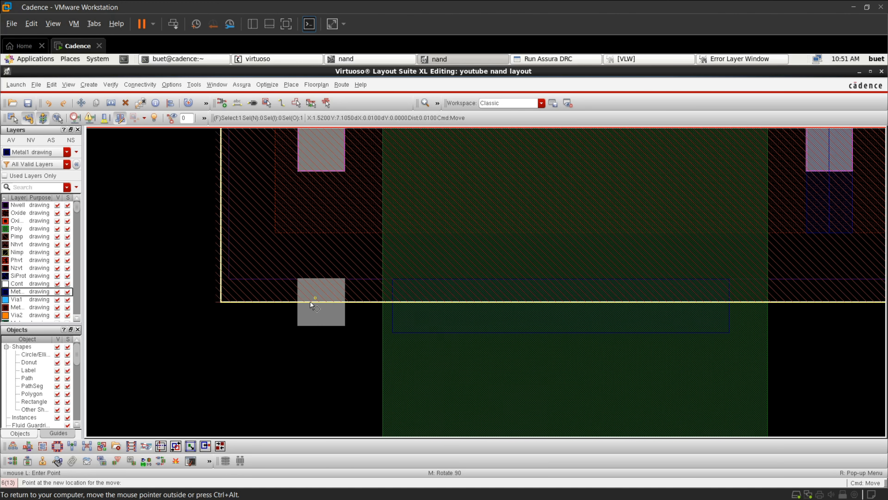
{"action": "key", "text": "Escape"}
Move the copied contact about 0.295 µm sideways onto the left part of the Metal1 rectangle over the poly gate
{"action": "left_click", "coordinate": [328, 320]}
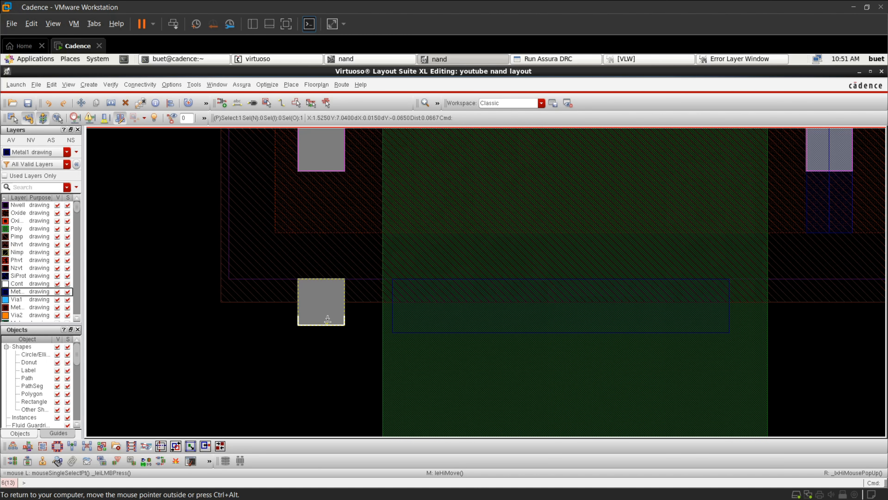
{"action": "key", "text": "m"}
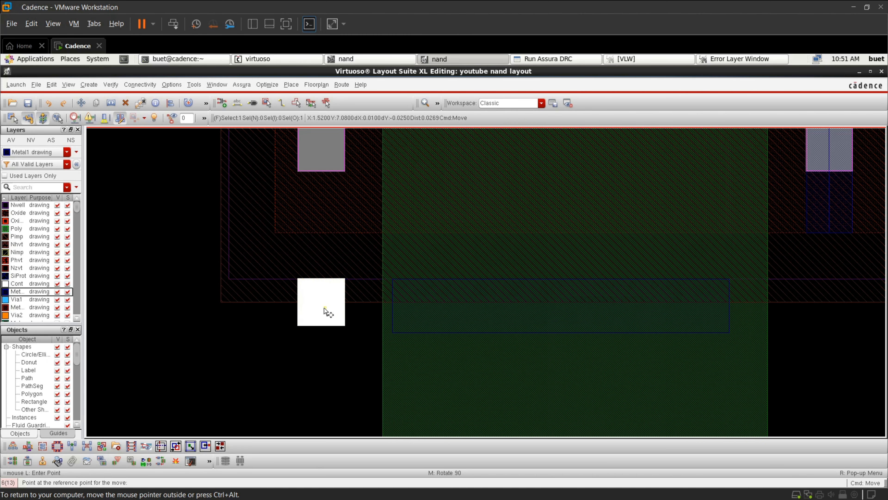
{"action": "left_click", "coordinate": [325, 309]}
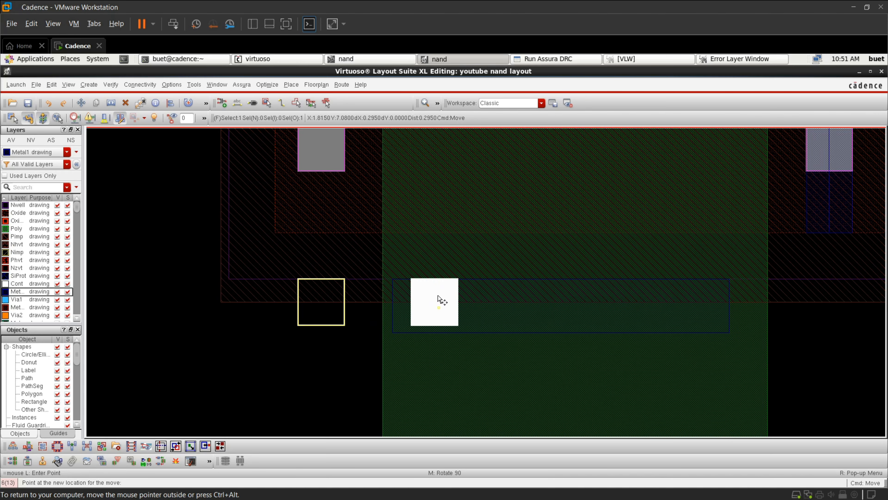
{"action": "left_click", "coordinate": [438, 295]}
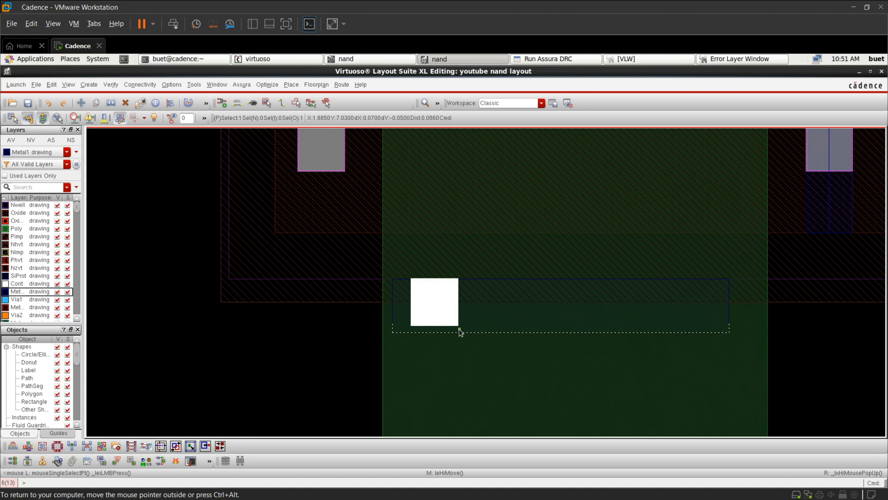
{"action": "left_click", "coordinate": [263, 361]}
Quick-align the Metal1 rectangle's lower edge to the lower edge of the contact placed on it
{"action": "scroll", "coordinate": [438, 319], "scroll_direction": "up", "scroll_amount": 2}
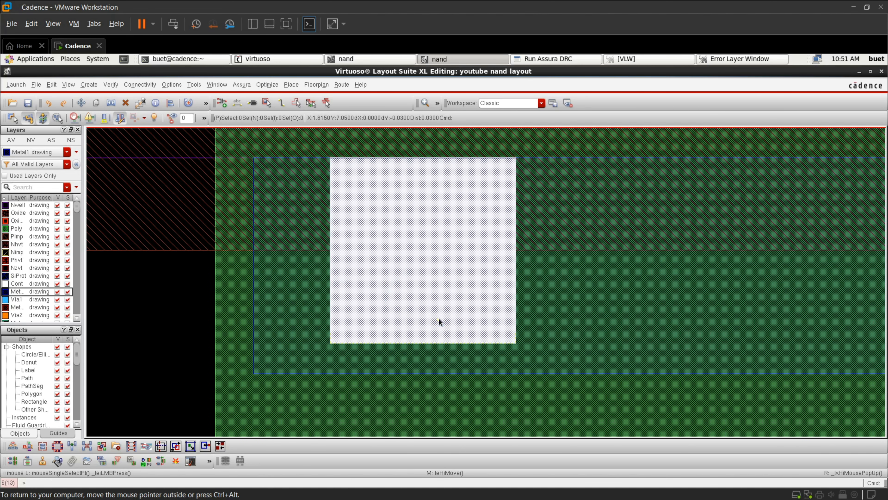
{"action": "key", "text": "a"}
{"action": "left_click", "coordinate": [438, 343]}
{"action": "left_click", "coordinate": [438, 343]}
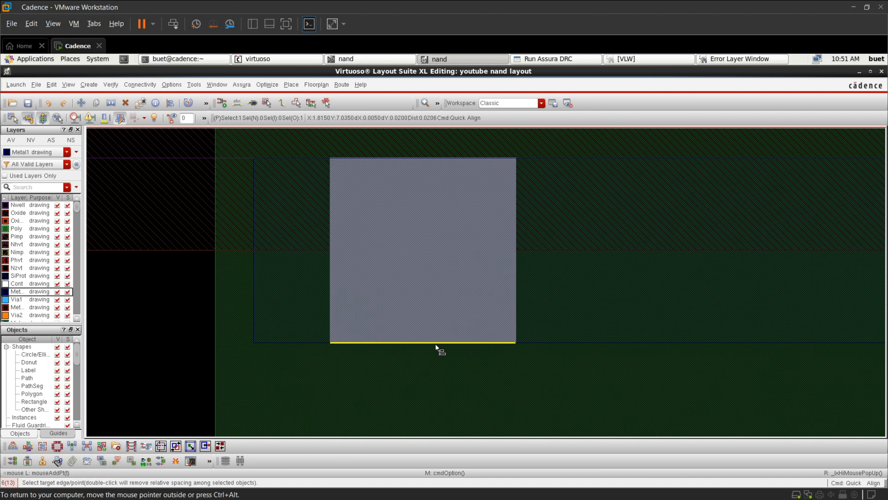
{"action": "scroll", "coordinate": [436, 344], "scroll_direction": "down", "scroll_amount": 4}
{"action": "key", "text": "Escape"}
{"action": "left_click", "coordinate": [382, 349]}
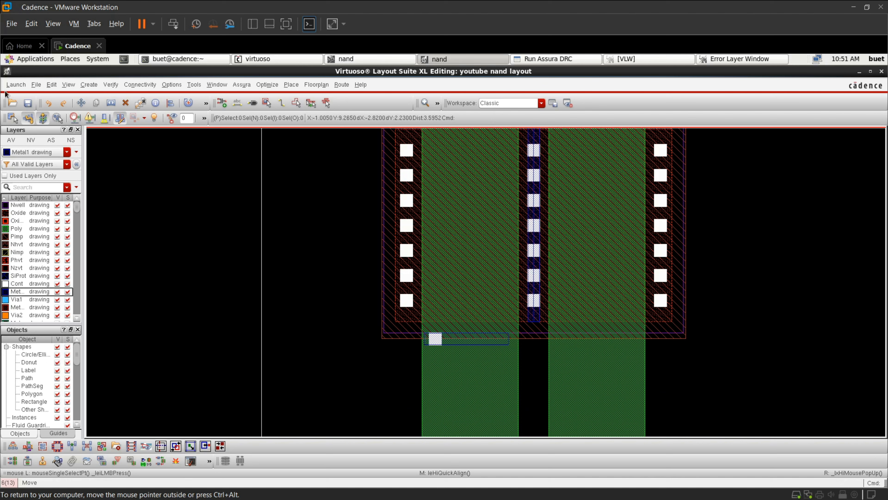
Save the layout and rerun the Assura DRC in place of the active job, opening its results
{"action": "left_click", "coordinate": [28, 106]}
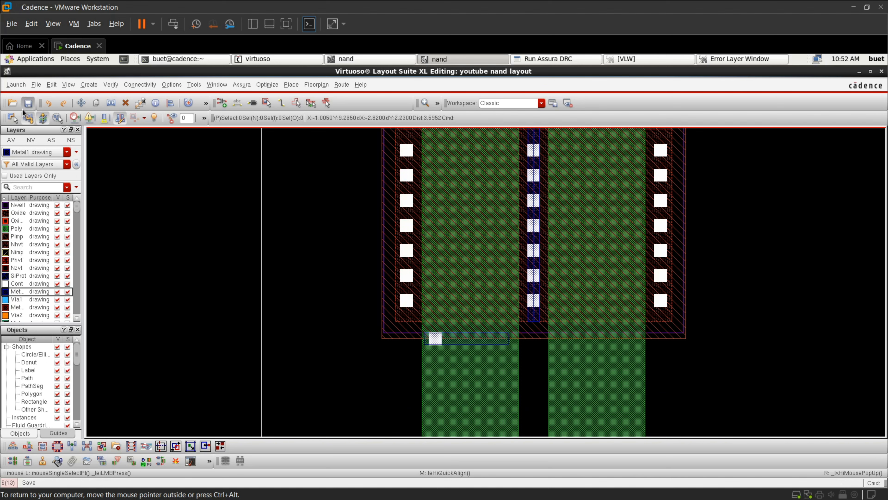
{"action": "left_click", "coordinate": [548, 59]}
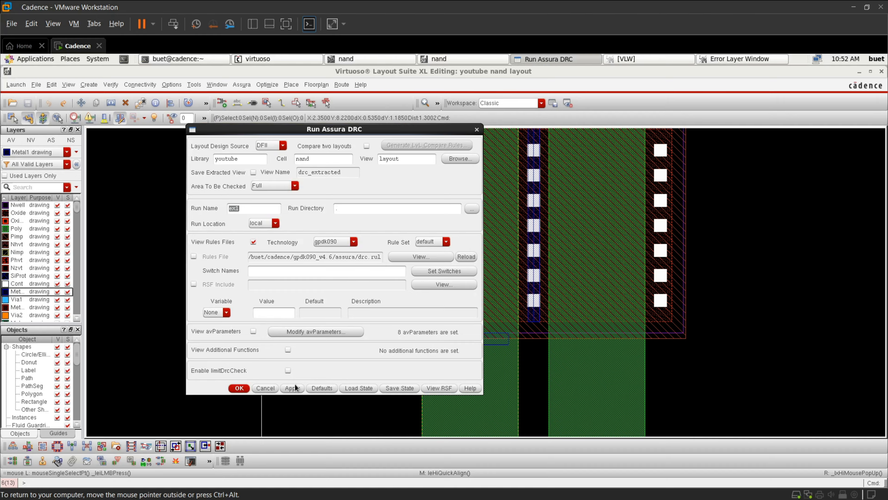
{"action": "left_click", "coordinate": [297, 386]}
{"action": "left_click", "coordinate": [419, 280]}
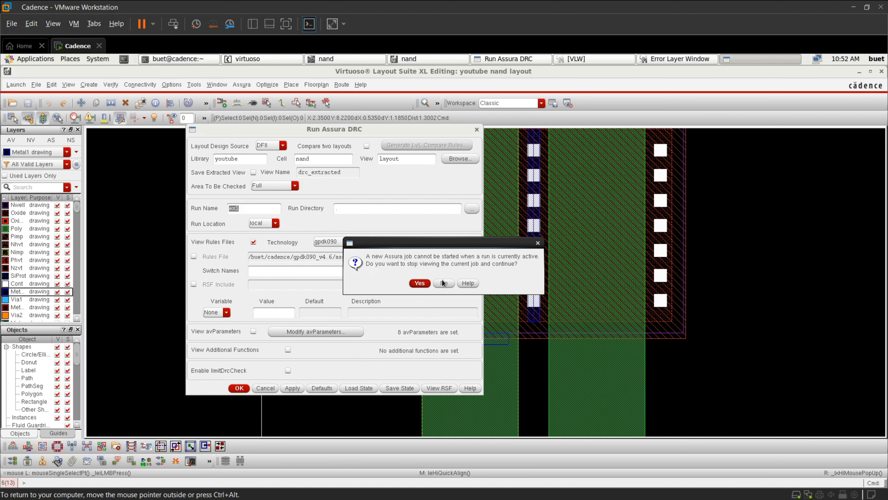
{"action": "left_click", "coordinate": [422, 282]}
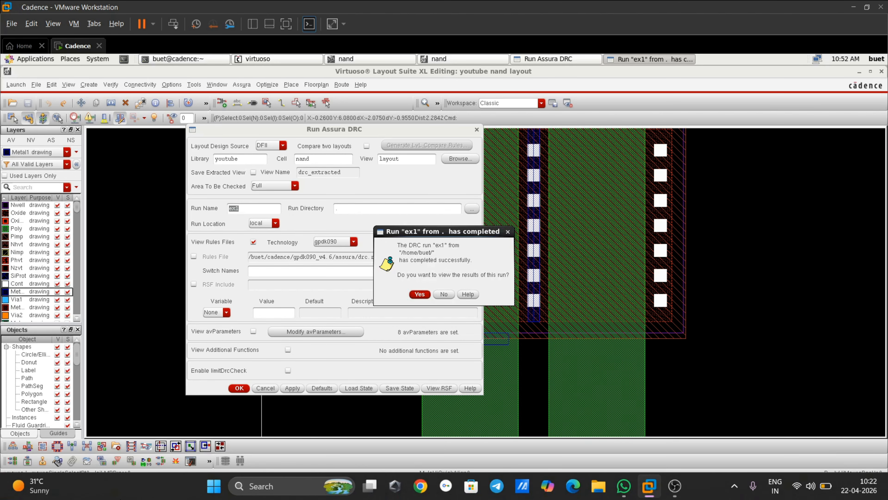
{"action": "left_click", "coordinate": [415, 292]}
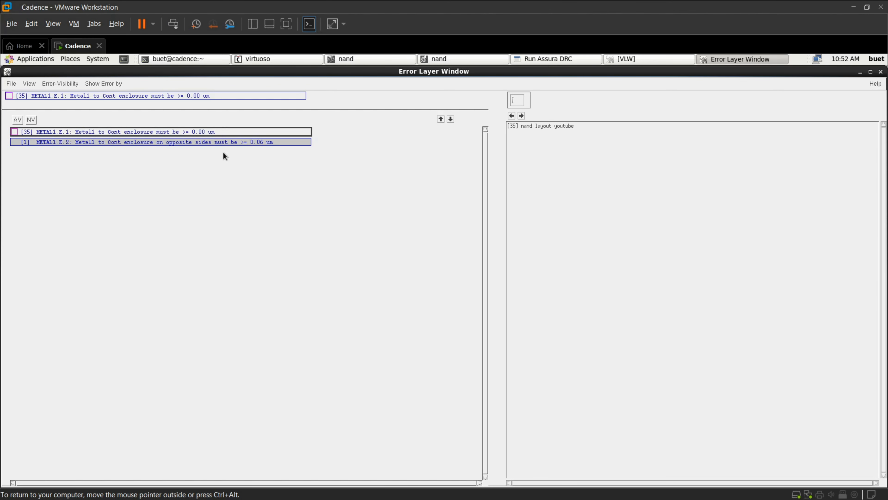
Move the Metal1 rectangle and its contact on the left poly gate slightly up toward the PMOS oxide
{"action": "left_click", "coordinate": [393, 58]}
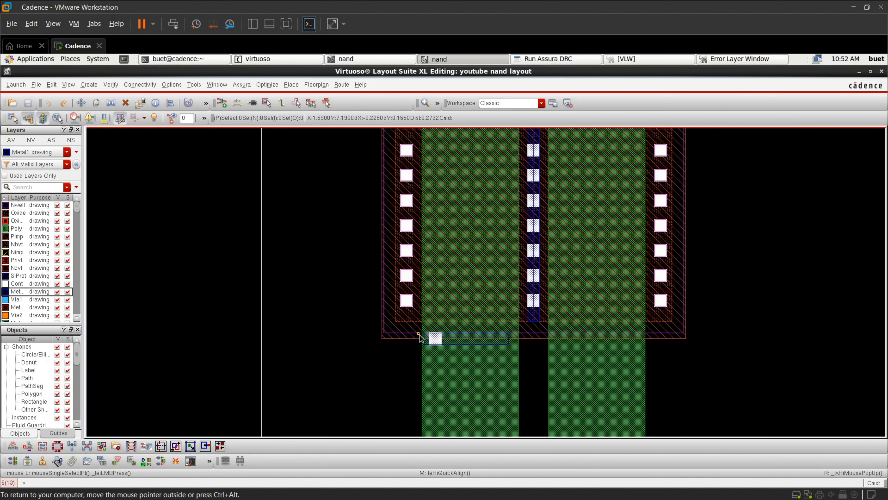
{"action": "scroll", "coordinate": [488, 341], "scroll_direction": "up", "scroll_amount": 2}
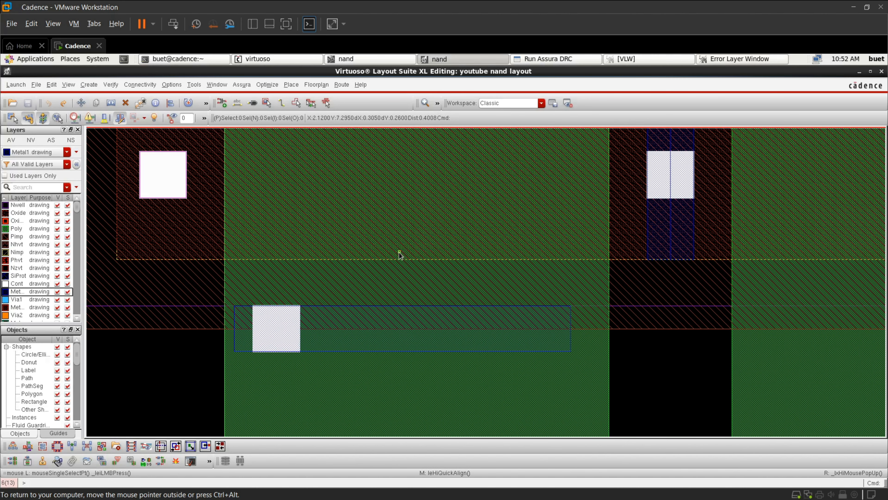
{"action": "left_click_drag", "start_coordinate": [225, 294], "coordinate": [591, 378]}
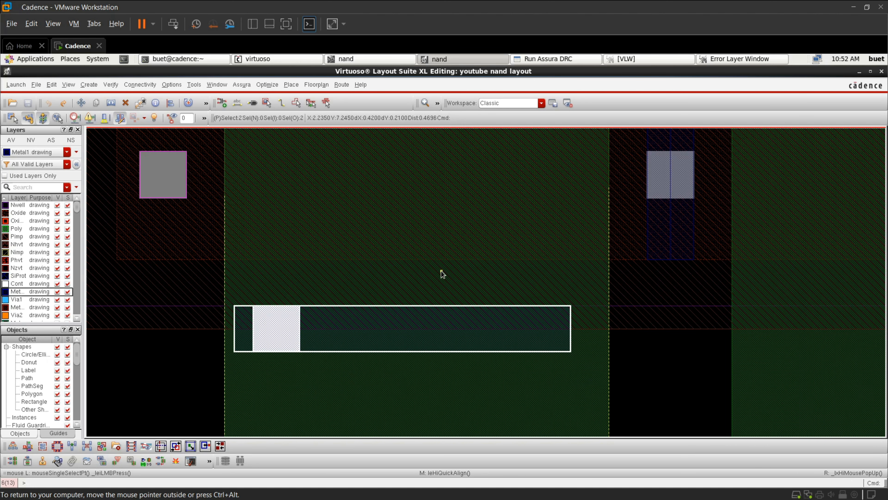
{"action": "key", "text": "m"}
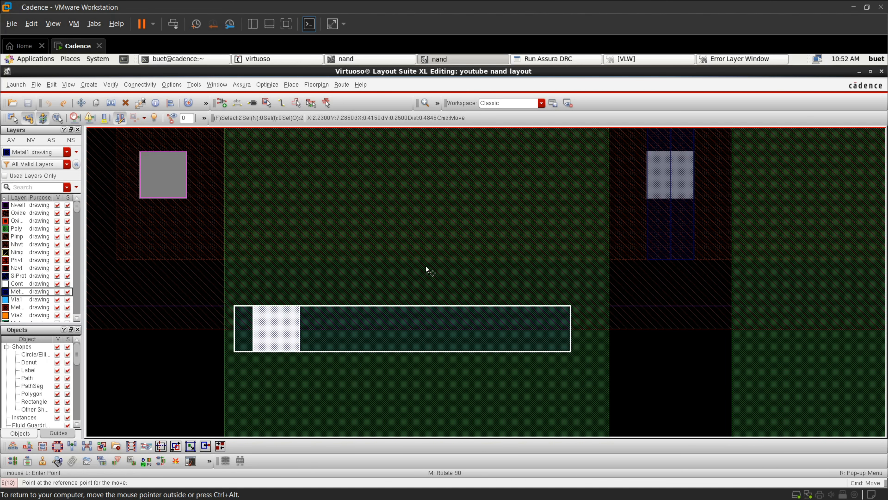
{"action": "left_click", "coordinate": [413, 311]}
{"action": "left_click", "coordinate": [413, 287]}
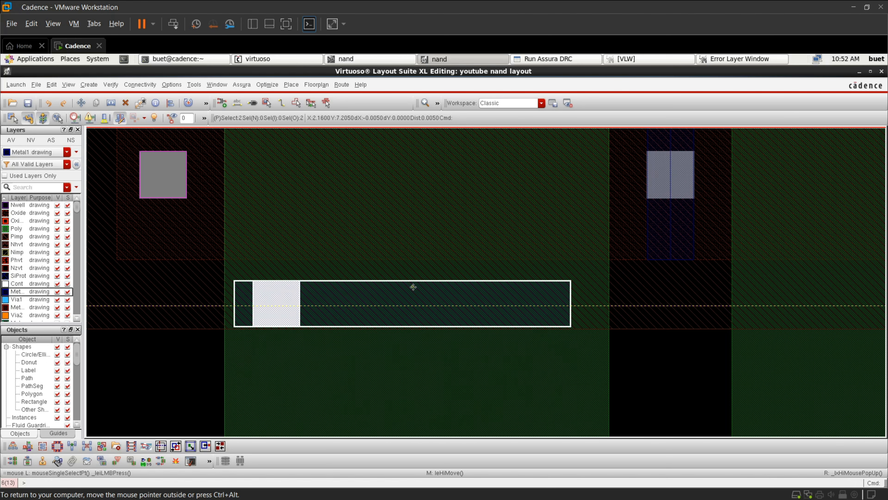
Save the layout, run the Assura DRC again and open the results of the completed run
{"action": "left_click", "coordinate": [28, 103]}
{"action": "left_click", "coordinate": [569, 60]}
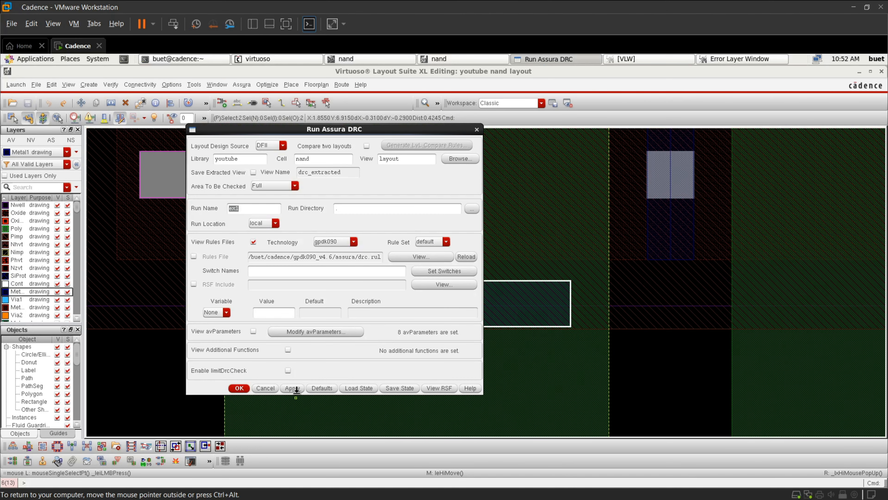
{"action": "left_click", "coordinate": [296, 388]}
{"action": "left_click", "coordinate": [418, 280]}
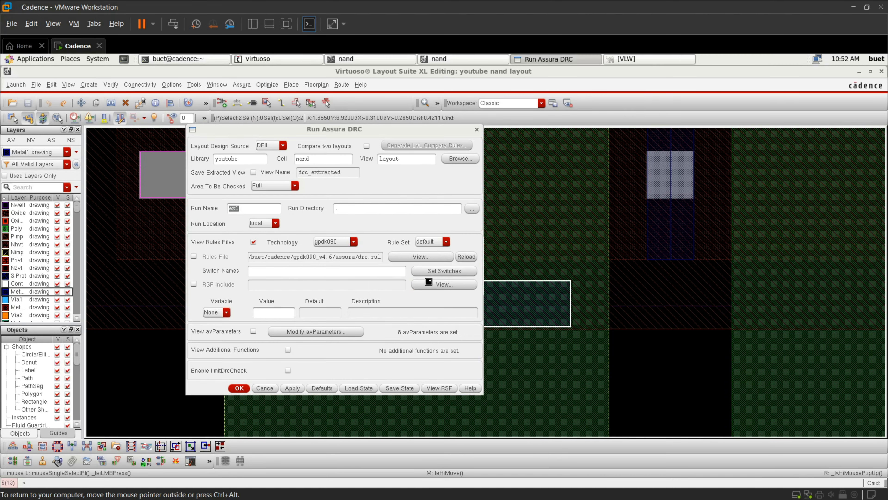
{"action": "left_click", "coordinate": [426, 282]}
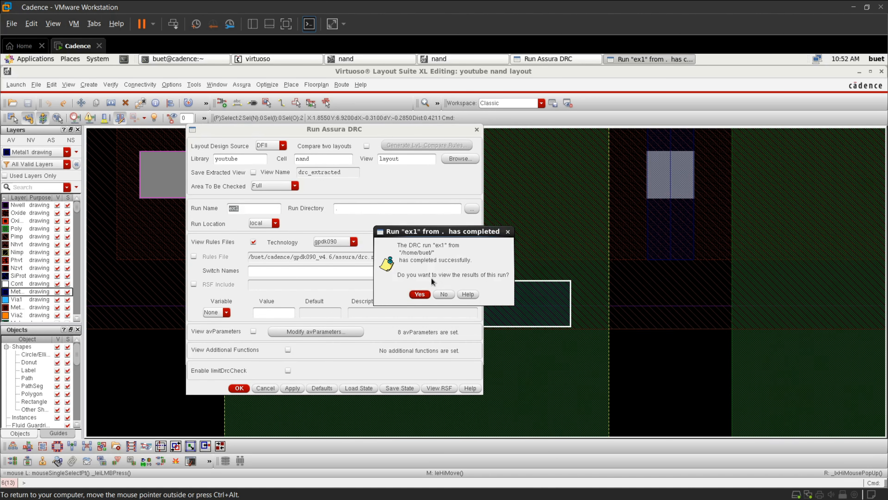
{"action": "left_click", "coordinate": [424, 294]}
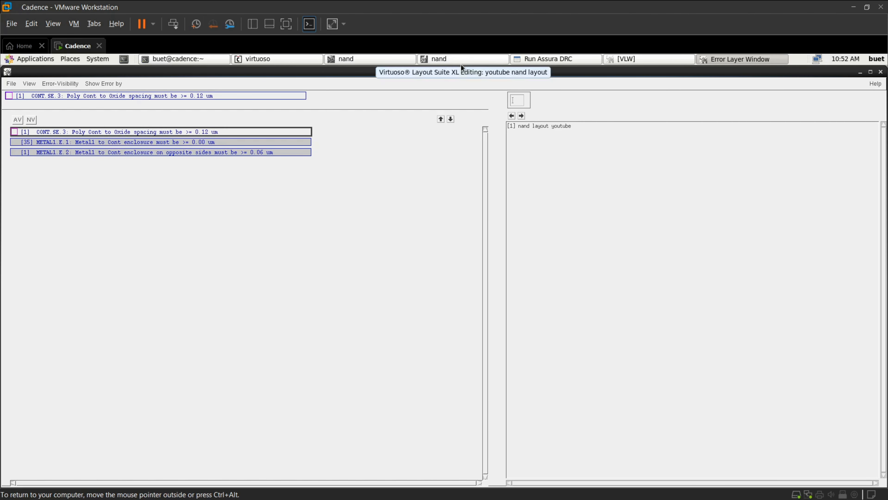
Quick-align the upper edge of the Metal1 rectangle and contact below the oxide's lower edge with a user spacing of 0.12 µm
{"action": "left_click", "coordinate": [461, 63]}
{"action": "scroll", "coordinate": [399, 329], "scroll_direction": "down", "scroll_amount": 2, "text": "ctrl"}
{"action": "scroll", "coordinate": [332, 308], "scroll_direction": "up", "scroll_amount": 2, "text": "ctrl"}
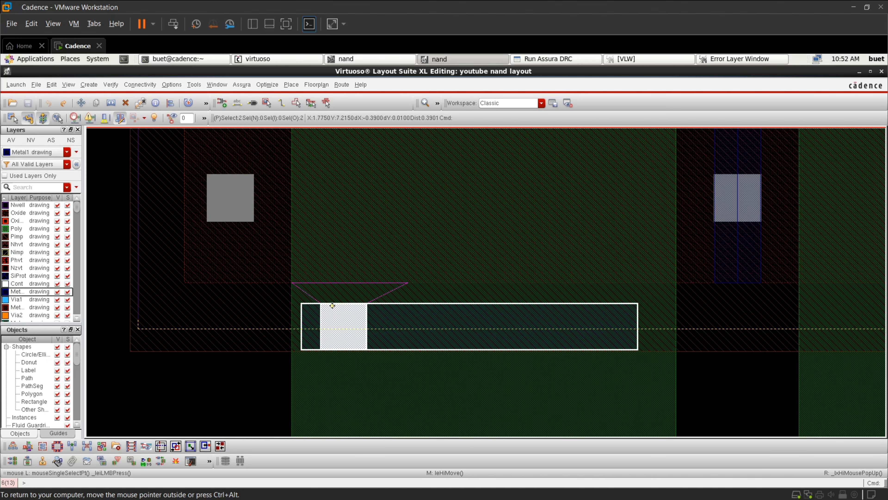
{"action": "key", "text": "a"}
{"action": "right_click", "coordinate": [462, 305]}
{"action": "left_click", "coordinate": [482, 365]}
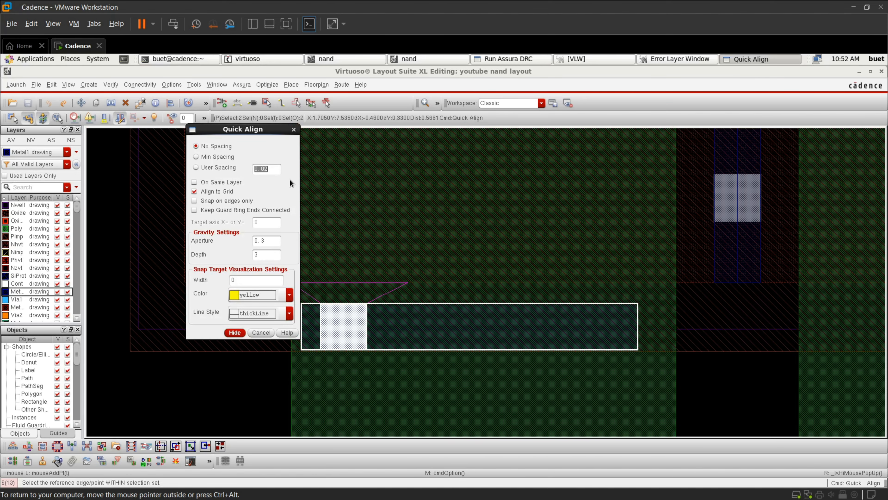
{"action": "left_click", "coordinate": [271, 170]}
{"action": "left_click", "coordinate": [206, 169]}
{"action": "left_click", "coordinate": [234, 331]}
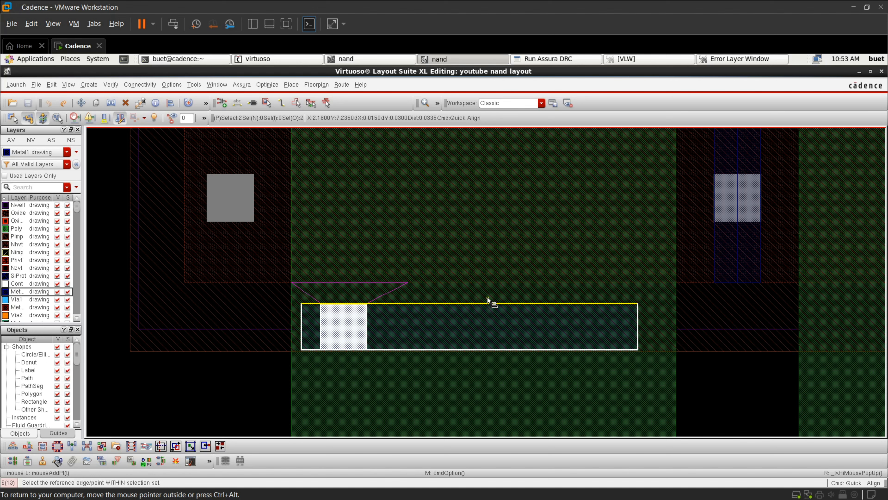
{"action": "left_click", "coordinate": [487, 297]}
{"action": "left_click", "coordinate": [487, 288]}
{"action": "scroll", "coordinate": [488, 287], "scroll_direction": "down", "scroll_amount": 1, "text": "ctrl"}
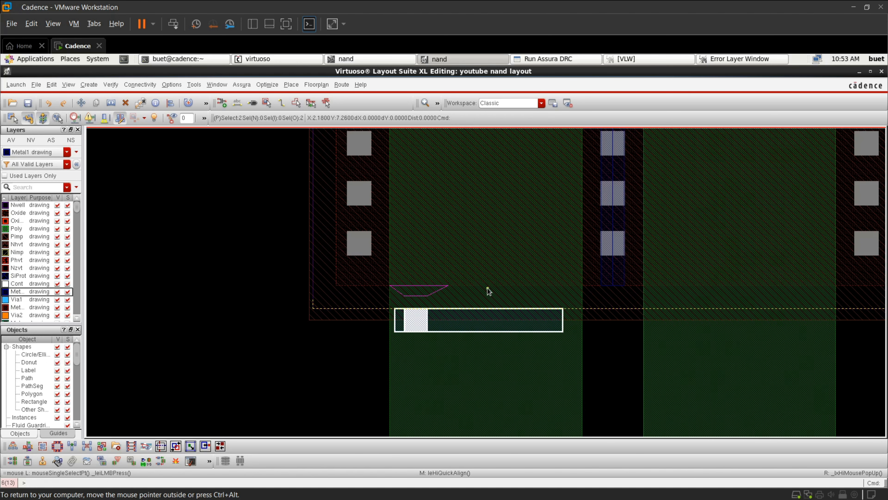
{"action": "scroll", "coordinate": [461, 311], "scroll_direction": "up", "scroll_amount": 2, "text": "ctrl"}
{"action": "scroll", "coordinate": [328, 298], "scroll_direction": "up", "scroll_amount": 1, "text": "ctrl"}
{"action": "scroll", "coordinate": [287, 297], "scroll_direction": "down", "scroll_amount": 3, "text": "ctrl"}
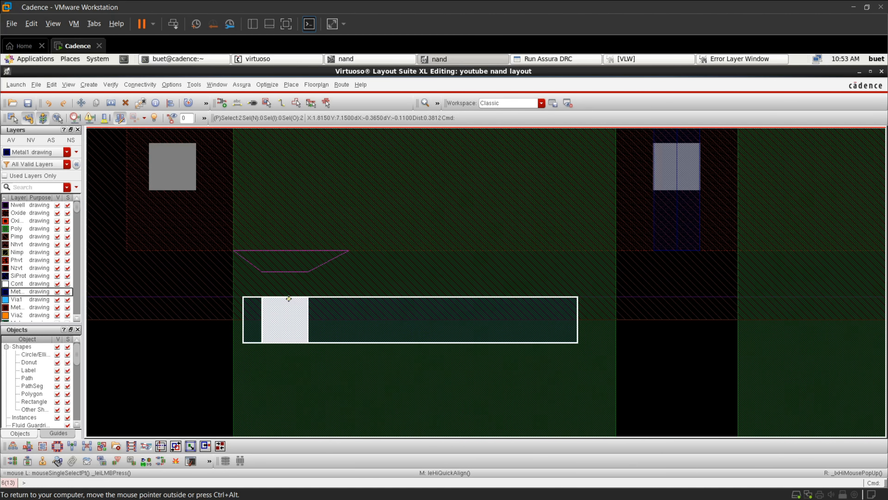
{"action": "left_click", "coordinate": [259, 358]}
Quick-align the contact's left edge to the Metal1 rectangle's left edge with a user spacing of 0.06 µm
{"action": "scroll", "coordinate": [301, 324], "scroll_direction": "up", "scroll_amount": 2, "text": "ctrl"}
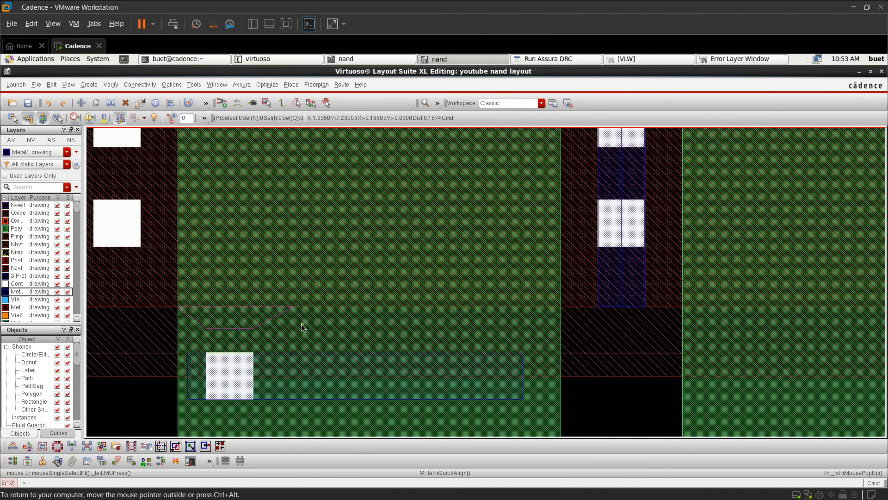
{"action": "scroll", "coordinate": [301, 324], "scroll_direction": "down", "scroll_amount": 2, "text": "ctrl"}
{"action": "scroll", "coordinate": [279, 345], "scroll_direction": "up", "scroll_amount": 3, "text": "ctrl"}
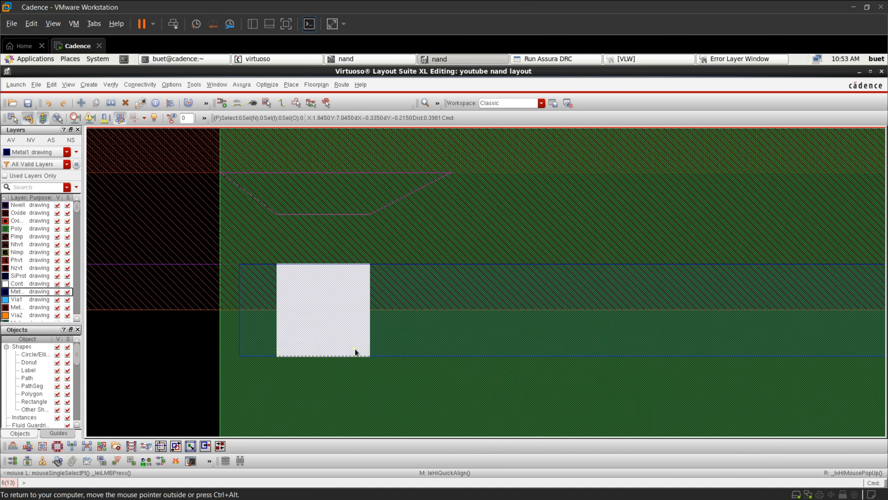
{"action": "left_click", "coordinate": [339, 326]}
{"action": "key", "text": "a"}
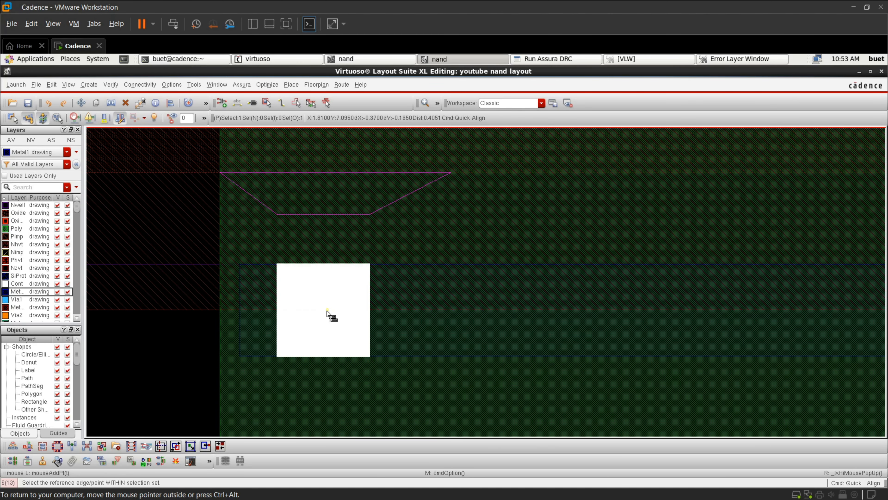
{"action": "right_click", "coordinate": [327, 311]}
{"action": "left_click", "coordinate": [356, 384]}
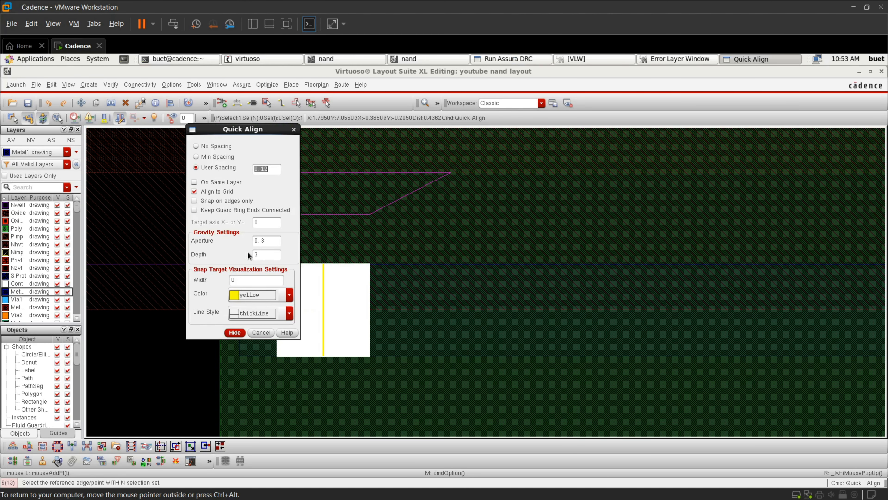
{"action": "left_click", "coordinate": [270, 170]}
{"action": "left_click", "coordinate": [234, 332]}
{"action": "scroll", "coordinate": [276, 309], "scroll_direction": "up", "scroll_amount": 2, "text": "ctrl"}
{"action": "scroll", "coordinate": [272, 306], "scroll_direction": "up", "scroll_amount": 1}
{"action": "left_click", "coordinate": [300, 255]}
{"action": "scroll", "coordinate": [300, 255], "scroll_direction": "down", "scroll_amount": 3}
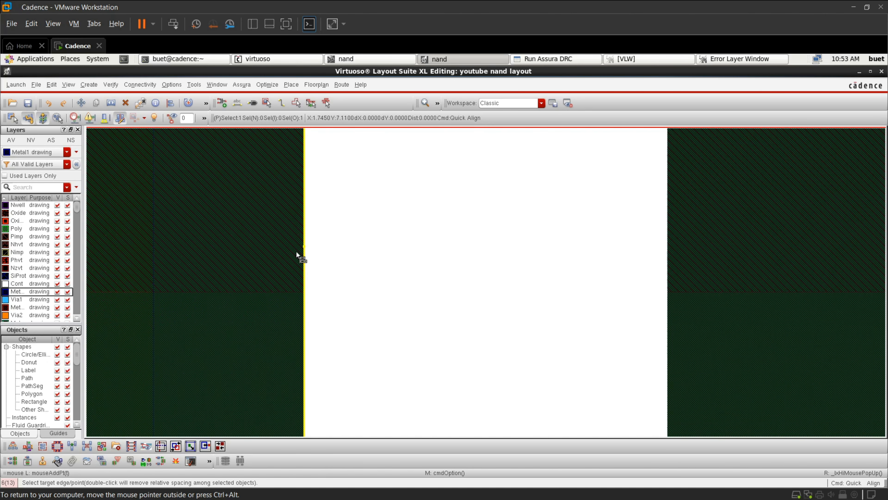
{"action": "left_click", "coordinate": [273, 264]}
{"action": "scroll", "coordinate": [272, 264], "scroll_direction": "down", "scroll_amount": 2, "text": "ctrl"}
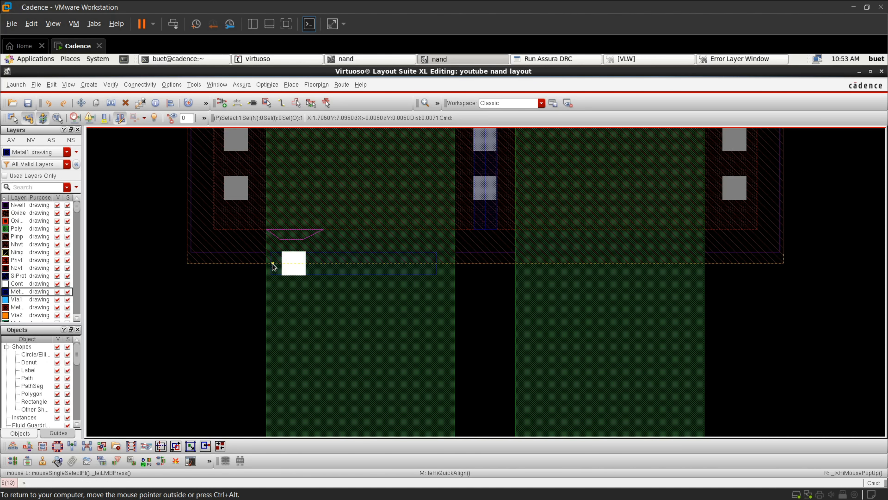
Copy the contact along the Metal1 rectangle as a row of three, with Keep Copying off and 0.14 µm horizontal spacing
{"action": "scroll", "coordinate": [273, 264], "scroll_direction": "up", "scroll_amount": 2, "text": "ctrl"}
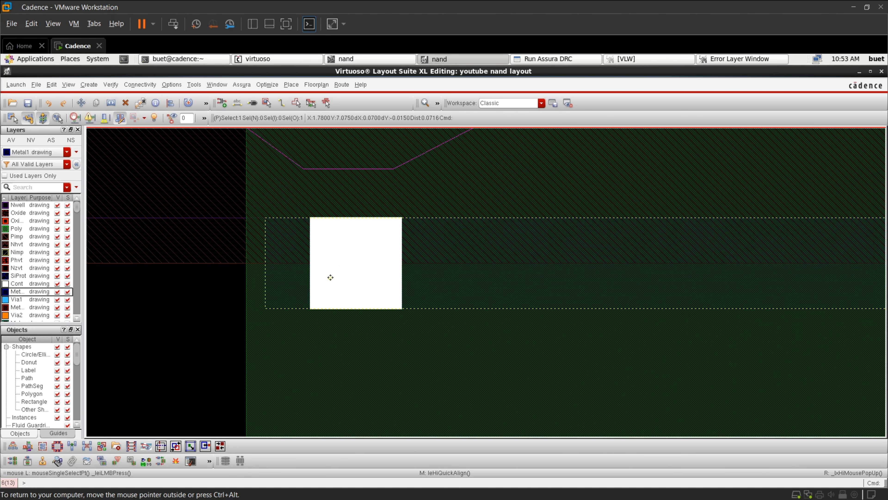
{"action": "key", "text": "c"}
{"action": "left_click", "coordinate": [361, 266]}
{"action": "scroll", "coordinate": [535, 257], "scroll_direction": "down", "scroll_amount": 4, "text": "ctrl"}
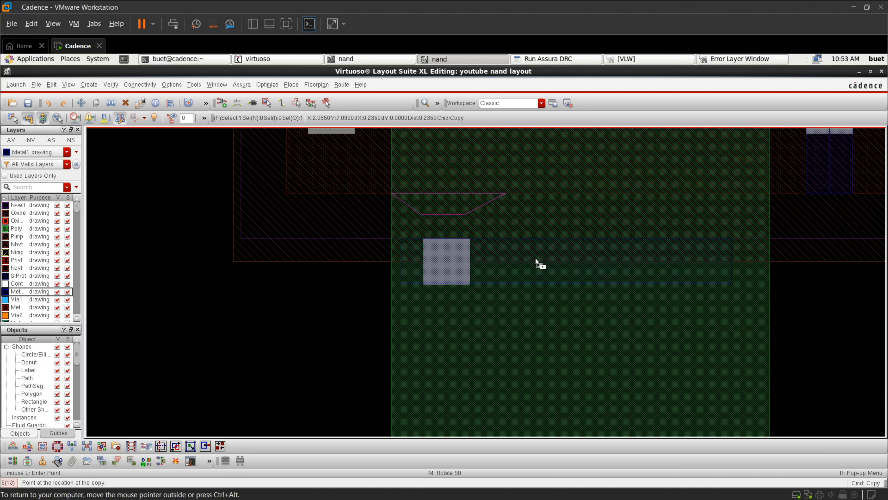
{"action": "scroll", "coordinate": [546, 256], "scroll_direction": "up", "scroll_amount": 4, "text": "ctrl"}
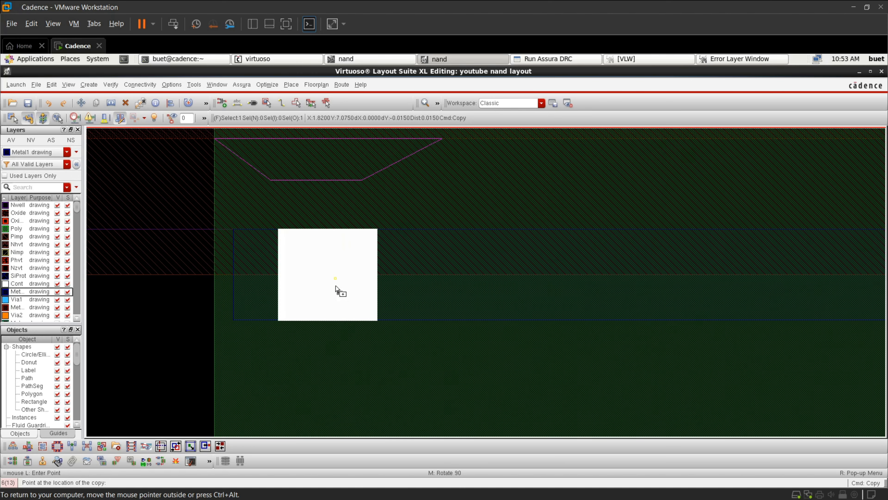
{"action": "key", "text": "F3"}
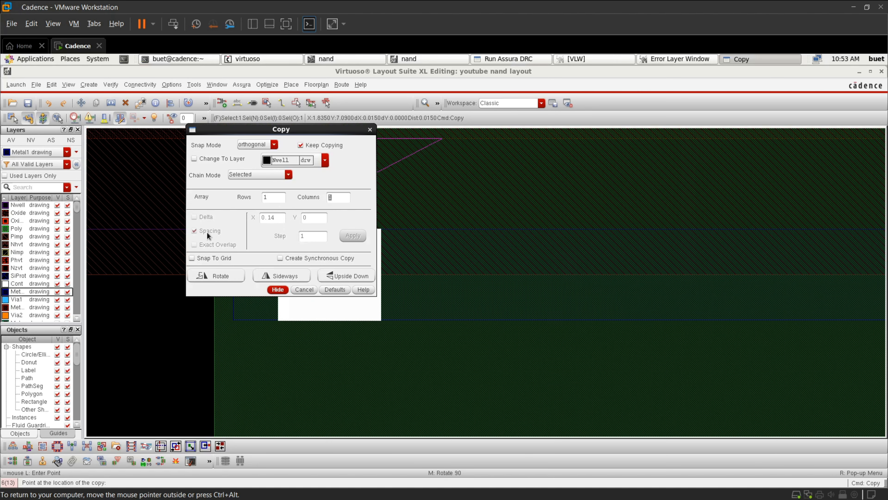
{"action": "left_click", "coordinate": [299, 143]}
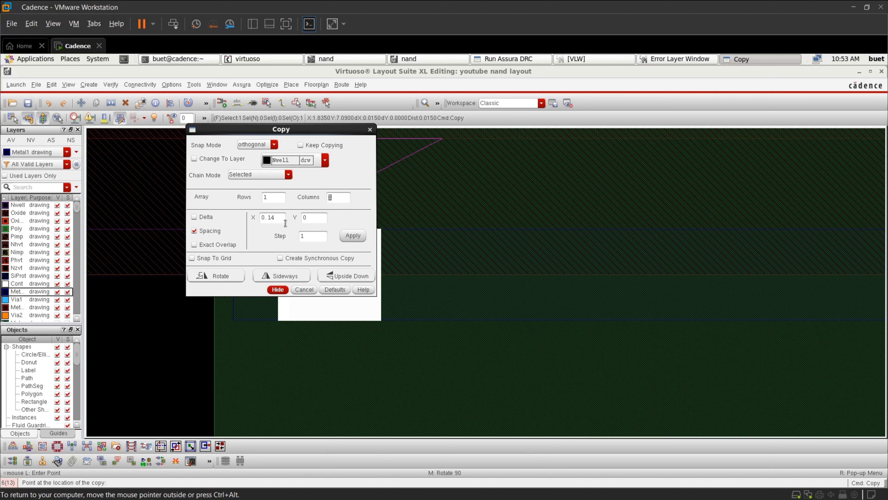
{"action": "left_click", "coordinate": [337, 198]}
{"action": "left_click", "coordinate": [360, 237]}
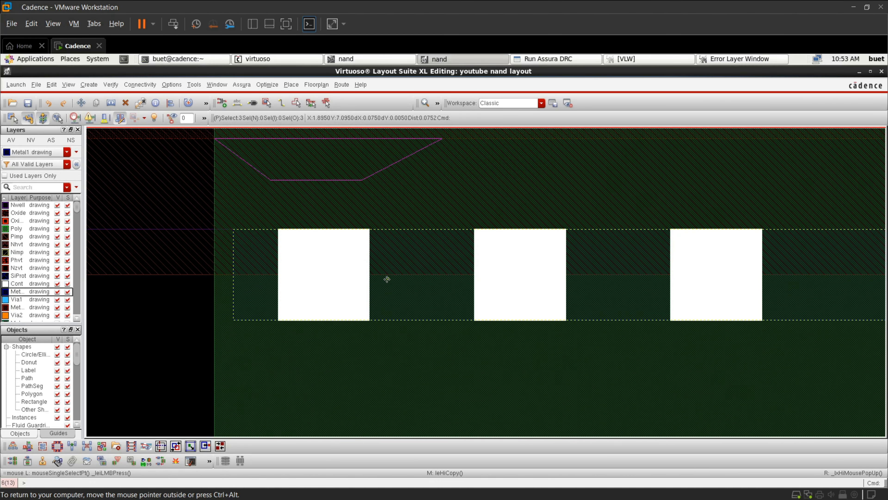
{"action": "scroll", "coordinate": [387, 278], "scroll_direction": "down", "scroll_amount": 2, "text": "ctrl"}
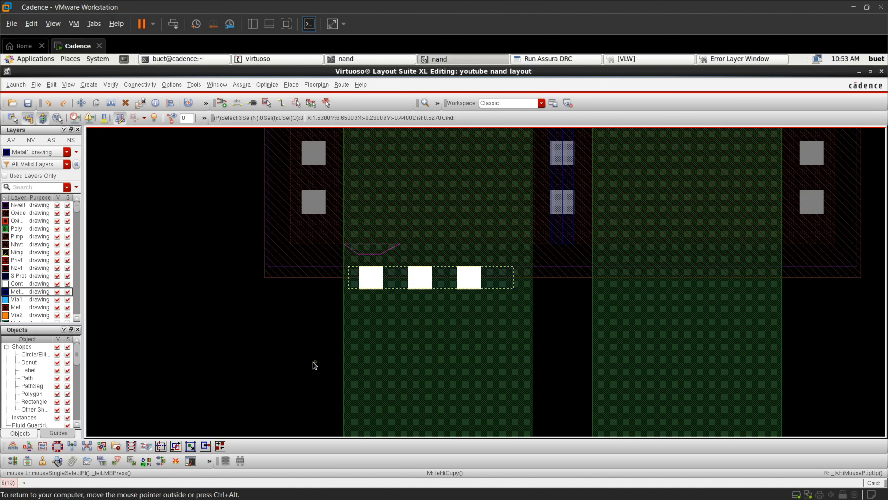
{"action": "left_click", "coordinate": [296, 362]}
Quick-align the Metal1 rectangle's right edge to the rightmost contact's right edge with a user spacing of 0.06 µm
{"action": "scroll", "coordinate": [450, 263], "scroll_direction": "up", "scroll_amount": 2}
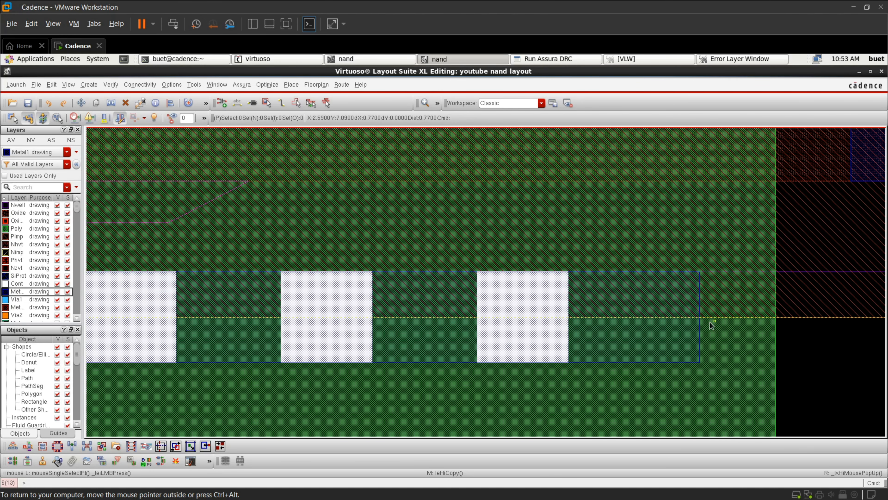
{"action": "key", "text": "a"}
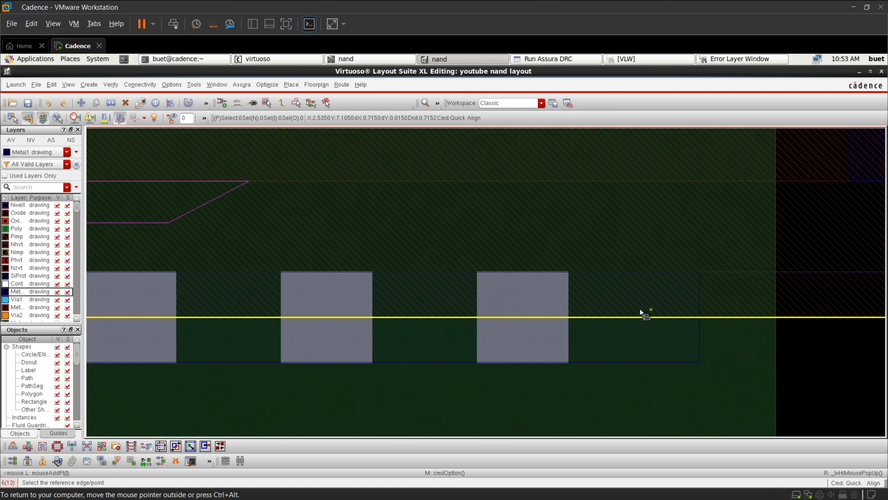
{"action": "right_click", "coordinate": [579, 299]}
{"action": "left_click", "coordinate": [608, 362]}
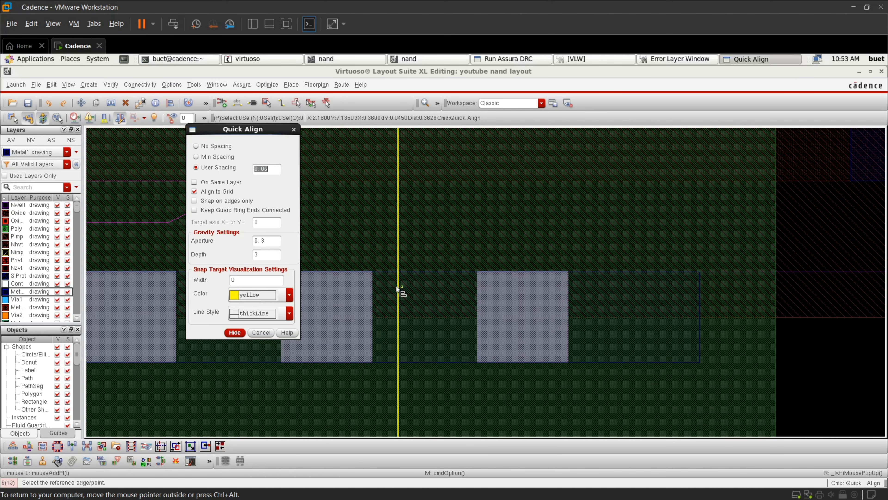
{"action": "left_click", "coordinate": [235, 332]}
{"action": "left_click", "coordinate": [679, 294]}
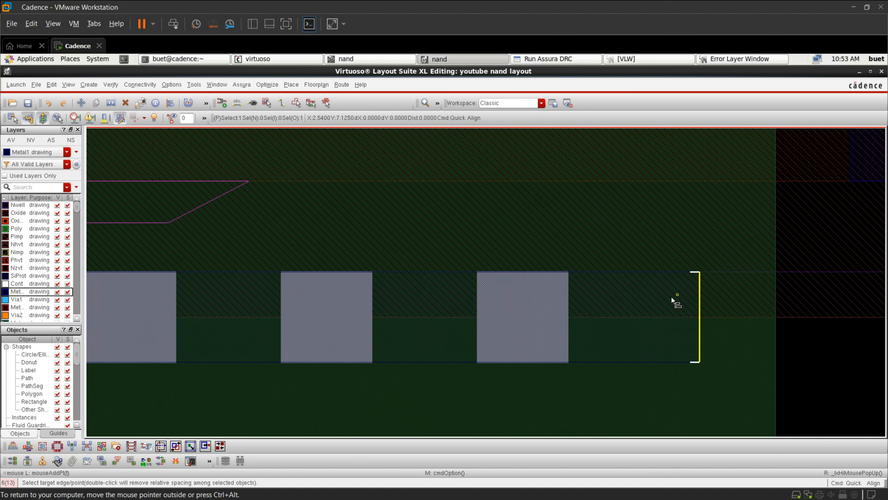
{"action": "left_click", "coordinate": [583, 297]}
{"action": "scroll", "coordinate": [584, 297], "scroll_direction": "down", "scroll_amount": 3}
{"action": "scroll", "coordinate": [569, 291], "scroll_direction": "up", "scroll_amount": 3}
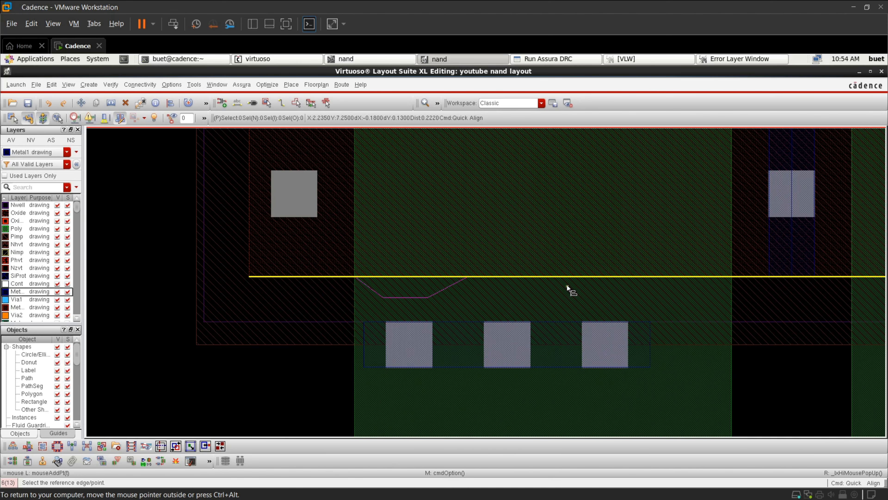
{"action": "key", "text": "Escape"}
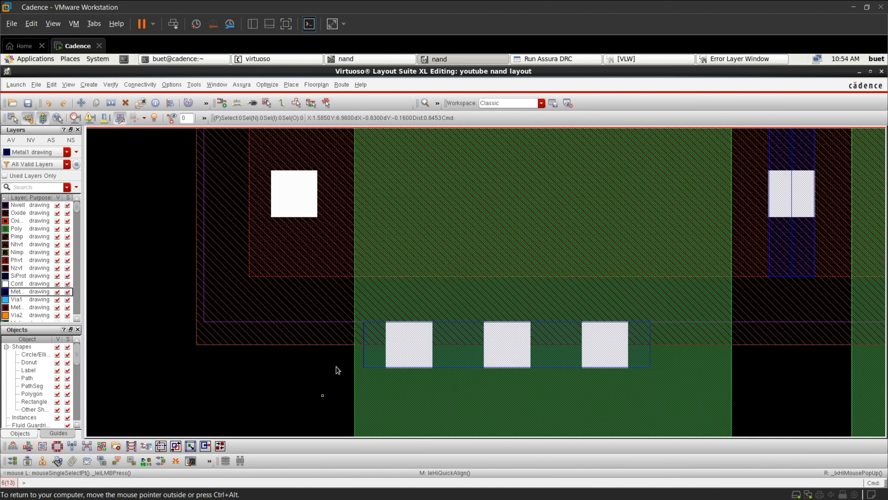
Copy the Metal1 rectangle and its three contacts horizontally from the left poly gate onto the right one, with Keep Copying on
{"action": "left_click_drag", "start_coordinate": [359, 314], "coordinate": [651, 381]}
{"action": "key", "text": "c"}
{"action": "key", "text": "F3"}
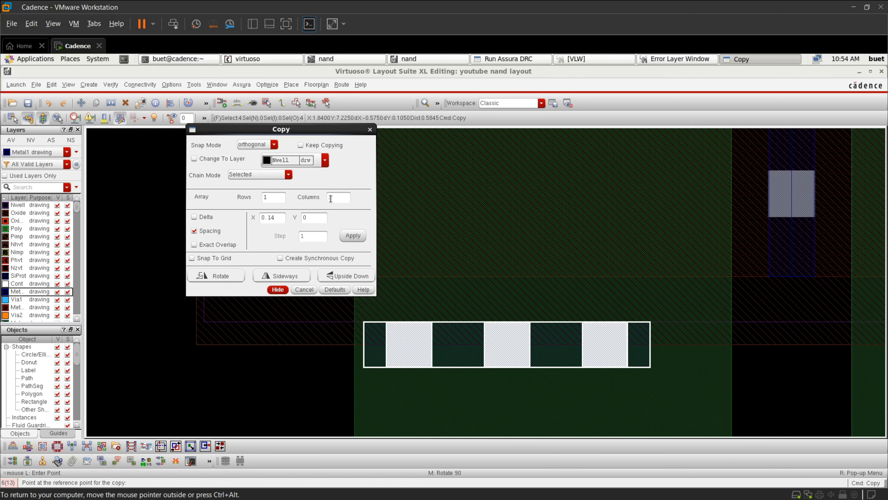
{"action": "left_click", "coordinate": [307, 145]}
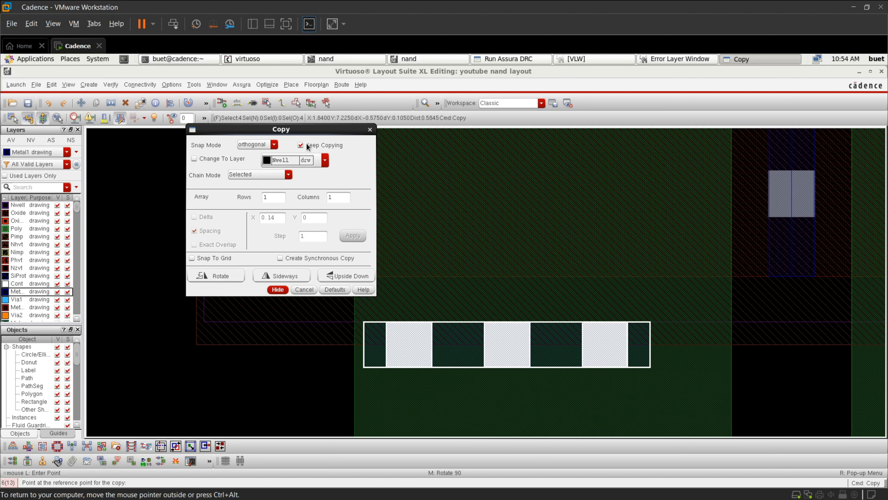
{"action": "left_click", "coordinate": [278, 289]}
{"action": "scroll", "coordinate": [378, 320], "scroll_direction": "up", "scroll_amount": 5, "text": "ctrl"}
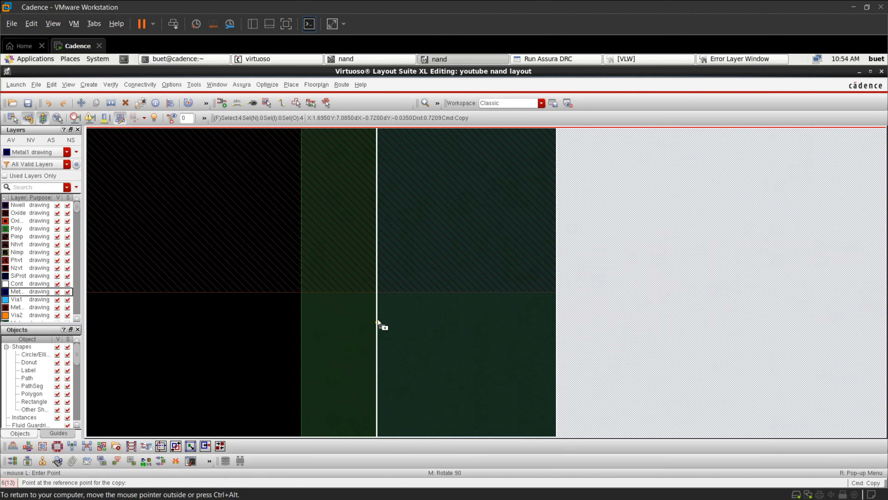
{"action": "left_click", "coordinate": [380, 318]}
{"action": "scroll", "coordinate": [546, 314], "scroll_direction": "down", "scroll_amount": 3, "text": "ctrl"}
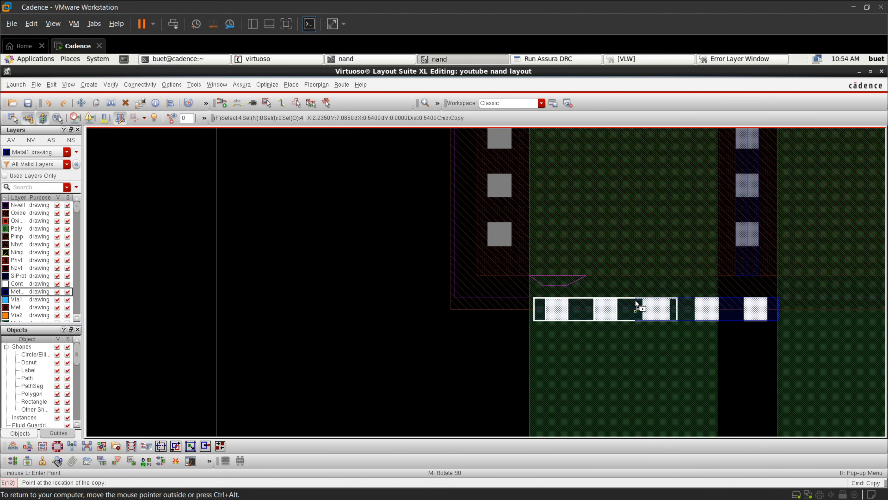
{"action": "scroll", "coordinate": [639, 307], "scroll_direction": "down", "scroll_amount": 1, "text": "ctrl"}
{"action": "scroll", "coordinate": [720, 296], "scroll_direction": "up", "scroll_amount": 3, "text": "ctrl"}
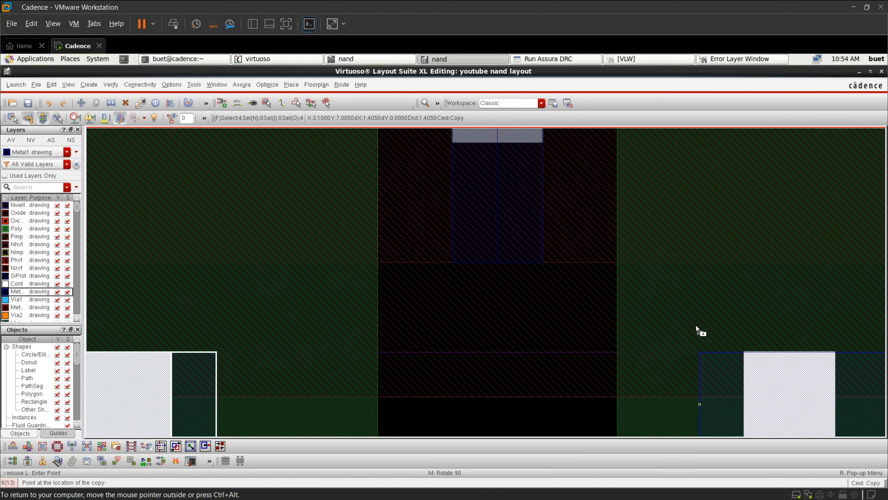
{"action": "scroll", "coordinate": [700, 332], "scroll_direction": "down", "scroll_amount": 2, "text": "ctrl"}
{"action": "scroll", "coordinate": [694, 331], "scroll_direction": "up", "scroll_amount": 3, "text": "ctrl"}
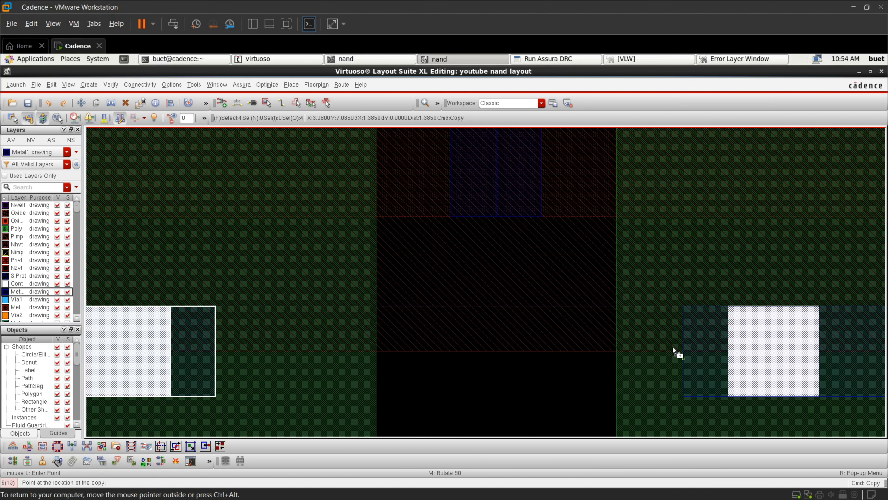
{"action": "scroll", "coordinate": [668, 348], "scroll_direction": "down", "scroll_amount": 3, "text": "ctrl"}
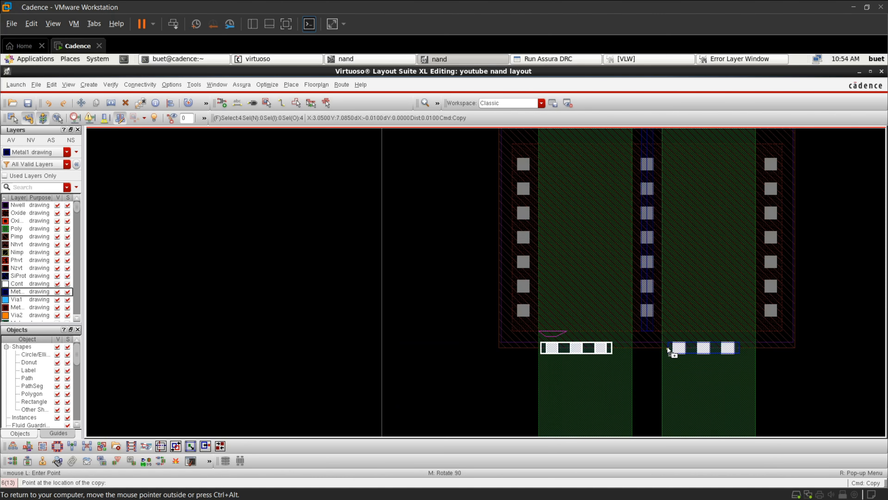
{"action": "left_click", "coordinate": [667, 348]}
{"action": "left_click", "coordinate": [444, 374]}
Examine the poly gates between the two rows of input contacts and the lower transistor block
{"action": "scroll", "coordinate": [529, 312], "scroll_direction": "down", "scroll_amount": 3, "text": "ctrl"}
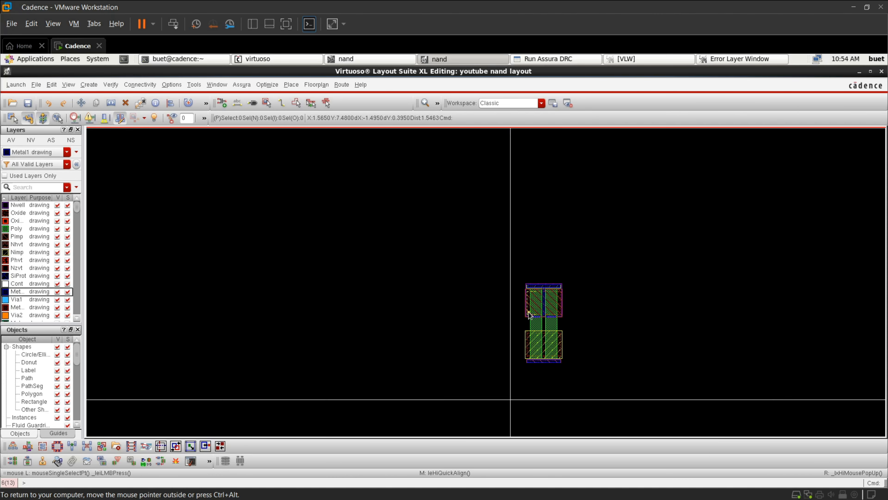
{"action": "scroll", "coordinate": [566, 322], "scroll_direction": "up", "scroll_amount": 2, "text": "ctrl"}
{"action": "scroll", "coordinate": [567, 325], "scroll_direction": "up", "scroll_amount": 2, "text": "ctrl"}
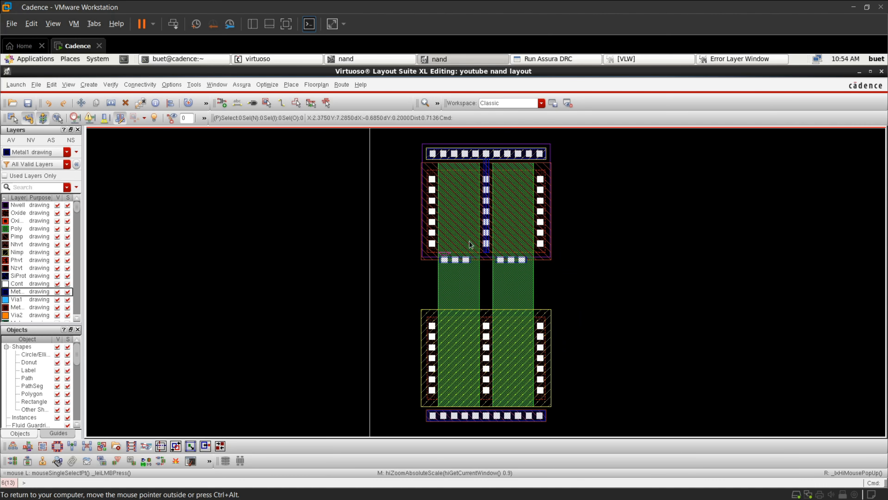
{"action": "scroll", "coordinate": [465, 220], "scroll_direction": "up", "scroll_amount": 4, "text": "ctrl"}
{"action": "scroll", "coordinate": [465, 219], "scroll_direction": "down", "scroll_amount": 2, "text": "ctrl"}
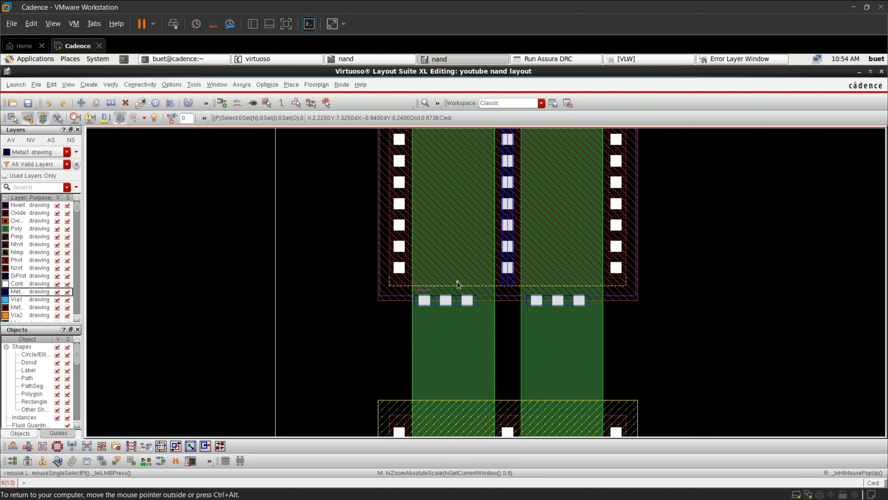
{"action": "scroll", "coordinate": [456, 281], "scroll_direction": "down", "scroll_amount": 3, "text": "ctrl"}
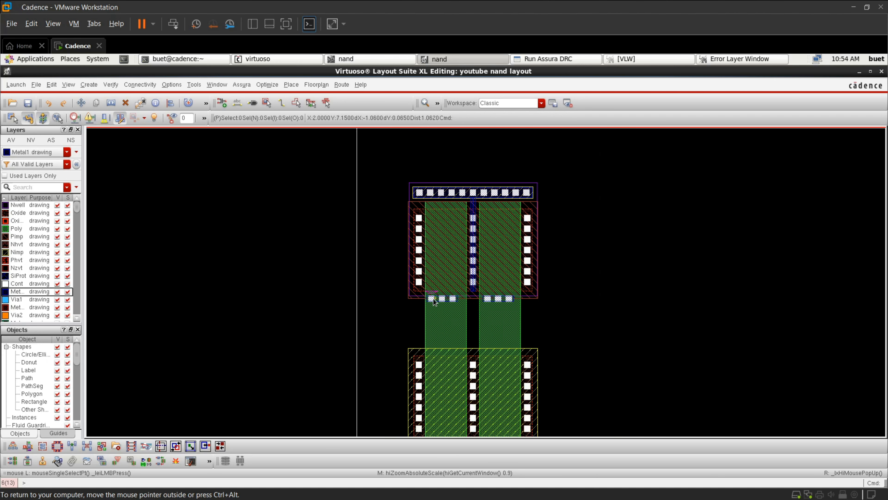
{"action": "scroll", "coordinate": [432, 301], "scroll_direction": "down", "scroll_amount": 2, "text": "ctrl"}
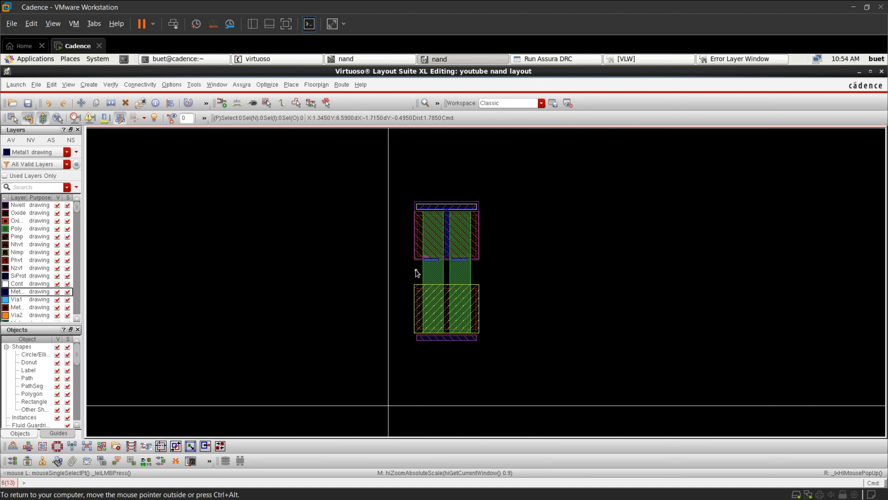
{"action": "scroll", "coordinate": [416, 270], "scroll_direction": "up", "scroll_amount": 2, "text": "ctrl"}
{"action": "scroll", "coordinate": [445, 307], "scroll_direction": "up", "scroll_amount": 4, "text": "ctrl"}
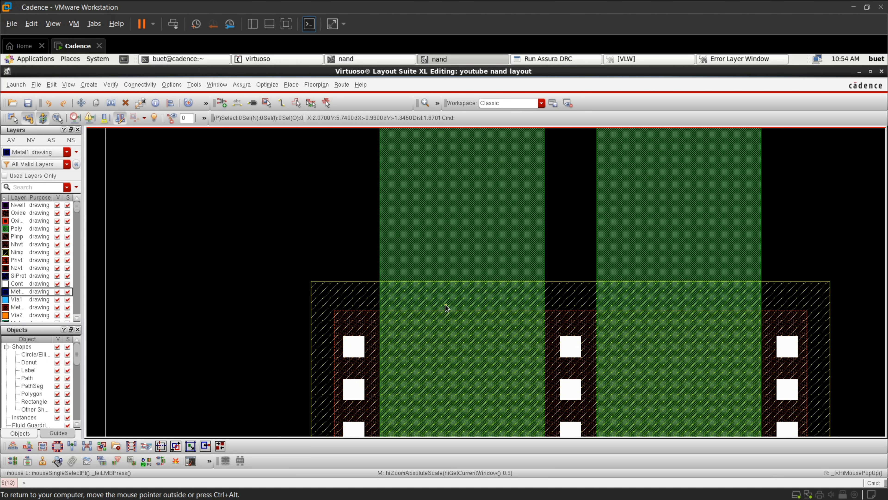
{"action": "scroll", "coordinate": [450, 312], "scroll_direction": "down", "scroll_amount": 4, "text": "ctrl"}
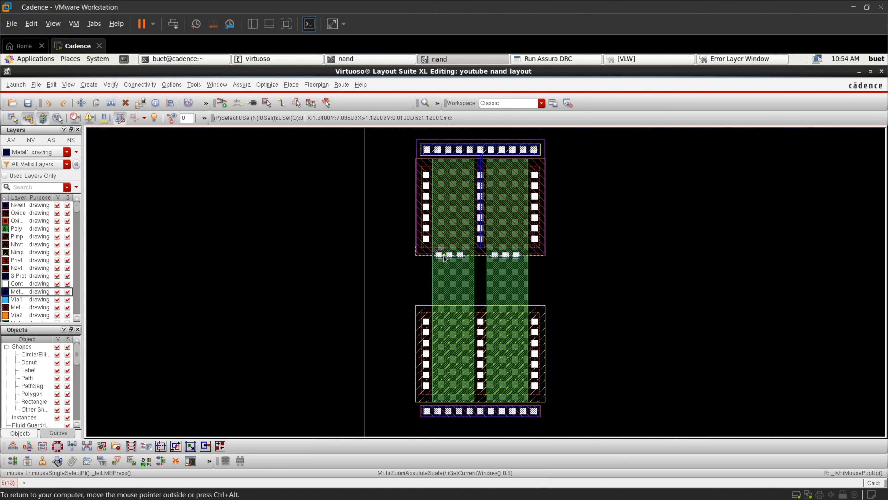
Try to quick-align the lower transistor block's upper oxide edge to the left input Metal1's lower edge with a 0.12 µm user spacing
{"action": "left_click_drag", "start_coordinate": [404, 294], "coordinate": [559, 424]}
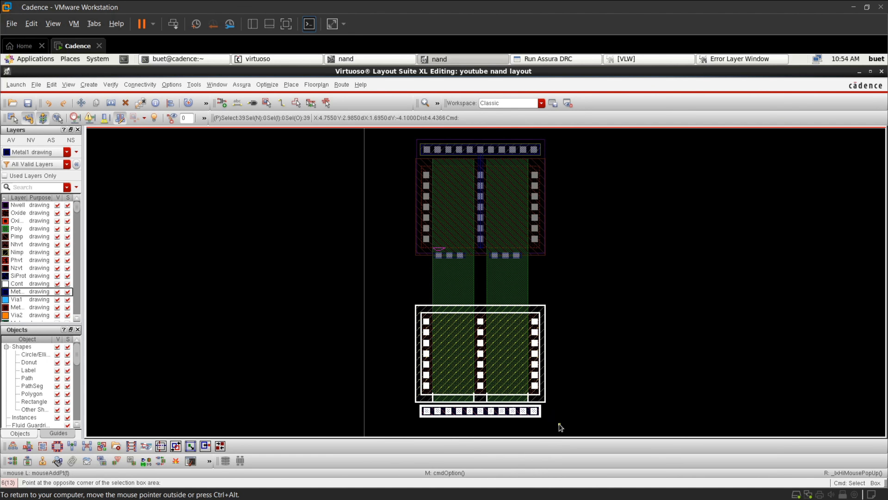
{"action": "scroll", "coordinate": [440, 284], "scroll_direction": "up", "scroll_amount": 2, "text": "ctrl"}
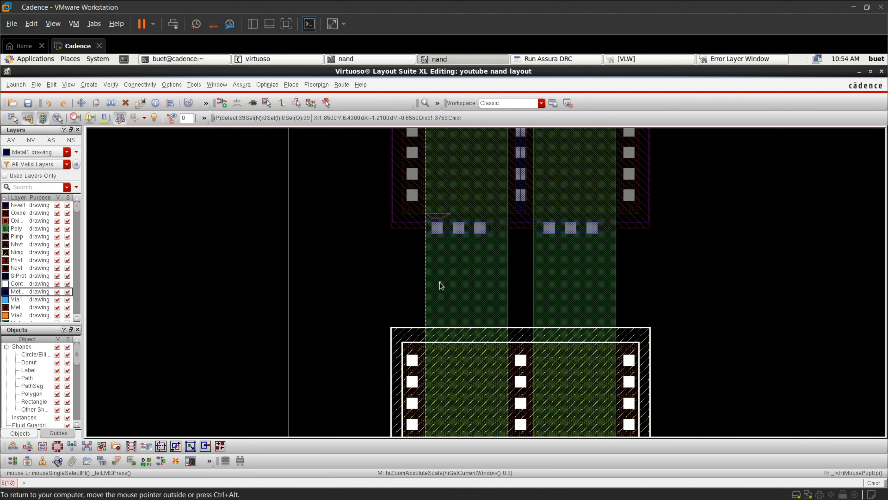
{"action": "key", "text": "a"}
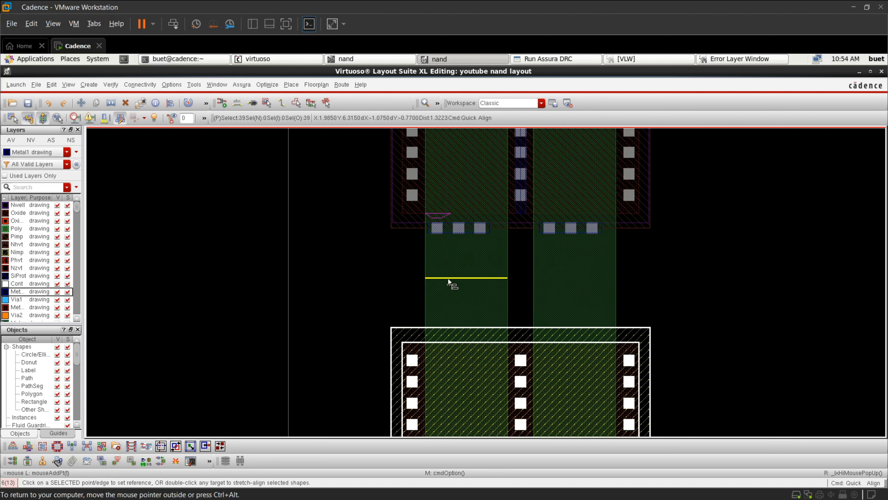
{"action": "right_click", "coordinate": [453, 268]}
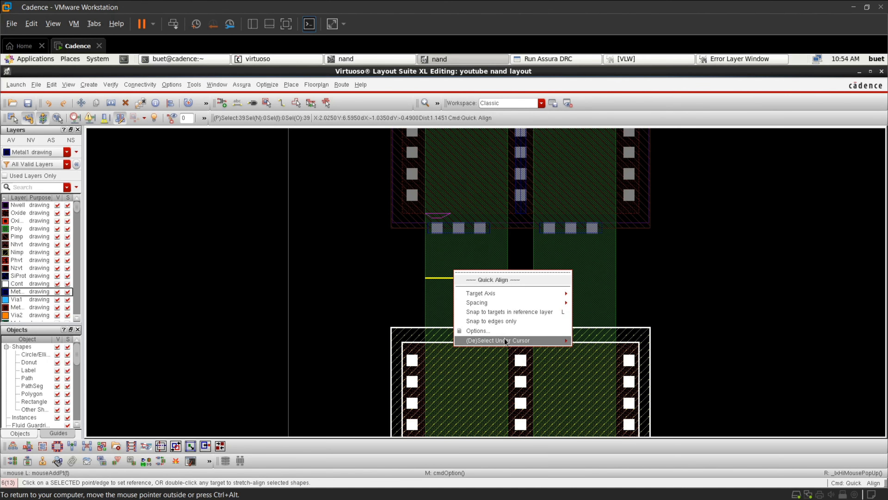
{"action": "left_click", "coordinate": [476, 328]}
{"action": "left_click", "coordinate": [279, 169]}
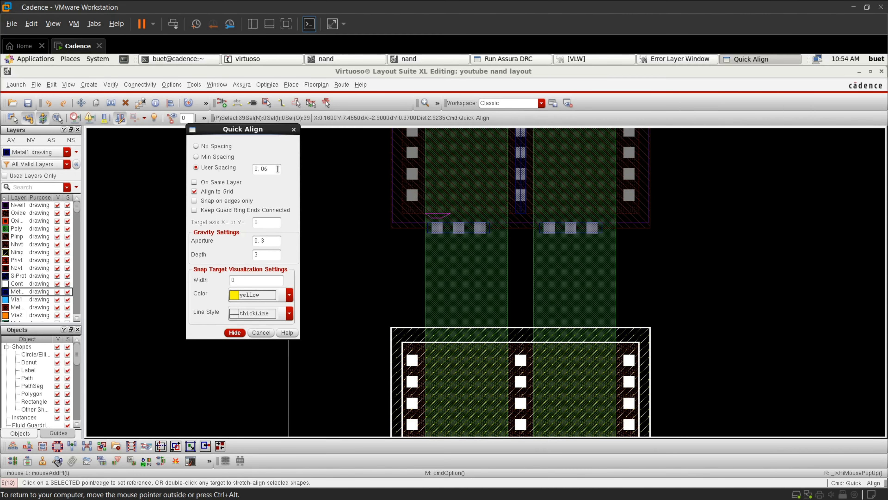
{"action": "type", "text": "12"}
{"action": "left_click", "coordinate": [240, 335]}
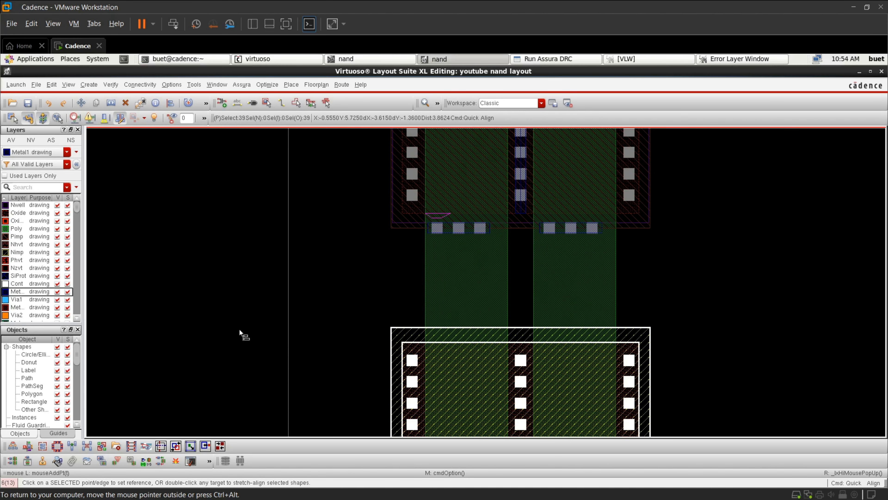
{"action": "left_click", "coordinate": [468, 343]}
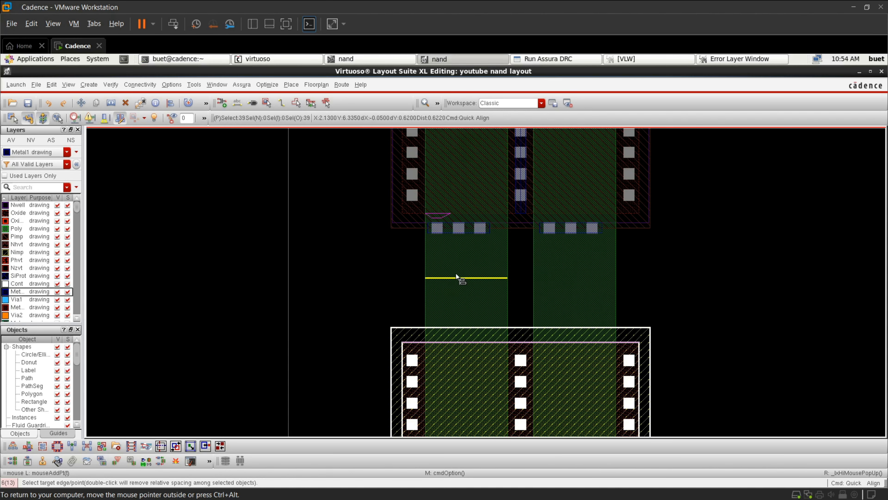
{"action": "left_click", "coordinate": [446, 235]}
{"action": "scroll", "coordinate": [447, 235], "scroll_direction": "up", "scroll_amount": 8, "text": "ctrl"}
{"action": "scroll", "coordinate": [447, 236], "scroll_direction": "down", "scroll_amount": 5, "text": "ctrl"}
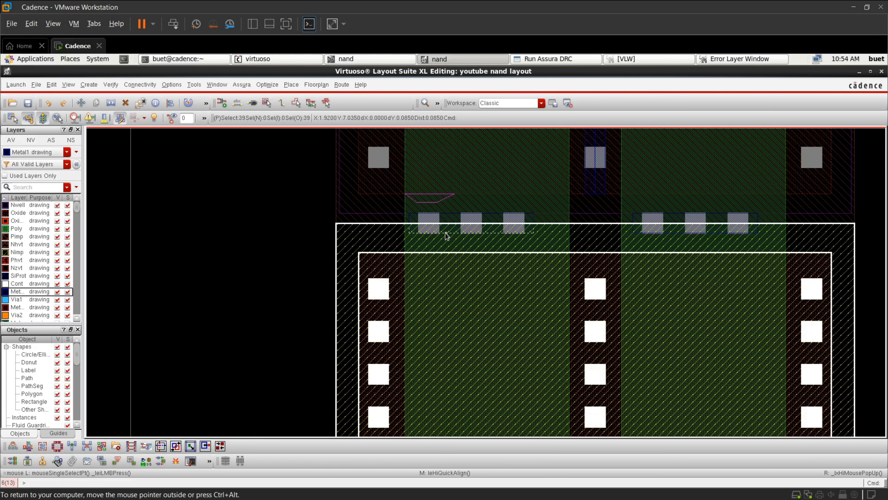
{"action": "left_click", "coordinate": [313, 280]}
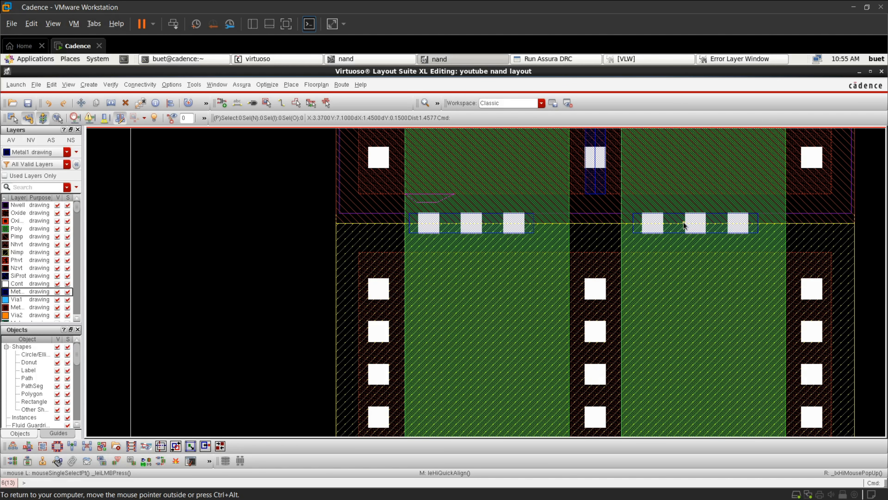
Undo the last quick-align of the lower transistor block and its contact rail
{"action": "key", "text": "u"}
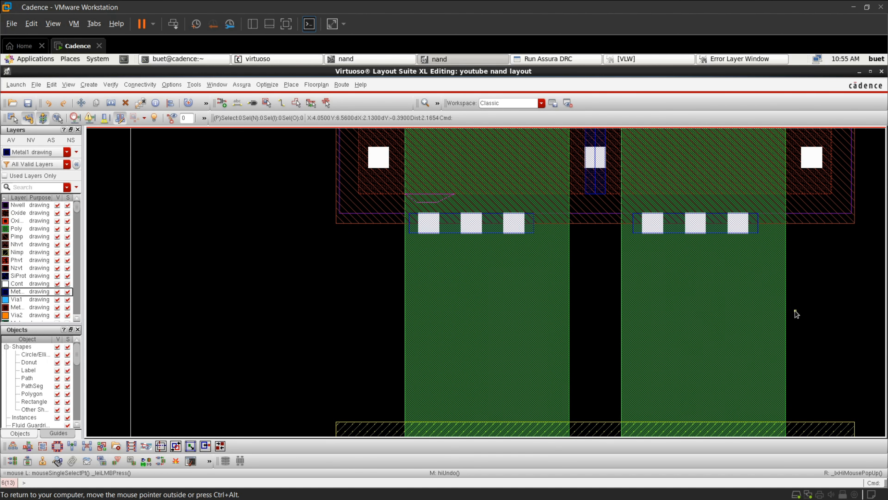
{"action": "scroll", "coordinate": [469, 256], "scroll_direction": "down", "scroll_amount": 4}
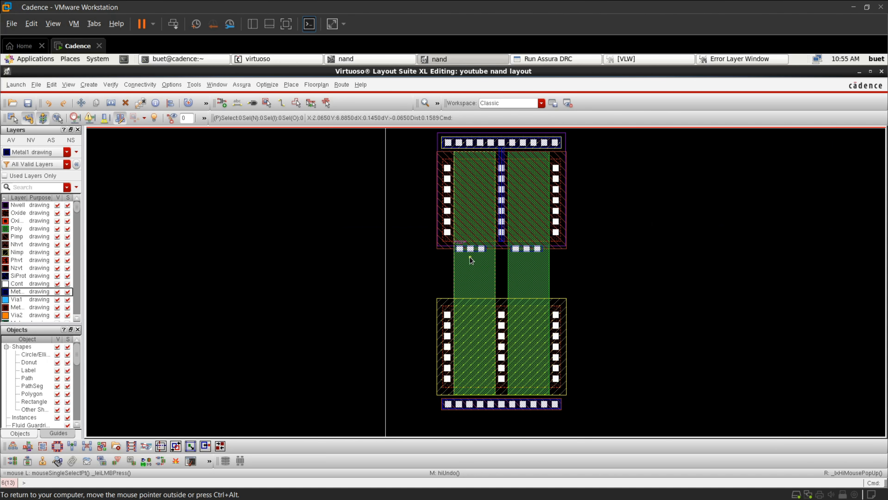
{"action": "scroll", "coordinate": [449, 160], "scroll_direction": "up", "scroll_amount": 2}
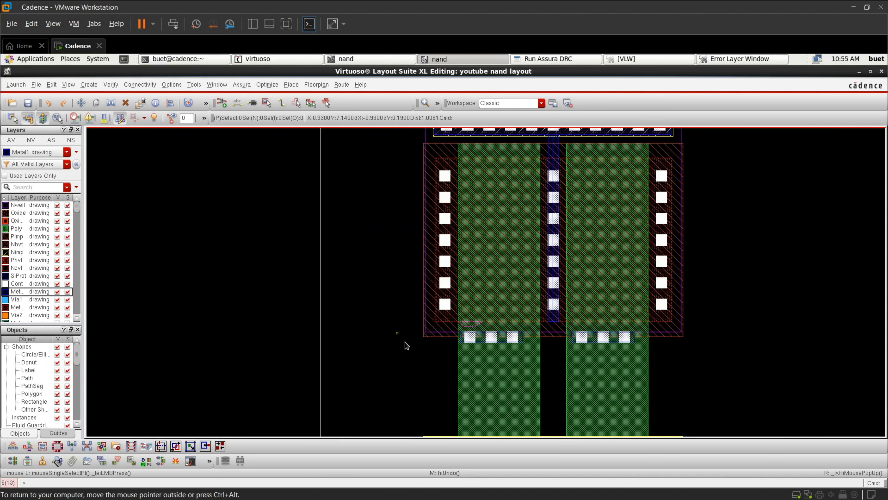
{"action": "scroll", "coordinate": [470, 378], "scroll_direction": "up", "scroll_amount": 2}
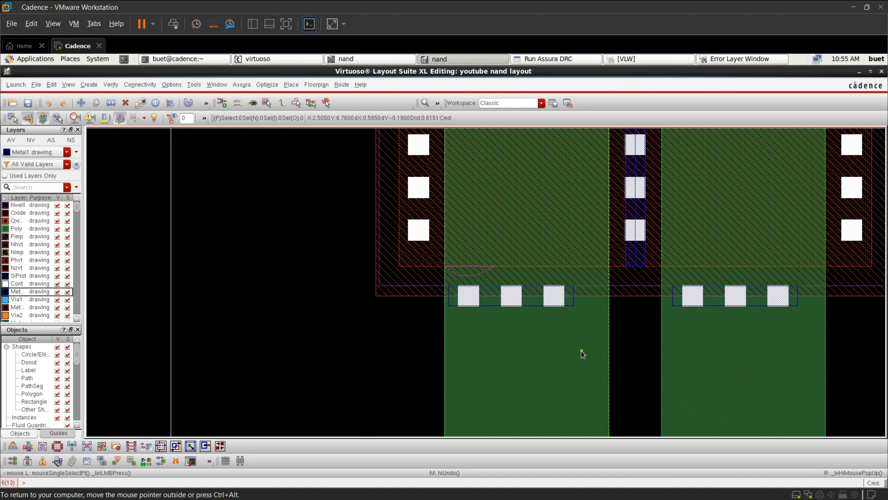
{"action": "scroll", "coordinate": [582, 349], "scroll_direction": "up", "scroll_amount": 3}
{"action": "scroll", "coordinate": [582, 350], "scroll_direction": "down", "scroll_amount": 5}
Draw a vertical Metal1 path about 5.57 µm long over the left contact columns, from the upper oxide's top edge to the lower oxide's bottom edge
{"action": "key", "text": "p"}
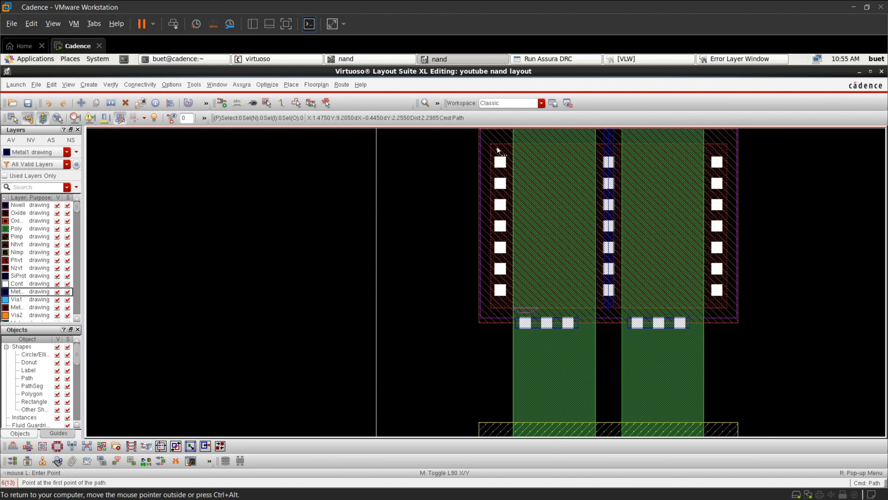
{"action": "scroll", "coordinate": [497, 146], "scroll_direction": "up", "scroll_amount": 4}
{"action": "scroll", "coordinate": [497, 146], "scroll_direction": "down", "scroll_amount": 2}
{"action": "scroll", "coordinate": [509, 134], "scroll_direction": "up", "scroll_amount": 4}
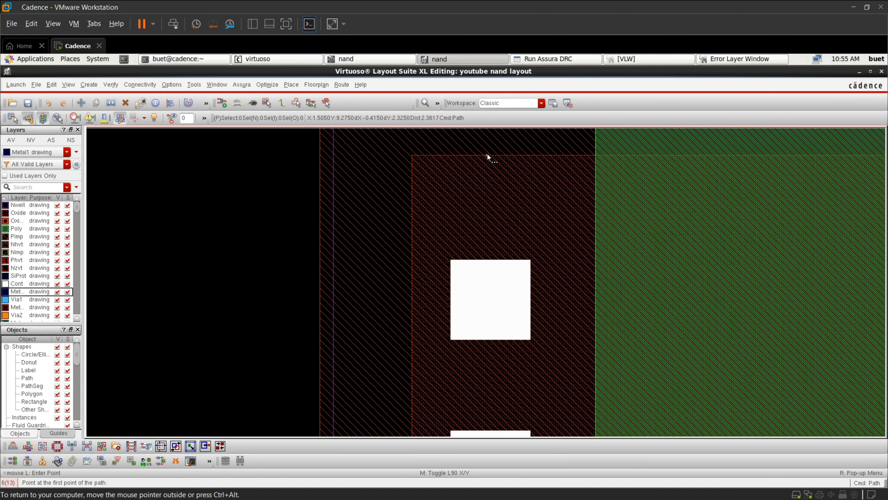
{"action": "left_click", "coordinate": [488, 155]}
{"action": "scroll", "coordinate": [491, 296], "scroll_direction": "down", "scroll_amount": 6}
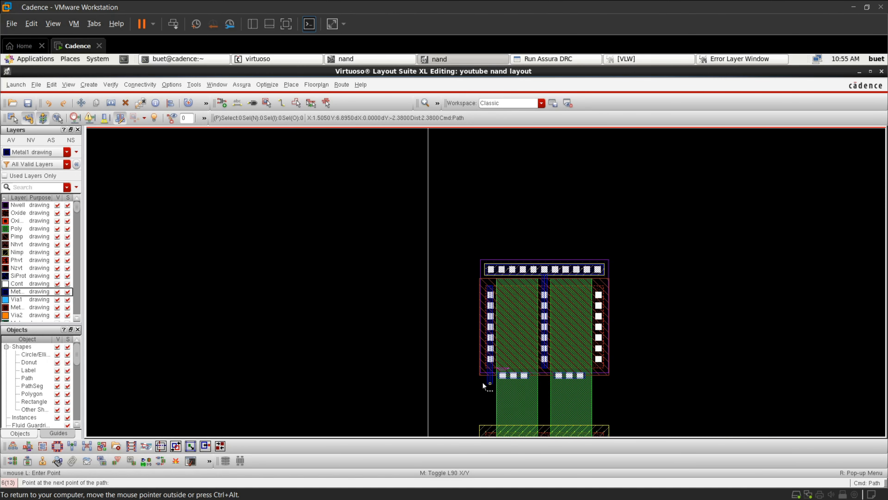
{"action": "scroll", "coordinate": [483, 382], "scroll_direction": "down", "scroll_amount": 5}
{"action": "scroll", "coordinate": [483, 403], "scroll_direction": "up", "scroll_amount": 7}
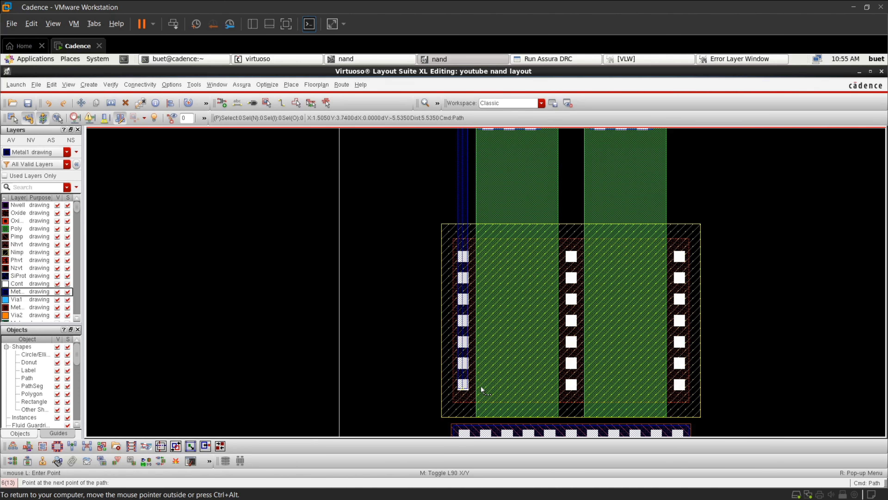
{"action": "scroll", "coordinate": [461, 399], "scroll_direction": "up", "scroll_amount": 5}
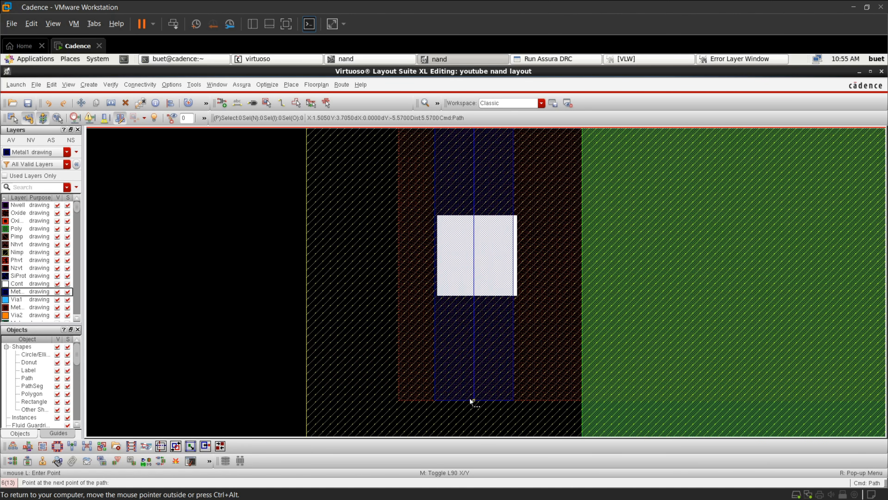
{"action": "double_click", "coordinate": [469, 398]}
{"action": "scroll", "coordinate": [470, 398], "scroll_direction": "down", "scroll_amount": 2}
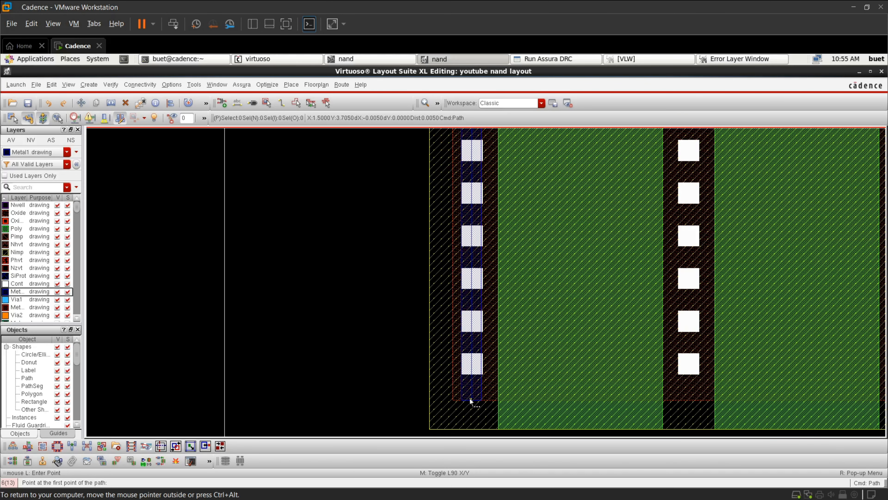
{"action": "key", "text": "Escape"}
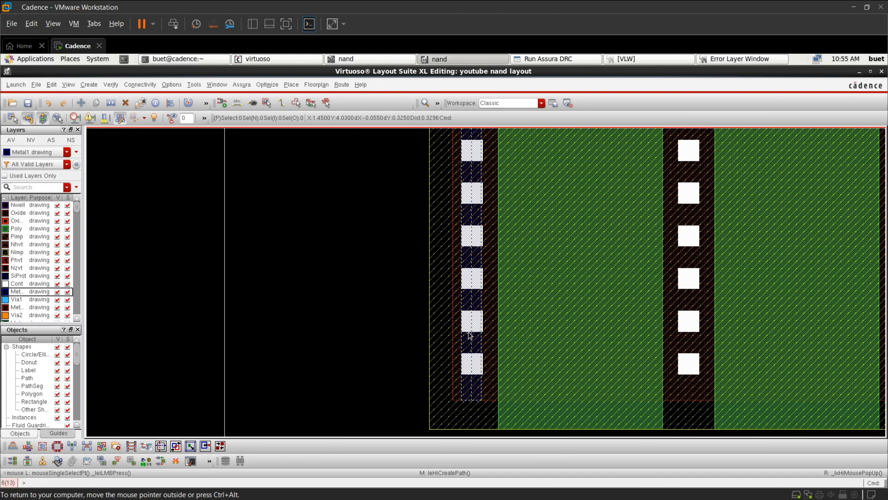
Select the Metal1 path running over the left contact column of the lower transistor block
{"action": "scroll", "coordinate": [470, 336], "scroll_direction": "up", "scroll_amount": 3}
{"action": "left_click", "coordinate": [493, 284]}
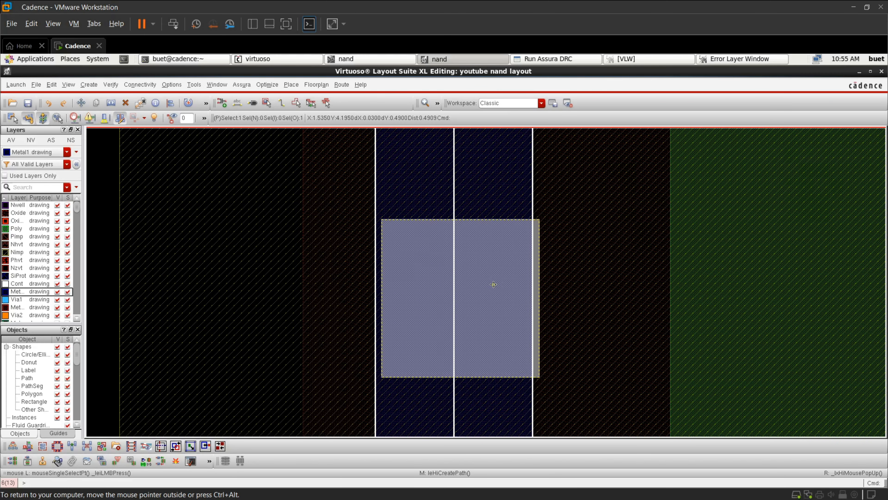
Align the right edge of the left vertical Metal1 path with the right edge of its contacts using Quick Align
{"action": "key", "text": "a"}
{"action": "right_click", "coordinate": [534, 293]}
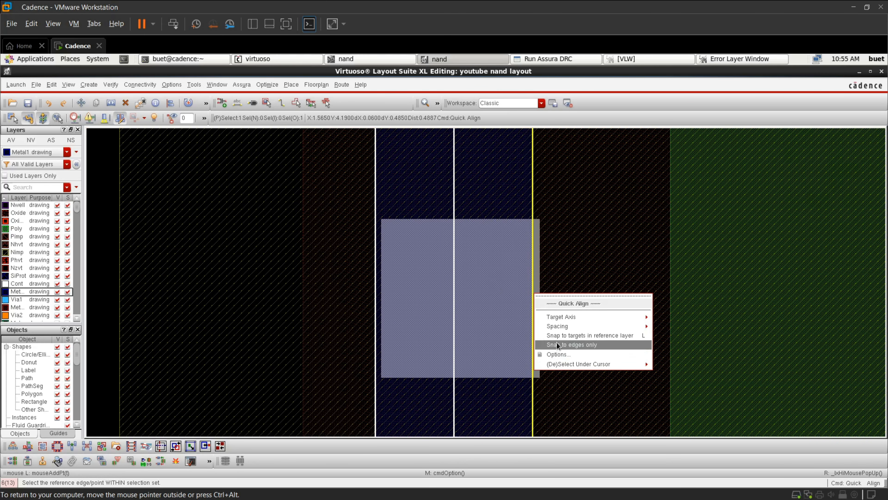
{"action": "mouse_move", "coordinate": [557, 326]}
{"action": "left_click", "coordinate": [673, 327]}
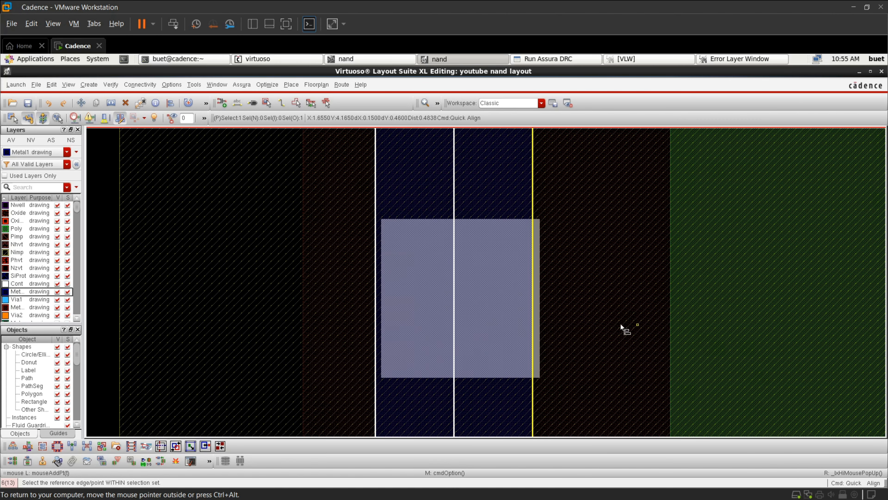
{"action": "left_click", "coordinate": [533, 310]}
{"action": "scroll", "coordinate": [548, 313], "scroll_direction": "down", "scroll_amount": 5}
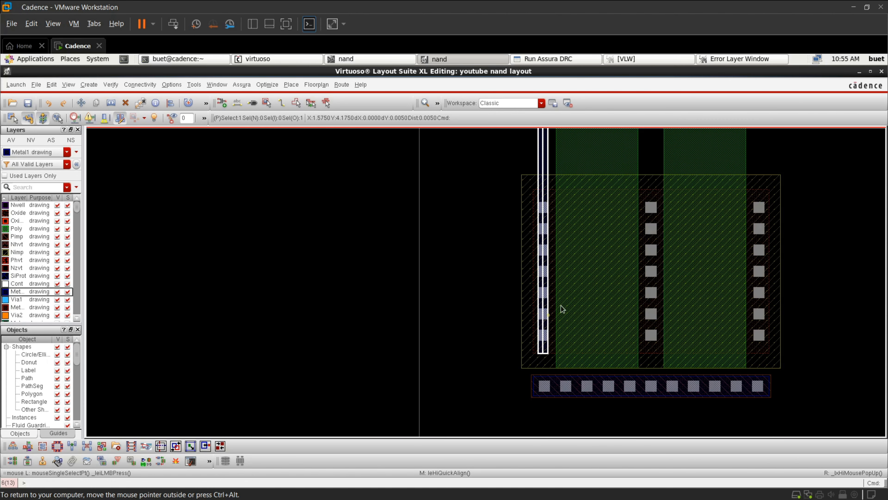
{"action": "scroll", "coordinate": [533, 261], "scroll_direction": "down", "scroll_amount": 5}
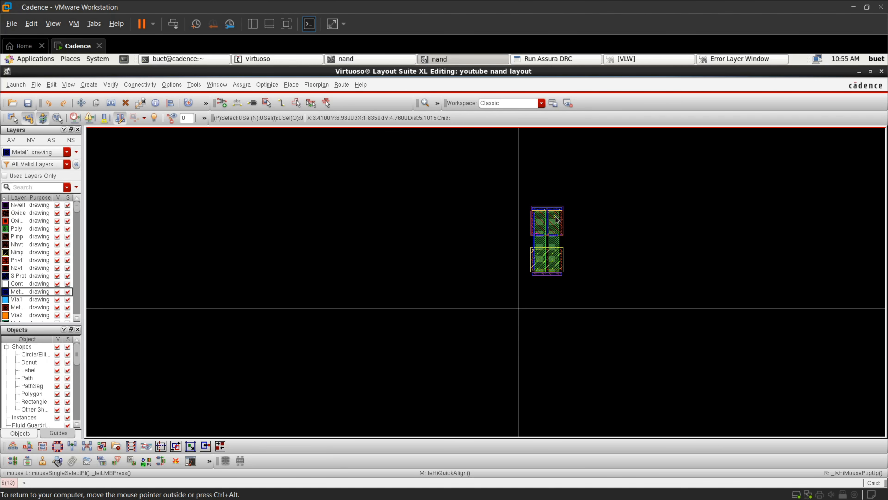
Draw a vertical Metal1 path about 2.385 µm long over the upper transistor's rightmost contact column, ending below the device
{"action": "scroll", "coordinate": [556, 217], "scroll_direction": "up", "scroll_amount": 5}
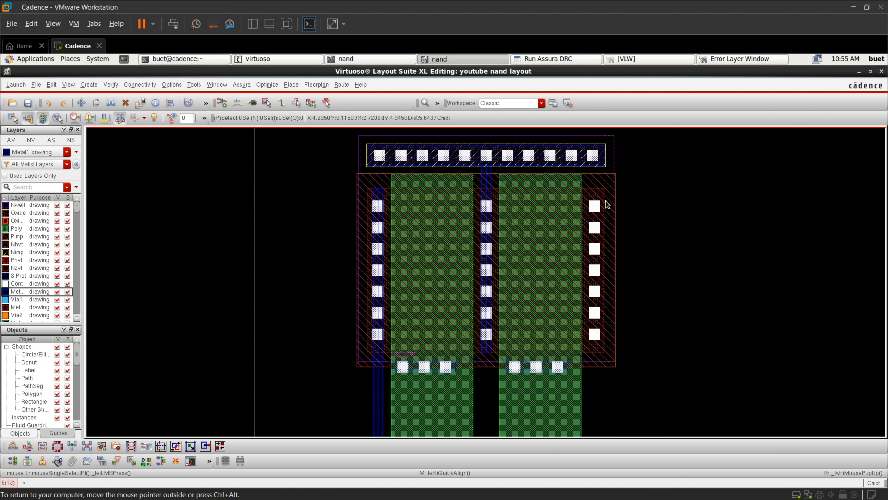
{"action": "key", "text": "p"}
{"action": "scroll", "coordinate": [590, 186], "scroll_direction": "up", "scroll_amount": 3}
{"action": "scroll", "coordinate": [560, 222], "scroll_direction": "down", "scroll_amount": 5}
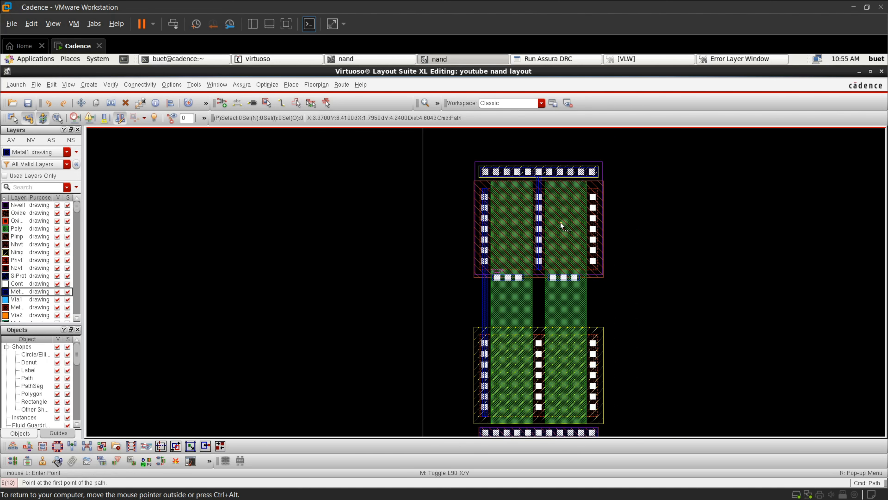
{"action": "scroll", "coordinate": [593, 194], "scroll_direction": "up", "scroll_amount": 4}
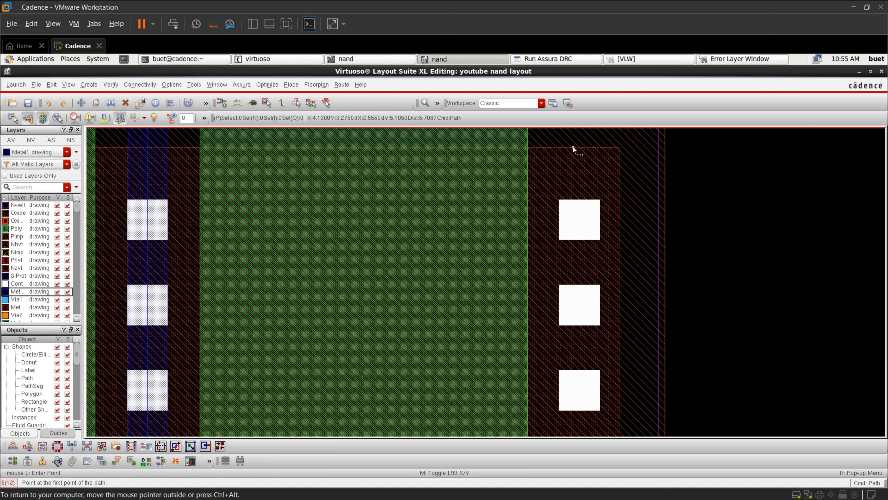
{"action": "left_click", "coordinate": [574, 148]}
{"action": "scroll", "coordinate": [591, 301], "scroll_direction": "down", "scroll_amount": 4}
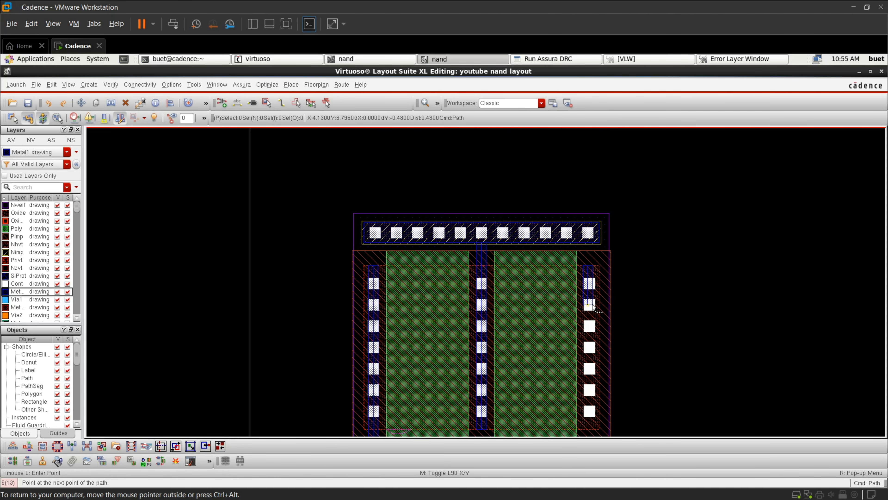
{"action": "scroll", "coordinate": [594, 307], "scroll_direction": "down", "scroll_amount": 4}
{"action": "scroll", "coordinate": [598, 329], "scroll_direction": "up", "scroll_amount": 6}
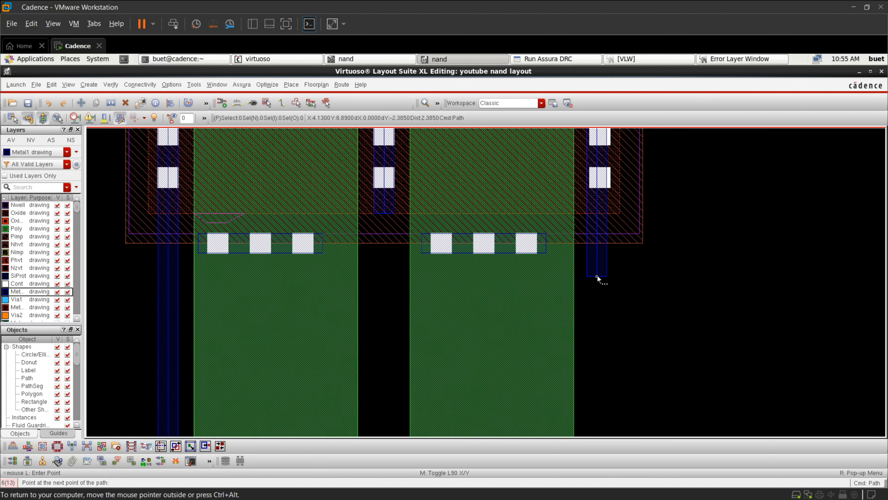
{"action": "double_click", "coordinate": [598, 275]}
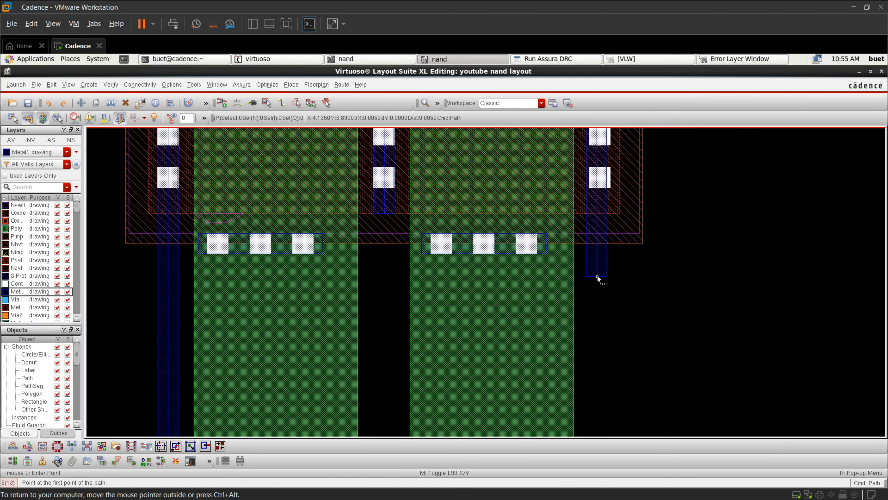
{"action": "scroll", "coordinate": [598, 275], "scroll_direction": "down", "scroll_amount": 5}
{"action": "key", "text": "Escape"}
Align the right edge of the new vertical Metal1 path with the right edge of the rightmost contact column
{"action": "scroll", "coordinate": [598, 276], "scroll_direction": "up", "scroll_amount": 4}
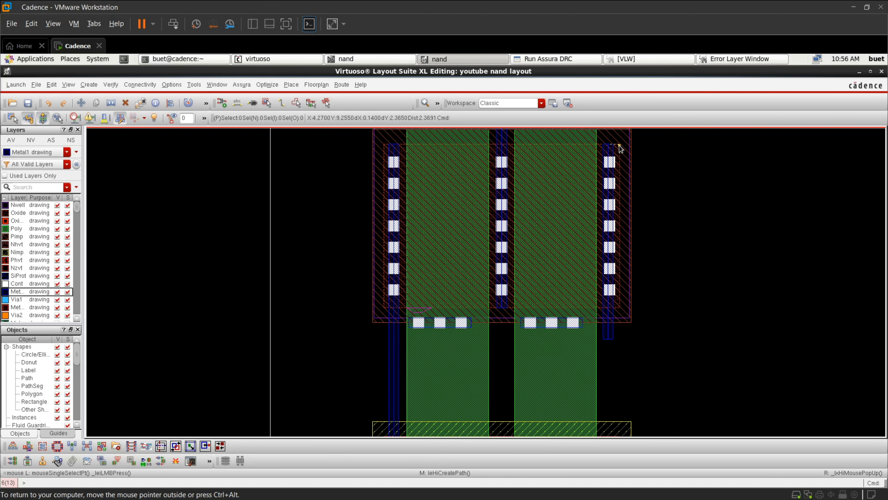
{"action": "scroll", "coordinate": [620, 145], "scroll_direction": "up", "scroll_amount": 5}
{"action": "key", "text": "a"}
{"action": "scroll", "coordinate": [589, 243], "scroll_direction": "up", "scroll_amount": 5}
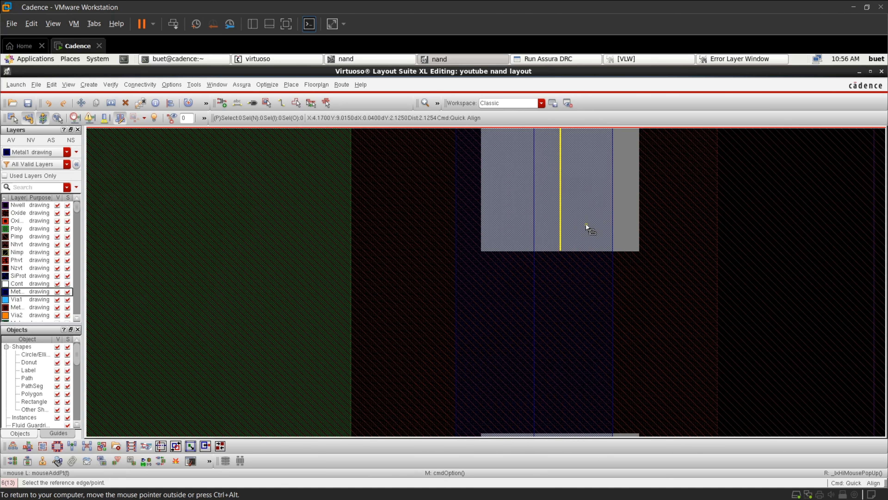
{"action": "left_click", "coordinate": [632, 227]}
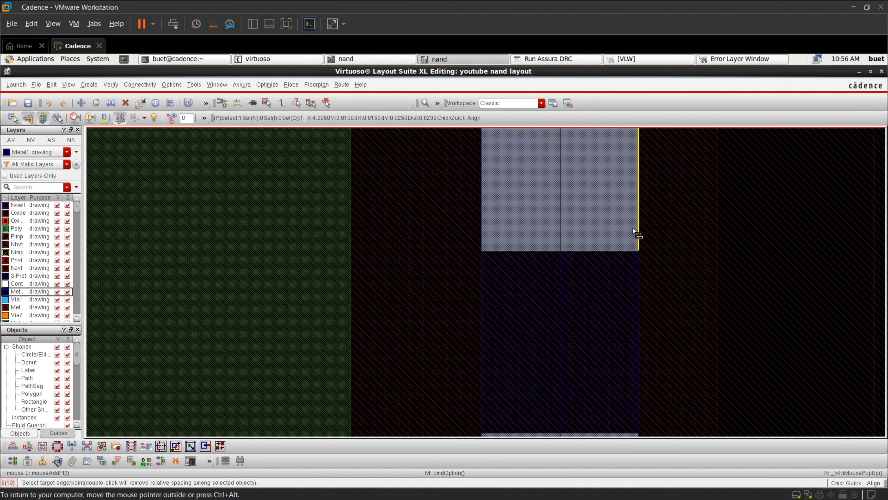
{"action": "scroll", "coordinate": [630, 301], "scroll_direction": "down", "scroll_amount": 2}
{"action": "scroll", "coordinate": [658, 310], "scroll_direction": "down", "scroll_amount": 1}
{"action": "scroll", "coordinate": [659, 310], "scroll_direction": "down", "scroll_amount": 1}
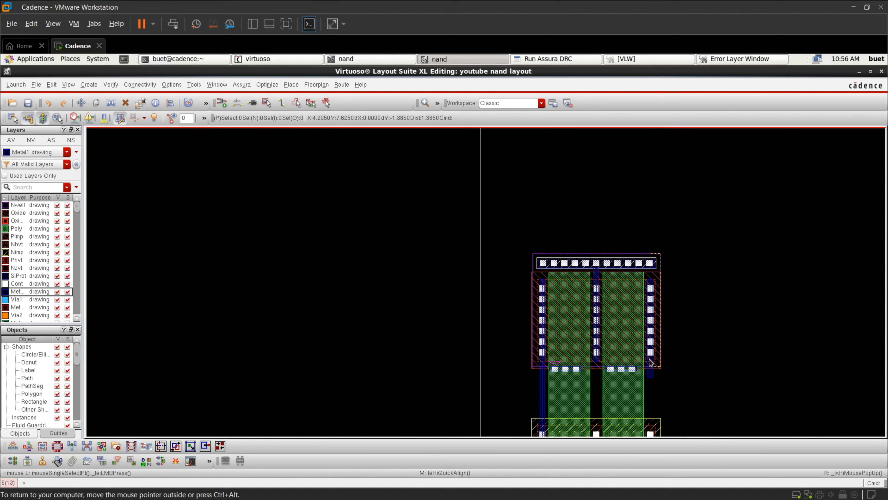
Draw a horizontal Metal1 path about 2.64 µm long below the poly contacts, joining the right vertical path to the left one
{"action": "scroll", "coordinate": [651, 373], "scroll_direction": "up", "scroll_amount": 3}
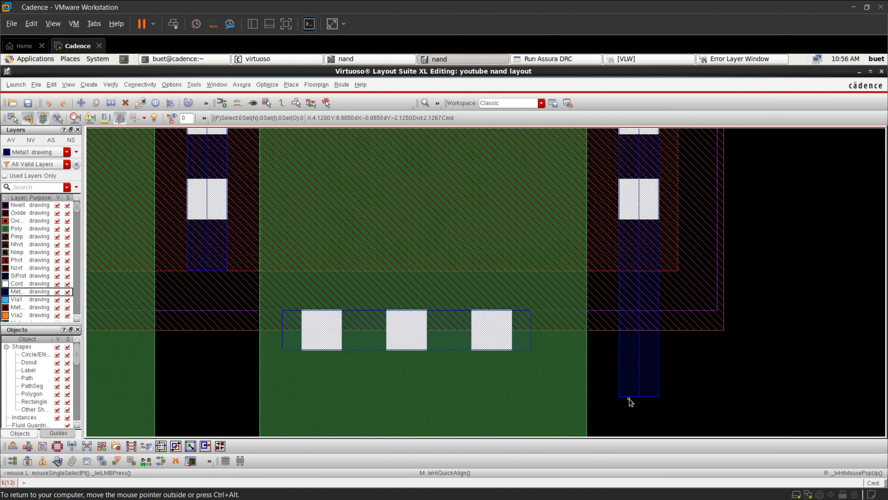
{"action": "scroll", "coordinate": [630, 400], "scroll_direction": "up", "scroll_amount": 2}
{"action": "key", "text": "p"}
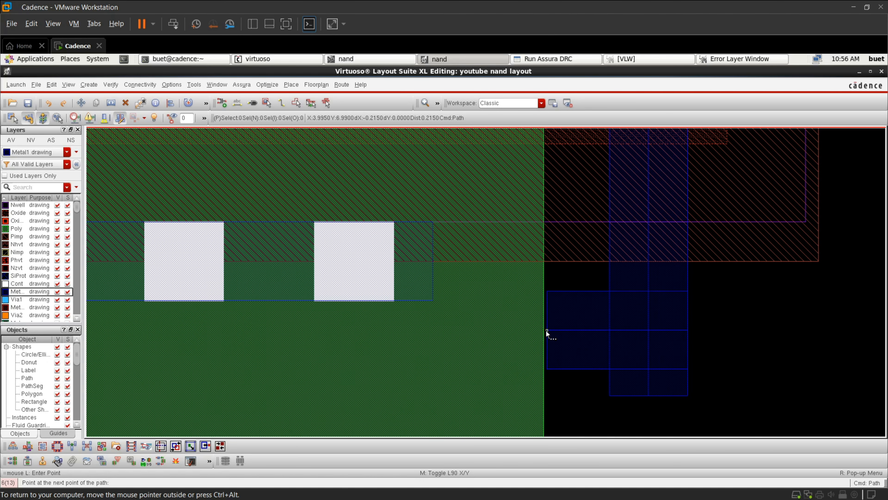
{"action": "key", "text": "Escape"}
{"action": "key", "text": "p"}
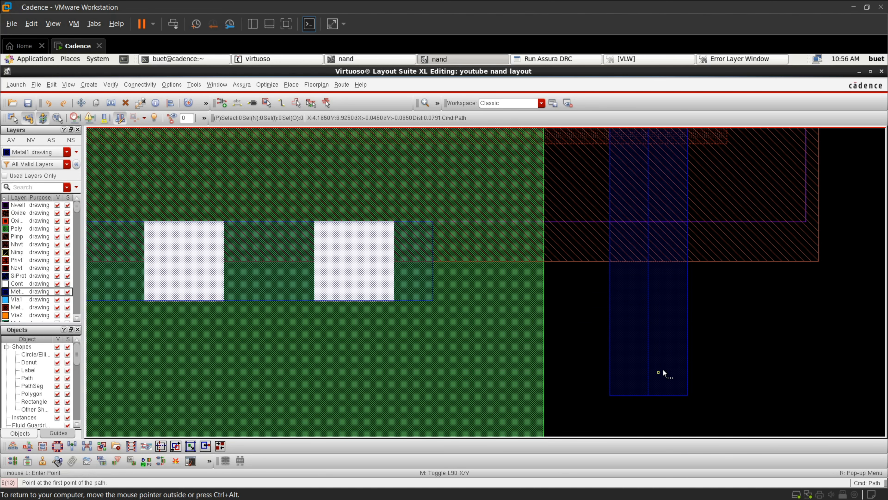
{"action": "left_click", "coordinate": [687, 367]}
{"action": "scroll", "coordinate": [518, 383], "scroll_direction": "down", "scroll_amount": 5}
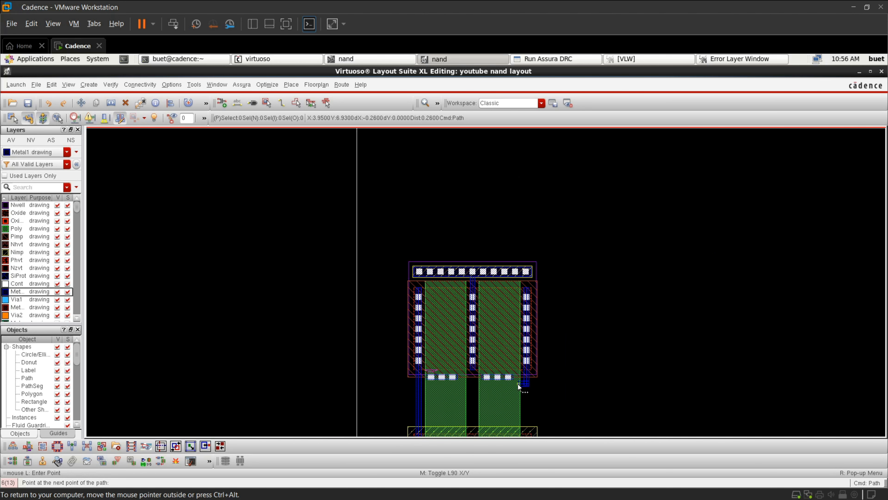
{"action": "scroll", "coordinate": [426, 395], "scroll_direction": "up", "scroll_amount": 5}
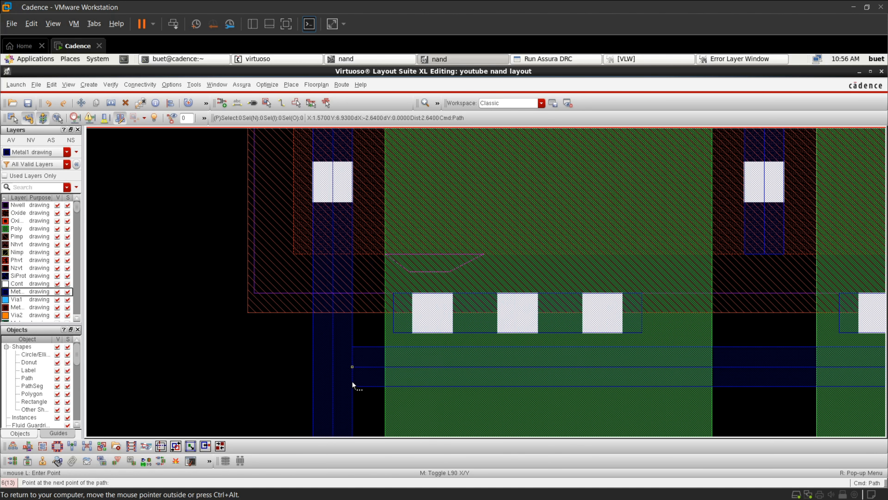
{"action": "key", "text": "Return"}
{"action": "scroll", "coordinate": [353, 383], "scroll_direction": "down", "scroll_amount": 3}
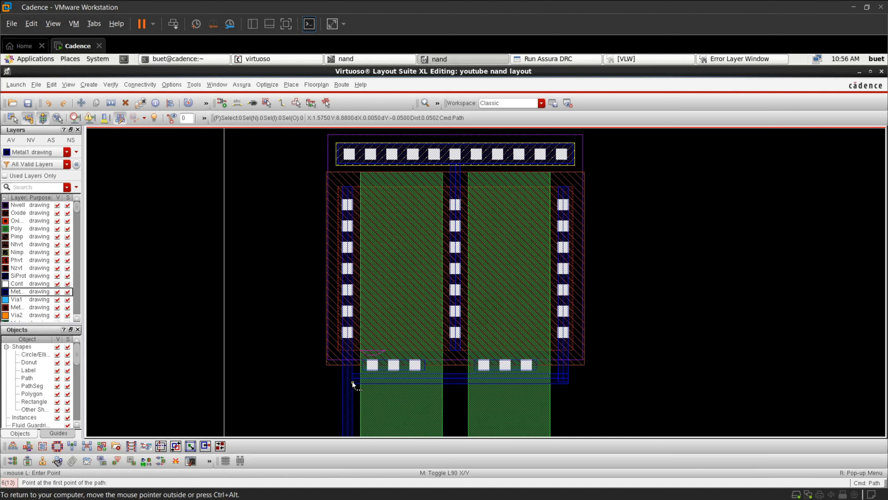
{"action": "key", "text": "Escape"}
Save the nand layout, run Assura DRC under run name ex1 and open its results
{"action": "scroll", "coordinate": [373, 376], "scroll_direction": "up", "scroll_amount": 5}
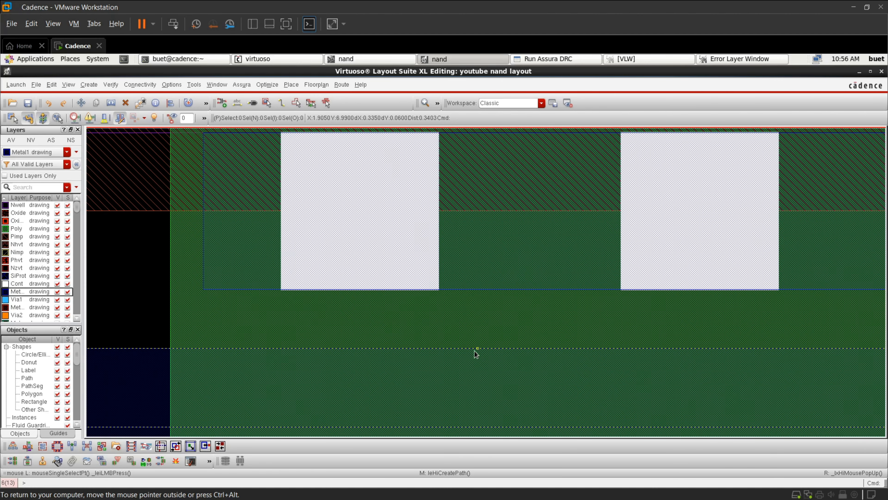
{"action": "left_click", "coordinate": [27, 103]}
{"action": "left_click", "coordinate": [561, 59]}
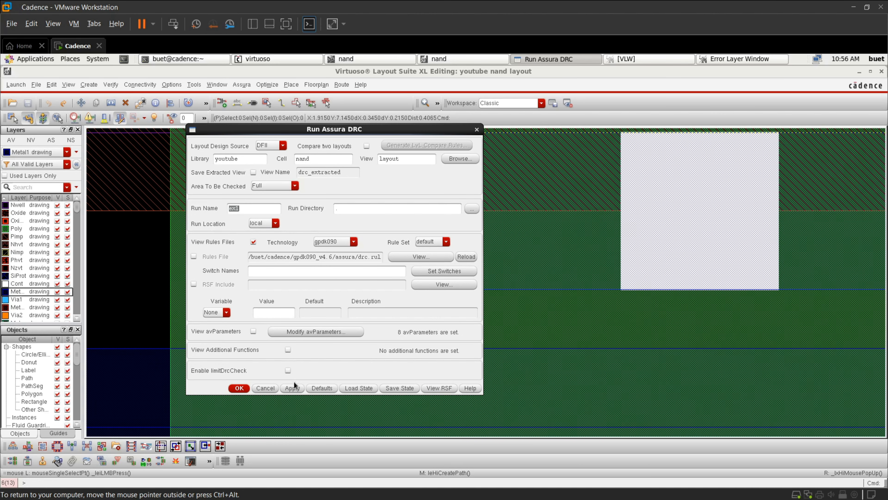
{"action": "left_click", "coordinate": [292, 388]}
{"action": "left_click", "coordinate": [418, 279]}
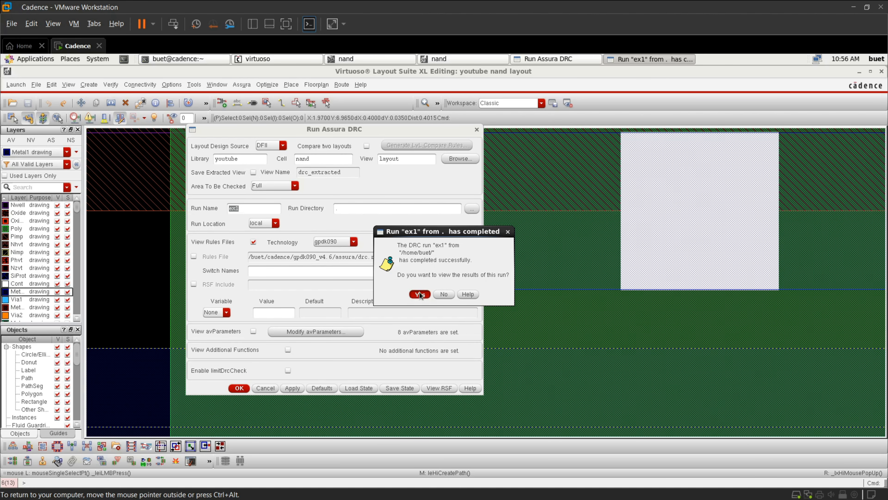
{"action": "left_click", "coordinate": [420, 294]}
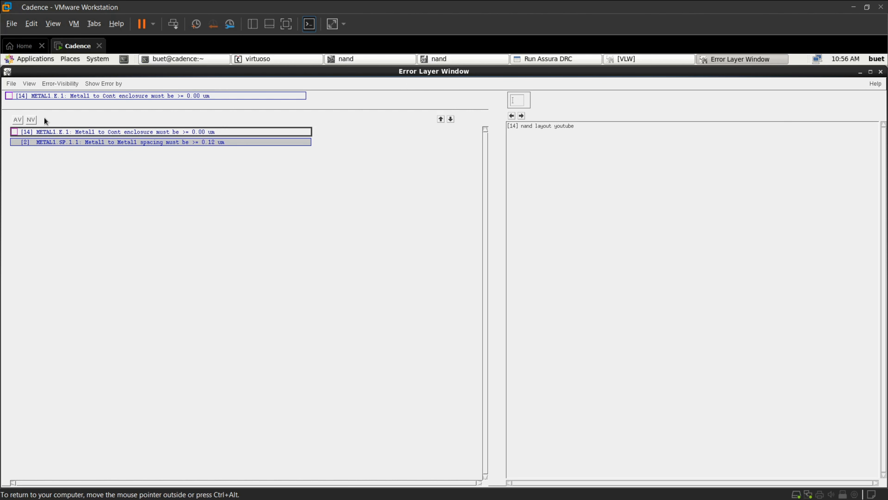
Hide all DRC error markers, show only the METAL1.SP.1.1 spacing errors and examine their locations in the layout
{"action": "left_click", "coordinate": [31, 120]}
{"action": "left_click", "coordinate": [73, 142]}
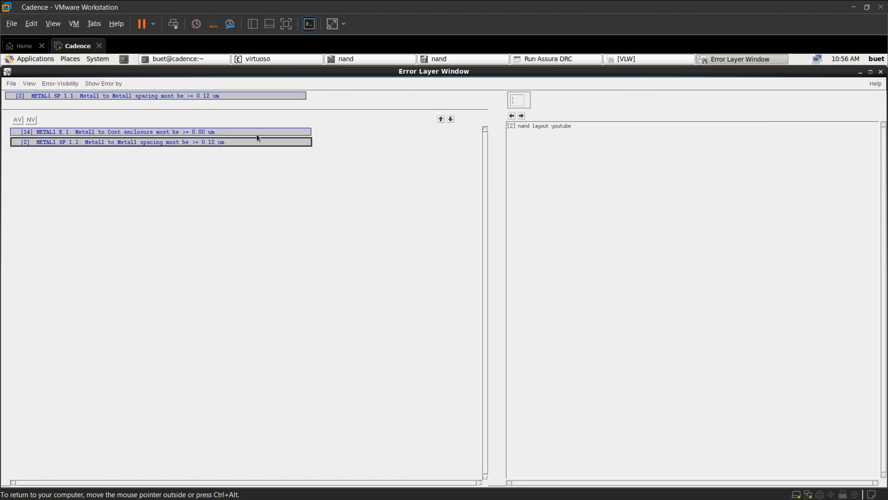
{"action": "left_click", "coordinate": [455, 59]}
{"action": "scroll", "coordinate": [440, 259], "scroll_direction": "down", "scroll_amount": 2}
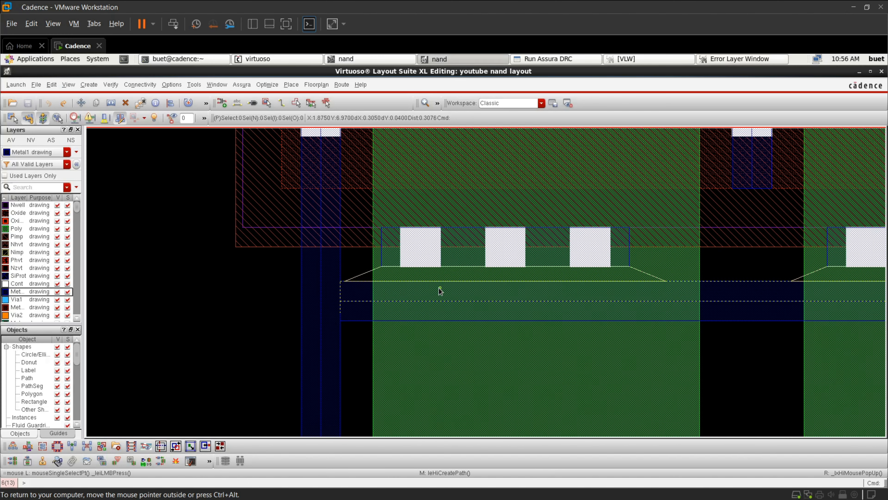
{"action": "scroll", "coordinate": [485, 270], "scroll_direction": "up", "scroll_amount": 1}
{"action": "scroll", "coordinate": [485, 270], "scroll_direction": "down", "scroll_amount": 2}
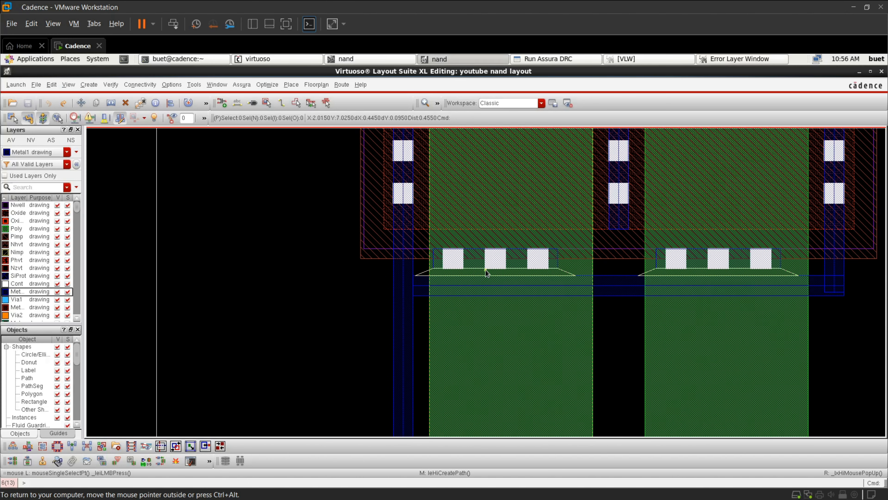
Quick-align the horizontal Metal1 path's top edge below the left poly contacts' metal with a spacing of 0.12 µm
{"action": "left_click", "coordinate": [528, 296]}
{"action": "scroll", "coordinate": [484, 274], "scroll_direction": "up", "scroll_amount": 2}
{"action": "key", "text": "a"}
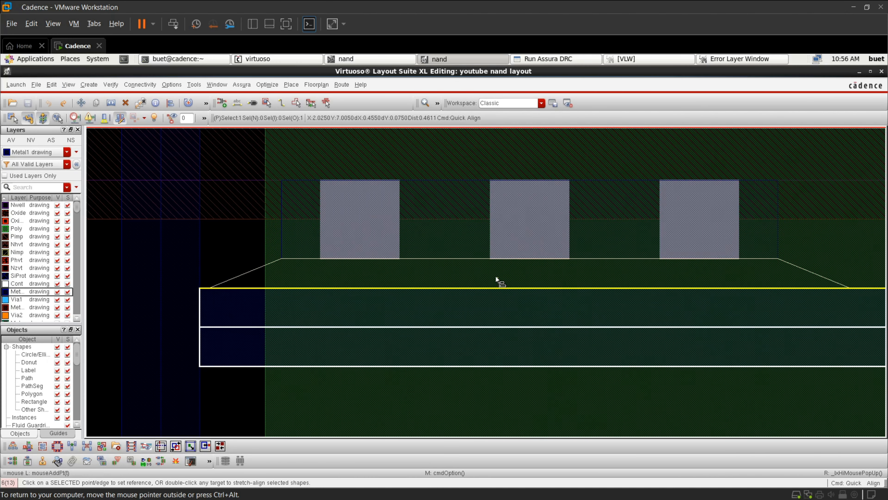
{"action": "right_click", "coordinate": [496, 279]}
{"action": "left_click", "coordinate": [531, 338]}
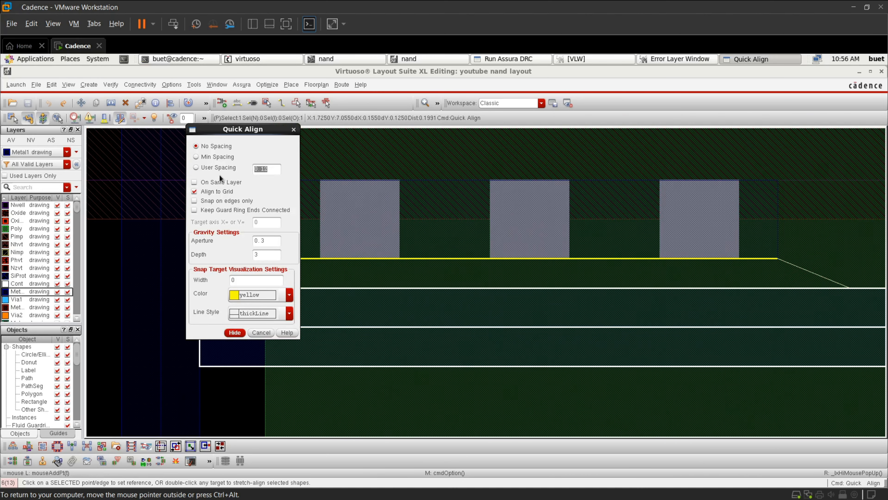
{"action": "left_click", "coordinate": [235, 332]}
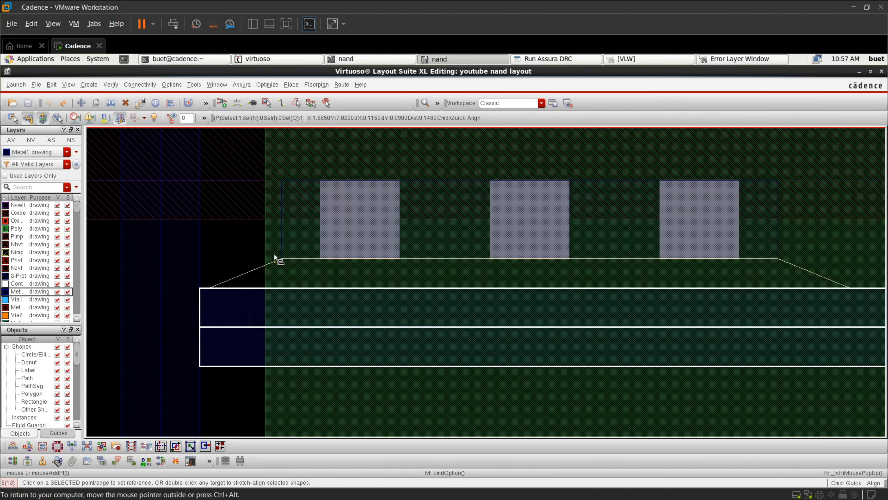
{"action": "left_click", "coordinate": [373, 282]}
{"action": "left_click", "coordinate": [378, 259]}
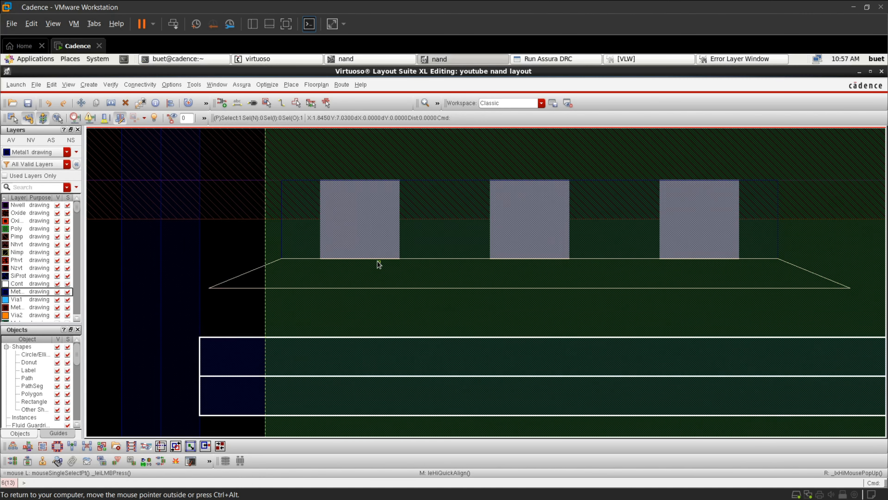
Stretch the lower end of the right vertical Metal1 path down to the horizontal path's bottom edge
{"action": "scroll", "coordinate": [377, 260], "scroll_direction": "down", "scroll_amount": 5}
{"action": "scroll", "coordinate": [575, 258], "scroll_direction": "up", "scroll_amount": 4}
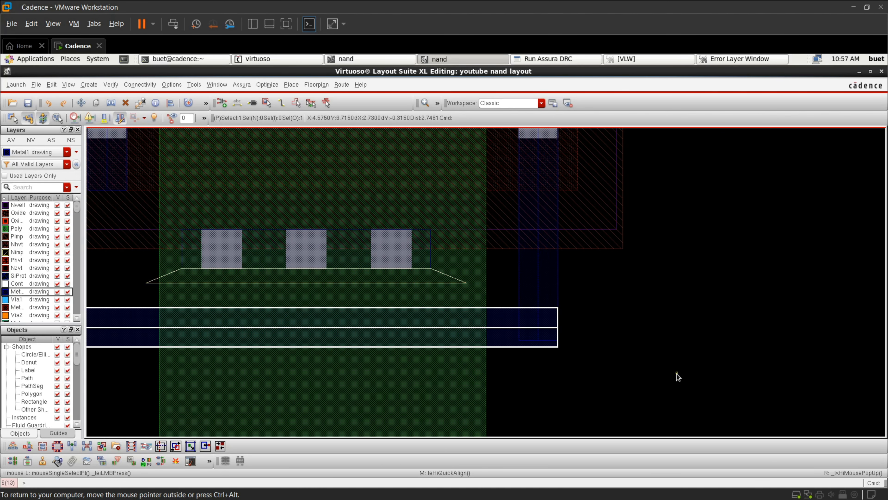
{"action": "left_click", "coordinate": [648, 369]}
{"action": "scroll", "coordinate": [531, 350], "scroll_direction": "up", "scroll_amount": 2}
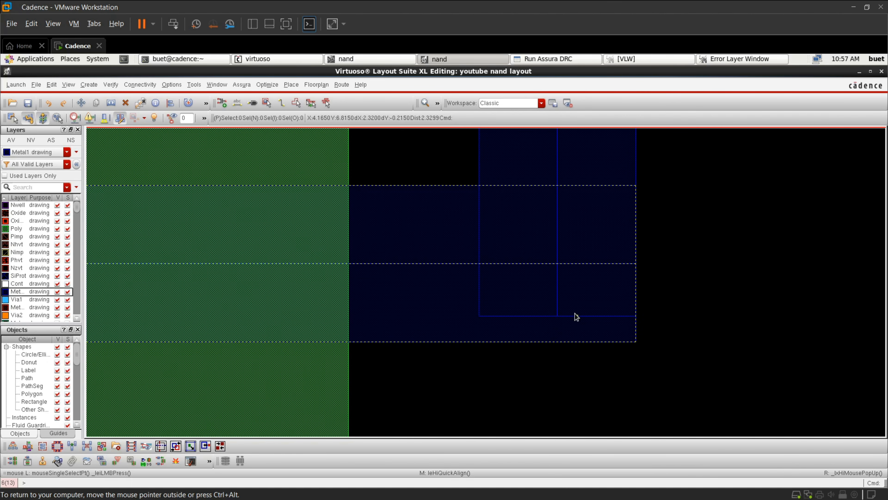
{"action": "key", "text": "s"}
{"action": "scroll", "coordinate": [564, 319], "scroll_direction": "down", "scroll_amount": 2}
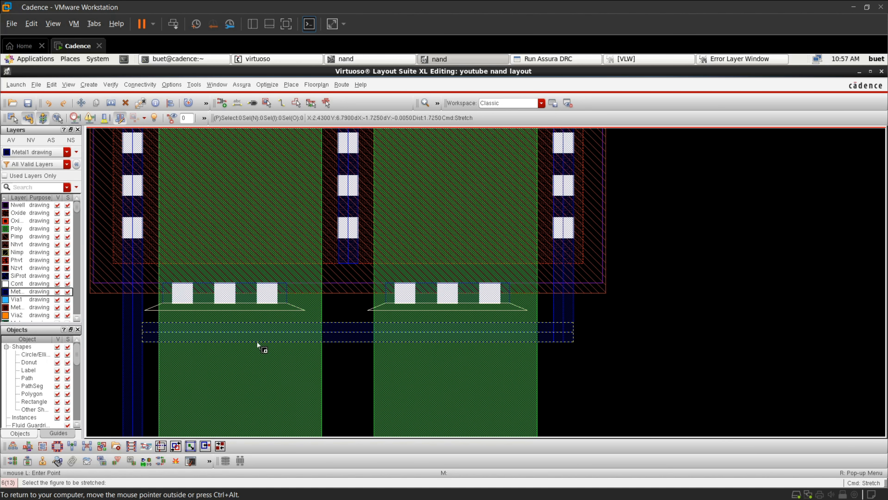
{"action": "scroll", "coordinate": [124, 334], "scroll_direction": "up", "scroll_amount": 2}
{"action": "scroll", "coordinate": [124, 334], "scroll_direction": "down", "scroll_amount": 2}
{"action": "scroll", "coordinate": [532, 333], "scroll_direction": "down", "scroll_amount": 2}
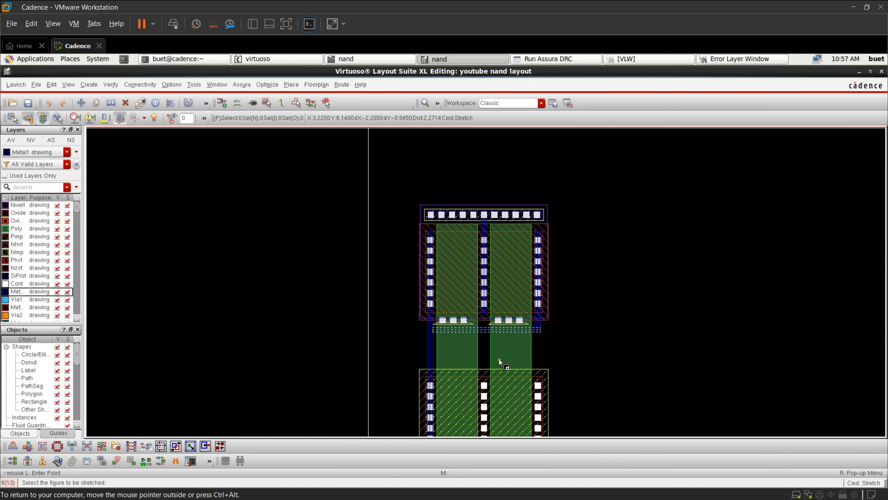
{"action": "scroll", "coordinate": [499, 358], "scroll_direction": "down", "scroll_amount": 1}
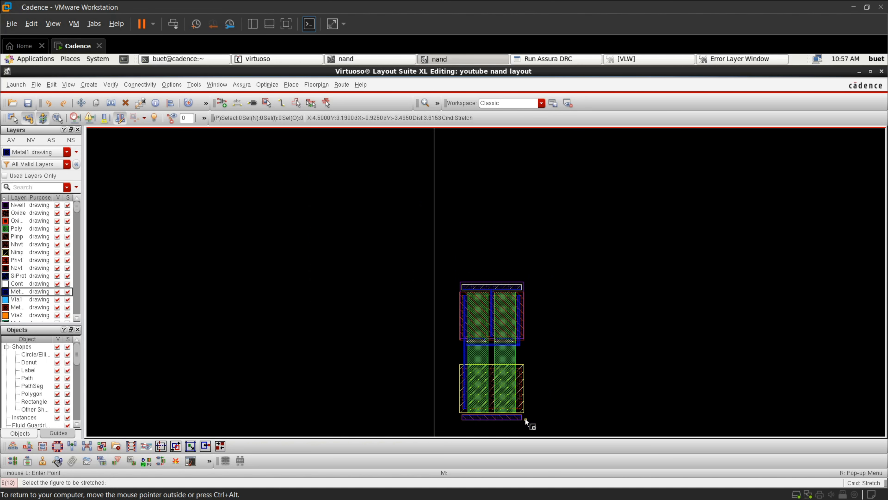
{"action": "scroll", "coordinate": [525, 419], "scroll_direction": "up", "scroll_amount": 1}
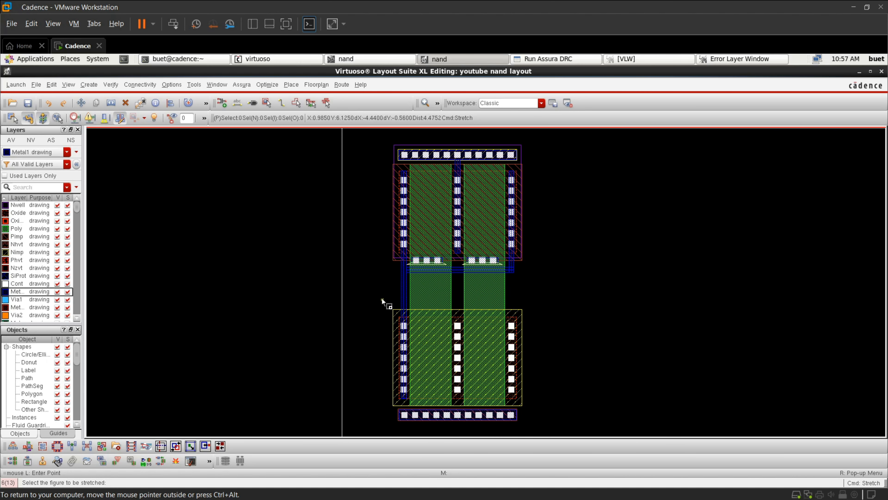
{"action": "left_click_drag", "start_coordinate": [382, 300], "coordinate": [557, 434]}
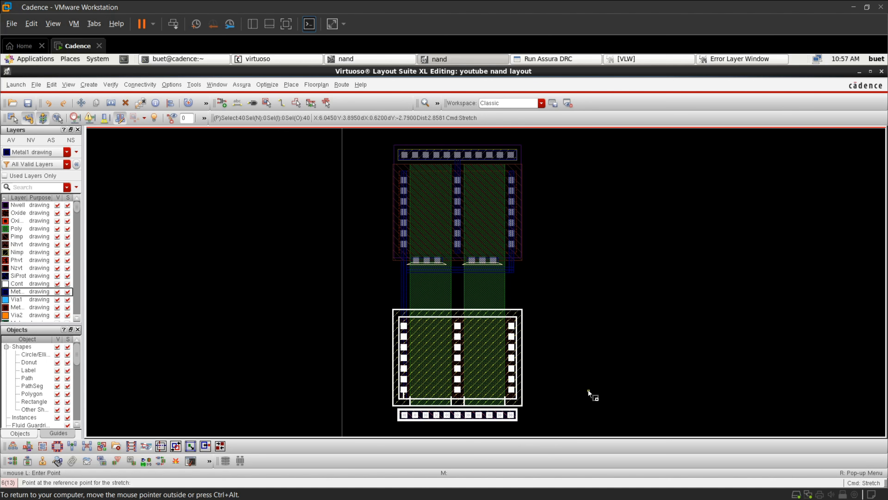
{"action": "key", "text": "Escape"}
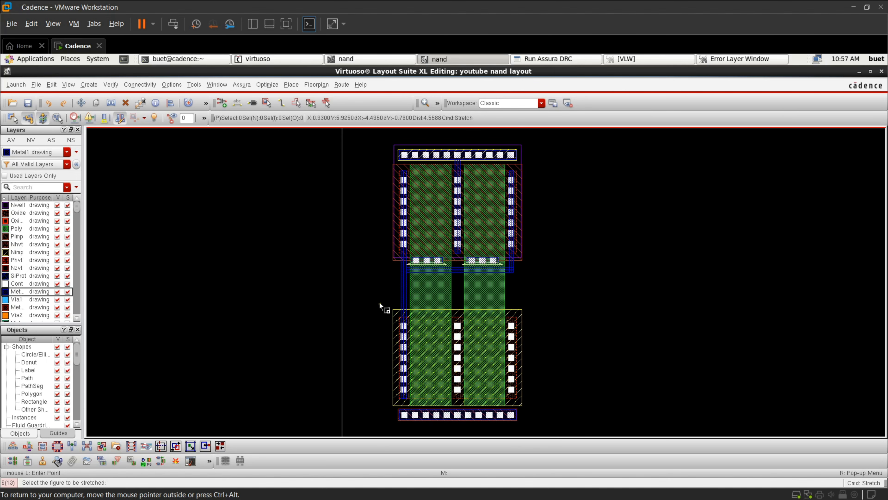
Stretch the lower transistor section and its bottom contact row vertically up to just below the horizontal Metal1 path
{"action": "left_click_drag", "start_coordinate": [382, 298], "coordinate": [530, 427]}
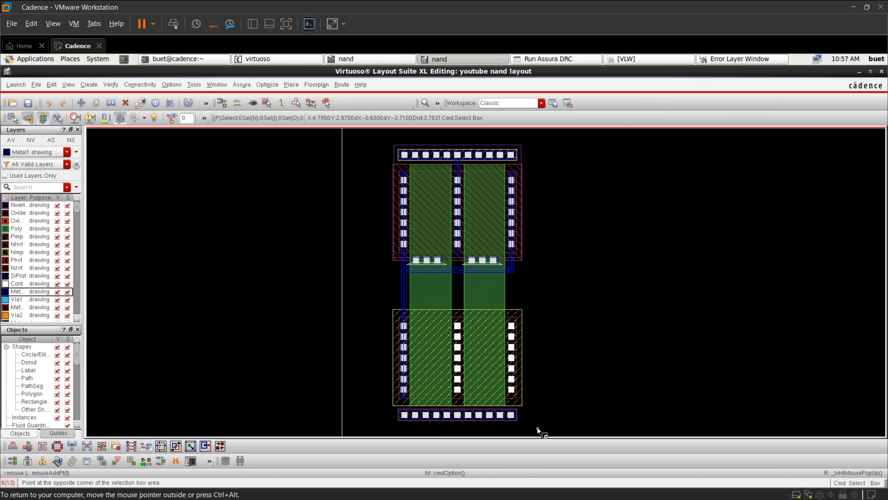
{"action": "scroll", "coordinate": [456, 403], "scroll_direction": "up", "scroll_amount": 5}
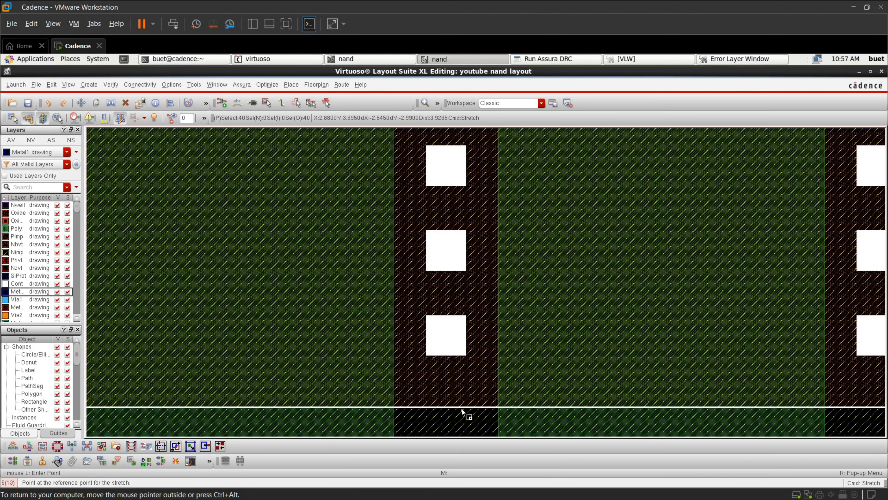
{"action": "scroll", "coordinate": [464, 395], "scroll_direction": "down", "scroll_amount": 5}
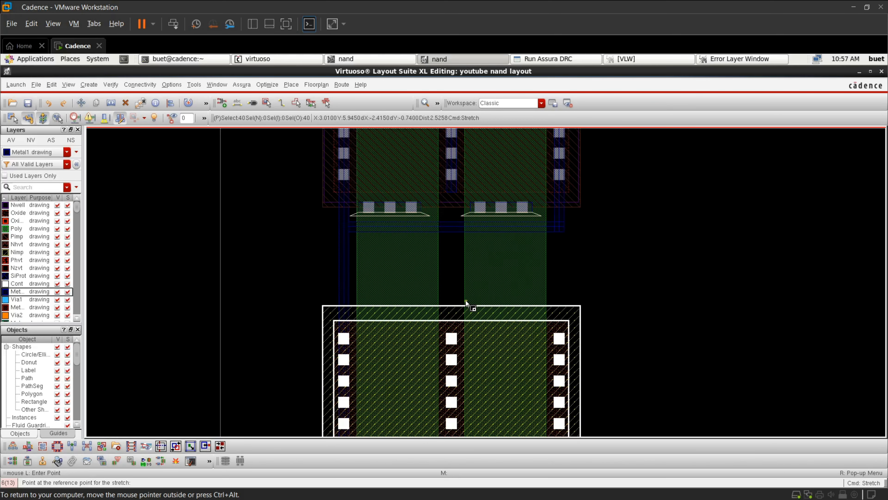
{"action": "scroll", "coordinate": [465, 301], "scroll_direction": "up", "scroll_amount": 4}
{"action": "left_click", "coordinate": [464, 320]}
{"action": "scroll", "coordinate": [467, 308], "scroll_direction": "down", "scroll_amount": 6}
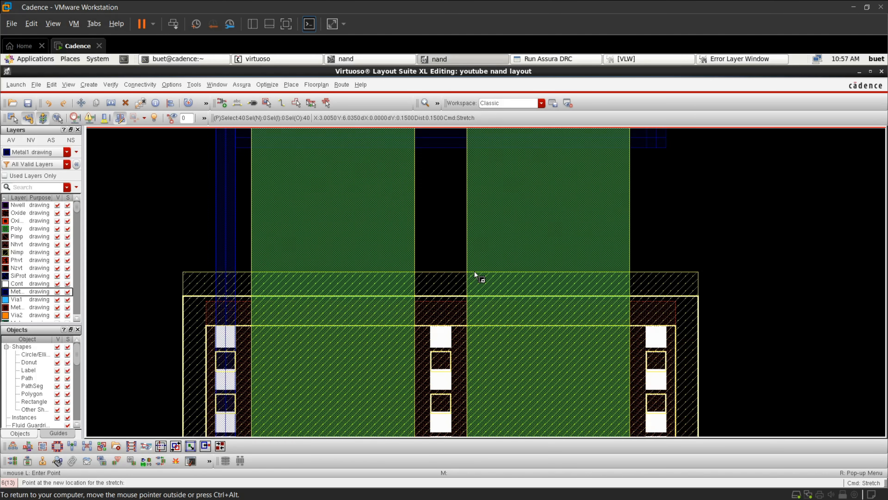
{"action": "scroll", "coordinate": [480, 236], "scroll_direction": "up", "scroll_amount": 4}
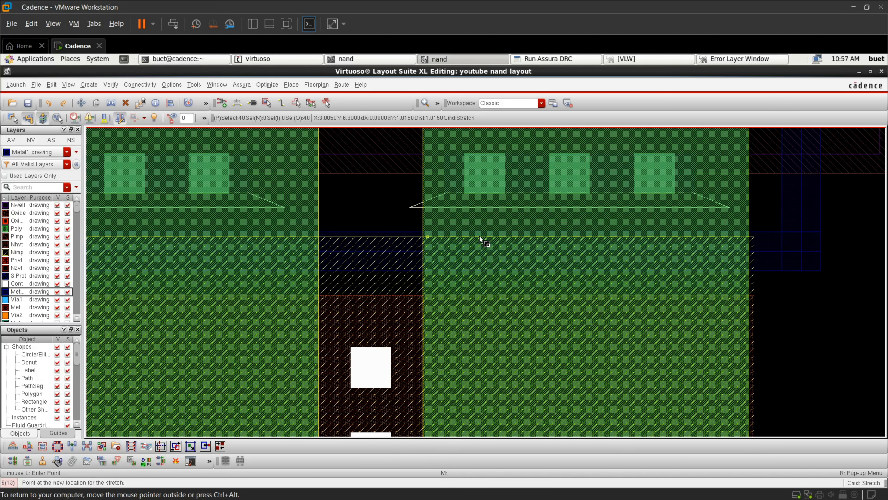
{"action": "scroll", "coordinate": [486, 219], "scroll_direction": "up", "scroll_amount": 2}
{"action": "scroll", "coordinate": [489, 218], "scroll_direction": "down", "scroll_amount": 3}
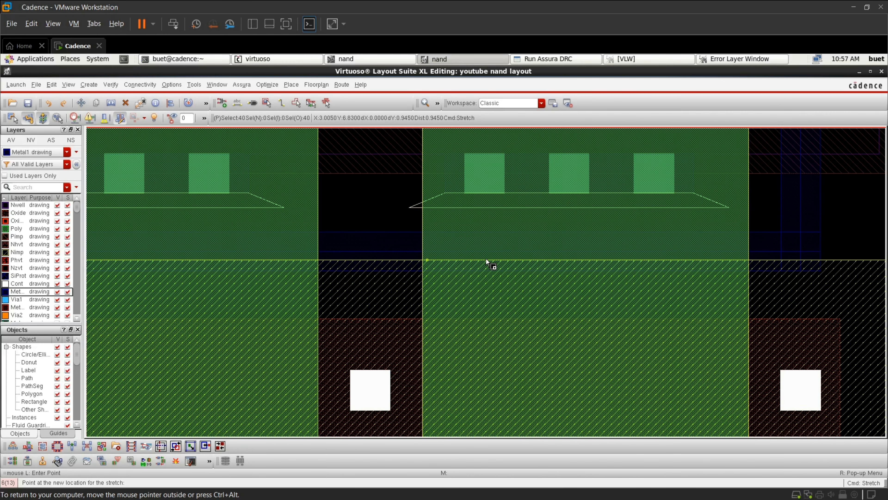
{"action": "left_click", "coordinate": [478, 293]}
{"action": "scroll", "coordinate": [479, 293], "scroll_direction": "down", "scroll_amount": 3}
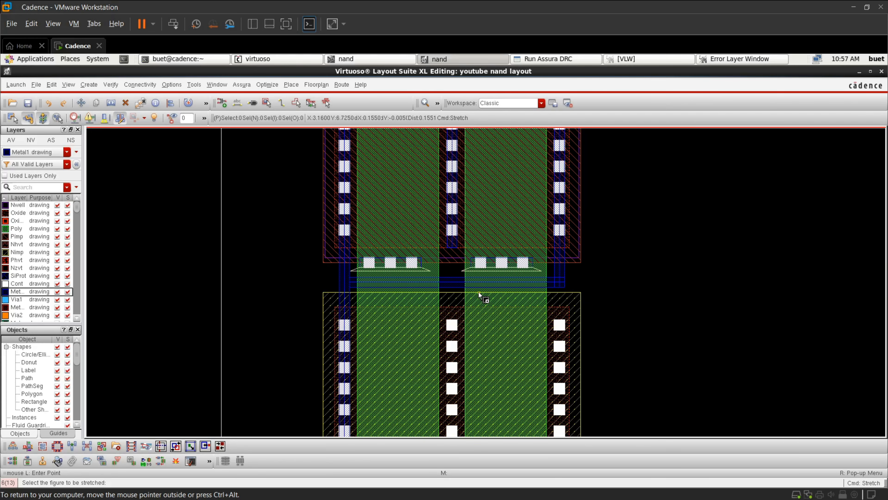
Examine the gap between the poly contacts, the horizontal Metal1 path and the top of the lower transistor section
{"action": "scroll", "coordinate": [479, 296], "scroll_direction": "up", "scroll_amount": 3}
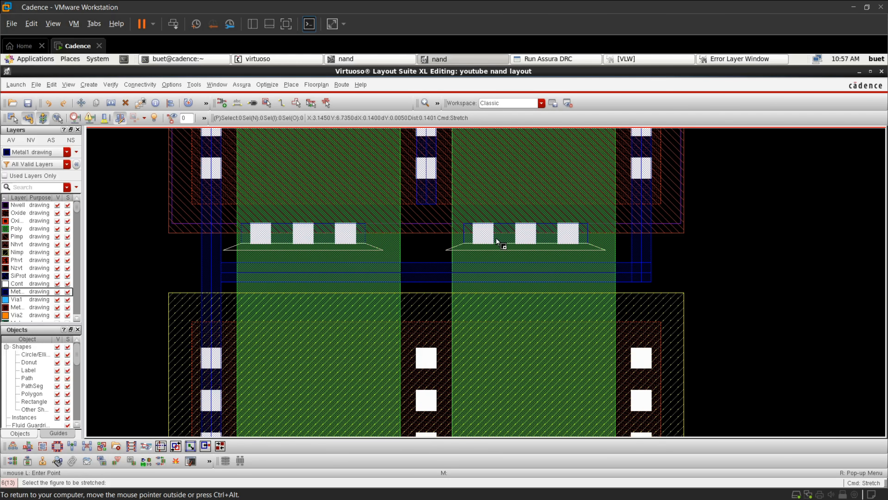
{"action": "scroll", "coordinate": [509, 192], "scroll_direction": "up", "scroll_amount": 2}
{"action": "scroll", "coordinate": [509, 193], "scroll_direction": "down", "scroll_amount": 2}
{"action": "scroll", "coordinate": [509, 196], "scroll_direction": "down", "scroll_amount": 2}
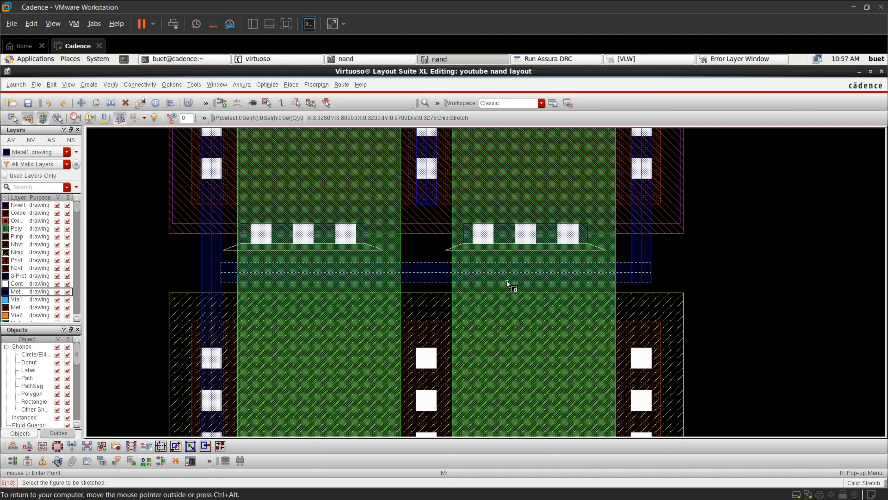
{"action": "scroll", "coordinate": [489, 298], "scroll_direction": "down", "scroll_amount": 3}
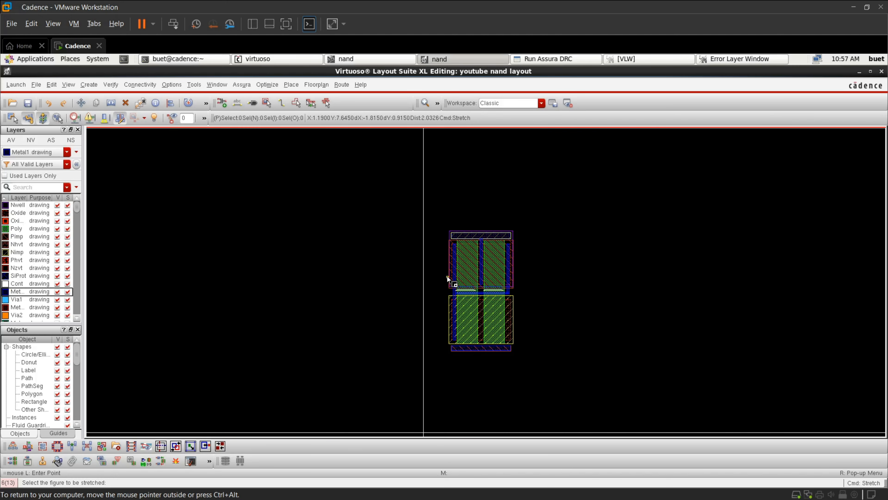
{"action": "scroll", "coordinate": [446, 294], "scroll_direction": "up", "scroll_amount": 2}
{"action": "scroll", "coordinate": [446, 293], "scroll_direction": "up", "scroll_amount": 2}
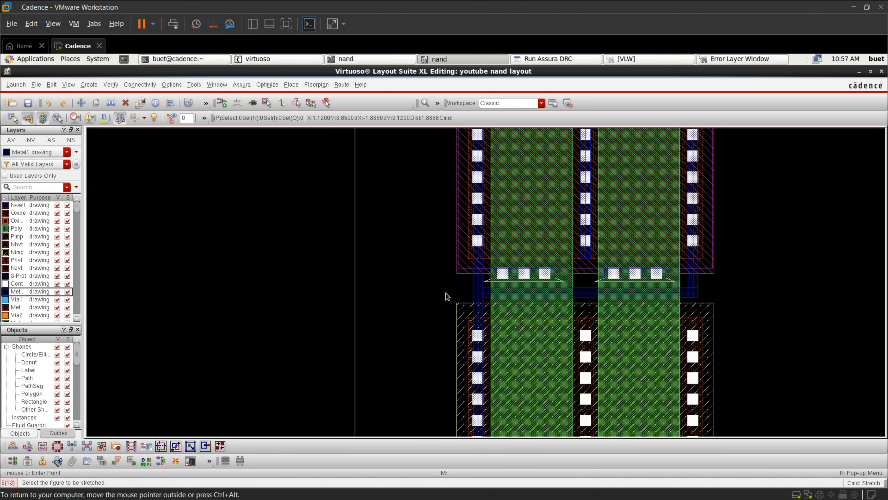
{"action": "key", "text": "Escape"}
Stretch the whole lower transistor section and bottom contact row further up until the Nimp top edge overlaps the horizontal Metal1 path
{"action": "scroll", "coordinate": [447, 295], "scroll_direction": "down", "scroll_amount": 2}
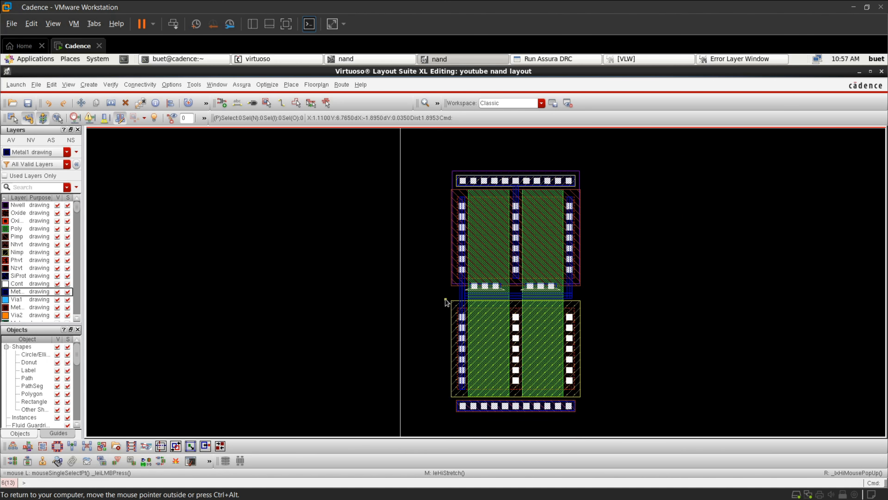
{"action": "scroll", "coordinate": [521, 305], "scroll_direction": "up", "scroll_amount": 5}
{"action": "scroll", "coordinate": [451, 324], "scroll_direction": "down", "scroll_amount": 5}
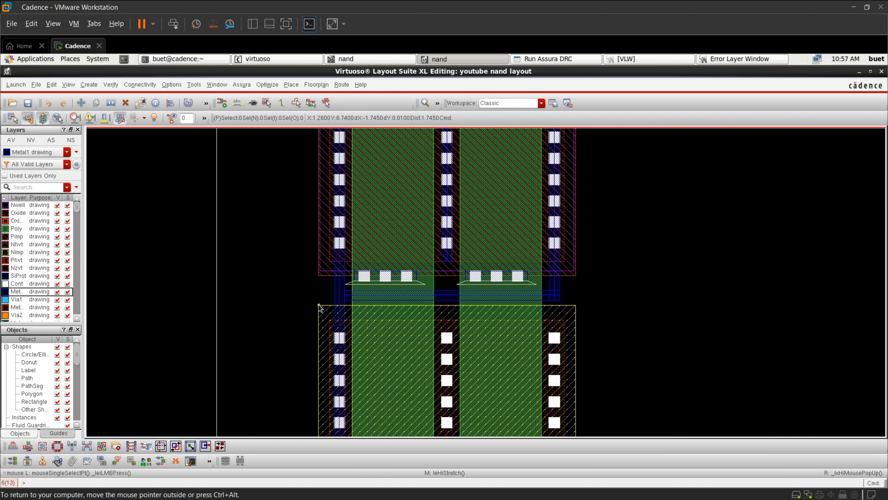
{"action": "scroll", "coordinate": [320, 307], "scroll_direction": "down", "scroll_amount": 2}
{"action": "left_click_drag", "start_coordinate": [314, 303], "coordinate": [454, 432]}
{"action": "scroll", "coordinate": [425, 368], "scroll_direction": "up", "scroll_amount": 5}
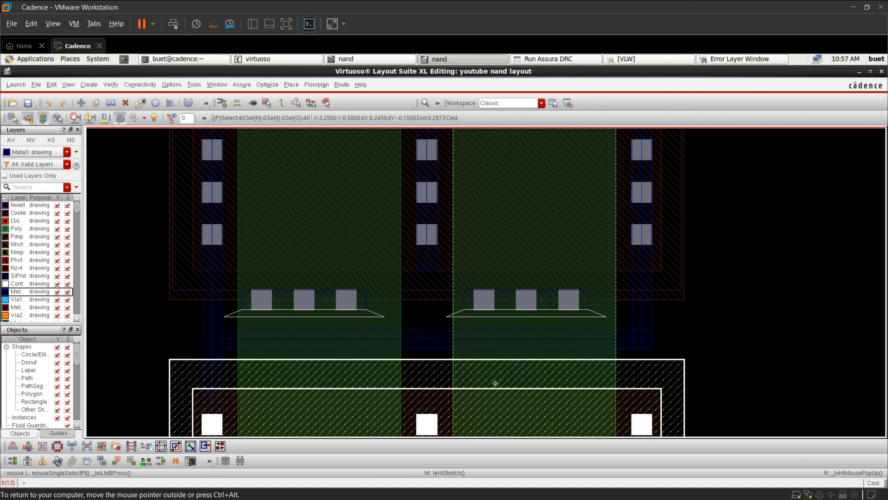
{"action": "key", "text": "s"}
{"action": "left_click", "coordinate": [469, 388]}
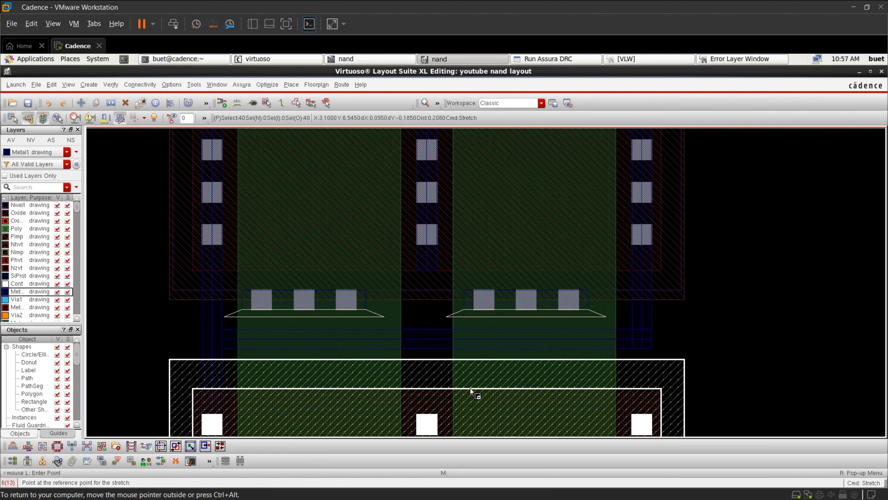
{"action": "scroll", "coordinate": [469, 358], "scroll_direction": "up", "scroll_amount": 4}
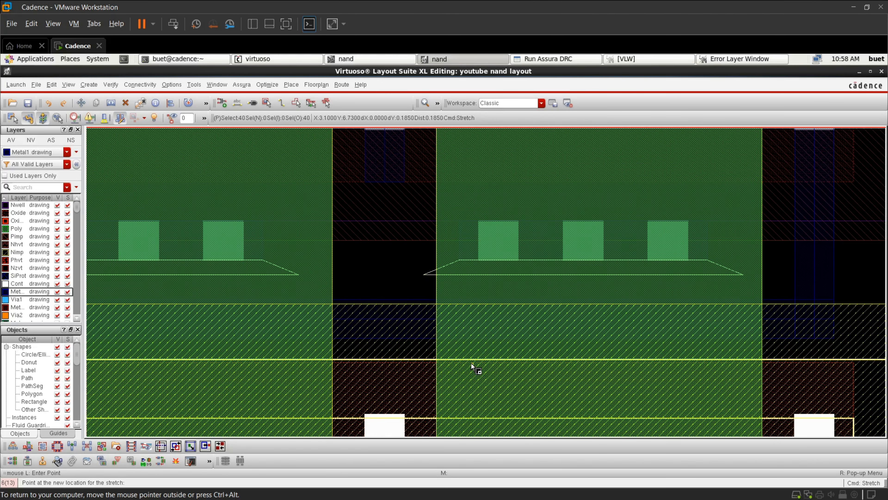
{"action": "left_click", "coordinate": [471, 363]}
{"action": "scroll", "coordinate": [471, 363], "scroll_direction": "down", "scroll_amount": 4}
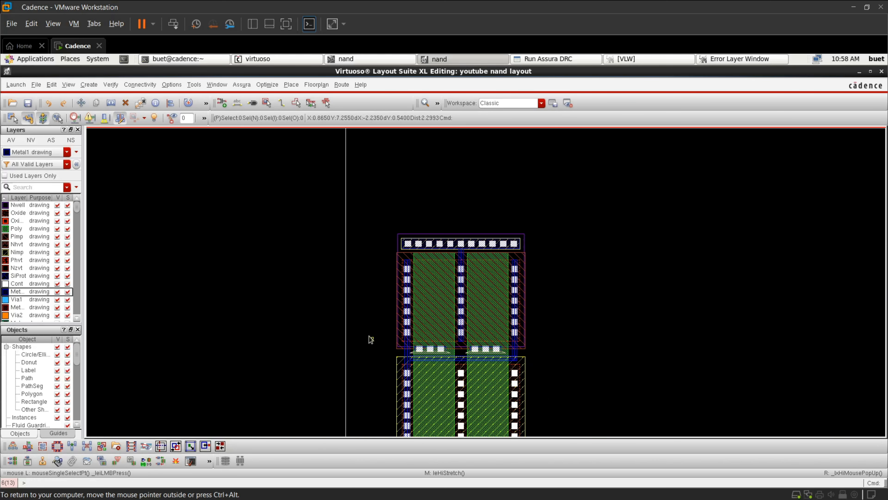
Save the nand layout and inspect the bottom contact row and the junction between the upper and lower transistors
{"action": "left_click", "coordinate": [29, 103]}
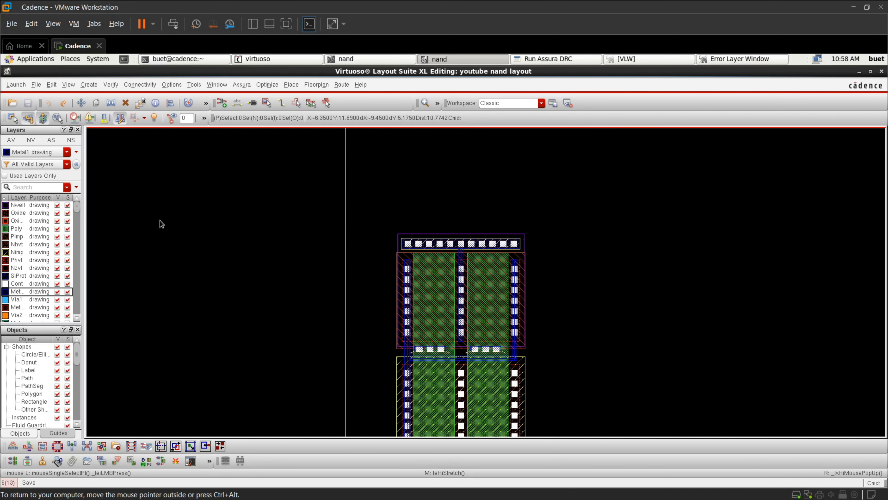
{"action": "scroll", "coordinate": [377, 303], "scroll_direction": "down", "scroll_amount": 4}
{"action": "scroll", "coordinate": [383, 343], "scroll_direction": "up", "scroll_amount": 8}
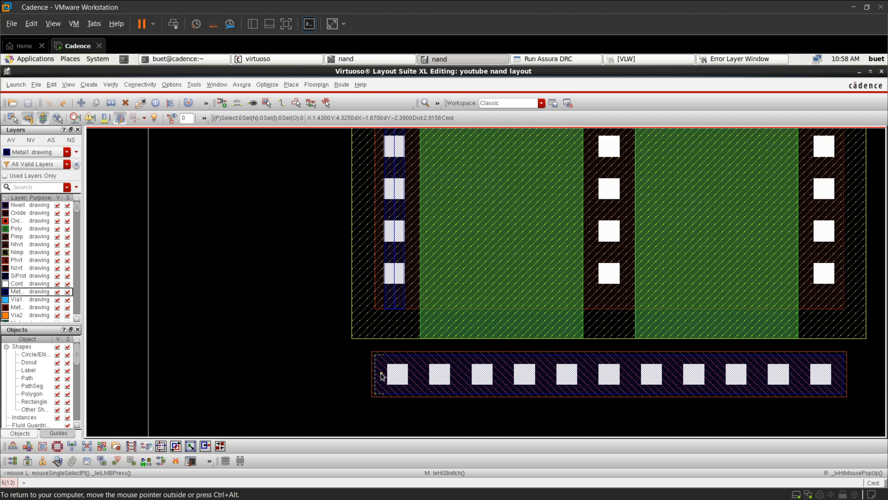
{"action": "scroll", "coordinate": [382, 355], "scroll_direction": "down", "scroll_amount": 2}
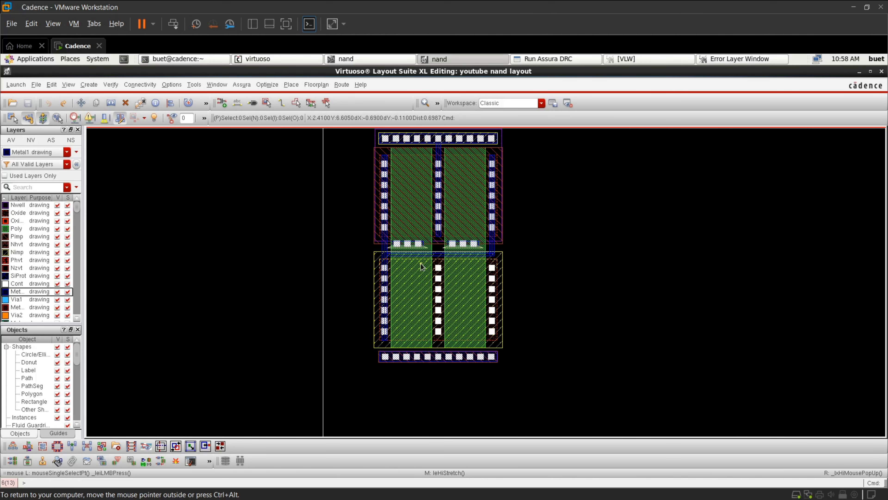
{"action": "scroll", "coordinate": [451, 261], "scroll_direction": "up", "scroll_amount": 2}
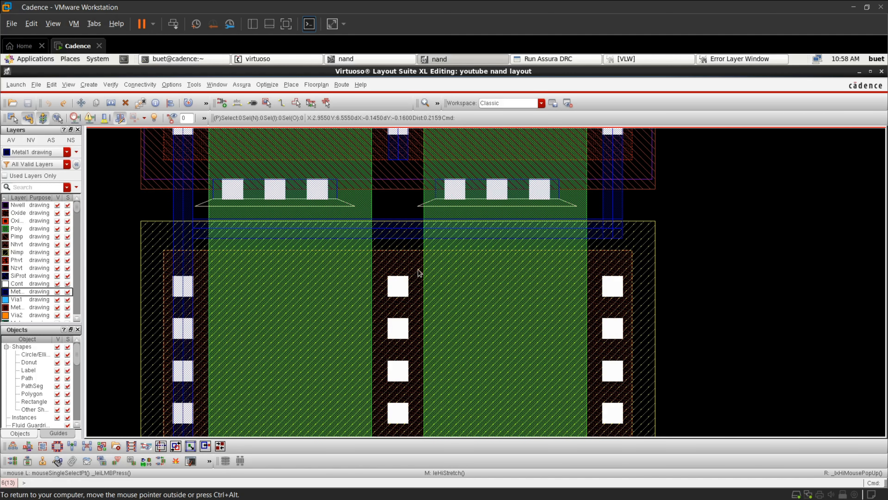
Rerun Assura DRC under run name ex1, overwriting the existing data, and open its results
{"action": "left_click", "coordinate": [545, 60]}
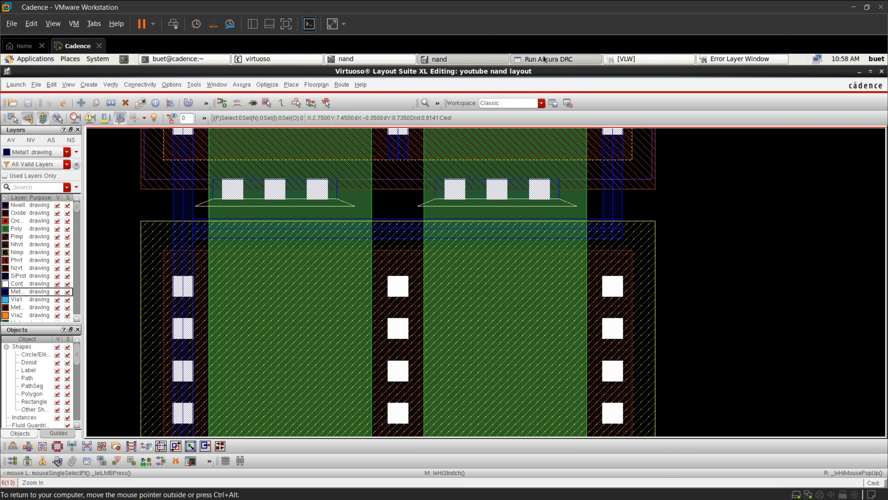
{"action": "left_click", "coordinate": [292, 388]}
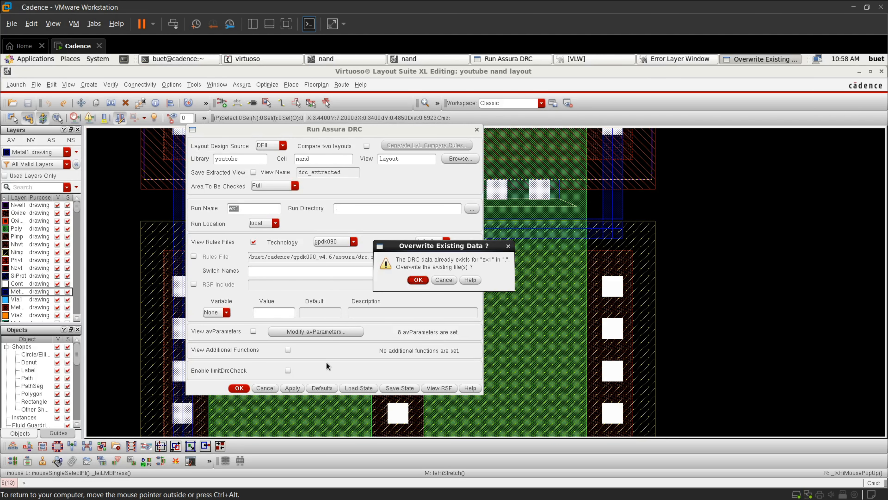
{"action": "left_click", "coordinate": [417, 282]}
{"action": "left_click", "coordinate": [416, 282]}
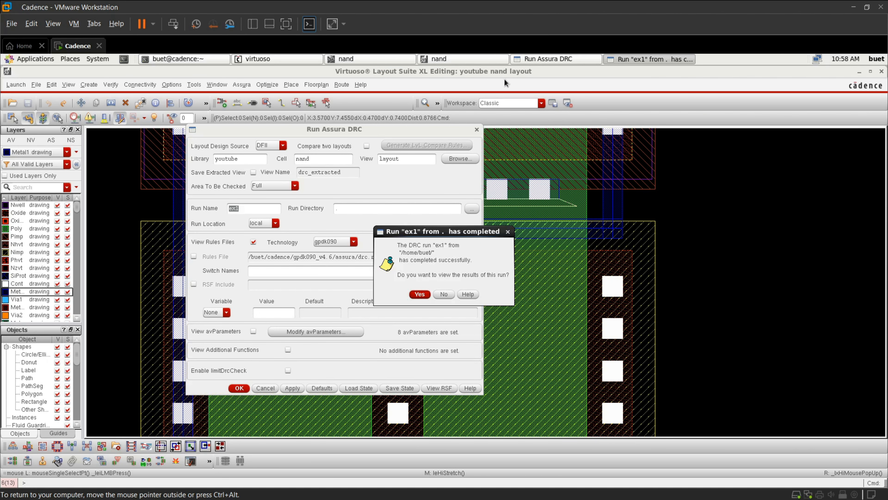
{"action": "left_click", "coordinate": [420, 294]}
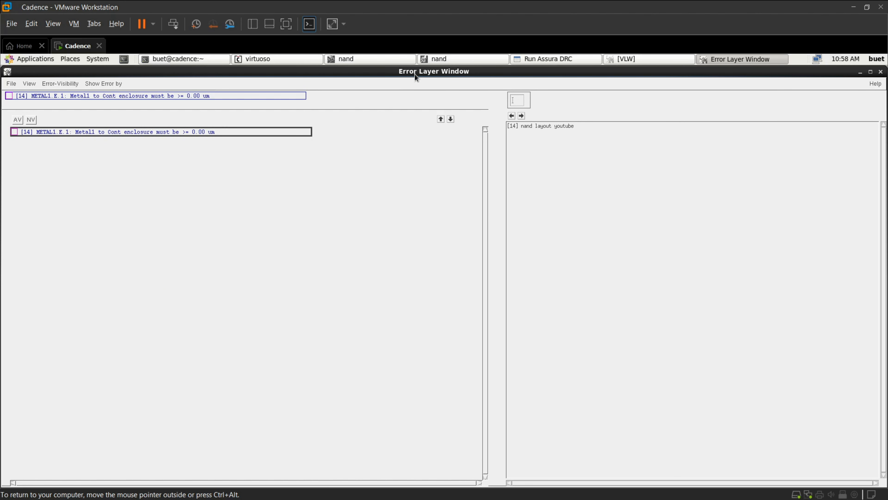
Return to the nand layout and examine where the METAL1.E.1 contact enclosure errors are marked
{"action": "left_click", "coordinate": [492, 58]}
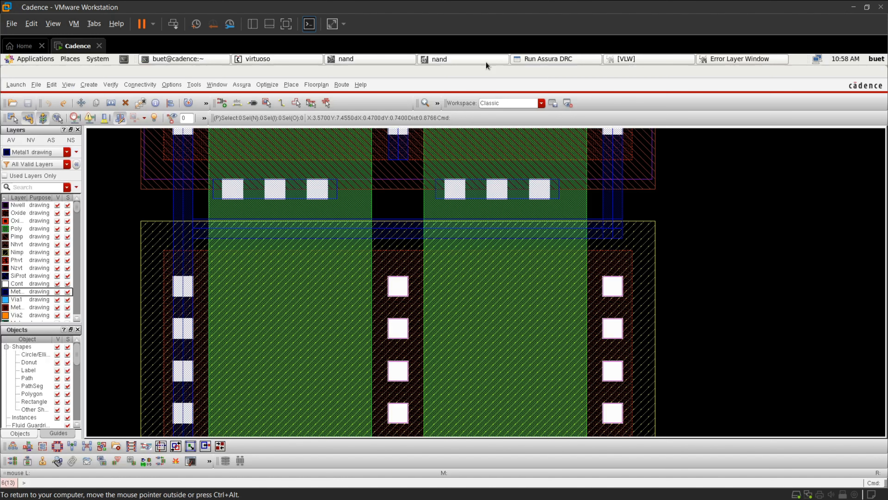
{"action": "scroll", "coordinate": [422, 224], "scroll_direction": "up", "scroll_amount": 5, "text": "ctrl"}
{"action": "scroll", "coordinate": [456, 197], "scroll_direction": "down", "scroll_amount": 3, "text": "ctrl"}
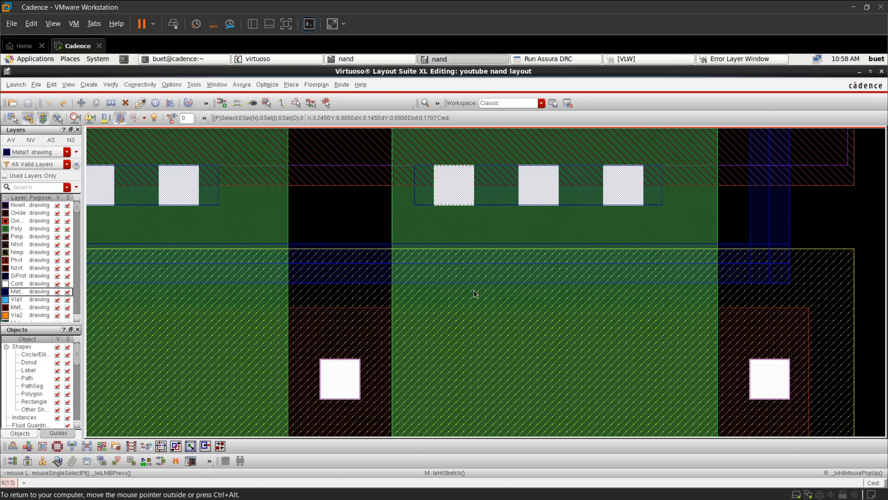
{"action": "scroll", "coordinate": [476, 310], "scroll_direction": "down", "scroll_amount": 2, "text": "ctrl"}
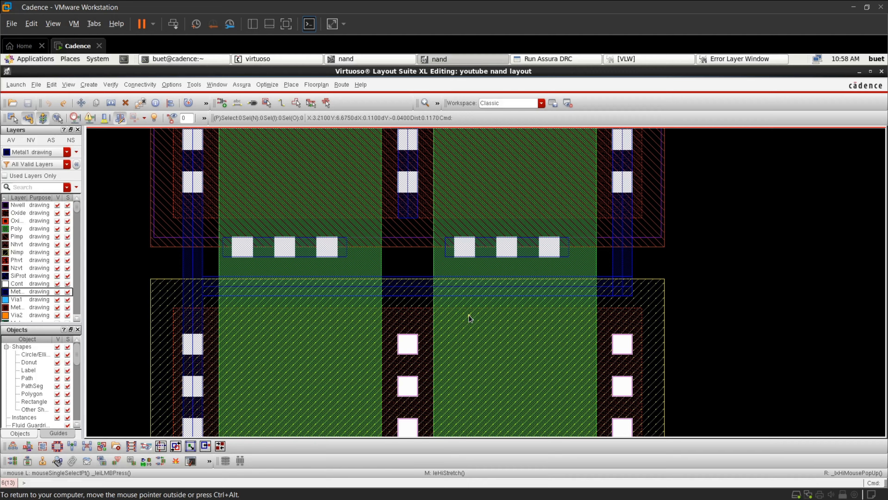
{"action": "scroll", "coordinate": [468, 314], "scroll_direction": "up", "scroll_amount": 4, "text": "ctrl"}
{"action": "key", "text": "k"}
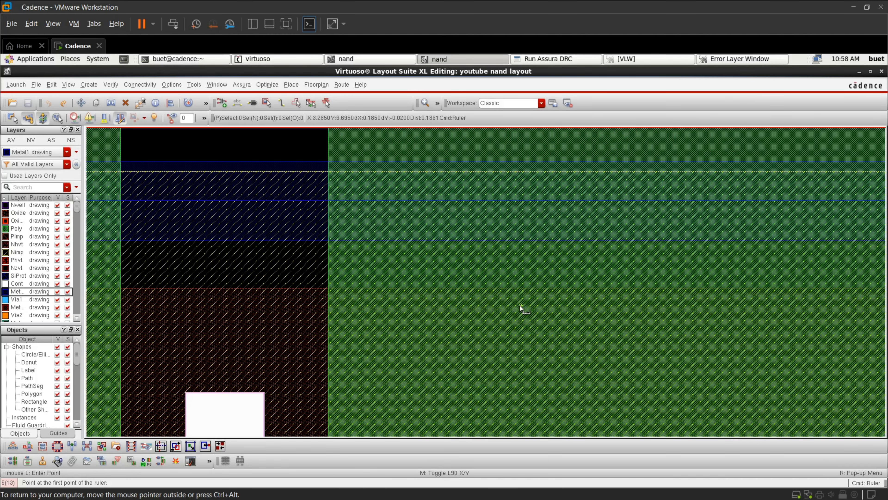
{"action": "left_click", "coordinate": [545, 289]}
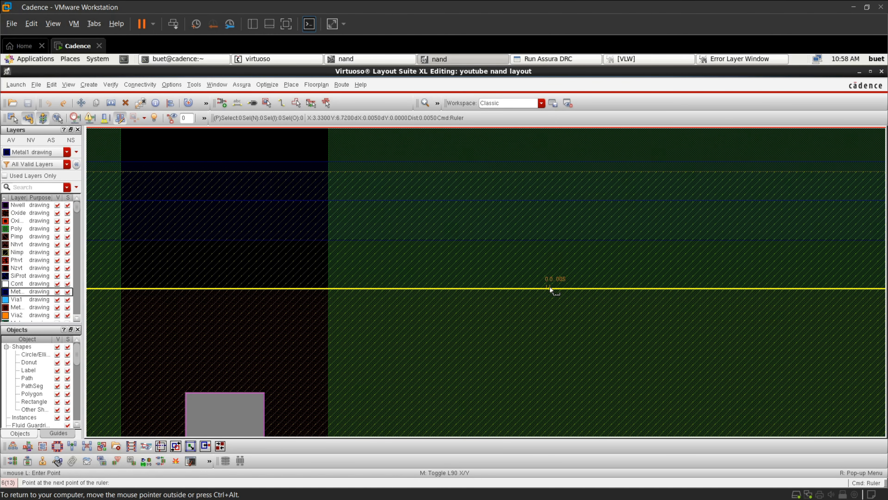
{"action": "key", "text": "Escape"}
{"action": "scroll", "coordinate": [549, 287], "scroll_direction": "down", "scroll_amount": 4, "text": "ctrl"}
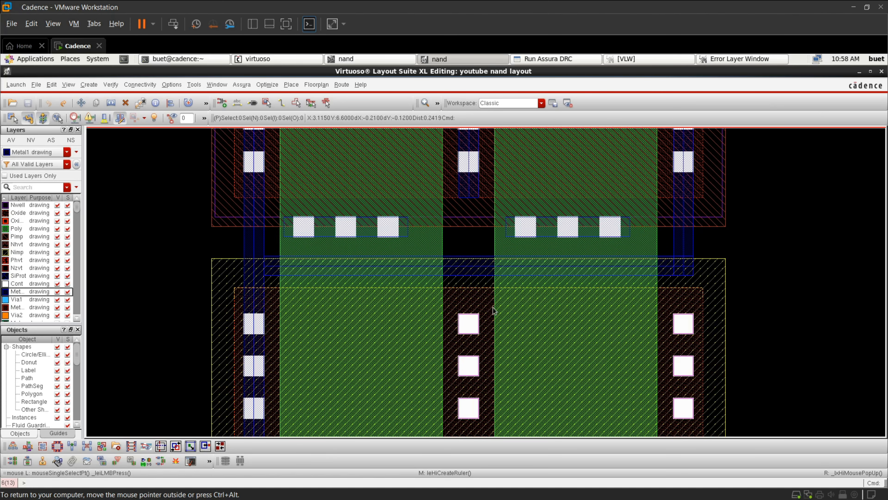
{"action": "scroll", "coordinate": [429, 259], "scroll_direction": "down", "scroll_amount": 2, "text": "ctrl"}
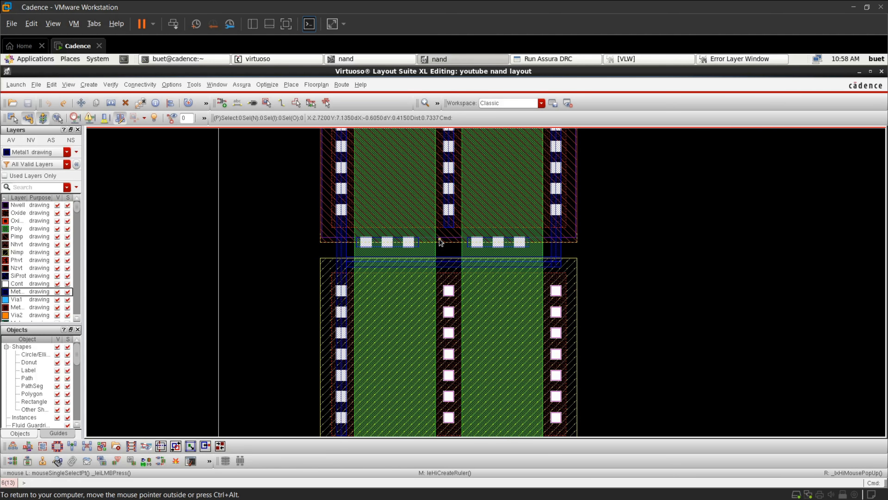
{"action": "scroll", "coordinate": [439, 239], "scroll_direction": "up", "scroll_amount": 2, "text": "ctrl"}
{"action": "scroll", "coordinate": [397, 316], "scroll_direction": "down", "scroll_amount": 2, "text": "ctrl"}
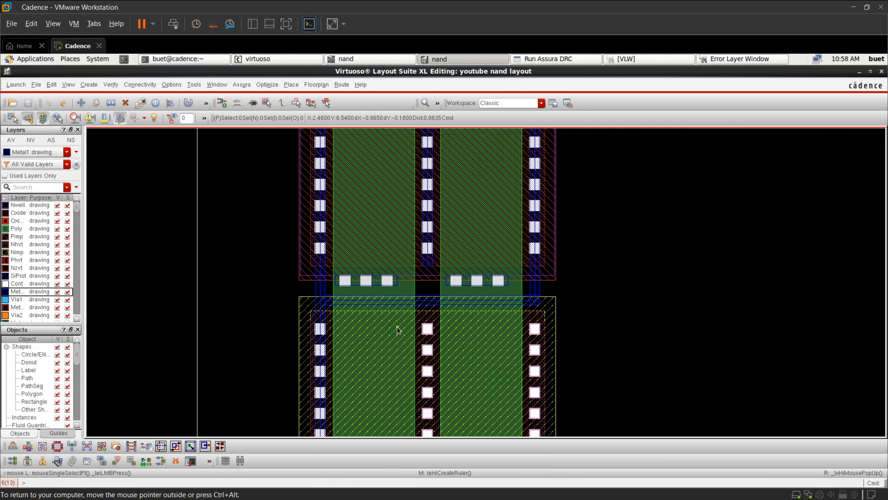
{"action": "scroll", "coordinate": [397, 329], "scroll_direction": "down", "scroll_amount": 2, "text": "ctrl"}
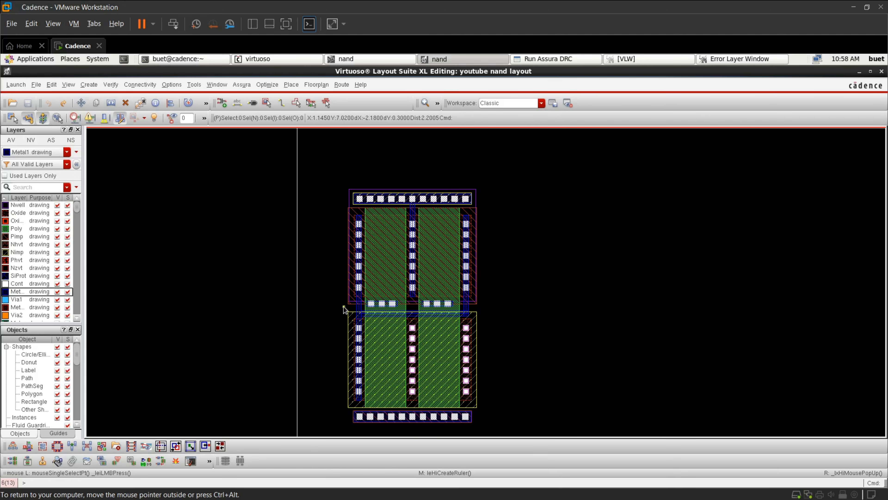
{"action": "scroll", "coordinate": [391, 315], "scroll_direction": "up", "scroll_amount": 2, "text": "ctrl"}
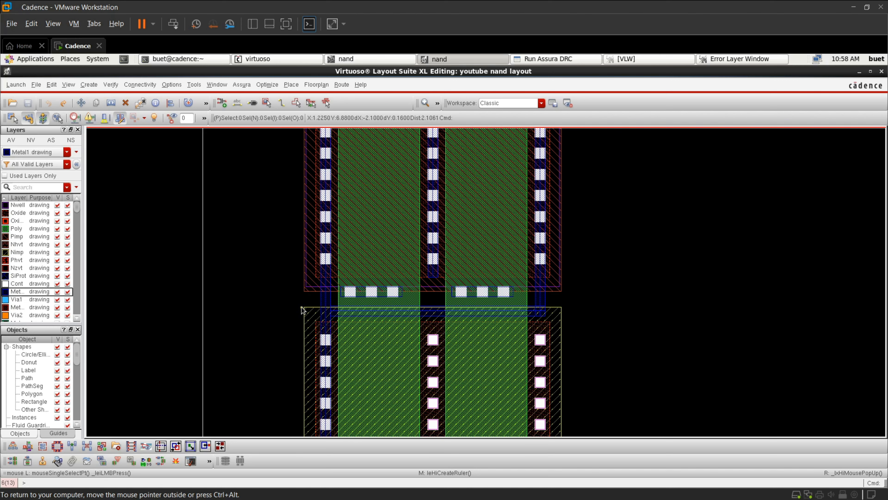
{"action": "scroll", "coordinate": [301, 303], "scroll_direction": "down", "scroll_amount": 2, "text": "ctrl"}
{"action": "left_click_drag", "start_coordinate": [293, 300], "coordinate": [451, 423]}
{"action": "scroll", "coordinate": [367, 317], "scroll_direction": "up", "scroll_amount": 2, "text": "ctrl"}
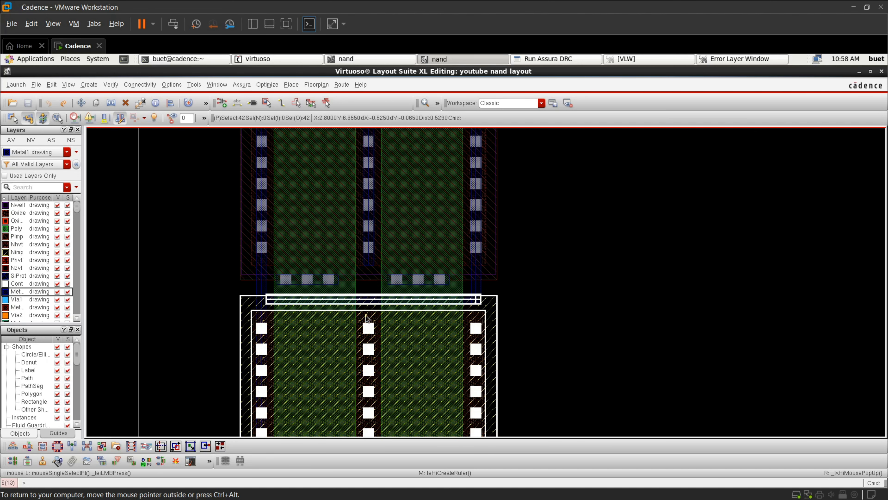
{"action": "scroll", "coordinate": [366, 317], "scroll_direction": "up", "scroll_amount": 4, "text": "ctrl"}
{"action": "scroll", "coordinate": [365, 313], "scroll_direction": "down", "scroll_amount": 2, "text": "ctrl"}
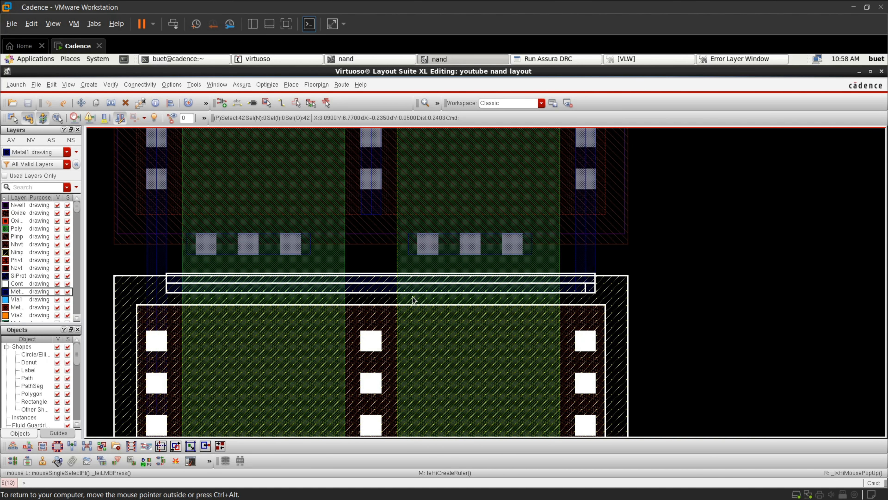
{"action": "left_click", "coordinate": [424, 288], "text": "shift"}
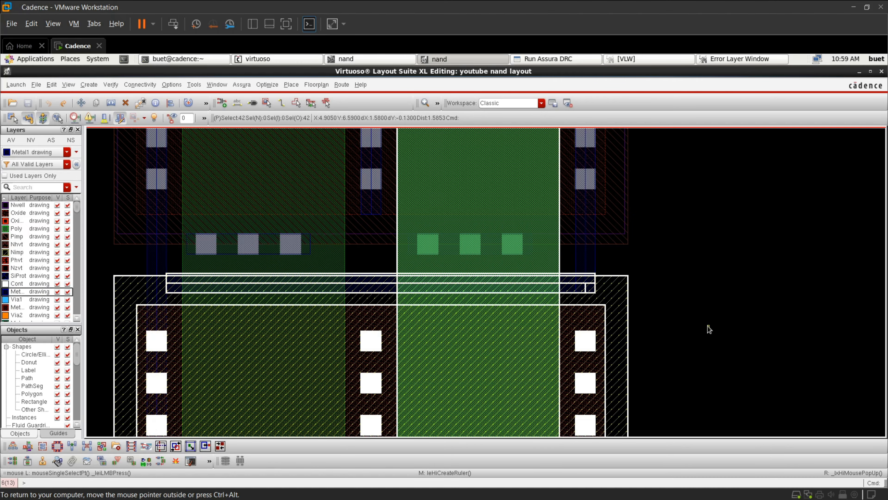
{"action": "left_click", "coordinate": [694, 324]}
{"action": "key", "text": "f"}
{"action": "scroll", "coordinate": [541, 304], "scroll_direction": "up", "scroll_amount": 2, "text": "ctrl"}
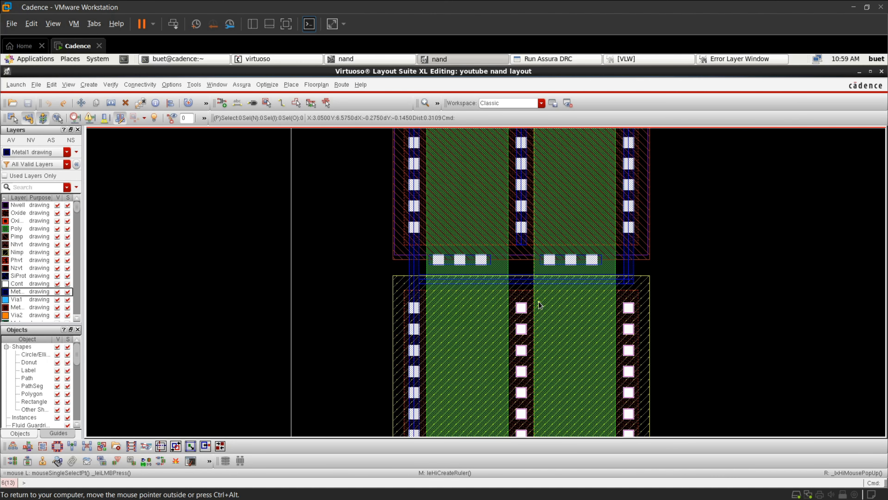
{"action": "scroll", "coordinate": [536, 304], "scroll_direction": "down", "scroll_amount": 2, "text": "ctrl"}
{"action": "scroll", "coordinate": [471, 303], "scroll_direction": "up", "scroll_amount": 2, "text": "ctrl"}
{"action": "scroll", "coordinate": [472, 302], "scroll_direction": "up", "scroll_amount": 2, "text": "ctrl"}
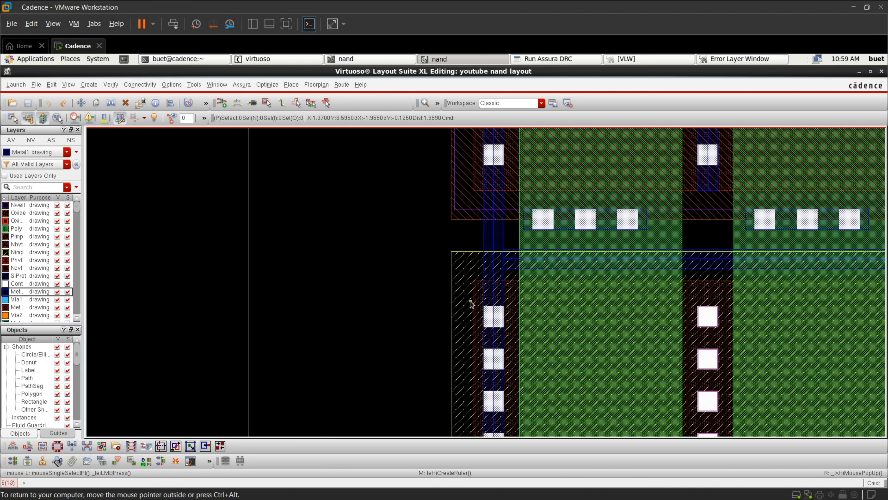
{"action": "scroll", "coordinate": [472, 302], "scroll_direction": "down", "scroll_amount": 4, "text": "ctrl"}
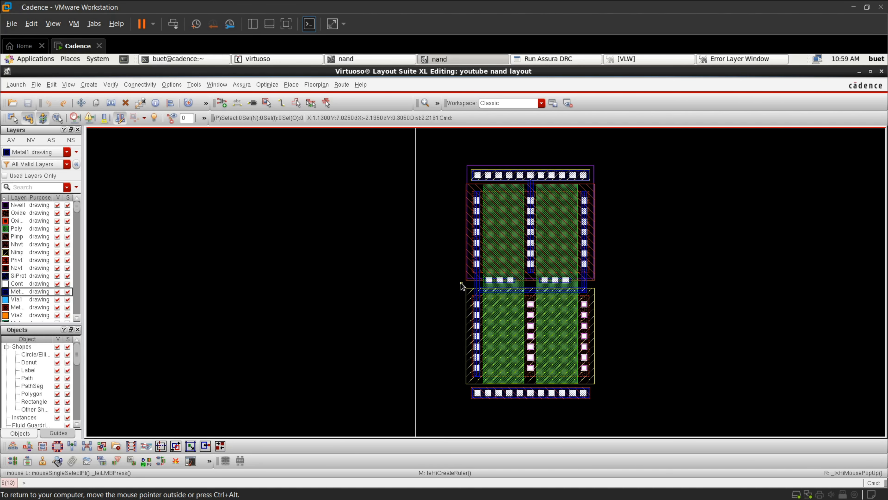
{"action": "left_click_drag", "start_coordinate": [461, 282], "coordinate": [644, 414]}
{"action": "scroll", "coordinate": [509, 285], "scroll_direction": "up", "scroll_amount": 3, "text": "ctrl"}
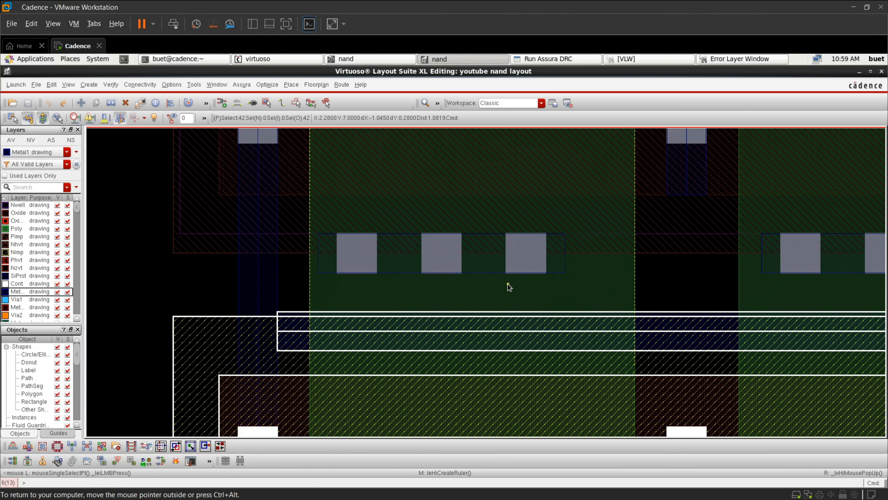
{"action": "left_click", "coordinate": [410, 339], "text": "shift"}
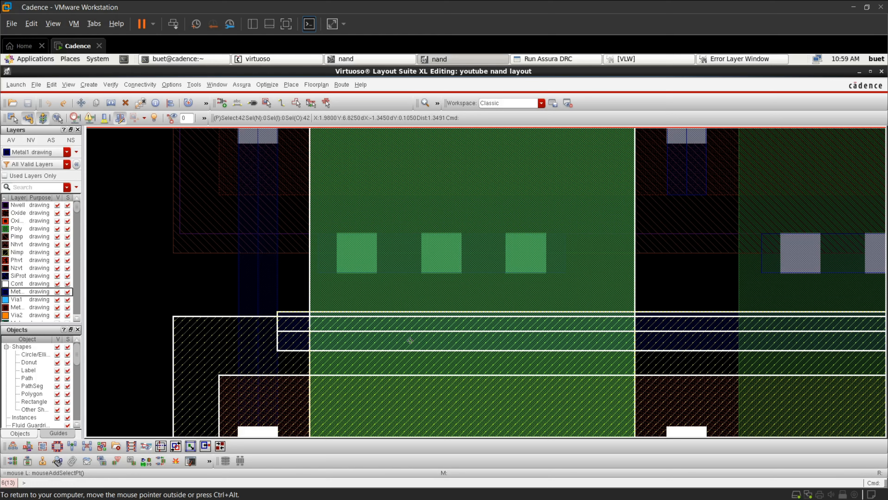
{"action": "scroll", "coordinate": [704, 330], "scroll_direction": "down", "scroll_amount": 3, "text": "ctrl"}
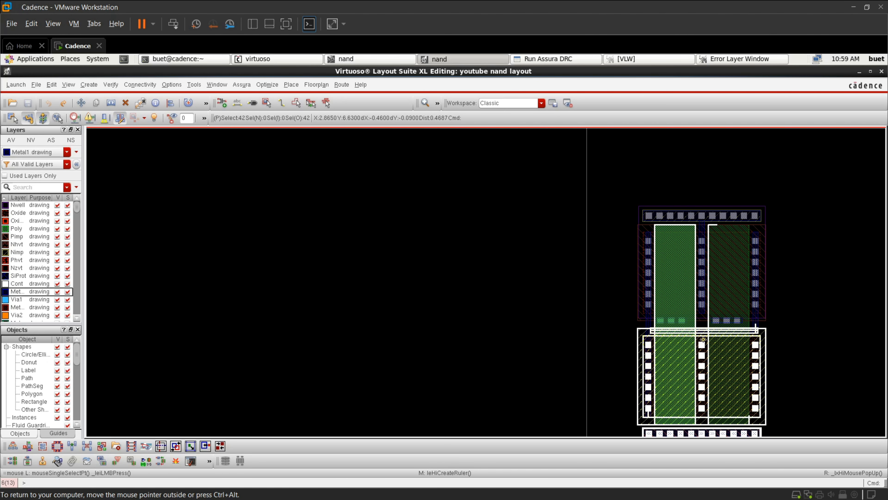
{"action": "left_click", "coordinate": [791, 342]}
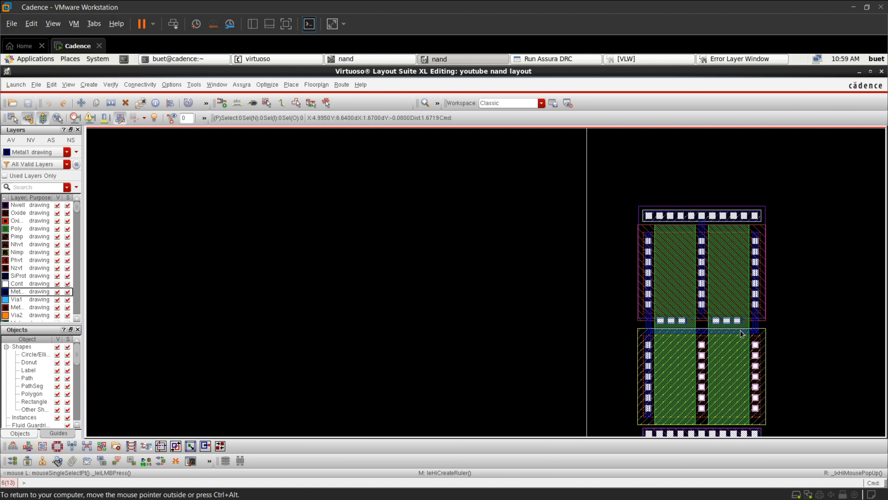
Move the horizontal Metal1 path up over the gate contact rows so it sits clear above the lower Nimp region
{"action": "scroll", "coordinate": [740, 336], "scroll_direction": "down", "scroll_amount": 3, "text": "ctrl"}
{"action": "scroll", "coordinate": [620, 316], "scroll_direction": "up", "scroll_amount": 2, "text": "ctrl"}
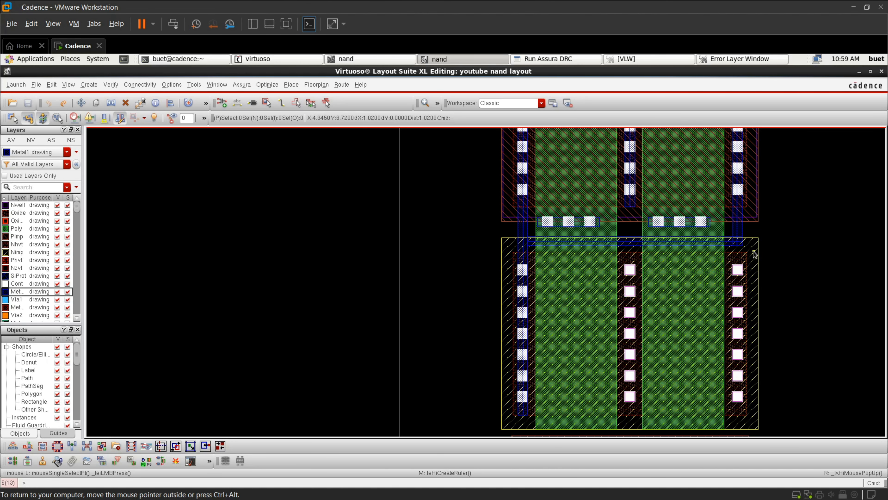
{"action": "scroll", "coordinate": [754, 252], "scroll_direction": "up", "scroll_amount": 2, "text": "ctrl"}
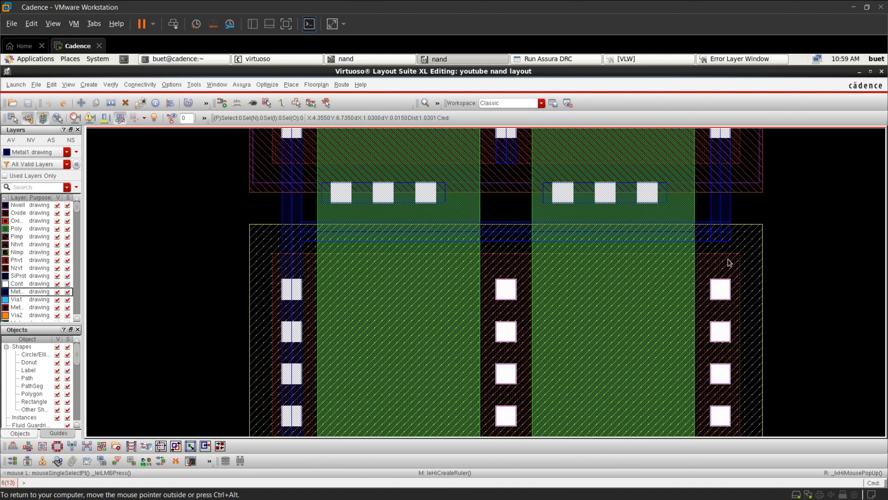
{"action": "left_click", "coordinate": [614, 238]}
{"action": "key", "text": "m"}
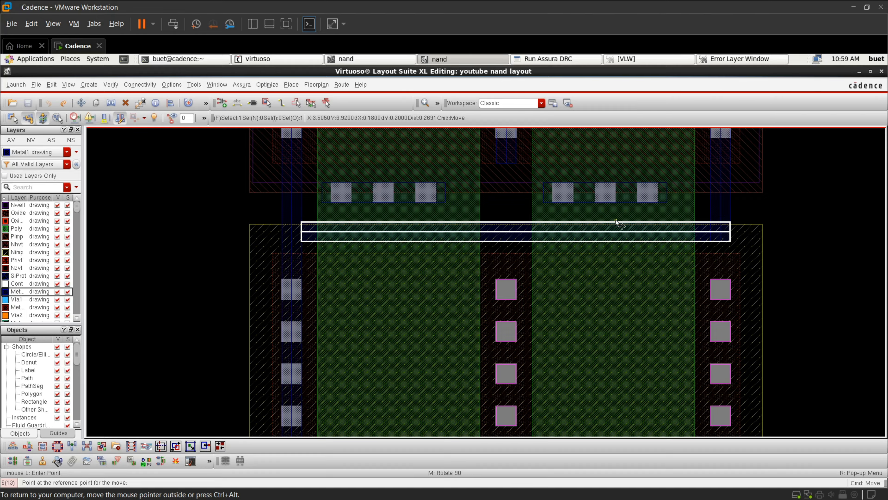
{"action": "left_click", "coordinate": [616, 228]}
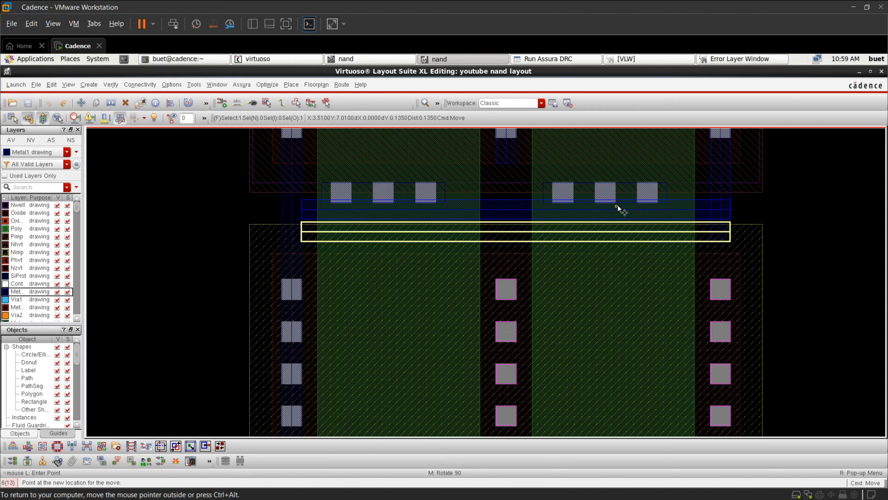
{"action": "left_click", "coordinate": [618, 196]}
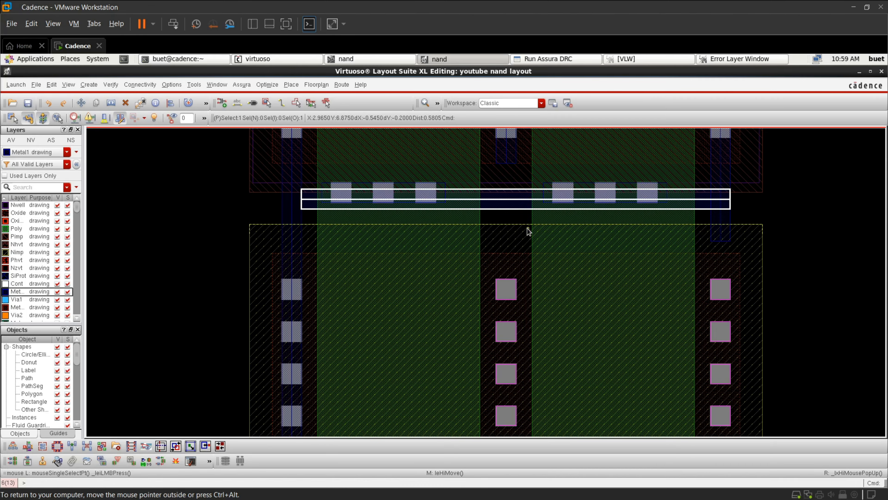
Move the whole lower transistor section with the bottom contact row up by 0.12, towards the gate contacts
{"action": "scroll", "coordinate": [527, 230], "scroll_direction": "down", "scroll_amount": 1, "text": "ctrl"}
{"action": "scroll", "coordinate": [405, 282], "scroll_direction": "down", "scroll_amount": 1, "text": "ctrl"}
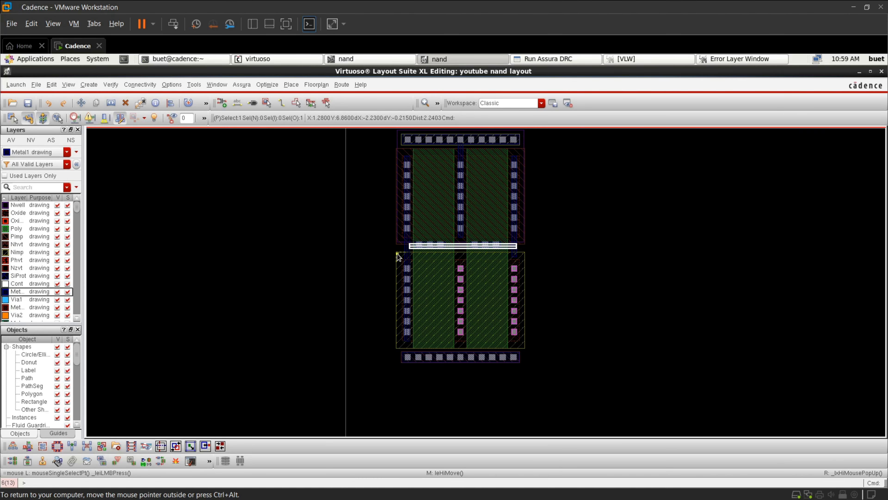
{"action": "left_click_drag", "start_coordinate": [391, 248], "coordinate": [548, 373]}
{"action": "scroll", "coordinate": [454, 248], "scroll_direction": "up", "scroll_amount": 3, "text": "ctrl"}
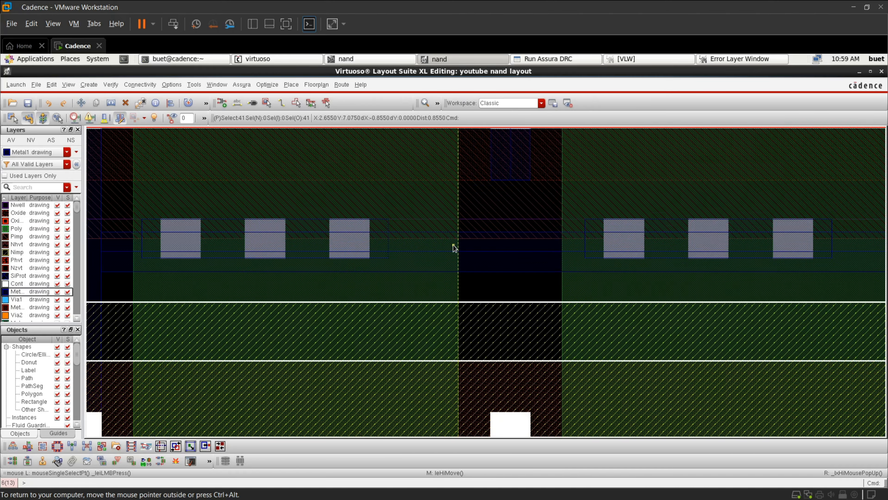
{"action": "scroll", "coordinate": [457, 252], "scroll_direction": "down", "scroll_amount": 1, "text": "ctrl"}
{"action": "scroll", "coordinate": [461, 259], "scroll_direction": "up", "scroll_amount": 1, "text": "ctrl"}
{"action": "key", "text": "m"}
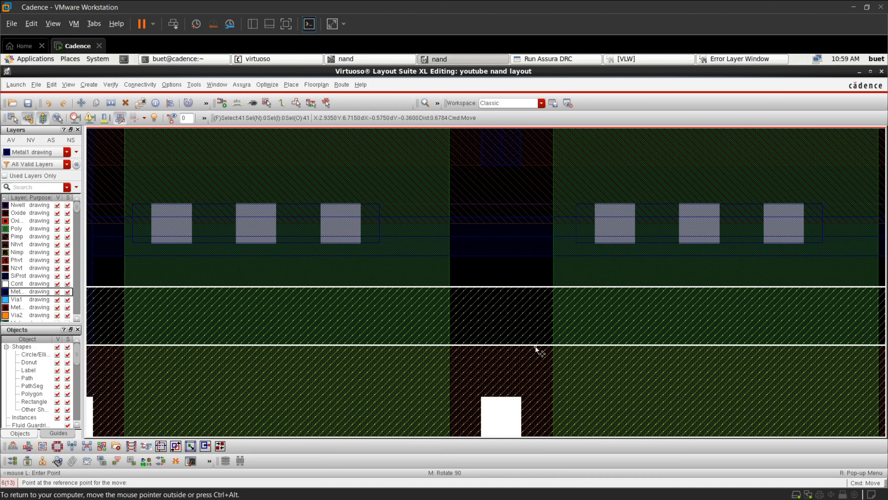
{"action": "left_click", "coordinate": [535, 346]}
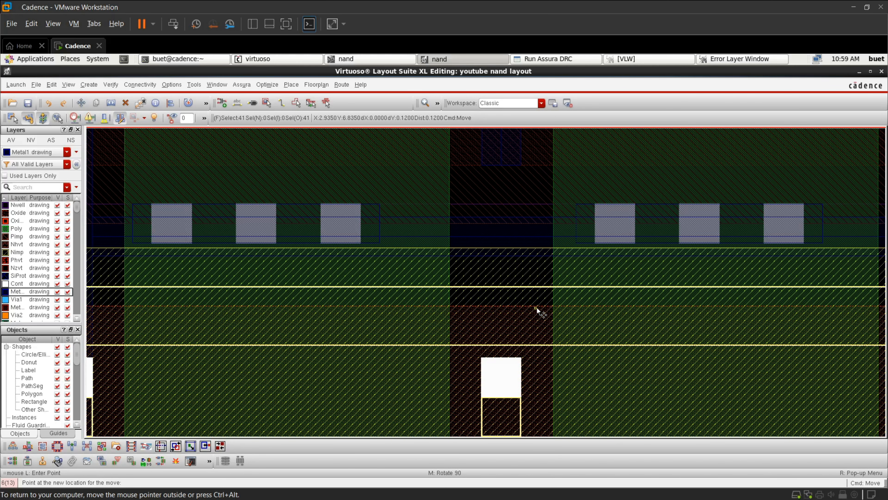
{"action": "left_click", "coordinate": [537, 307]}
{"action": "scroll", "coordinate": [537, 307], "scroll_direction": "down", "scroll_amount": 6, "text": "ctrl"}
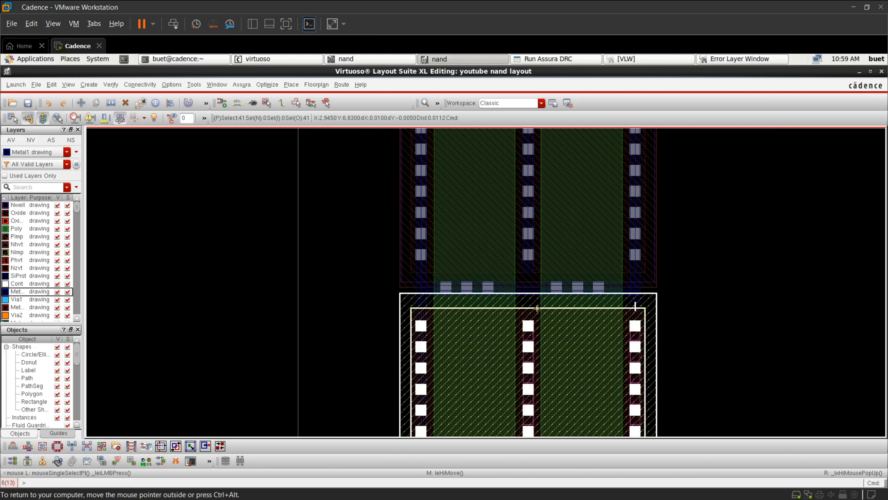
{"action": "left_click", "coordinate": [603, 300]}
Move the horizontal Metal1 path back down off the gate contacts, to just above the lower transistor's contact columns
{"action": "scroll", "coordinate": [603, 300], "scroll_direction": "up", "scroll_amount": 6, "text": "ctrl"}
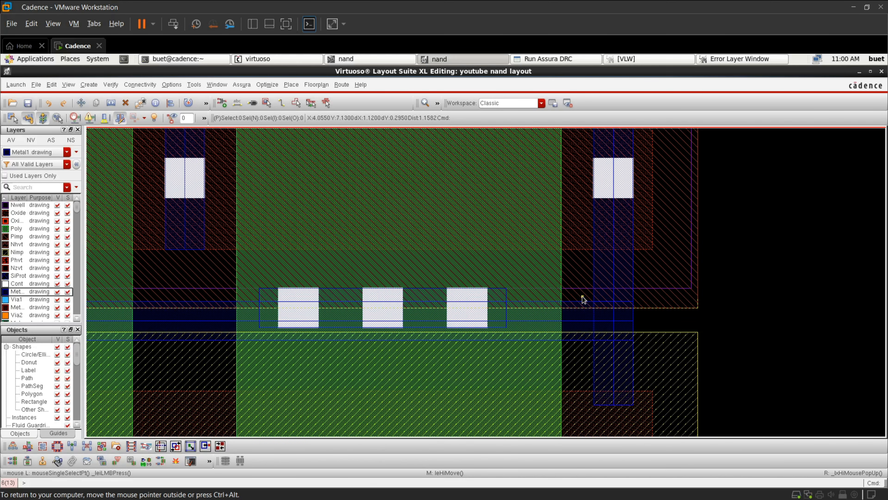
{"action": "scroll", "coordinate": [494, 332], "scroll_direction": "down", "scroll_amount": 2, "text": "ctrl"}
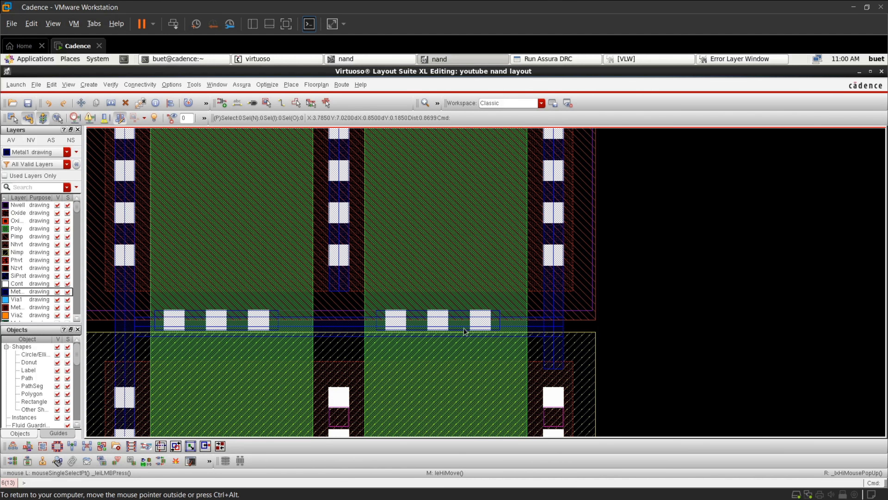
{"action": "left_click", "coordinate": [535, 325]}
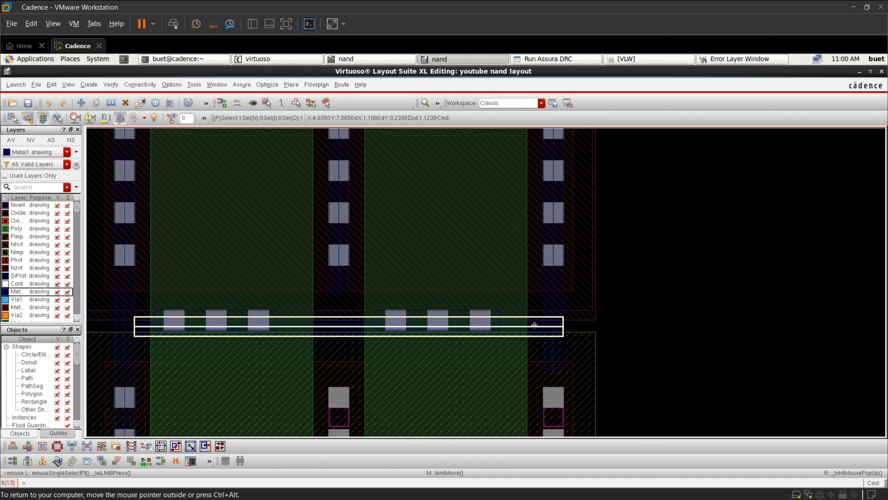
{"action": "key", "text": "m"}
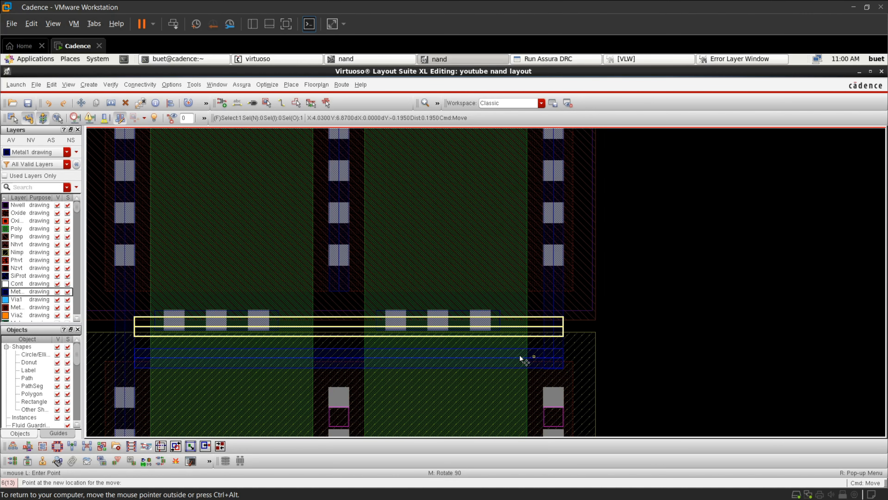
{"action": "left_click", "coordinate": [519, 355]}
Quick Align the horizontal Metal1 path's top edge below the gate contacts' Metal1 edge with a user spacing of 0.12
{"action": "scroll", "coordinate": [419, 352], "scroll_direction": "up", "scroll_amount": 2, "text": "ctrl"}
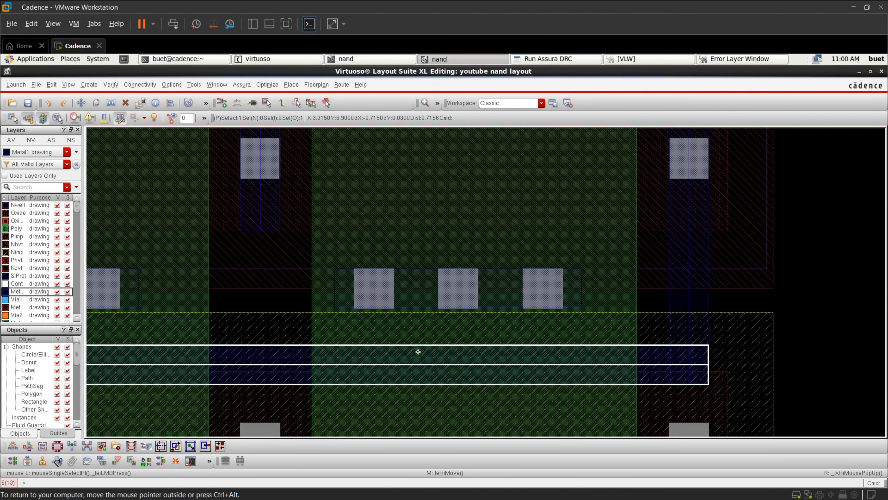
{"action": "right_click", "coordinate": [421, 344]}
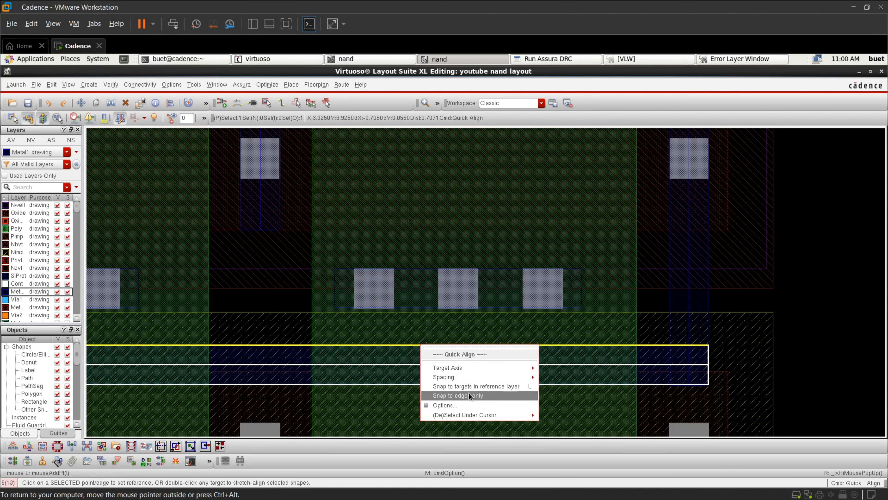
{"action": "left_click", "coordinate": [466, 408]}
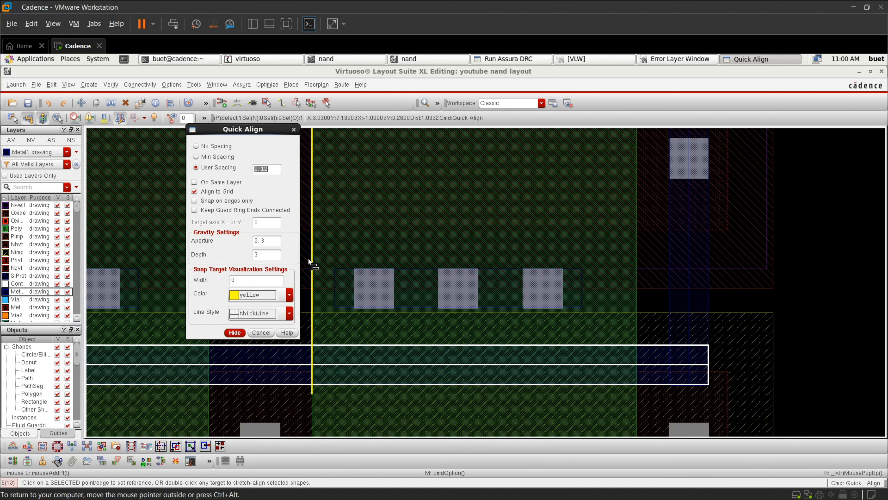
{"action": "left_click", "coordinate": [235, 332]}
{"action": "left_click", "coordinate": [425, 350]}
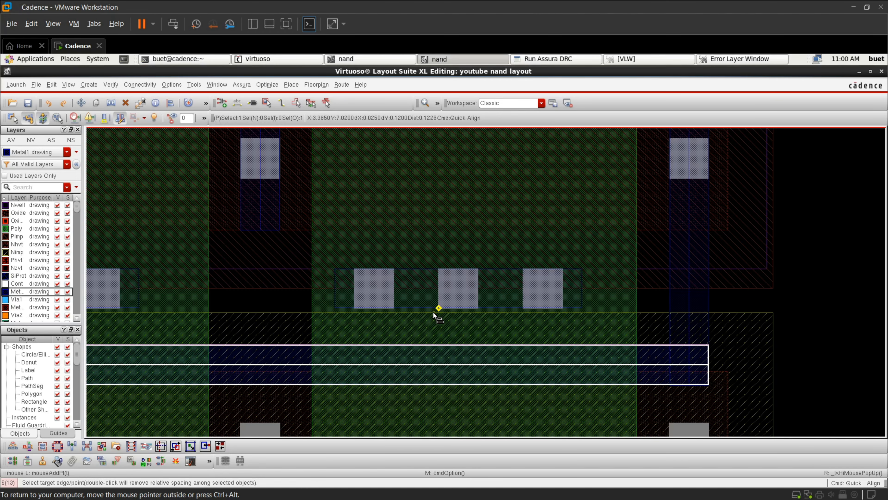
{"action": "left_click", "coordinate": [433, 312]}
{"action": "scroll", "coordinate": [433, 313], "scroll_direction": "down", "scroll_amount": 2, "text": "ctrl"}
{"action": "scroll", "coordinate": [346, 345], "scroll_direction": "up", "scroll_amount": 2, "text": "ctrl"}
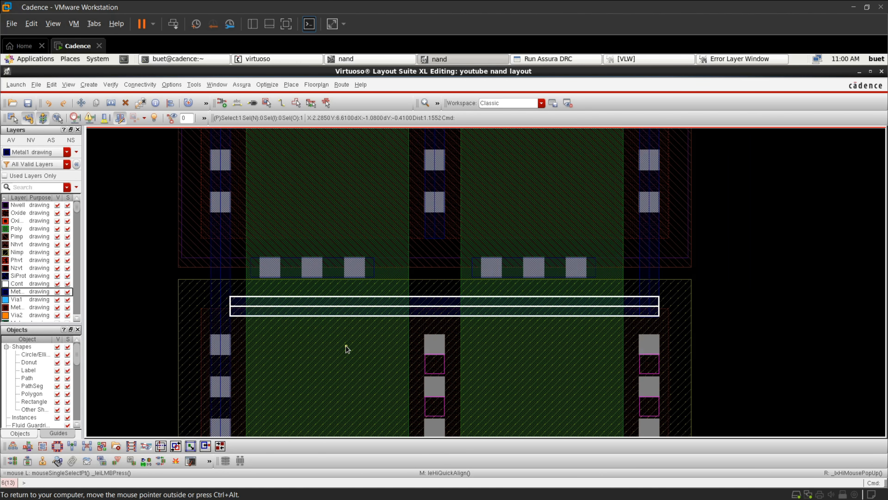
{"action": "scroll", "coordinate": [345, 345], "scroll_direction": "down", "scroll_amount": 3, "text": "ctrl"}
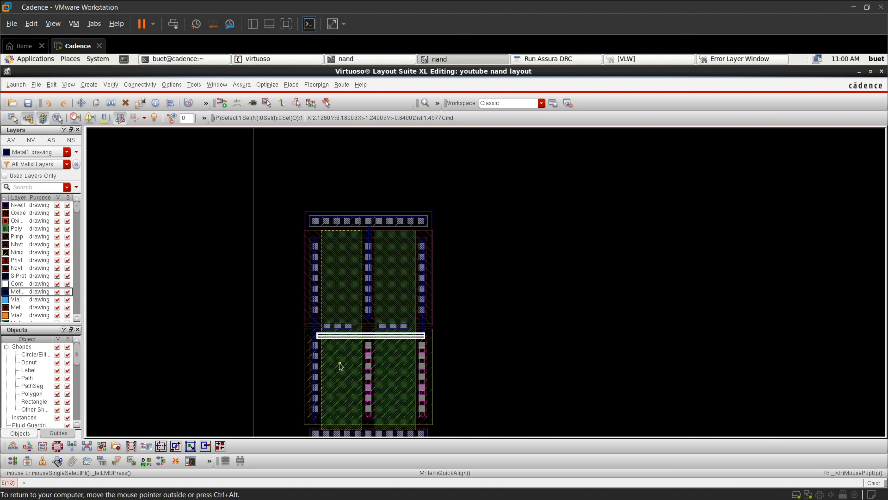
{"action": "scroll", "coordinate": [327, 337], "scroll_direction": "up", "scroll_amount": 4, "text": "ctrl"}
{"action": "scroll", "coordinate": [285, 330], "scroll_direction": "up", "scroll_amount": 4, "text": "ctrl"}
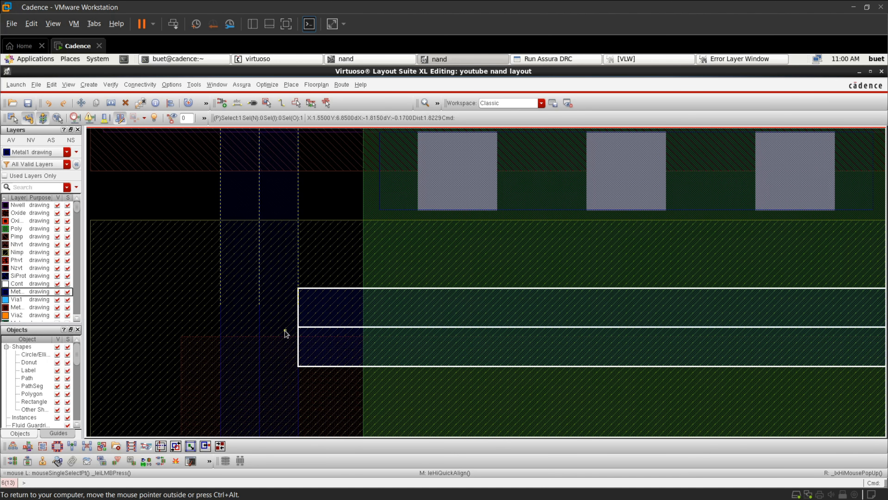
Undo the last Quick Align and the preceding move of the horizontal Metal1 path, then deselect it
{"action": "scroll", "coordinate": [285, 330], "scroll_direction": "down", "scroll_amount": 4, "text": "ctrl"}
{"action": "scroll", "coordinate": [506, 353], "scroll_direction": "up", "scroll_amount": 4, "text": "ctrl"}
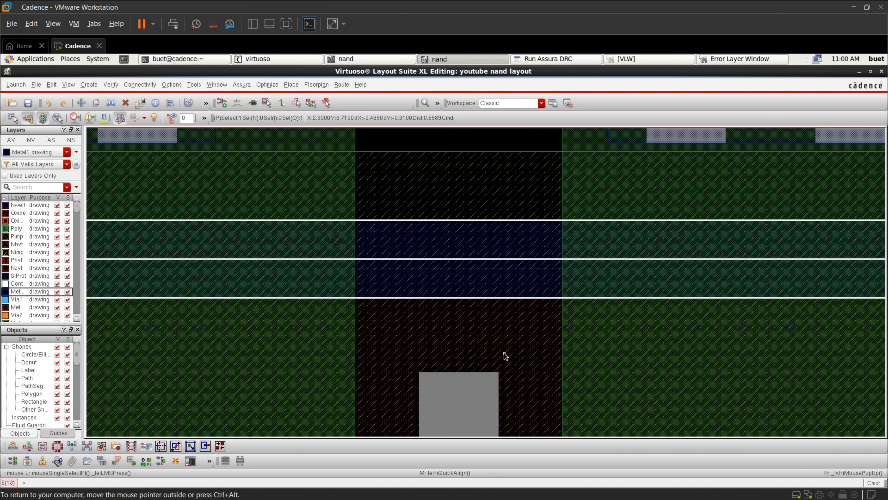
{"action": "scroll", "coordinate": [506, 356], "scroll_direction": "down", "scroll_amount": 4, "text": "ctrl"}
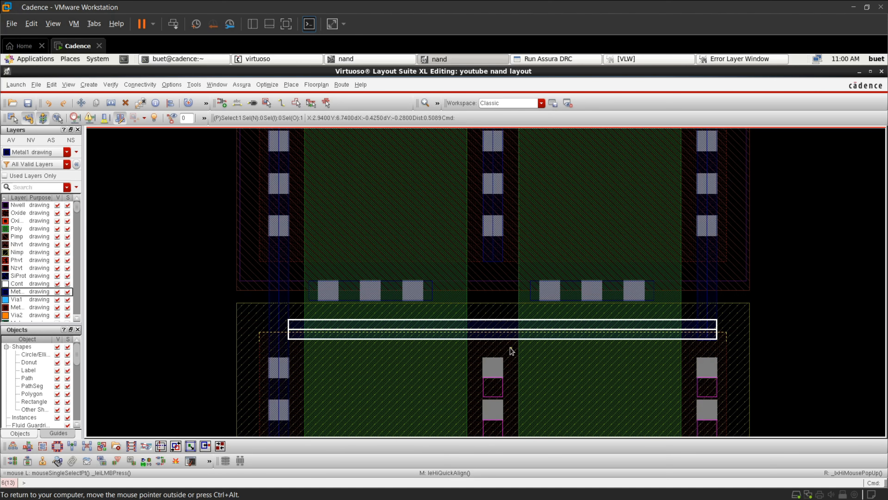
{"action": "key", "text": "u"}
{"action": "key", "text": "u"}
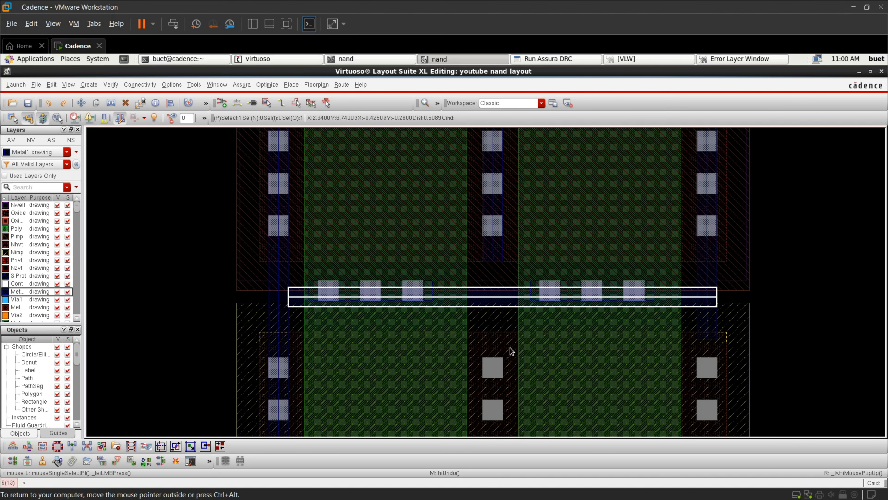
{"action": "scroll", "coordinate": [486, 330], "scroll_direction": "down", "scroll_amount": 4, "text": "ctrl"}
{"action": "left_click", "coordinate": [664, 339]}
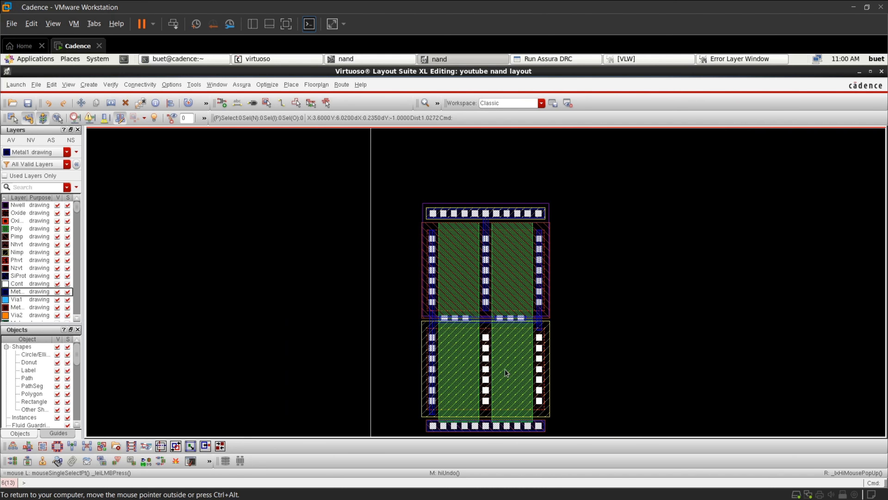
Stretch the whole lower transistor section with the bottom contact row down by about 0.27, away from the gate contacts
{"action": "scroll", "coordinate": [477, 423], "scroll_direction": "up", "scroll_amount": 3, "text": "ctrl"}
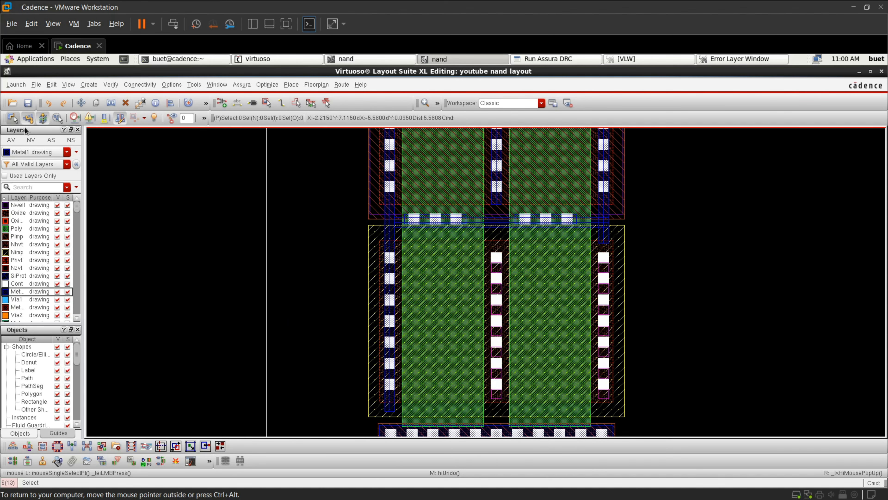
{"action": "scroll", "coordinate": [378, 235], "scroll_direction": "up", "scroll_amount": 4, "text": "ctrl"}
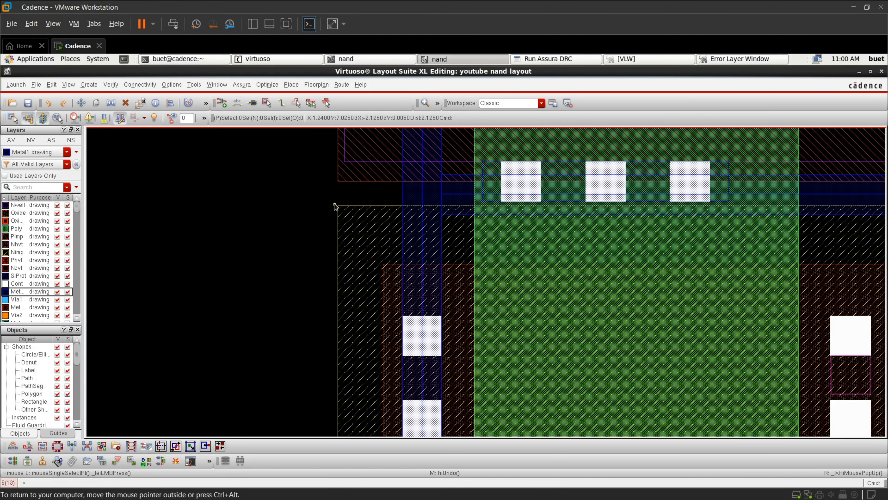
{"action": "scroll", "coordinate": [335, 207], "scroll_direction": "down", "scroll_amount": 4, "text": "ctrl"}
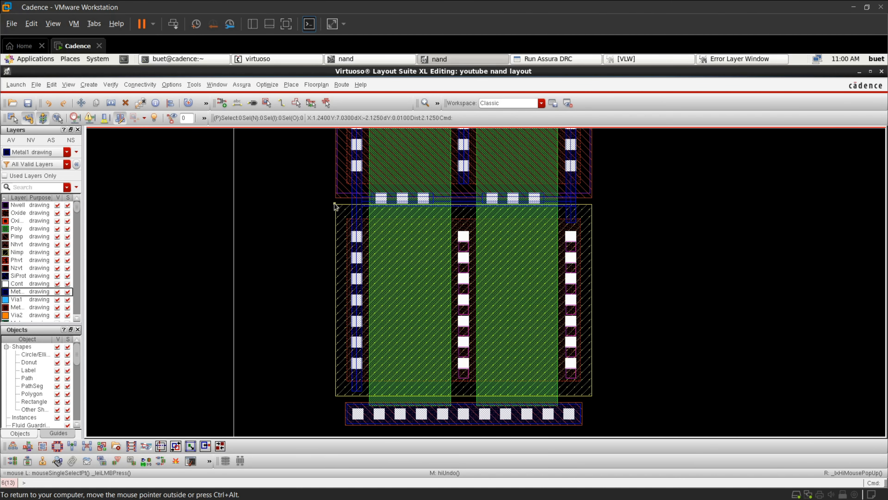
{"action": "left_click_drag", "start_coordinate": [334, 206], "coordinate": [619, 423]}
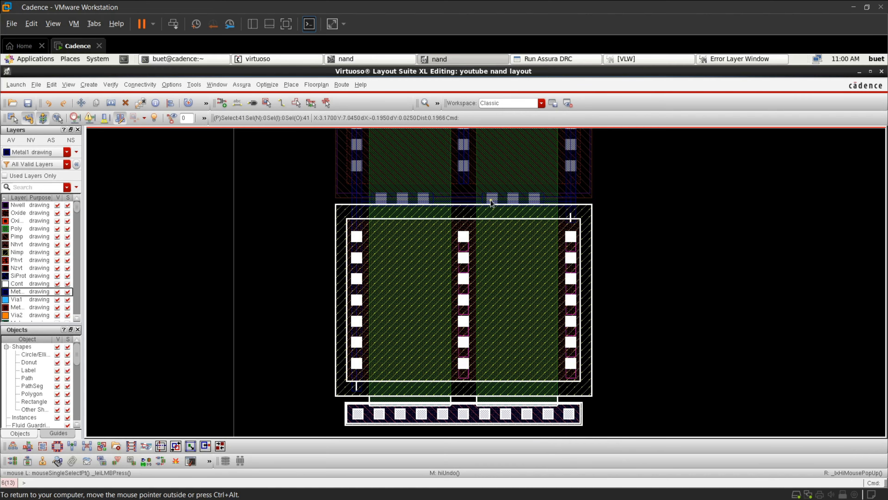
{"action": "scroll", "coordinate": [491, 202], "scroll_direction": "up", "scroll_amount": 6, "text": "ctrl"}
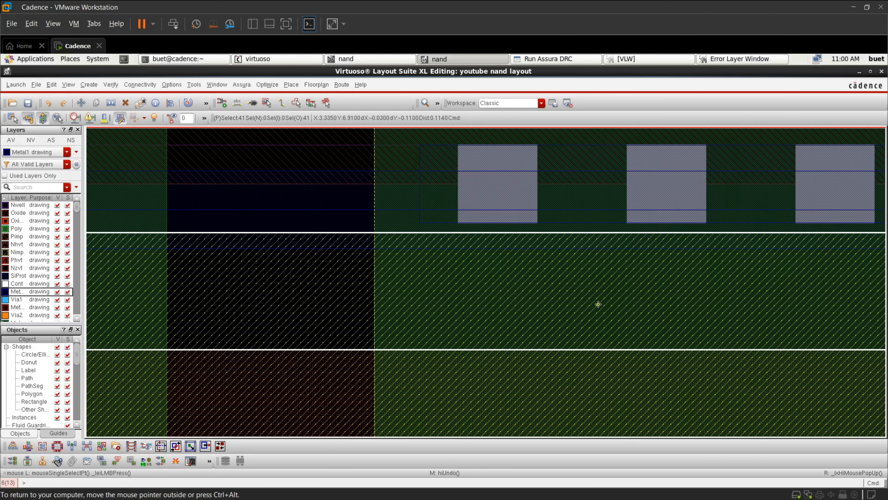
{"action": "key", "text": "s"}
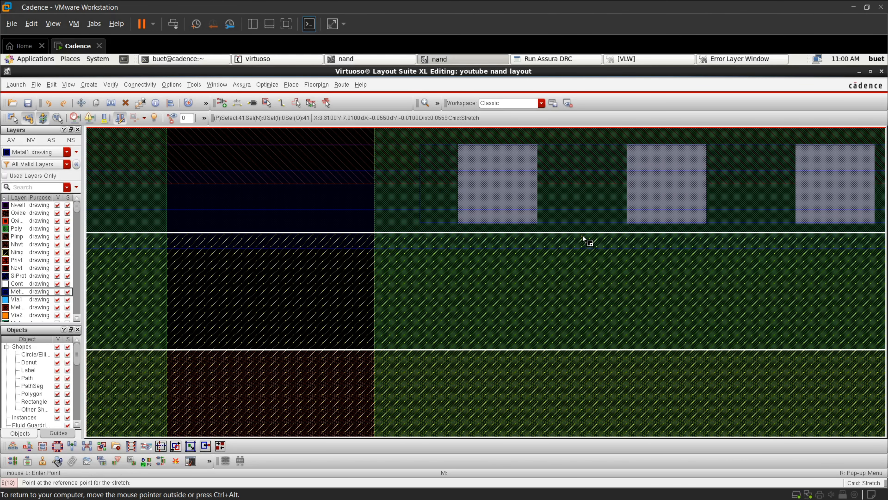
{"action": "left_click", "coordinate": [598, 220]}
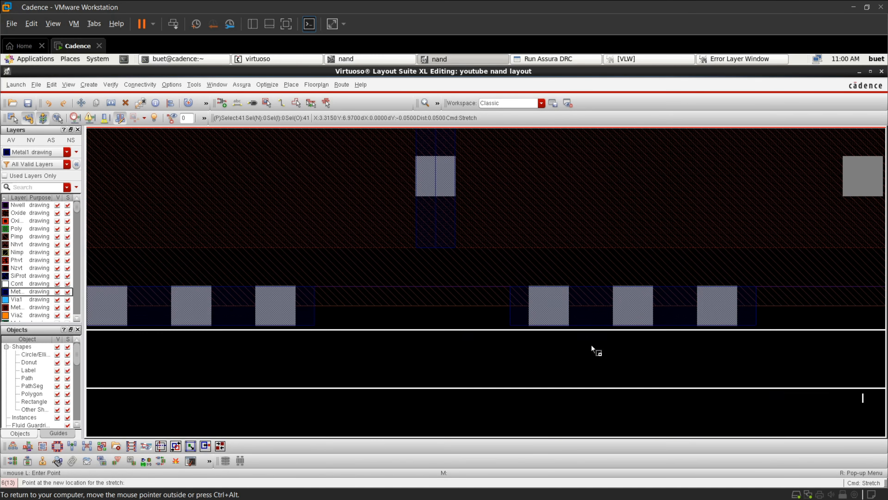
{"action": "scroll", "coordinate": [590, 361], "scroll_direction": "down", "scroll_amount": 2}
{"action": "scroll", "coordinate": [589, 380], "scroll_direction": "up", "scroll_amount": 2}
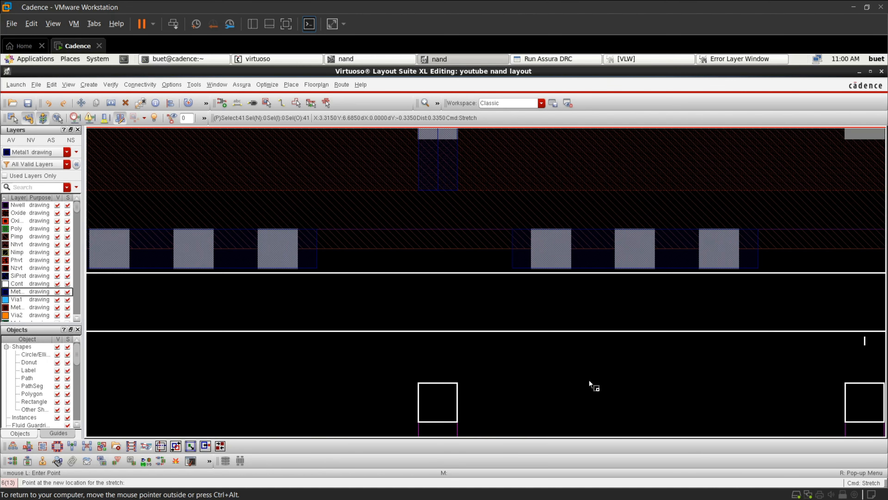
{"action": "scroll", "coordinate": [590, 380], "scroll_direction": "down", "scroll_amount": 2}
{"action": "left_click", "coordinate": [586, 371]}
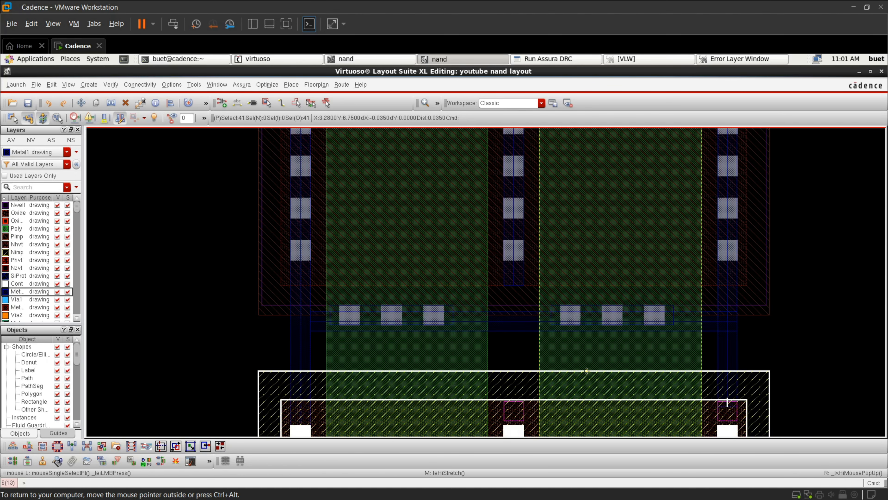
Stretch the lower end of the lower transistor's outer Metal1 path, beside the first gate, up to the Oxide's bottom edge
{"action": "scroll", "coordinate": [587, 370], "scroll_direction": "down", "scroll_amount": 3}
{"action": "left_click", "coordinate": [665, 369]}
{"action": "scroll", "coordinate": [589, 429], "scroll_direction": "up", "scroll_amount": 3}
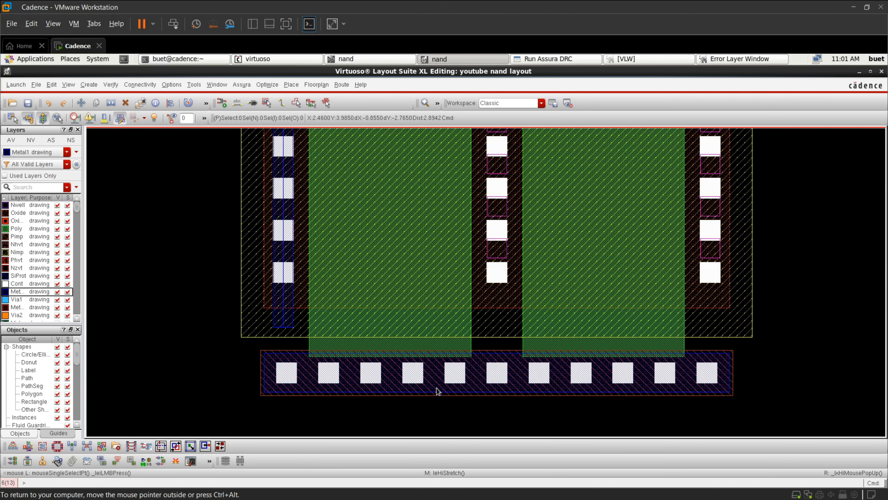
{"action": "scroll", "coordinate": [270, 340], "scroll_direction": "up", "scroll_amount": 2}
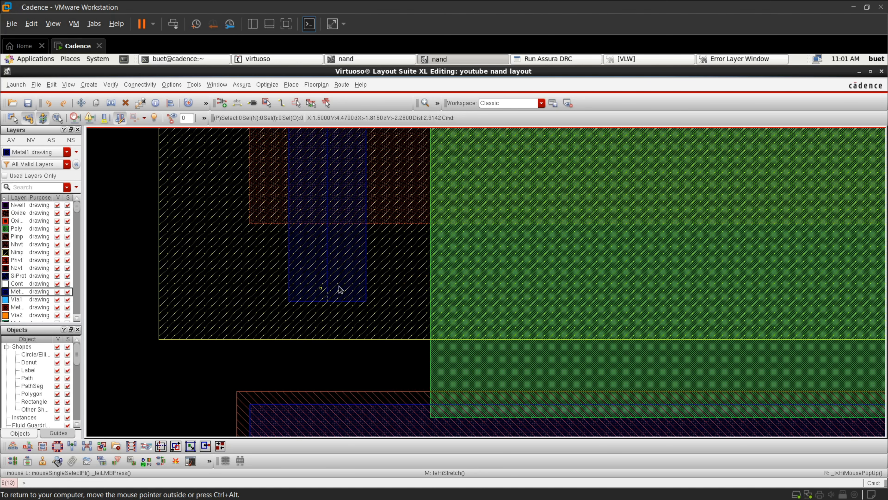
{"action": "key", "text": "s"}
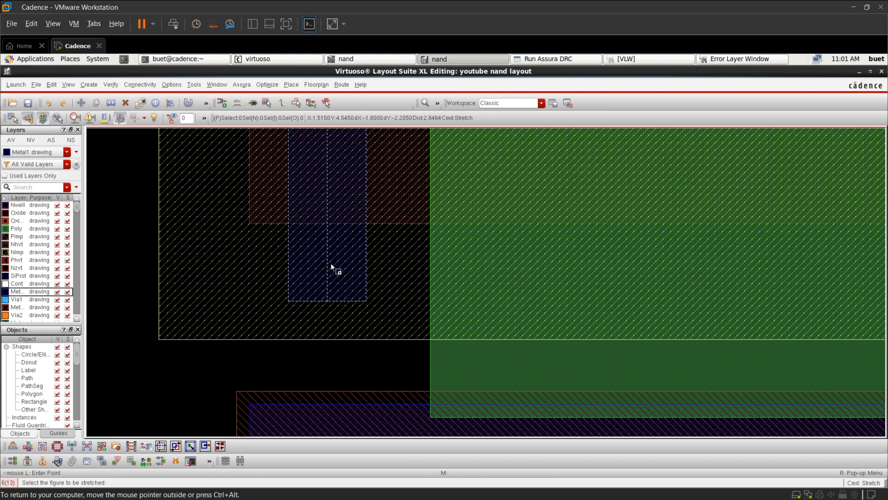
{"action": "left_click", "coordinate": [327, 296]}
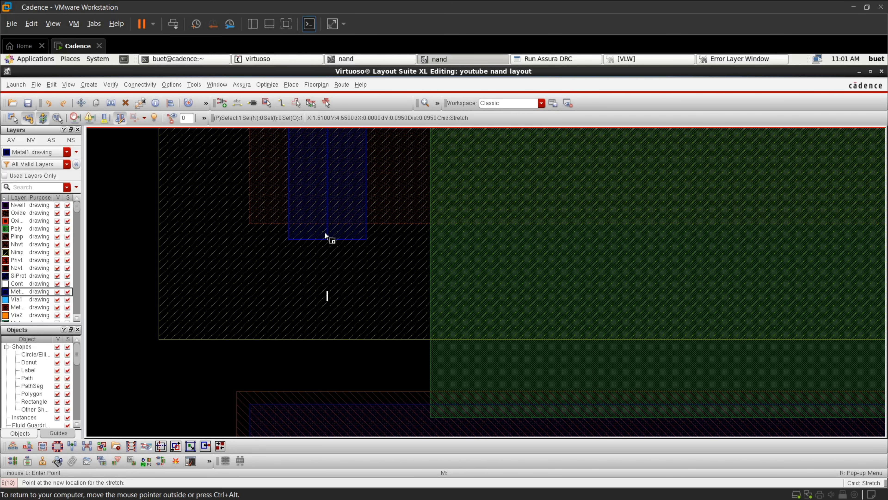
{"action": "left_click", "coordinate": [325, 218]}
{"action": "scroll", "coordinate": [324, 218], "scroll_direction": "down", "scroll_amount": 3}
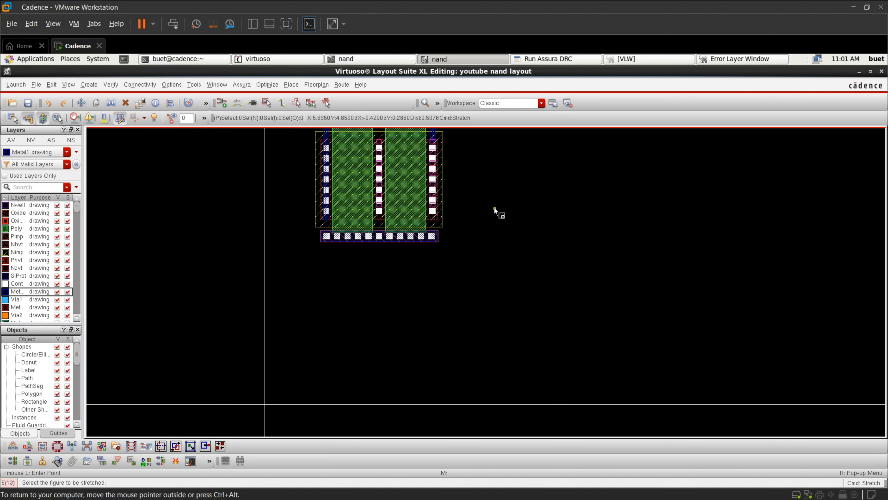
{"action": "key", "text": "Escape"}
Move the horizontal Metal1 path down off the gate contacts into the gap above the lower Nimp region
{"action": "scroll", "coordinate": [464, 229], "scroll_direction": "down", "scroll_amount": 2}
{"action": "scroll", "coordinate": [438, 190], "scroll_direction": "up", "scroll_amount": 3}
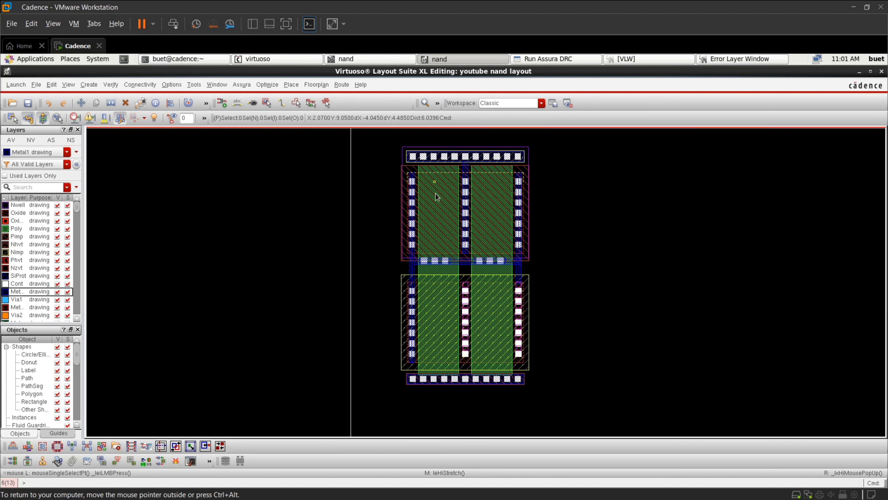
{"action": "scroll", "coordinate": [434, 282], "scroll_direction": "up", "scroll_amount": 2}
{"action": "scroll", "coordinate": [432, 231], "scroll_direction": "up", "scroll_amount": 3}
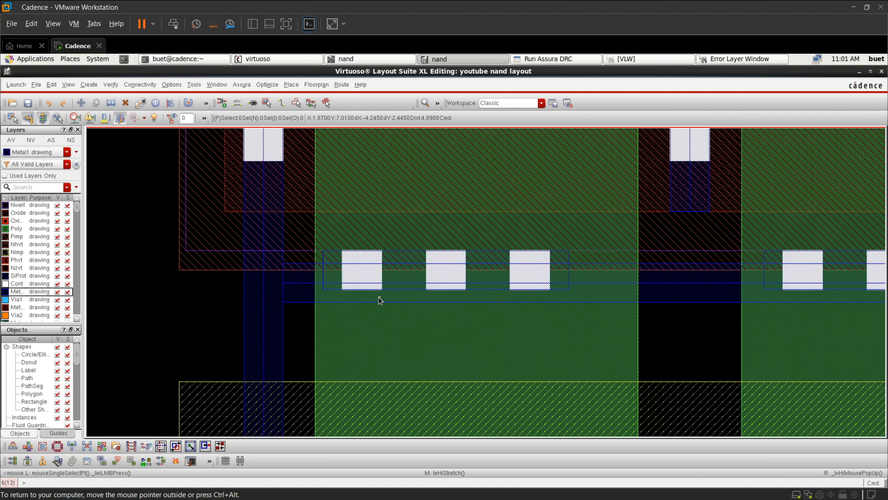
{"action": "left_click", "coordinate": [591, 300]}
{"action": "left_click_drag", "start_coordinate": [591, 296], "coordinate": [585, 366]}
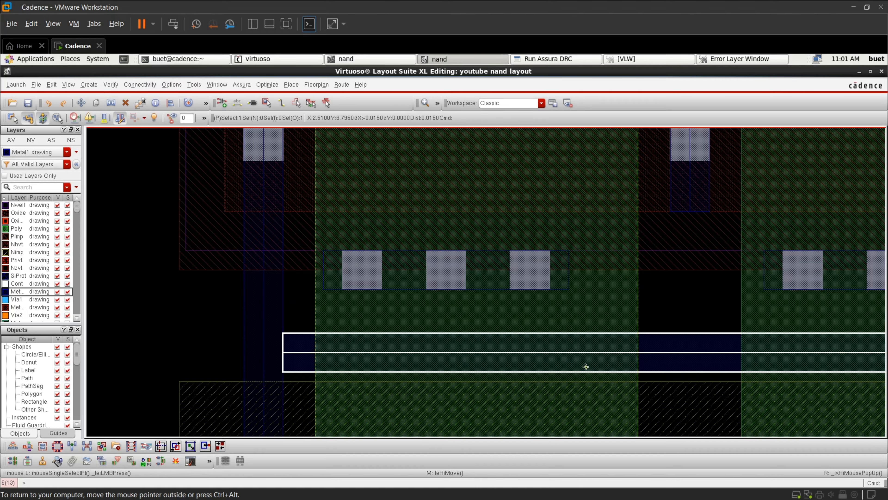
Quick Align the horizontal Metal1 path's top edge to the lower Metal1 edge of the gate contacts, keeping the set spacing
{"action": "key", "text": "a"}
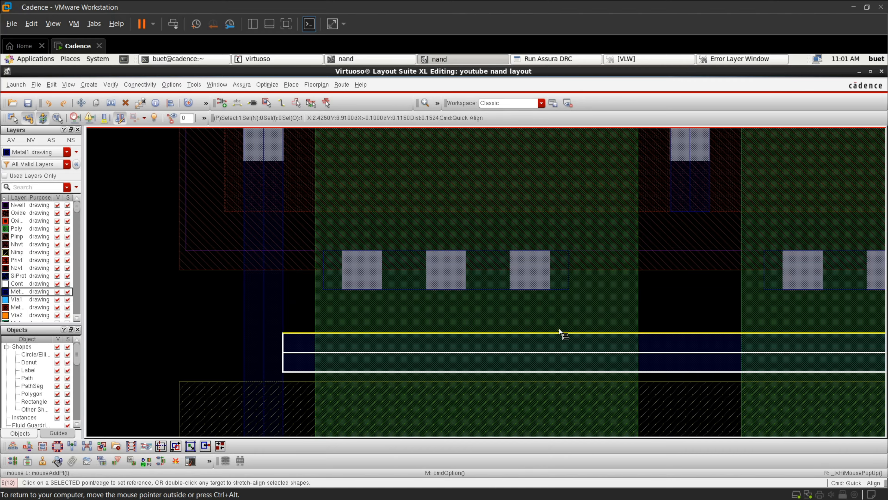
{"action": "left_click", "coordinate": [558, 329]}
{"action": "left_click", "coordinate": [557, 297]}
{"action": "scroll", "coordinate": [557, 297], "scroll_direction": "down", "scroll_amount": 2}
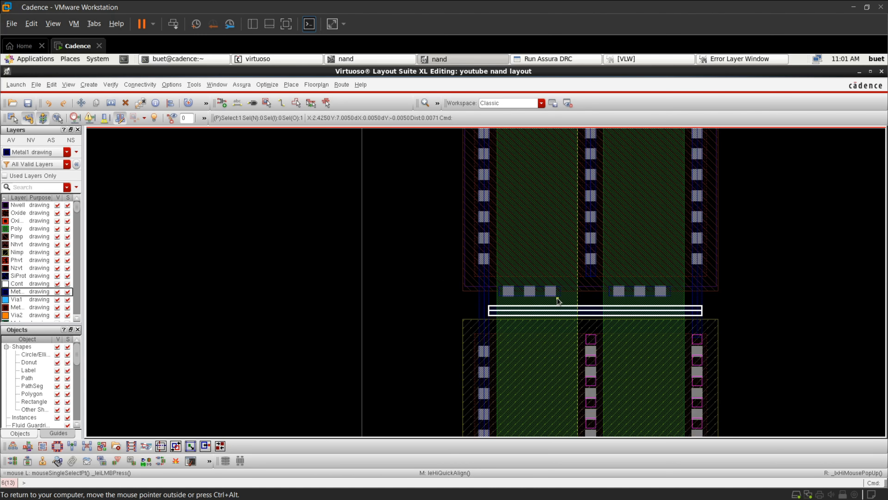
{"action": "left_click", "coordinate": [757, 317]}
Create a Metal1 path about 2 long over the lower transistor's middle contact column, from the Oxide's top edge to its bottom edge
{"action": "scroll", "coordinate": [662, 345], "scroll_direction": "up", "scroll_amount": 1}
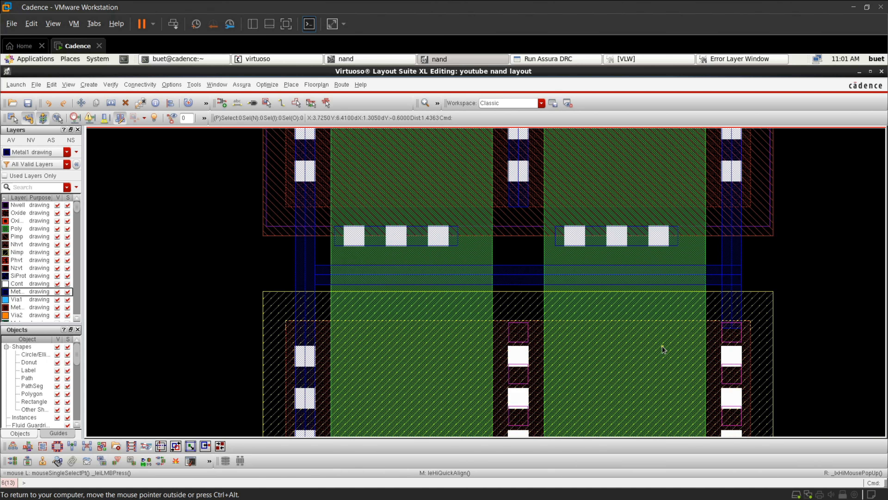
{"action": "scroll", "coordinate": [662, 346], "scroll_direction": "down", "scroll_amount": 1}
{"action": "scroll", "coordinate": [590, 335], "scroll_direction": "up", "scroll_amount": 2}
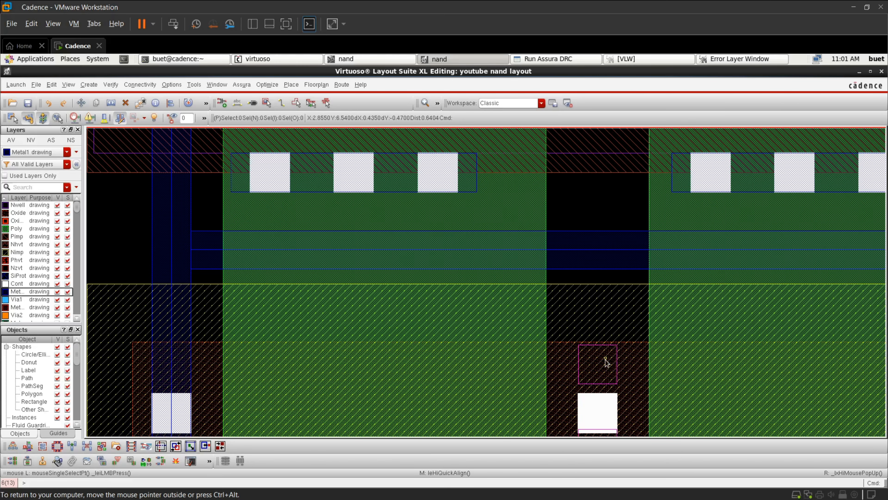
{"action": "scroll", "coordinate": [601, 340], "scroll_direction": "down", "scroll_amount": 2}
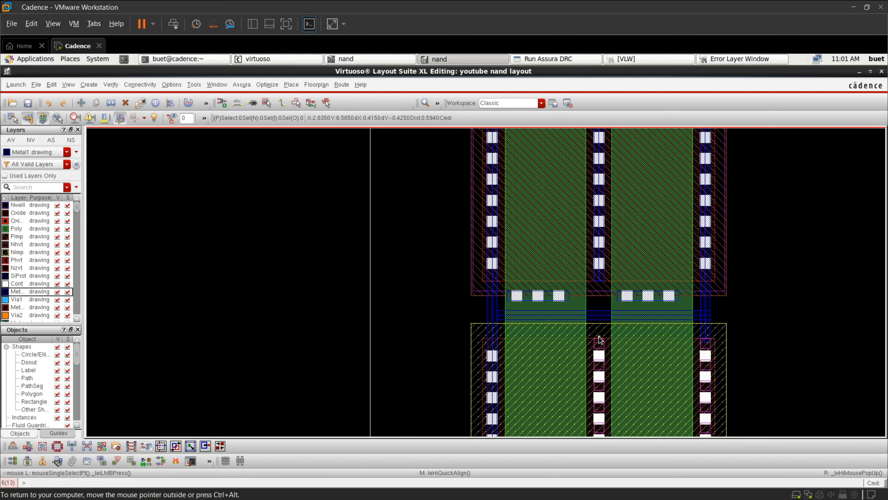
{"action": "scroll", "coordinate": [627, 422], "scroll_direction": "down", "scroll_amount": 3}
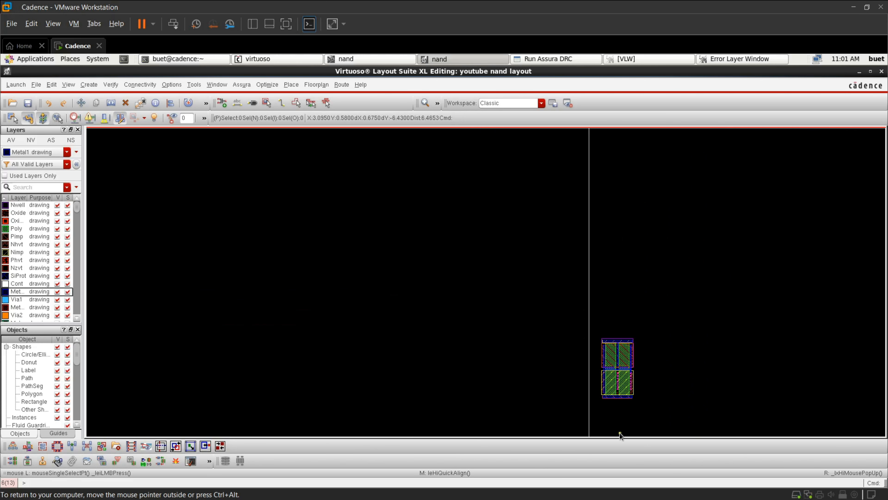
{"action": "scroll", "coordinate": [620, 432], "scroll_direction": "up", "scroll_amount": 2}
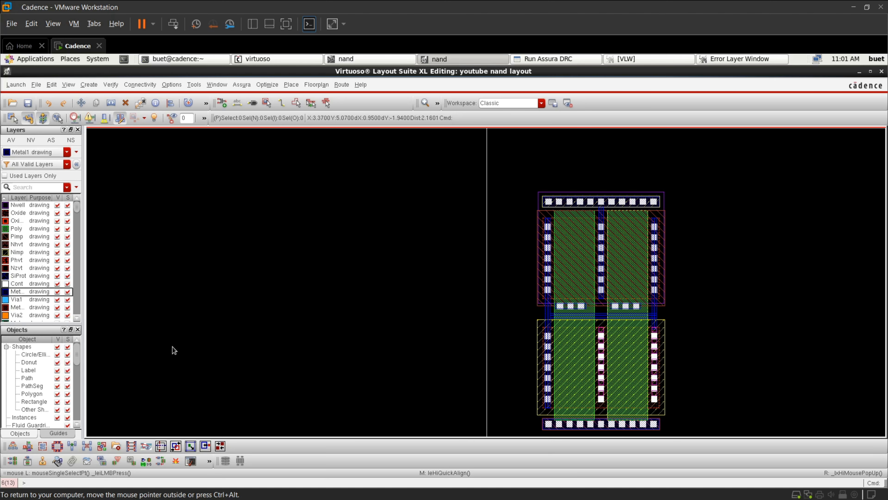
{"action": "key", "text": "p"}
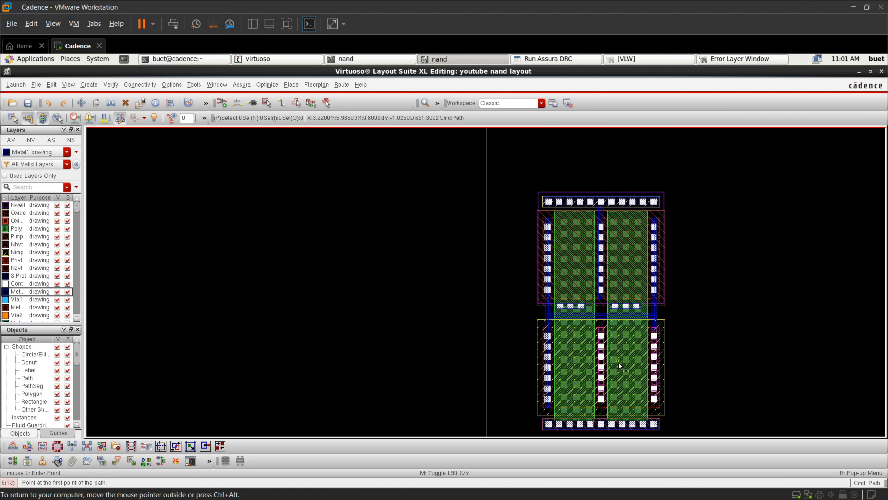
{"action": "scroll", "coordinate": [618, 362], "scroll_direction": "up", "scroll_amount": 3}
{"action": "scroll", "coordinate": [577, 321], "scroll_direction": "down", "scroll_amount": 2}
{"action": "scroll", "coordinate": [504, 273], "scroll_direction": "up", "scroll_amount": 3}
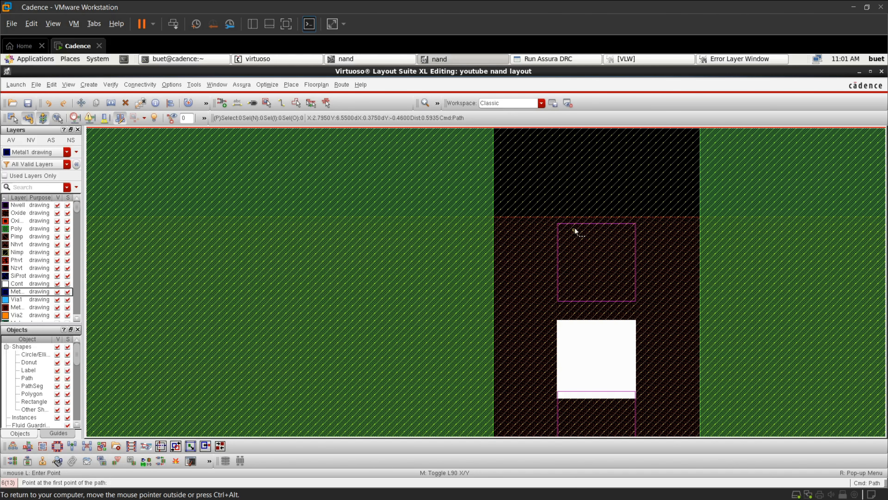
{"action": "left_click", "coordinate": [595, 217]}
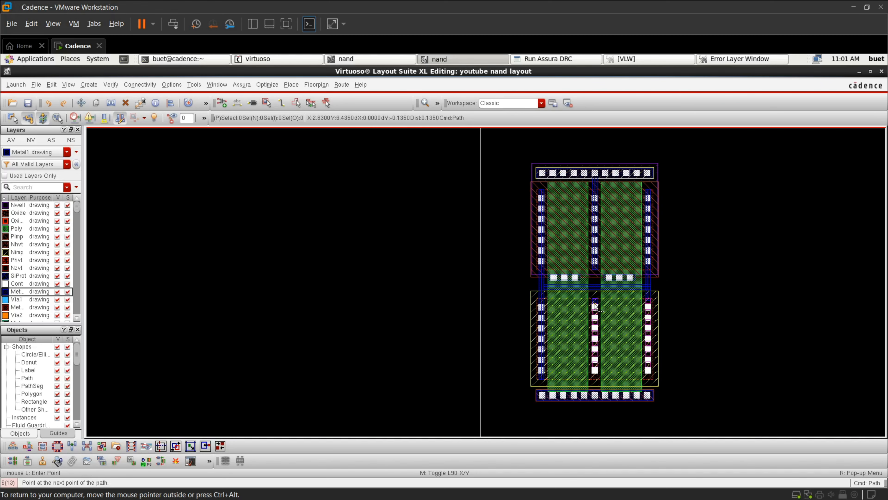
{"action": "scroll", "coordinate": [595, 315], "scroll_direction": "down", "scroll_amount": 3}
{"action": "scroll", "coordinate": [595, 380], "scroll_direction": "up", "scroll_amount": 4}
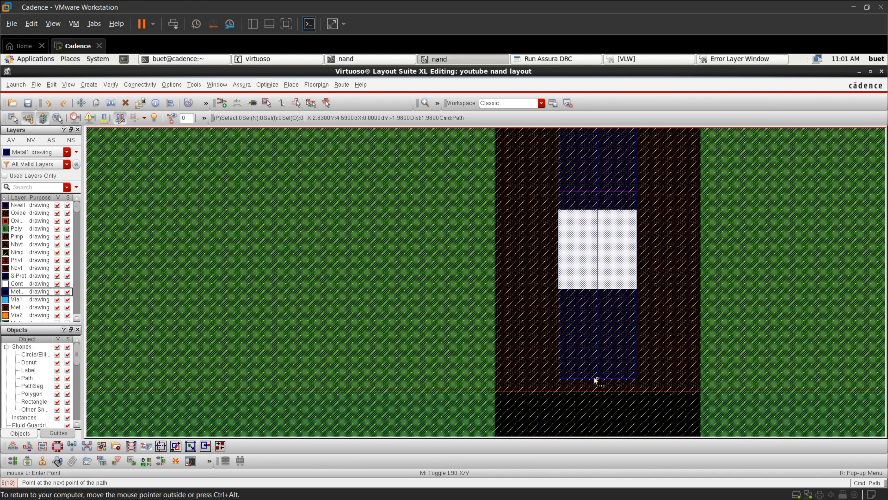
{"action": "left_click", "coordinate": [592, 391]}
{"action": "scroll", "coordinate": [592, 392], "scroll_direction": "down", "scroll_amount": 4}
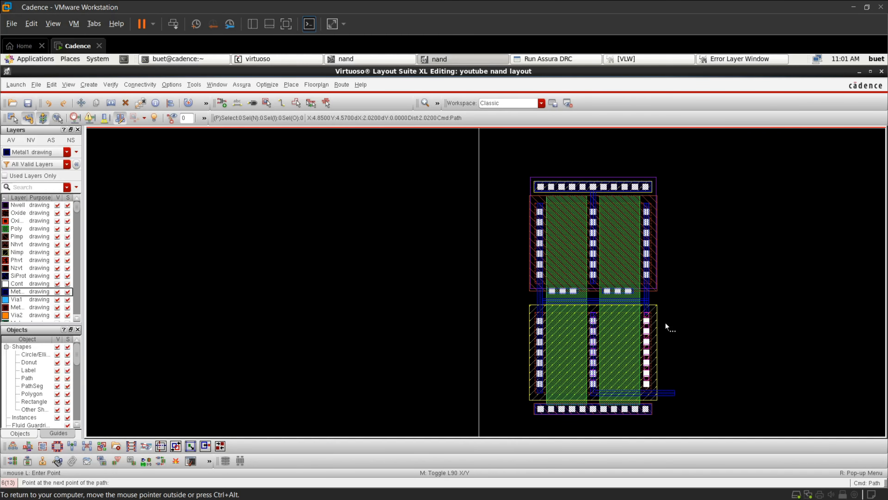
{"action": "scroll", "coordinate": [644, 321], "scroll_direction": "up", "scroll_amount": 3}
{"action": "scroll", "coordinate": [631, 339], "scroll_direction": "down", "scroll_amount": 6}
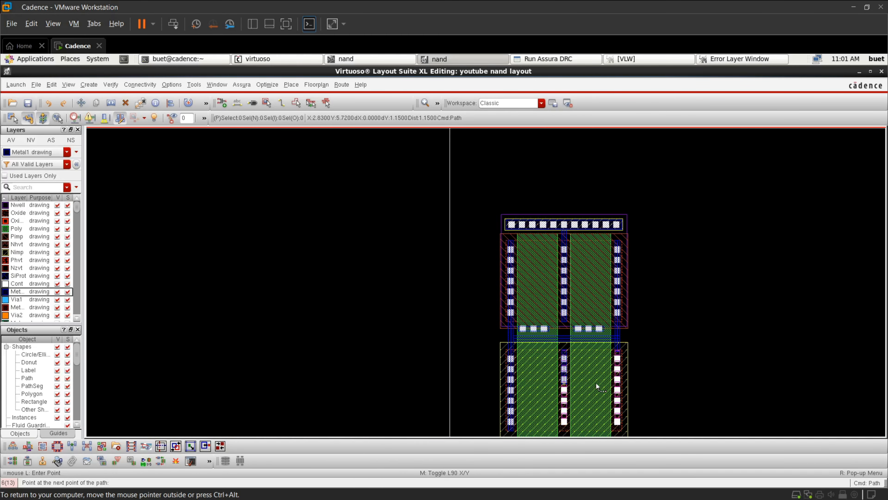
{"action": "scroll", "coordinate": [591, 395], "scroll_direction": "up", "scroll_amount": 4}
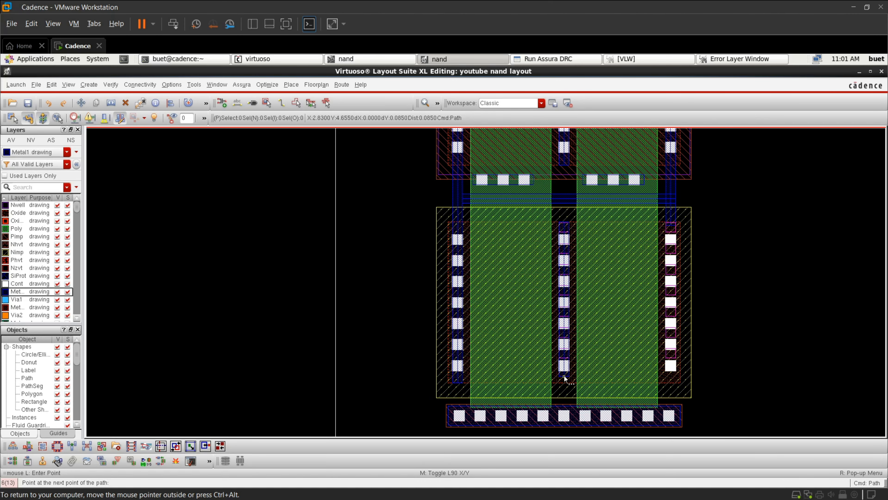
{"action": "scroll", "coordinate": [564, 376], "scroll_direction": "up", "scroll_amount": 3}
{"action": "scroll", "coordinate": [563, 395], "scroll_direction": "down", "scroll_amount": 2}
{"action": "scroll", "coordinate": [563, 397], "scroll_direction": "up", "scroll_amount": 4}
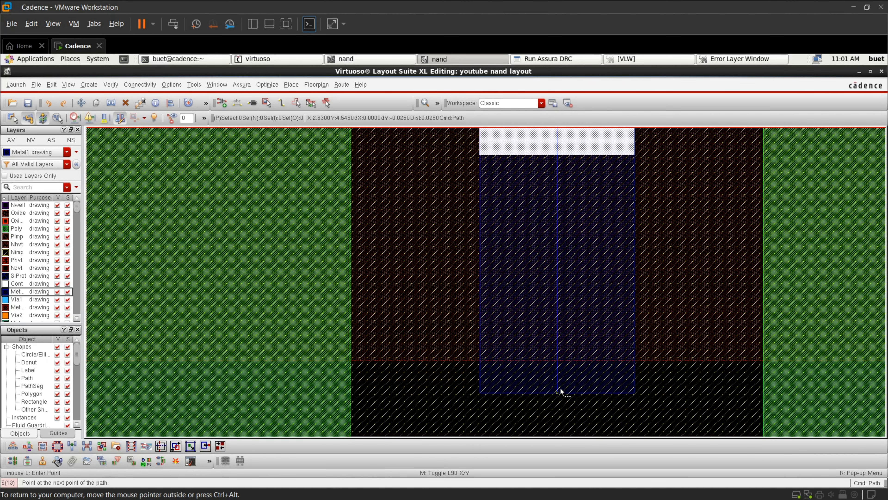
{"action": "double_click", "coordinate": [559, 361]}
{"action": "scroll", "coordinate": [559, 360], "scroll_direction": "down", "scroll_amount": 5}
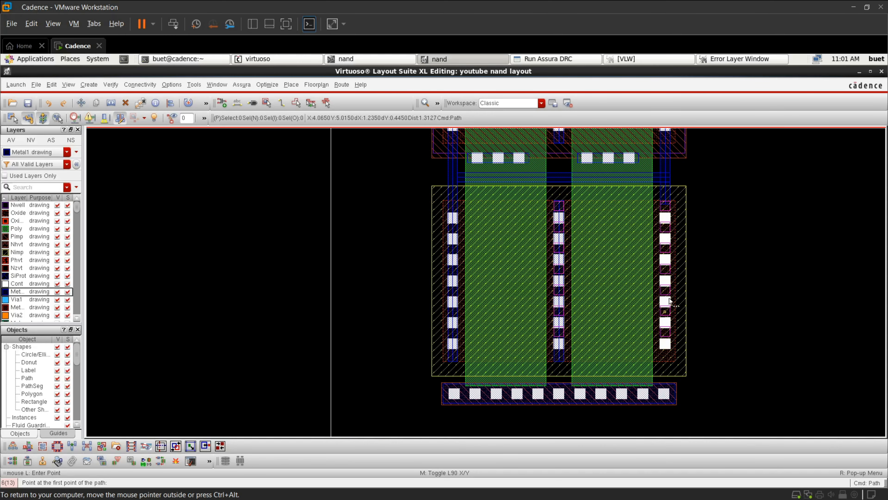
{"action": "scroll", "coordinate": [685, 212], "scroll_direction": "down", "scroll_amount": 3}
{"action": "key", "text": "Escape"}
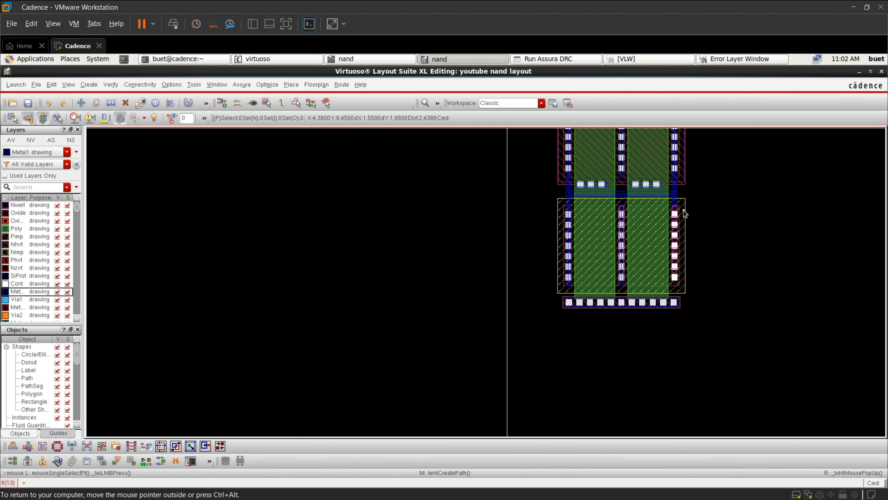
Chop off the end of the outer Metal1 path beside the second gate, below the lower edge of the horizontal Metal1 path
{"action": "scroll", "coordinate": [685, 208], "scroll_direction": "down", "scroll_amount": 2}
{"action": "scroll", "coordinate": [679, 212], "scroll_direction": "up", "scroll_amount": 8}
{"action": "scroll", "coordinate": [677, 217], "scroll_direction": "up", "scroll_amount": 2}
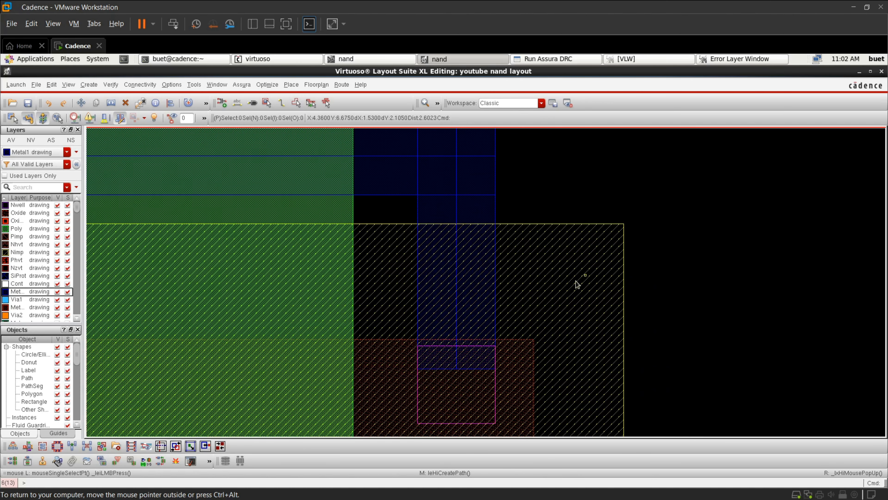
{"action": "left_click", "coordinate": [471, 279]}
{"action": "key", "text": "shift+c"}
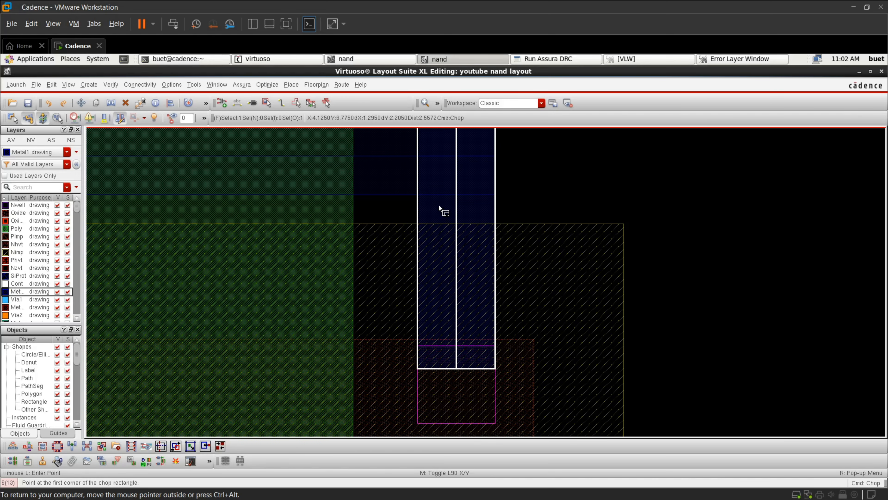
{"action": "scroll", "coordinate": [422, 194], "scroll_direction": "up", "scroll_amount": 4}
{"action": "scroll", "coordinate": [383, 199], "scroll_direction": "up", "scroll_amount": 1}
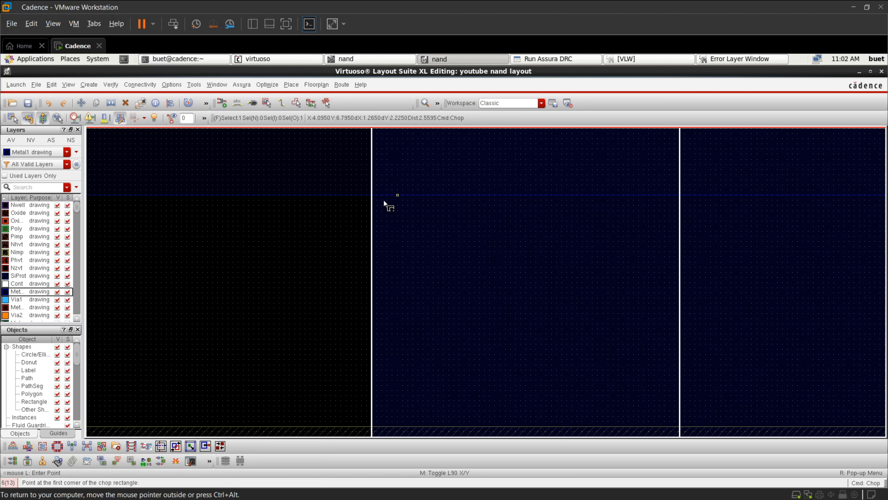
{"action": "left_click", "coordinate": [372, 199]}
{"action": "scroll", "coordinate": [371, 199], "scroll_direction": "down", "scroll_amount": 3}
{"action": "scroll", "coordinate": [371, 201], "scroll_direction": "down", "scroll_amount": 1}
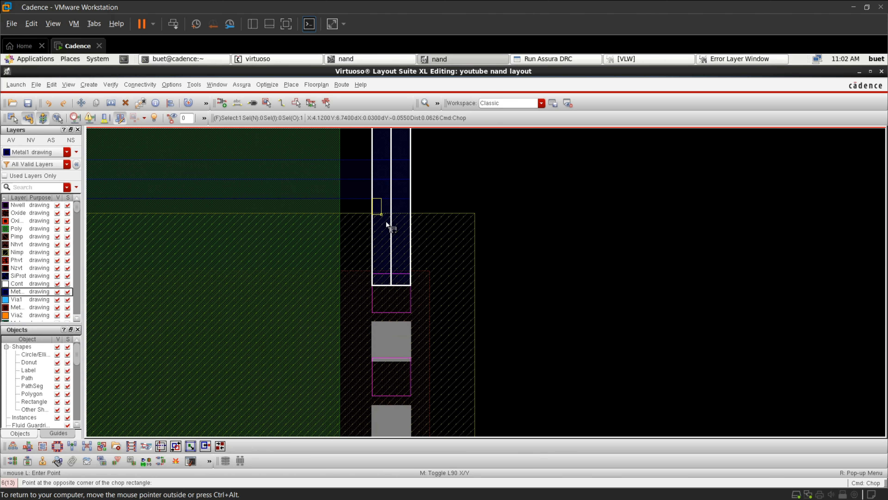
{"action": "left_click", "coordinate": [419, 293]}
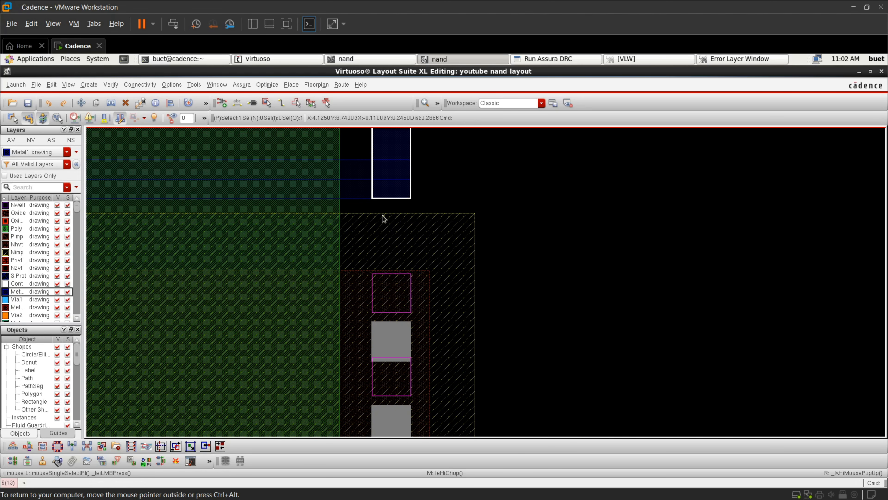
{"action": "scroll", "coordinate": [382, 214], "scroll_direction": "up", "scroll_amount": 2}
{"action": "left_click", "coordinate": [693, 268]}
{"action": "scroll", "coordinate": [540, 272], "scroll_direction": "down", "scroll_amount": 3}
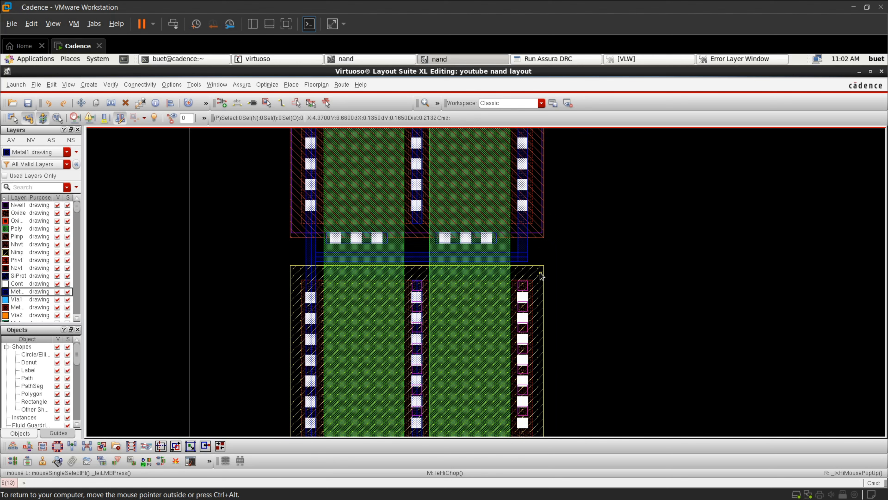
Create a Metal1 path about 2.28 long over the second gate's outer contacts, from the lower Oxide's top edge to the bottom contact row's Metal1
{"action": "scroll", "coordinate": [551, 379], "scroll_direction": "down", "scroll_amount": 1}
{"action": "key", "text": "p"}
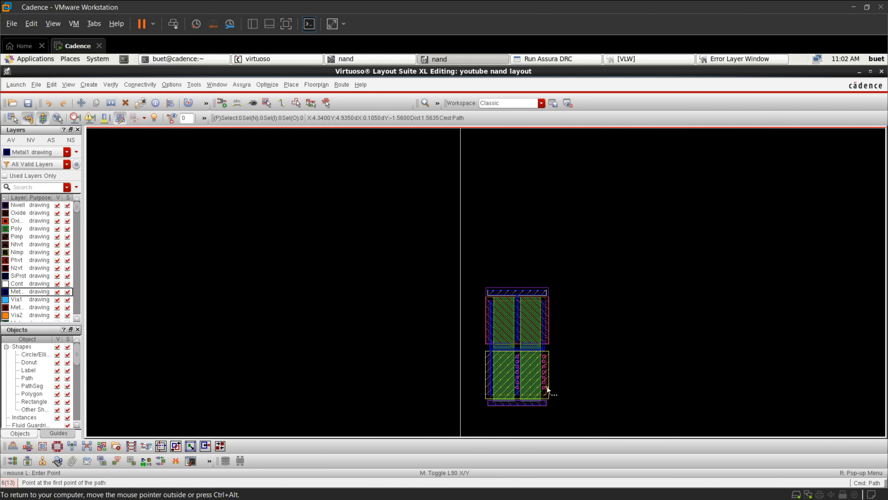
{"action": "scroll", "coordinate": [546, 382], "scroll_direction": "up", "scroll_amount": 2}
{"action": "scroll", "coordinate": [514, 222], "scroll_direction": "down", "scroll_amount": 2}
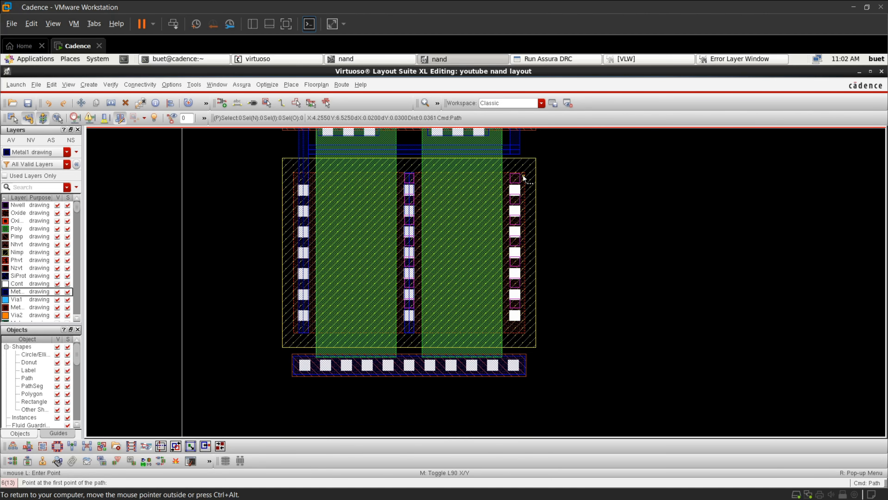
{"action": "scroll", "coordinate": [521, 178], "scroll_direction": "up", "scroll_amount": 3}
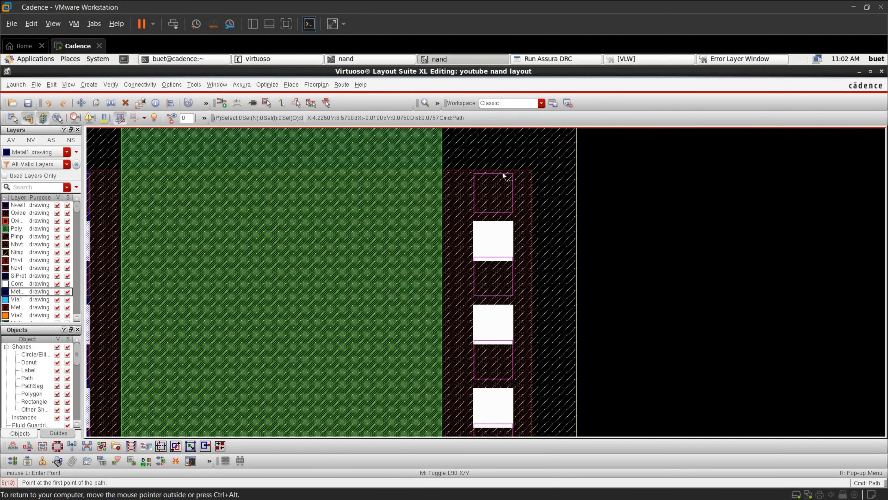
{"action": "scroll", "coordinate": [492, 170], "scroll_direction": "up", "scroll_amount": 1}
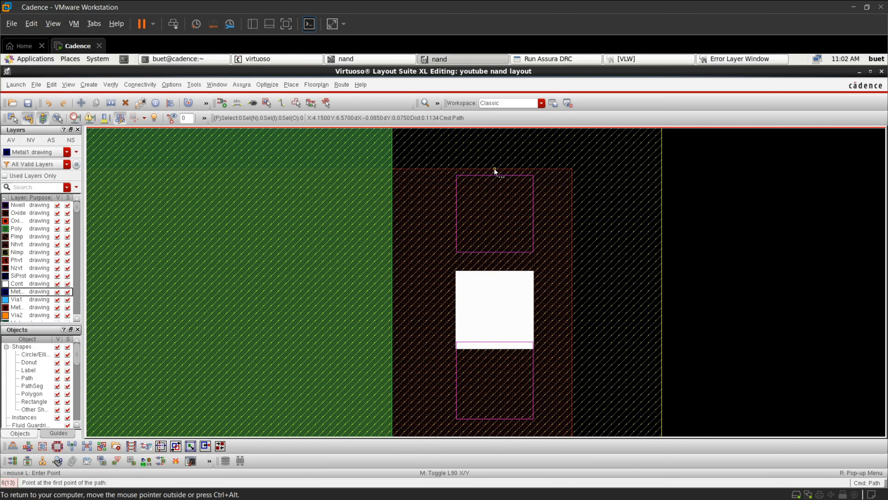
{"action": "left_click", "coordinate": [494, 168]}
{"action": "scroll", "coordinate": [494, 300], "scroll_direction": "down", "scroll_amount": 4}
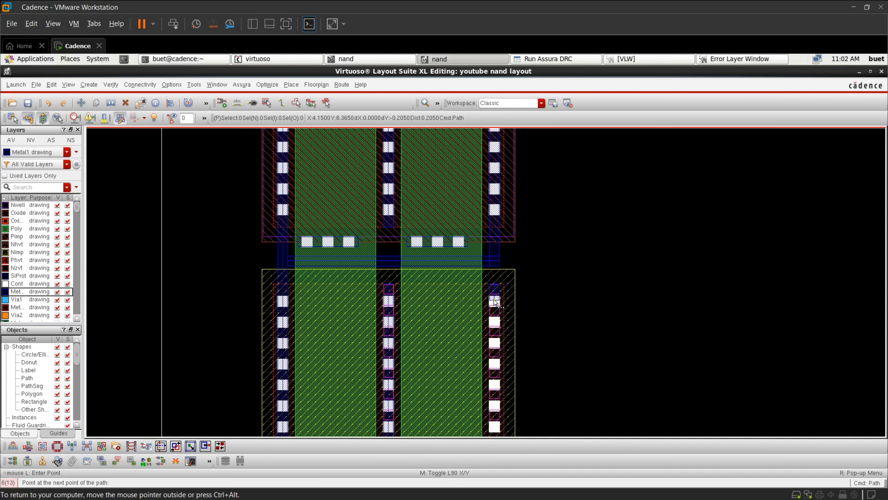
{"action": "scroll", "coordinate": [495, 305], "scroll_direction": "down", "scroll_amount": 1}
{"action": "scroll", "coordinate": [497, 361], "scroll_direction": "up", "scroll_amount": 5}
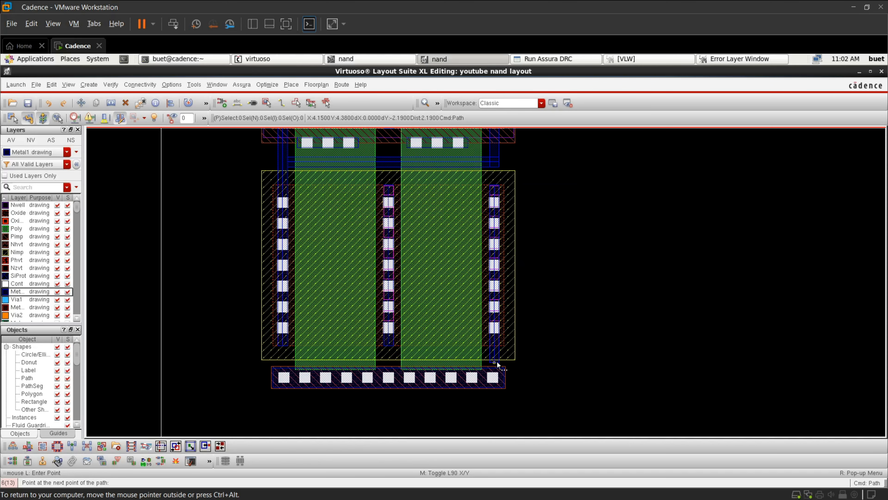
{"action": "scroll", "coordinate": [497, 375], "scroll_direction": "up", "scroll_amount": 2}
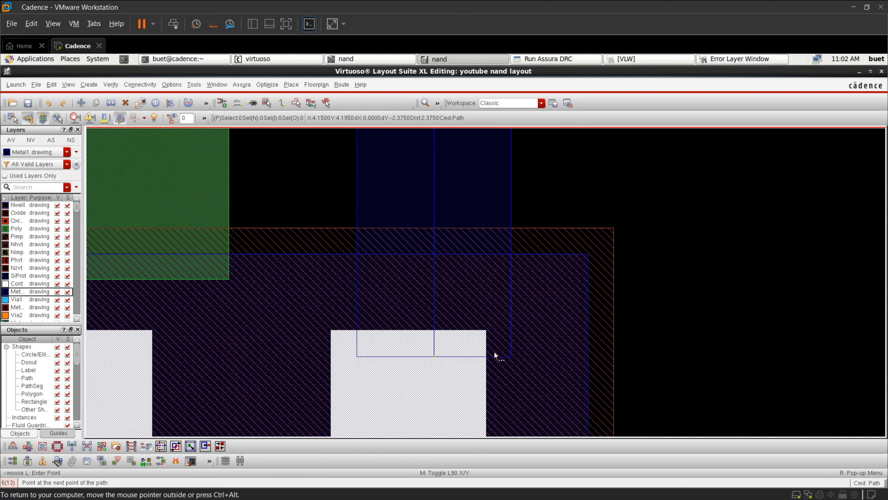
{"action": "double_click", "coordinate": [439, 254]}
{"action": "scroll", "coordinate": [439, 254], "scroll_direction": "down", "scroll_amount": 3}
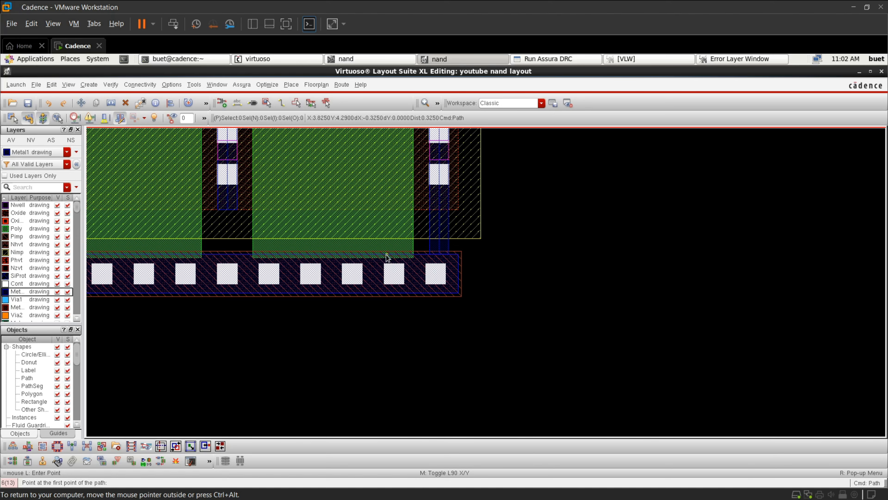
{"action": "key", "text": "Escape"}
Quick Align the second gate's lower Poly edge to the Nimp region's bottom edge with No Spacing
{"action": "scroll", "coordinate": [340, 250], "scroll_direction": "up", "scroll_amount": 2}
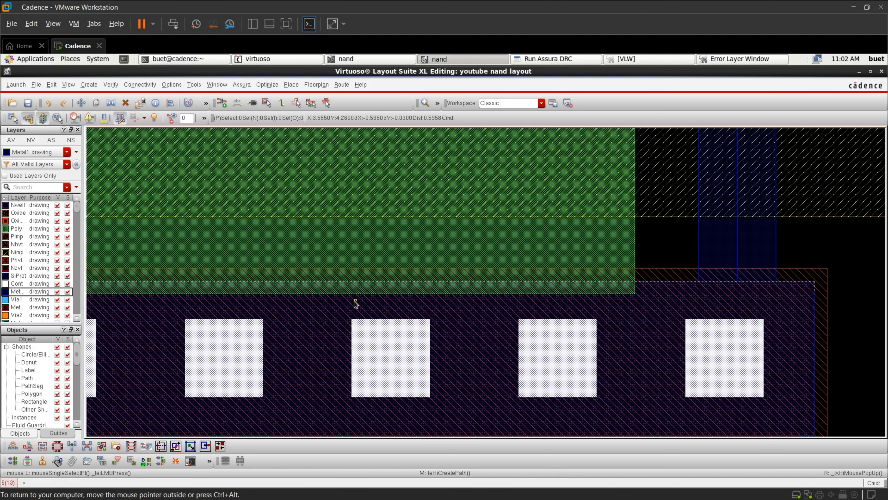
{"action": "key", "text": "a"}
{"action": "right_click", "coordinate": [393, 275]}
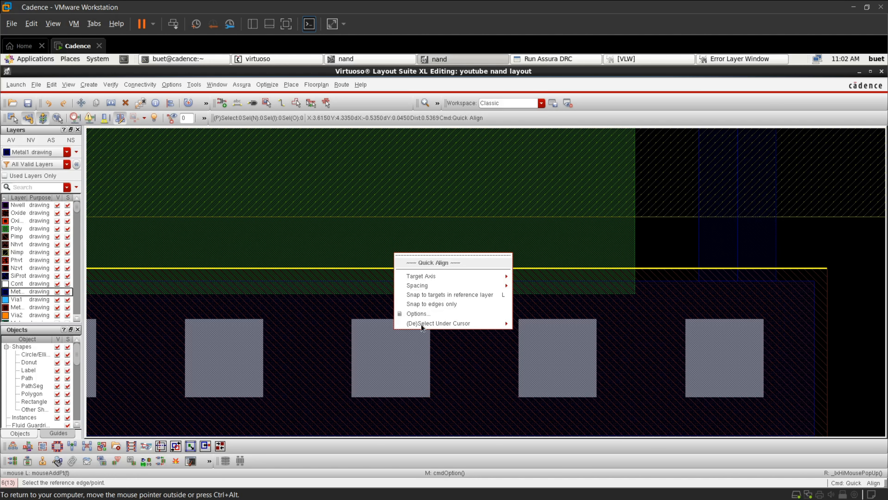
{"action": "left_click", "coordinate": [415, 312]}
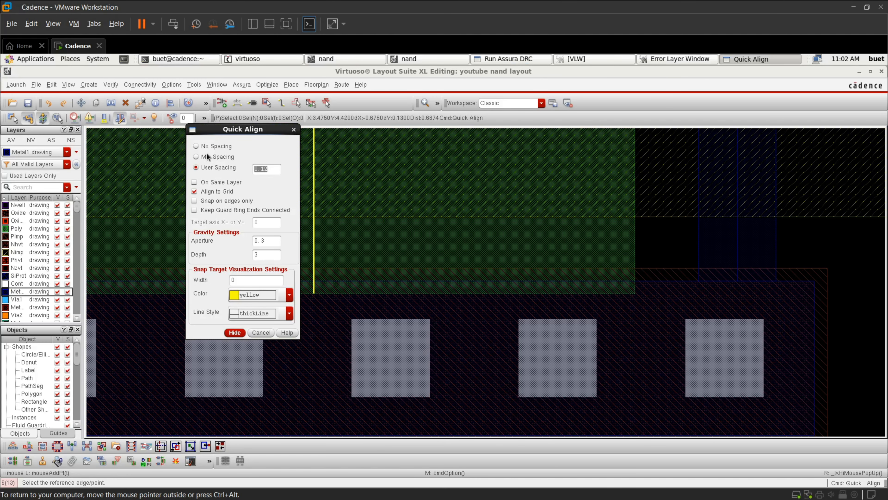
{"action": "left_click", "coordinate": [210, 147]}
{"action": "left_click", "coordinate": [236, 335]}
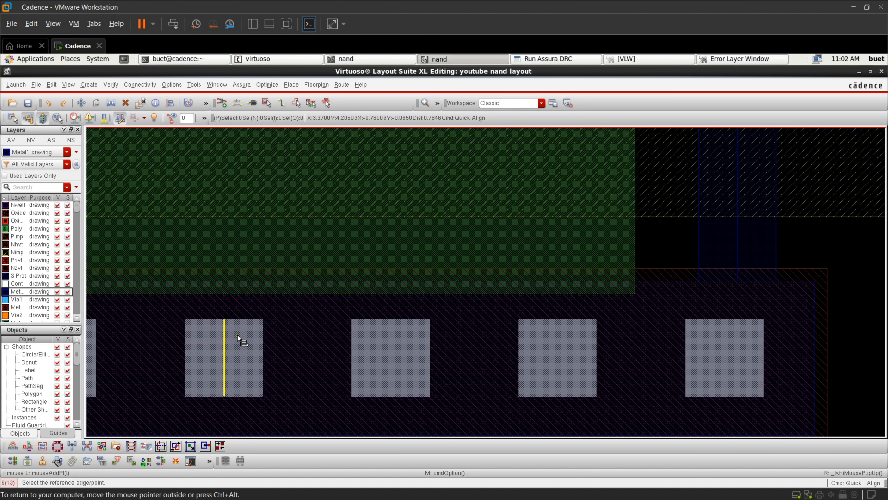
{"action": "left_click", "coordinate": [352, 301]}
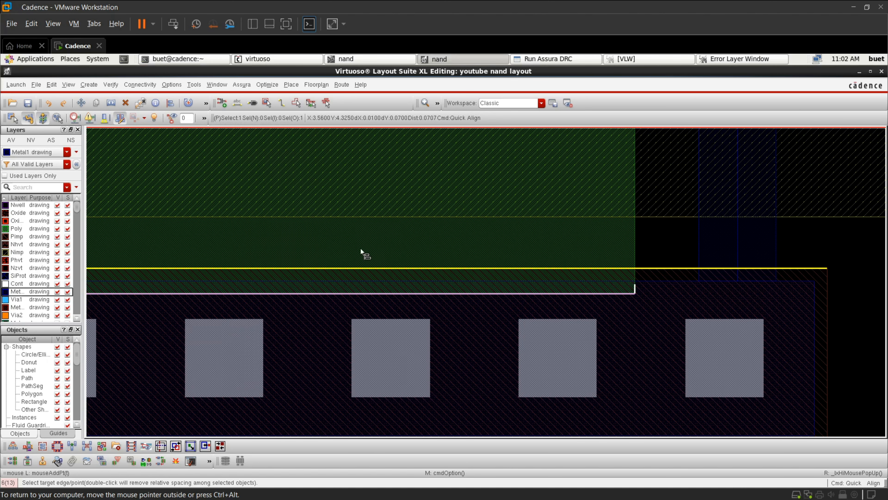
{"action": "left_click", "coordinate": [365, 218]}
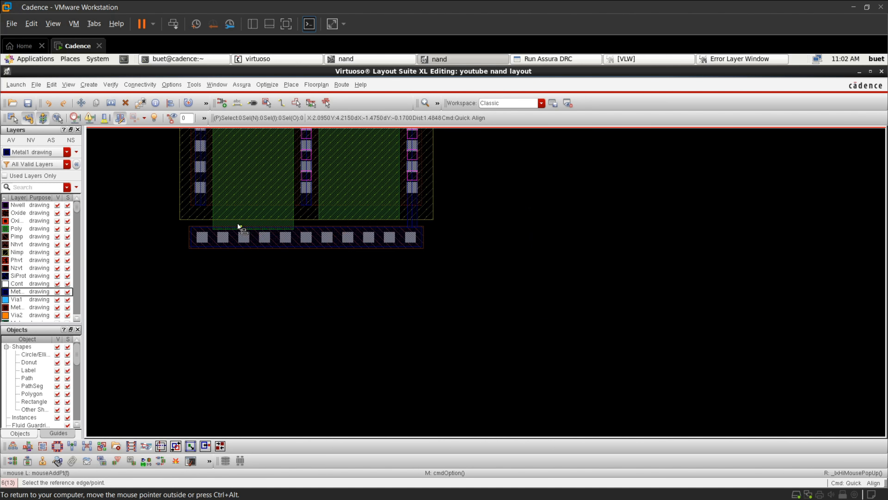
Quick Align the first gate's lower Poly edge to the Nimp region's bottom edge with No Spacing
{"action": "scroll", "coordinate": [236, 216], "scroll_direction": "up", "scroll_amount": 2, "text": "ctrl"}
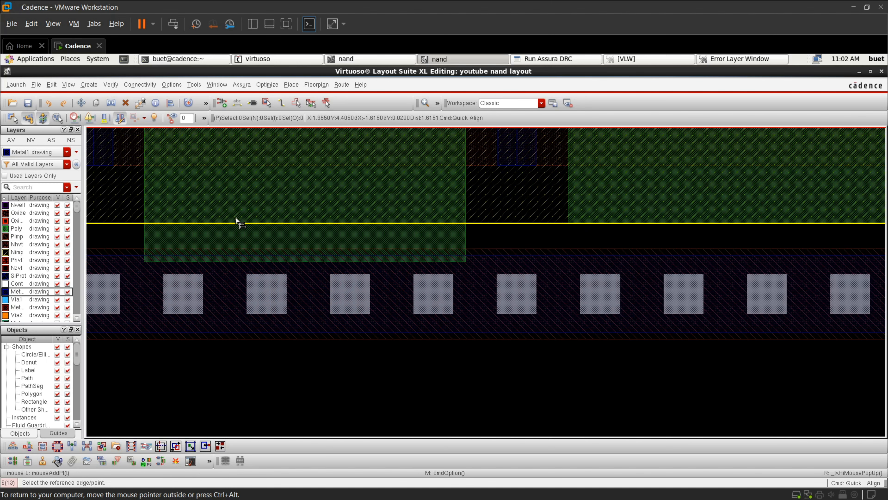
{"action": "left_click", "coordinate": [256, 267]}
{"action": "key", "text": "a"}
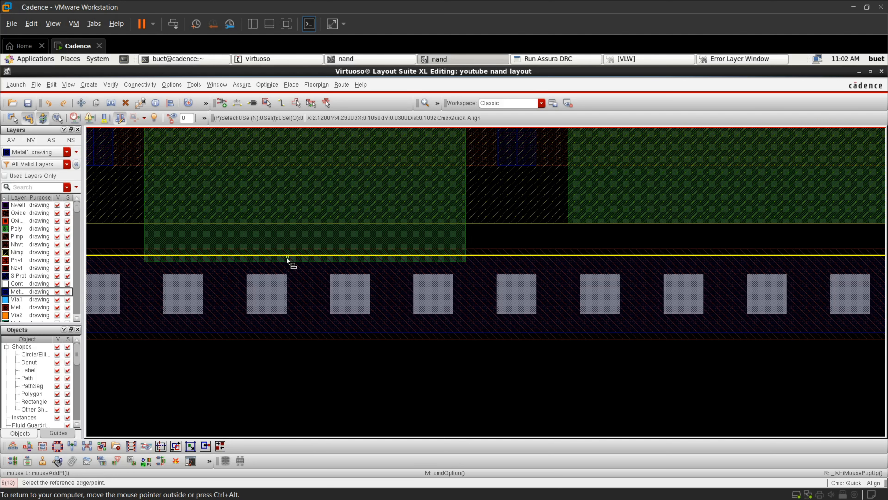
{"action": "left_click", "coordinate": [287, 258]}
{"action": "left_click", "coordinate": [293, 227]}
{"action": "scroll", "coordinate": [294, 227], "scroll_direction": "down", "scroll_amount": 3, "text": "ctrl"}
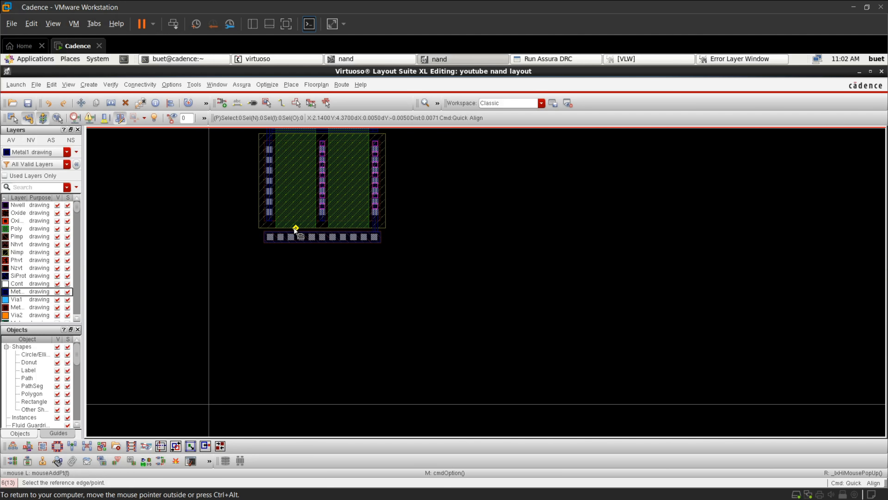
{"action": "key", "text": "Escape"}
{"action": "scroll", "coordinate": [379, 188], "scroll_direction": "down", "scroll_amount": 2, "text": "ctrl"}
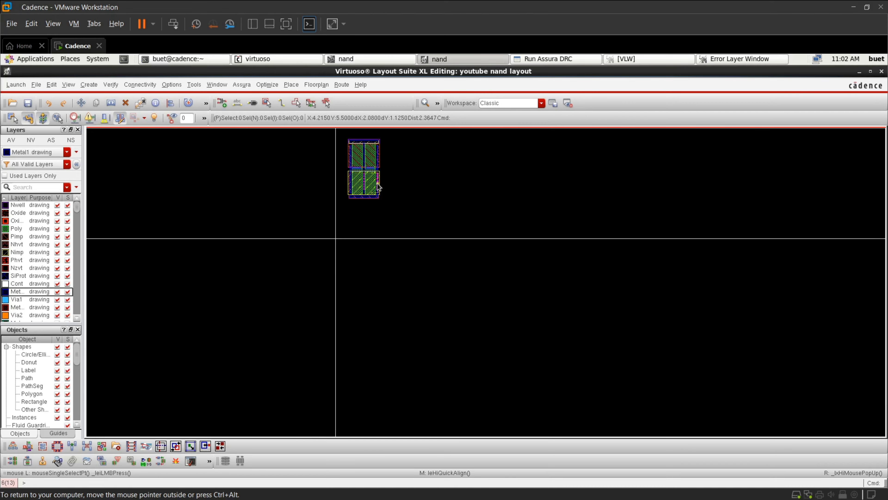
Quick Align the whole lower transistor section's Oxide top edge to the horizontal Metal1 path's lower edge with User Spacing 0.12
{"action": "scroll", "coordinate": [363, 192], "scroll_direction": "up", "scroll_amount": 4, "text": "ctrl"}
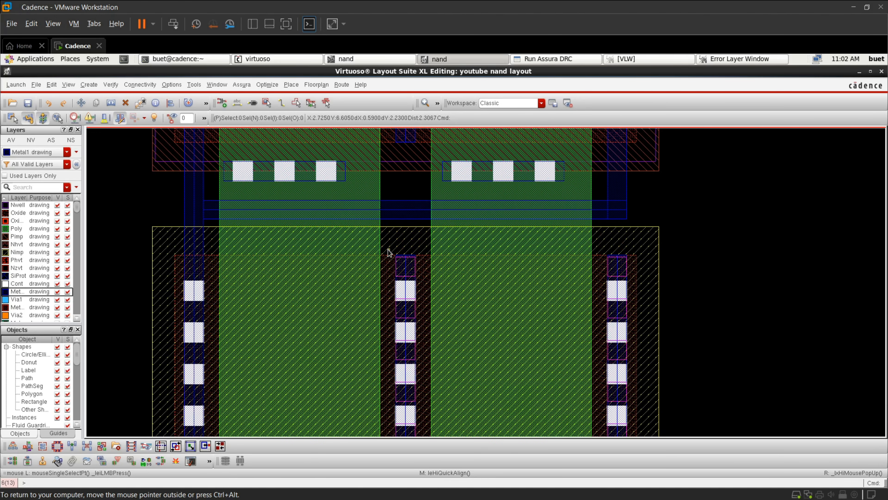
{"action": "scroll", "coordinate": [399, 247], "scroll_direction": "up", "scroll_amount": 2, "text": "ctrl"}
{"action": "scroll", "coordinate": [426, 191], "scroll_direction": "down", "scroll_amount": 1, "text": "ctrl"}
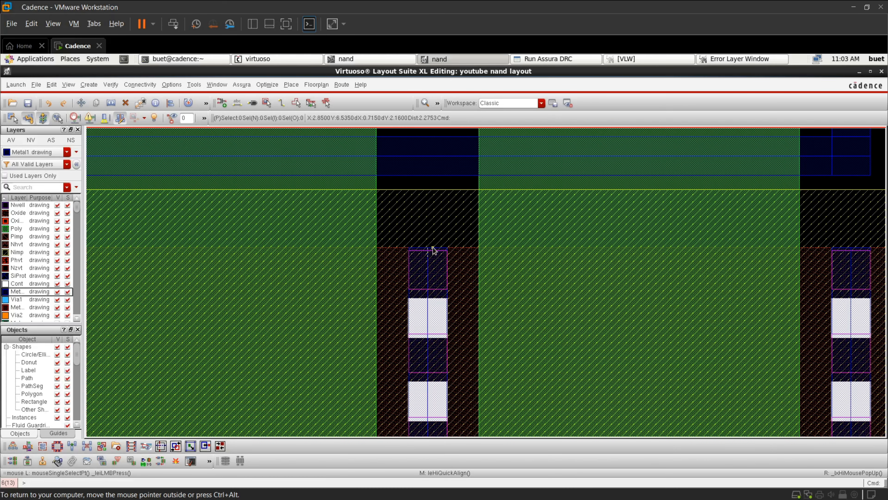
{"action": "scroll", "coordinate": [433, 249], "scroll_direction": "down", "scroll_amount": 2, "text": "ctrl"}
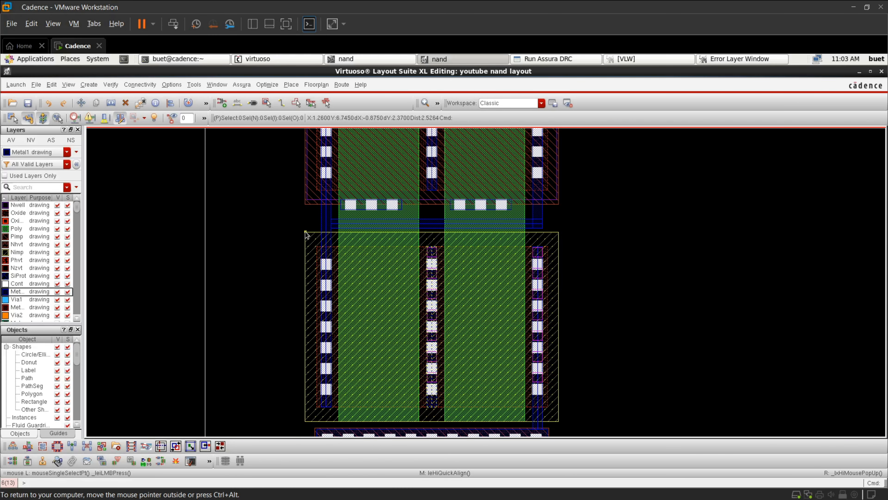
{"action": "scroll", "coordinate": [304, 234], "scroll_direction": "up", "scroll_amount": 2, "text": "ctrl"}
{"action": "scroll", "coordinate": [300, 234], "scroll_direction": "down", "scroll_amount": 1, "text": "ctrl"}
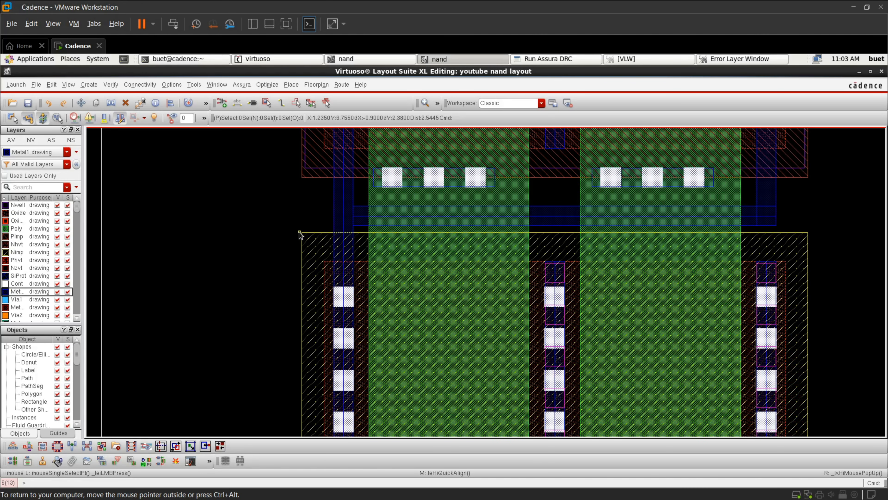
{"action": "scroll", "coordinate": [300, 234], "scroll_direction": "down", "scroll_amount": 2, "text": "ctrl"}
{"action": "left_click_drag", "start_coordinate": [310, 249], "coordinate": [448, 351]}
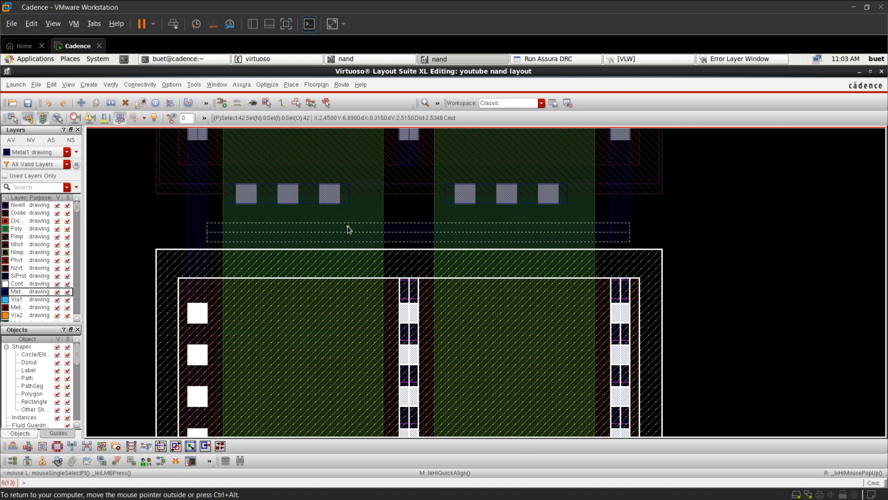
{"action": "scroll", "coordinate": [350, 229], "scroll_direction": "up", "scroll_amount": 2, "text": "ctrl"}
{"action": "key", "text": "a"}
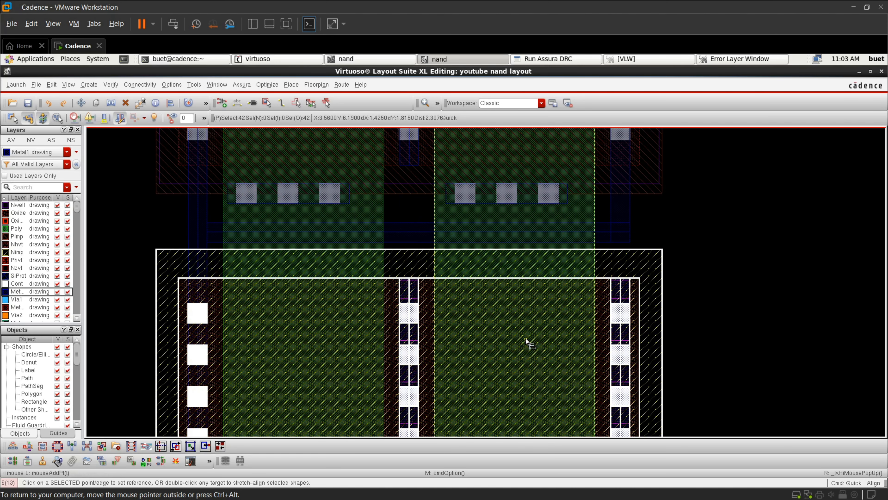
{"action": "right_click", "coordinate": [433, 268]}
{"action": "left_click", "coordinate": [486, 331]}
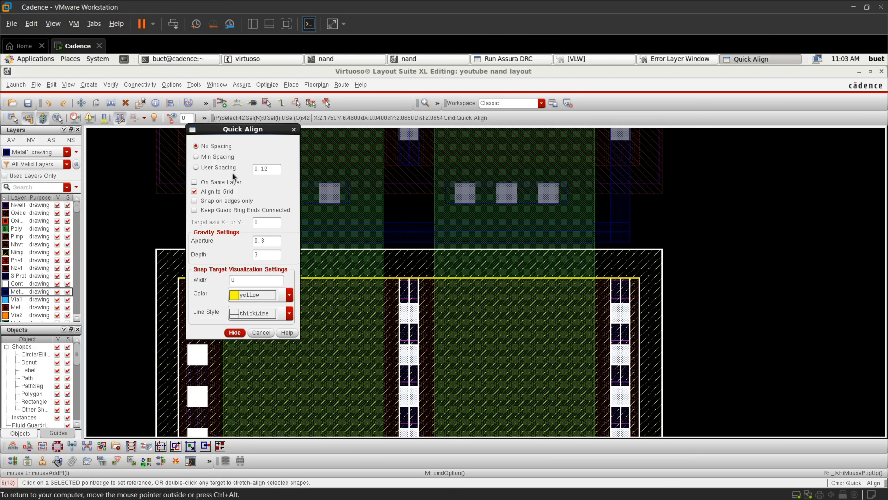
{"action": "left_click", "coordinate": [239, 333]}
{"action": "scroll", "coordinate": [362, 252], "scroll_direction": "up", "scroll_amount": 2, "text": "ctrl"}
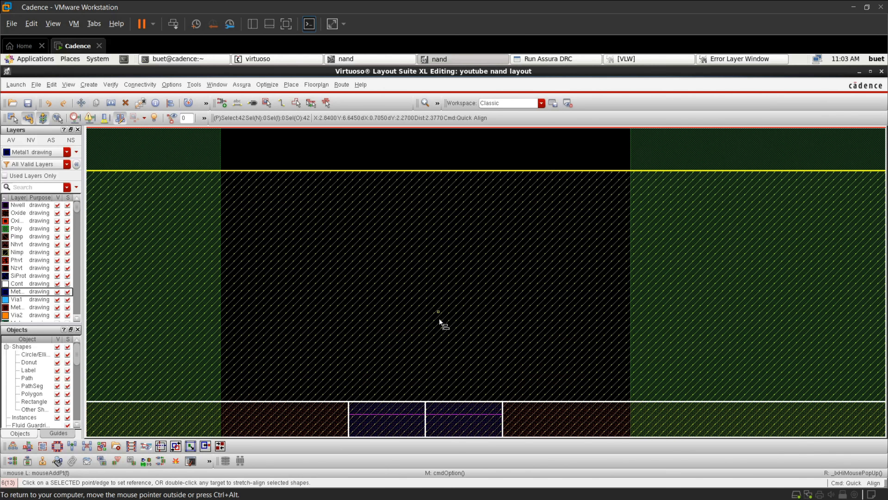
{"action": "left_click", "coordinate": [443, 398]}
{"action": "scroll", "coordinate": [442, 397], "scroll_direction": "down", "scroll_amount": 2, "text": "ctrl"}
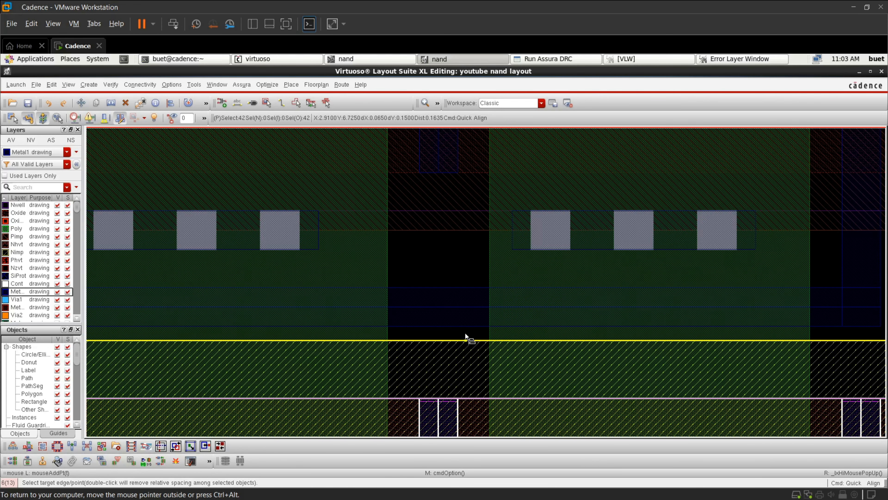
{"action": "left_click", "coordinate": [441, 326]}
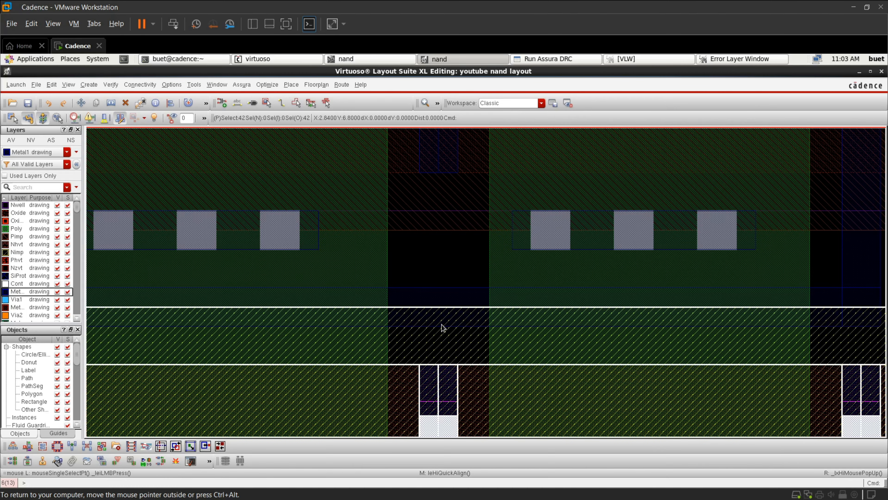
{"action": "scroll", "coordinate": [442, 325], "scroll_direction": "down", "scroll_amount": 3, "text": "ctrl"}
{"action": "scroll", "coordinate": [441, 325], "scroll_direction": "down", "scroll_amount": 1, "text": "ctrl"}
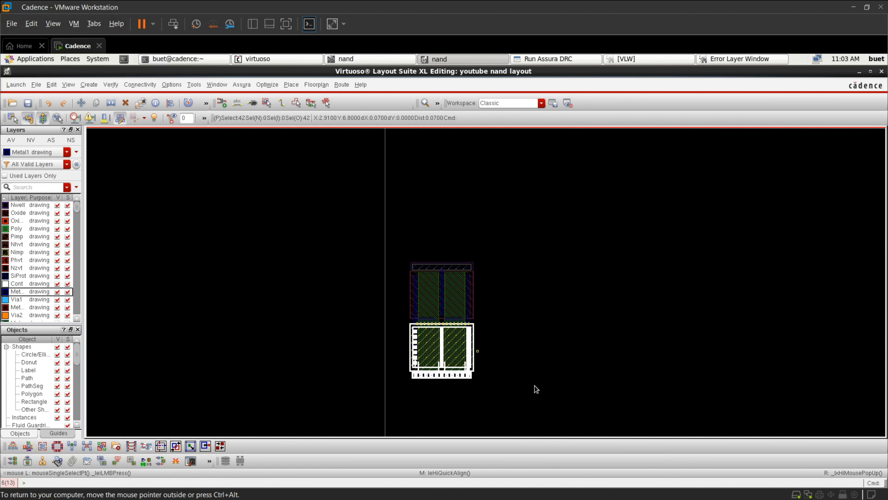
{"action": "left_click", "coordinate": [565, 399]}
Stretch the lower end of the second gate's outer Metal1 path up about 0.105 to the bottom contact row's upper Metal1 edge
{"action": "scroll", "coordinate": [416, 387], "scroll_direction": "up", "scroll_amount": 3, "text": "ctrl"}
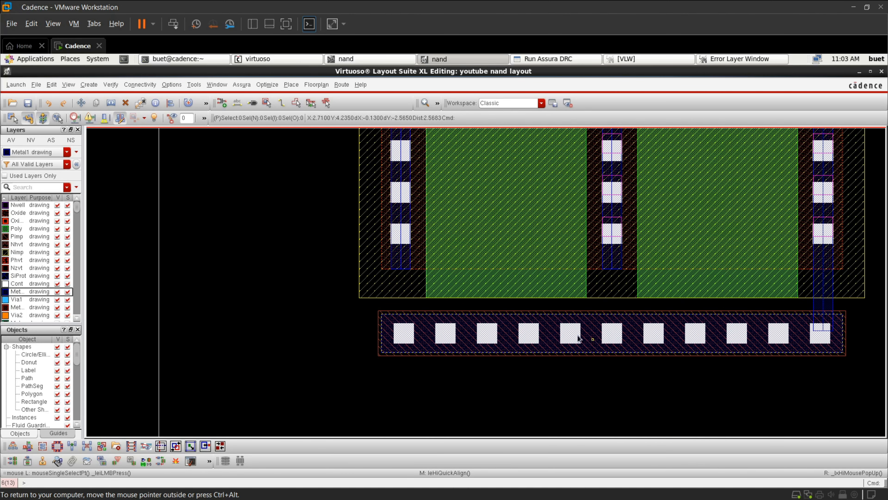
{"action": "scroll", "coordinate": [792, 302], "scroll_direction": "down", "scroll_amount": 2, "text": "ctrl"}
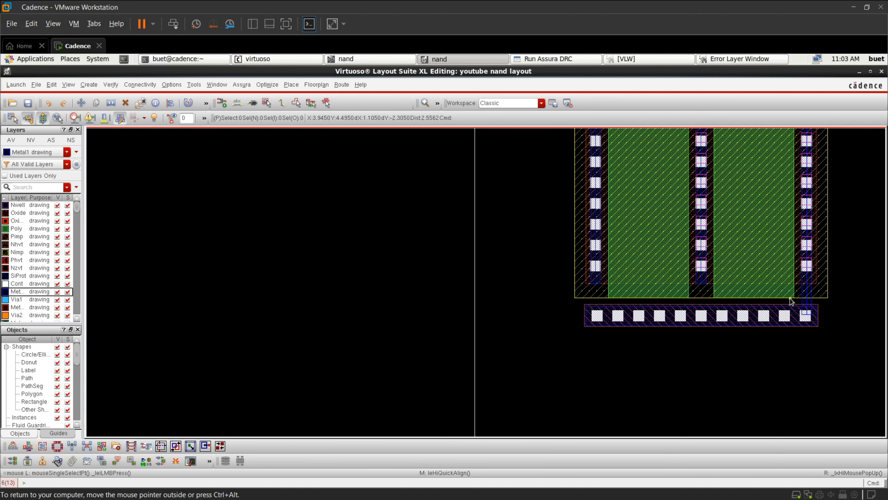
{"action": "scroll", "coordinate": [813, 219], "scroll_direction": "up", "scroll_amount": 2, "text": "ctrl"}
{"action": "scroll", "coordinate": [813, 217], "scroll_direction": "down", "scroll_amount": 2, "text": "ctrl"}
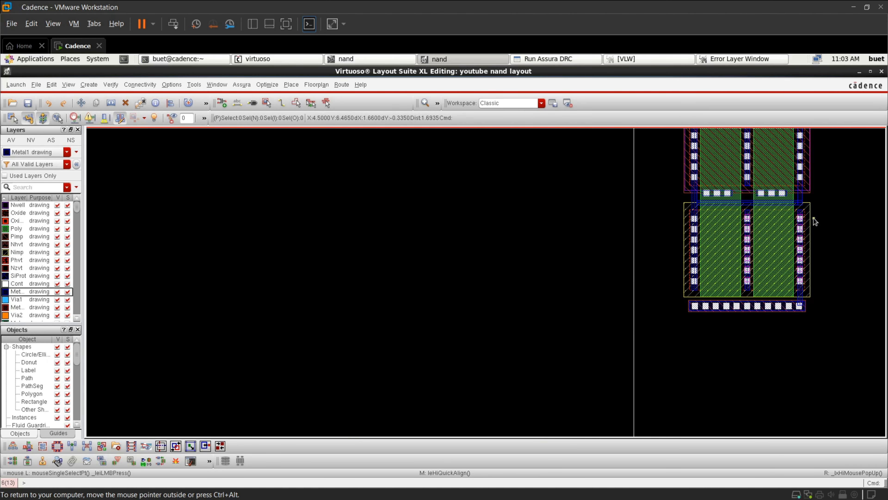
{"action": "scroll", "coordinate": [802, 312], "scroll_direction": "up", "scroll_amount": 1, "text": "ctrl"}
{"action": "scroll", "coordinate": [803, 311], "scroll_direction": "up", "scroll_amount": 1, "text": "ctrl"}
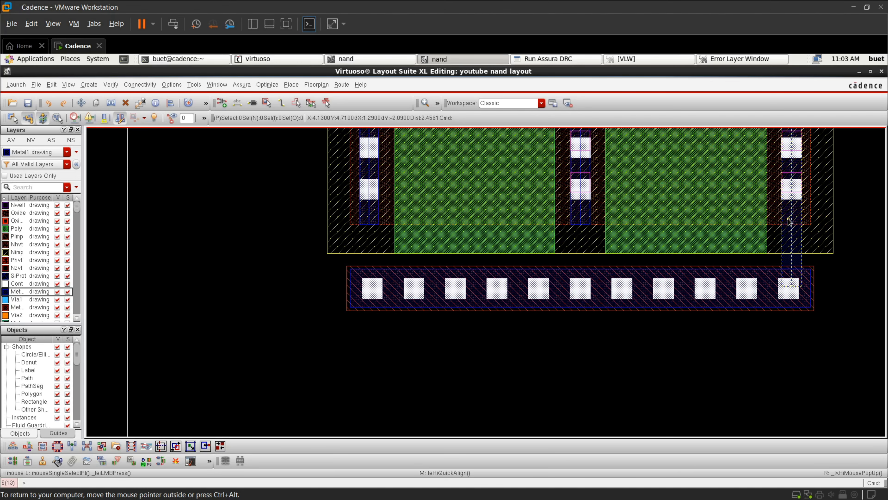
{"action": "scroll", "coordinate": [807, 273], "scroll_direction": "up", "scroll_amount": 1, "text": "ctrl"}
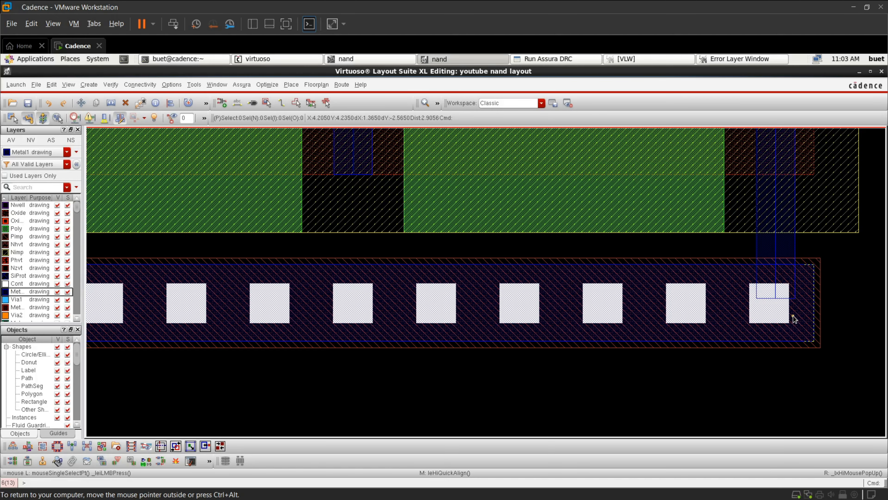
{"action": "key", "text": "s"}
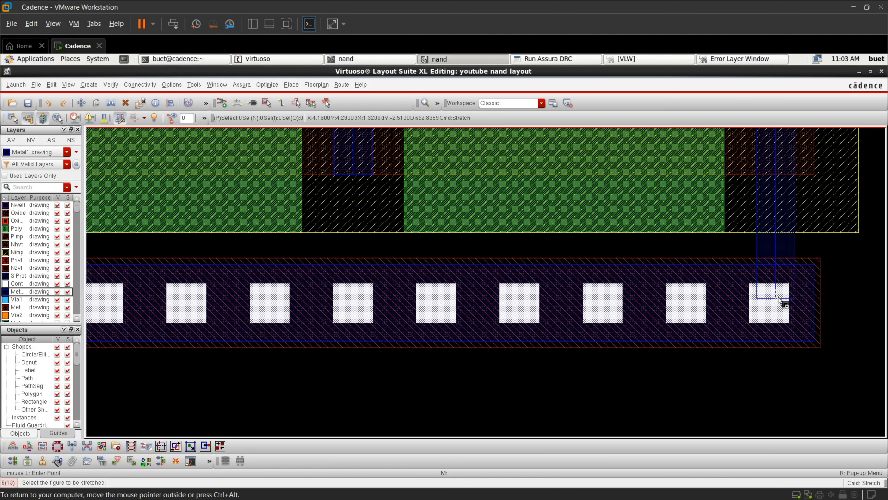
{"action": "left_click", "coordinate": [778, 299]}
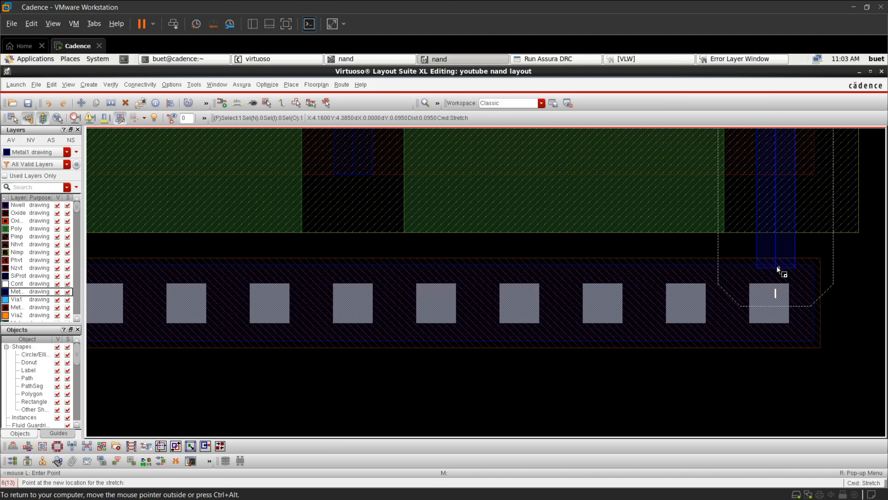
{"action": "scroll", "coordinate": [777, 263], "scroll_direction": "up", "scroll_amount": 2, "text": "ctrl"}
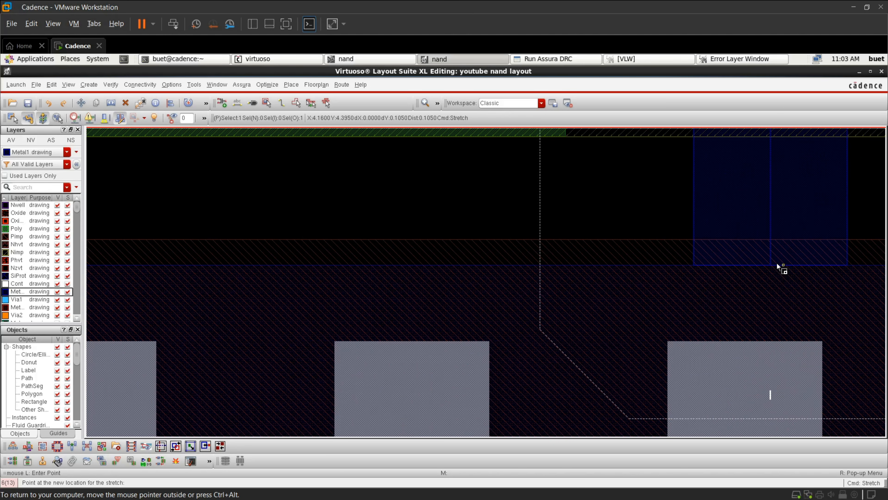
{"action": "left_click", "coordinate": [778, 264]}
{"action": "scroll", "coordinate": [778, 264], "scroll_direction": "down", "scroll_amount": 2, "text": "ctrl"}
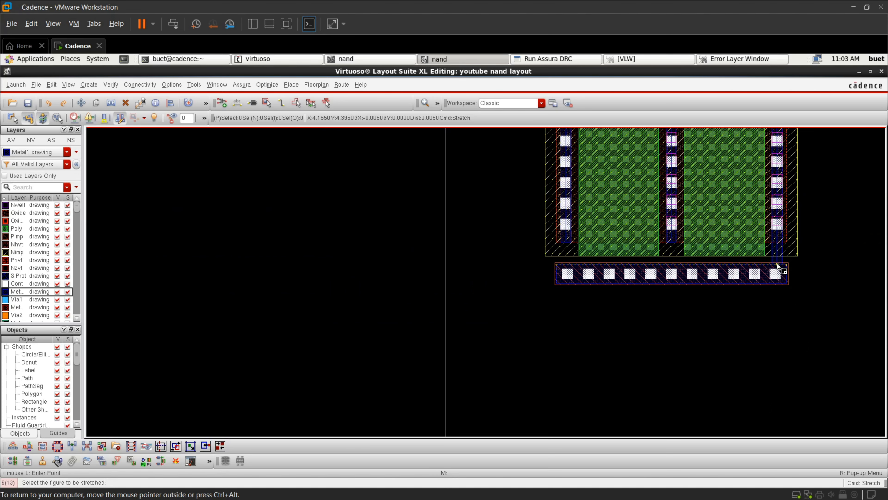
{"action": "key", "text": "f"}
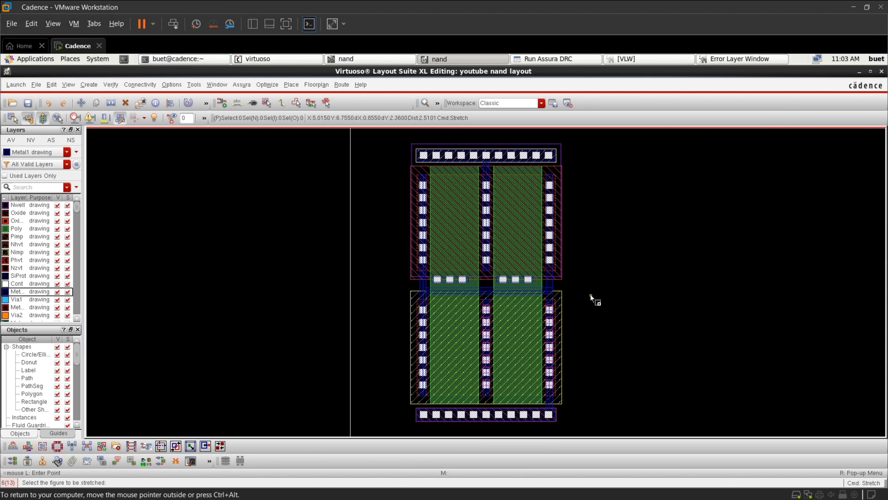
{"action": "key", "text": "Escape"}
Save the layout and rerun Assura DRC on the full nand cell, overwriting the existing ex1 run data
{"action": "scroll", "coordinate": [525, 287], "scroll_direction": "up", "scroll_amount": 2, "text": "ctrl"}
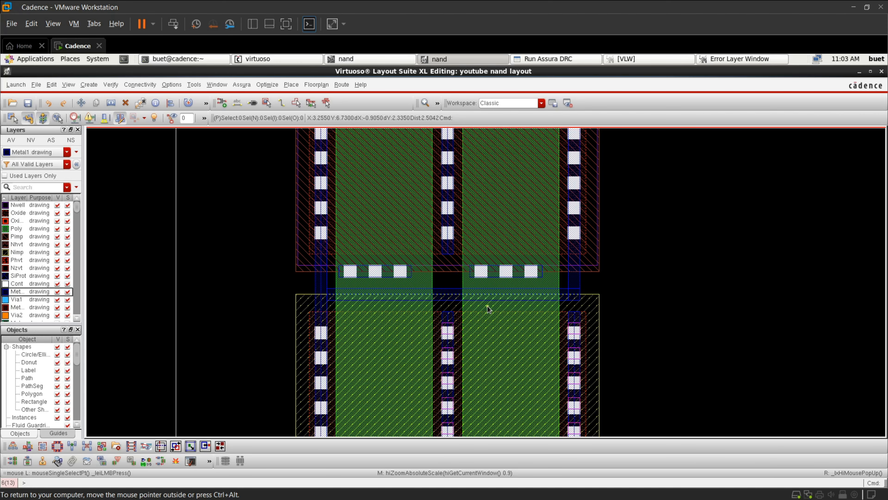
{"action": "scroll", "coordinate": [487, 306], "scroll_direction": "up", "scroll_amount": 2, "text": "ctrl"}
{"action": "scroll", "coordinate": [487, 305], "scroll_direction": "down", "scroll_amount": 3, "text": "ctrl"}
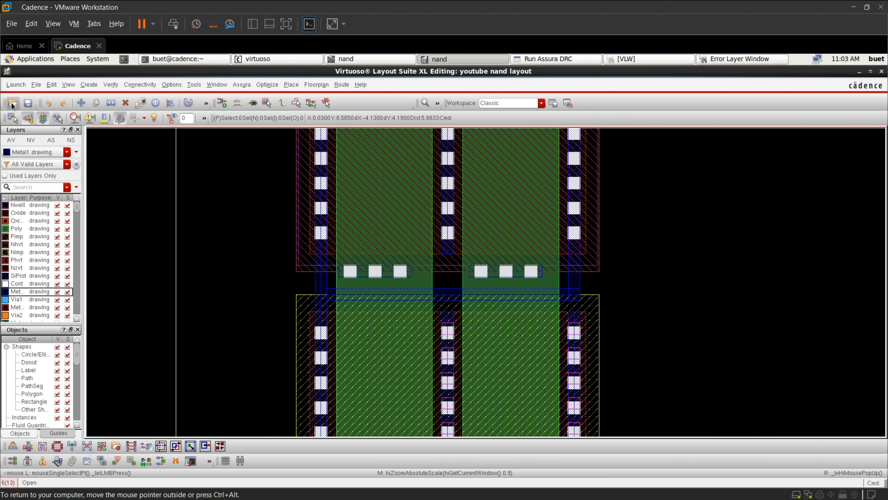
{"action": "left_click", "coordinate": [28, 103]}
{"action": "left_click", "coordinate": [555, 58]}
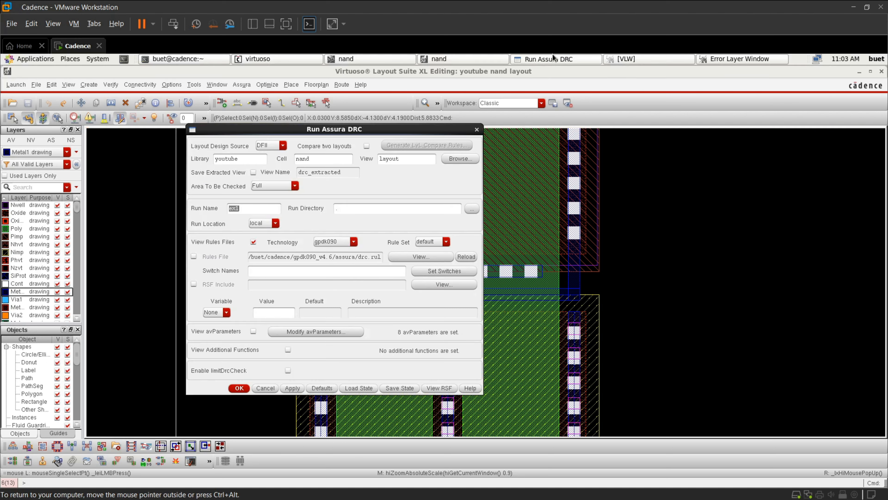
{"action": "left_click", "coordinate": [294, 388]}
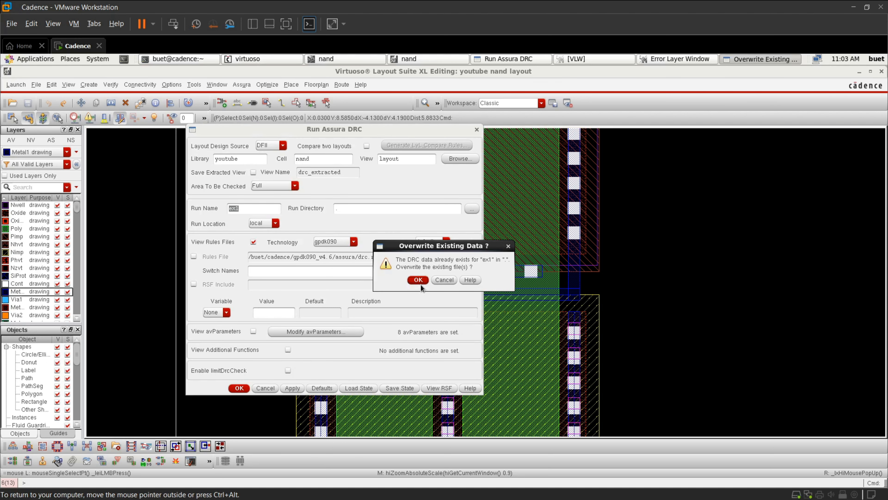
{"action": "left_click", "coordinate": [418, 280]}
{"action": "left_click", "coordinate": [422, 281]}
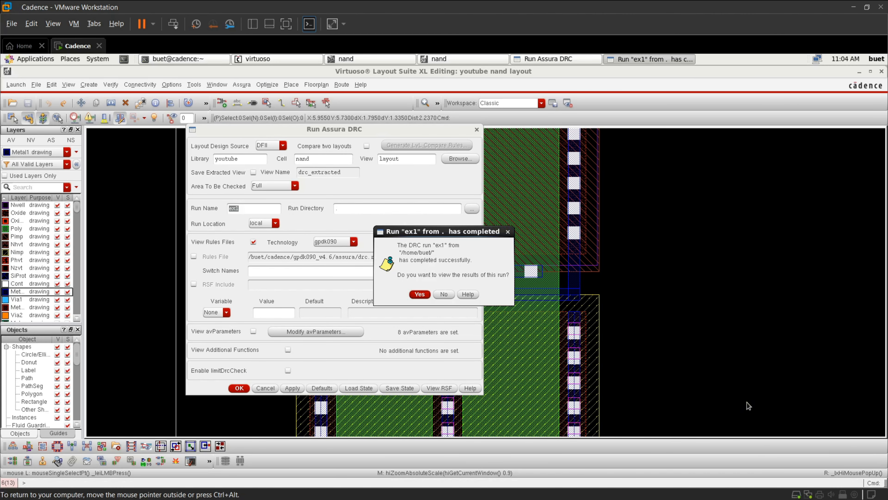
View the results of the ex1 DRC run and close the results notice and the DRC run form
{"action": "left_click", "coordinate": [422, 295]}
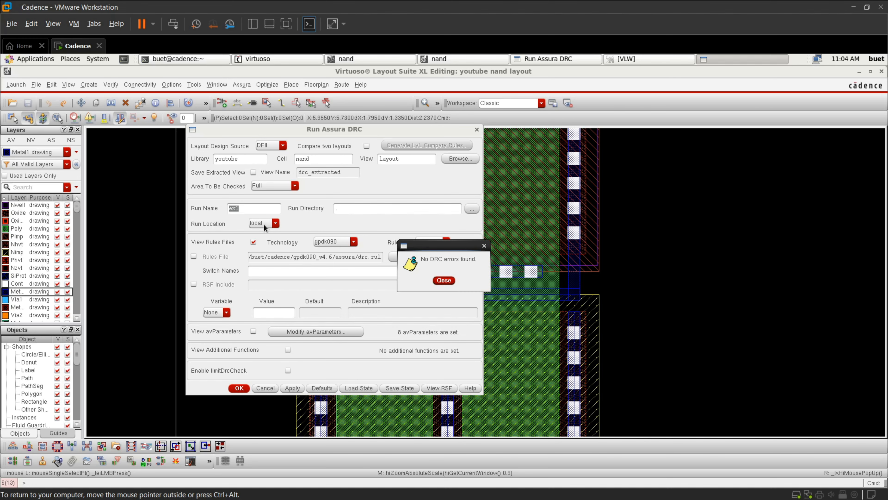
{"action": "left_click", "coordinate": [450, 280]}
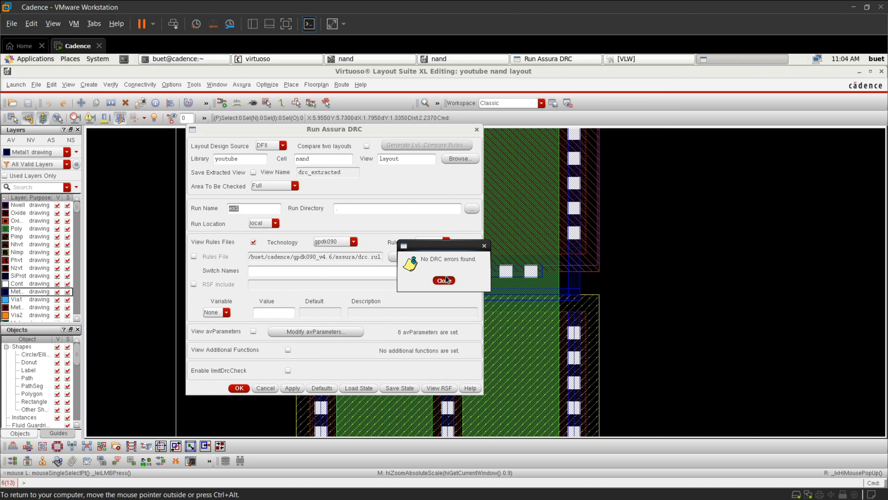
{"action": "left_click", "coordinate": [477, 130]}
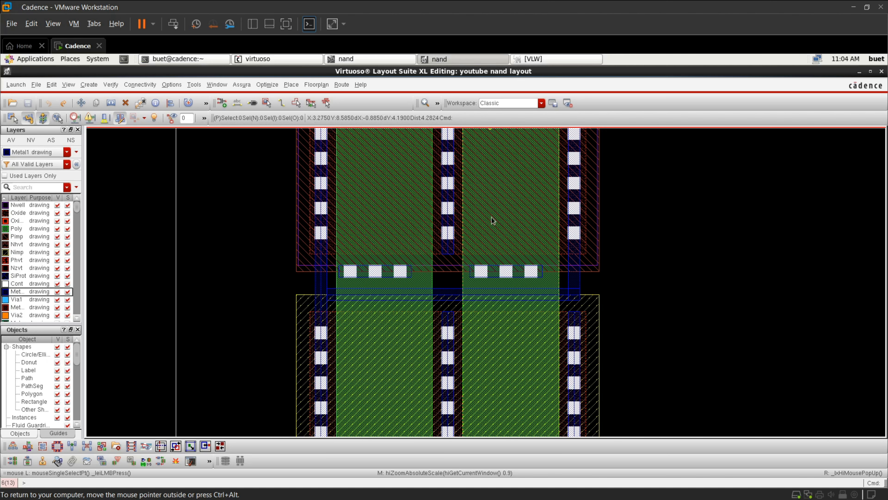
Start creating rectangular shape pins on Metal1 with the terminal names VDD VSS A B Y
{"action": "left_click", "coordinate": [264, 105]}
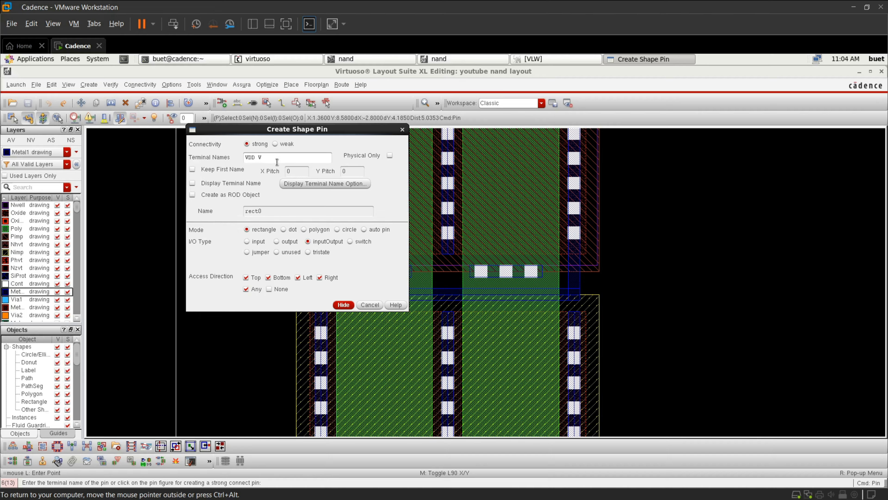
{"action": "type", "text": "VDD VSS A B Y"}
{"action": "key", "text": "Return"}
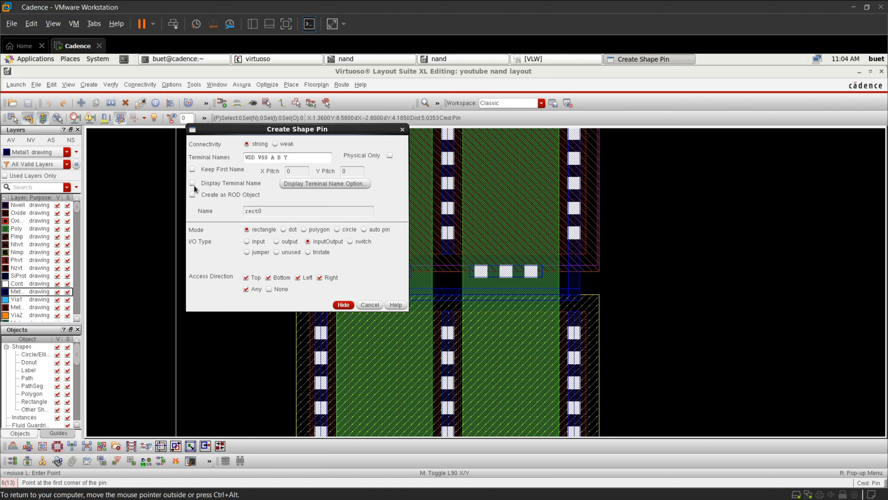
Enable terminal name display for the pins, with label height 0.06 on the Metal1 lbl layer, and accept the pin settings
{"action": "left_click", "coordinate": [194, 184]}
{"action": "left_click", "coordinate": [291, 183]}
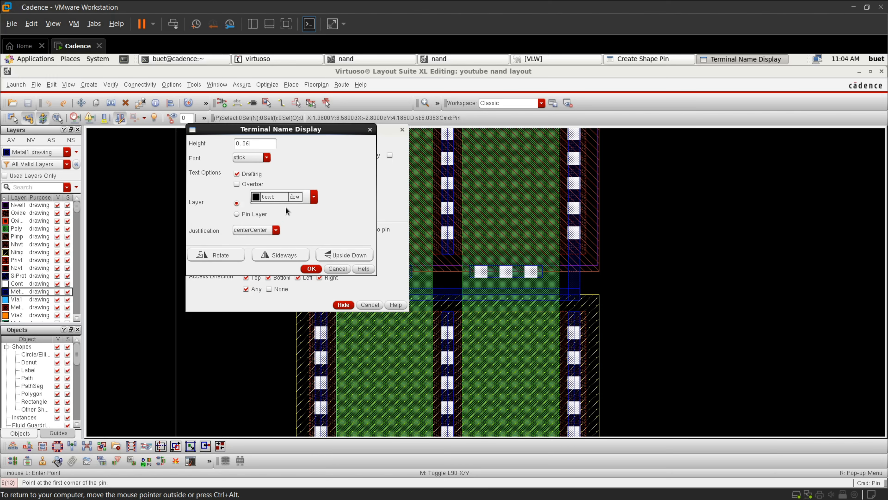
{"action": "left_click", "coordinate": [314, 197]}
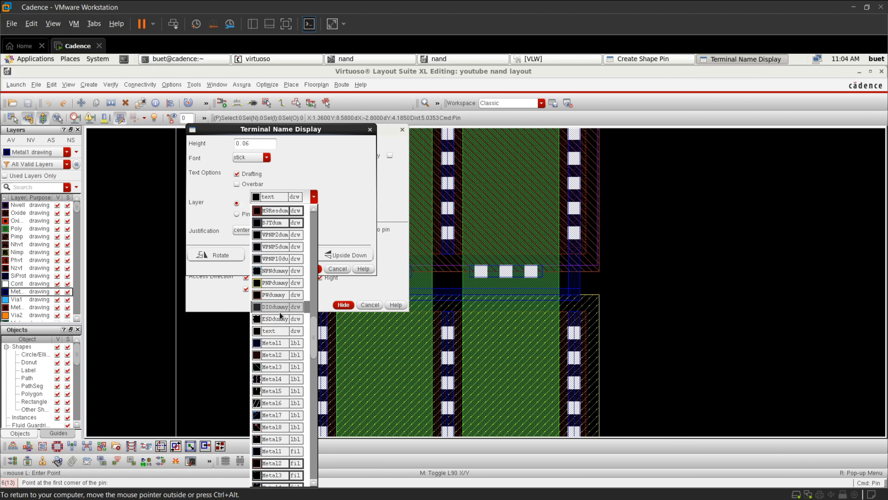
{"action": "left_click", "coordinate": [292, 273]}
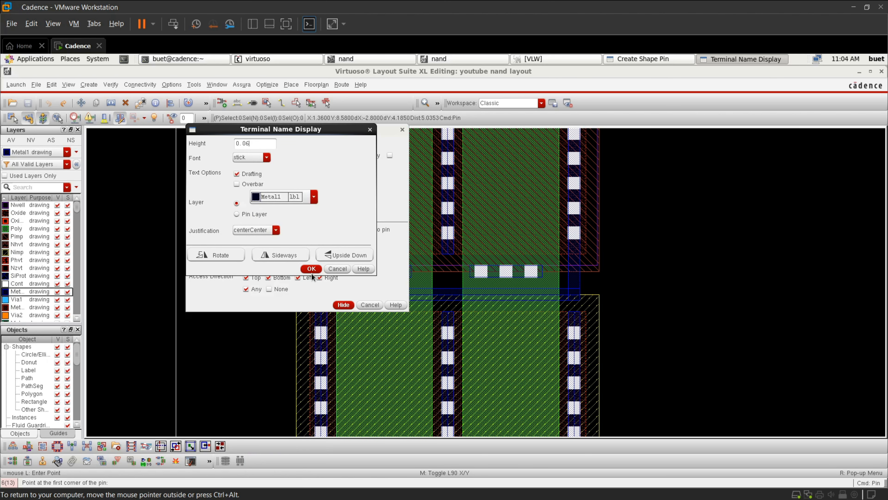
{"action": "left_click", "coordinate": [312, 269]}
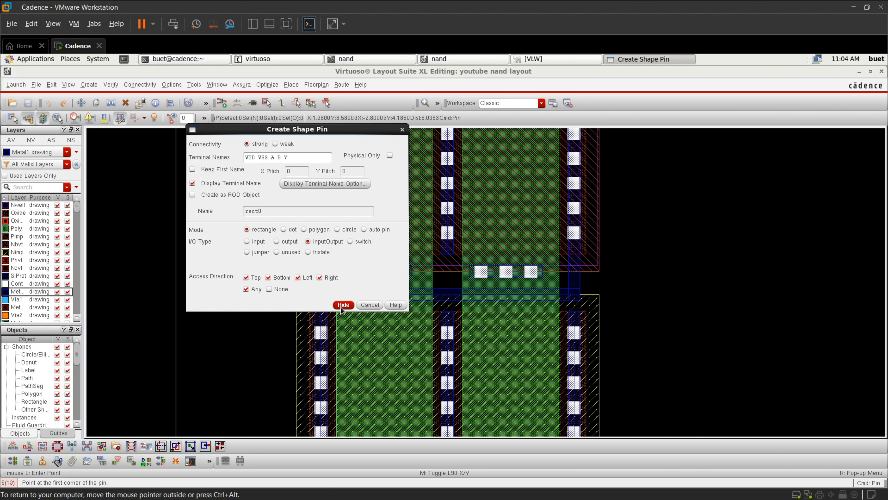
{"action": "left_click", "coordinate": [343, 305]}
{"action": "scroll", "coordinate": [345, 294], "scroll_direction": "down", "scroll_amount": 5, "text": "ctrl"}
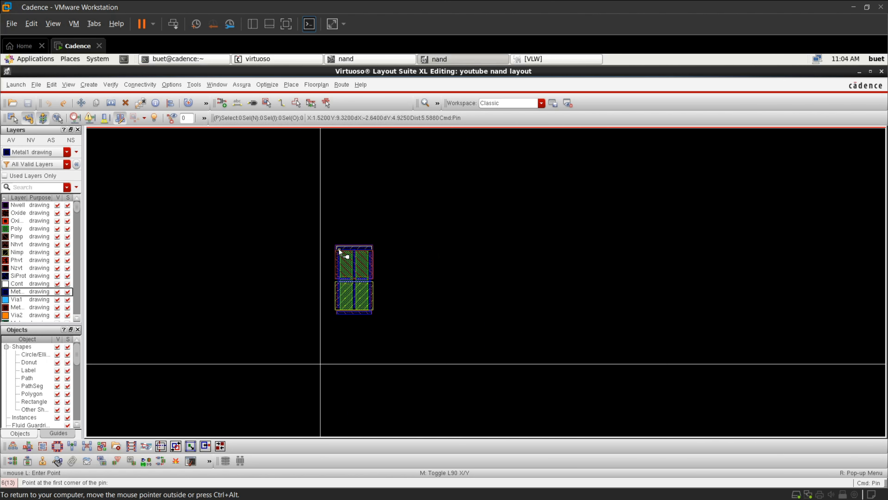
{"action": "scroll", "coordinate": [341, 252], "scroll_direction": "up", "scroll_amount": 3, "text": "ctrl"}
{"action": "scroll", "coordinate": [339, 246], "scroll_direction": "up", "scroll_amount": 3, "text": "ctrl"}
{"action": "scroll", "coordinate": [265, 203], "scroll_direction": "up", "scroll_amount": 3, "text": "ctrl"}
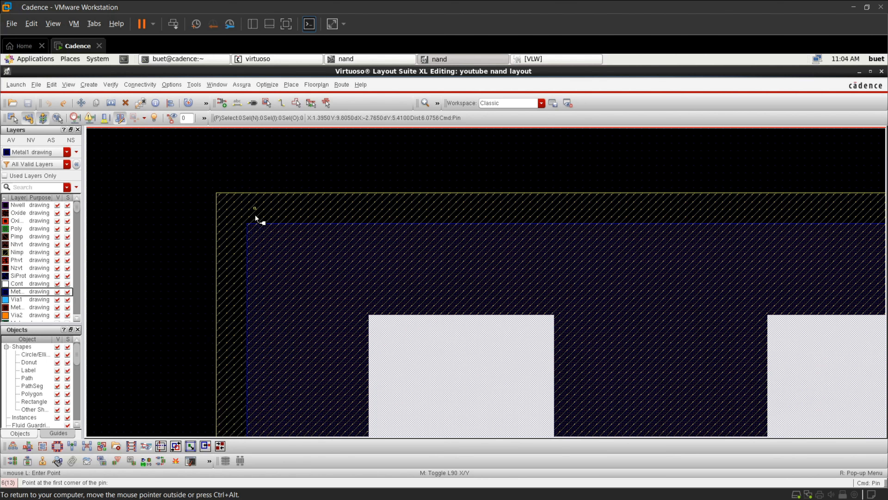
{"action": "scroll", "coordinate": [250, 229], "scroll_direction": "down", "scroll_amount": 2, "text": "ctrl"}
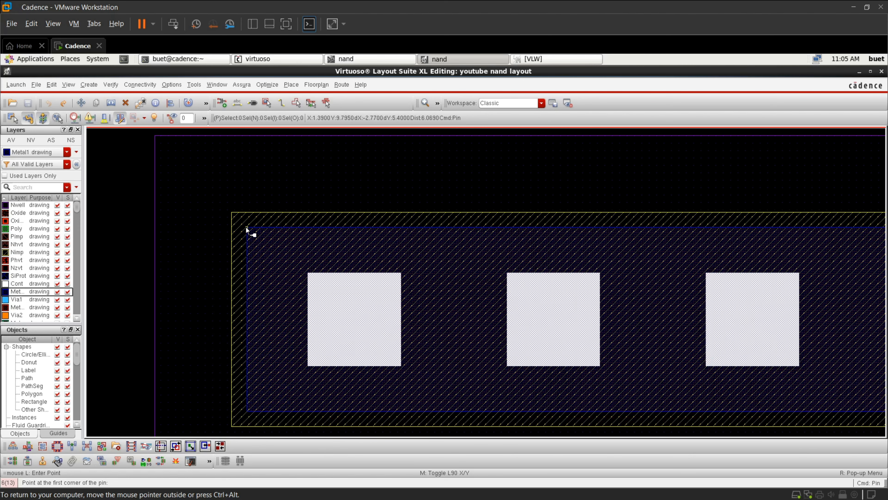
{"action": "left_click_drag", "start_coordinate": [246, 230], "coordinate": [400, 408]}
{"action": "key", "text": "ctrl+shift+p"}
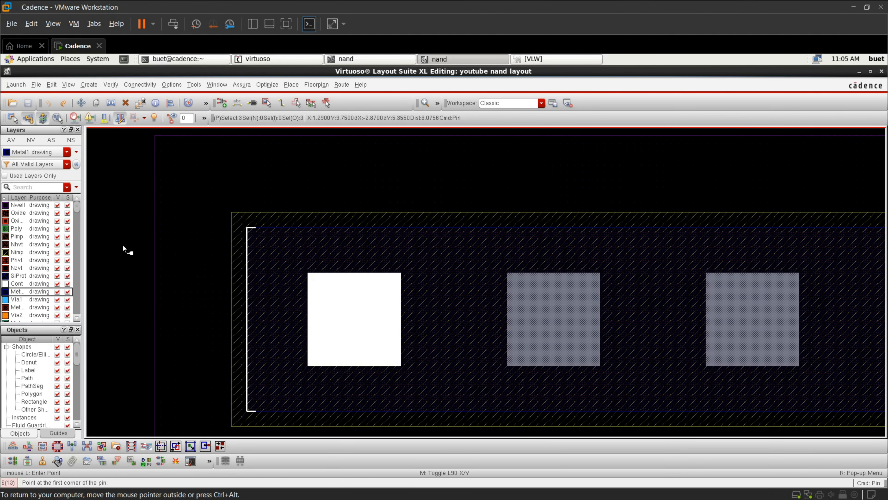
{"action": "key", "text": "Escape"}
{"action": "left_click", "coordinate": [128, 246]}
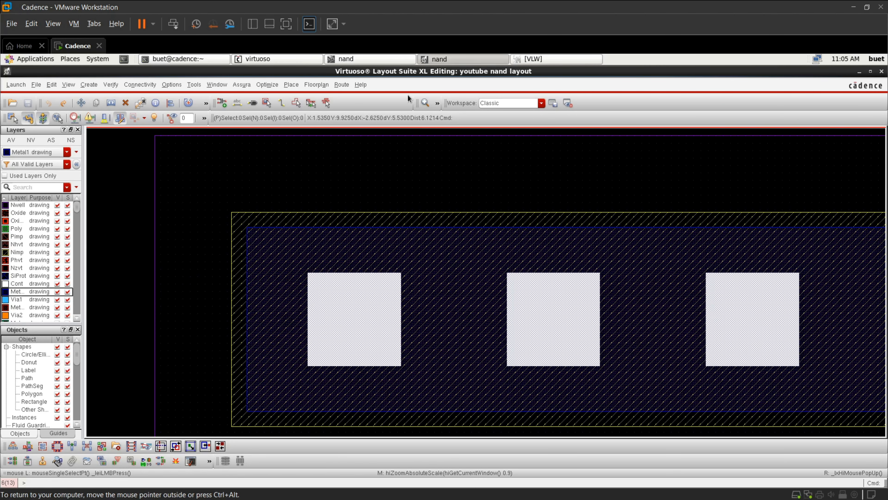
Create the VDD pin, about 0.2 by 0.24, at the left end of the top contact row's Metal1, with its label on the first contact
{"action": "left_click", "coordinate": [256, 103]}
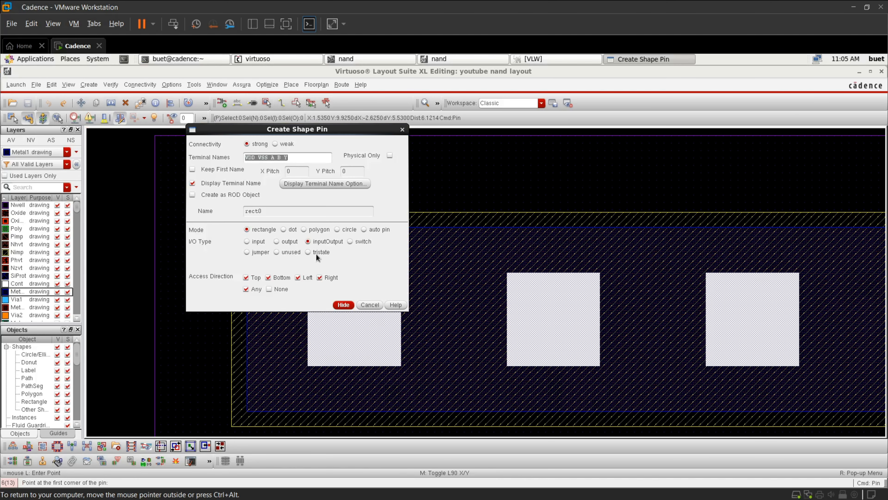
{"action": "left_click", "coordinate": [323, 184]}
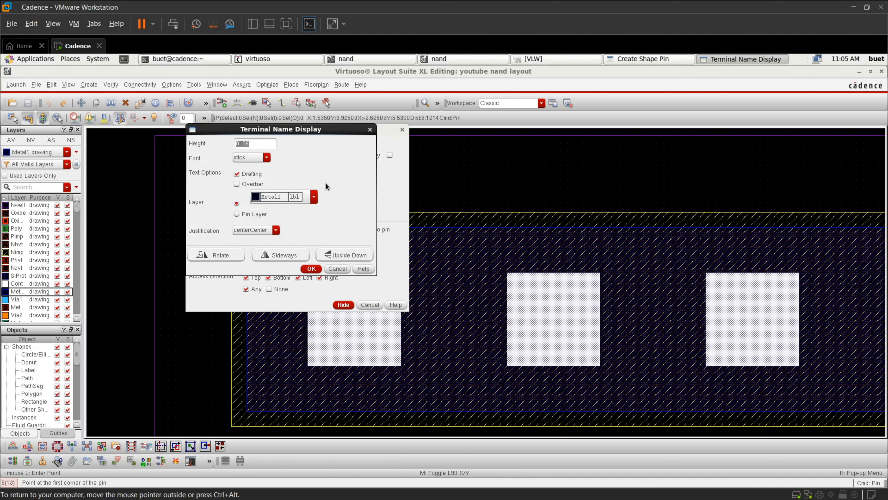
{"action": "left_click", "coordinate": [311, 269]}
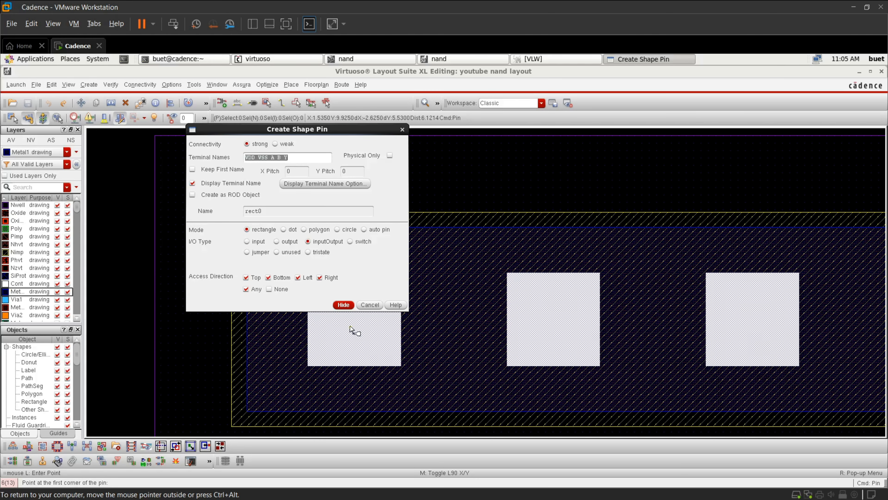
{"action": "left_click", "coordinate": [343, 304]}
{"action": "scroll", "coordinate": [250, 235], "scroll_direction": "up", "scroll_amount": 1}
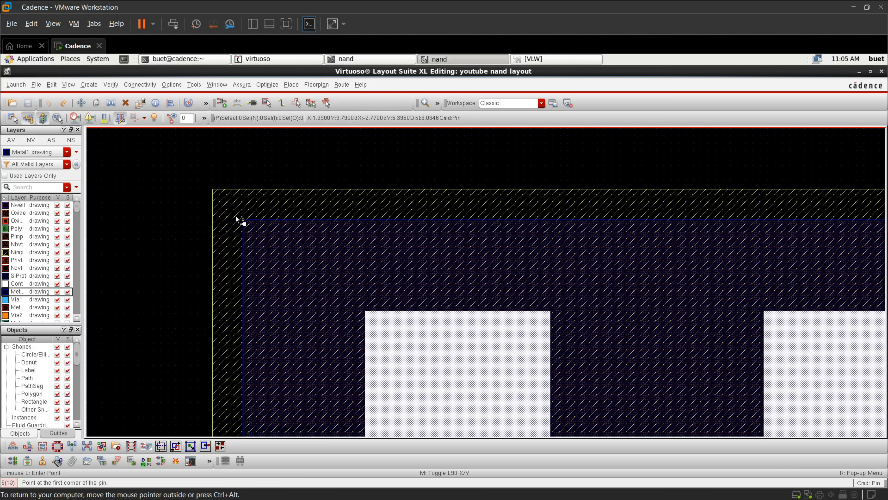
{"action": "left_click", "coordinate": [242, 220]}
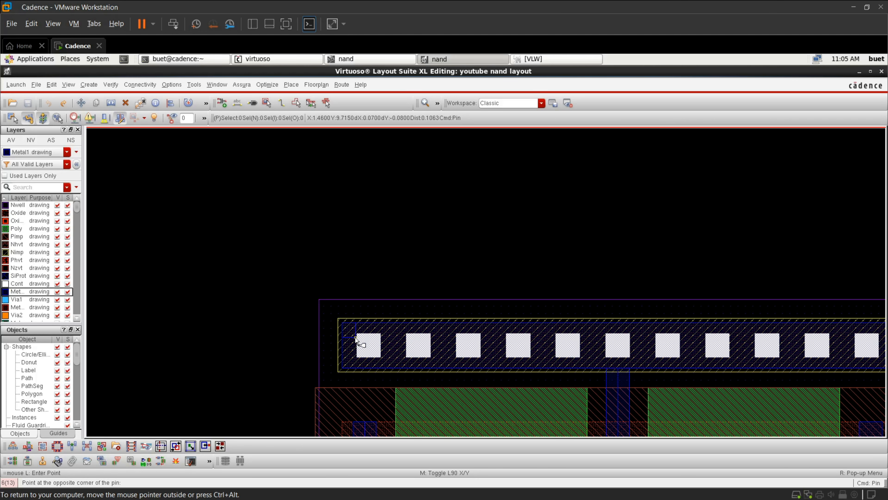
{"action": "scroll", "coordinate": [354, 336], "scroll_direction": "down", "scroll_amount": 3}
{"action": "scroll", "coordinate": [376, 364], "scroll_direction": "up", "scroll_amount": 2}
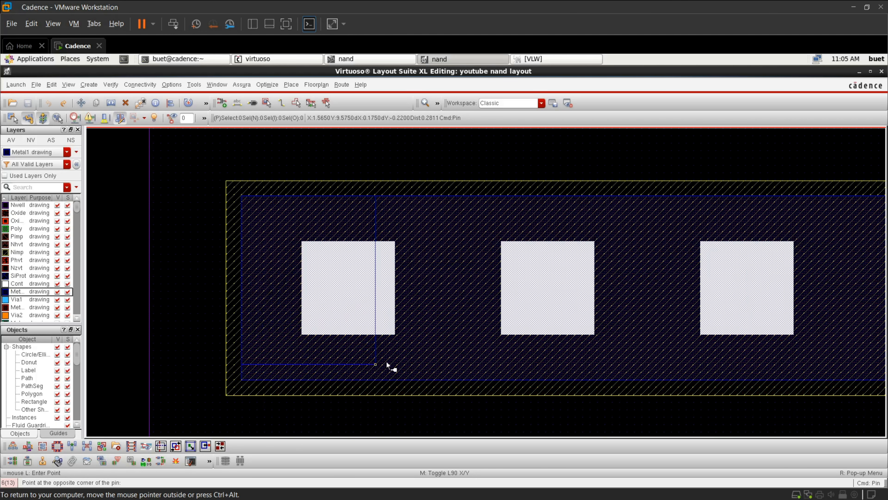
{"action": "scroll", "coordinate": [394, 379], "scroll_direction": "up", "scroll_amount": 1}
{"action": "left_click", "coordinate": [394, 379]}
{"action": "scroll", "coordinate": [394, 378], "scroll_direction": "down", "scroll_amount": 2}
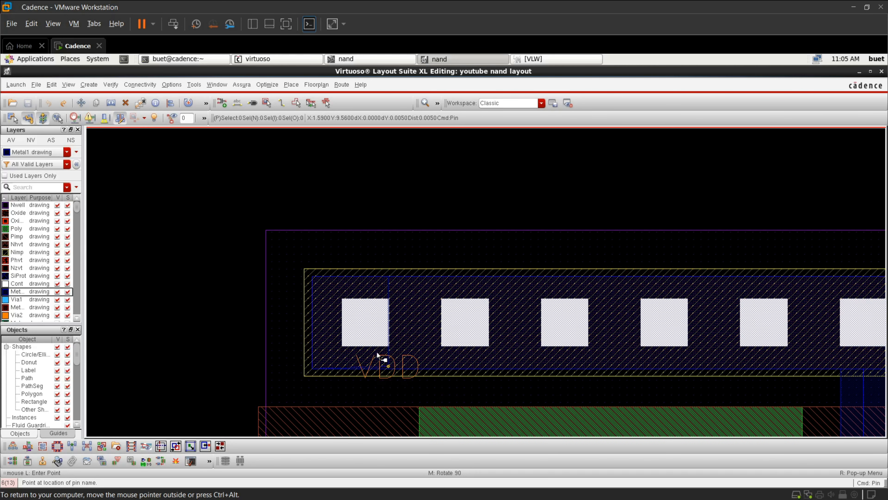
{"action": "left_click", "coordinate": [351, 316]}
Create the VSS pin, about 0.2 by 0.24, at the left end of the bottom contact row's Metal1, with its label on the first contact
{"action": "scroll", "coordinate": [364, 359], "scroll_direction": "down", "scroll_amount": 4}
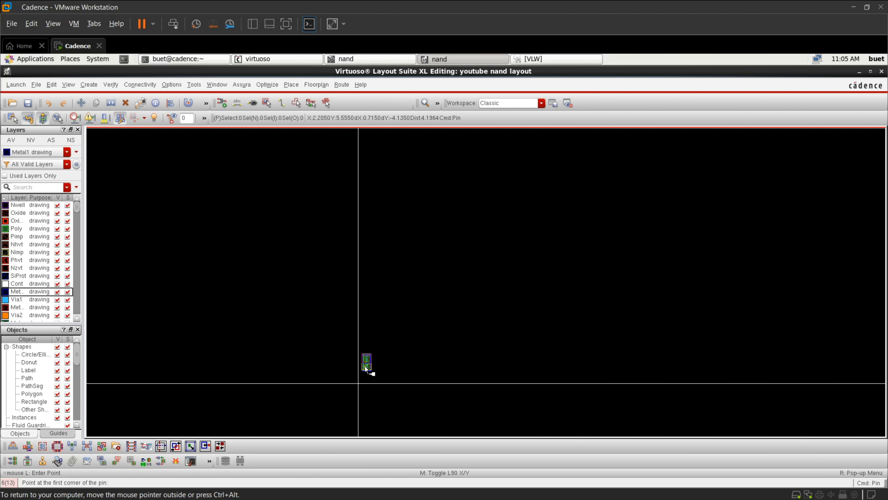
{"action": "scroll", "coordinate": [365, 366], "scroll_direction": "up", "scroll_amount": 3}
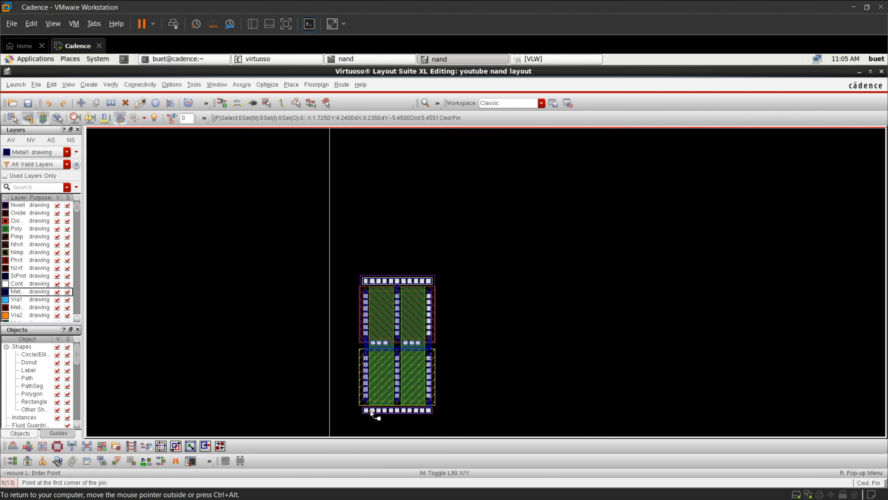
{"action": "scroll", "coordinate": [360, 415], "scroll_direction": "up", "scroll_amount": 3}
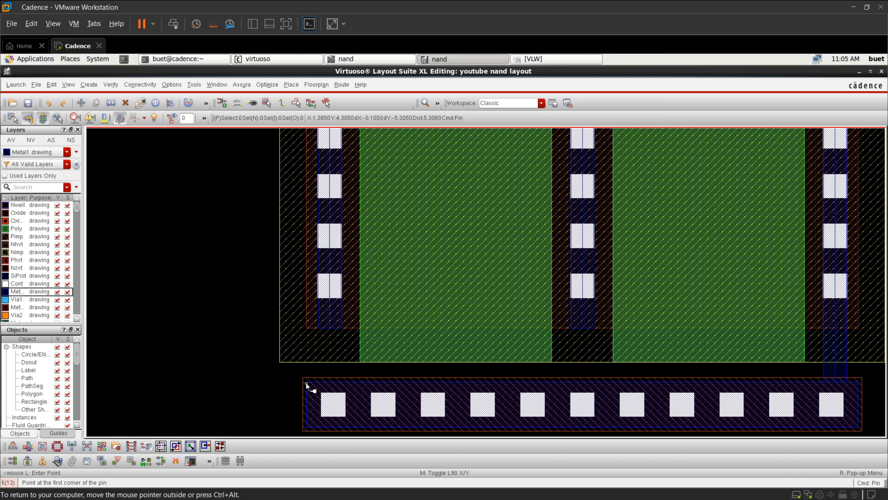
{"action": "scroll", "coordinate": [309, 383], "scroll_direction": "up", "scroll_amount": 3}
{"action": "left_click", "coordinate": [307, 370]}
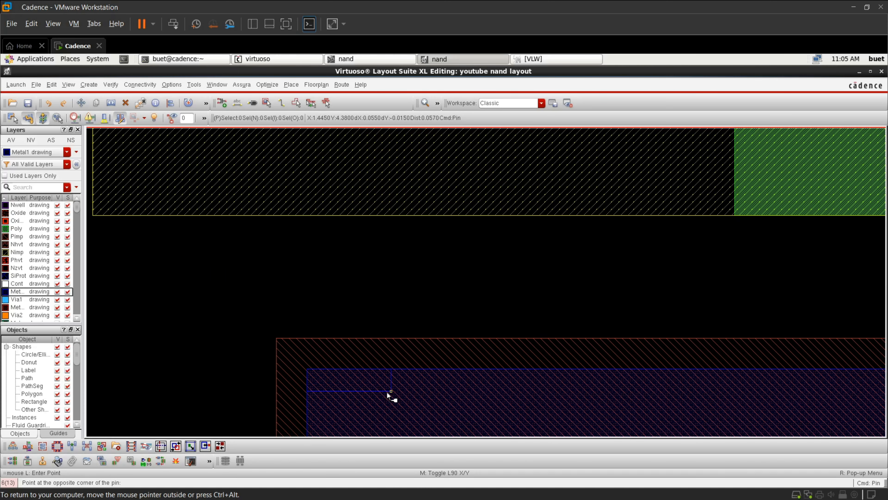
{"action": "scroll", "coordinate": [395, 401], "scroll_direction": "down", "scroll_amount": 4}
{"action": "scroll", "coordinate": [400, 415], "scroll_direction": "up", "scroll_amount": 3}
{"action": "scroll", "coordinate": [401, 417], "scroll_direction": "down", "scroll_amount": 3}
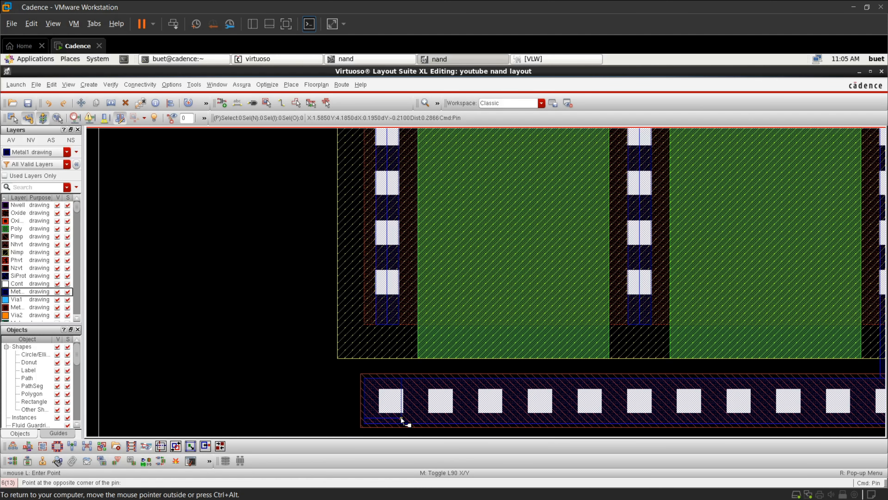
{"action": "scroll", "coordinate": [403, 420], "scroll_direction": "up", "scroll_amount": 3}
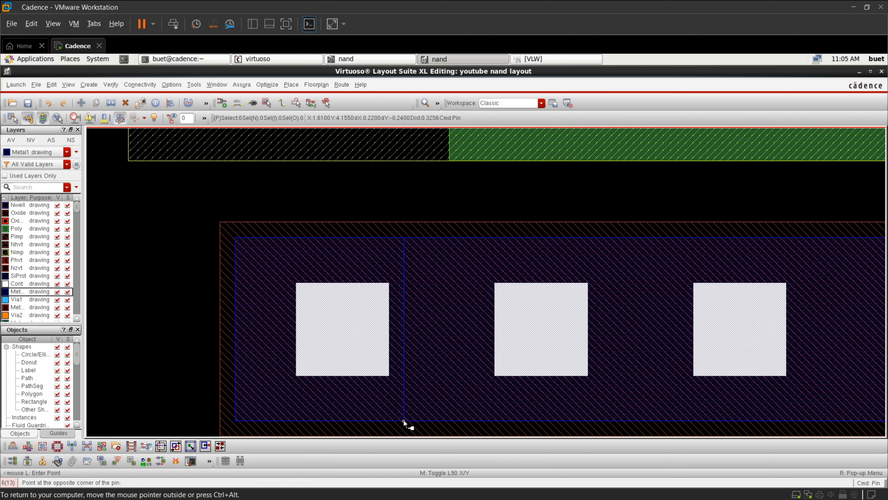
{"action": "left_click", "coordinate": [387, 421]}
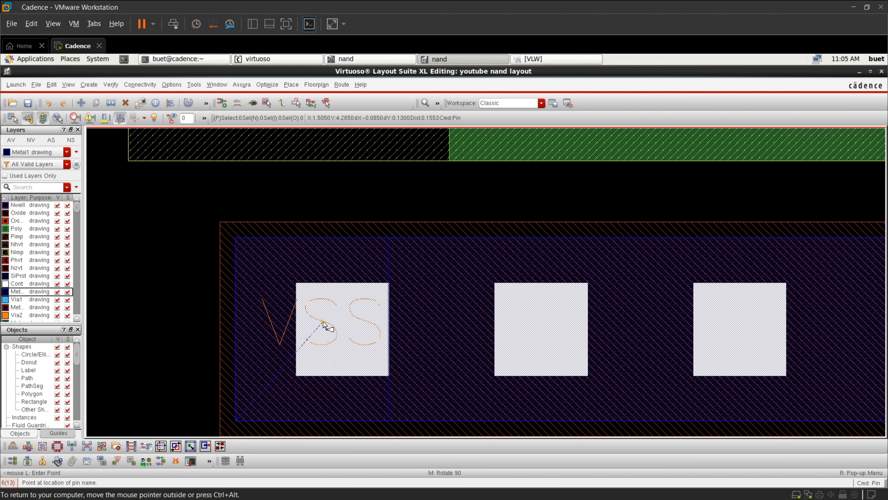
{"action": "left_click", "coordinate": [323, 325]}
Create the A pin, about 0.14 by 0.12, at the left end of the left gate's contact Metal1 and place its label inside
{"action": "scroll", "coordinate": [346, 305], "scroll_direction": "down", "scroll_amount": 4}
{"action": "scroll", "coordinate": [354, 172], "scroll_direction": "up", "scroll_amount": 3}
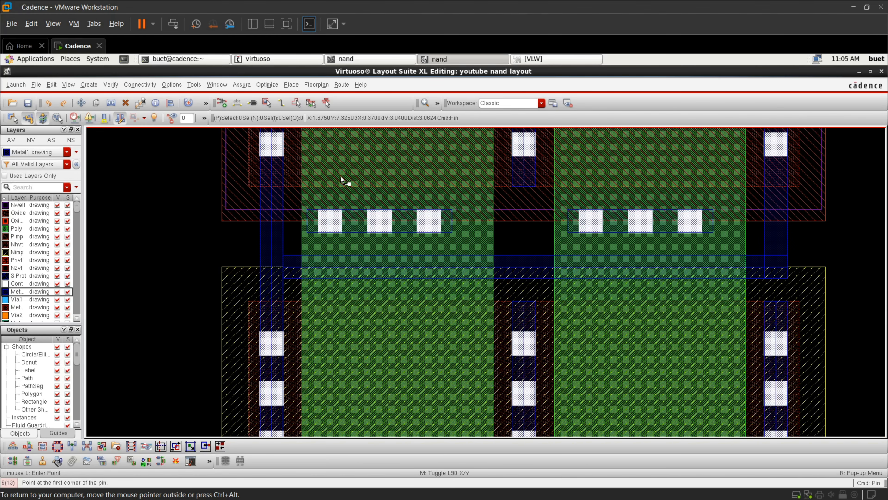
{"action": "scroll", "coordinate": [316, 218], "scroll_direction": "up", "scroll_amount": 2}
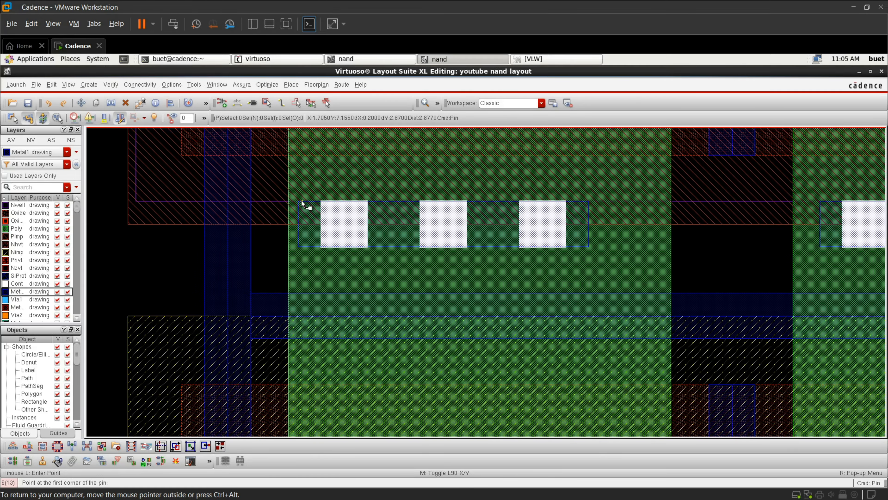
{"action": "scroll", "coordinate": [302, 201], "scroll_direction": "up", "scroll_amount": 1}
{"action": "scroll", "coordinate": [294, 202], "scroll_direction": "down", "scroll_amount": 2}
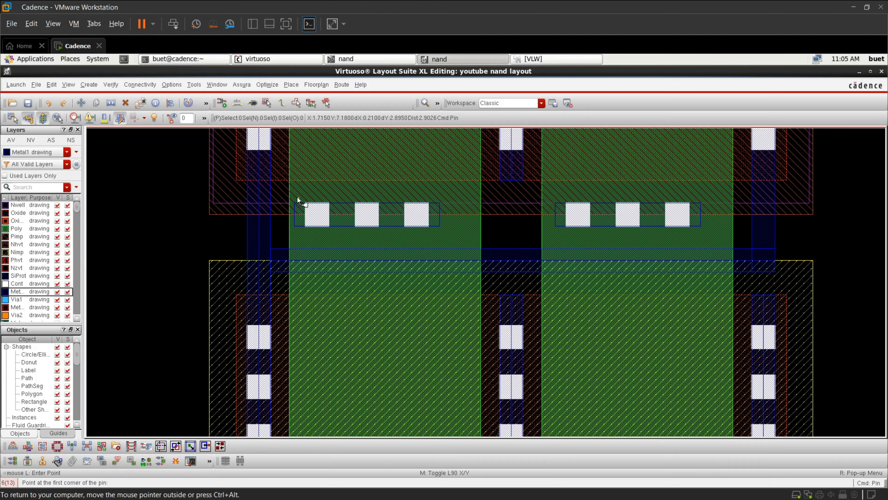
{"action": "scroll", "coordinate": [299, 205], "scroll_direction": "up", "scroll_amount": 2}
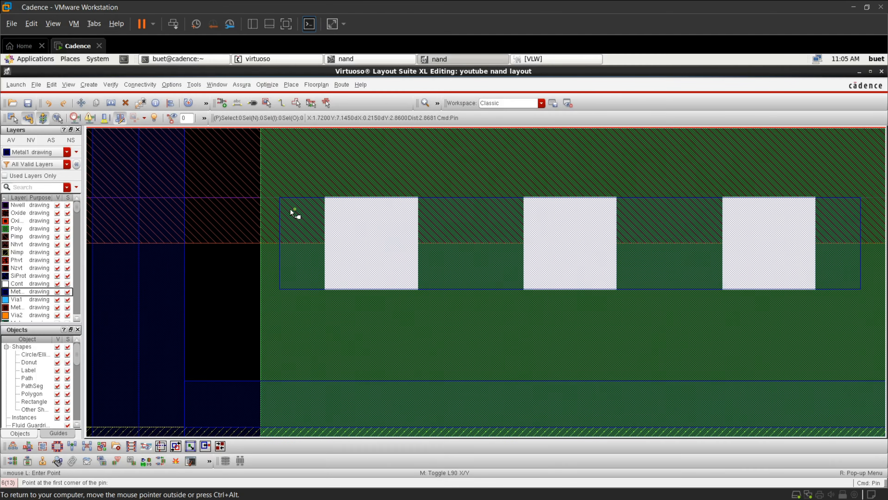
{"action": "left_click", "coordinate": [279, 198]}
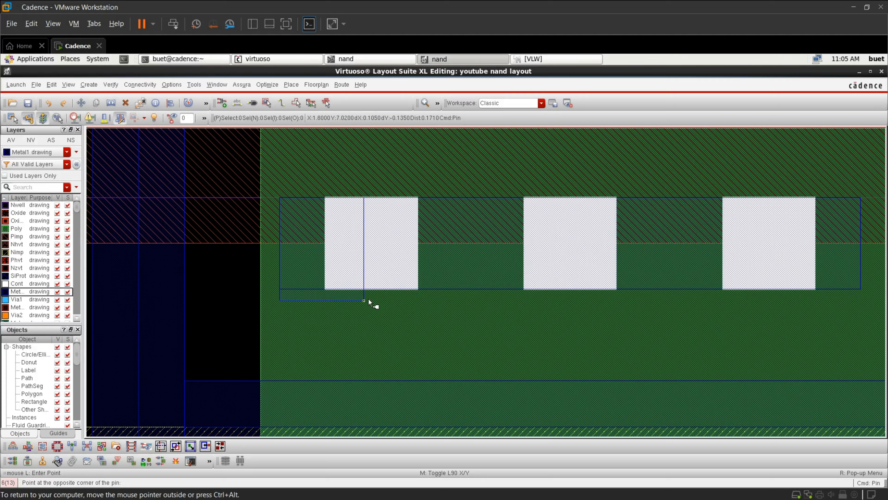
{"action": "left_click", "coordinate": [387, 288]}
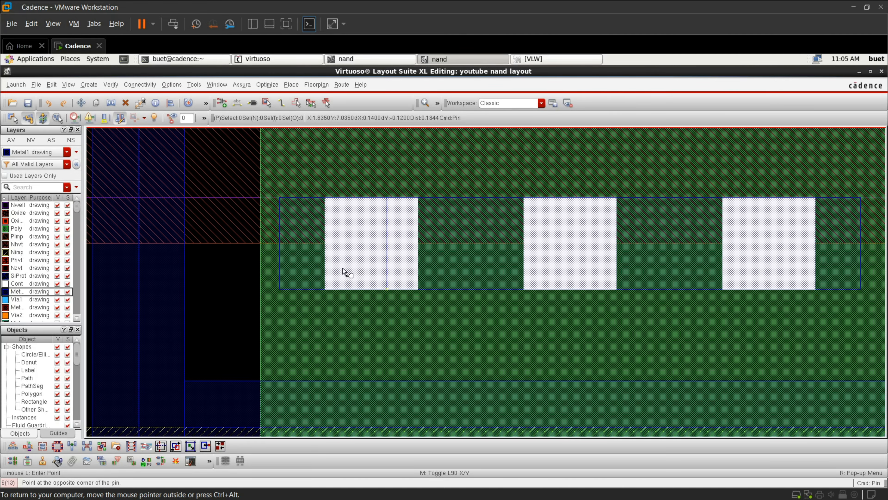
{"action": "left_click", "coordinate": [333, 237]}
Create the B pin at the left end of the right gate's contact Metal1, spanning its full height, and place its label inside
{"action": "scroll", "coordinate": [337, 234], "scroll_direction": "down", "scroll_amount": 3}
{"action": "scroll", "coordinate": [520, 246], "scroll_direction": "up", "scroll_amount": 2}
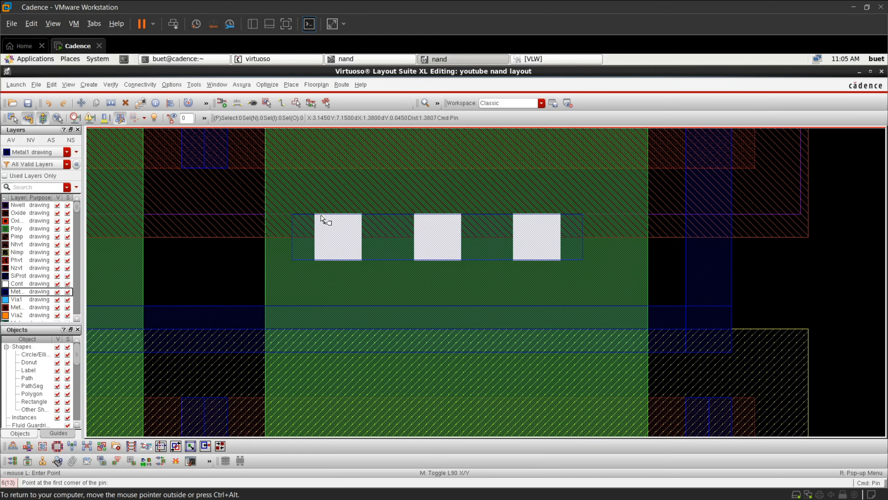
{"action": "scroll", "coordinate": [292, 215], "scroll_direction": "up", "scroll_amount": 2}
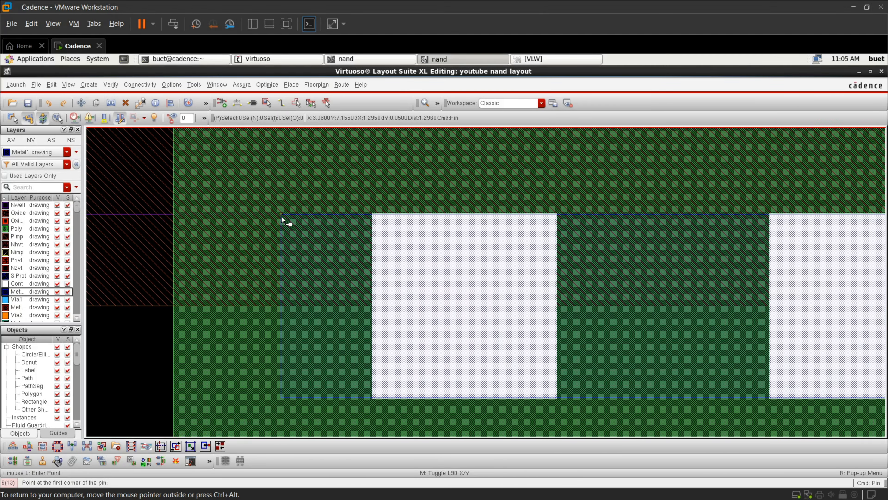
{"action": "left_click", "coordinate": [281, 215]}
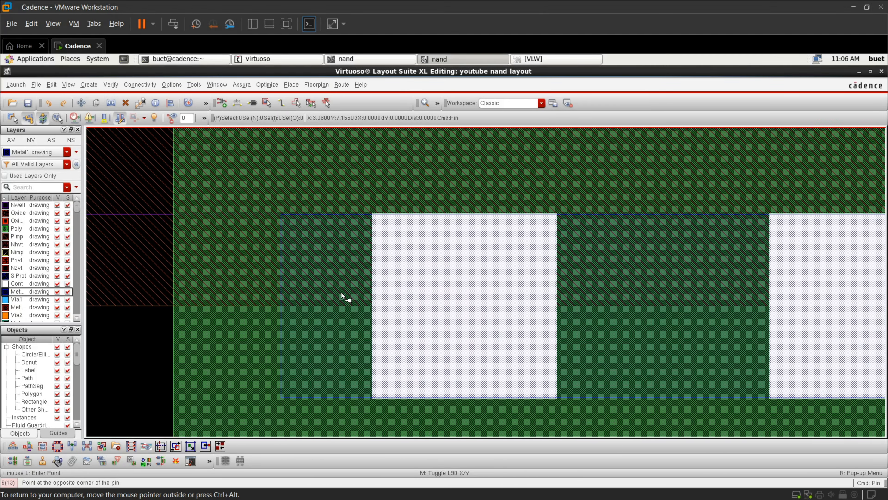
{"action": "left_click", "coordinate": [464, 399]}
{"action": "left_click", "coordinate": [366, 295]}
{"action": "scroll", "coordinate": [367, 295], "scroll_direction": "down", "scroll_amount": 4}
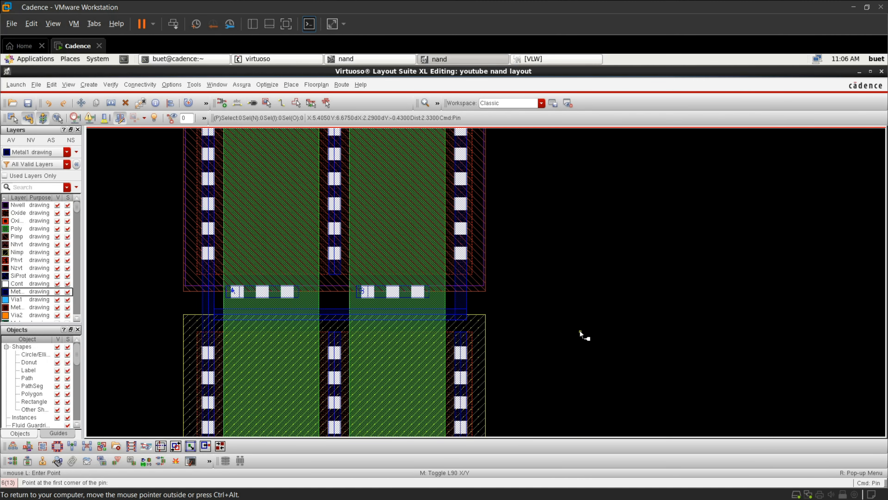
Create the Y pin, about 0.12 by 0.1, on the right Metal1 strip between the transistors, place its label inside, and save the layout
{"action": "scroll", "coordinate": [468, 305], "scroll_direction": "up", "scroll_amount": 1}
{"action": "scroll", "coordinate": [468, 306], "scroll_direction": "up", "scroll_amount": 1}
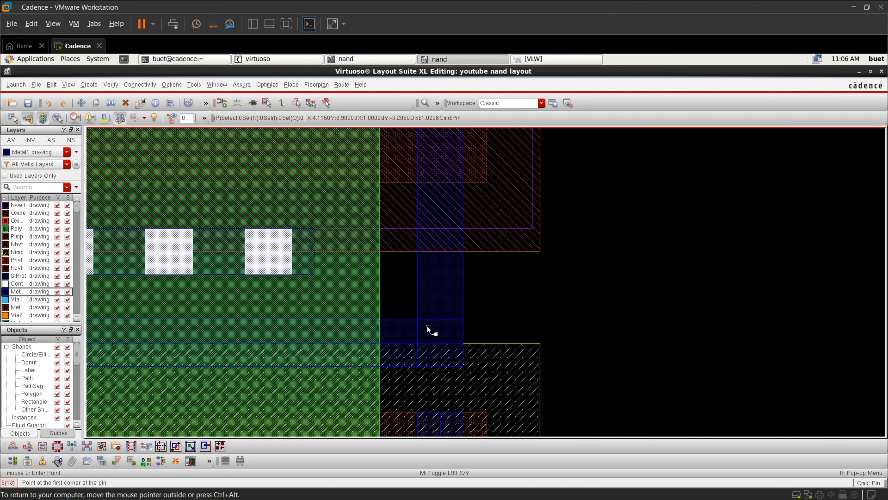
{"action": "scroll", "coordinate": [417, 327], "scroll_direction": "up", "scroll_amount": 1, "text": "ctrl"}
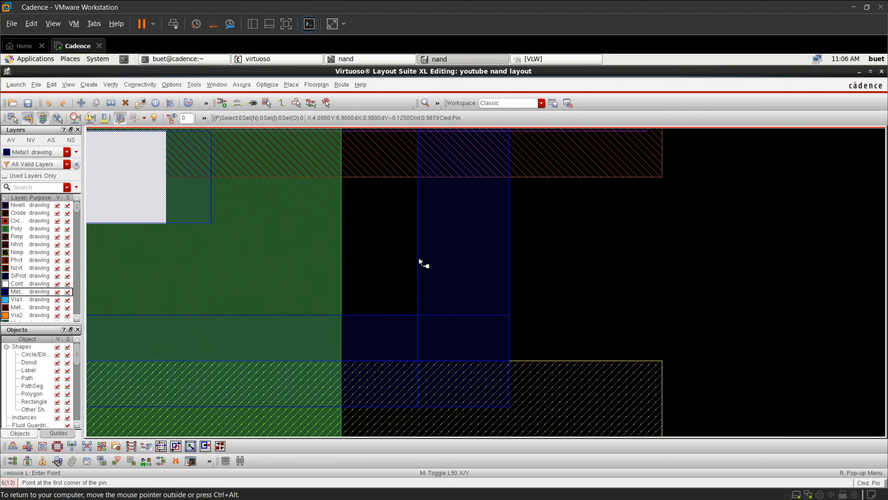
{"action": "left_click", "coordinate": [420, 212]}
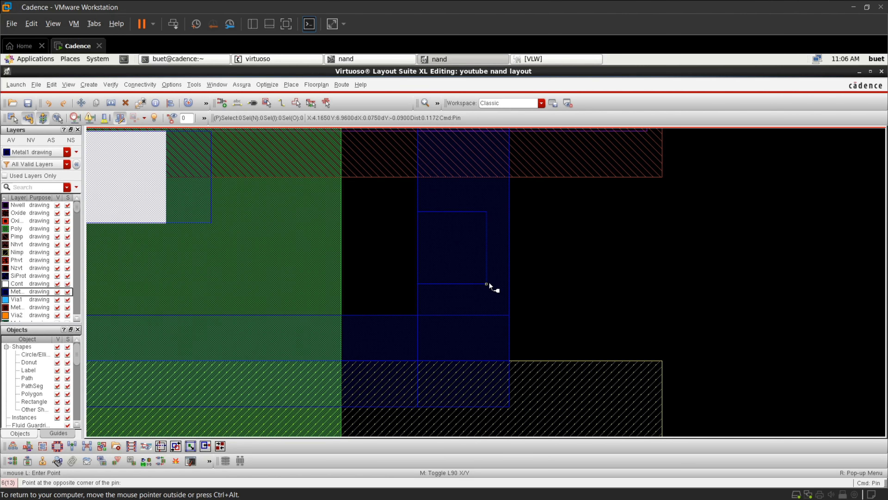
{"action": "left_click", "coordinate": [506, 292]}
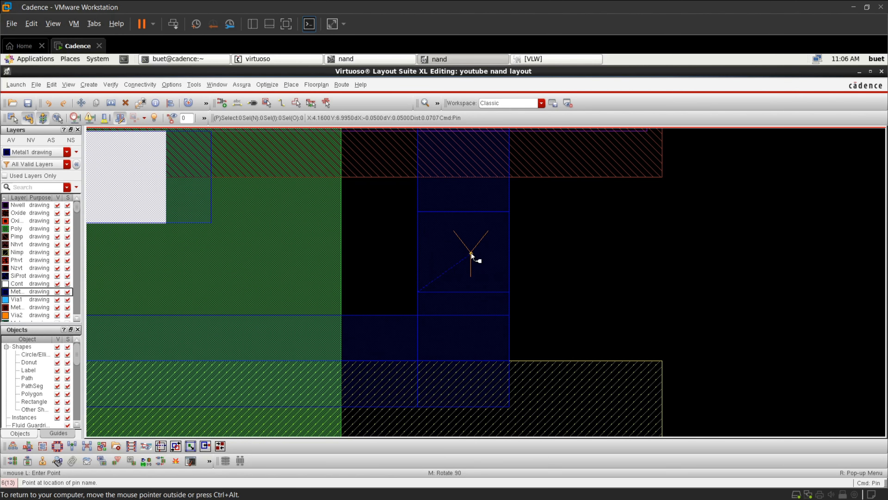
{"action": "left_click", "coordinate": [467, 253]}
{"action": "key", "text": "Escape"}
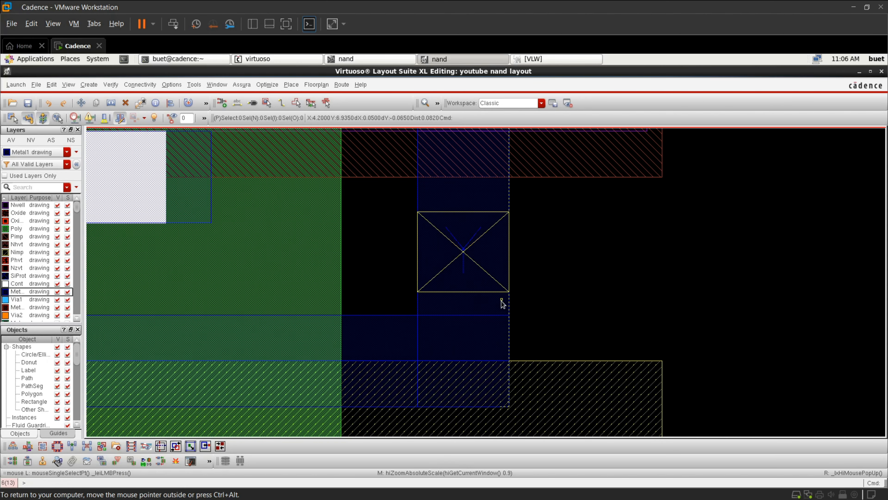
{"action": "scroll", "coordinate": [502, 303], "scroll_direction": "down", "scroll_amount": 2, "text": "ctrl"}
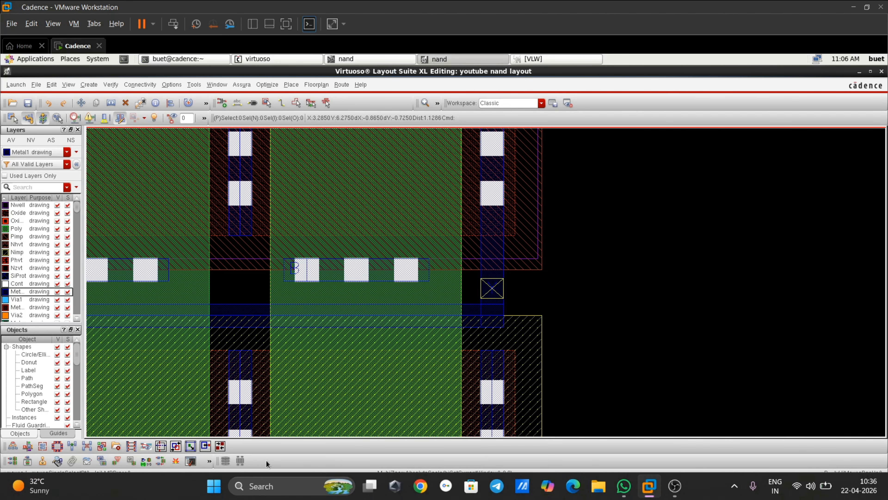
{"action": "left_click", "coordinate": [28, 103]}
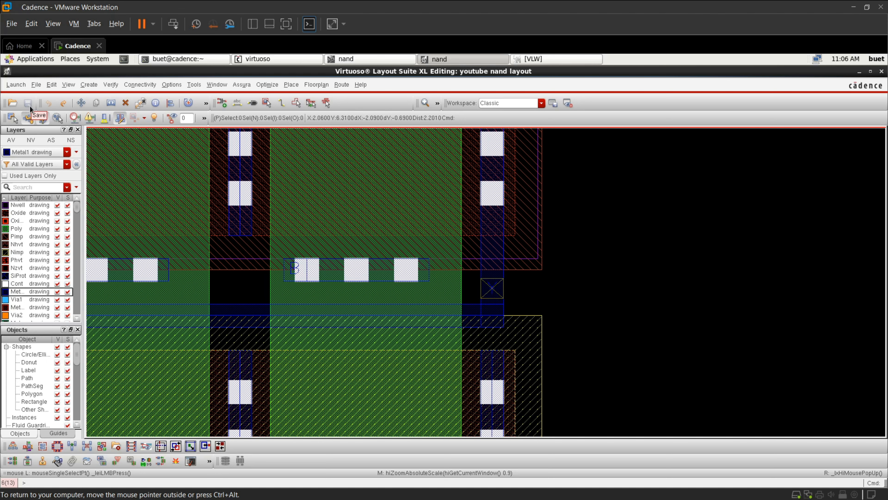
Rerun Assura DRC as ex1 on the full nand layout, overwriting the existing data, check the results and close the dialogs
{"action": "key", "text": "p"}
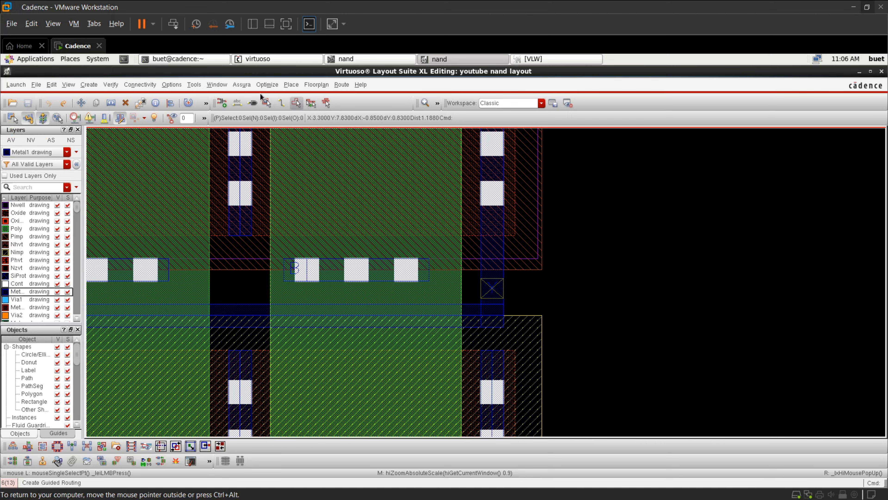
{"action": "left_click", "coordinate": [249, 86]}
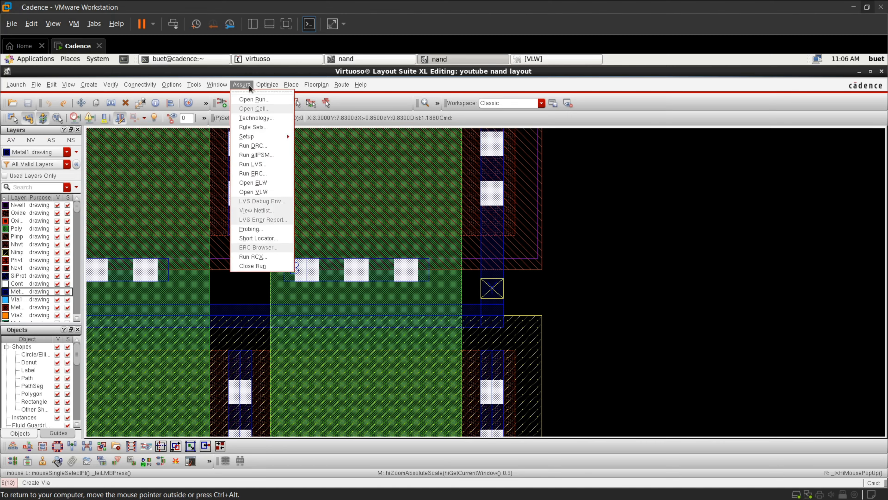
{"action": "left_click", "coordinate": [255, 143]}
{"action": "left_click", "coordinate": [289, 390]}
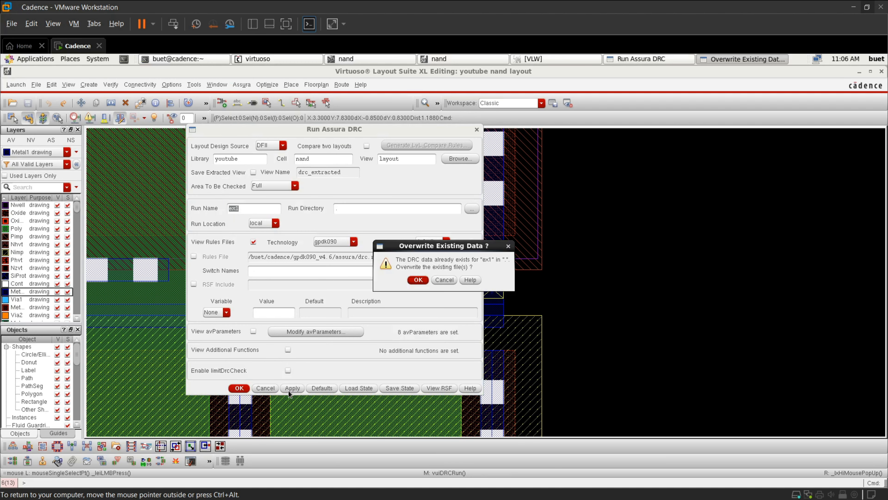
{"action": "left_click", "coordinate": [419, 280]}
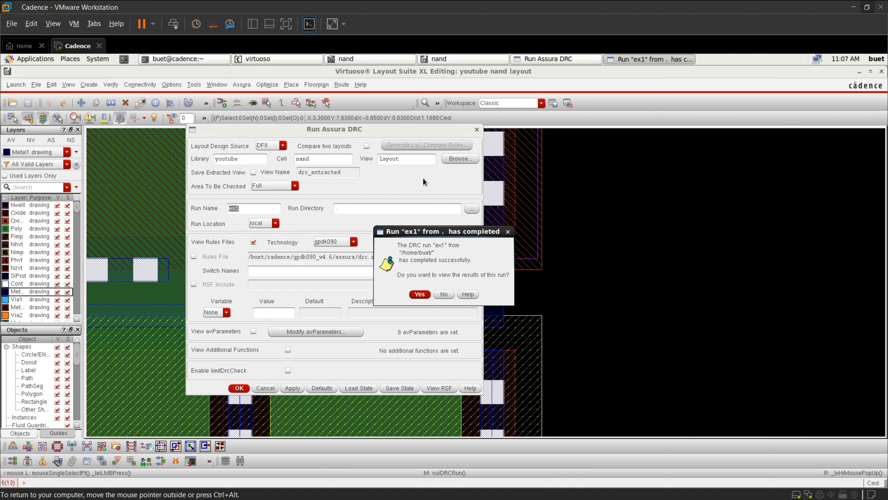
{"action": "left_click", "coordinate": [420, 294]}
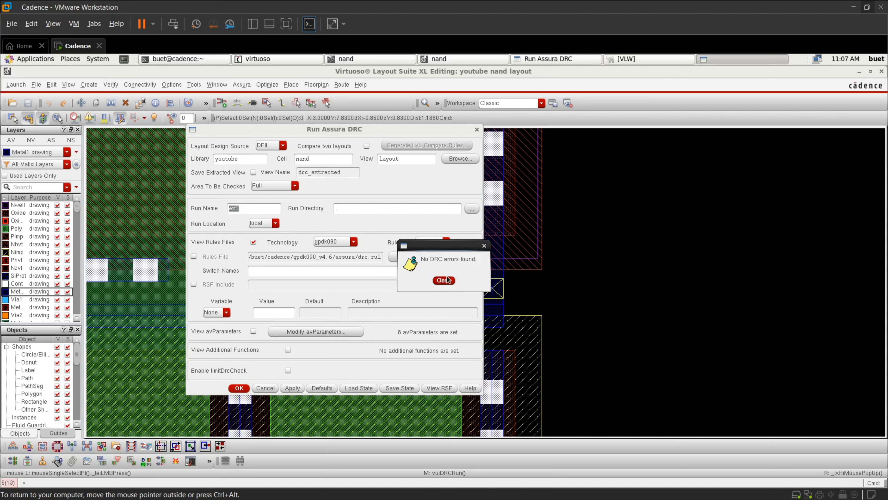
{"action": "left_click", "coordinate": [444, 280]}
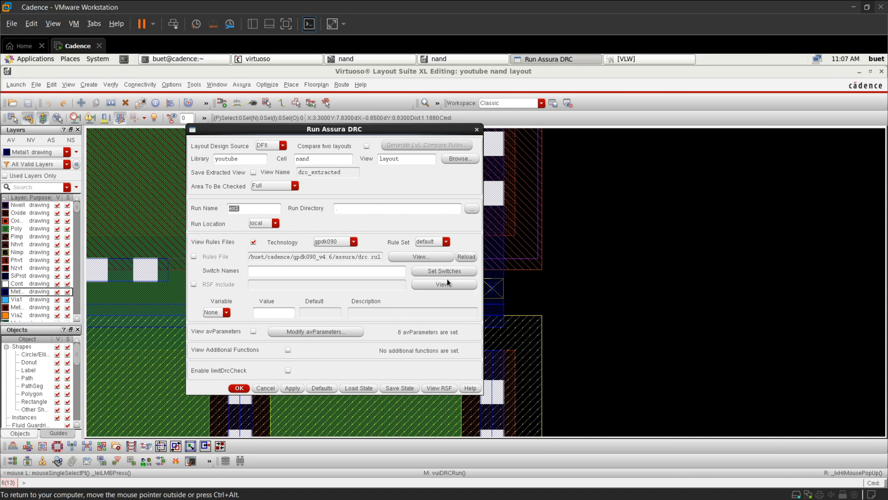
{"action": "left_click", "coordinate": [477, 129]}
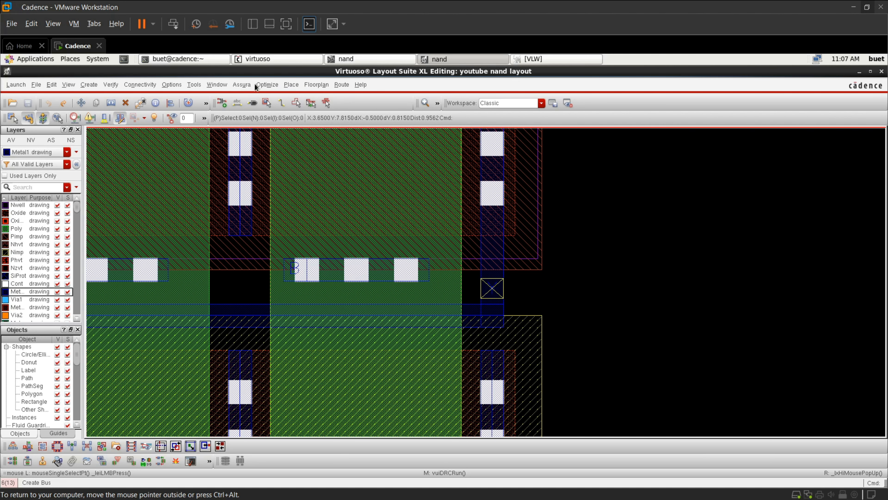
Run Assura LVS test1 comparing the nand schematic with its layout, overwriting the existing data, and open the new run's results
{"action": "left_click", "coordinate": [244, 85]}
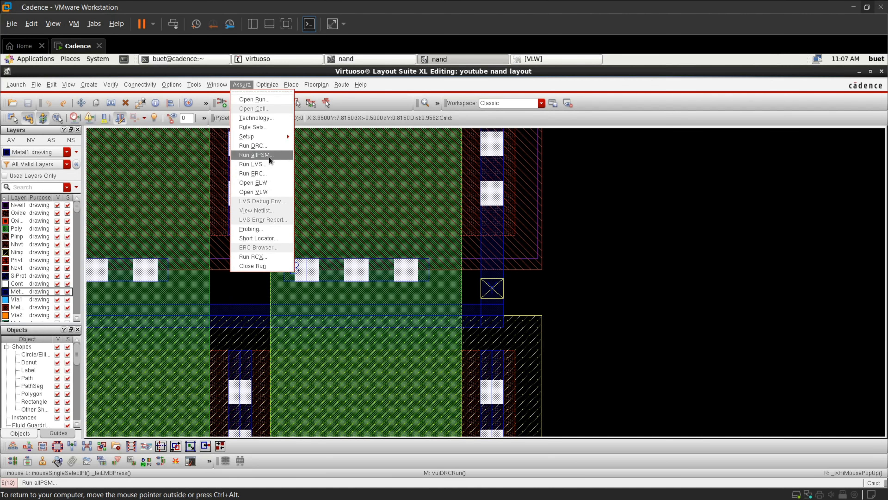
{"action": "left_click", "coordinate": [265, 164]}
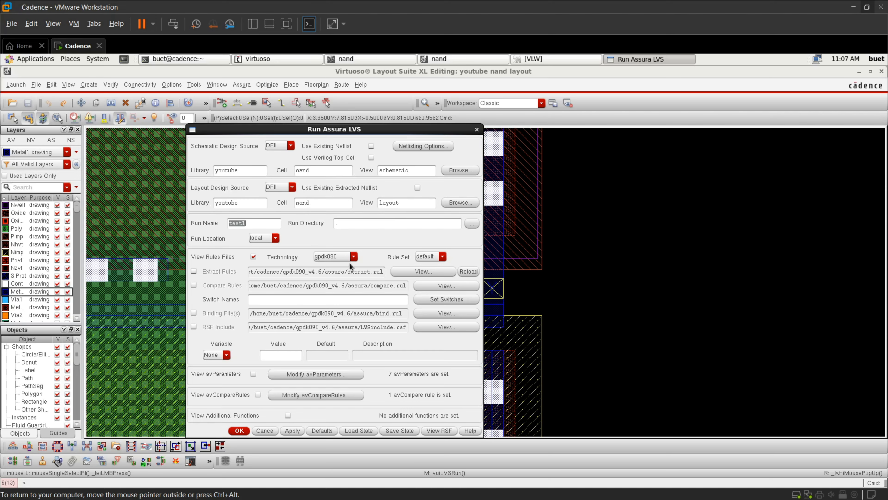
{"action": "left_click", "coordinate": [292, 431]}
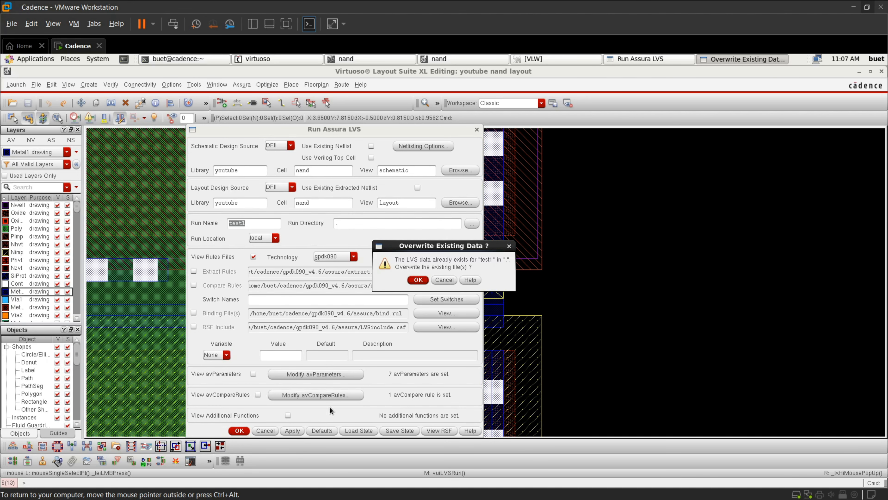
{"action": "left_click", "coordinate": [419, 281]}
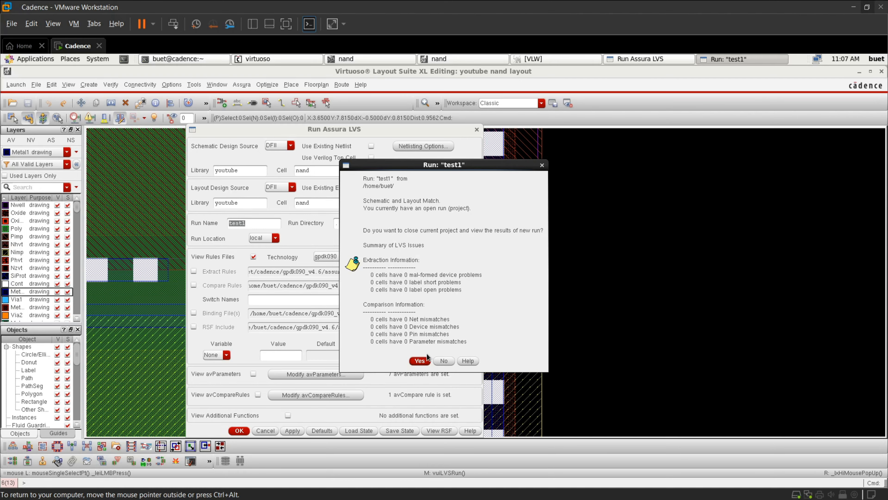
{"action": "left_click", "coordinate": [420, 361]}
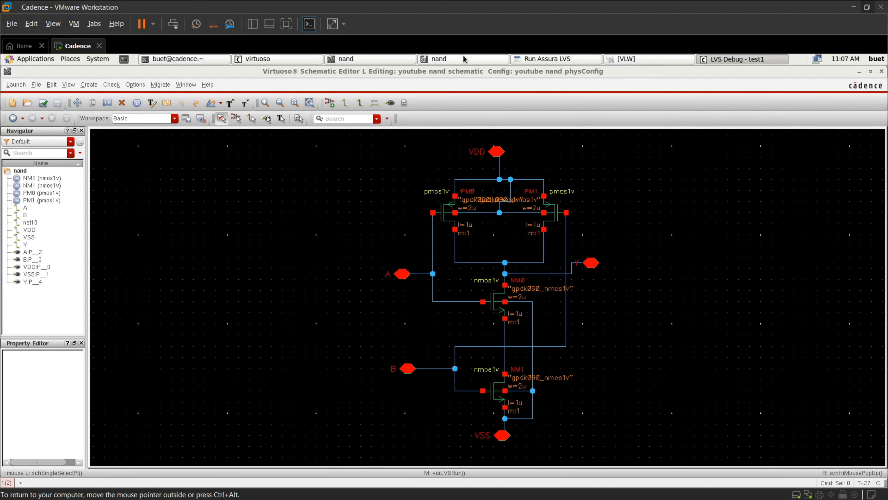
Return to the nand layout and draw a P&R boundary rectangle, about 3.3 by 5.7, around the cell
{"action": "left_click", "coordinate": [463, 57]}
{"action": "key", "text": "f"}
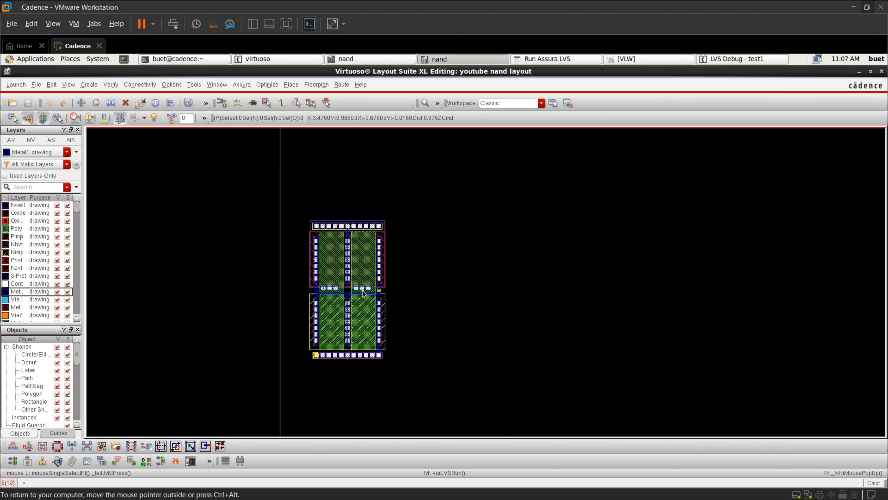
{"action": "scroll", "coordinate": [360, 293], "scroll_direction": "up", "scroll_amount": 1, "text": "ctrl"}
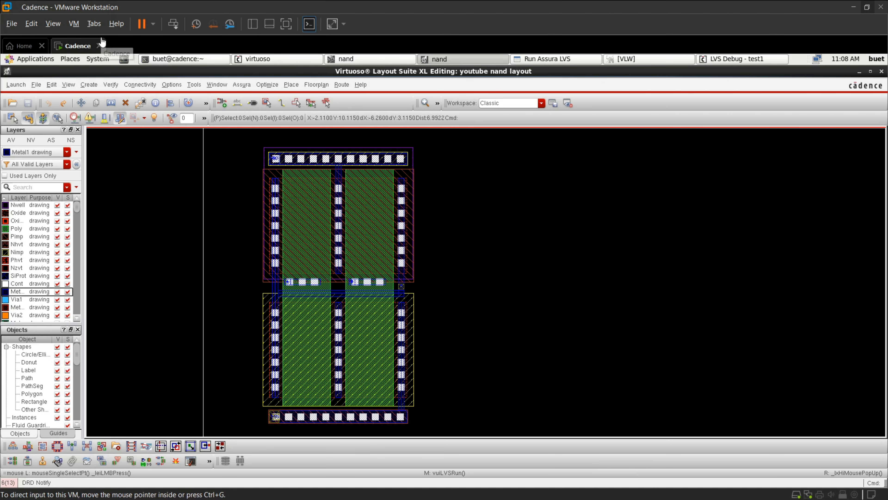
{"action": "left_click", "coordinate": [89, 84]}
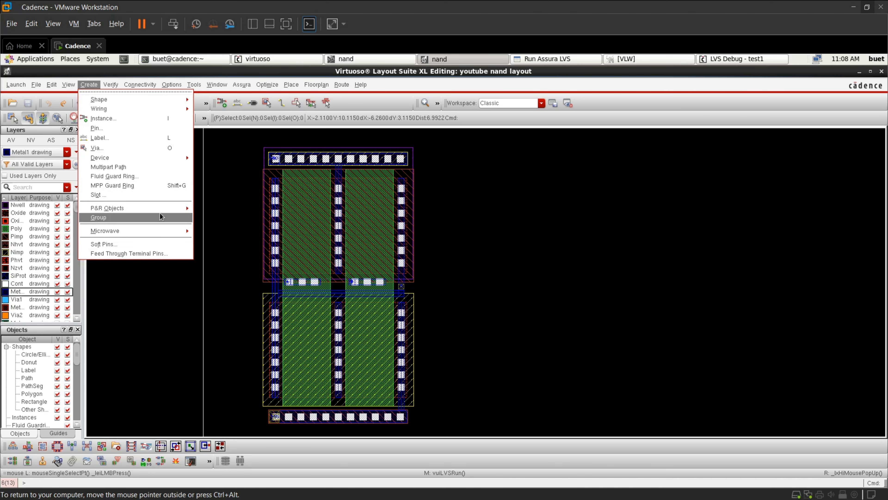
{"action": "mouse_move", "coordinate": [130, 209]}
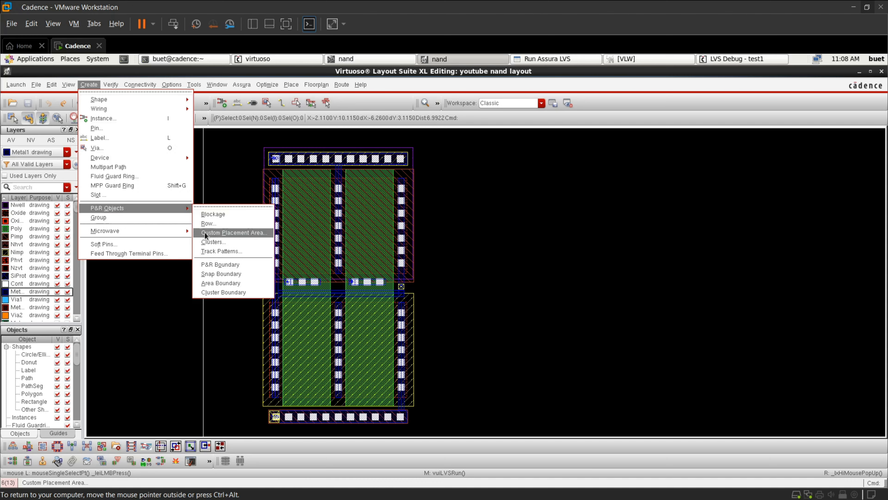
{"action": "left_click", "coordinate": [218, 265]}
{"action": "scroll", "coordinate": [272, 156], "scroll_direction": "down", "scroll_amount": 2, "text": "ctrl"}
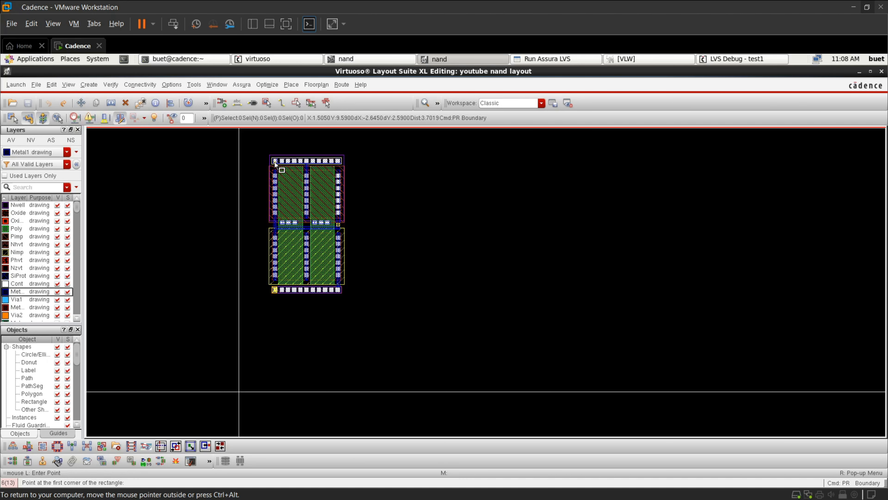
{"action": "scroll", "coordinate": [272, 157], "scroll_direction": "up", "scroll_amount": 2, "text": "ctrl"}
{"action": "scroll", "coordinate": [284, 185], "scroll_direction": "up", "scroll_amount": 2, "text": "ctrl"}
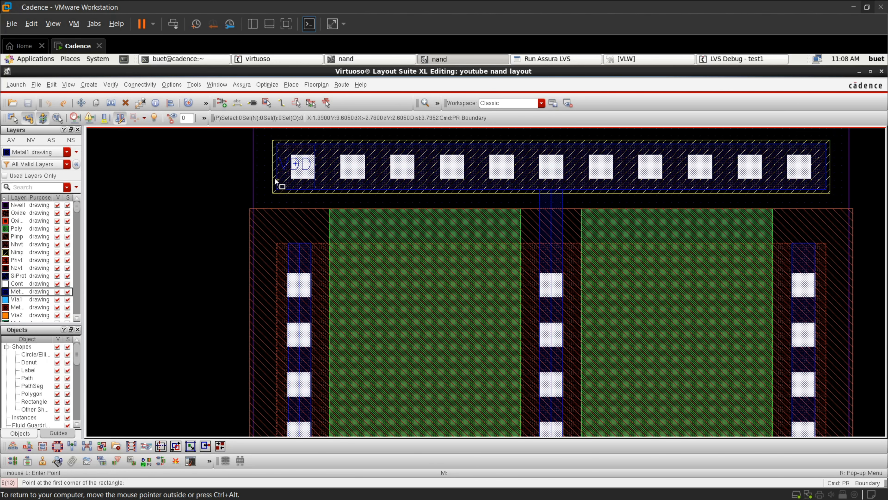
{"action": "scroll", "coordinate": [261, 167], "scroll_direction": "up", "scroll_amount": 3, "text": "ctrl"}
{"action": "scroll", "coordinate": [262, 167], "scroll_direction": "down", "scroll_amount": 4, "text": "ctrl"}
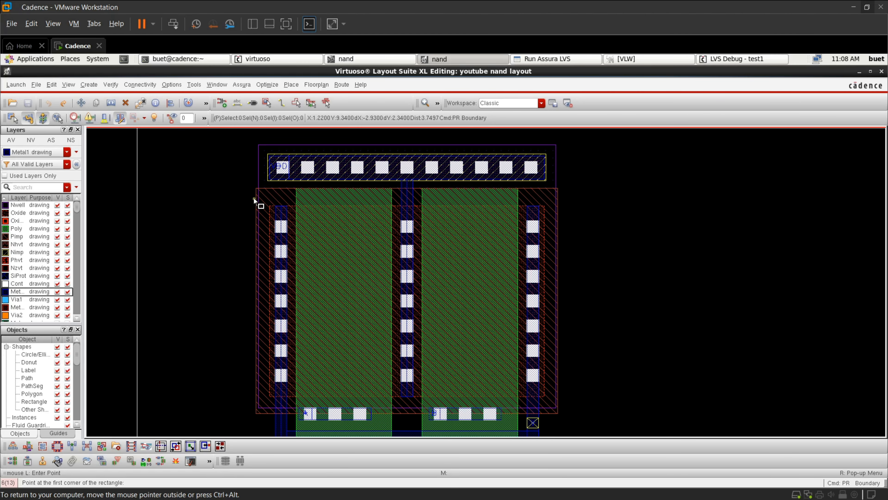
{"action": "scroll", "coordinate": [255, 196], "scroll_direction": "down", "scroll_amount": 2, "text": "ctrl"}
{"action": "scroll", "coordinate": [254, 220], "scroll_direction": "up", "scroll_amount": 3, "text": "ctrl"}
{"action": "scroll", "coordinate": [255, 176], "scroll_direction": "down", "scroll_amount": 1, "text": "ctrl"}
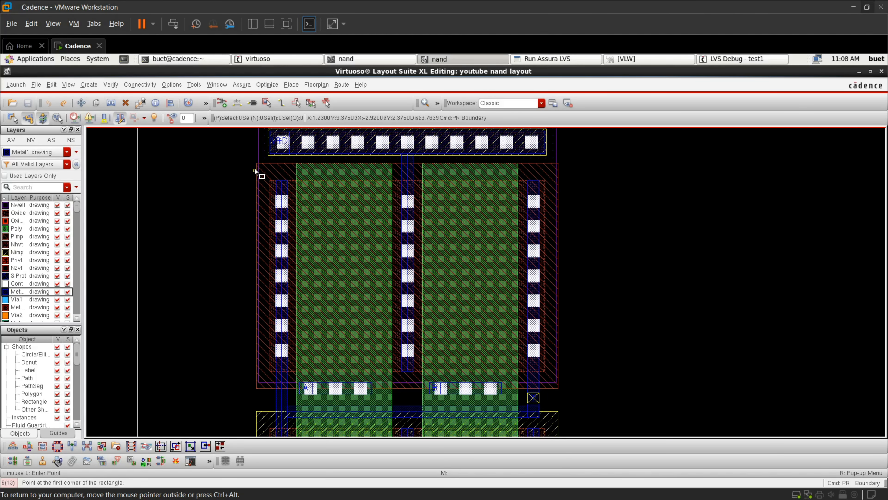
{"action": "scroll", "coordinate": [257, 145], "scroll_direction": "down", "scroll_amount": 1, "text": "ctrl"}
{"action": "scroll", "coordinate": [260, 144], "scroll_direction": "up", "scroll_amount": 2, "text": "ctrl"}
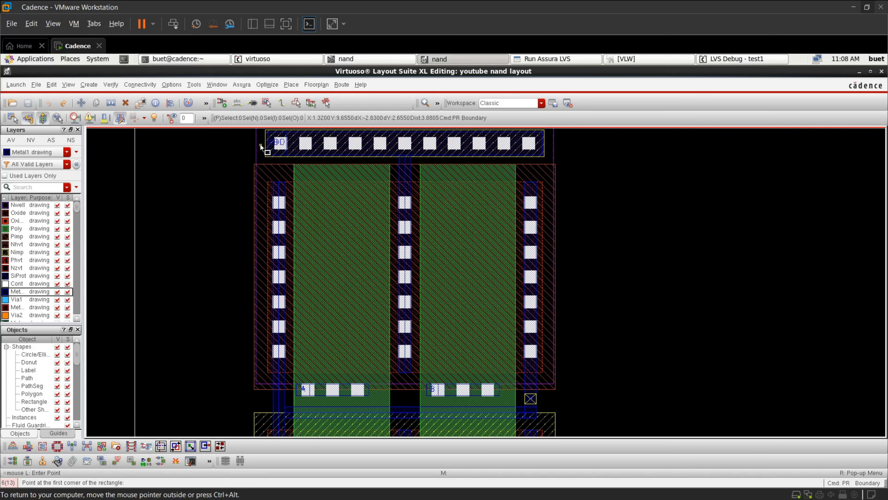
{"action": "scroll", "coordinate": [261, 143], "scroll_direction": "down", "scroll_amount": 1, "text": "ctrl"}
{"action": "scroll", "coordinate": [249, 138], "scroll_direction": "down", "scroll_amount": 1, "text": "ctrl"}
{"action": "scroll", "coordinate": [249, 138], "scroll_direction": "up", "scroll_amount": 1, "text": "ctrl"}
{"action": "scroll", "coordinate": [252, 142], "scroll_direction": "down", "scroll_amount": 1, "text": "ctrl"}
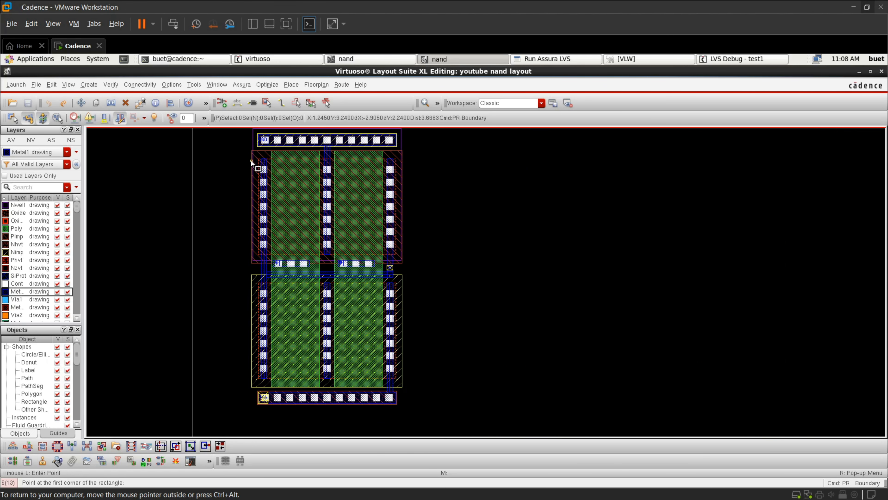
{"action": "scroll", "coordinate": [260, 148], "scroll_direction": "down", "scroll_amount": 2, "text": "ctrl"}
{"action": "scroll", "coordinate": [263, 141], "scroll_direction": "up", "scroll_amount": 3, "text": "ctrl"}
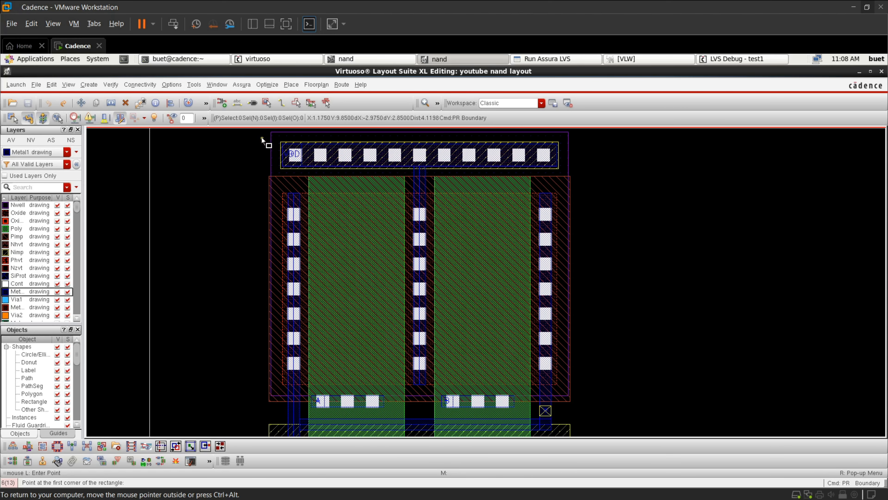
{"action": "scroll", "coordinate": [263, 136], "scroll_direction": "down", "scroll_amount": 2, "text": "ctrl"}
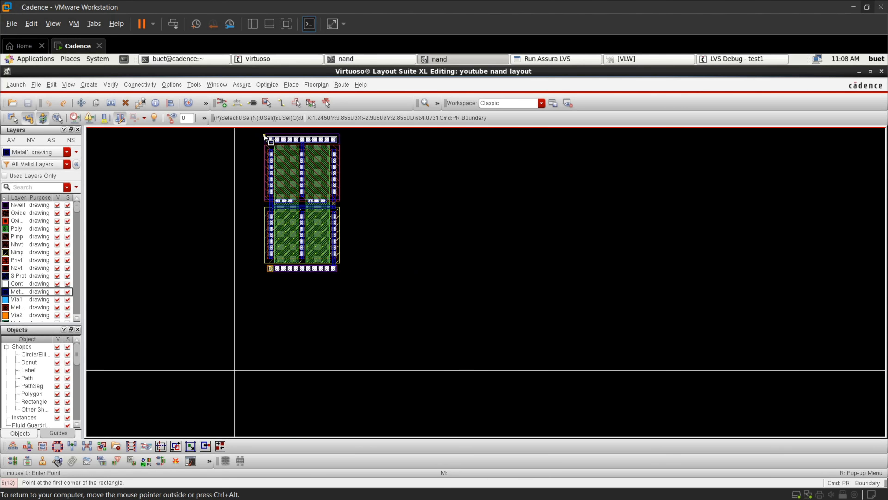
{"action": "left_click", "coordinate": [263, 133]}
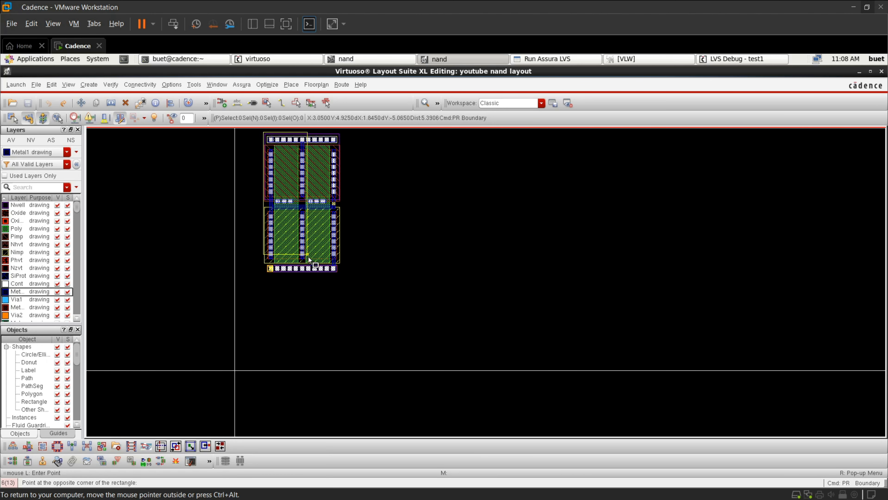
{"action": "left_click", "coordinate": [342, 271]}
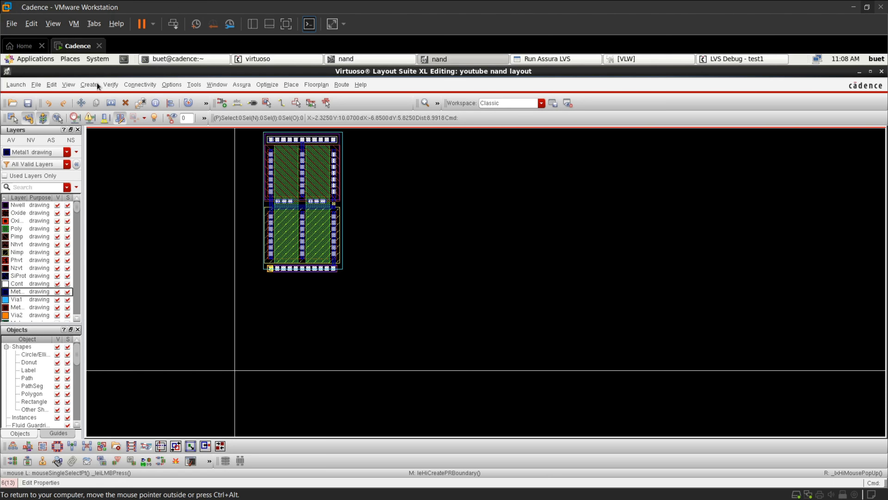
Move the layout origin to the left edge of the VSS rail at its mid-height
{"action": "left_click", "coordinate": [54, 86]}
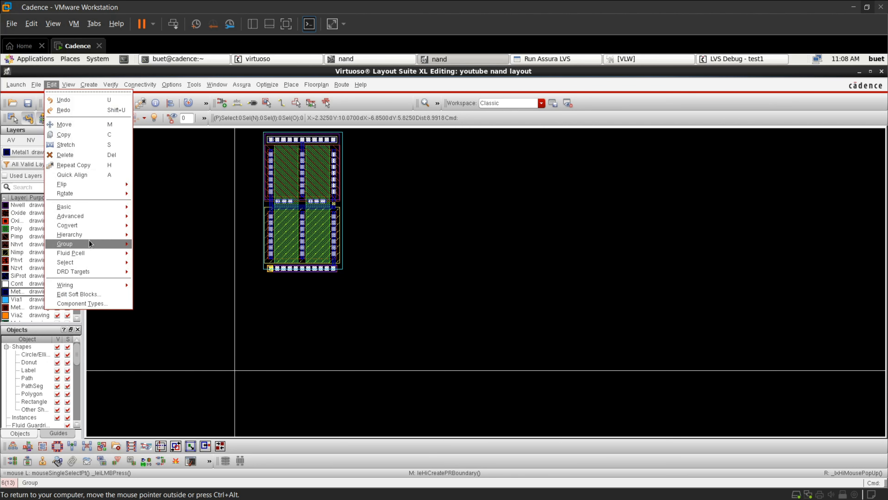
{"action": "mouse_move", "coordinate": [93, 218]}
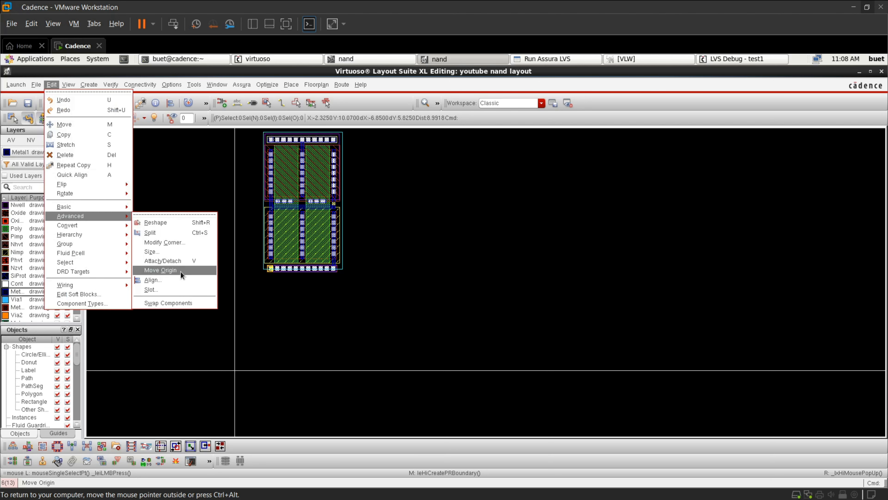
{"action": "left_click", "coordinate": [181, 271]}
{"action": "scroll", "coordinate": [258, 266], "scroll_direction": "up", "scroll_amount": 4, "text": "ctrl"}
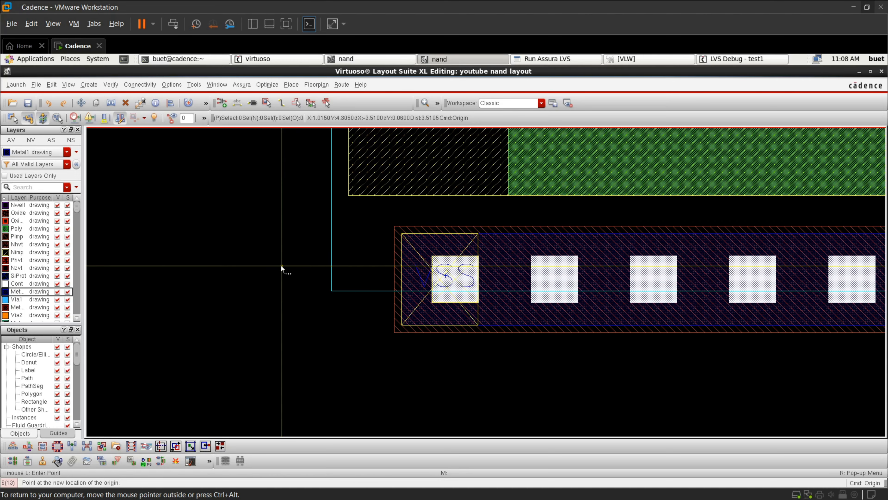
{"action": "left_click", "coordinate": [394, 281]}
{"action": "scroll", "coordinate": [394, 281], "scroll_direction": "down", "scroll_amount": 5, "text": "ctrl"}
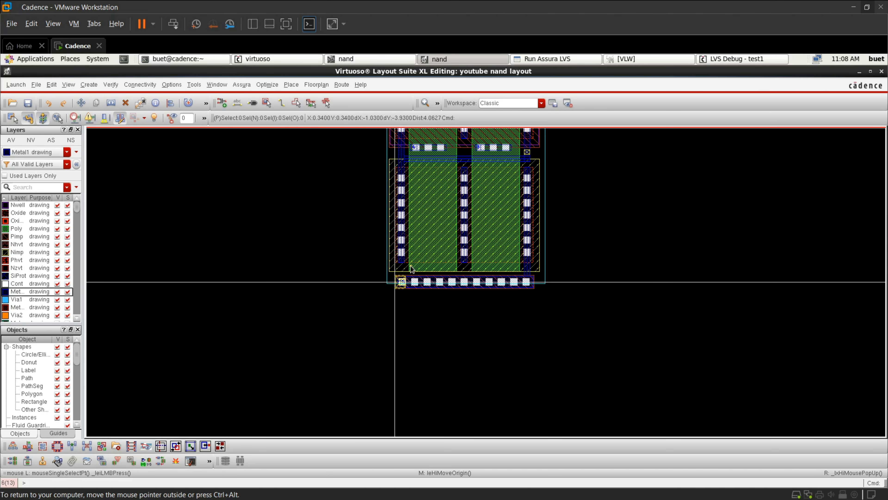
{"action": "scroll", "coordinate": [415, 245], "scroll_direction": "up", "scroll_amount": 1, "text": "ctrl"}
{"action": "key", "text": "f"}
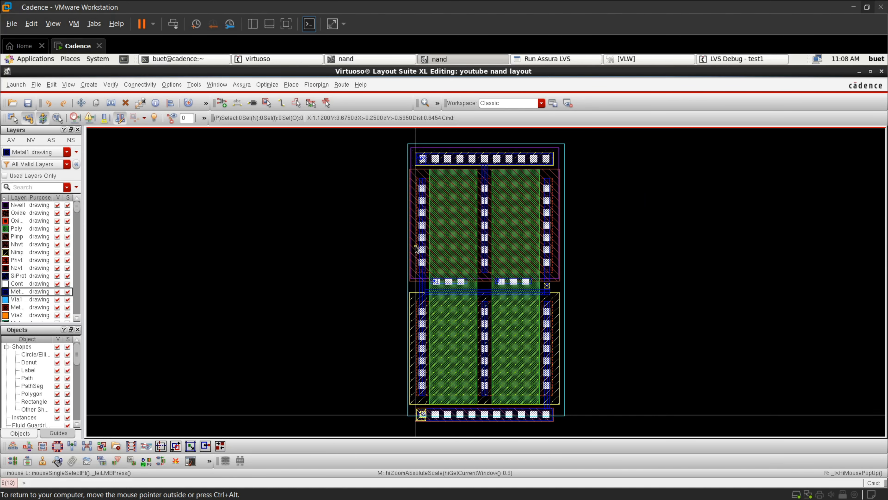
Set Quick Align to no spacing and align the P&R boundary's left edge with the outer left edge of the PMOS implant
{"action": "key", "text": "a"}
{"action": "right_click", "coordinate": [342, 272]}
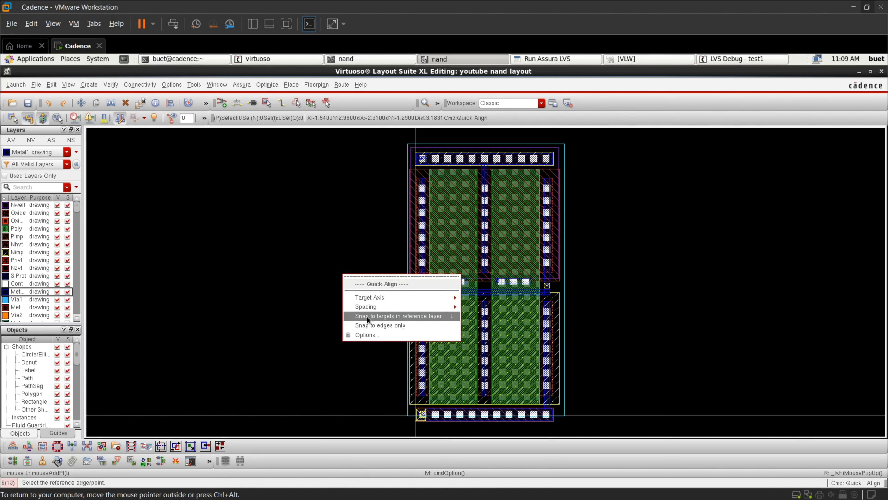
{"action": "left_click", "coordinate": [367, 334]}
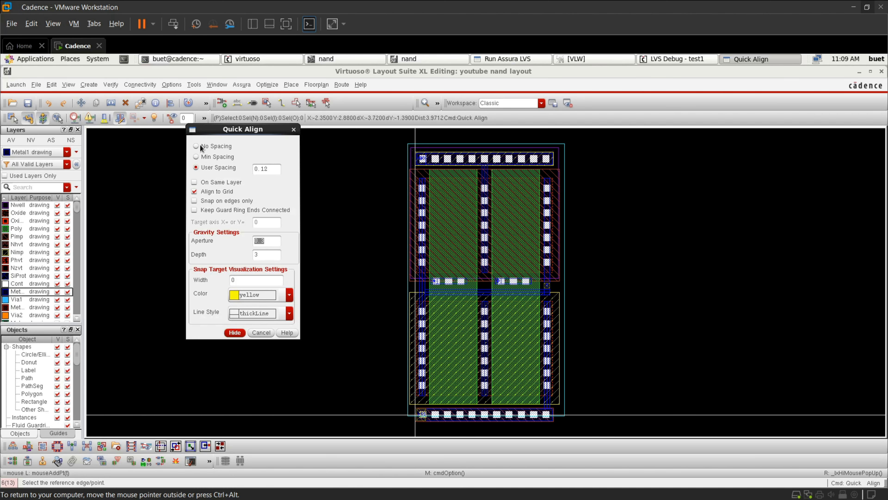
{"action": "left_click", "coordinate": [234, 332]}
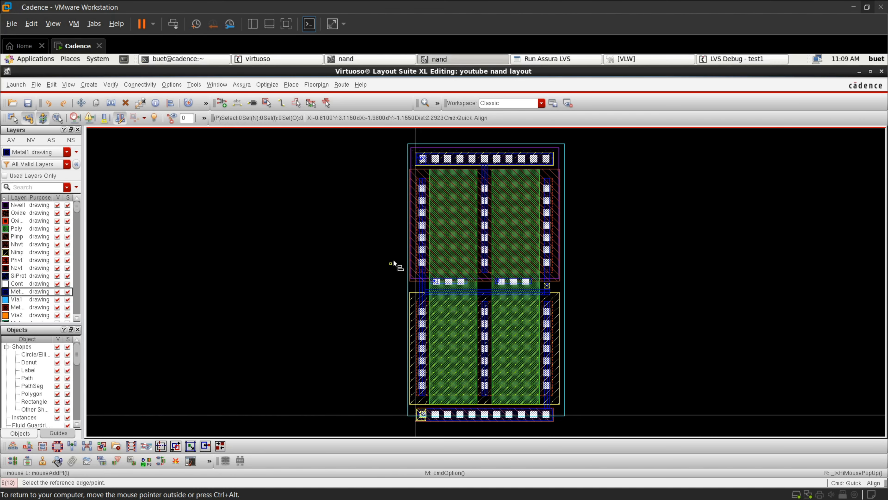
{"action": "scroll", "coordinate": [429, 226], "scroll_direction": "up", "scroll_amount": 3, "text": "ctrl"}
{"action": "left_click", "coordinate": [244, 283]}
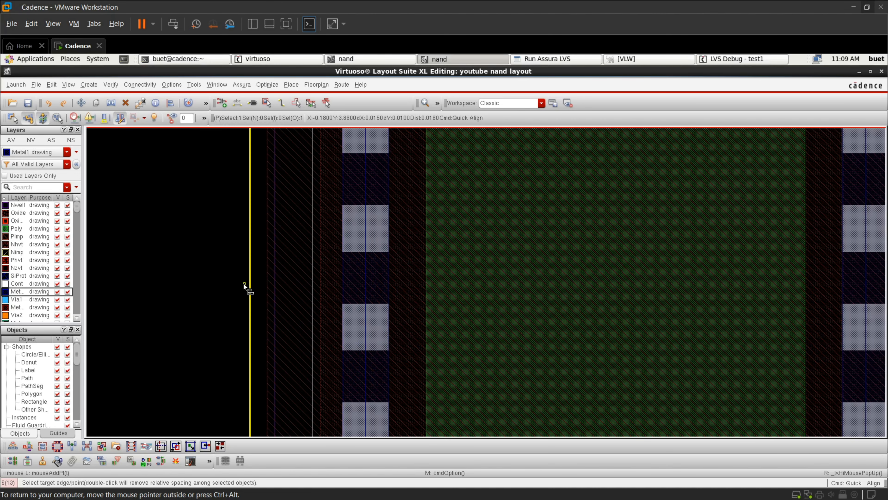
{"action": "left_click", "coordinate": [266, 286]}
{"action": "scroll", "coordinate": [265, 284], "scroll_direction": "down", "scroll_amount": 5, "text": "ctrl"}
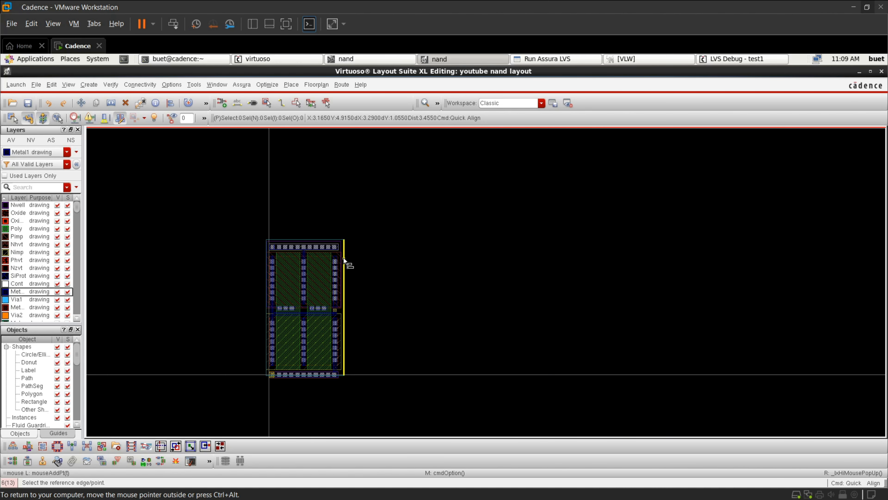
Align the P&R boundary's right edge with the outer right edge of the PMOS implant
{"action": "scroll", "coordinate": [350, 257], "scroll_direction": "up", "scroll_amount": 4, "text": "ctrl"}
{"action": "left_click", "coordinate": [352, 254]}
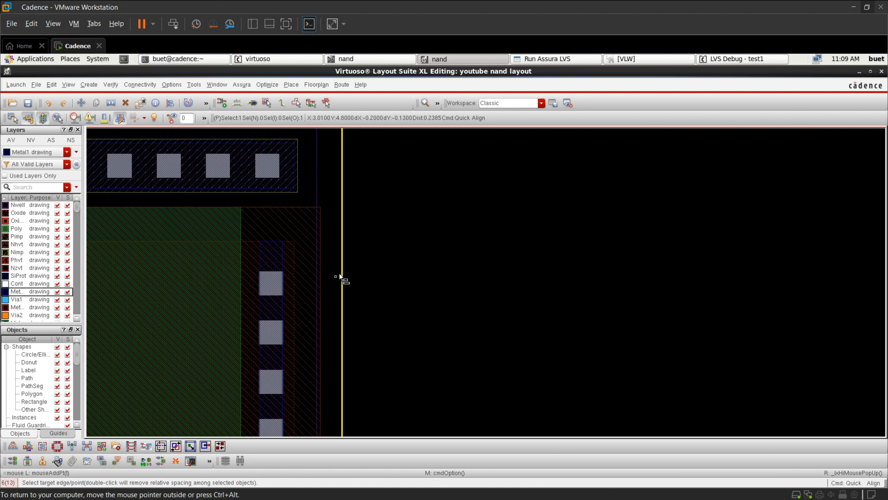
{"action": "left_click", "coordinate": [326, 280]}
{"action": "scroll", "coordinate": [327, 285], "scroll_direction": "down", "scroll_amount": 5, "text": "ctrl"}
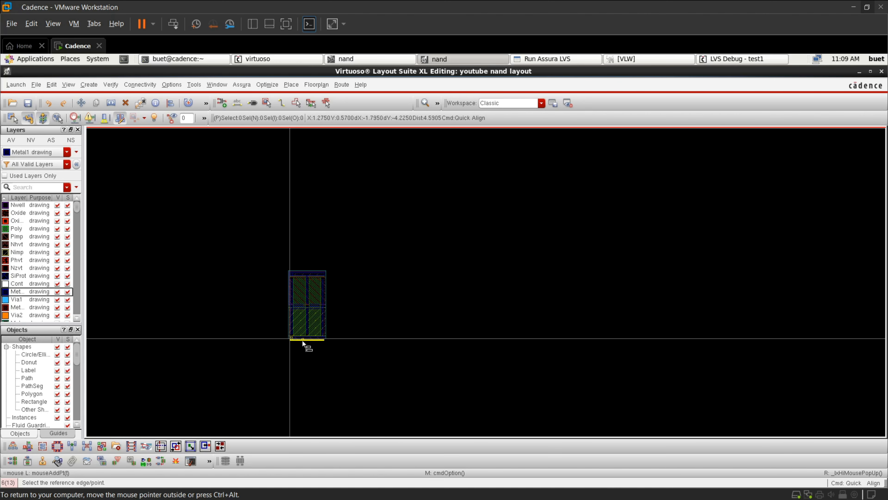
Align the P&R boundary's bottom edge with the centre line of the VSS rail
{"action": "scroll", "coordinate": [301, 342], "scroll_direction": "up", "scroll_amount": 4, "text": "ctrl"}
{"action": "scroll", "coordinate": [348, 311], "scroll_direction": "up", "scroll_amount": 4, "text": "ctrl"}
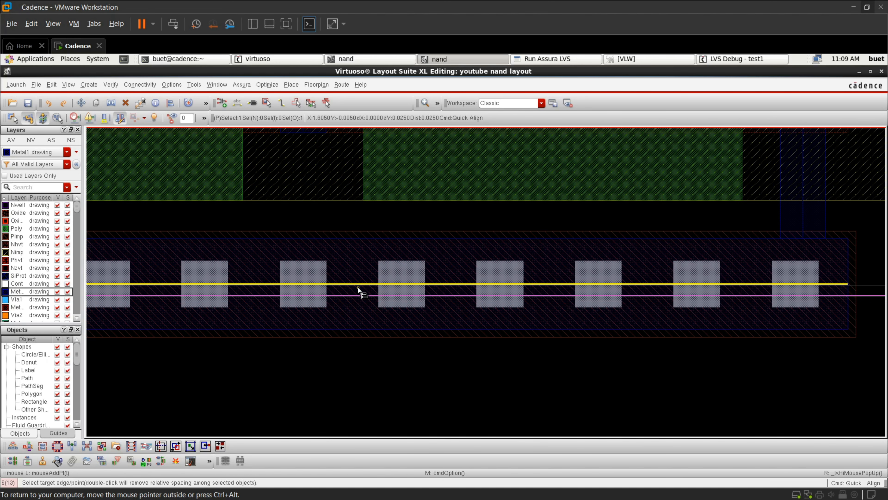
{"action": "scroll", "coordinate": [361, 281], "scroll_direction": "up", "scroll_amount": 4, "text": "ctrl"}
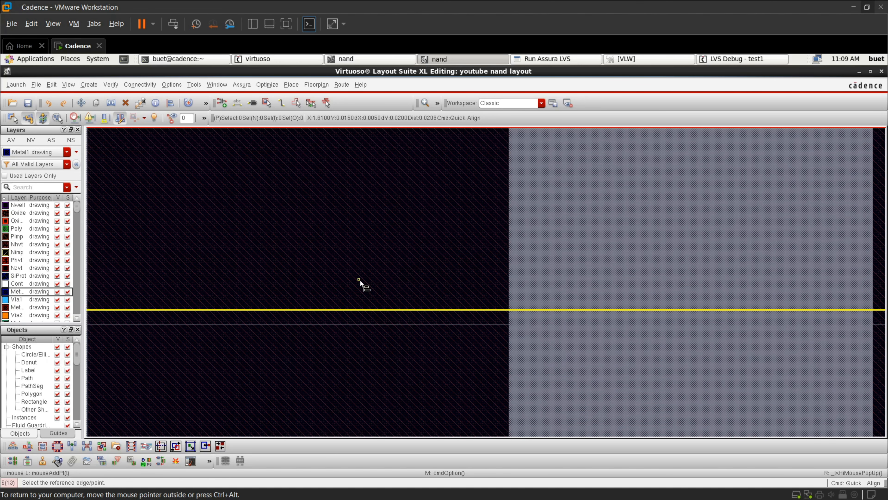
{"action": "left_click", "coordinate": [351, 310]}
{"action": "scroll", "coordinate": [344, 324], "scroll_direction": "down", "scroll_amount": 5, "text": "ctrl"}
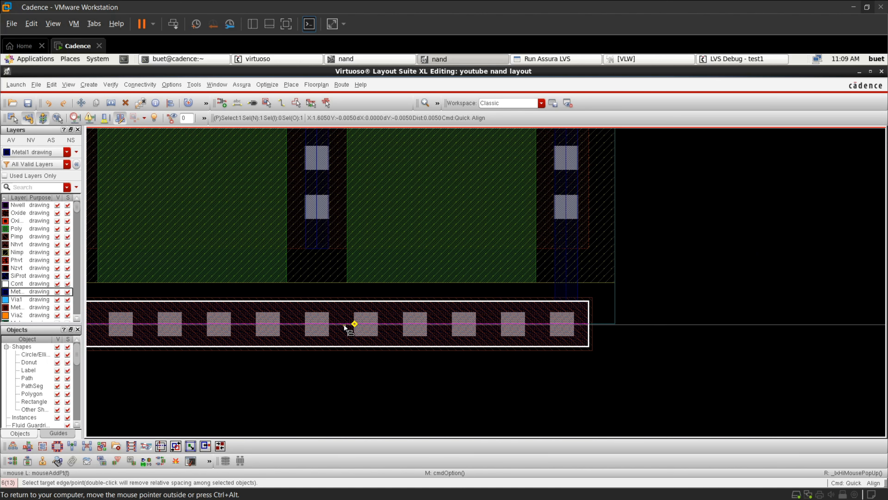
{"action": "scroll", "coordinate": [611, 325], "scroll_direction": "up", "scroll_amount": 5, "text": "ctrl"}
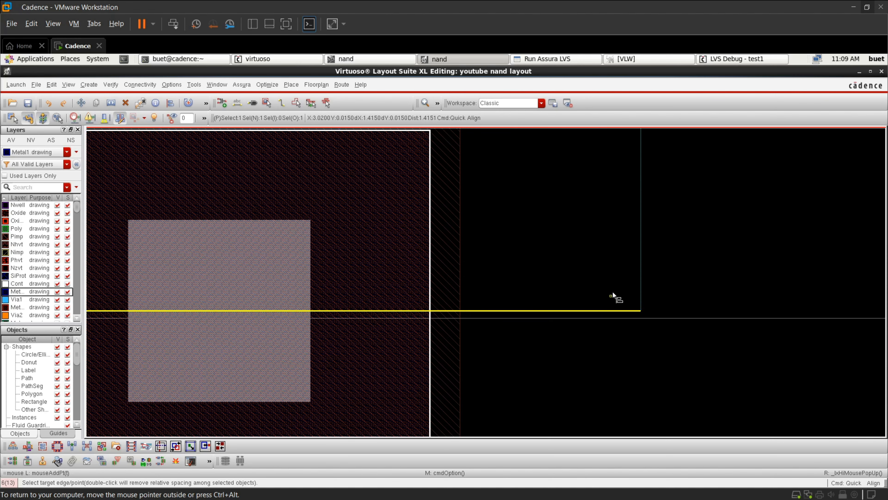
{"action": "scroll", "coordinate": [613, 293], "scroll_direction": "down", "scroll_amount": 6, "text": "ctrl"}
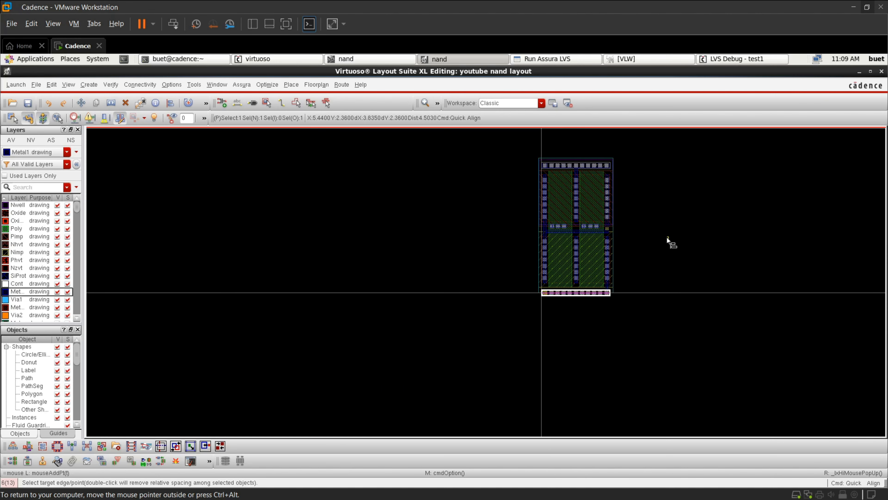
{"action": "key", "text": "Escape"}
Align the P&R boundary's top edge with the top edge of the Nwell above the VDD rail
{"action": "scroll", "coordinate": [573, 152], "scroll_direction": "up", "scroll_amount": 3, "text": "ctrl"}
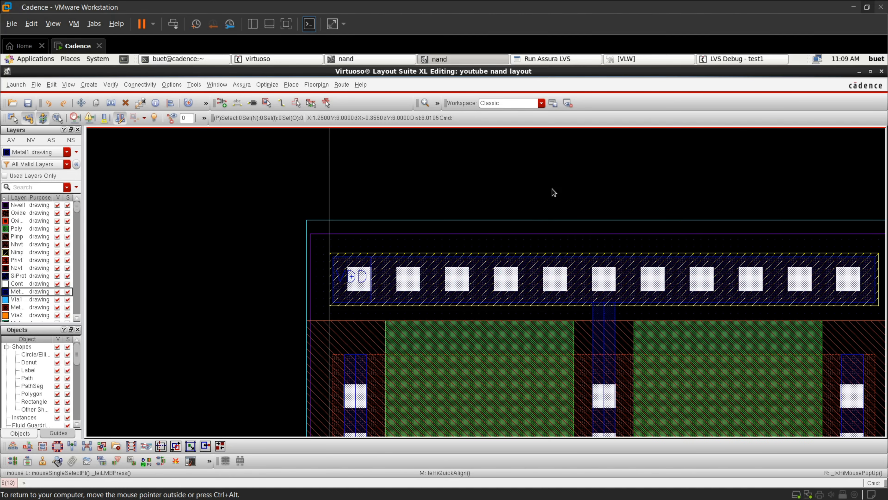
{"action": "scroll", "coordinate": [408, 243], "scroll_direction": "up", "scroll_amount": 1, "text": "ctrl"}
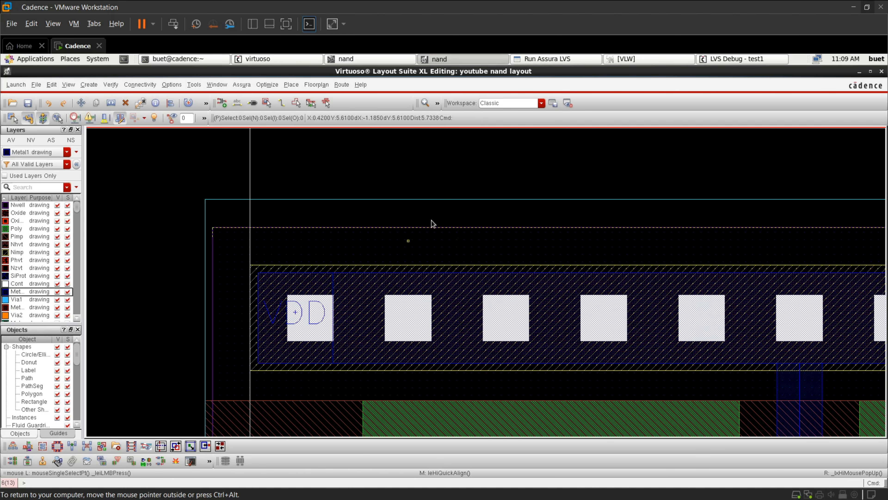
{"action": "key", "text": "a"}
{"action": "left_click", "coordinate": [449, 210]}
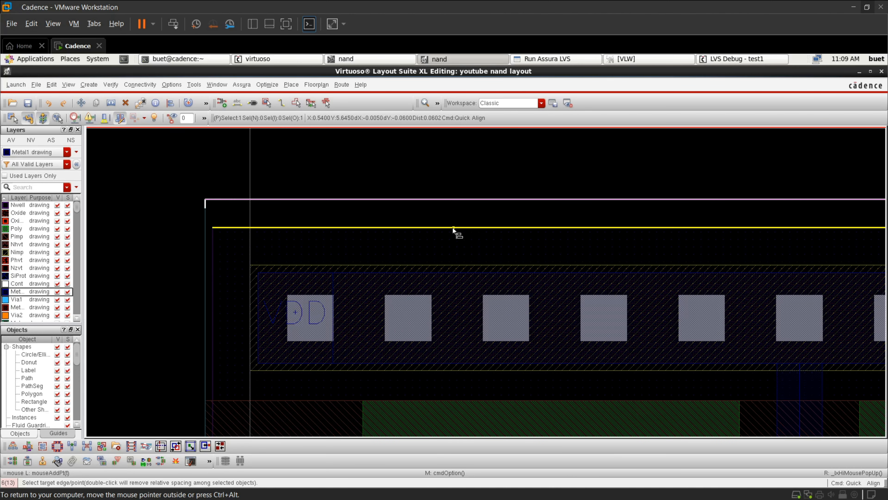
{"action": "left_click", "coordinate": [453, 227]}
{"action": "scroll", "coordinate": [453, 227], "scroll_direction": "down", "scroll_amount": 4, "text": "ctrl"}
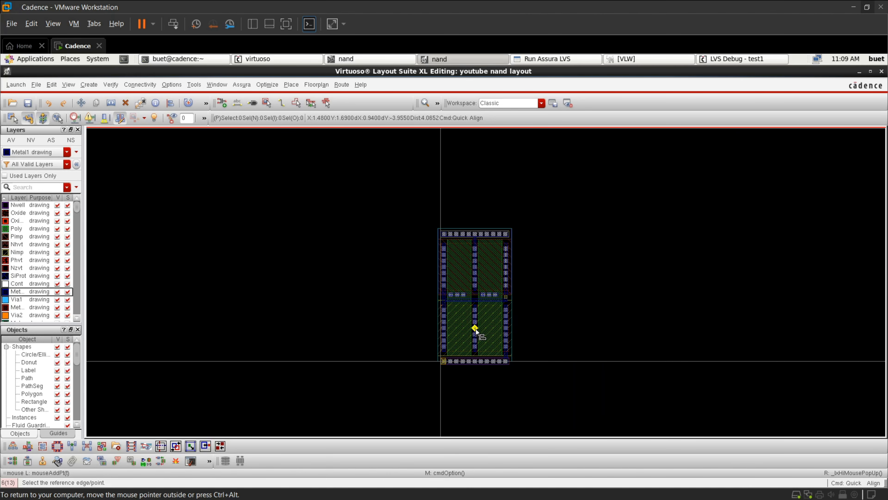
Try to align the P&R boundary's bottom edge with the horizontal origin axis using Quick Align
{"action": "scroll", "coordinate": [490, 370], "scroll_direction": "up", "scroll_amount": 8, "text": "ctrl"}
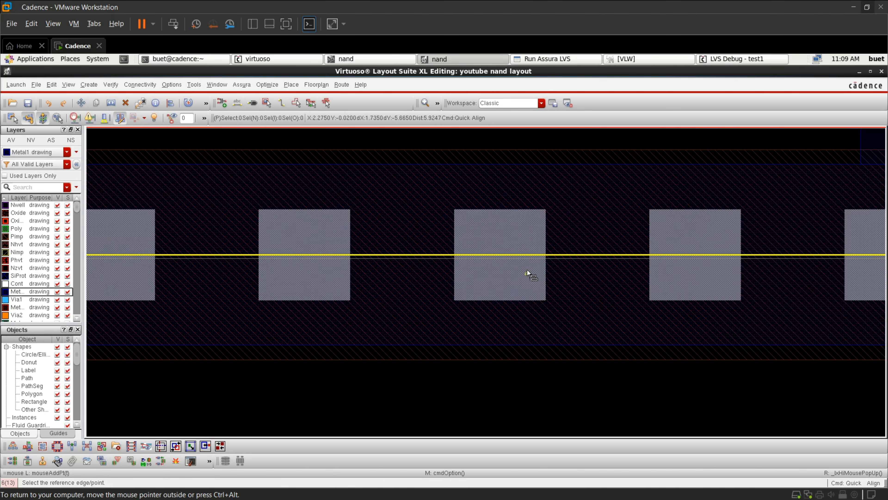
{"action": "left_click", "coordinate": [595, 261]}
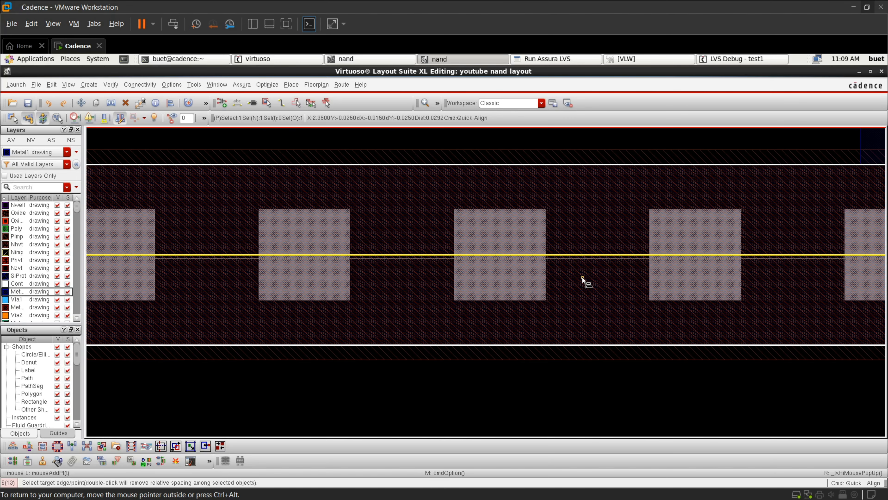
{"action": "left_click", "coordinate": [539, 345]}
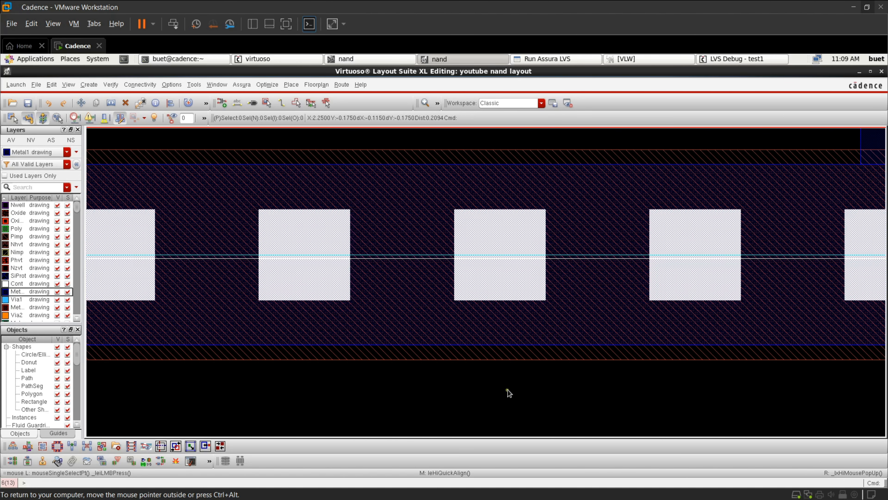
{"action": "key", "text": "a"}
{"action": "left_click", "coordinate": [591, 256]}
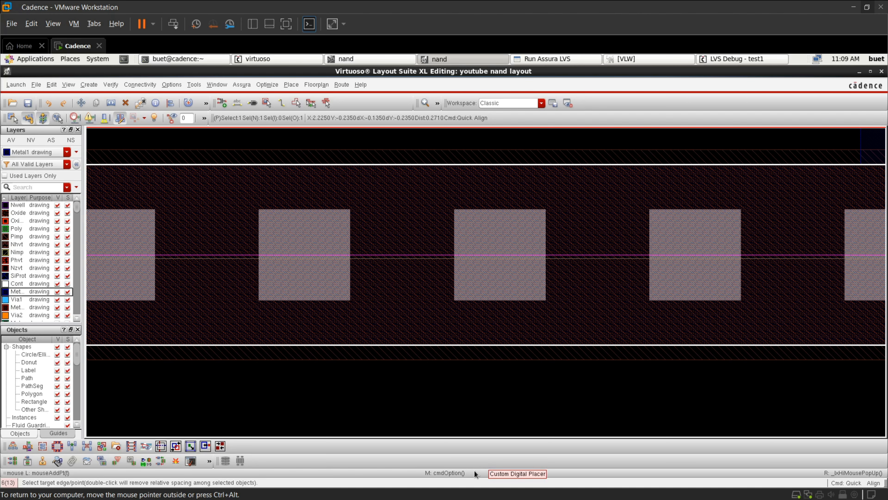
{"action": "key", "text": "Escape"}
{"action": "scroll", "coordinate": [501, 402], "scroll_direction": "down", "scroll_amount": 3, "text": "ctrl"}
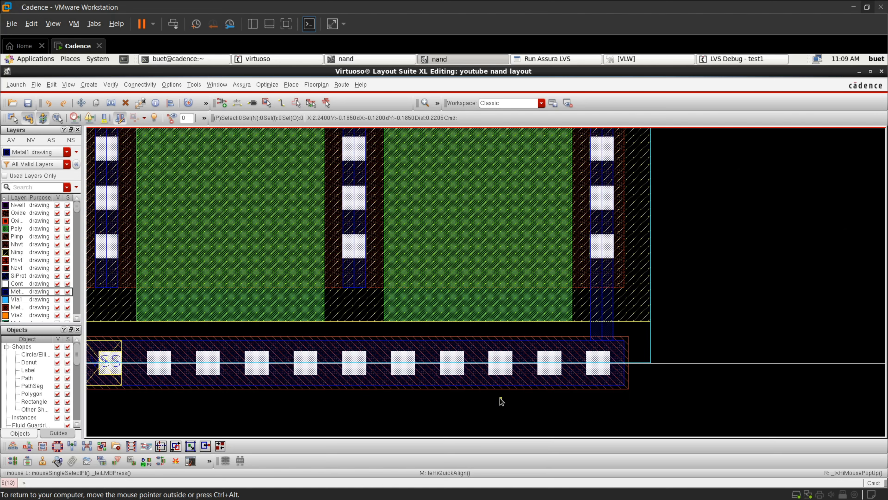
{"action": "scroll", "coordinate": [645, 365], "scroll_direction": "up", "scroll_amount": 5, "text": "ctrl"}
{"action": "middle_click", "coordinate": [629, 368]}
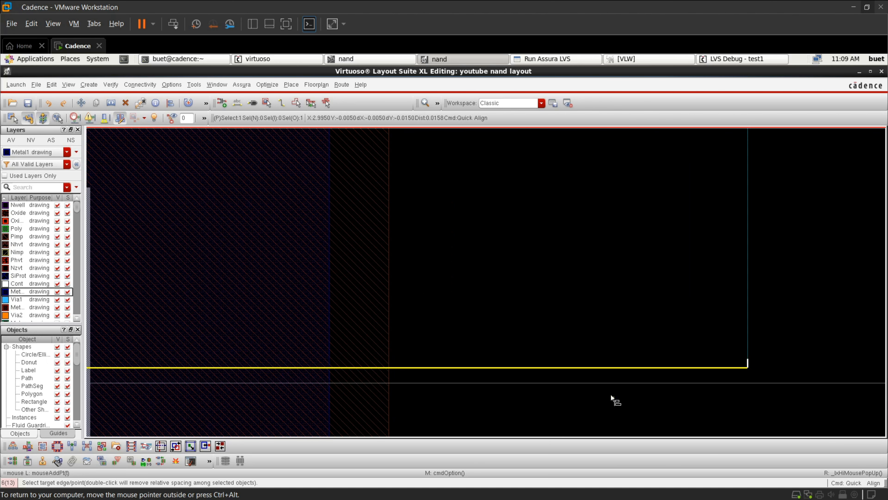
{"action": "scroll", "coordinate": [582, 391], "scroll_direction": "down", "scroll_amount": 2, "text": "ctrl"}
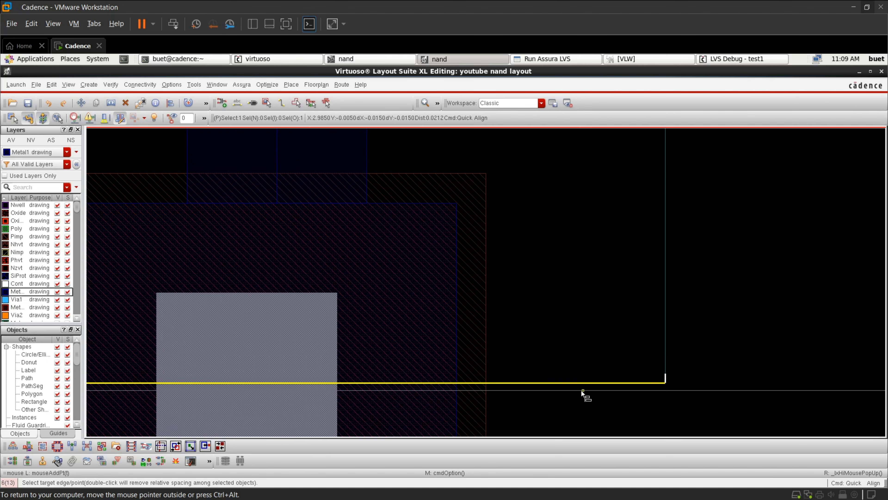
{"action": "left_click", "coordinate": [582, 391]}
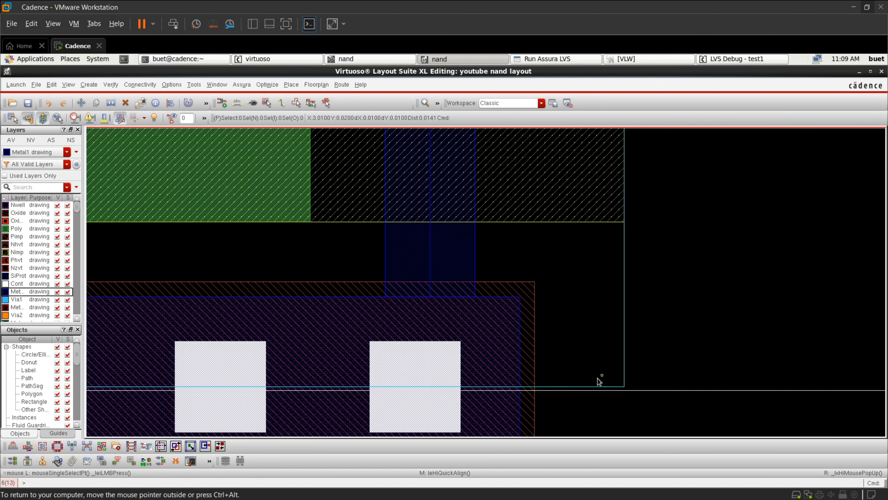
Stretch the P&R boundary's bottom edge down 0.005 onto the horizontal origin axis and deselect it
{"action": "key", "text": "a"}
{"action": "left_click", "coordinate": [595, 387]}
{"action": "scroll", "coordinate": [595, 385], "scroll_direction": "up", "scroll_amount": 2, "text": "ctrl"}
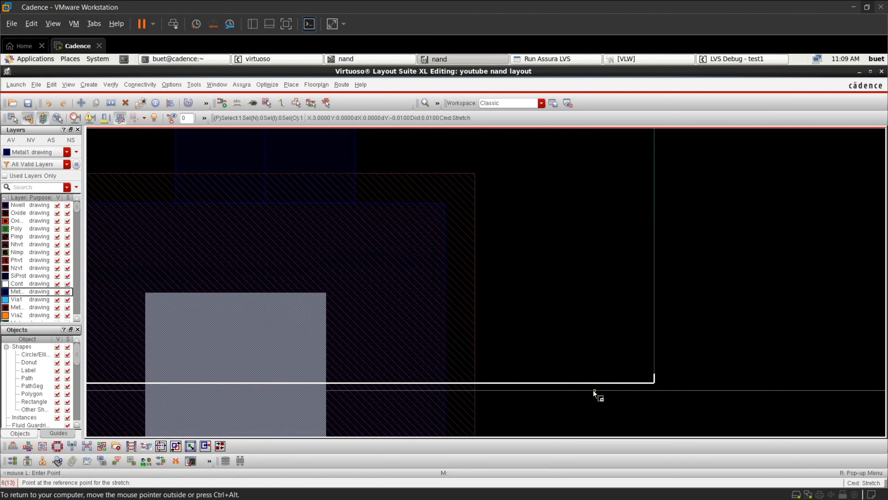
{"action": "key", "text": "s"}
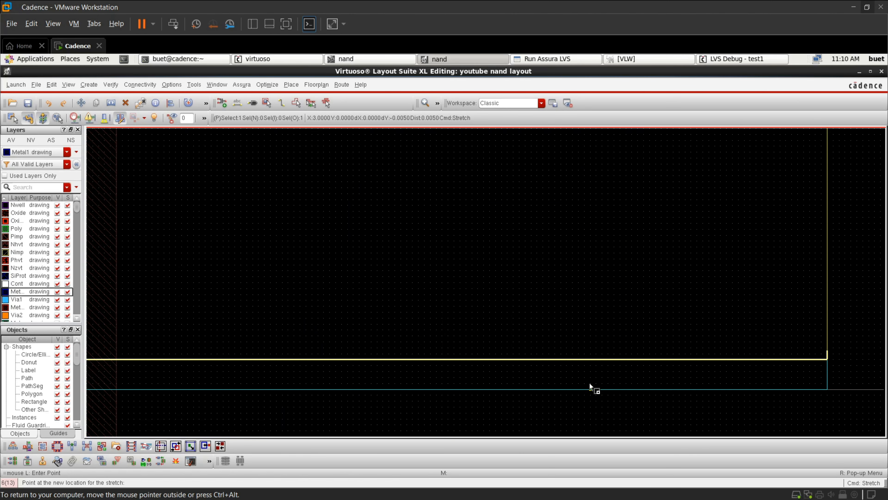
{"action": "left_click", "coordinate": [591, 386]}
{"action": "scroll", "coordinate": [590, 379], "scroll_direction": "down", "scroll_amount": 2, "text": "ctrl"}
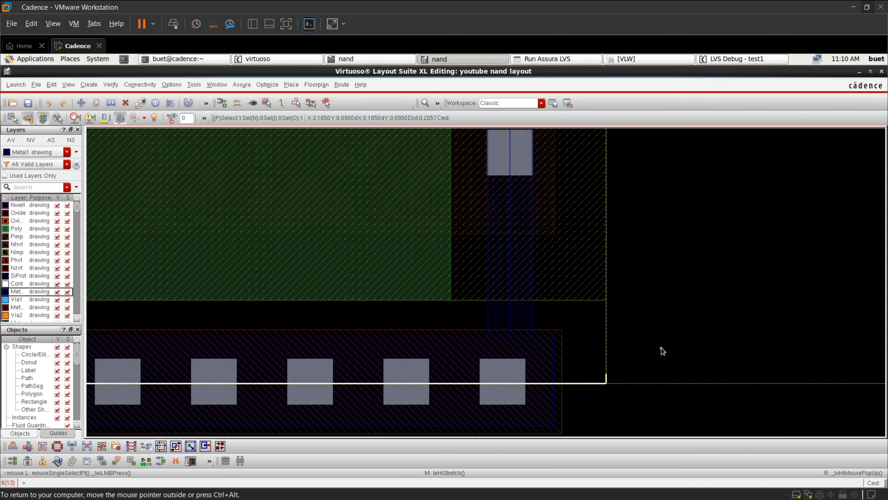
{"action": "left_click", "coordinate": [634, 352]}
Examine the whole cell and the fit of the P&R boundary along its top and bottom edges
{"action": "scroll", "coordinate": [382, 343], "scroll_direction": "down", "scroll_amount": 3}
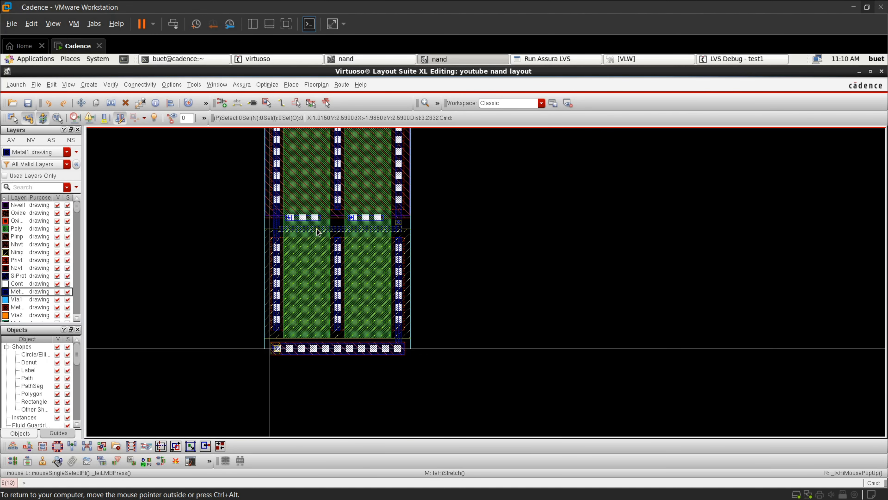
{"action": "key", "text": "f"}
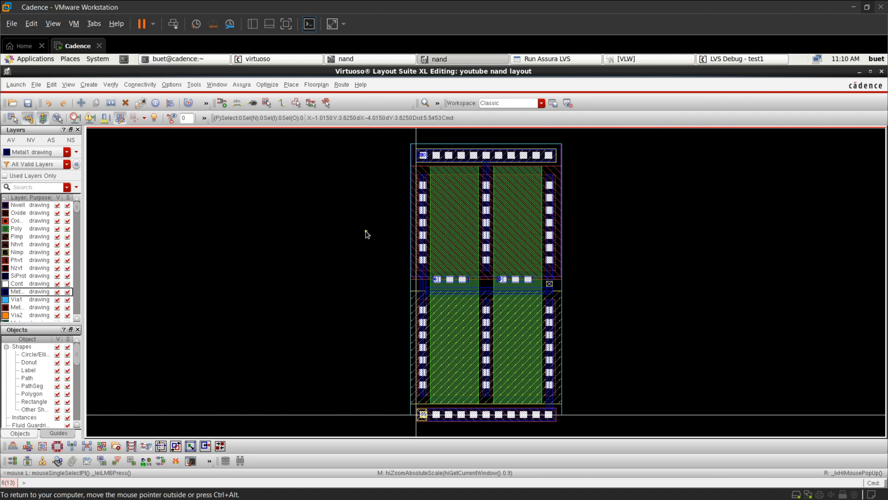
{"action": "scroll", "coordinate": [465, 145], "scroll_direction": "up", "scroll_amount": 3, "text": "ctrl"}
{"action": "scroll", "coordinate": [449, 222], "scroll_direction": "down", "scroll_amount": 5, "text": "ctrl"}
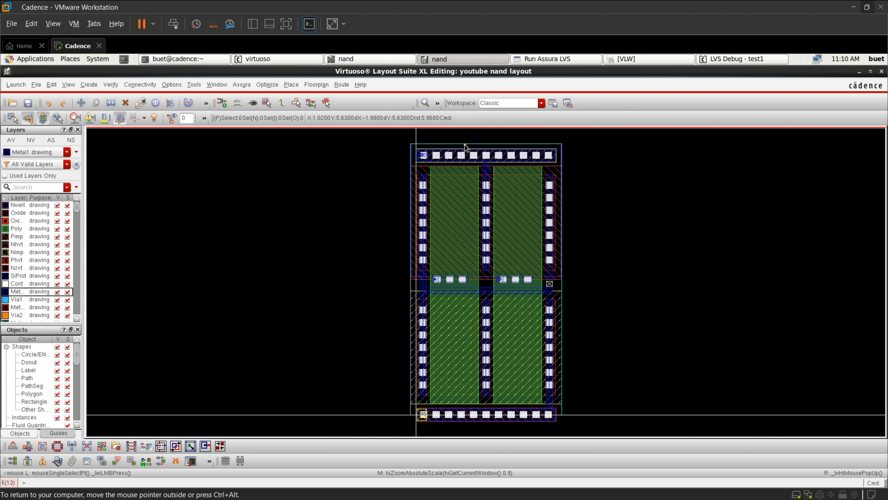
{"action": "scroll", "coordinate": [513, 286], "scroll_direction": "up", "scroll_amount": 2, "text": "ctrl"}
{"action": "scroll", "coordinate": [513, 286], "scroll_direction": "down", "scroll_amount": 4, "text": "ctrl"}
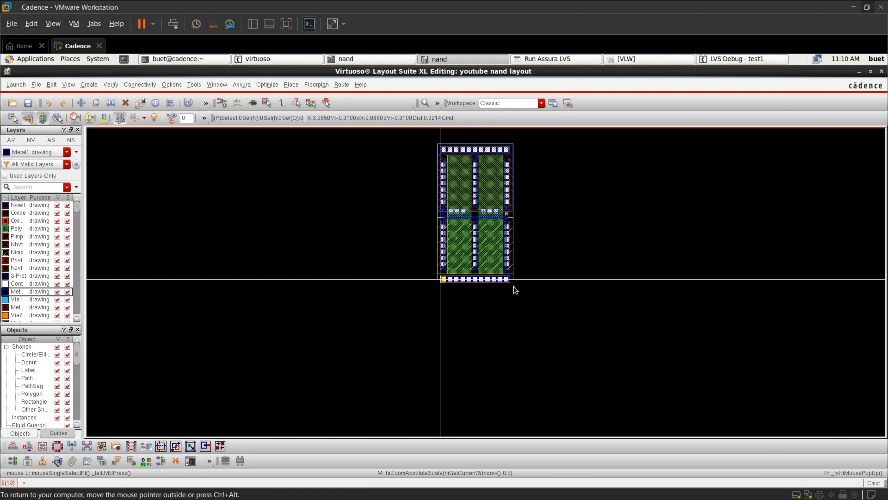
{"action": "scroll", "coordinate": [511, 218], "scroll_direction": "up", "scroll_amount": 4, "text": "ctrl"}
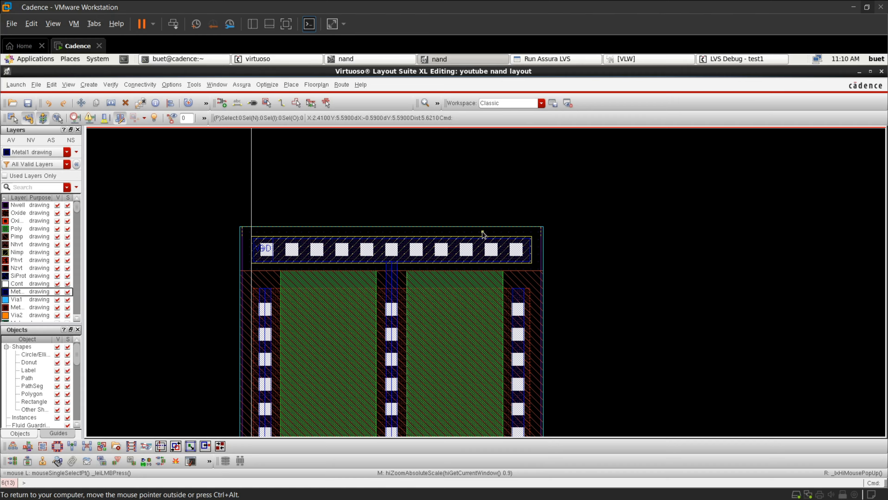
{"action": "mouse_move", "coordinate": [594, 496]}
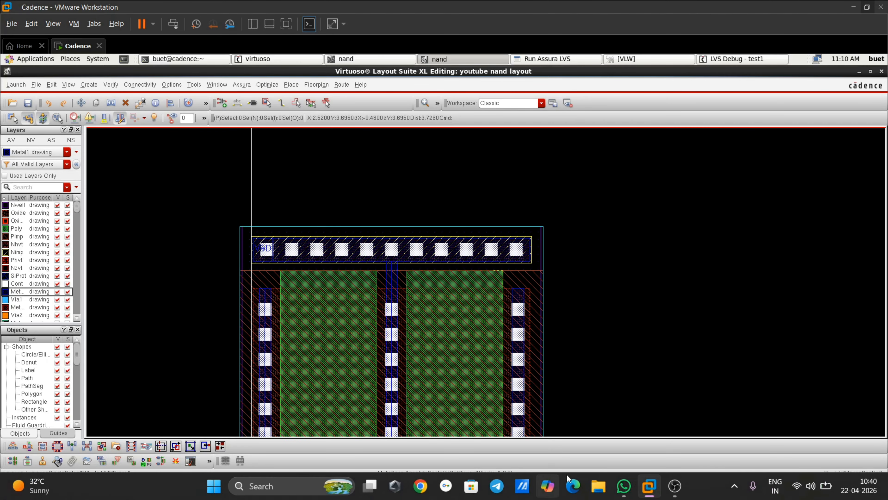
{"action": "left_click", "coordinate": [676, 486]}
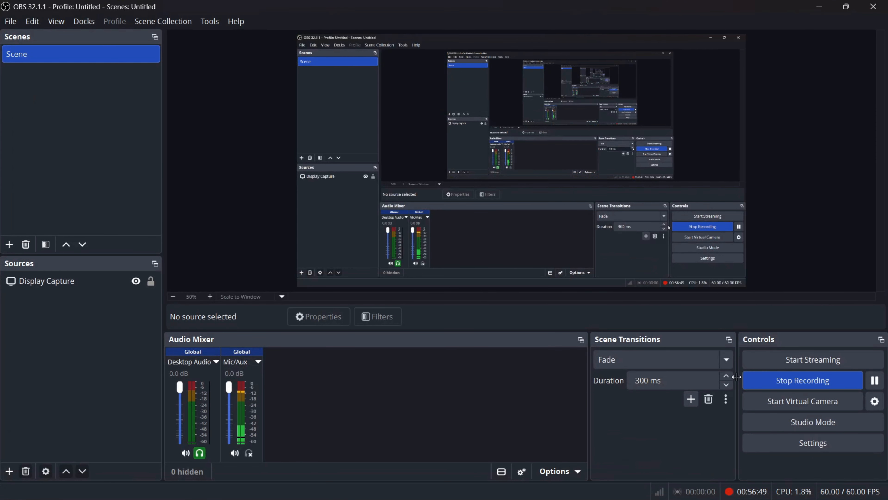
{"action": "left_click", "coordinate": [782, 375]}
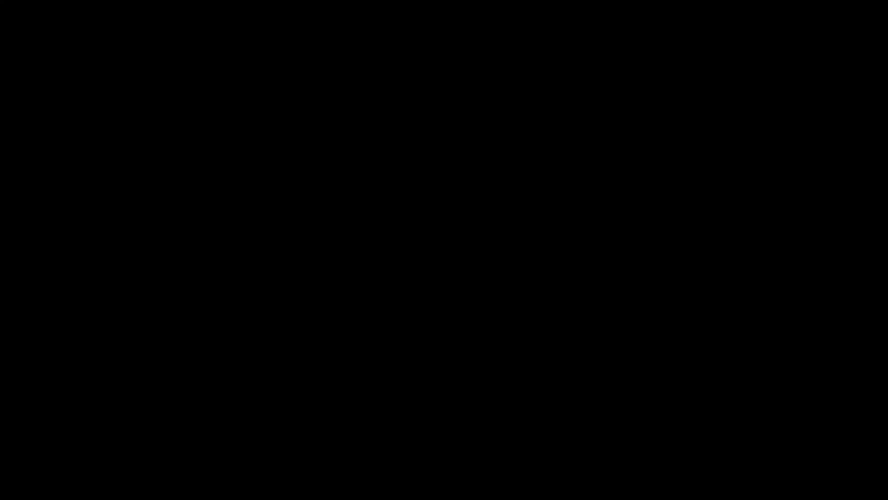